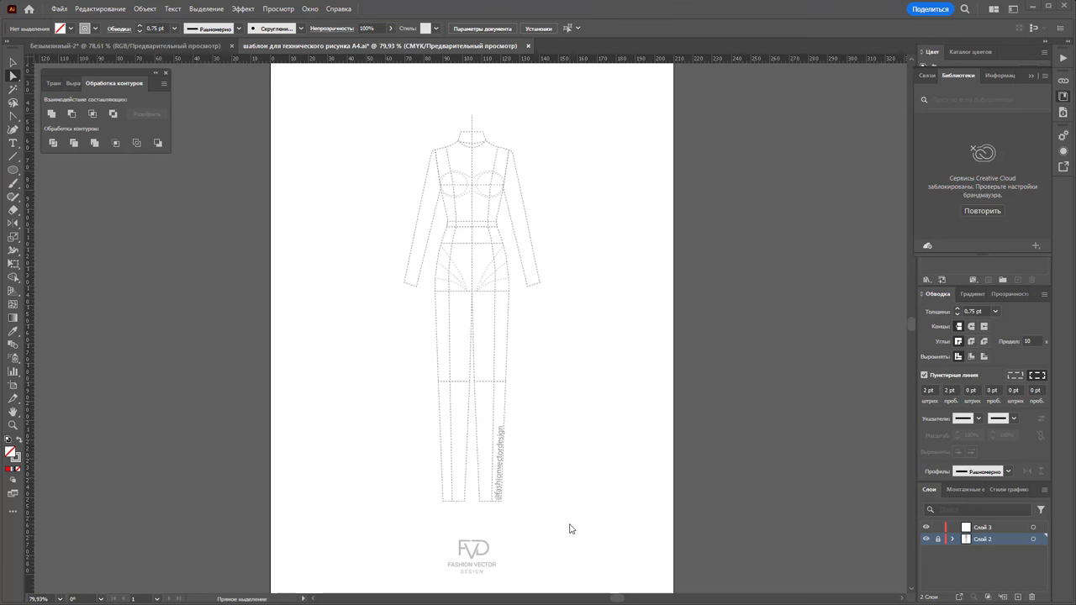
Zoom onto the template's upper torso, pick the Pen tool, and make Слой 3 active
{"action": "left_click", "coordinate": [15, 427]}
{"action": "mouse_move", "coordinate": [493, 180]}
{"action": "left_mouse_down"}
{"action": "mouse_move", "coordinate": [679, 295]}
{"action": "mouse_move", "coordinate": [456, 319]}
{"action": "mouse_move", "coordinate": [566, 316]}
{"action": "left_mouse_up"}
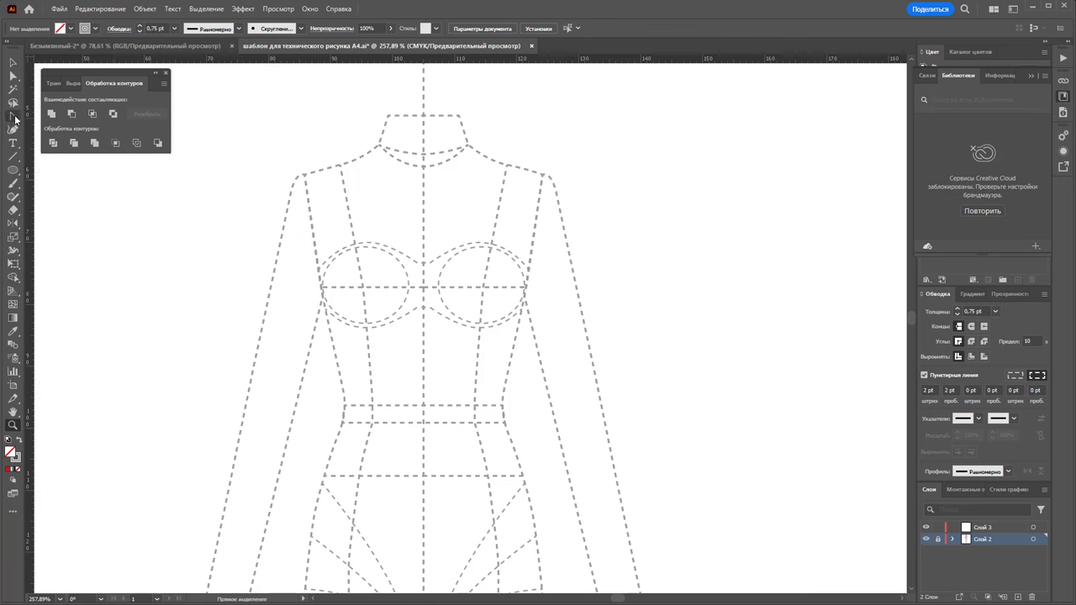
{"action": "left_click_drag", "start_coordinate": [13, 115], "coordinate": [59, 114]}
{"action": "left_click", "coordinate": [1001, 528]}
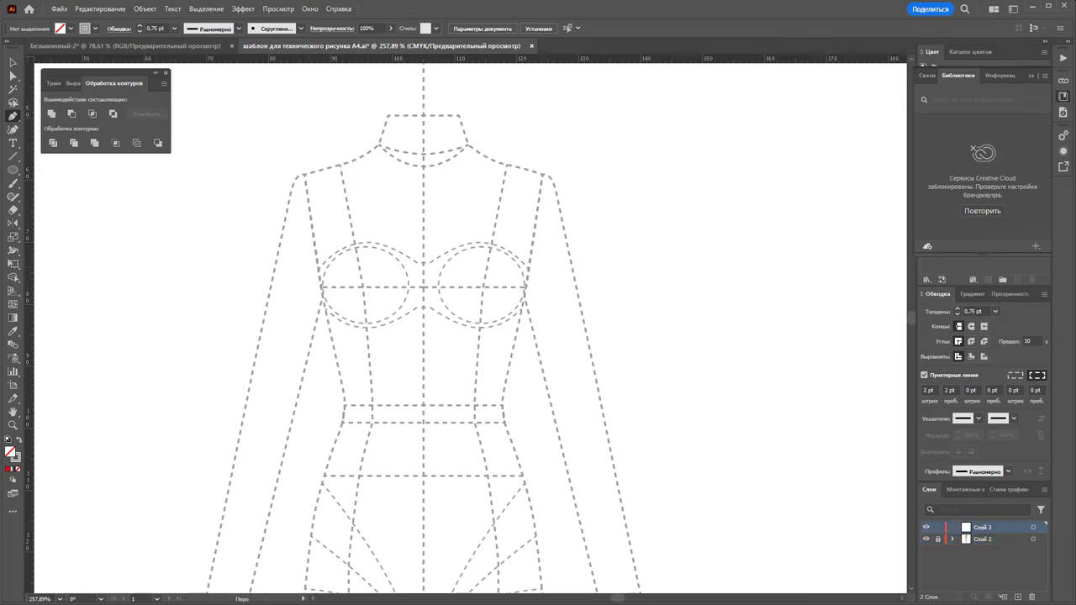
Bring the stroke forward and set it to 1 pt with Dashed Line unchecked
{"action": "key", "text": "x"}
{"action": "left_click", "coordinate": [1031, 76]}
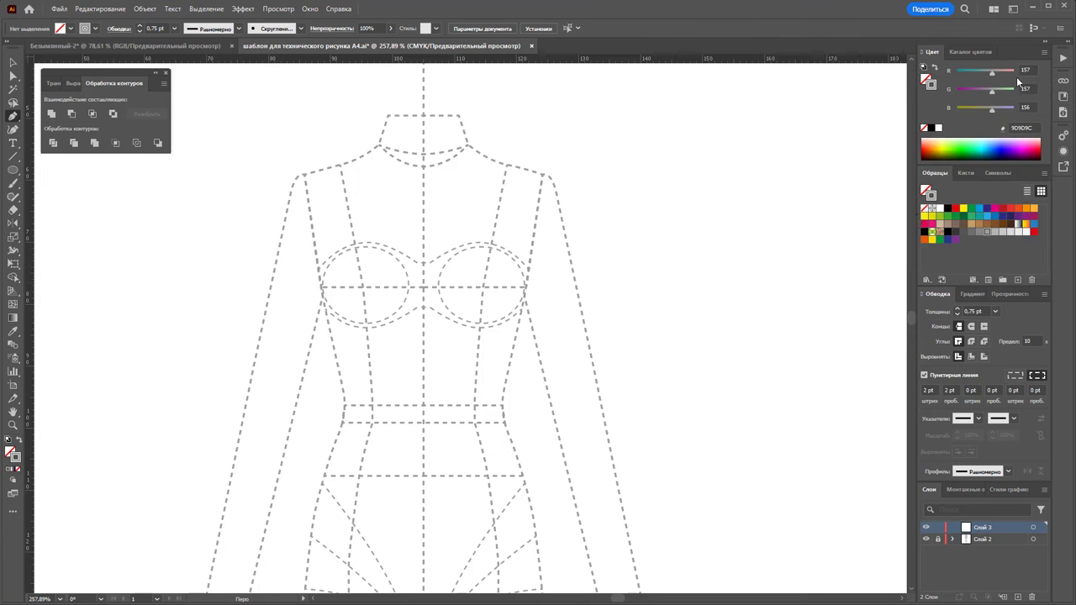
{"action": "left_click", "coordinate": [994, 311]}
{"action": "left_click", "coordinate": [1004, 360]}
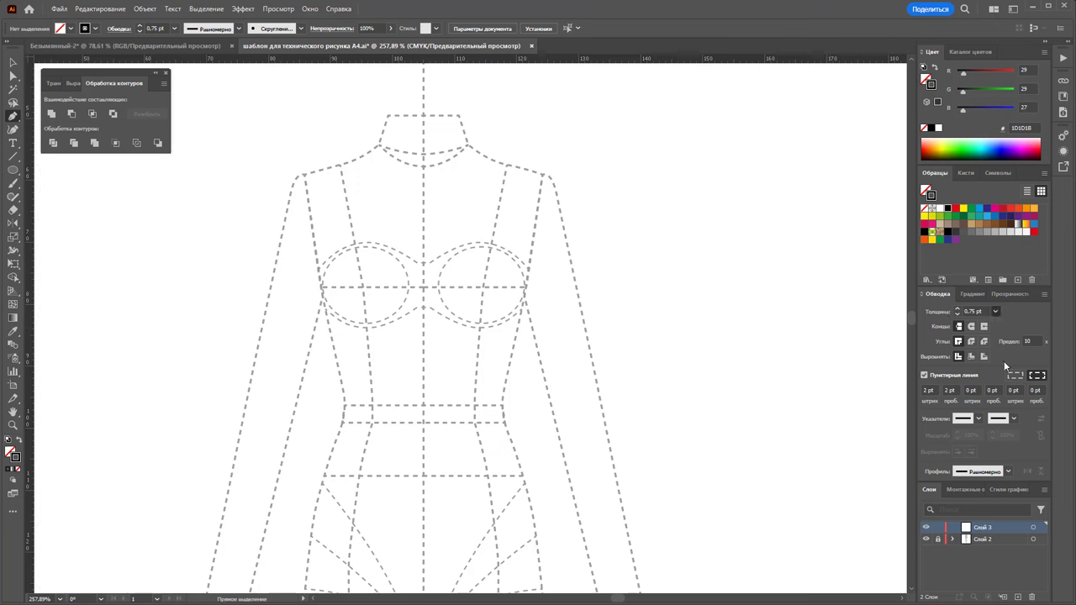
{"action": "left_click", "coordinate": [924, 375]}
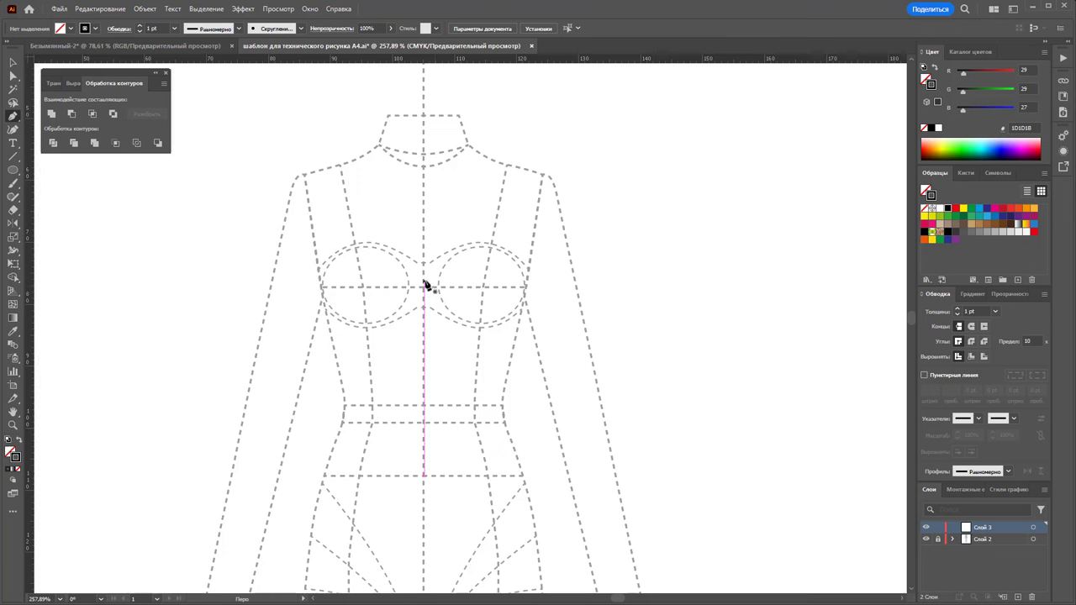
Trace the right bodice half from bust centre: curved neckline, side seam, waistline, closed at start
{"action": "left_click", "coordinate": [423, 275]}
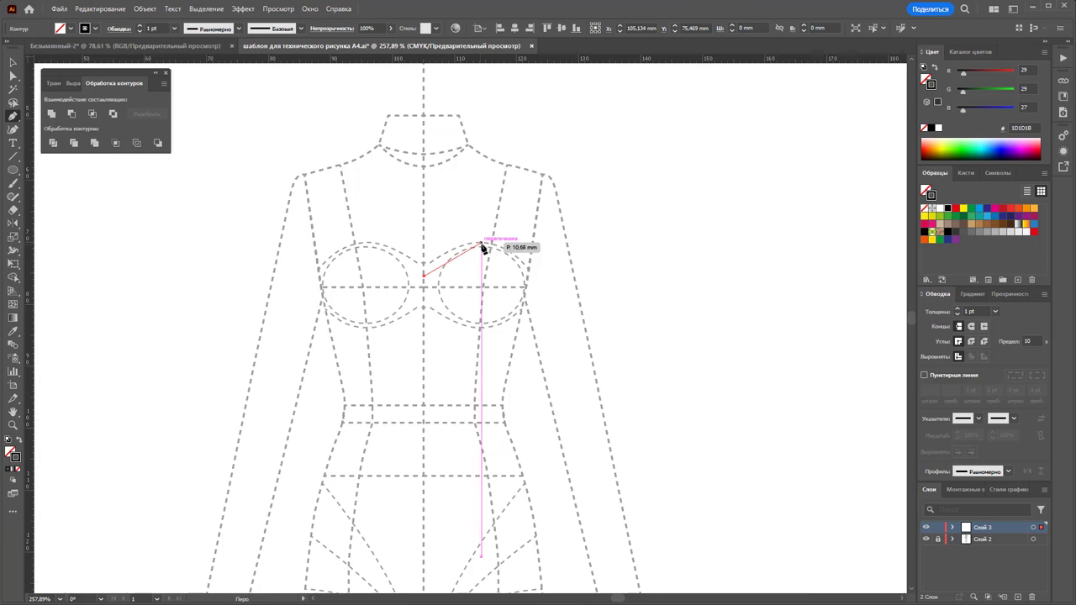
{"action": "mouse_move", "coordinate": [481, 247]}
{"action": "left_mouse_down"}
{"action": "mouse_move", "coordinate": [512, 249]}
{"action": "mouse_move", "coordinate": [524, 298]}
{"action": "left_mouse_up"}
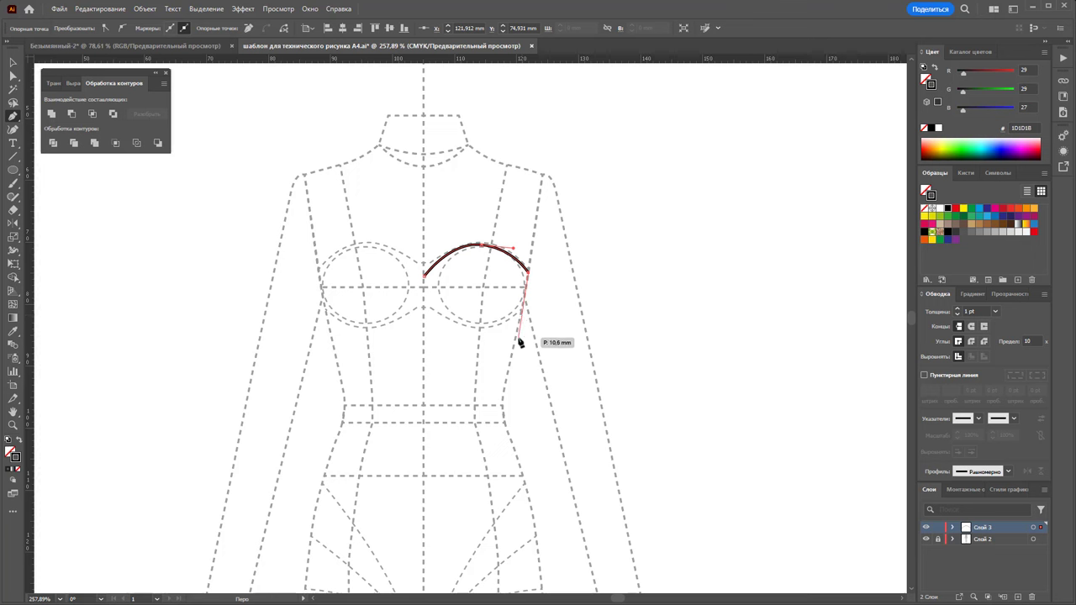
{"action": "left_click_drag", "start_coordinate": [515, 337], "coordinate": [504, 409]}
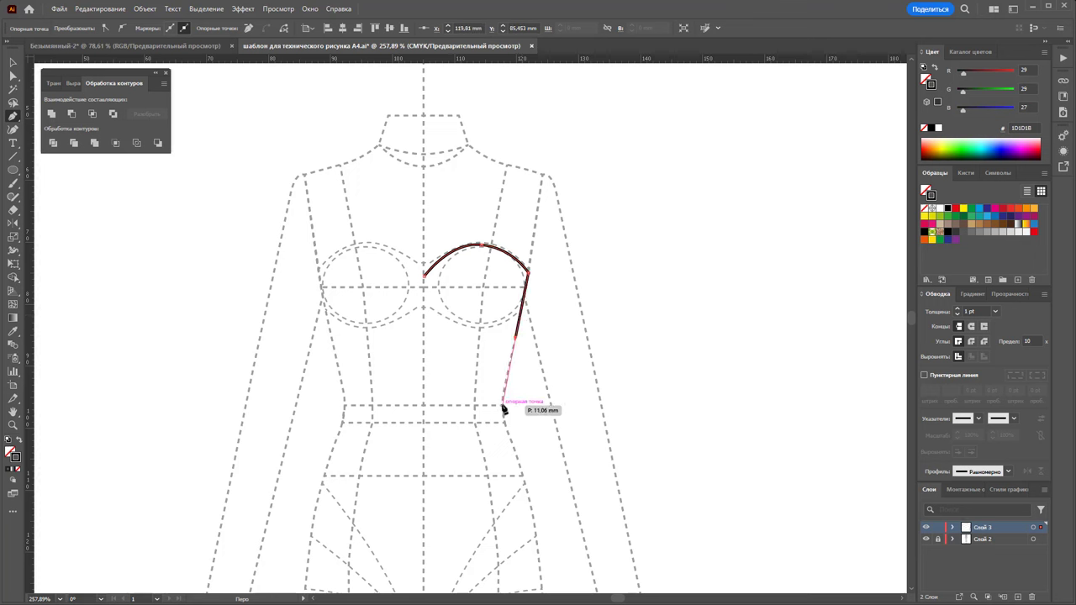
{"action": "left_click", "coordinate": [503, 407]}
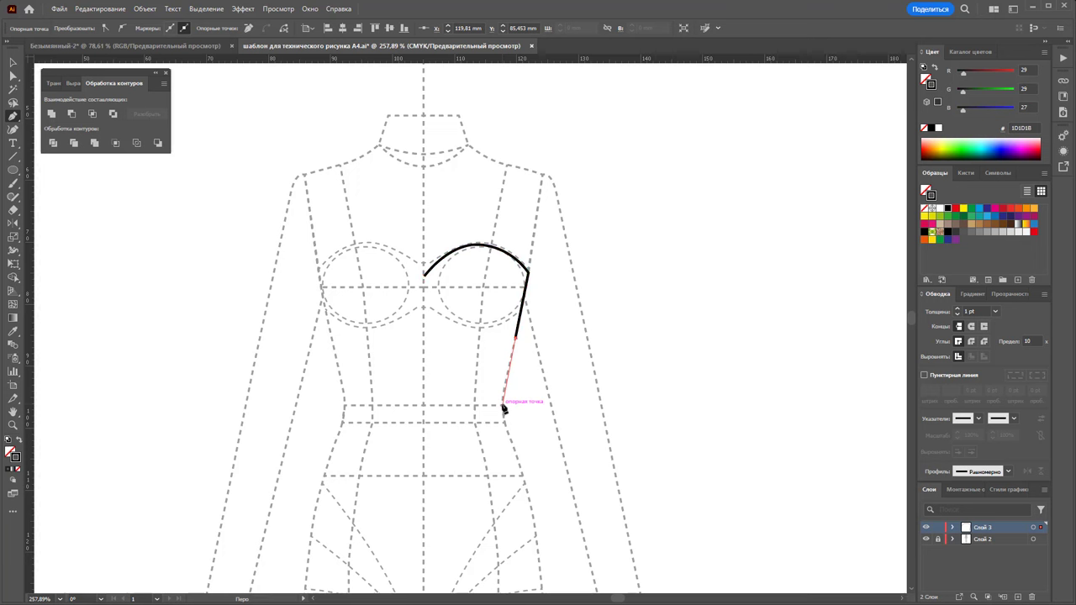
{"action": "left_click", "coordinate": [423, 407]}
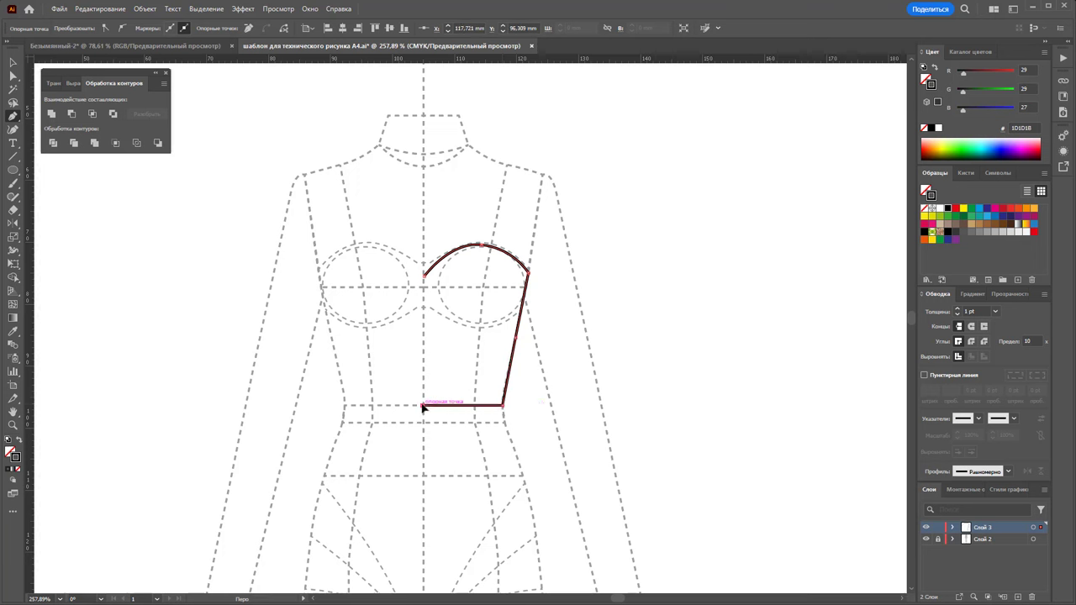
{"action": "left_click", "coordinate": [424, 275]}
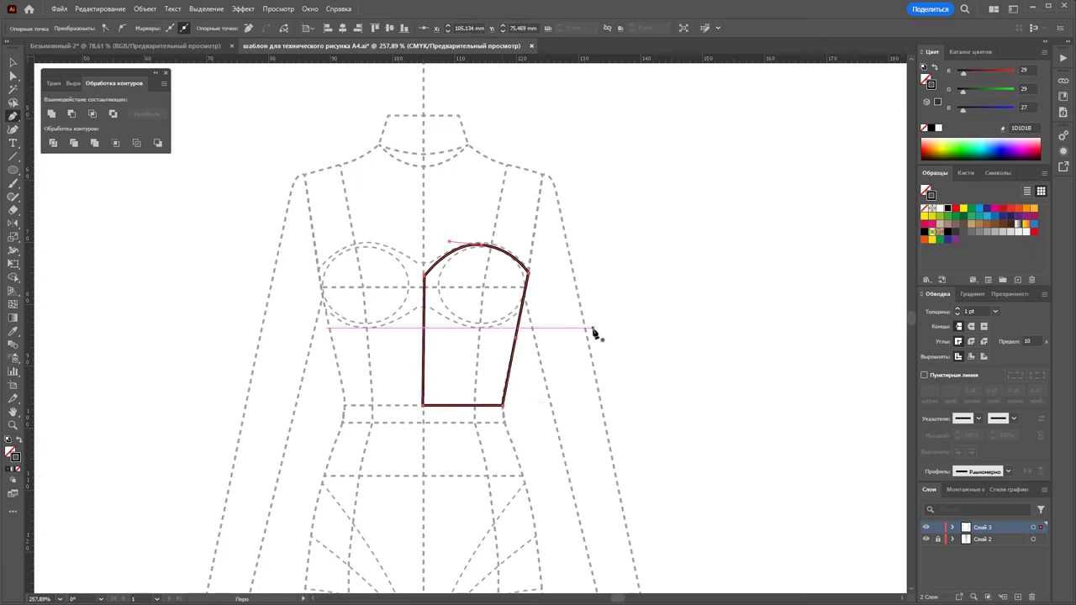
Check the outline's centre-front neckline anchor with Direct Selection
{"action": "key", "text": "a"}
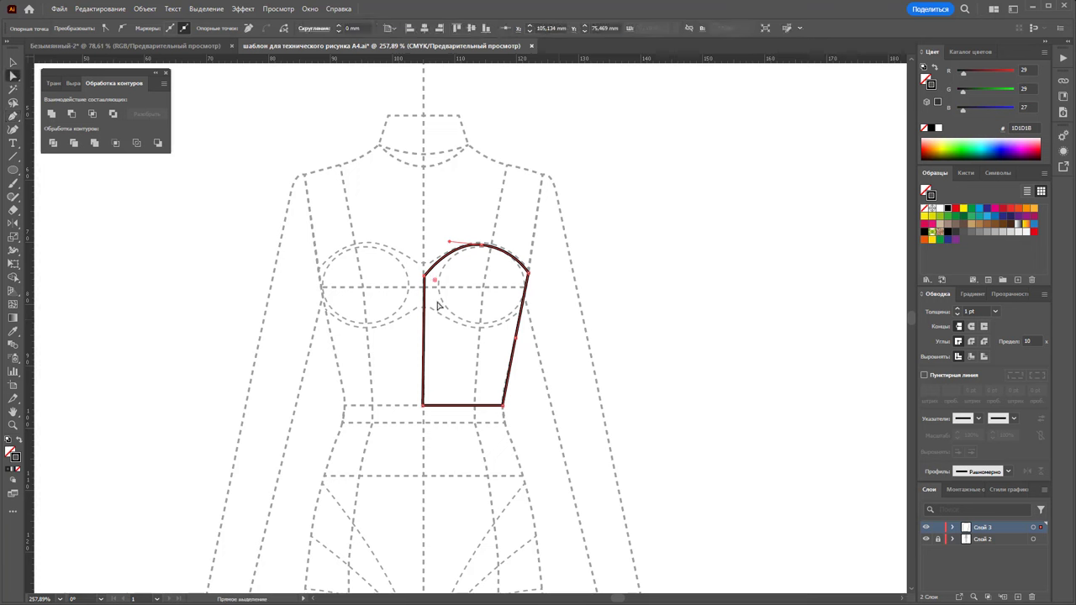
{"action": "left_click", "coordinate": [608, 315]}
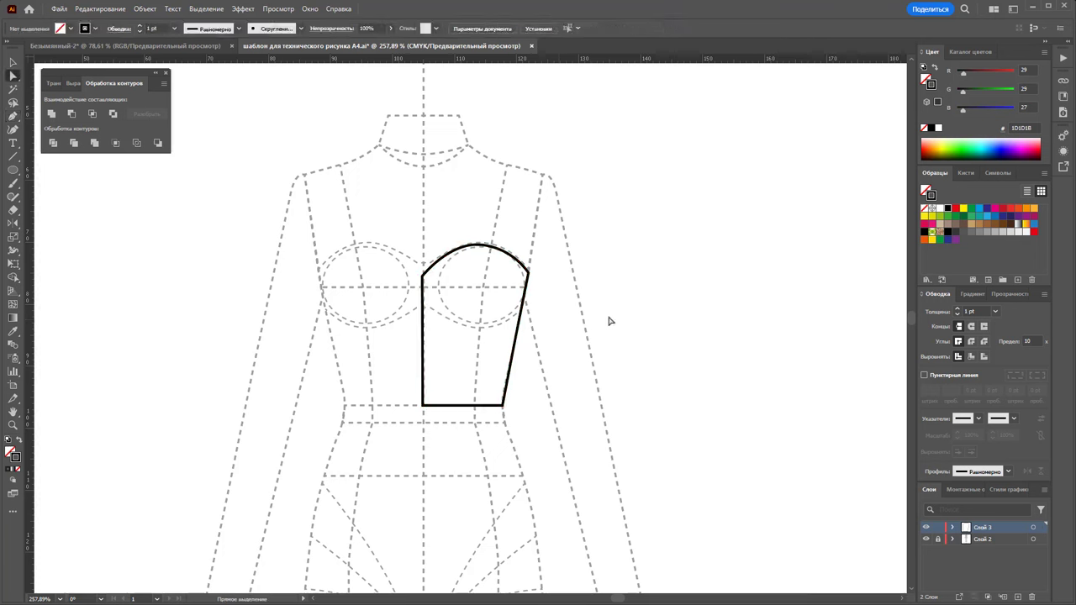
{"action": "left_click", "coordinate": [424, 279]}
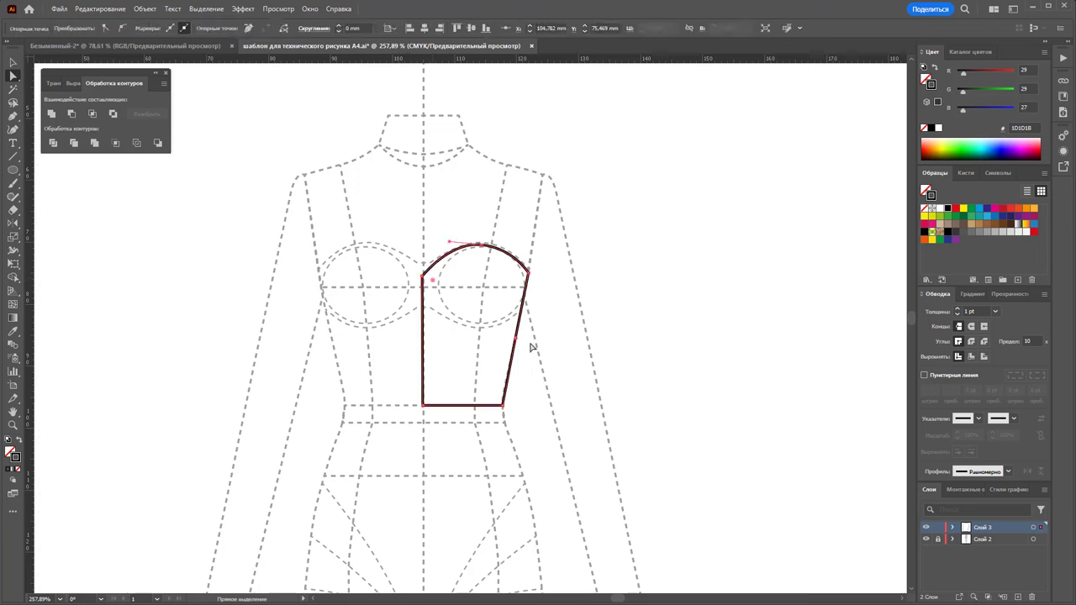
{"action": "key", "text": "v"}
{"action": "left_click", "coordinate": [615, 346]}
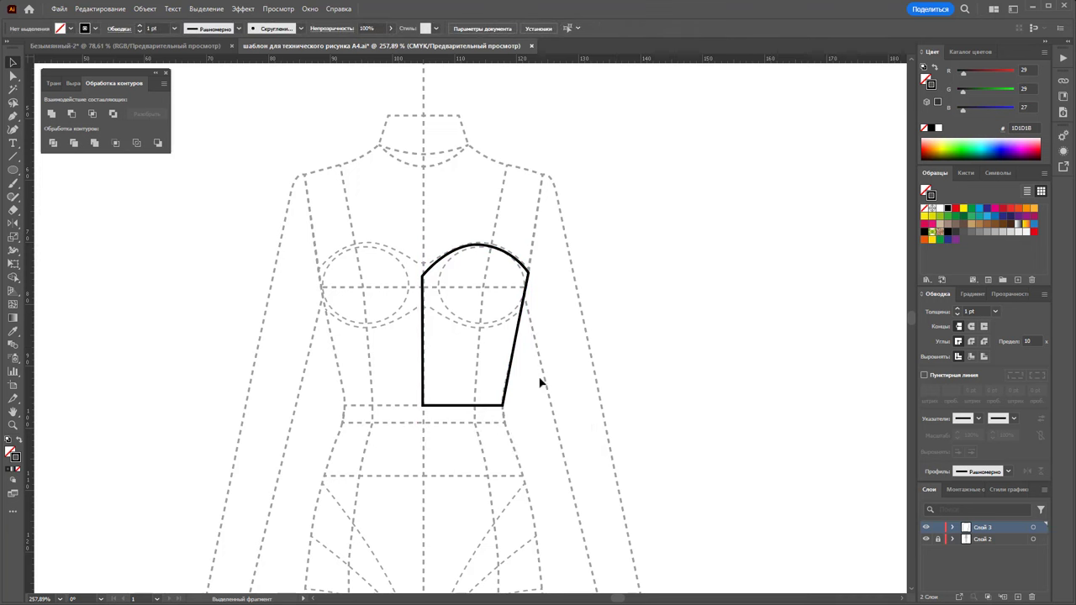
{"action": "left_click", "coordinate": [13, 115]}
Draw a closed cup shape curving under the bust and around above the neckline
{"action": "left_click", "coordinate": [430, 267]}
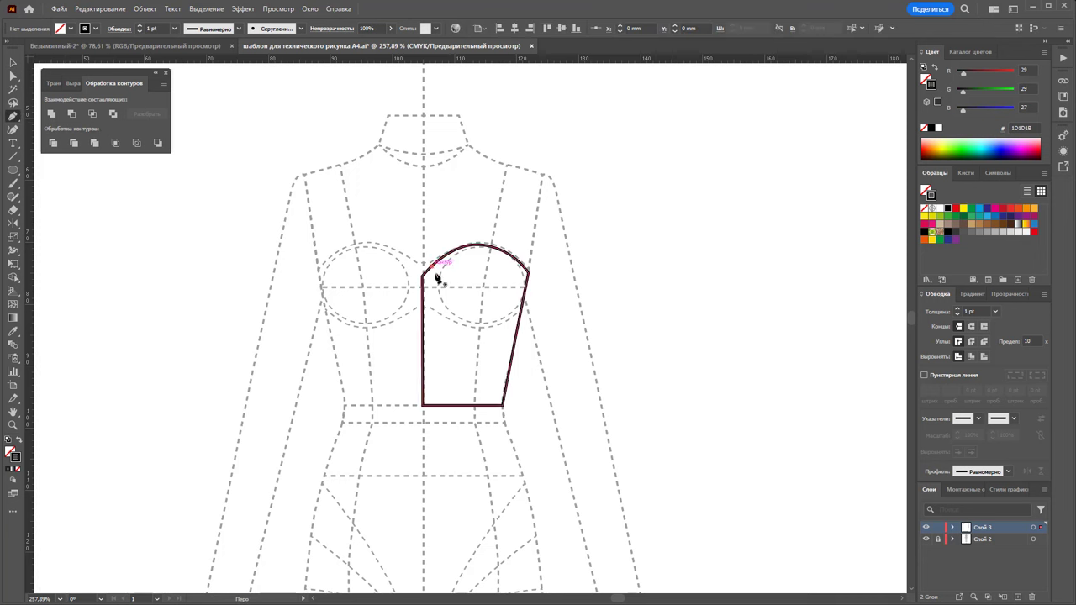
{"action": "left_click_drag", "start_coordinate": [476, 323], "coordinate": [519, 330]}
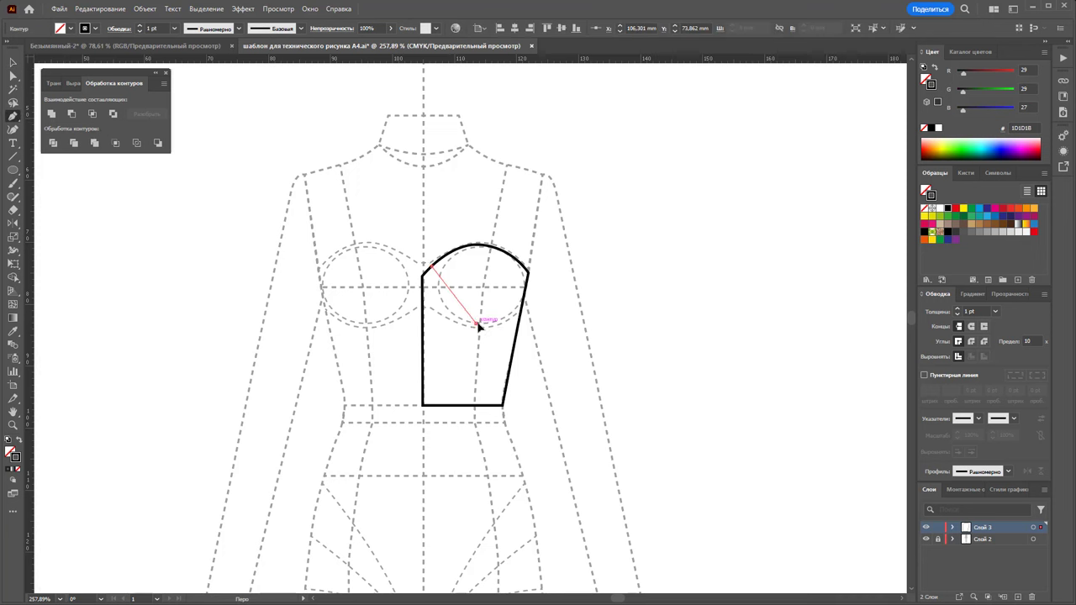
{"action": "left_click", "coordinate": [547, 270]}
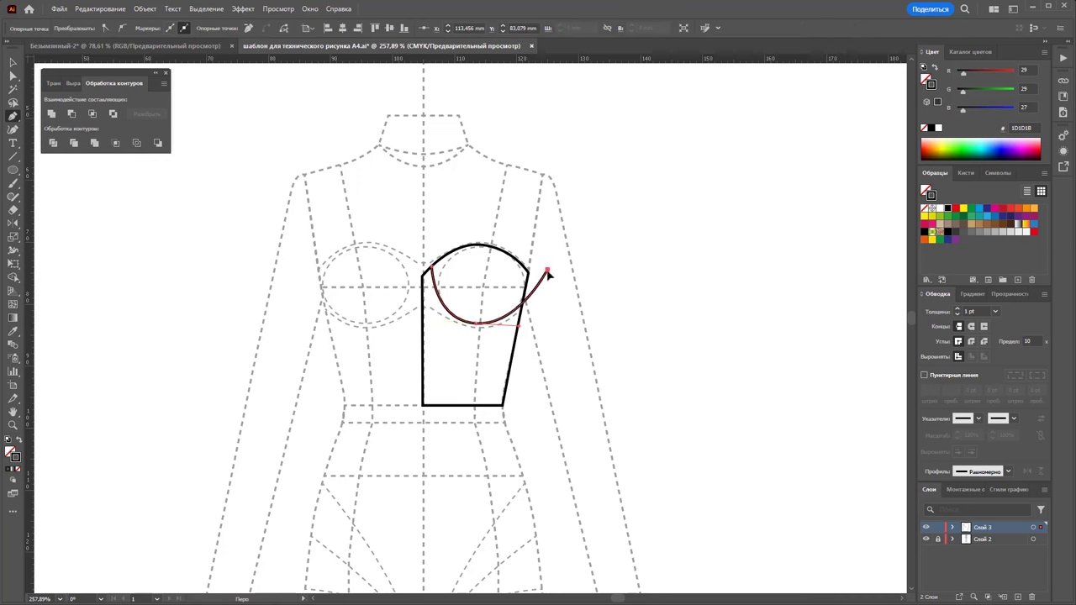
{"action": "left_click", "coordinate": [500, 208]}
{"action": "left_click", "coordinate": [431, 205]}
{"action": "left_click", "coordinate": [430, 267]}
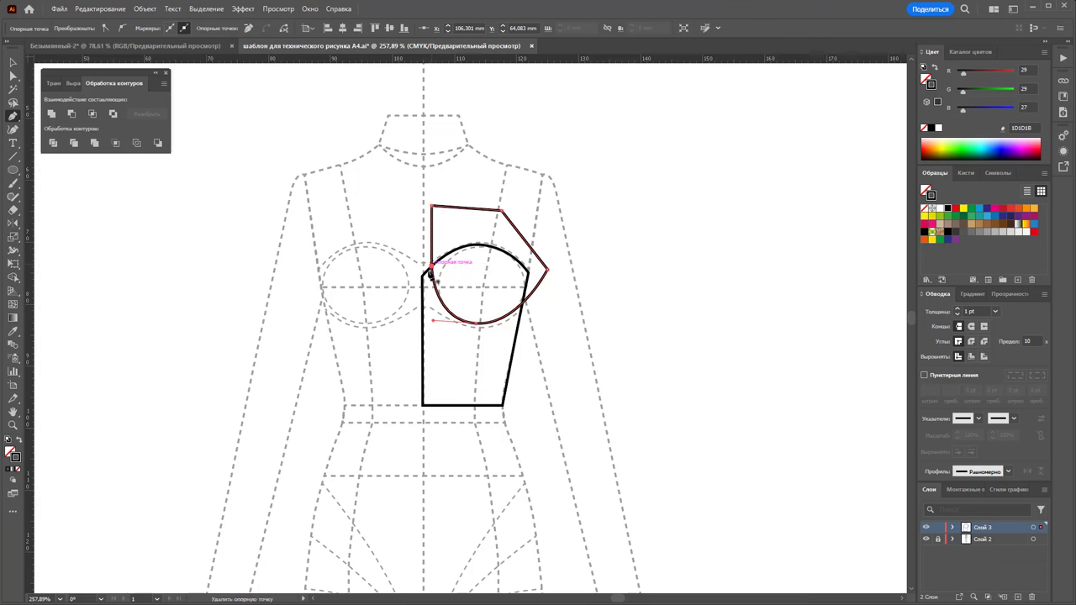
{"action": "left_click", "coordinate": [13, 63]}
Alt-drag a copy of the cup shape and bodice to the right and ungroup it
{"action": "left_click_drag", "start_coordinate": [547, 373], "coordinate": [461, 322]}
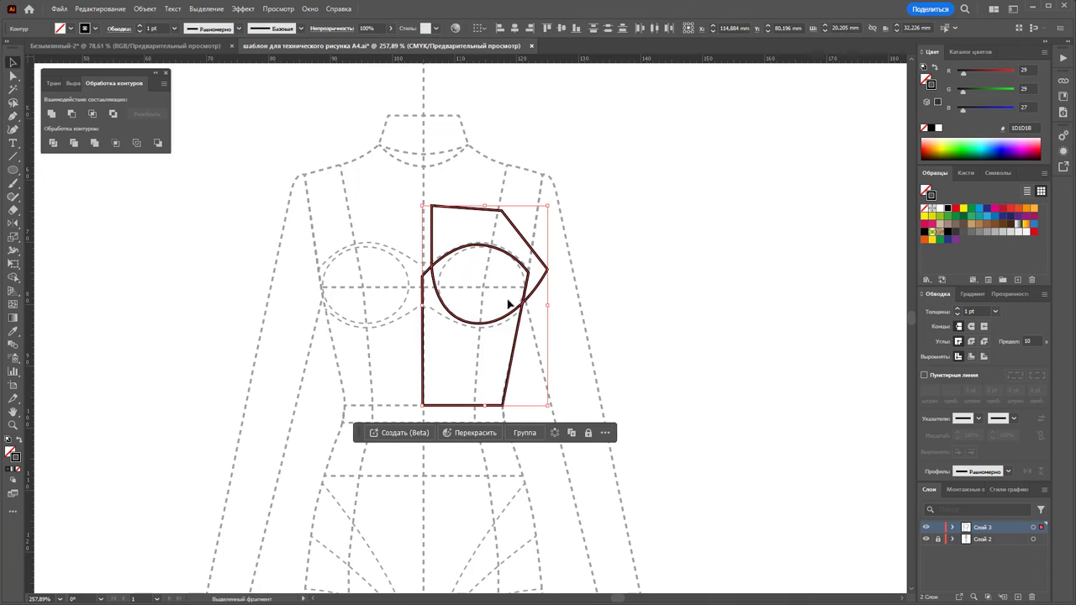
{"action": "left_click_drag", "start_coordinate": [521, 307], "coordinate": [728, 309]}
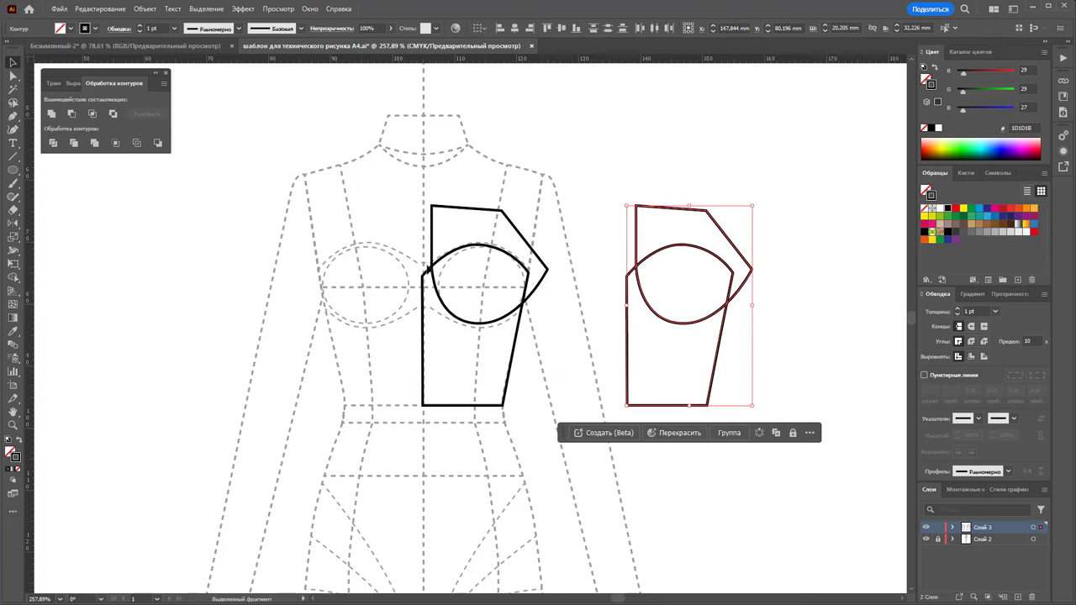
{"action": "right_click", "coordinate": [721, 252]}
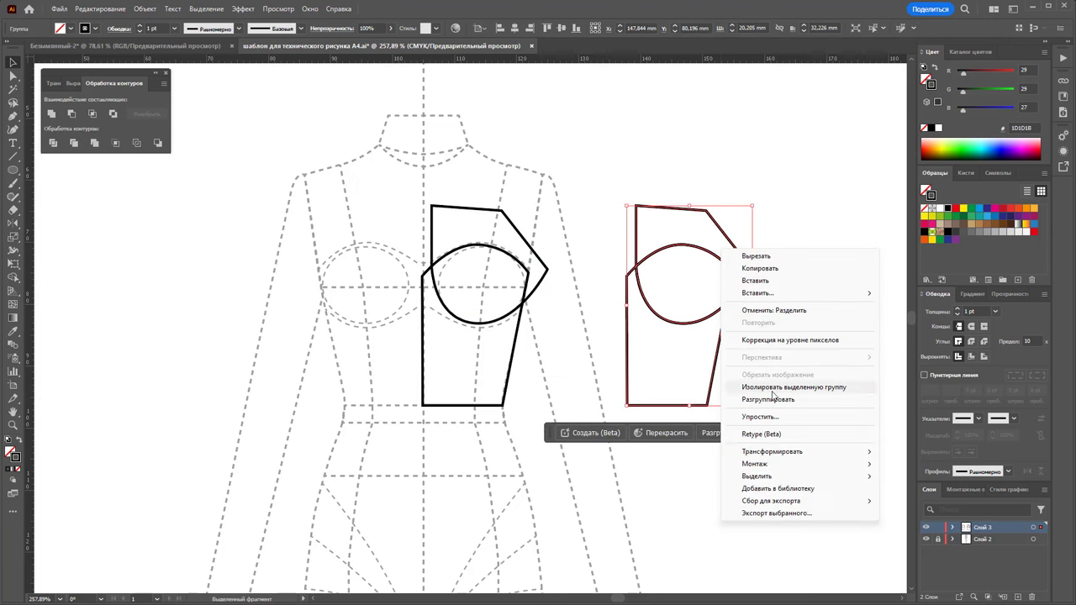
{"action": "left_click", "coordinate": [802, 197]}
Trim the copy to a lens shape with Shape Builder and place it back on the bodice
{"action": "left_click", "coordinate": [486, 237], "text": "alt"}
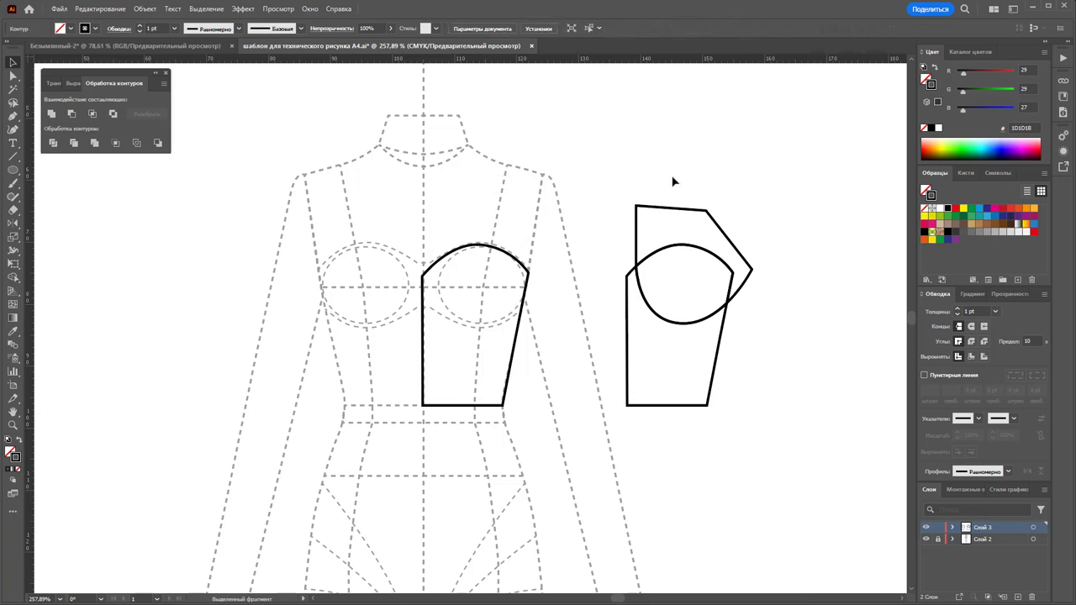
{"action": "left_click", "coordinate": [720, 281], "text": "alt"}
{"action": "left_click", "coordinate": [641, 387], "text": "alt"}
{"action": "left_click_drag", "start_coordinate": [733, 277], "coordinate": [520, 276]}
{"action": "left_click", "coordinate": [738, 382]}
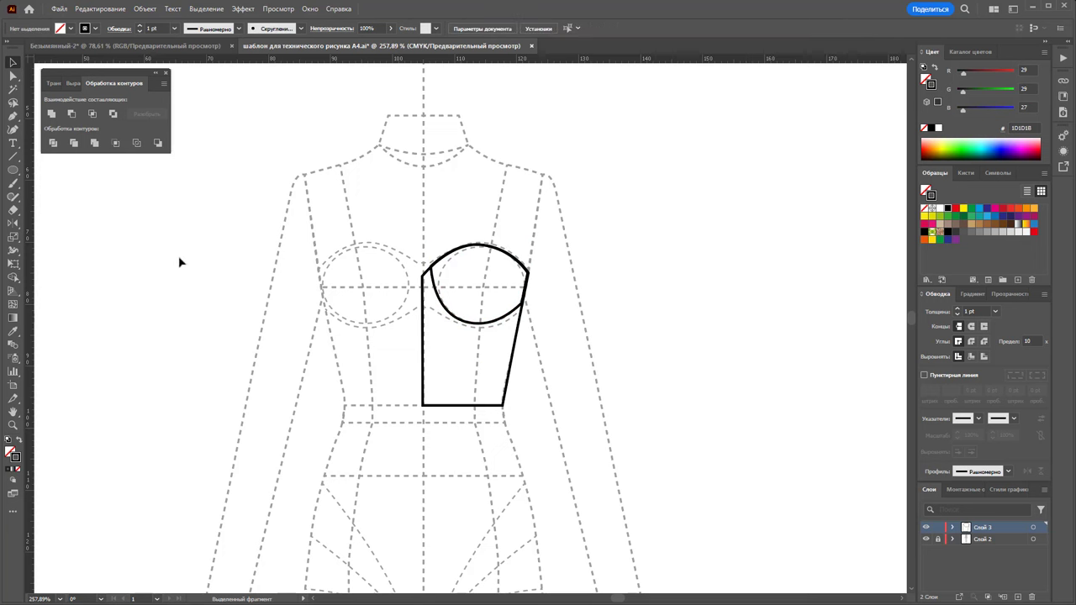
{"action": "left_click_drag", "start_coordinate": [511, 244], "coordinate": [516, 255]}
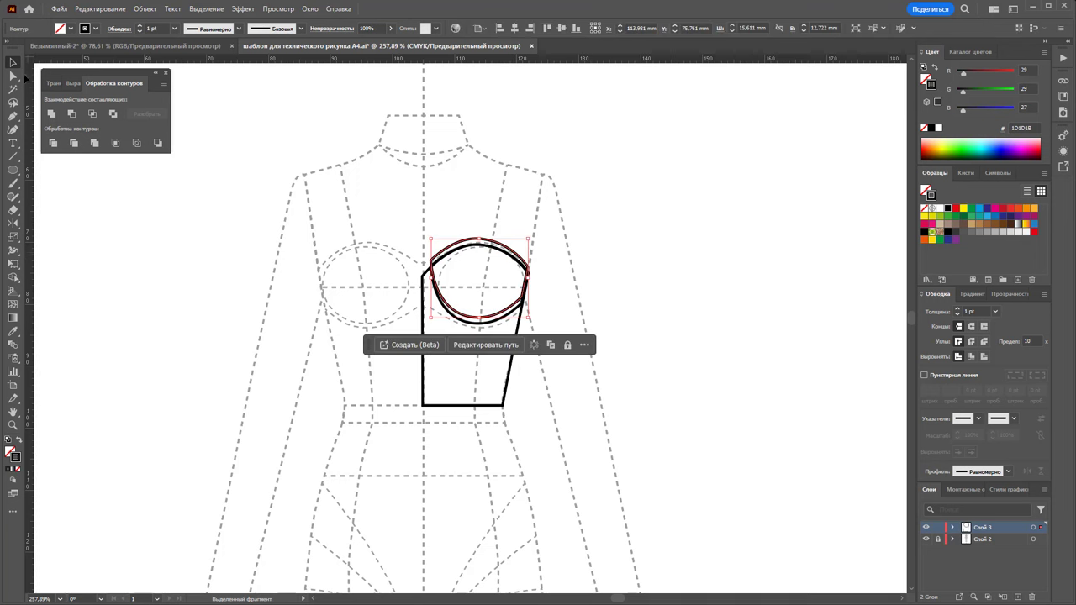
Adjust the cup curve's left and bottom anchors with Direct Selection
{"action": "key", "text": "a"}
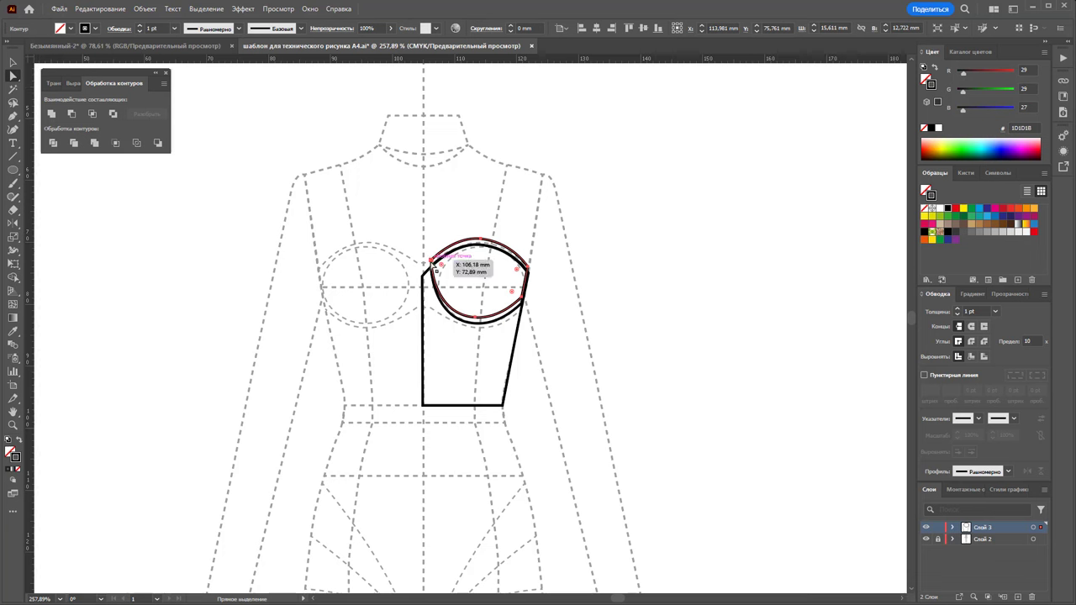
{"action": "left_click", "coordinate": [433, 263]}
{"action": "left_click_drag", "start_coordinate": [434, 266], "coordinate": [437, 262]}
{"action": "left_click_drag", "start_coordinate": [477, 318], "coordinate": [479, 322]}
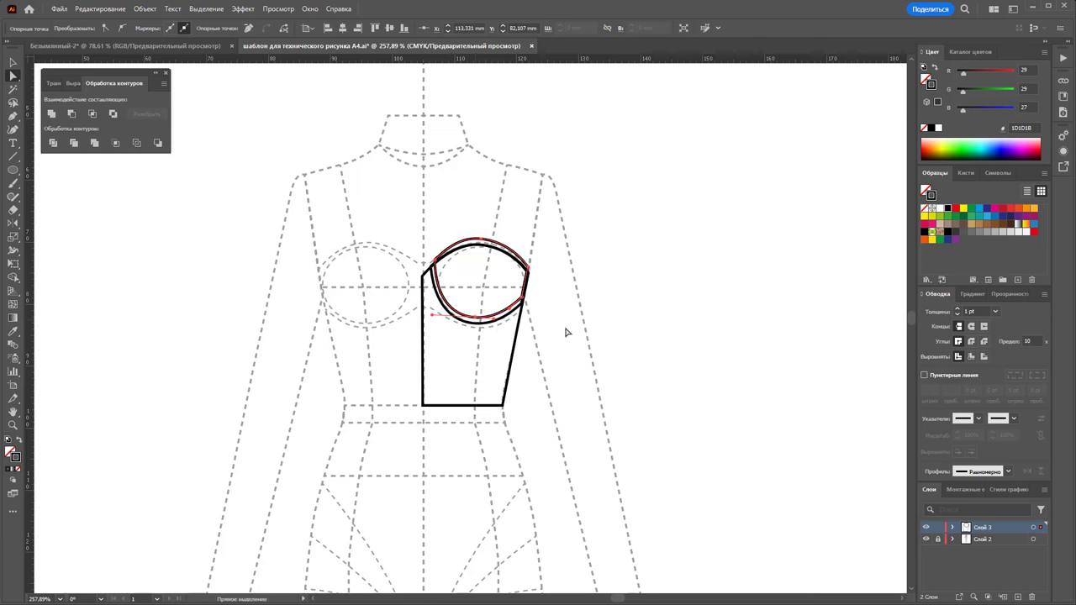
{"action": "key", "text": "Down"}
{"action": "key", "text": "Down"}
{"action": "key", "text": "Down"}
{"action": "key", "text": "v"}
{"action": "left_click", "coordinate": [639, 307]}
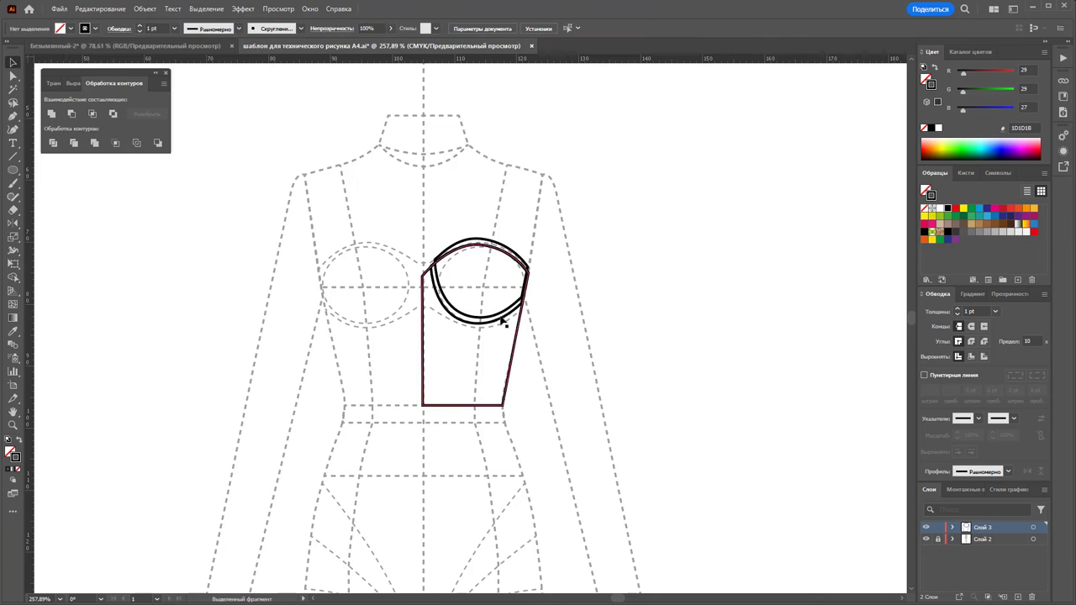
{"action": "left_click", "coordinate": [501, 320]}
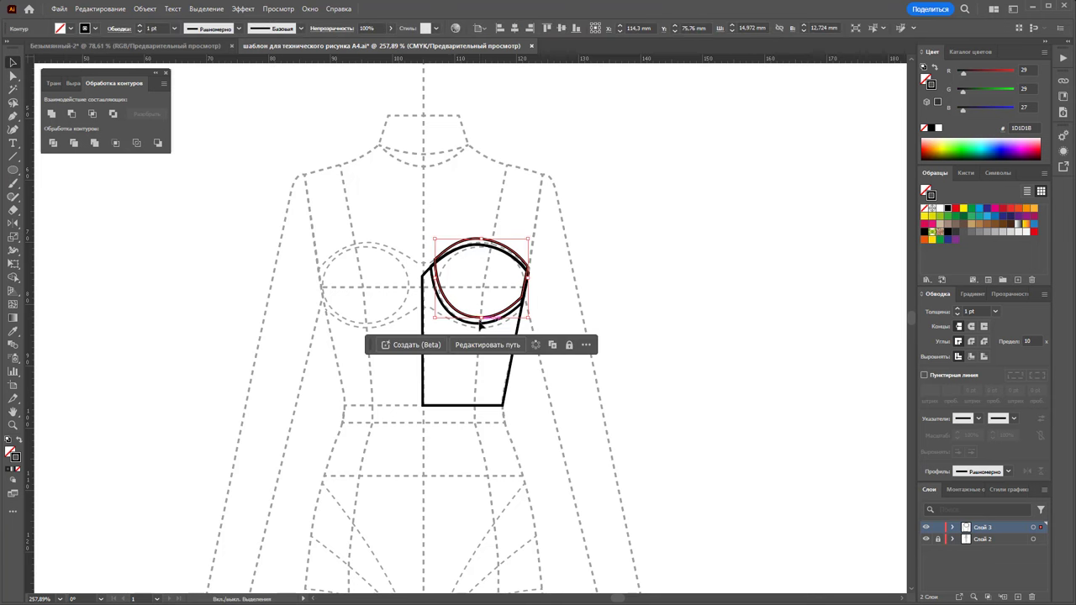
Copy the cup to the right, ungroup it, and delete its upper arcs, keeping the lower curve
{"action": "left_click_drag", "start_coordinate": [473, 325], "coordinate": [675, 330]}
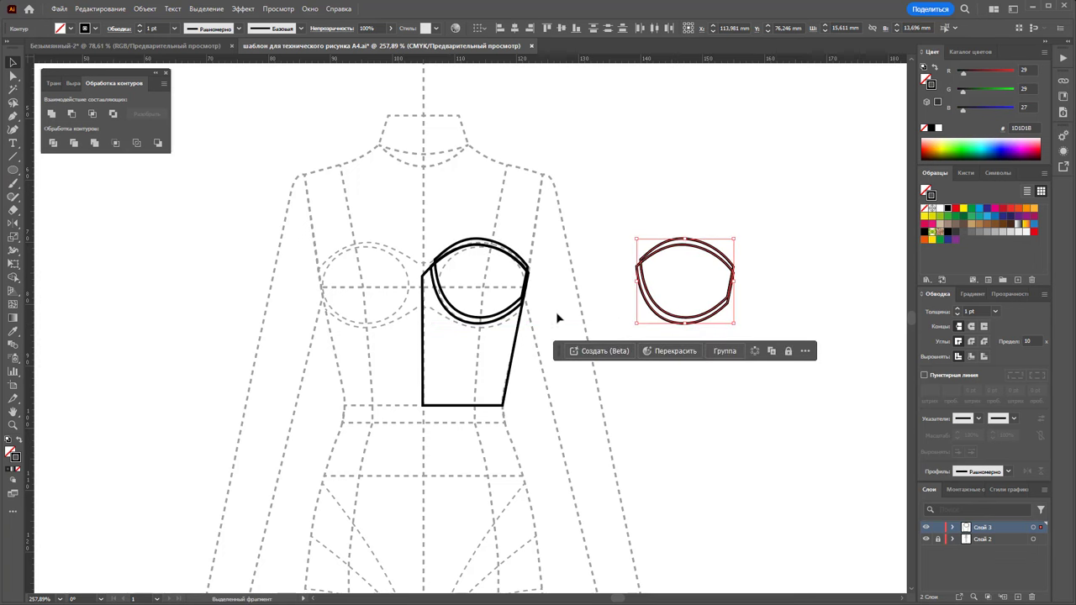
{"action": "right_click", "coordinate": [637, 288]}
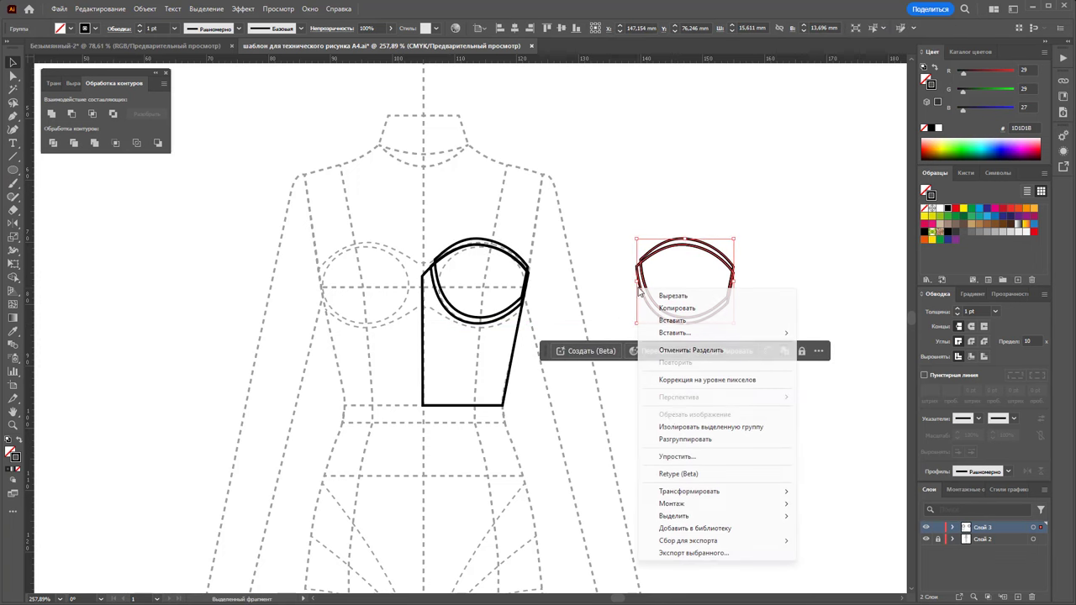
{"action": "left_click", "coordinate": [685, 438]}
{"action": "left_click_drag", "start_coordinate": [692, 167], "coordinate": [681, 276]}
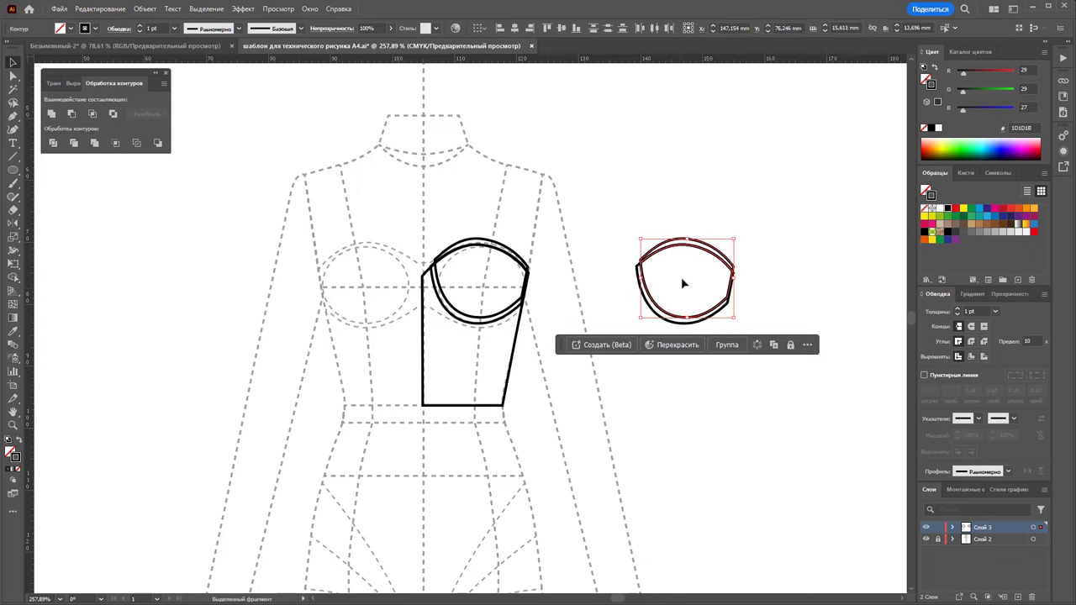
{"action": "key", "text": "Delete"}
{"action": "mouse_move", "coordinate": [495, 211]}
{"action": "left_mouse_down"}
{"action": "mouse_move", "coordinate": [493, 238]}
{"action": "mouse_move", "coordinate": [546, 261]}
{"action": "left_mouse_up"}
{"action": "left_click", "coordinate": [731, 283]}
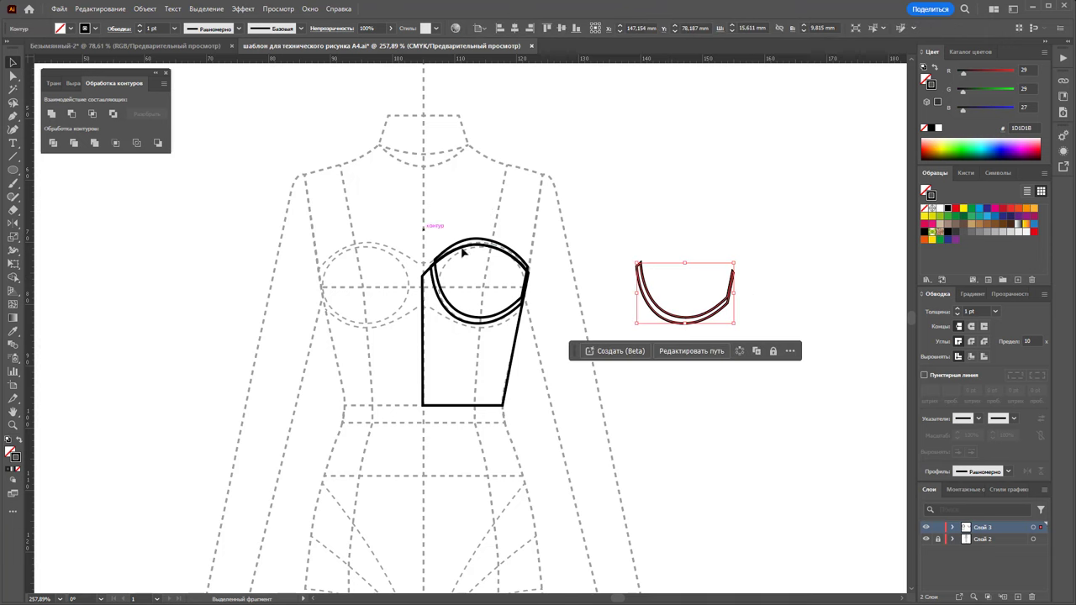
{"action": "left_click", "coordinate": [576, 251]}
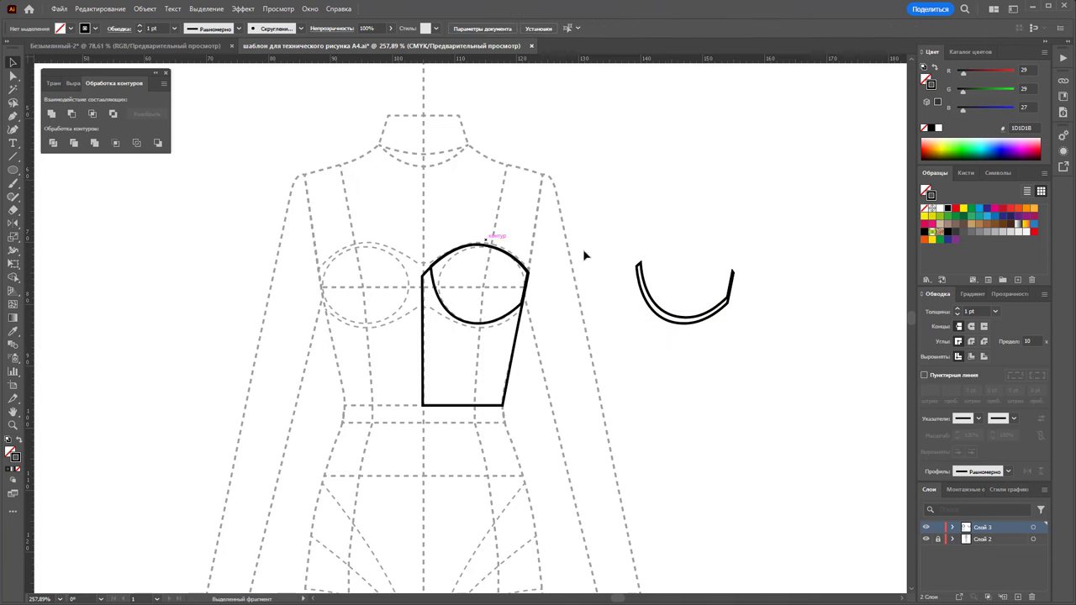
{"action": "left_click", "coordinate": [726, 301]}
Shorten the lower curve by removing its right end point with Delete Anchor Point
{"action": "left_click", "coordinate": [12, 116]}
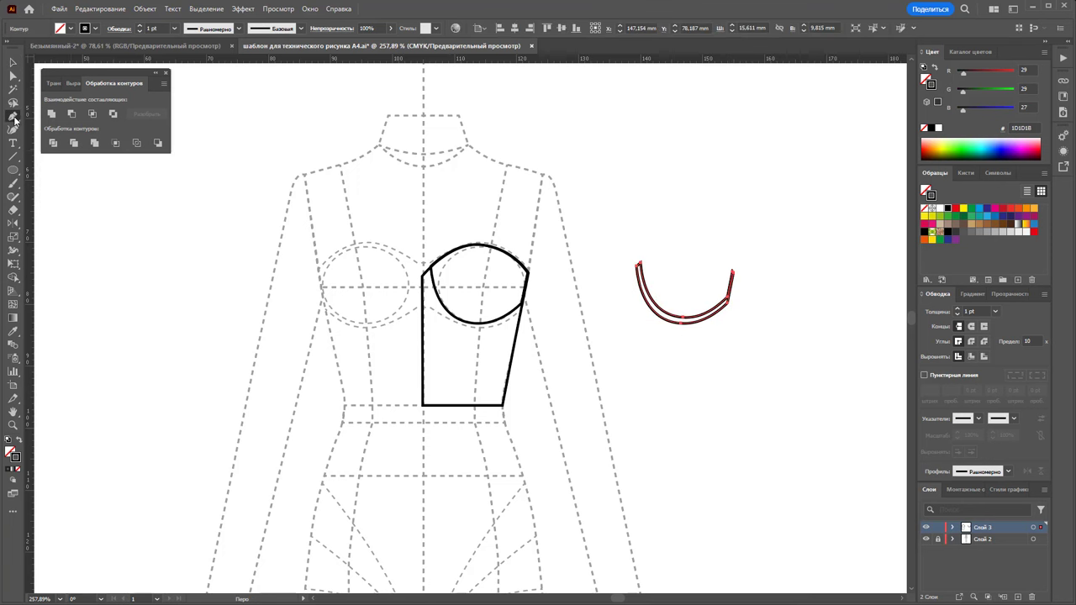
{"action": "left_click_drag", "start_coordinate": [12, 116], "coordinate": [50, 144]}
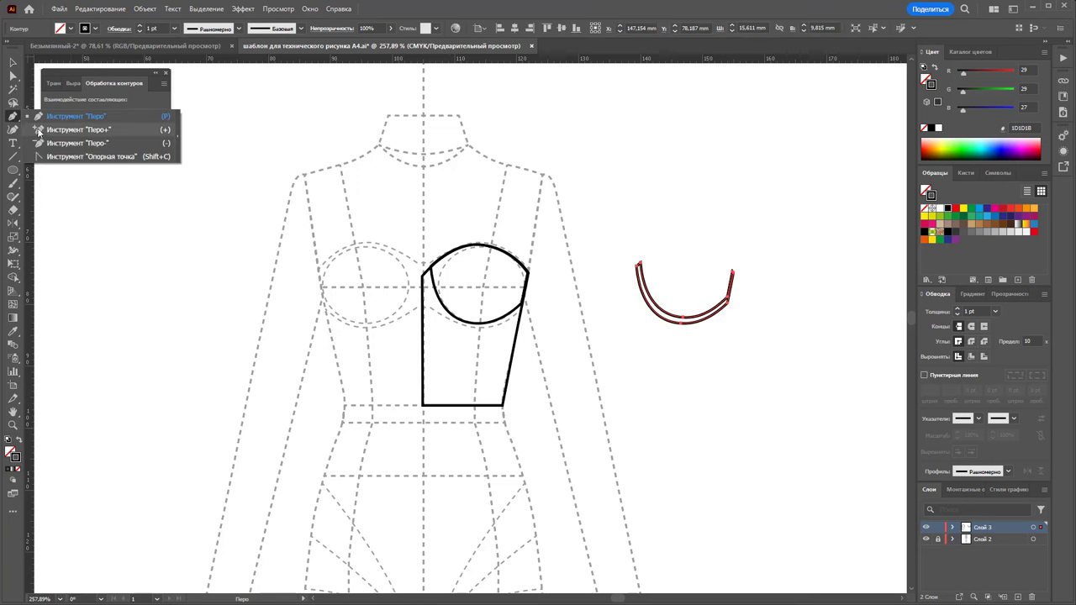
{"action": "left_click", "coordinate": [732, 277]}
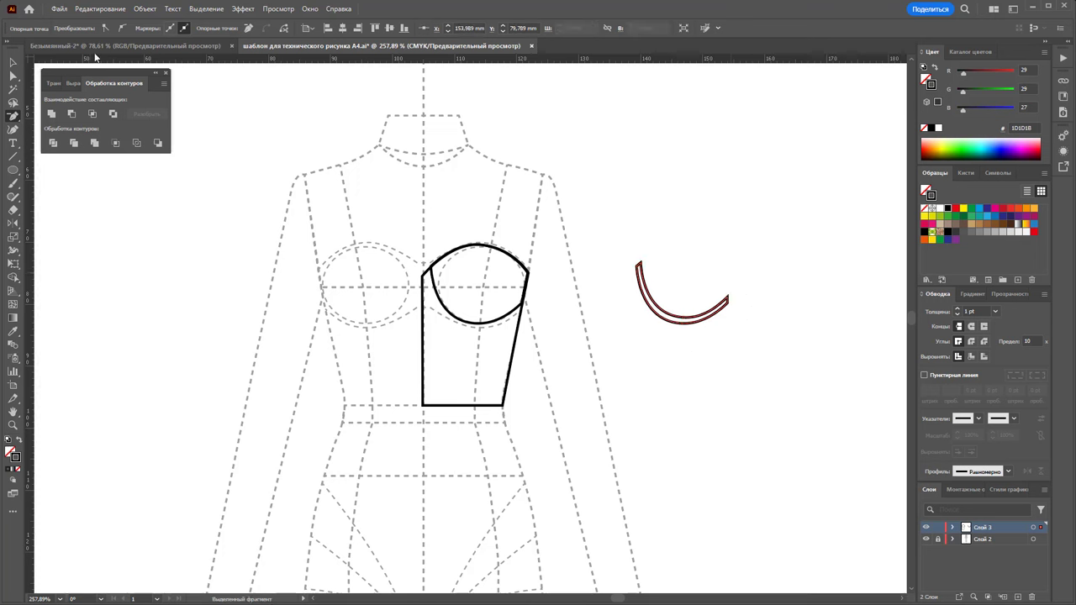
{"action": "key", "text": "v"}
{"action": "left_click", "coordinate": [714, 214]}
{"action": "left_click_drag", "start_coordinate": [718, 222], "coordinate": [689, 323]}
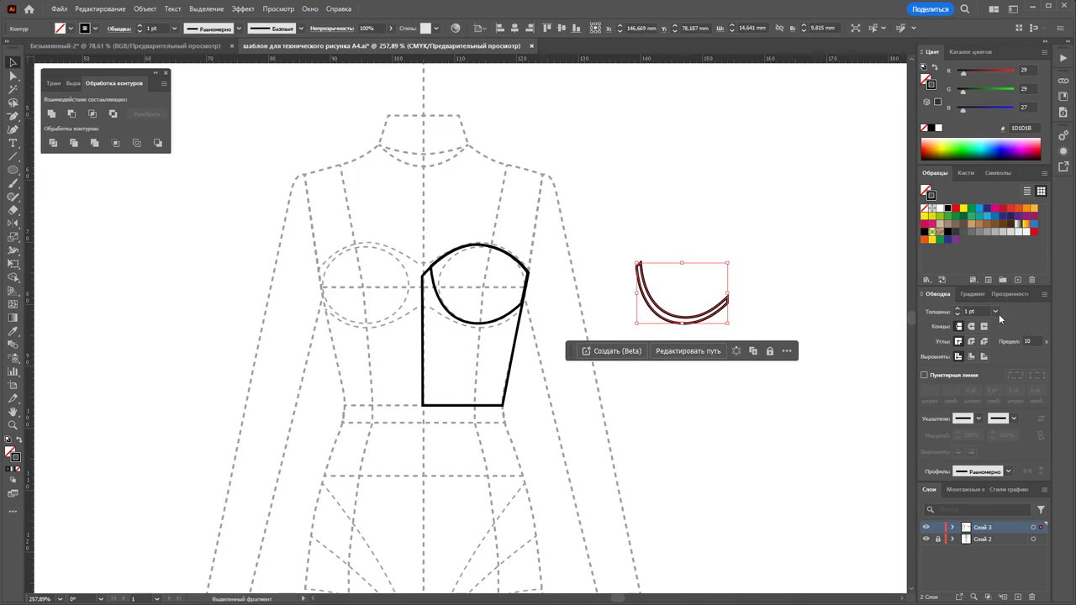
Set the curve's stroke to 0.75 pt and move it onto the bodice cup
{"action": "left_click", "coordinate": [996, 311]}
{"action": "left_click", "coordinate": [1004, 351]}
{"action": "left_click", "coordinate": [773, 311]}
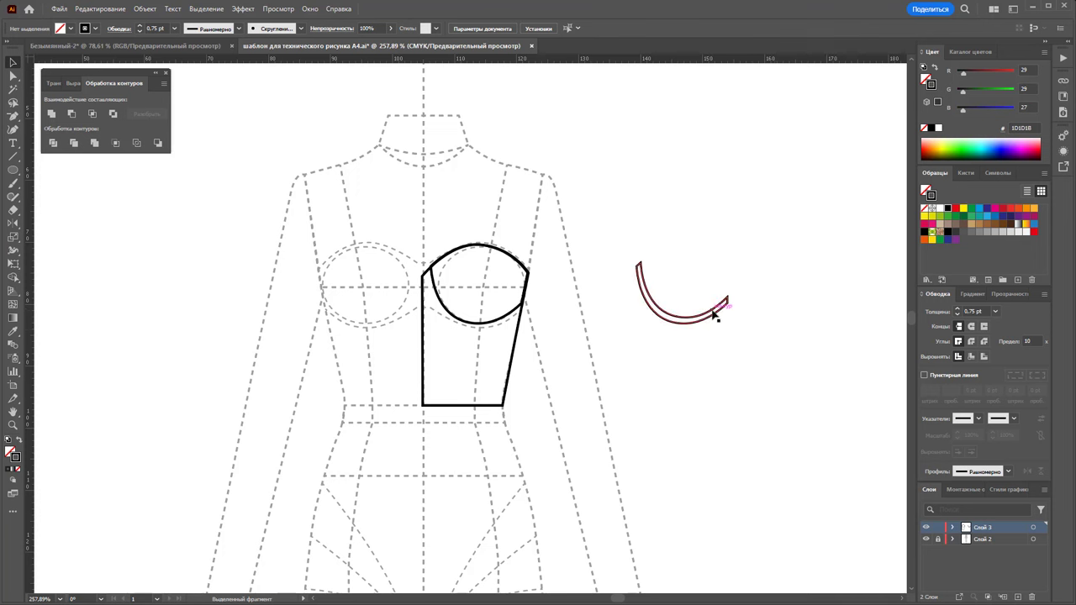
{"action": "left_click_drag", "start_coordinate": [714, 315], "coordinate": [508, 334]}
{"action": "left_click", "coordinate": [660, 286]}
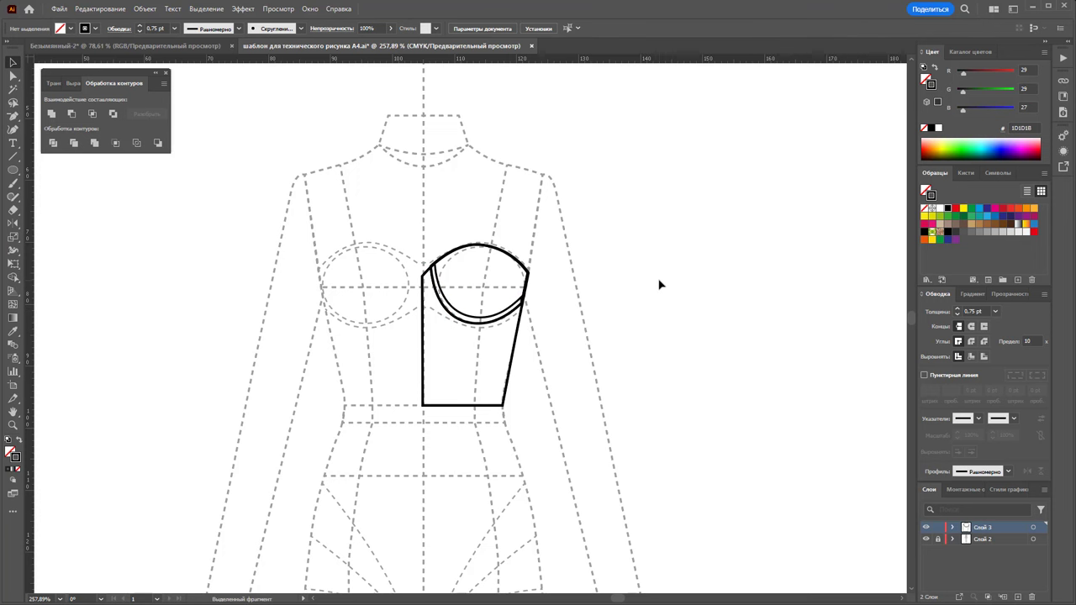
{"action": "left_click", "coordinate": [483, 327]}
Zoom in on the cup and drag the curve's bottom anchor to fit the cup's lower edge
{"action": "key", "text": "z"}
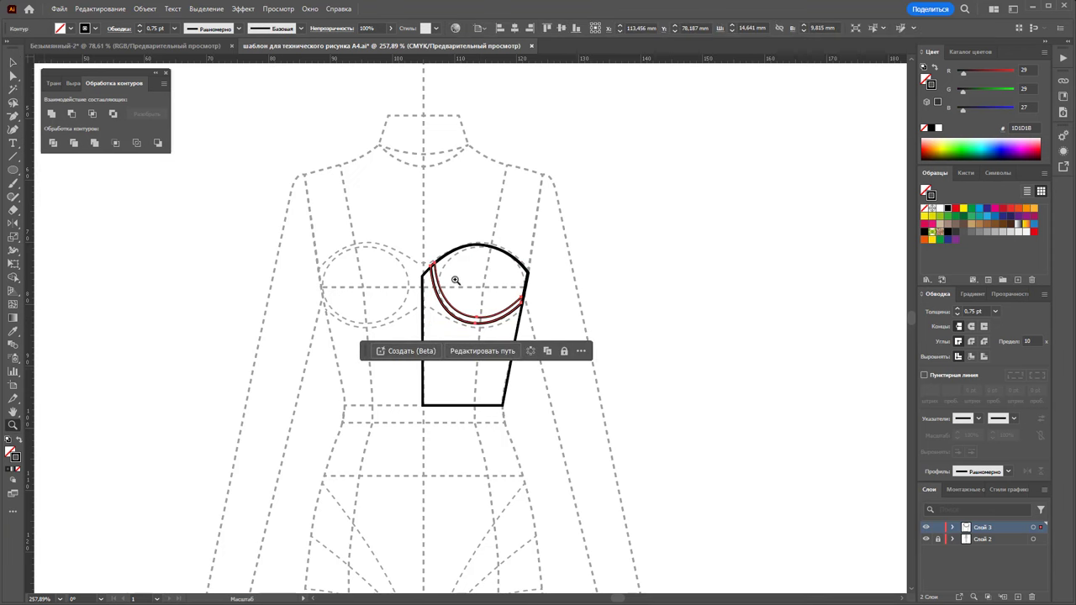
{"action": "left_click_drag", "start_coordinate": [455, 280], "coordinate": [613, 281]}
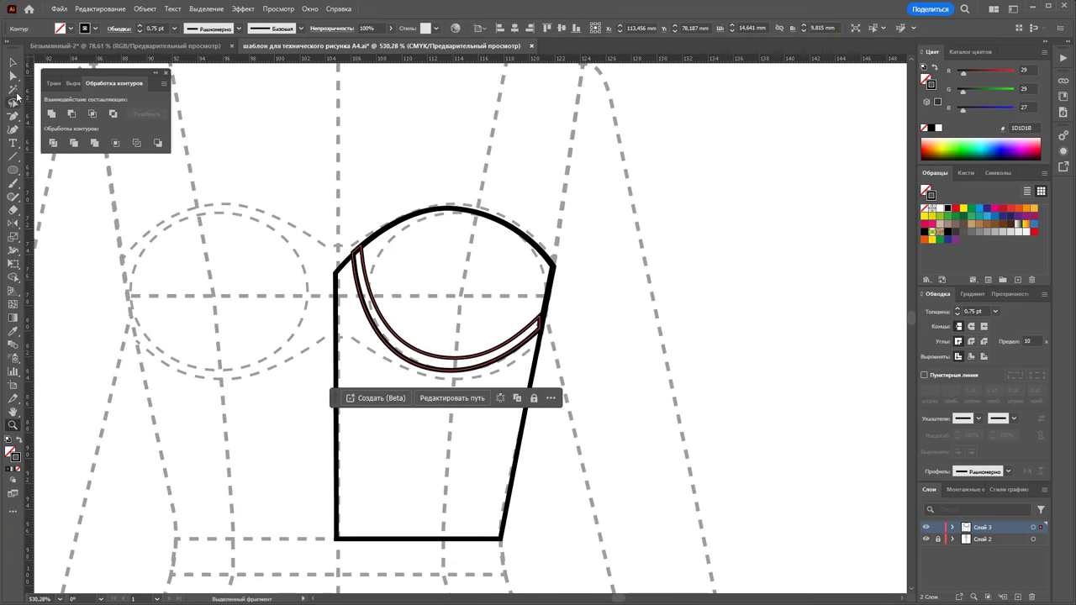
{"action": "left_click", "coordinate": [13, 75]}
{"action": "left_click", "coordinate": [454, 370]}
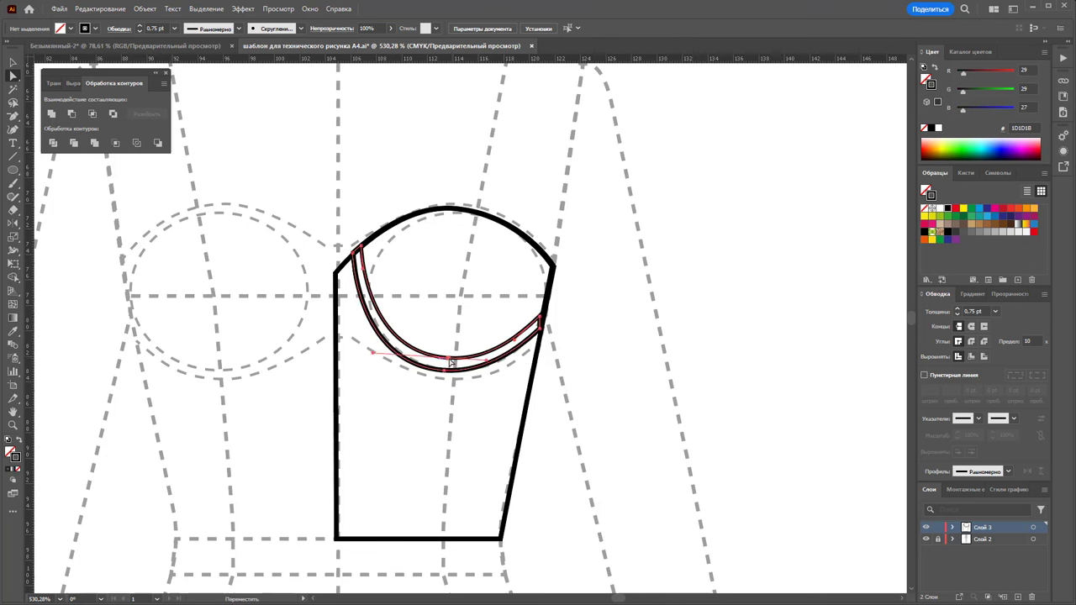
{"action": "left_click_drag", "start_coordinate": [451, 368], "coordinate": [449, 366]}
{"action": "left_click", "coordinate": [451, 367]}
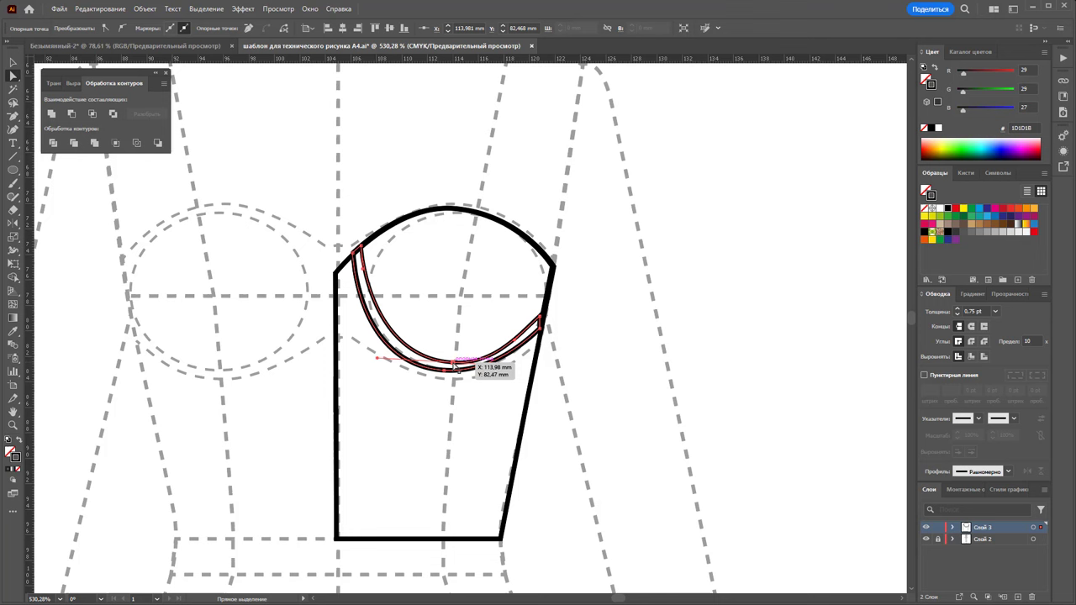
{"action": "left_click", "coordinate": [696, 353]}
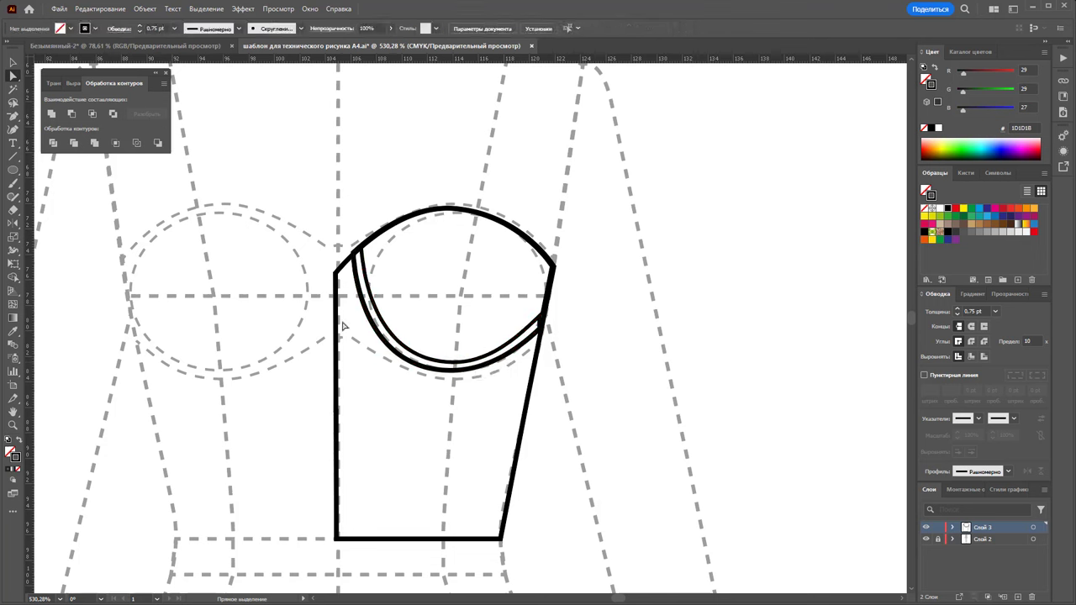
{"action": "left_click", "coordinate": [12, 118]}
{"action": "left_click", "coordinate": [75, 115]}
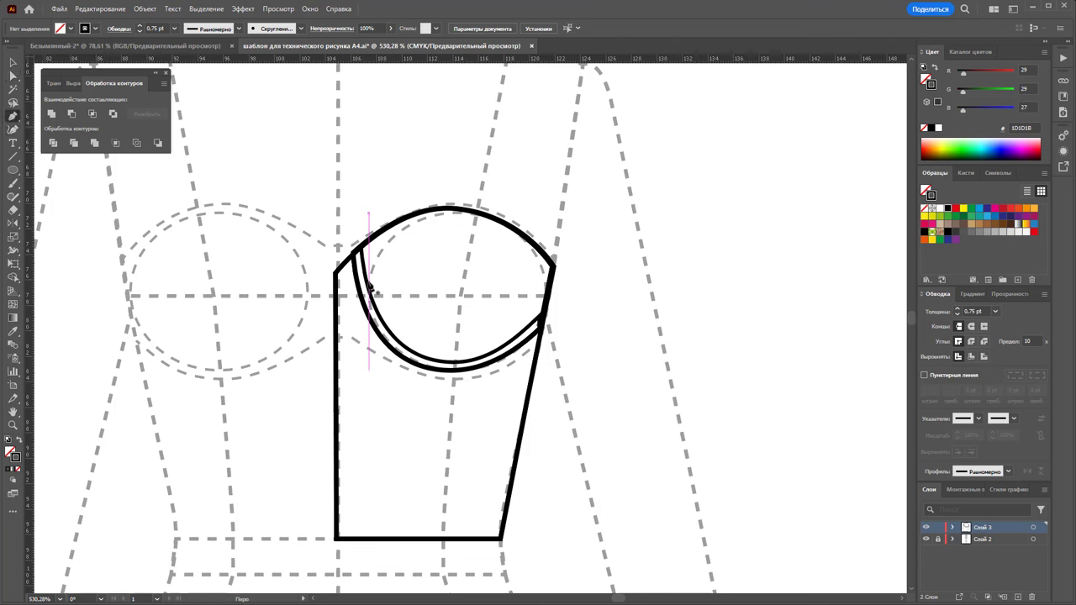
Draw a curved line across the cup from its left edge to its right side
{"action": "left_click", "coordinate": [368, 282]}
{"action": "left_click_drag", "start_coordinate": [545, 294], "coordinate": [648, 351]}
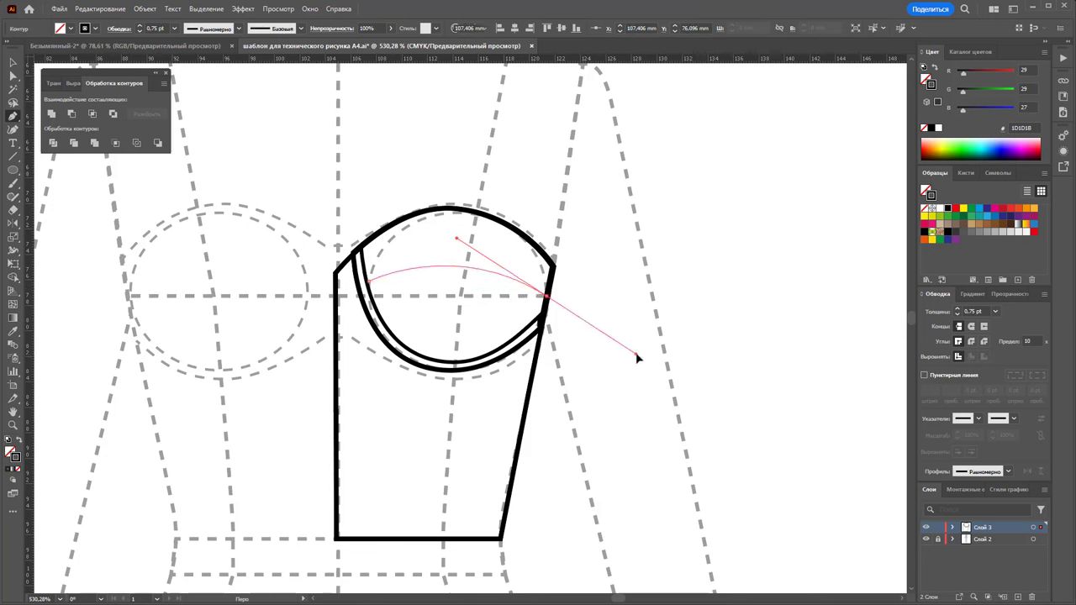
{"action": "key", "text": "Escape"}
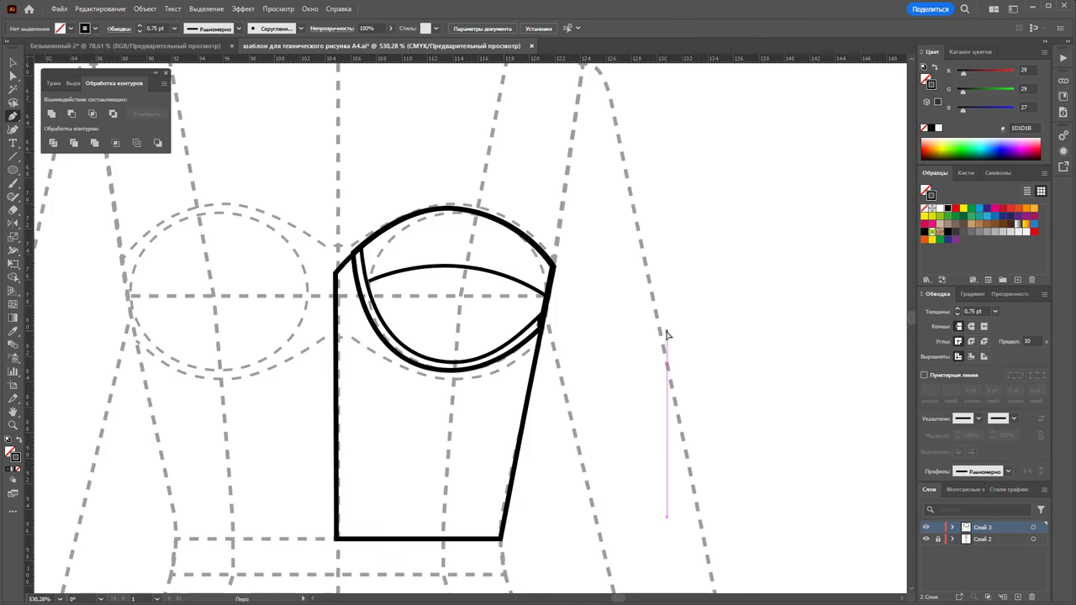
Draw a vertical seam from the cup bottom down to the bodice hem and adjust its top point
{"action": "left_click", "coordinate": [454, 370]}
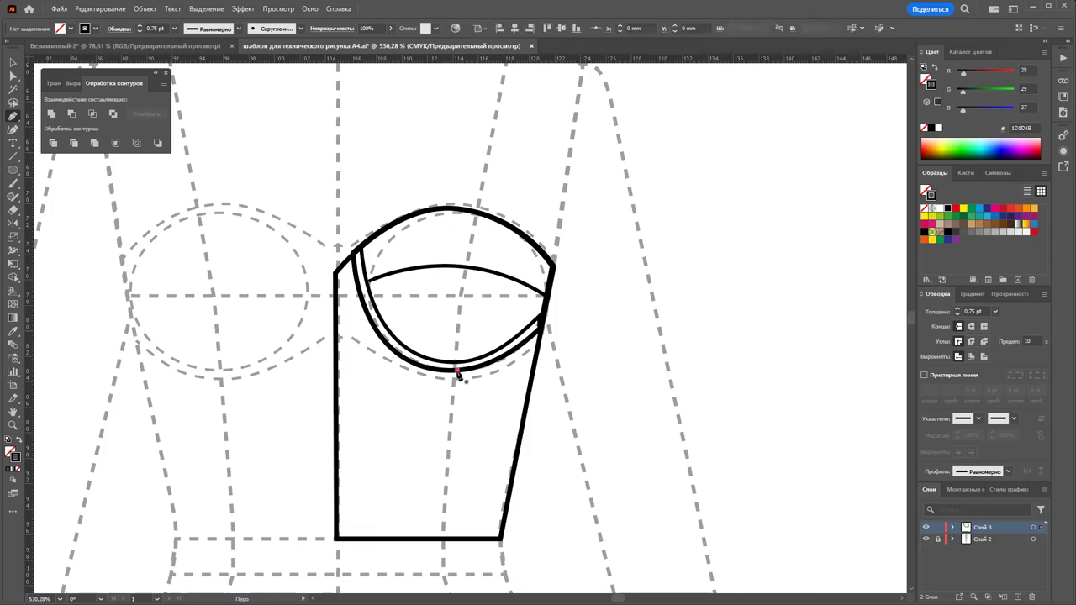
{"action": "left_click", "coordinate": [444, 540]}
{"action": "key", "text": "Escape"}
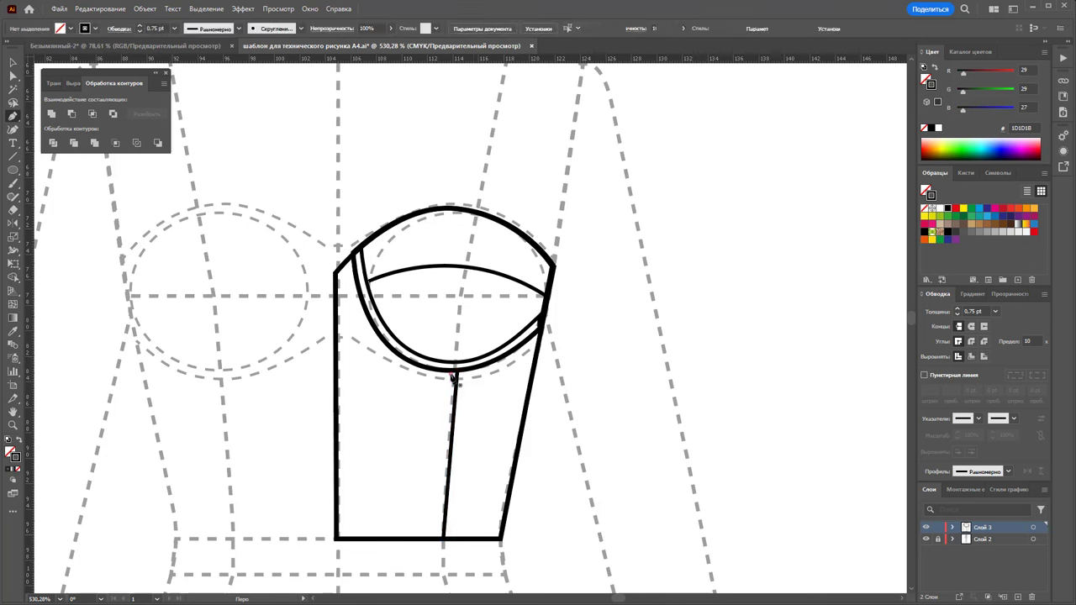
{"action": "left_click", "coordinate": [441, 514], "text": "ctrl"}
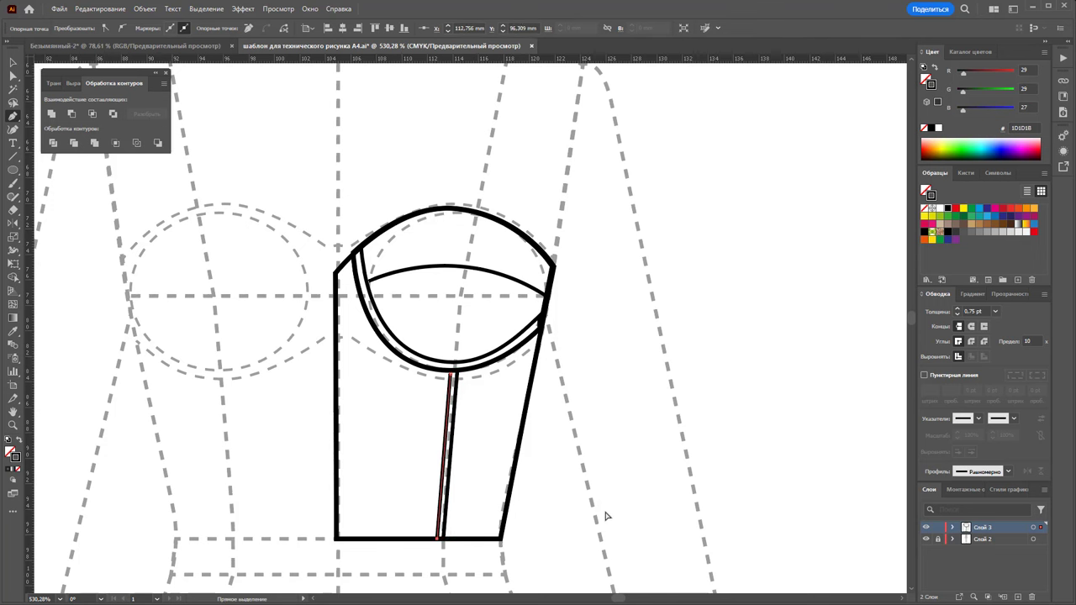
{"action": "left_click", "coordinate": [605, 516], "text": "ctrl"}
{"action": "left_click", "coordinate": [13, 76]}
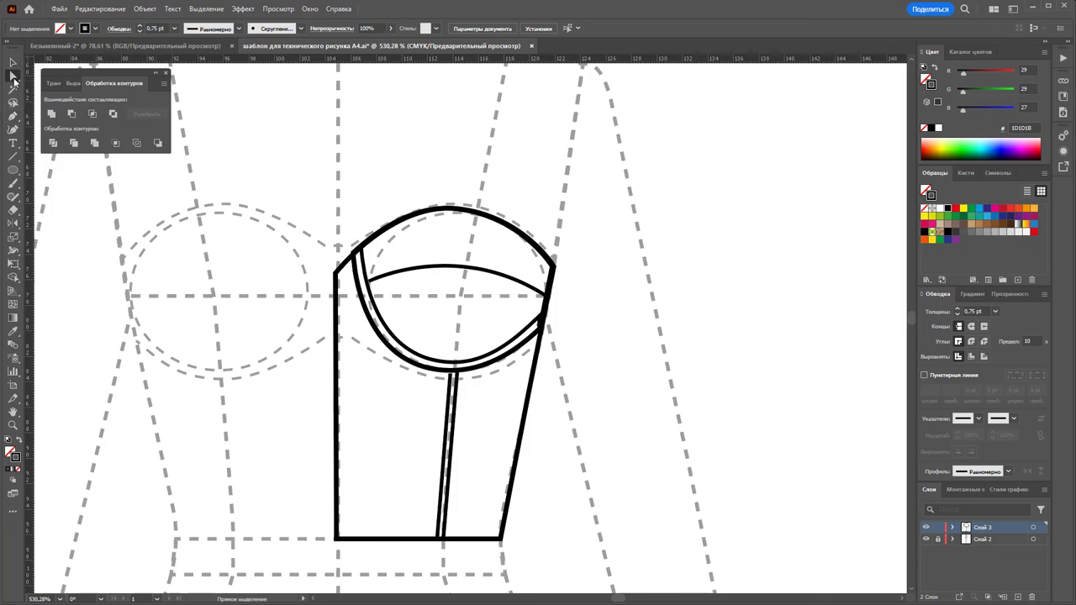
{"action": "left_click", "coordinate": [444, 375]}
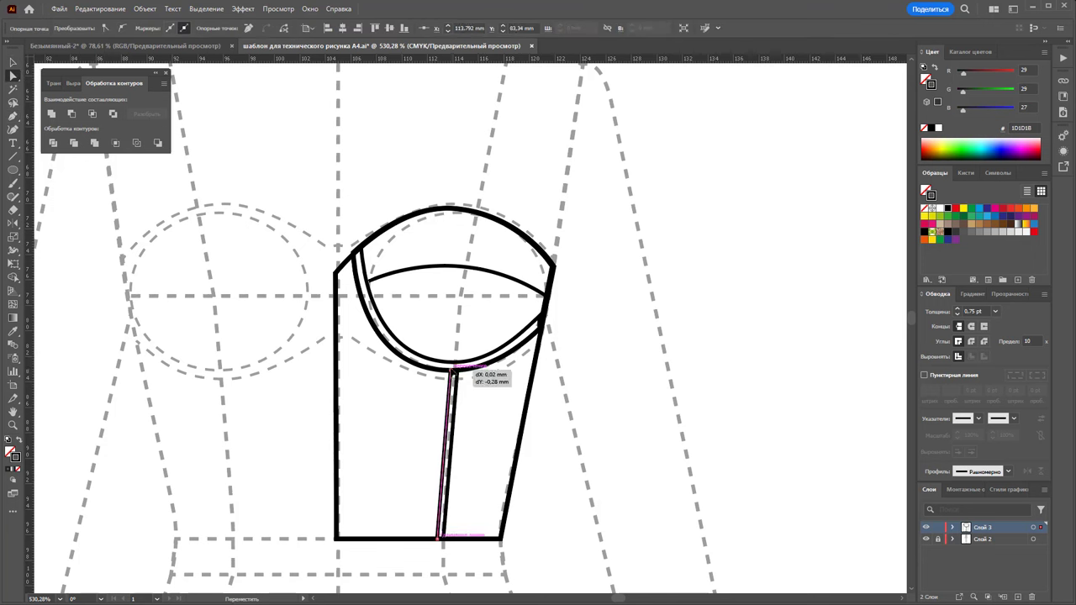
{"action": "left_click", "coordinate": [589, 412]}
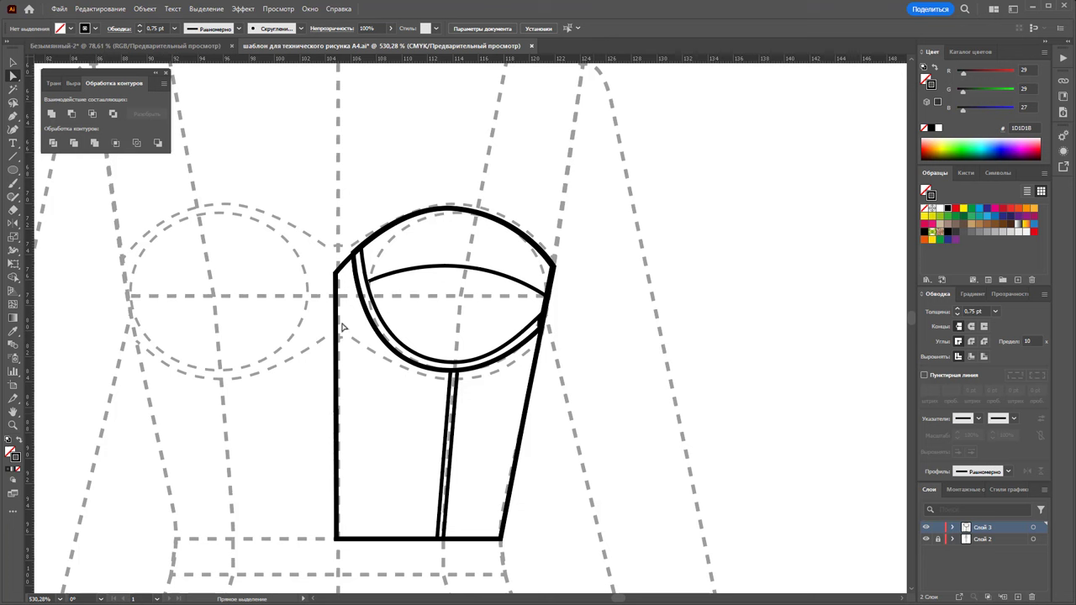
{"action": "left_click", "coordinate": [13, 117]}
Draw a curved line just inside the bodice's top edge, corner to corner, and refine its points
{"action": "left_click", "coordinate": [336, 278]}
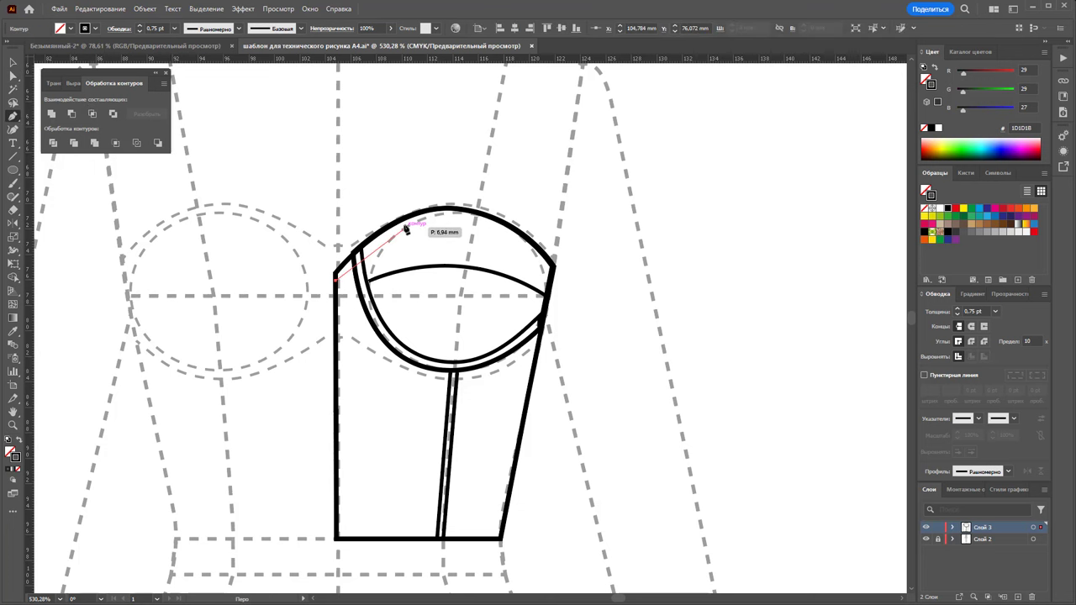
{"action": "left_click_drag", "start_coordinate": [420, 218], "coordinate": [436, 215]}
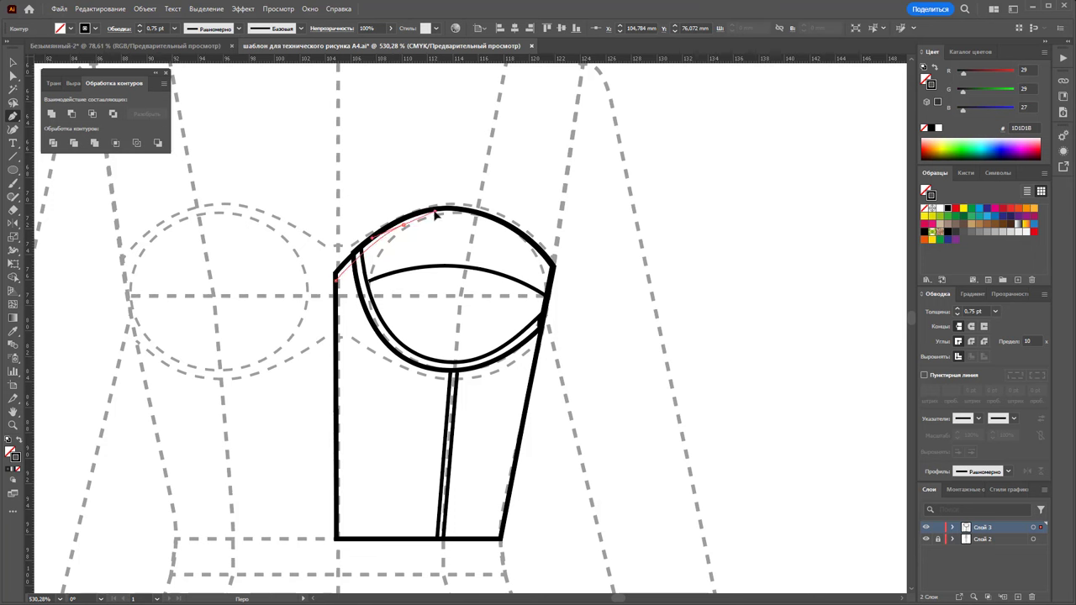
{"action": "left_click", "coordinate": [476, 219]}
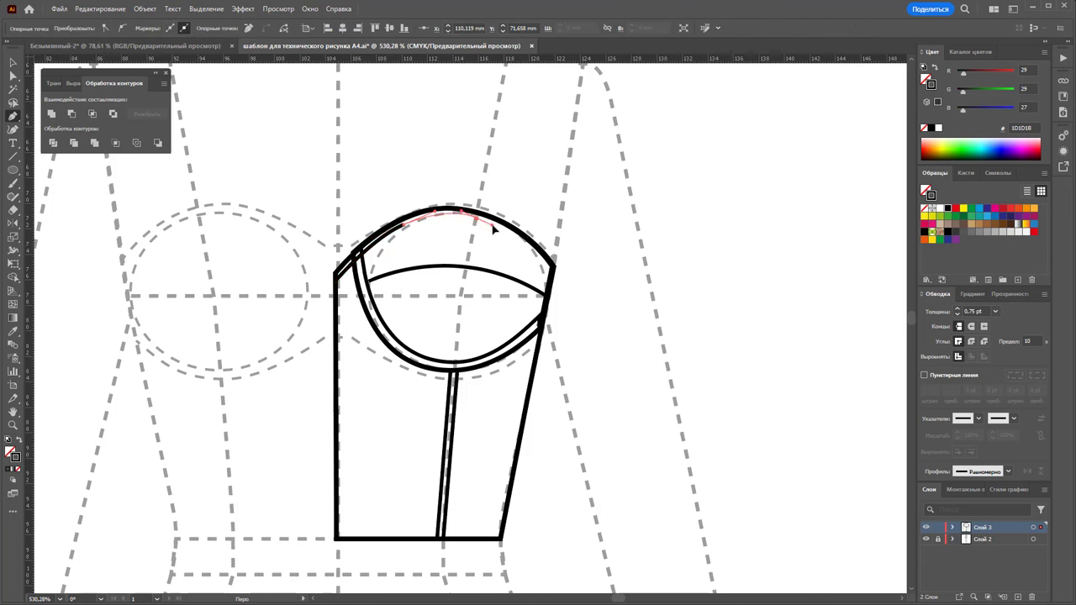
{"action": "left_click", "coordinate": [493, 227]}
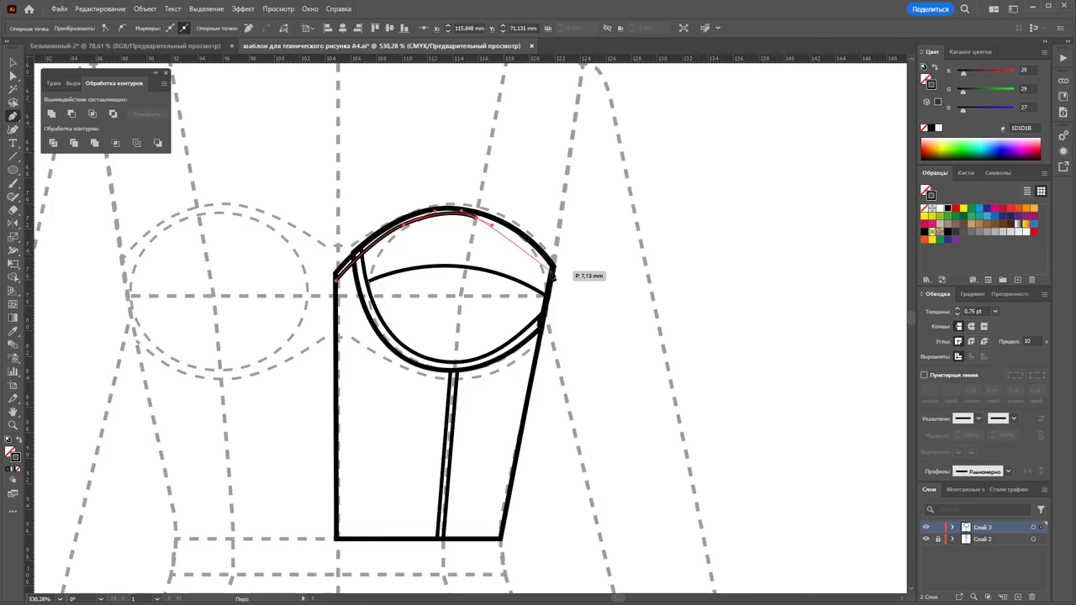
{"action": "mouse_move", "coordinate": [552, 273]}
{"action": "left_mouse_down"}
{"action": "mouse_move", "coordinate": [594, 318]}
{"action": "mouse_move", "coordinate": [661, 348]}
{"action": "left_mouse_up"}
{"action": "left_click", "coordinate": [636, 345], "text": "ctrl"}
{"action": "key", "text": "a"}
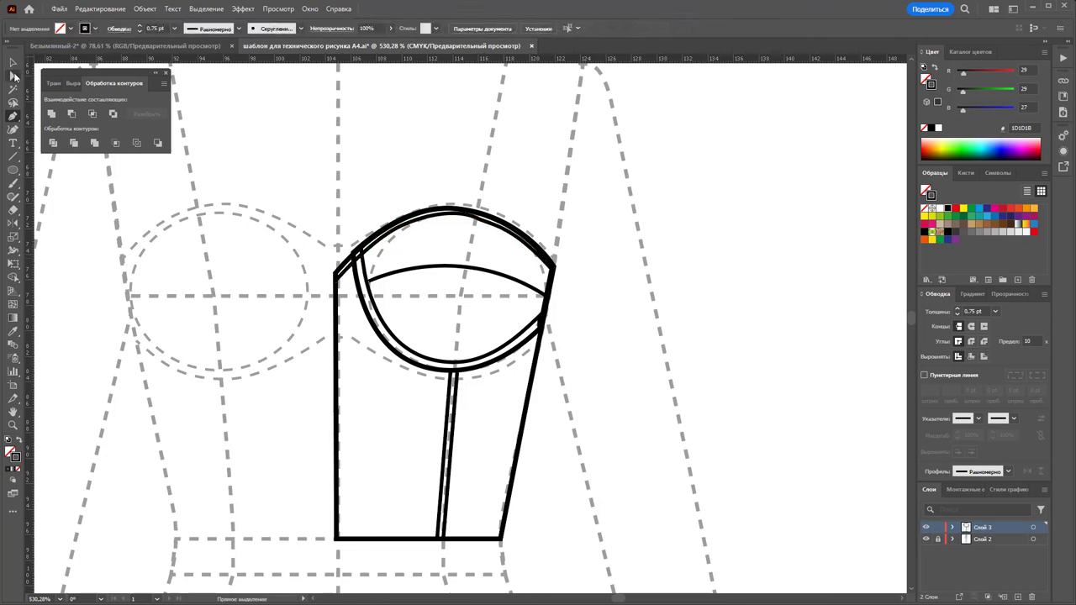
{"action": "left_click", "coordinate": [482, 220]}
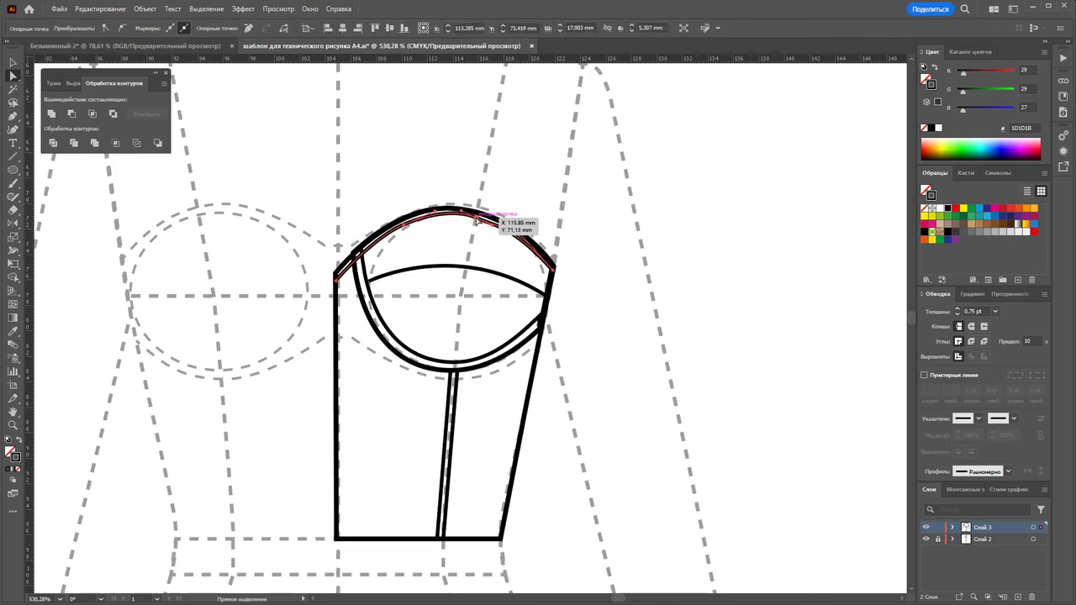
{"action": "left_click", "coordinate": [530, 243], "text": "shift"}
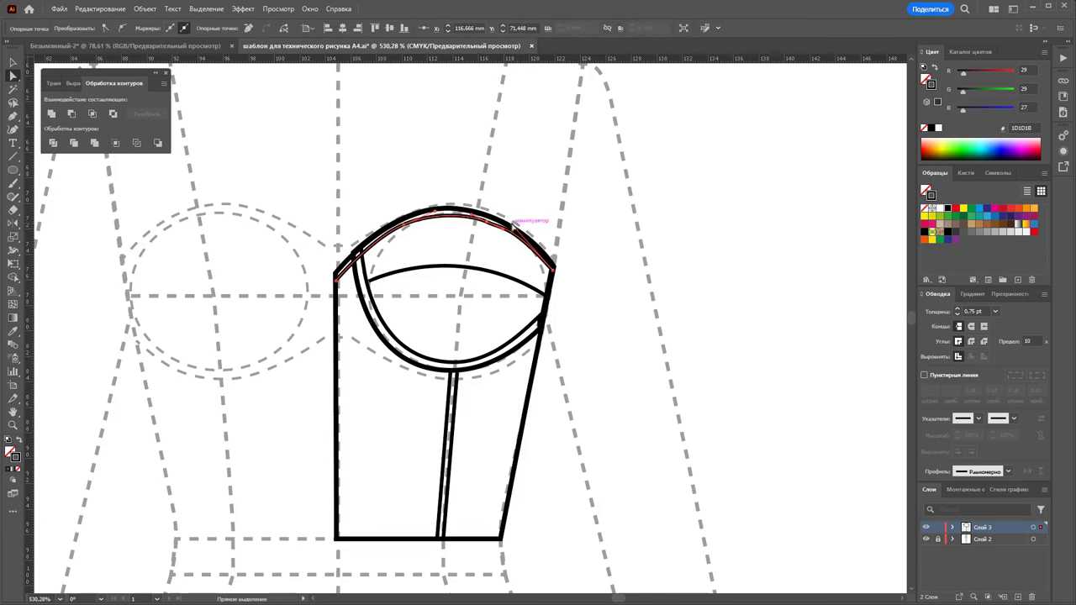
{"action": "left_click", "coordinate": [509, 227], "text": "shift"}
{"action": "left_click", "coordinate": [508, 232], "text": "shift"}
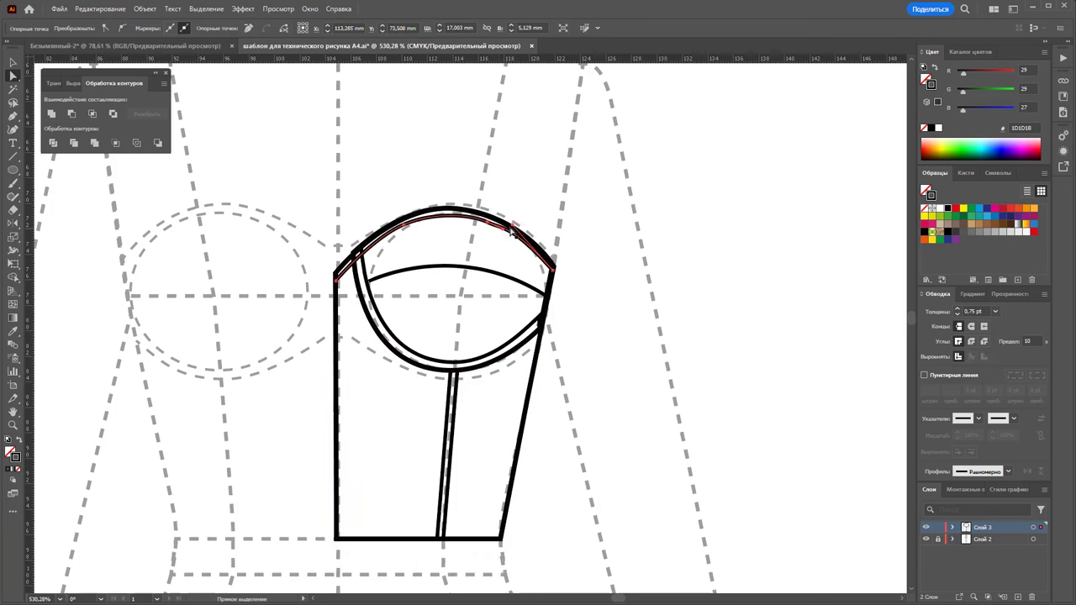
{"action": "left_click", "coordinate": [513, 225]}
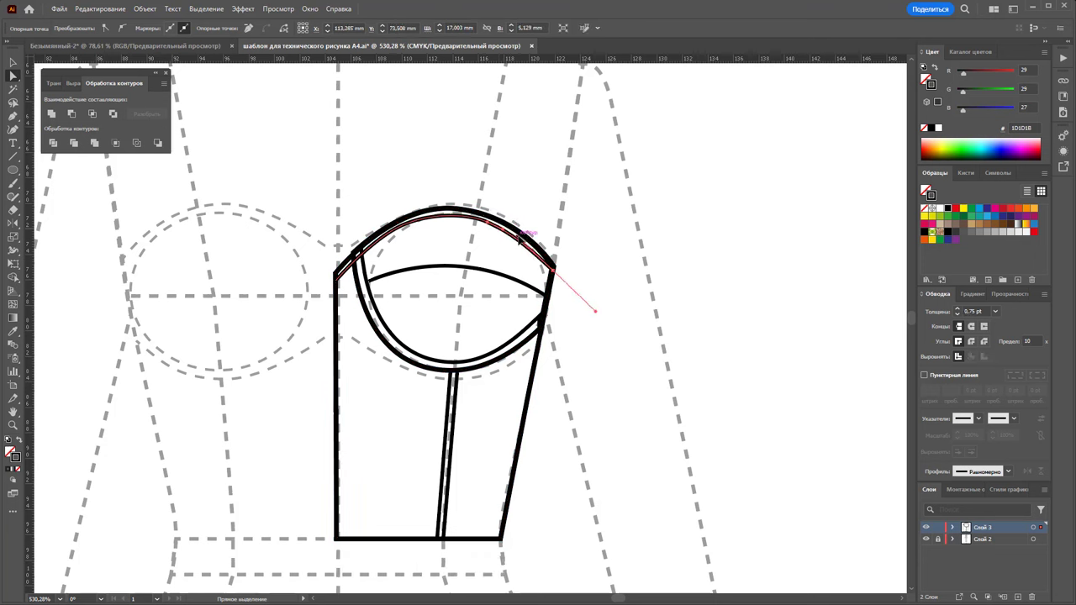
Give the top curve a 0.5 pt dashed stroke
{"action": "left_click", "coordinate": [995, 311]}
{"action": "left_click", "coordinate": [1005, 340]}
{"action": "left_click", "coordinate": [925, 376]}
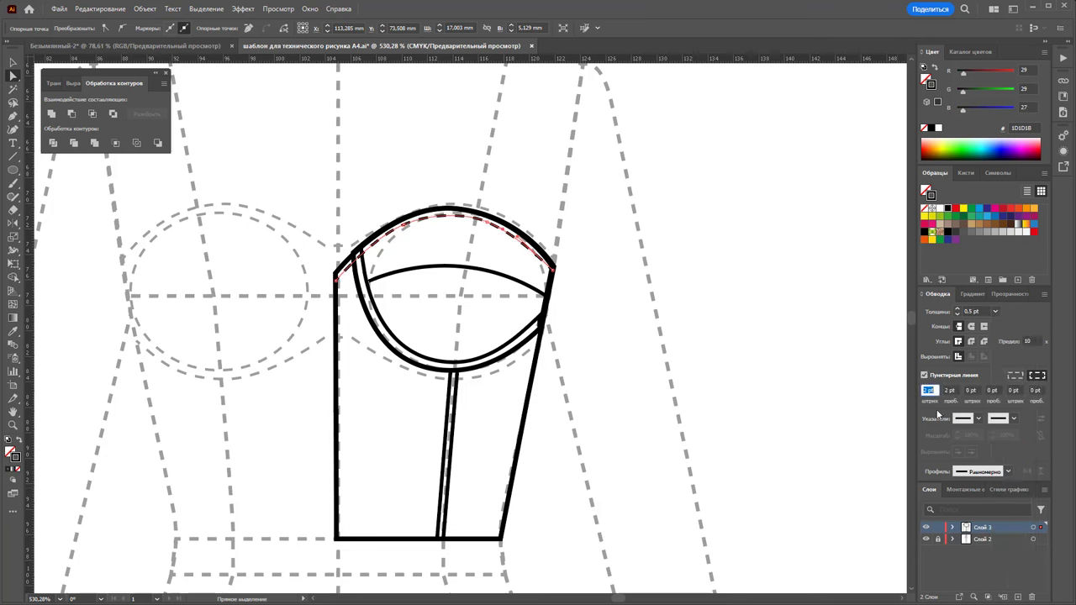
{"action": "left_click", "coordinate": [663, 310]}
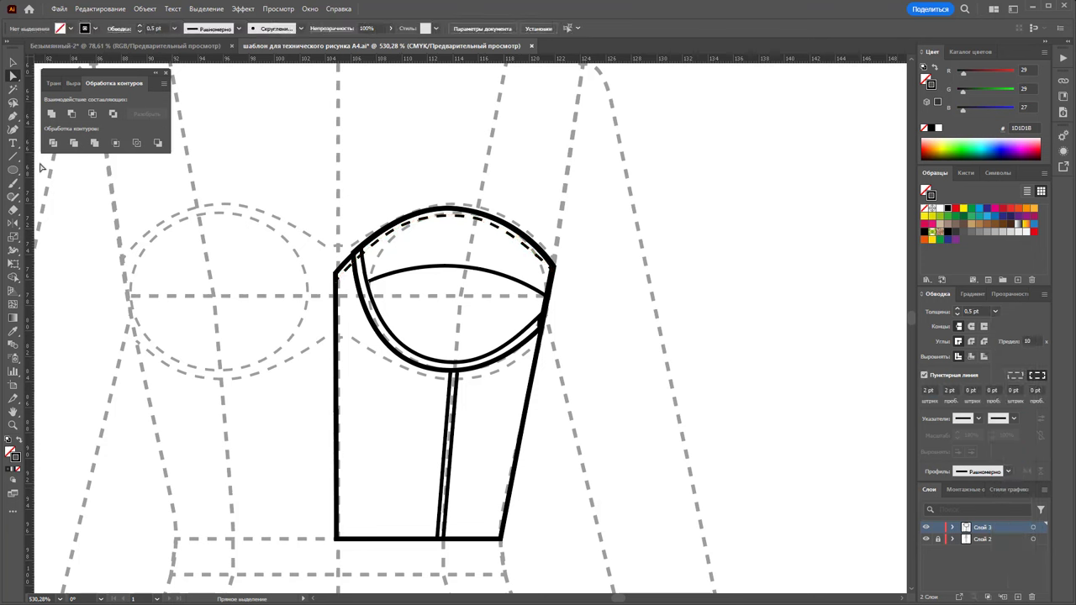
Nudge the cup's new arc upward and eyedrop the dashed 0.5 pt stroke onto it
{"action": "left_click", "coordinate": [12, 118]}
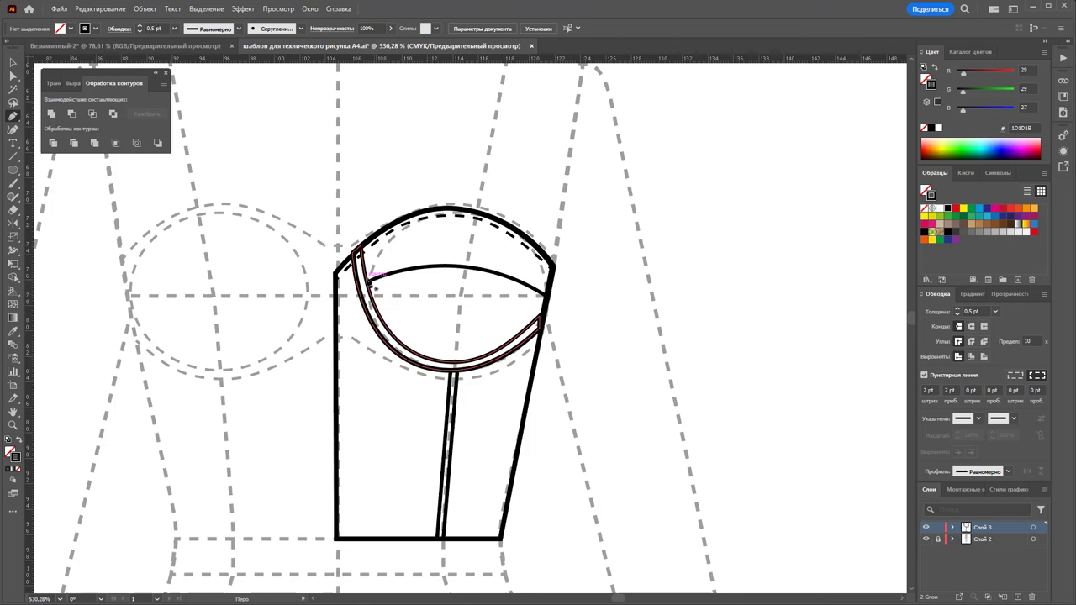
{"action": "left_click", "coordinate": [13, 63]}
{"action": "left_click_drag", "start_coordinate": [496, 280], "coordinate": [495, 271]}
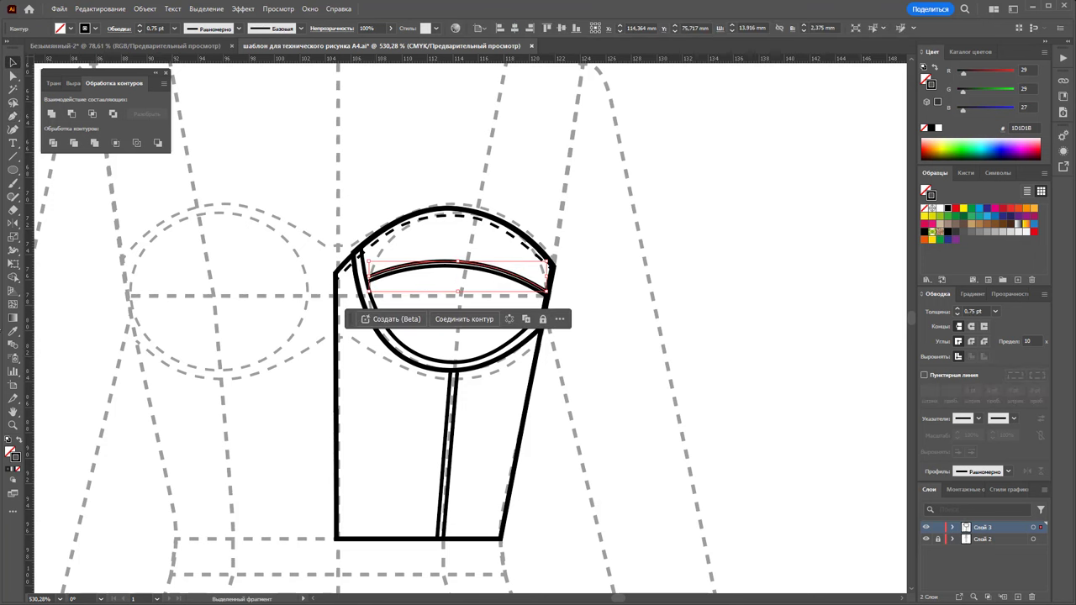
{"action": "left_click", "coordinate": [13, 332]}
{"action": "left_click", "coordinate": [483, 224]}
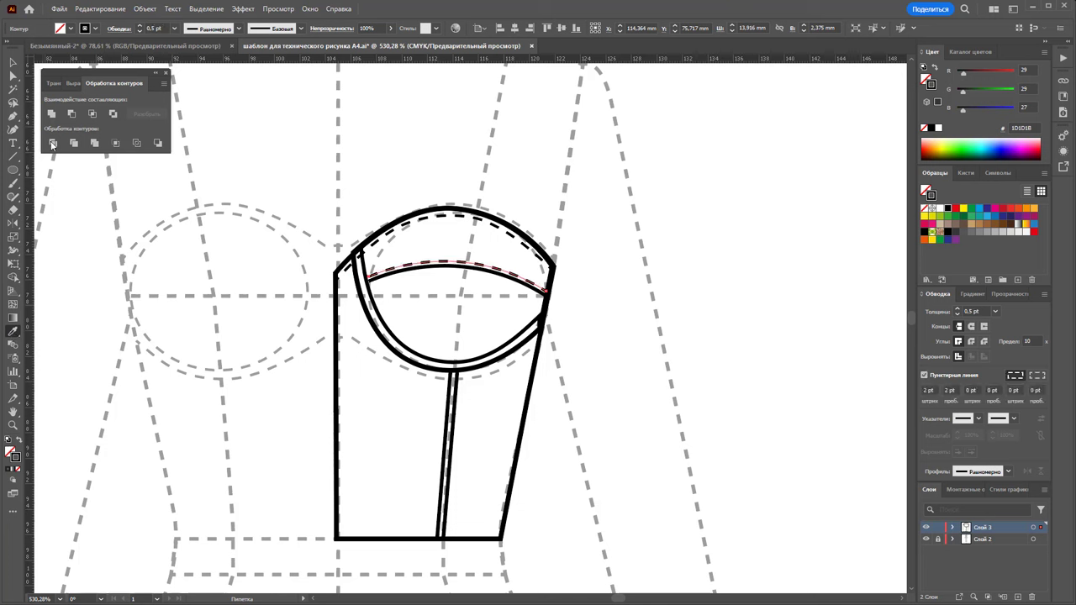
{"action": "left_click", "coordinate": [15, 63]}
{"action": "left_click", "coordinate": [555, 172]}
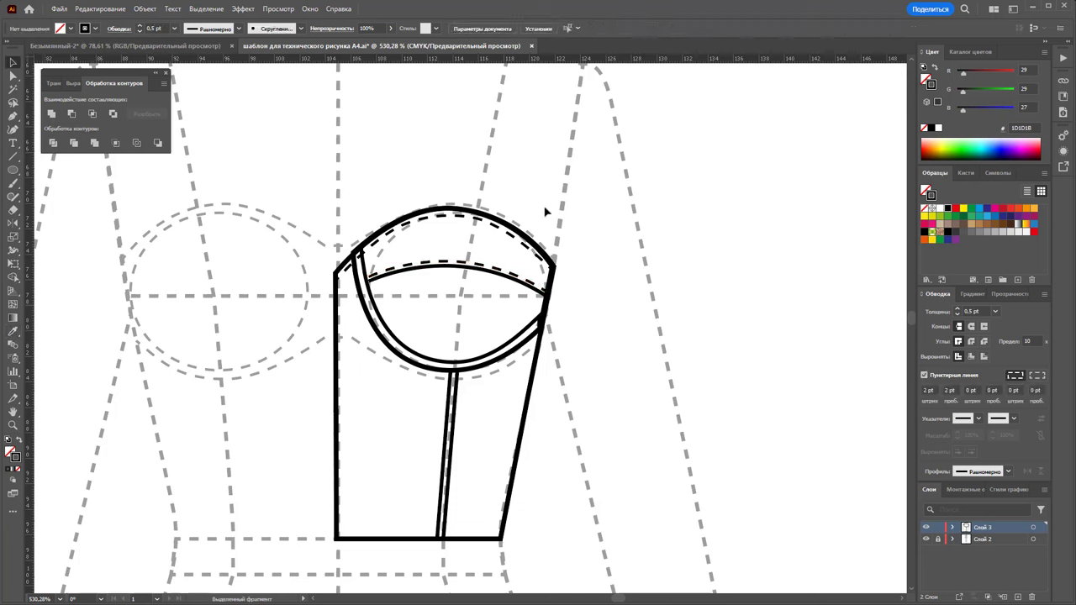
Apply the same dashed 0.5 pt stroke to the vertical panel seam with the Eyedropper
{"action": "left_click", "coordinate": [455, 421]}
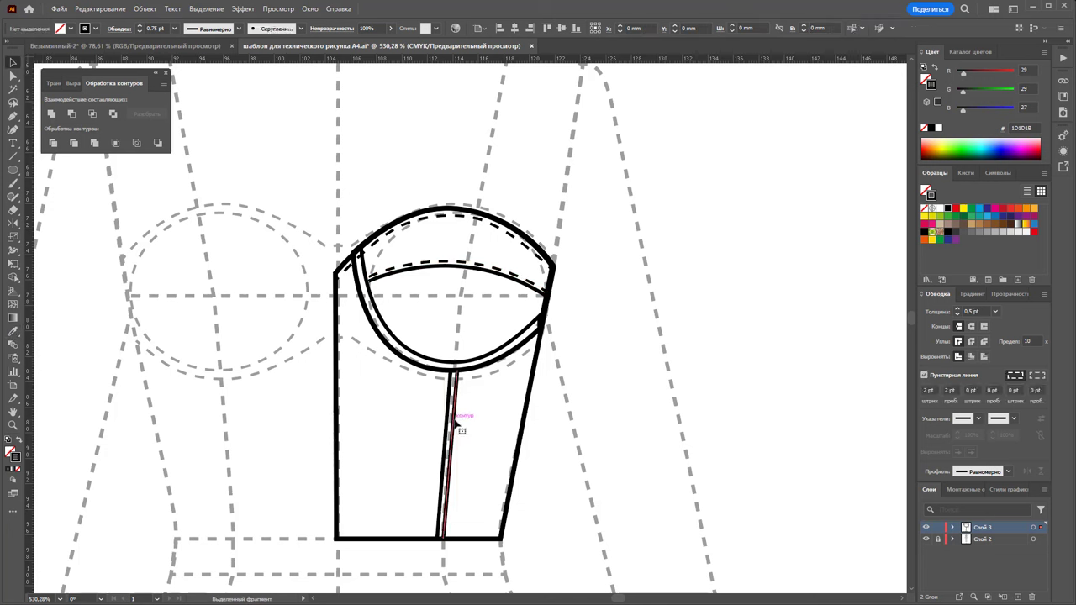
{"action": "left_click", "coordinate": [12, 331]}
{"action": "left_click", "coordinate": [509, 266]}
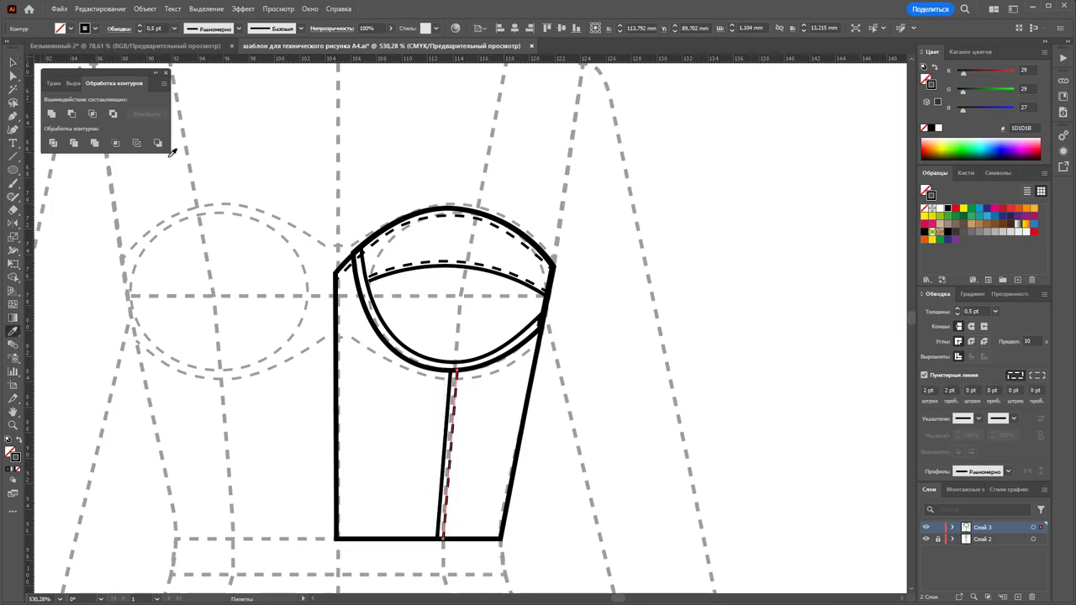
{"action": "left_click", "coordinate": [12, 63]}
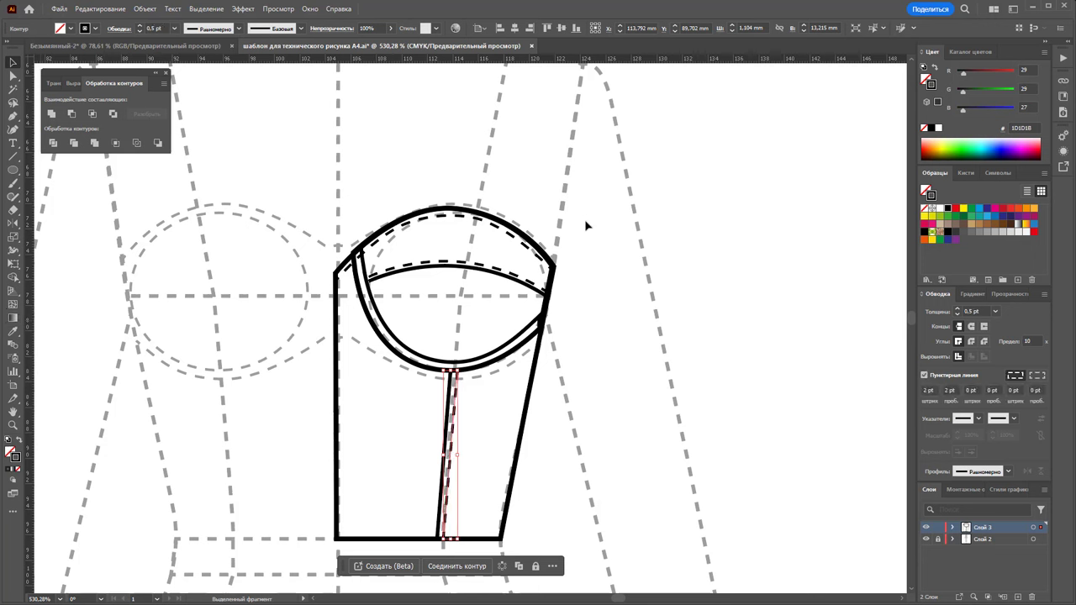
{"action": "left_click", "coordinate": [588, 225]}
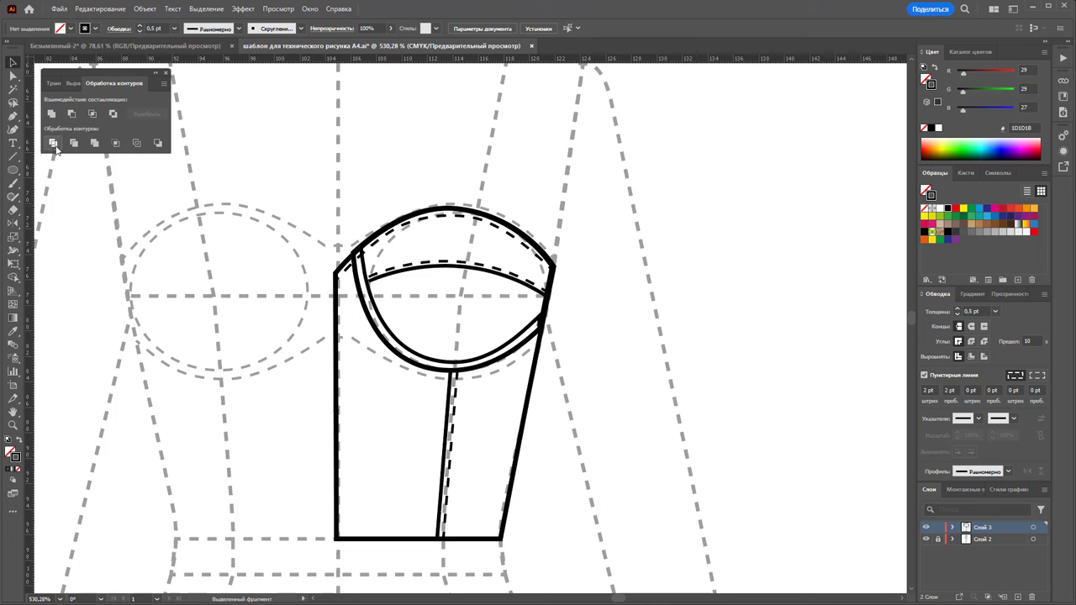
{"action": "left_click", "coordinate": [12, 115]}
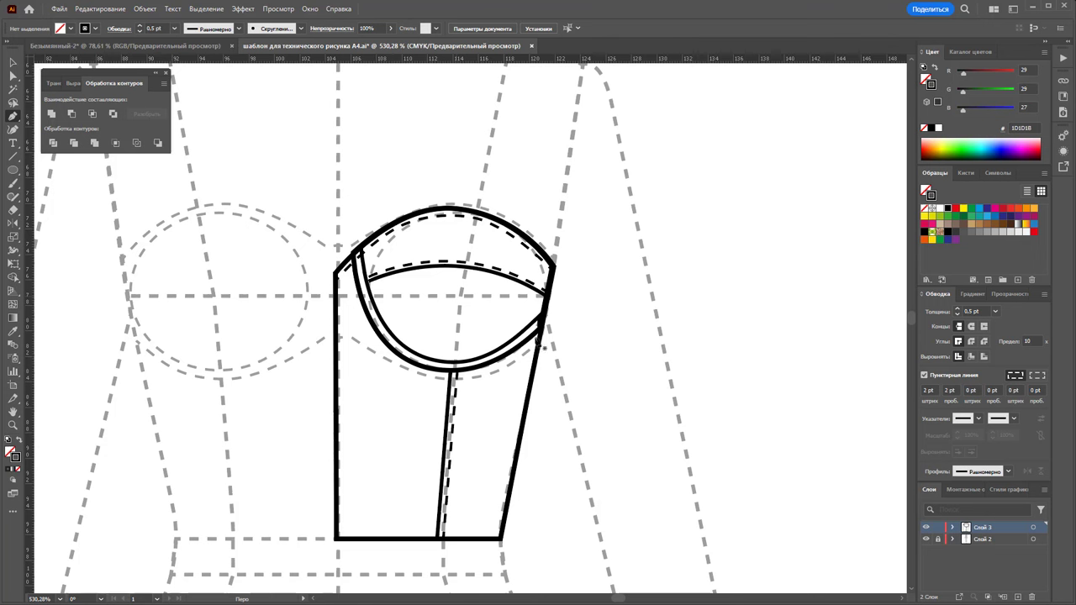
Draw two lines alongside the bodice's right side edge down to the bottom edge
{"action": "left_click", "coordinate": [535, 333]}
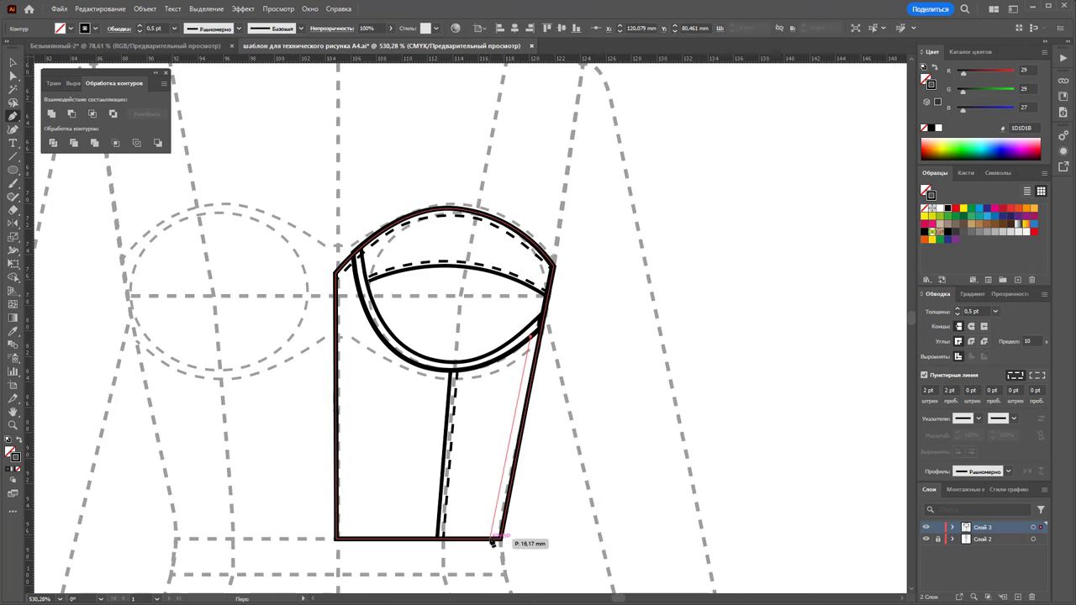
{"action": "left_click", "coordinate": [490, 538]}
{"action": "left_click", "coordinate": [570, 532], "text": "ctrl"}
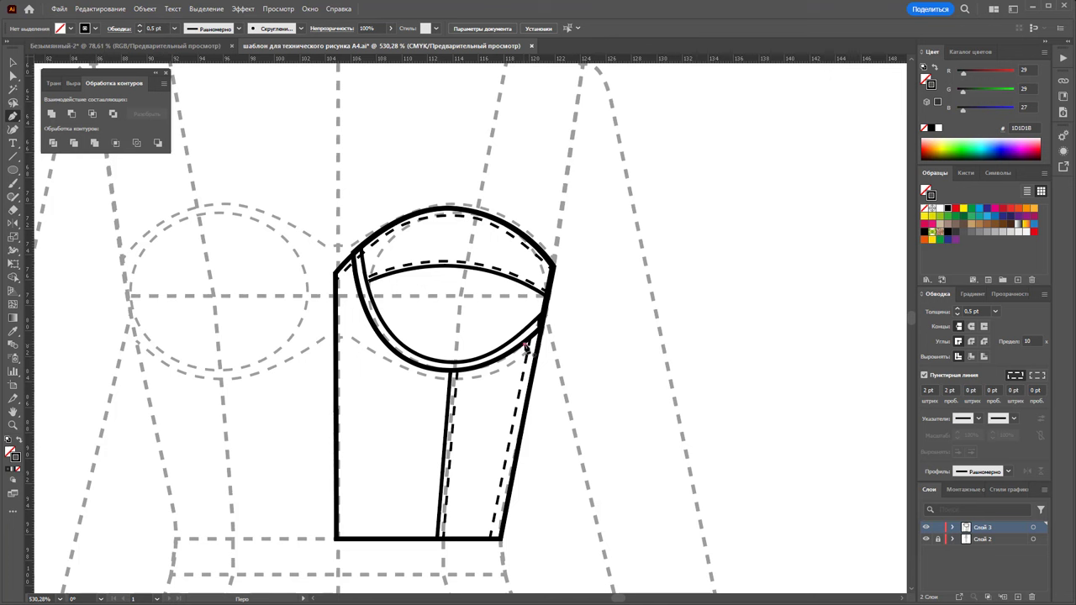
{"action": "left_click", "coordinate": [526, 346]}
{"action": "left_click", "coordinate": [490, 540]}
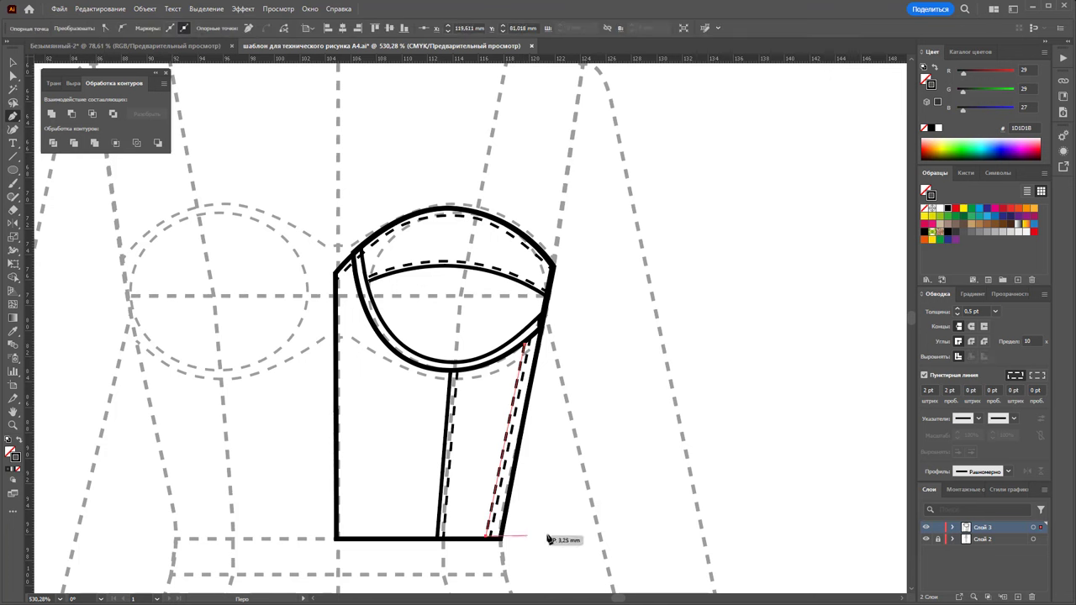
{"action": "left_click", "coordinate": [552, 541], "text": "ctrl"}
Eyedrop the solid 0.75 pt outline stroke onto one of the new side lines
{"action": "left_click", "coordinate": [12, 63]}
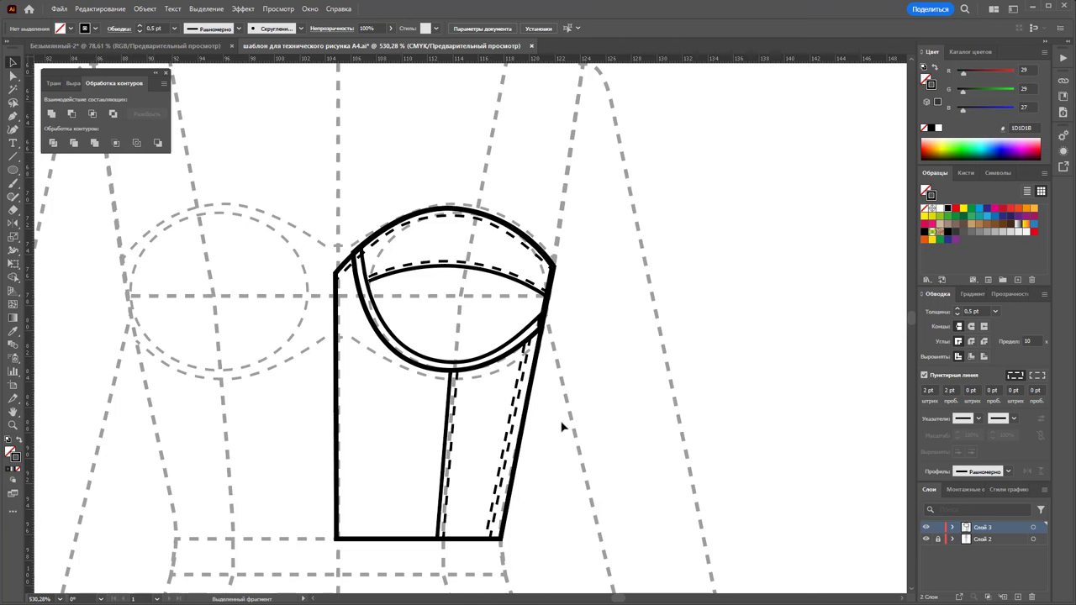
{"action": "left_click", "coordinate": [510, 427]}
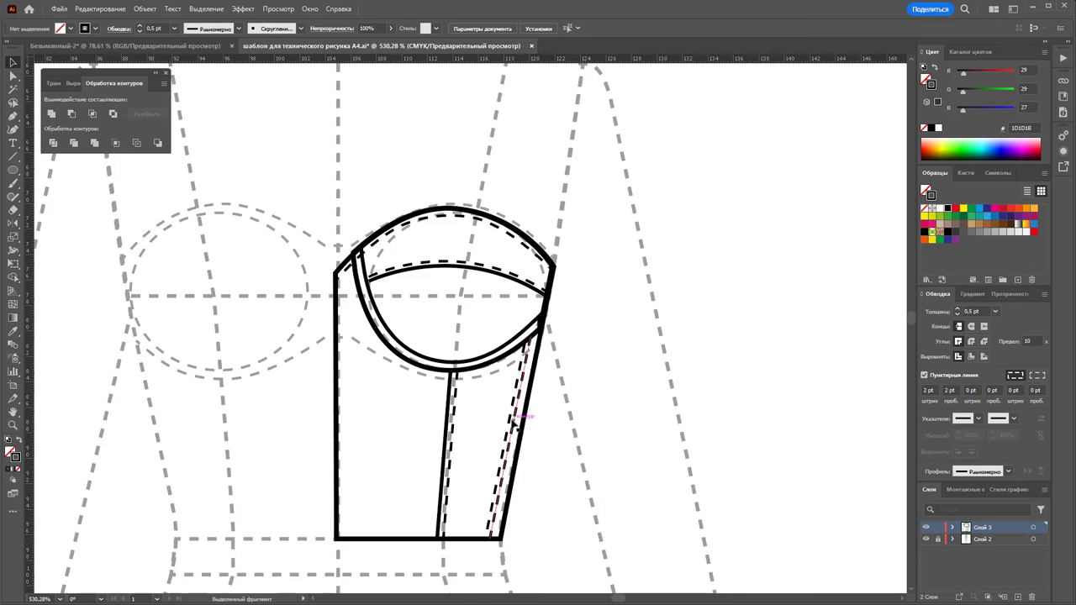
{"action": "left_click", "coordinate": [15, 332]}
{"action": "left_click", "coordinate": [532, 395]}
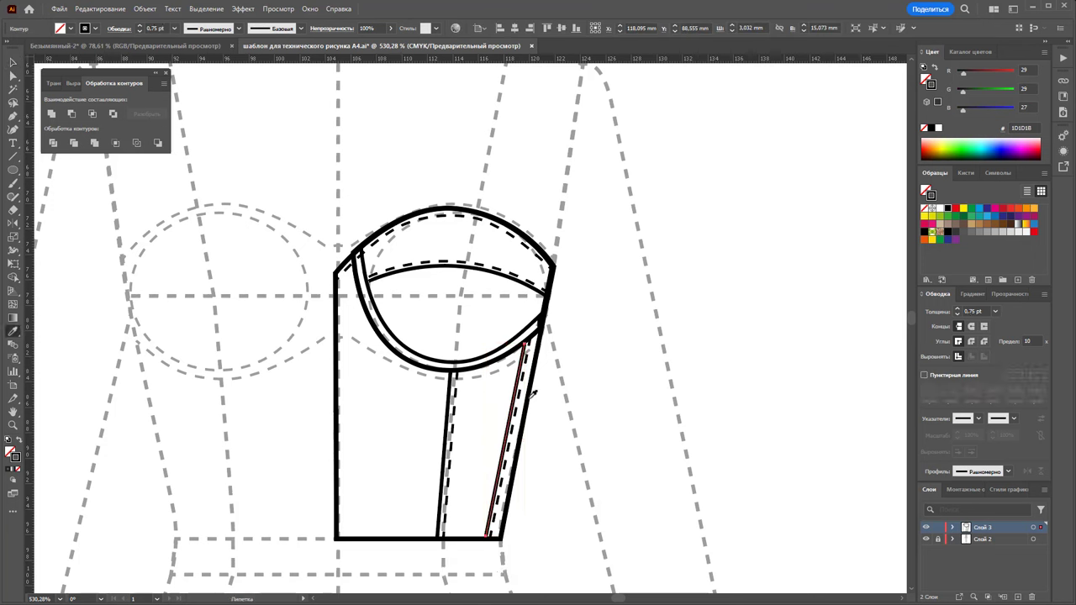
{"action": "key", "text": "v"}
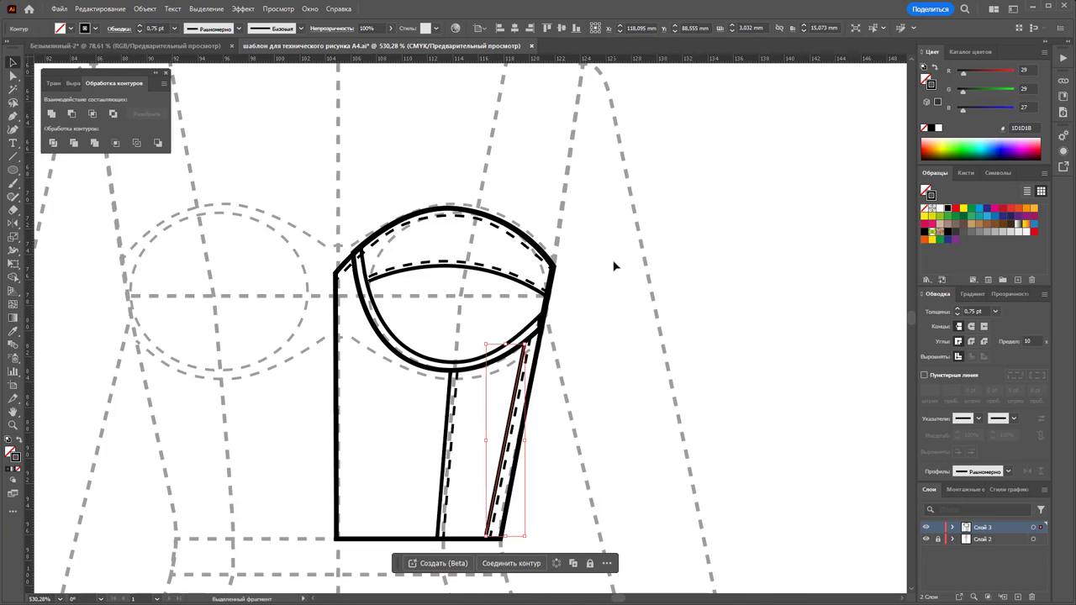
{"action": "left_click", "coordinate": [682, 312]}
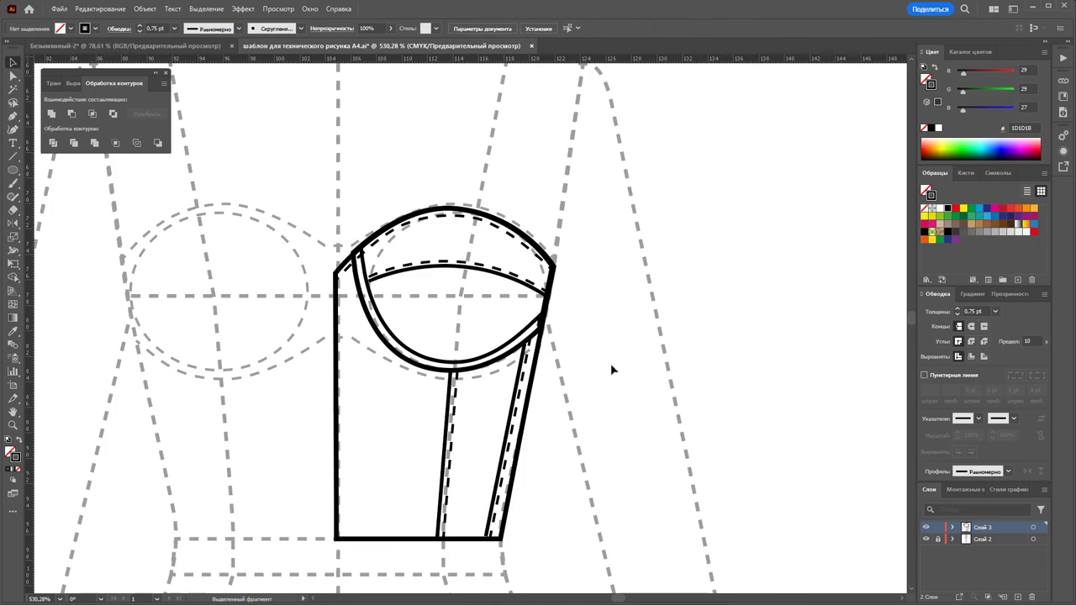
{"action": "scroll", "coordinate": [611, 369], "scroll_direction": "up", "scroll_amount": 3}
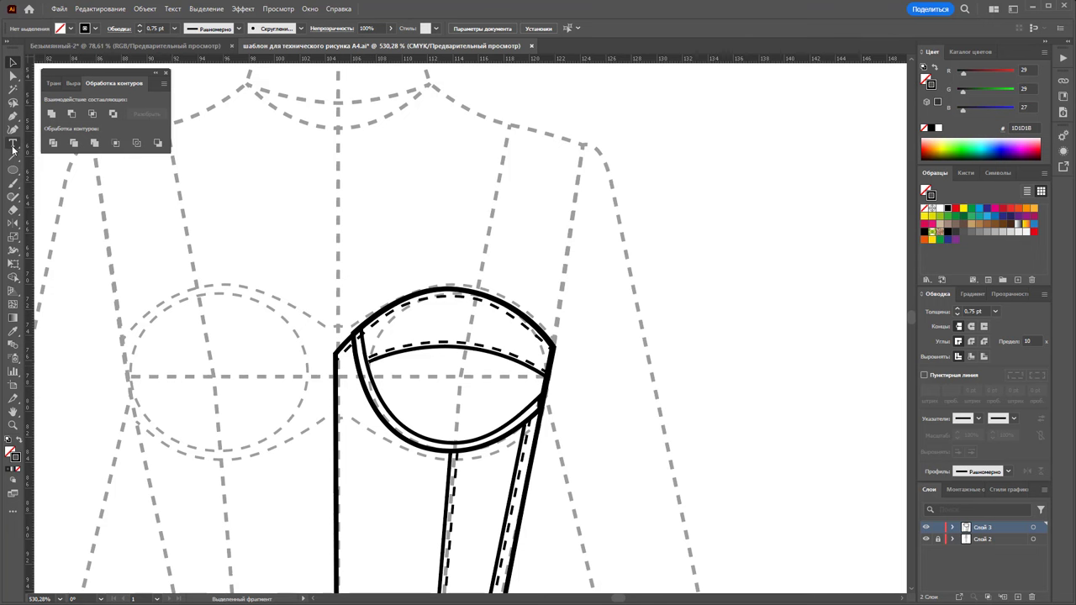
Draw a closed narrow double-line strap from the cup's top edge up to the shoulder line
{"action": "left_click", "coordinate": [13, 115]}
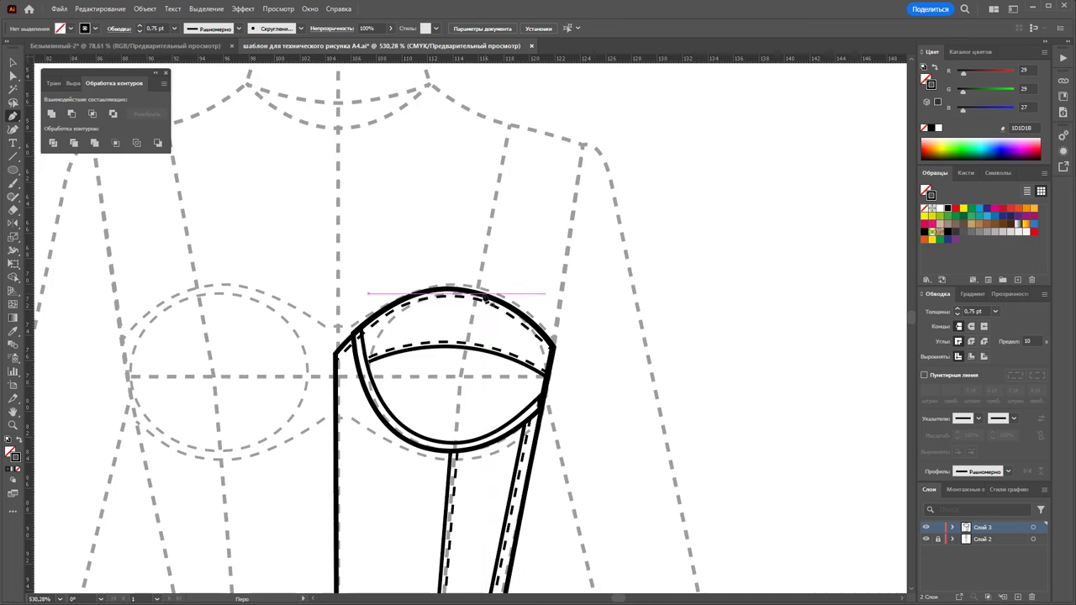
{"action": "left_click", "coordinate": [483, 293]}
{"action": "left_click", "coordinate": [524, 126]}
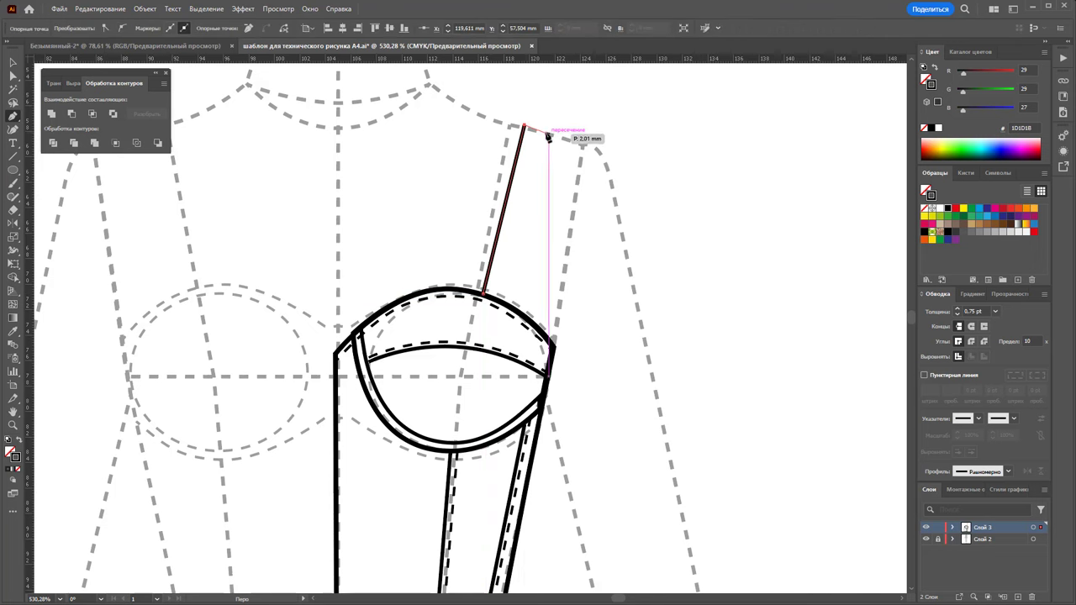
{"action": "left_click", "coordinate": [535, 128]}
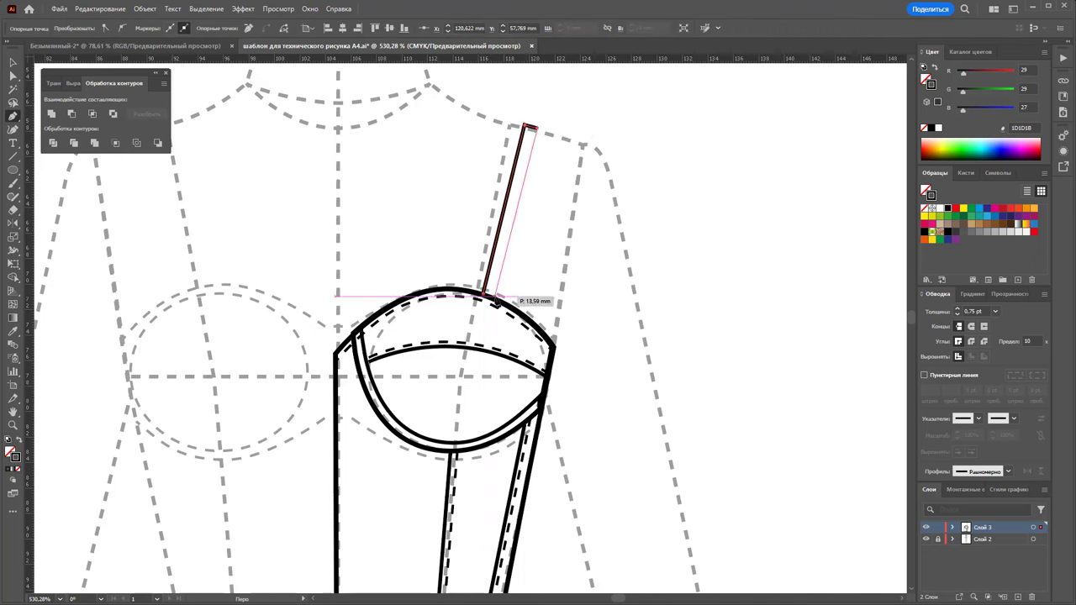
{"action": "left_click", "coordinate": [494, 294]}
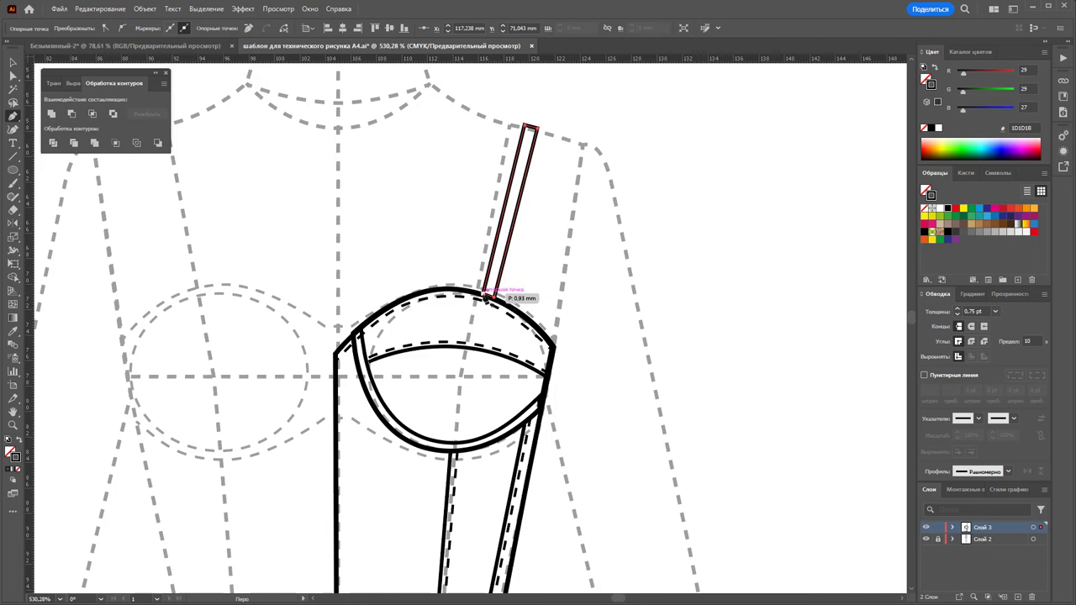
{"action": "key", "text": "v"}
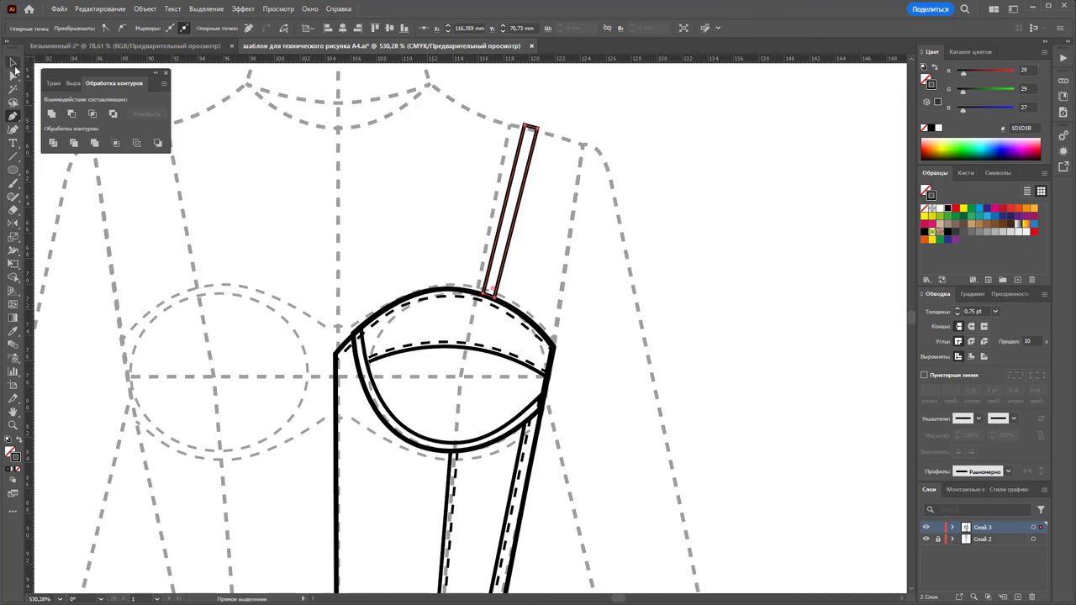
{"action": "left_click", "coordinate": [632, 207]}
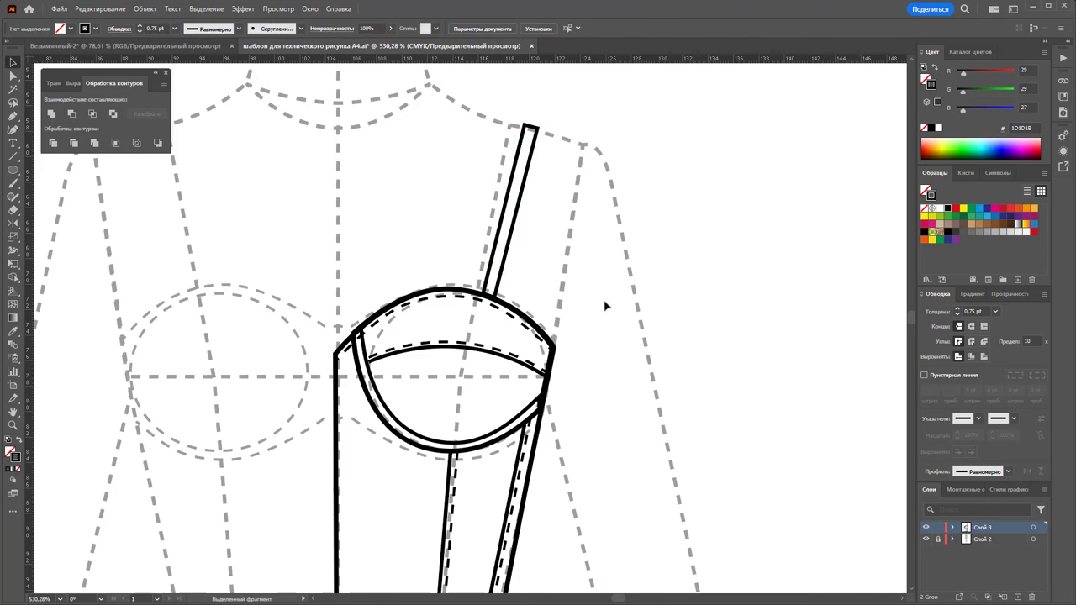
{"action": "left_click", "coordinate": [505, 243]}
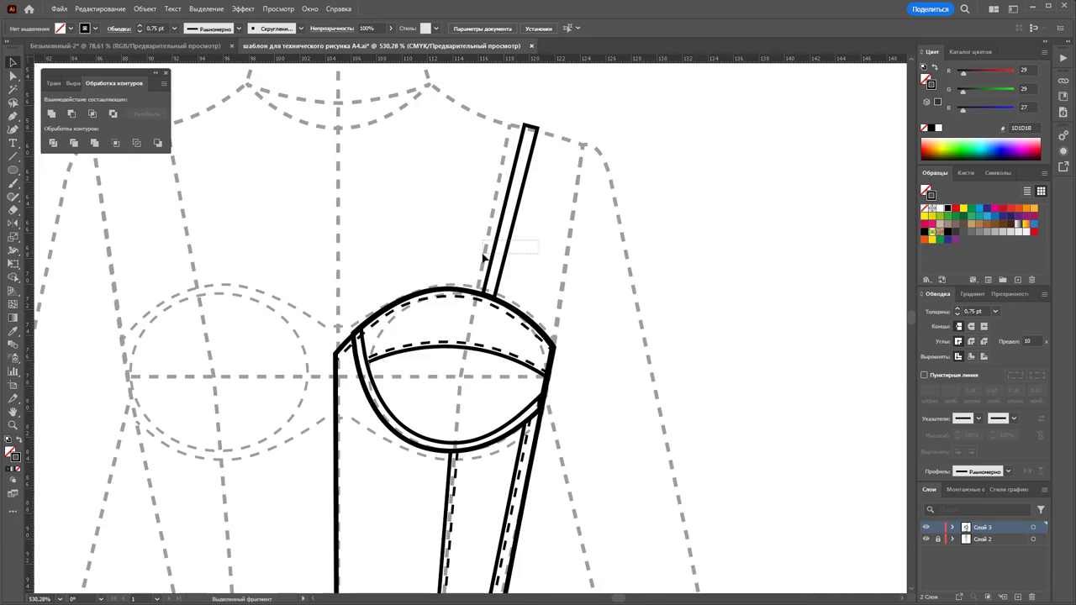
{"action": "left_click", "coordinate": [647, 249]}
{"action": "scroll", "coordinate": [624, 313], "scroll_direction": "down", "scroll_amount": 2}
{"action": "left_click_drag", "start_coordinate": [672, 457], "coordinate": [288, 243]}
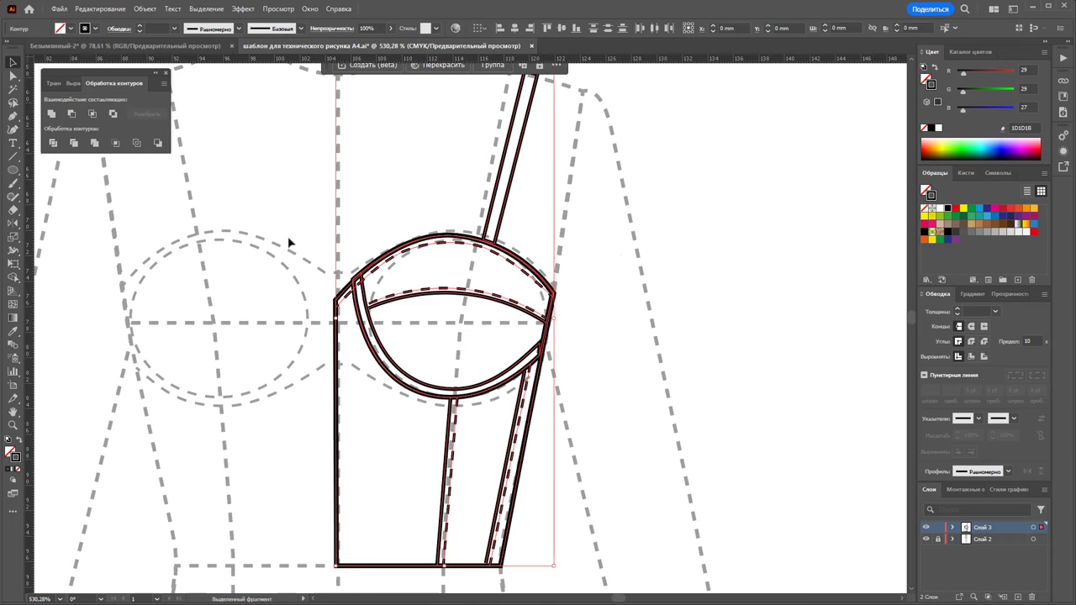
Fill the selected bodice shapes with white
{"action": "left_click", "coordinate": [9, 451]}
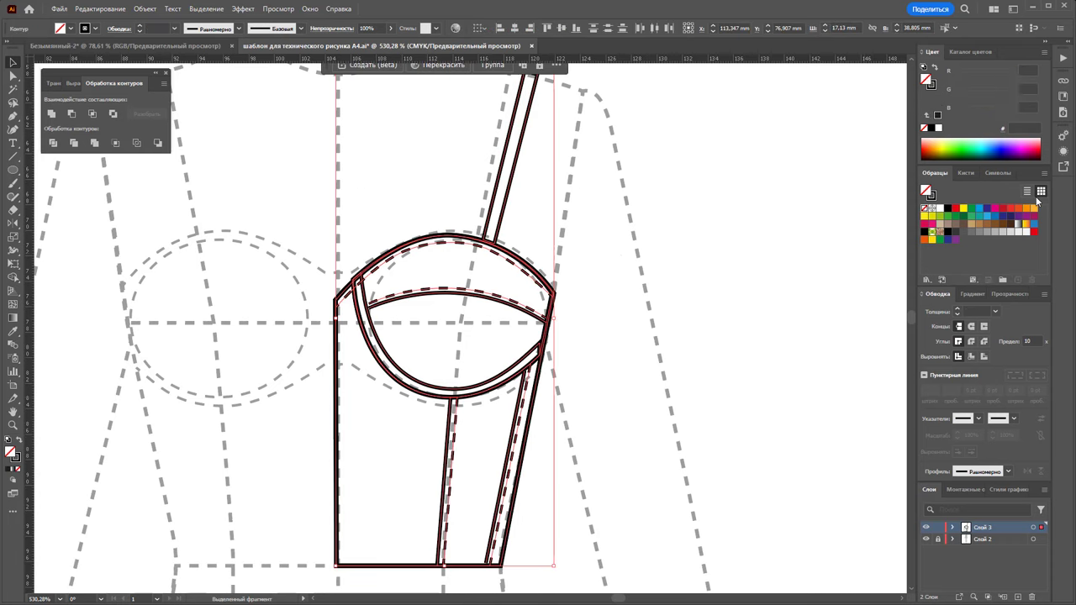
{"action": "left_click", "coordinate": [939, 212]}
{"action": "left_click", "coordinate": [619, 293]}
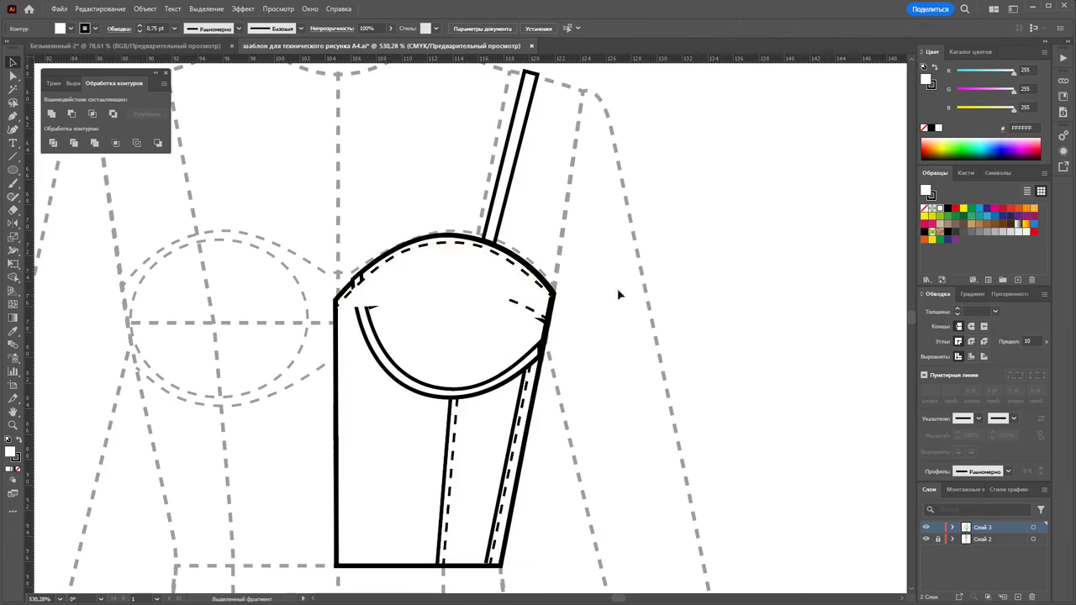
Set the fill of the two arcs in the cup's top band to None
{"action": "left_click", "coordinate": [512, 304]}
{"action": "left_click", "coordinate": [538, 309], "text": "shift"}
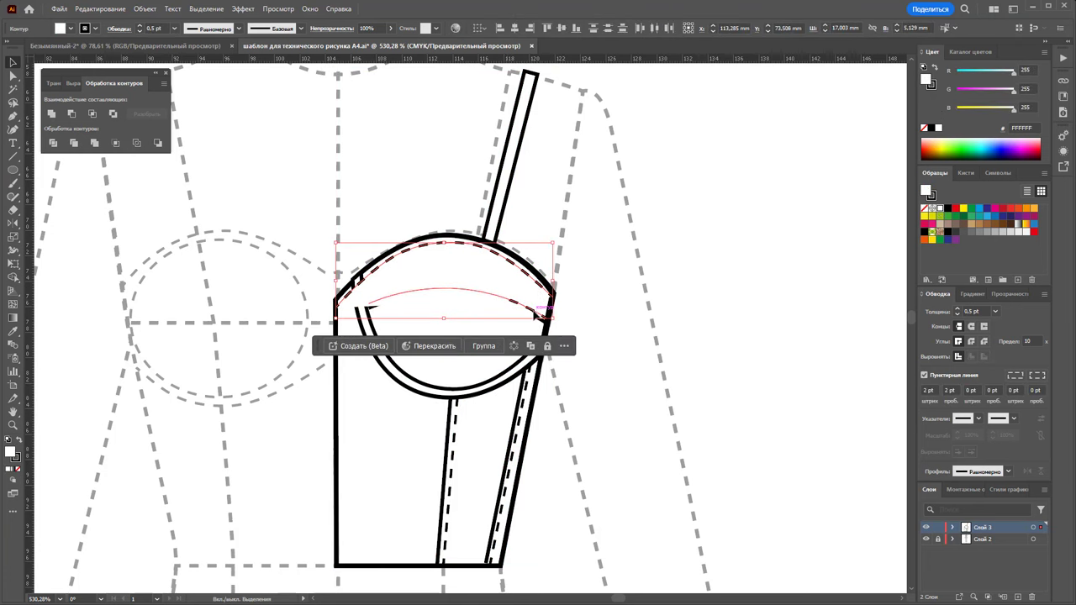
{"action": "left_click", "coordinate": [18, 472]}
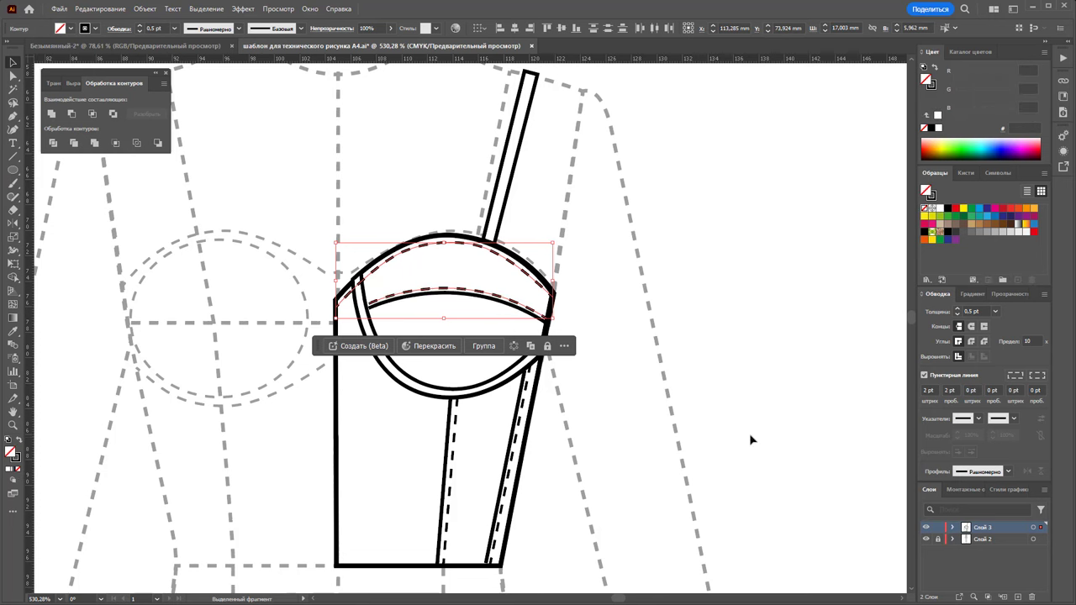
{"action": "left_click", "coordinate": [668, 452]}
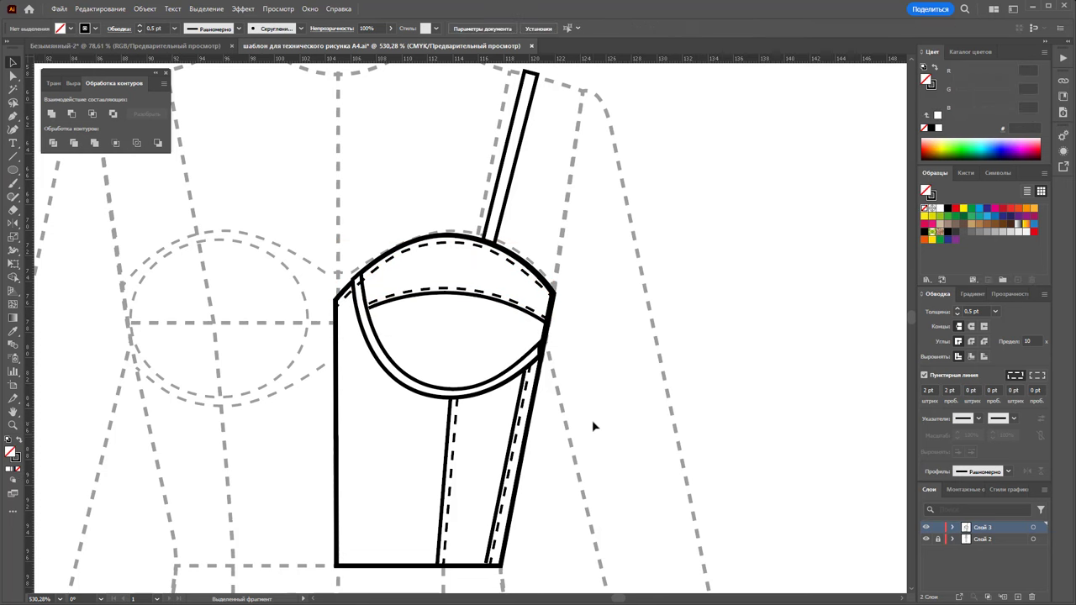
{"action": "scroll", "coordinate": [569, 373], "scroll_direction": "up", "scroll_amount": 2}
Draw the left bow loop's curved outer outline and its inner outline at the strap top
{"action": "scroll", "coordinate": [563, 336], "scroll_direction": "up", "scroll_amount": 1}
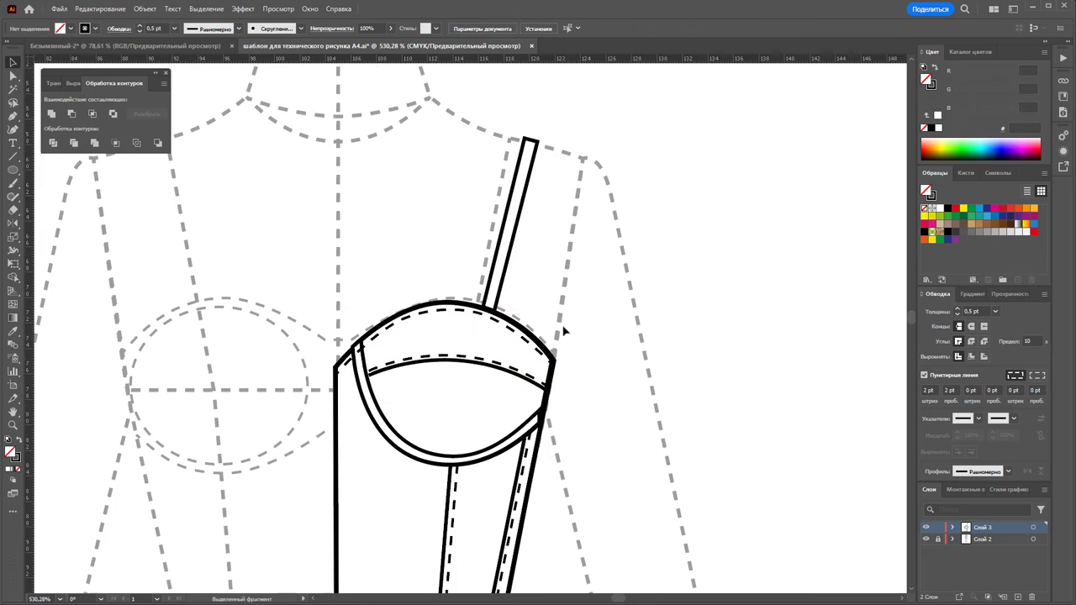
{"action": "left_click", "coordinate": [13, 116]}
{"action": "left_click", "coordinate": [528, 143]}
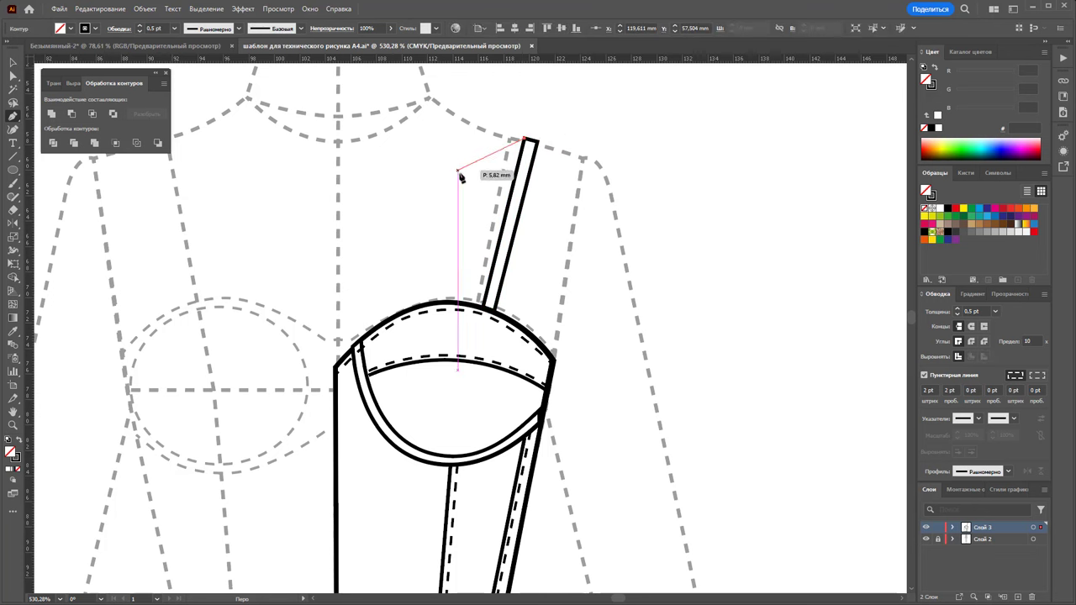
{"action": "left_click_drag", "start_coordinate": [457, 164], "coordinate": [467, 180]}
{"action": "left_click", "coordinate": [478, 190]}
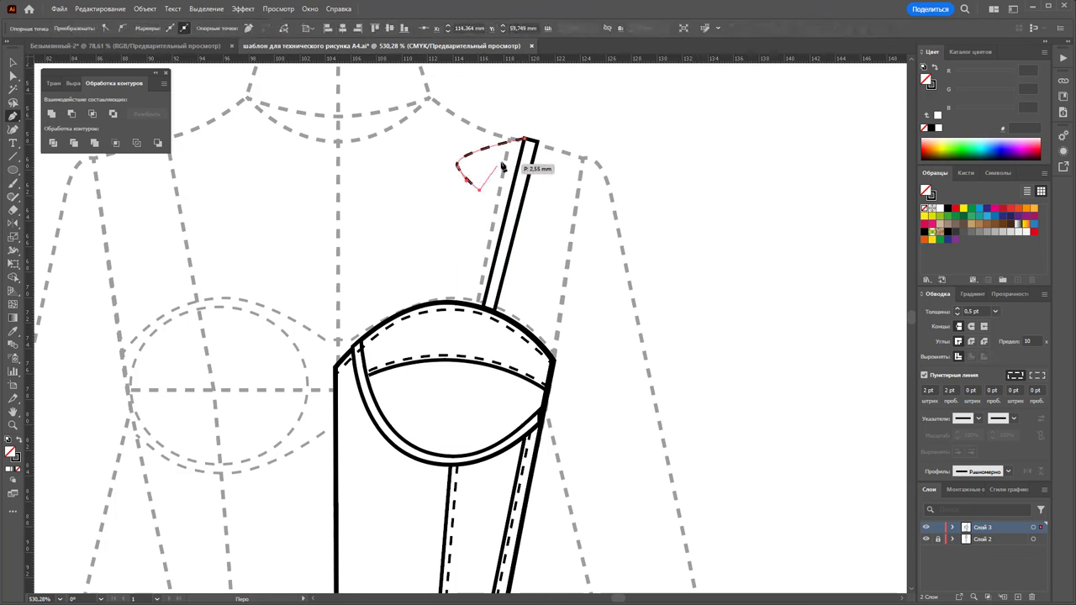
{"action": "left_click", "coordinate": [522, 142]}
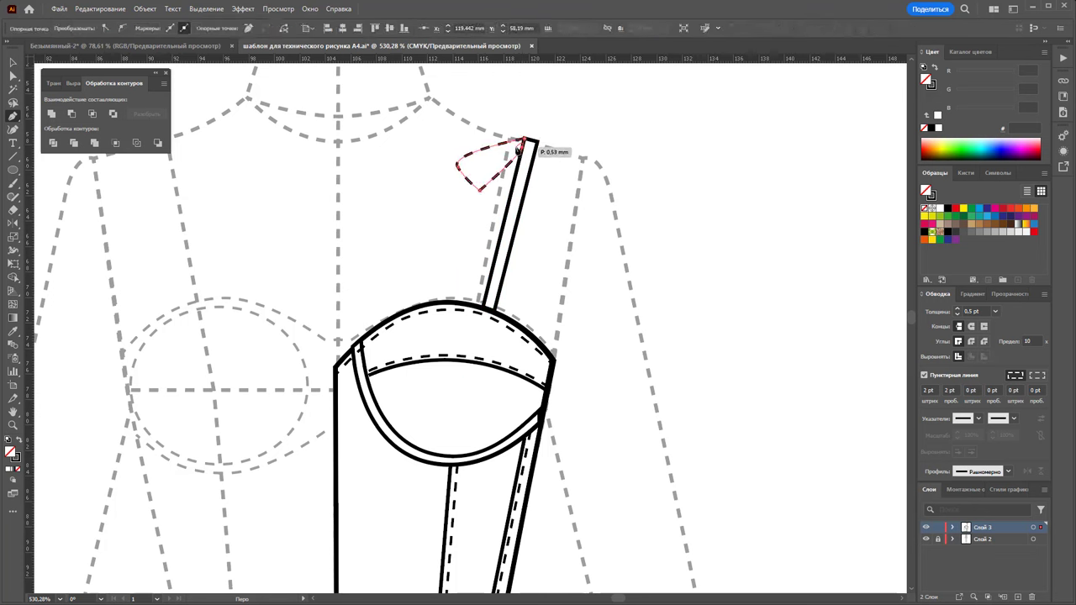
{"action": "left_click", "coordinate": [515, 148]}
{"action": "left_click", "coordinate": [481, 180]}
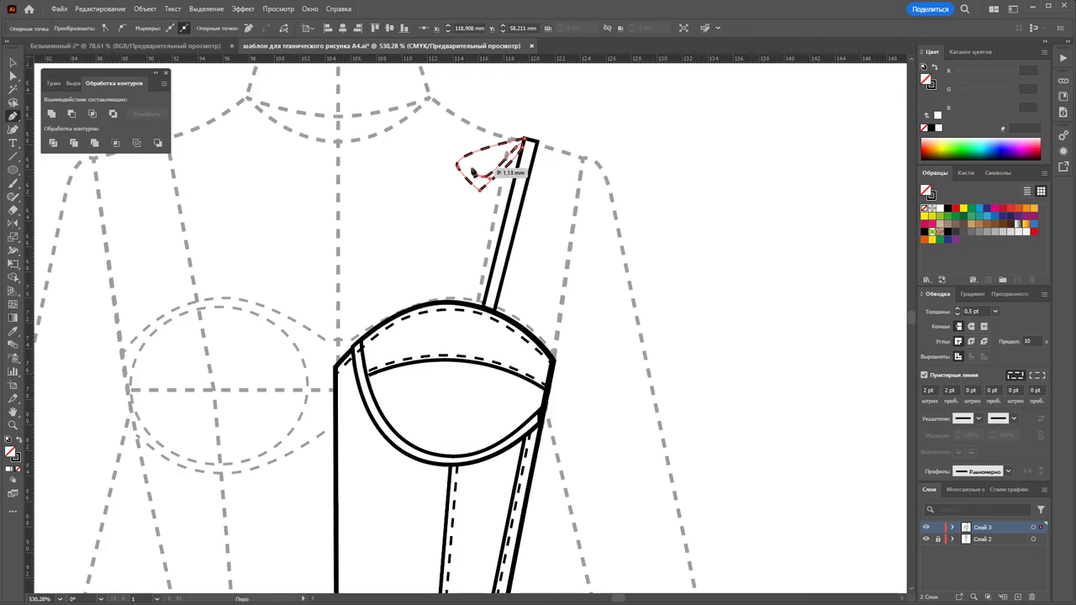
{"action": "left_click", "coordinate": [524, 144]}
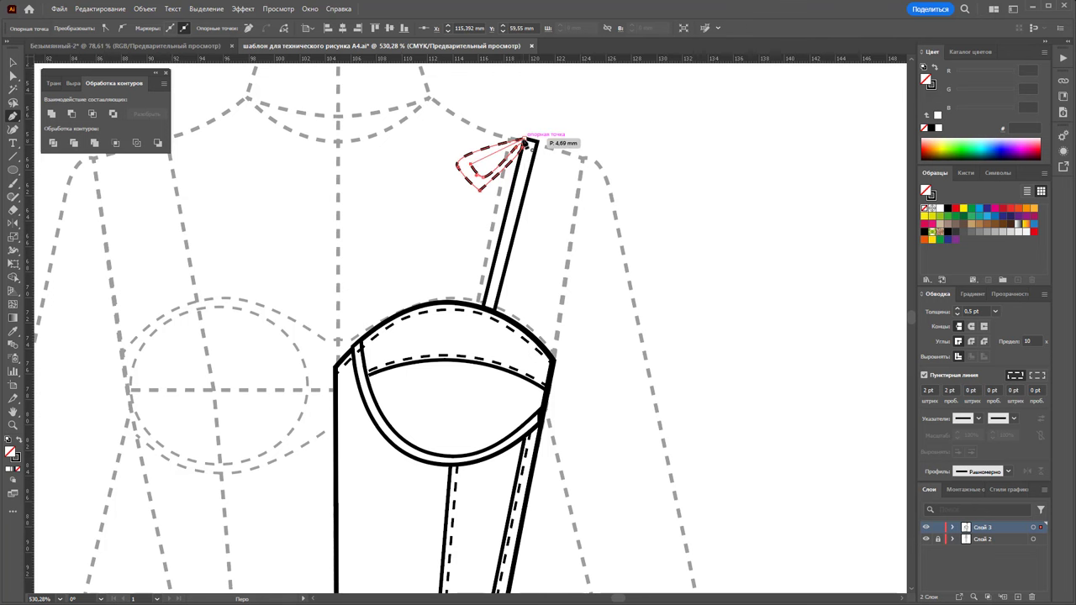
Copy the strap's white fill and solid stroke onto the loop and give it a Round Join
{"action": "left_click", "coordinate": [12, 63]}
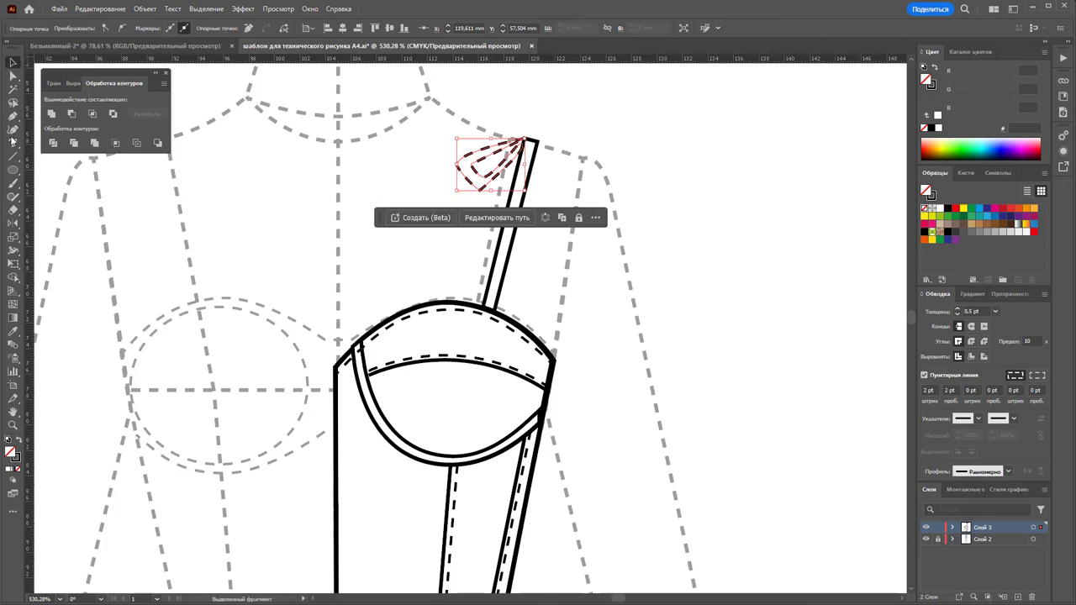
{"action": "left_click", "coordinate": [12, 333]}
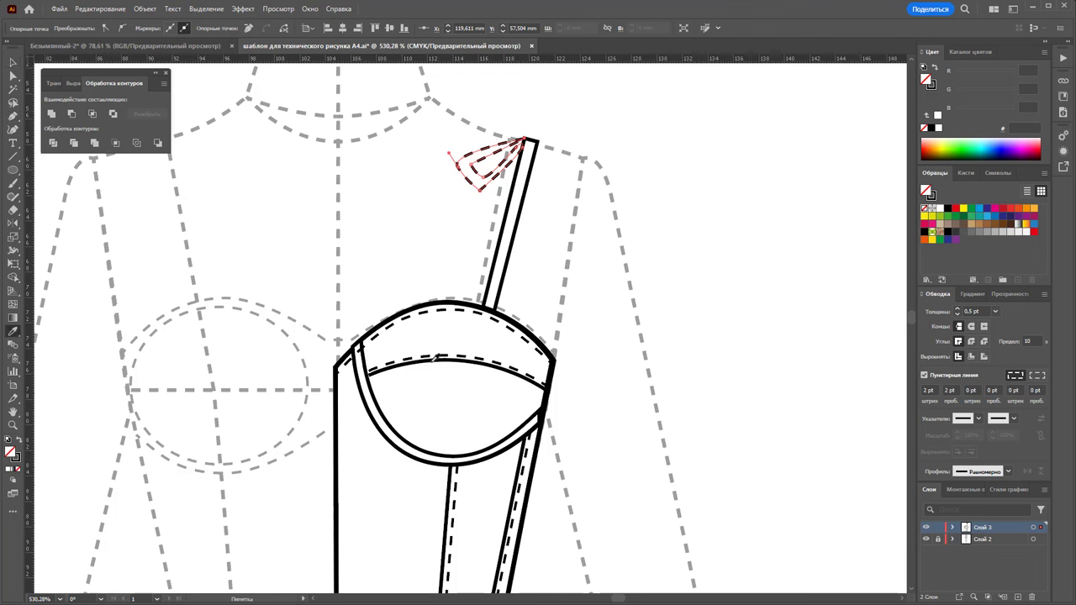
{"action": "left_click", "coordinate": [412, 359]}
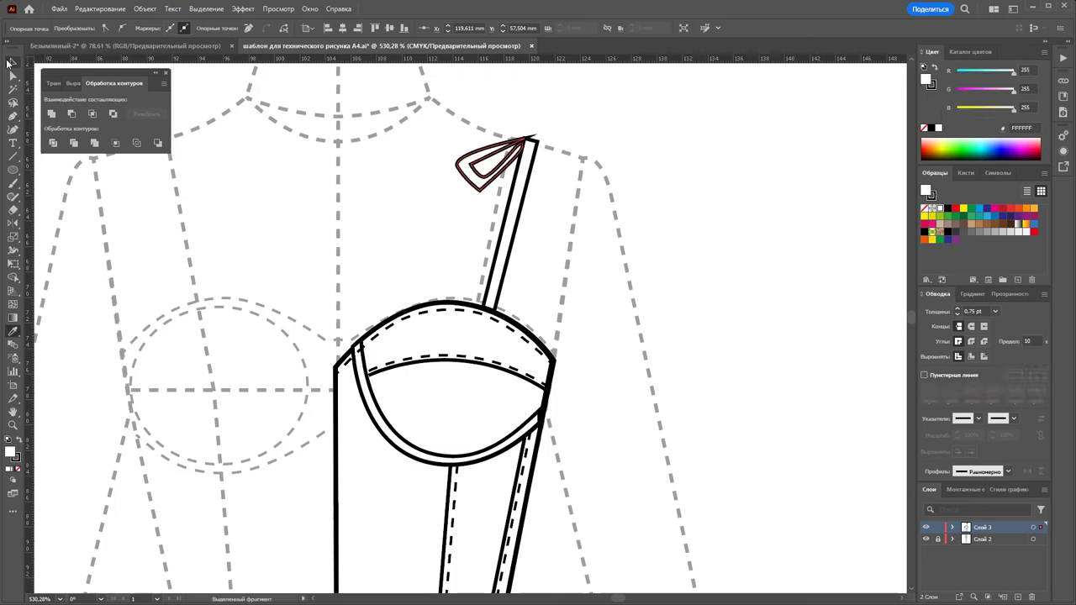
{"action": "left_click", "coordinate": [11, 63]}
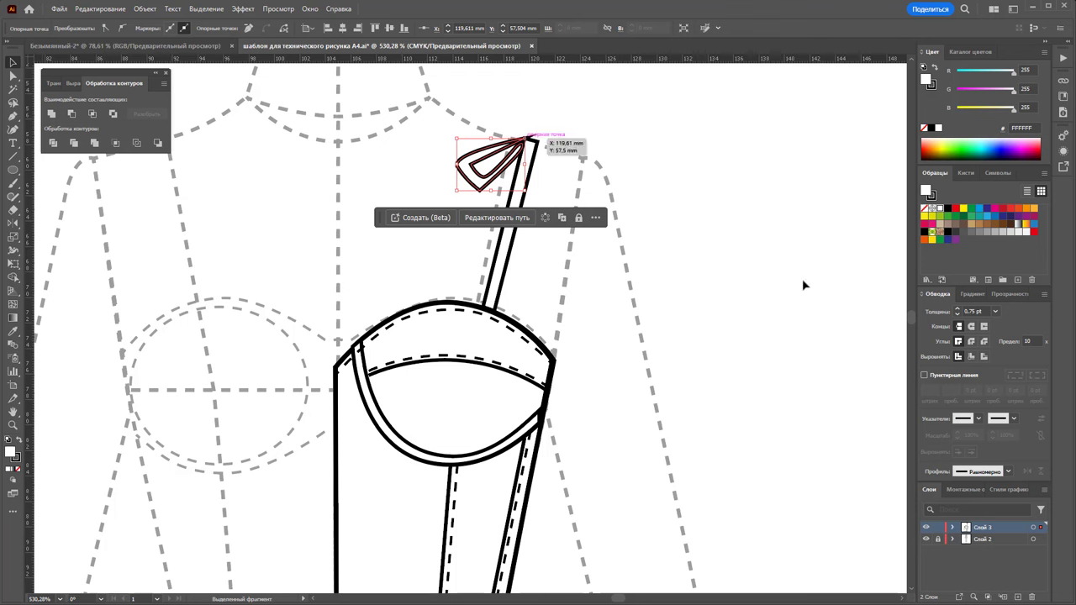
{"action": "left_click", "coordinate": [971, 342]}
{"action": "left_click", "coordinate": [720, 288]}
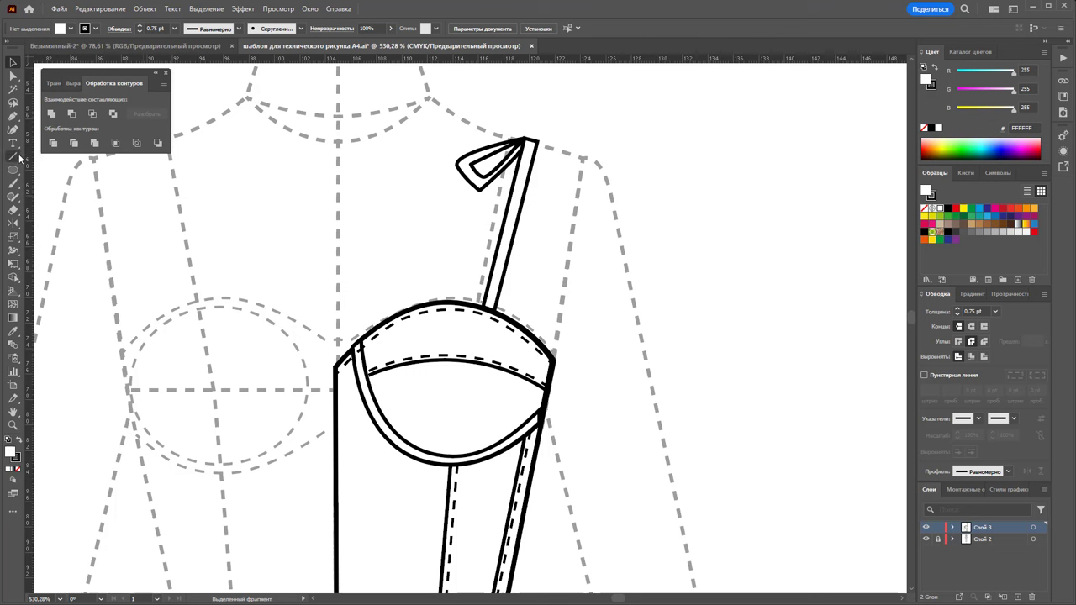
Draw the right bow loop's curved outer outline from the strap top
{"action": "left_click", "coordinate": [13, 117]}
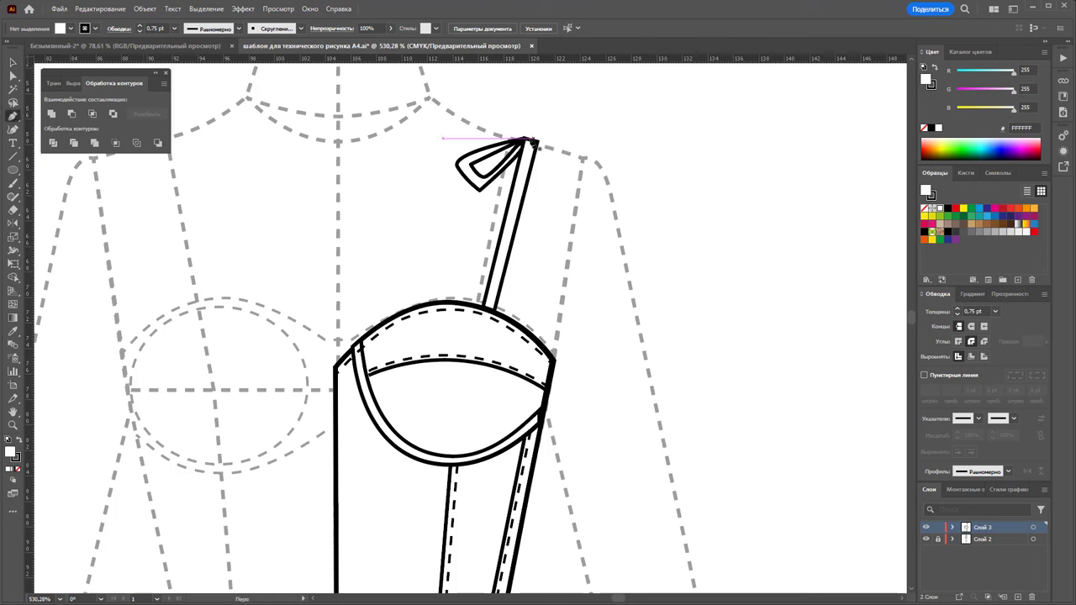
{"action": "left_click", "coordinate": [526, 139]}
{"action": "left_click", "coordinate": [575, 166]}
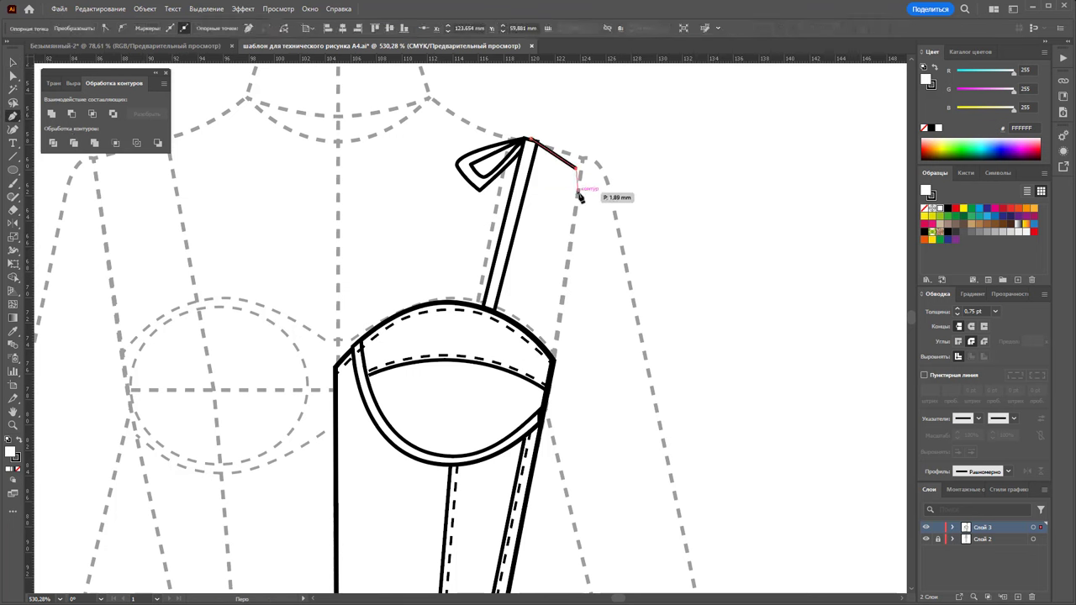
{"action": "left_click_drag", "start_coordinate": [571, 178], "coordinate": [558, 196]}
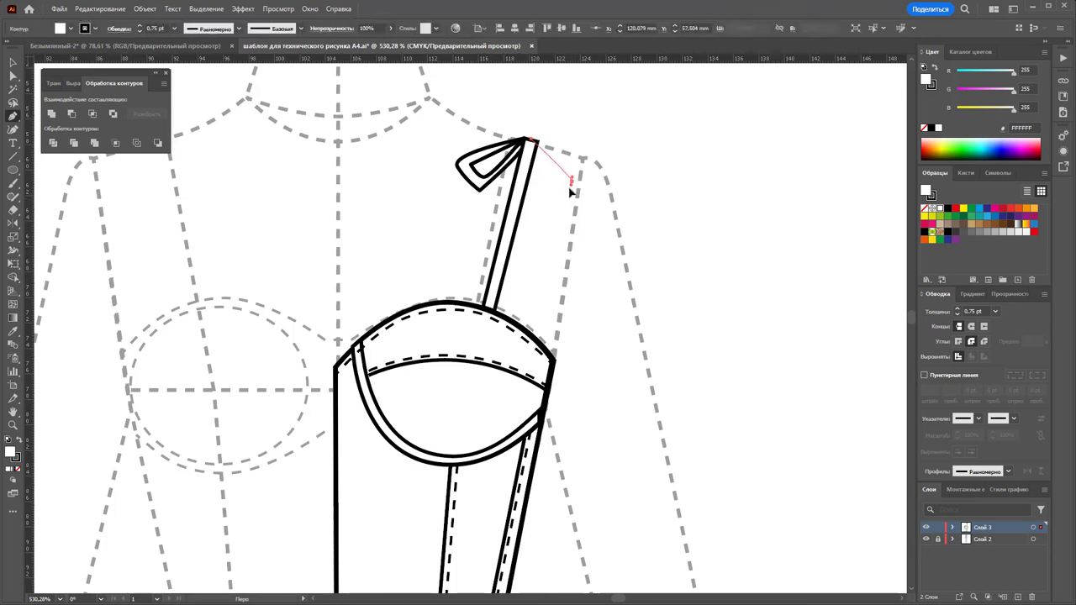
{"action": "left_click", "coordinate": [553, 194]}
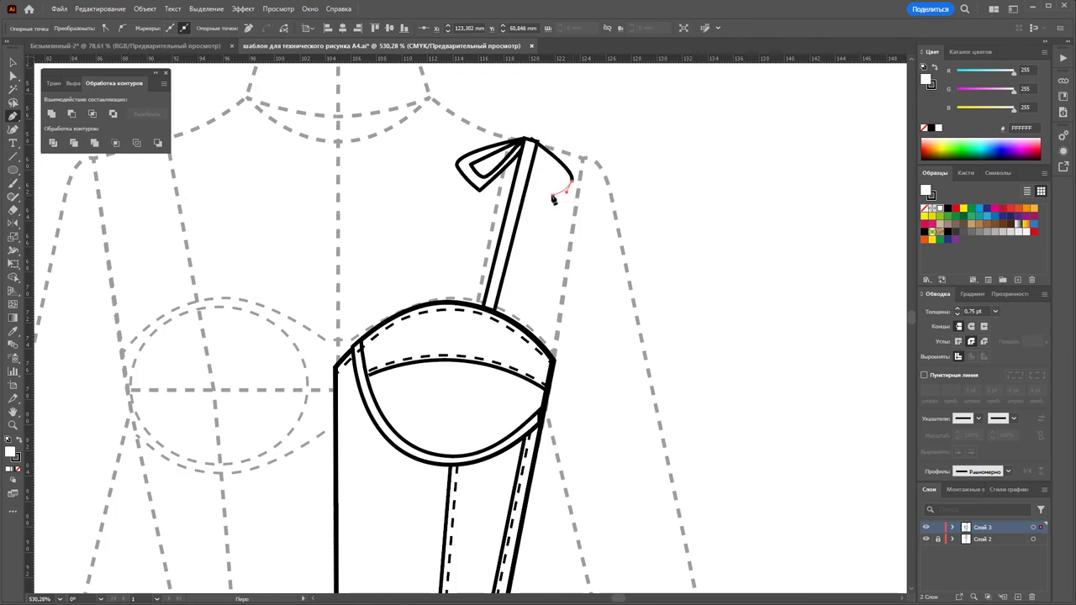
{"action": "left_click", "coordinate": [528, 145]}
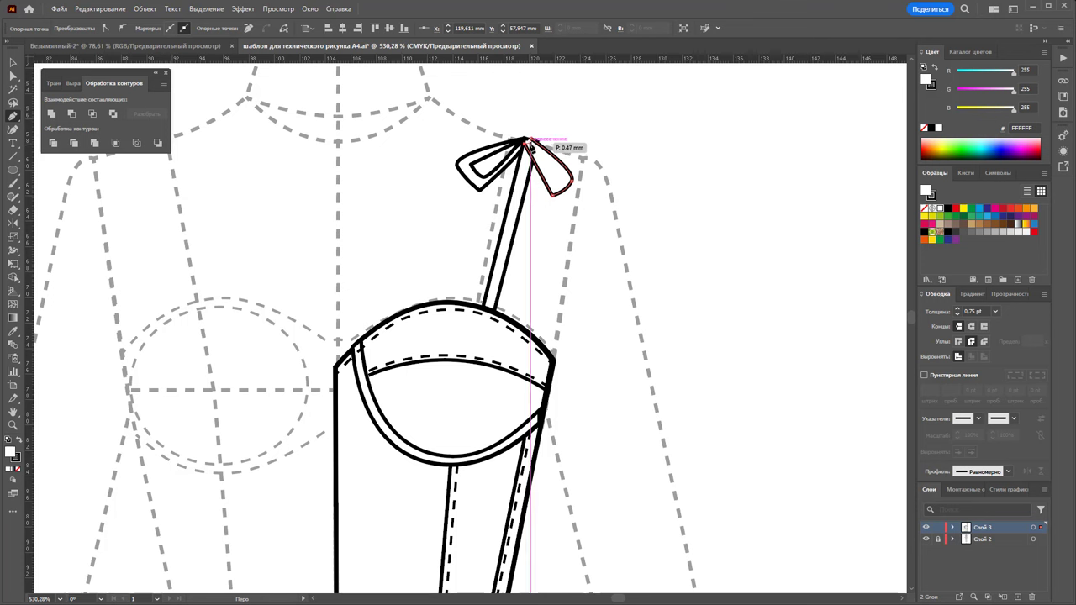
Add the right loop's curved inner outline, closed at the strap top
{"action": "left_click_drag", "start_coordinate": [552, 176], "coordinate": [577, 170]}
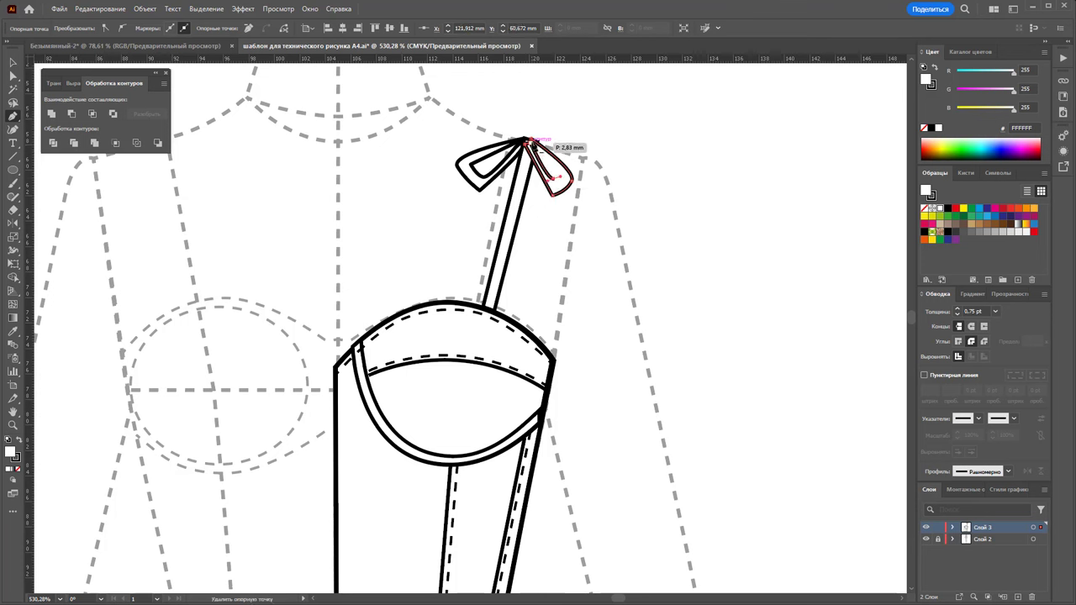
{"action": "left_click", "coordinate": [528, 140]}
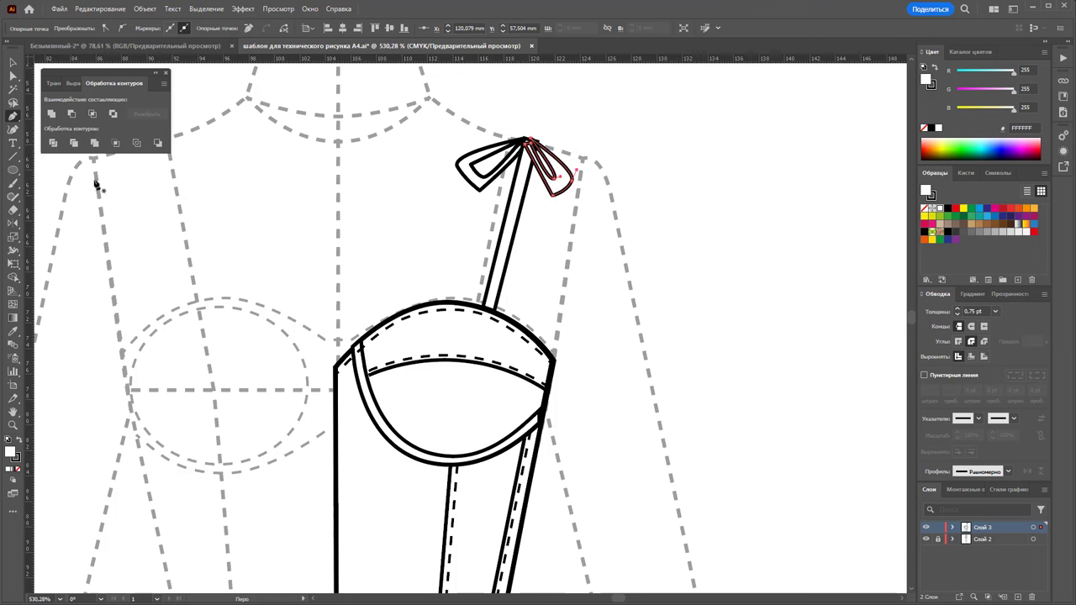
{"action": "key", "text": "v"}
{"action": "left_click", "coordinate": [728, 161]}
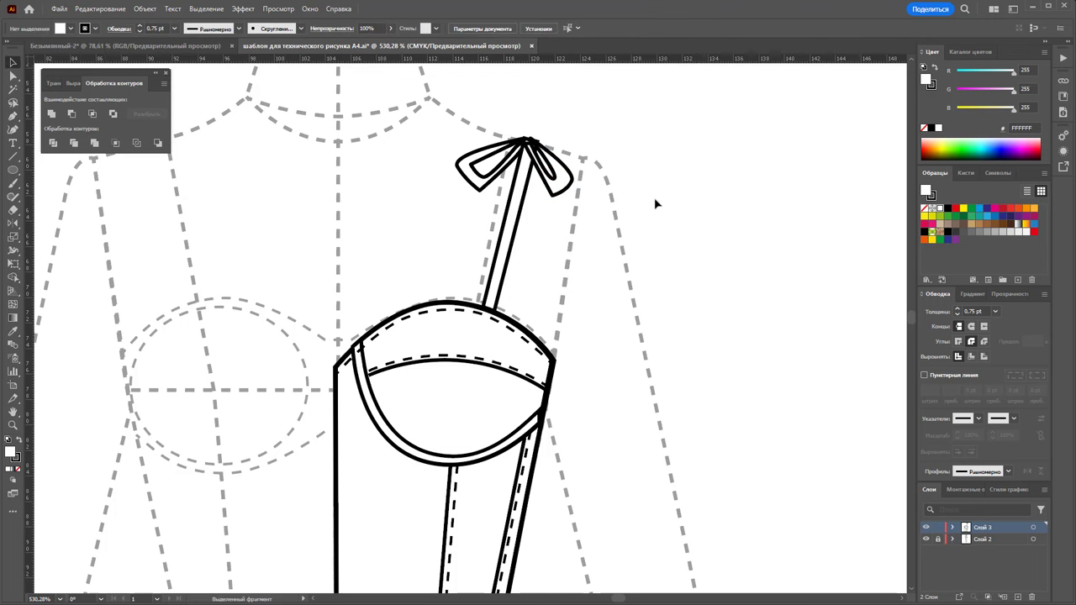
{"action": "left_click", "coordinate": [14, 116]}
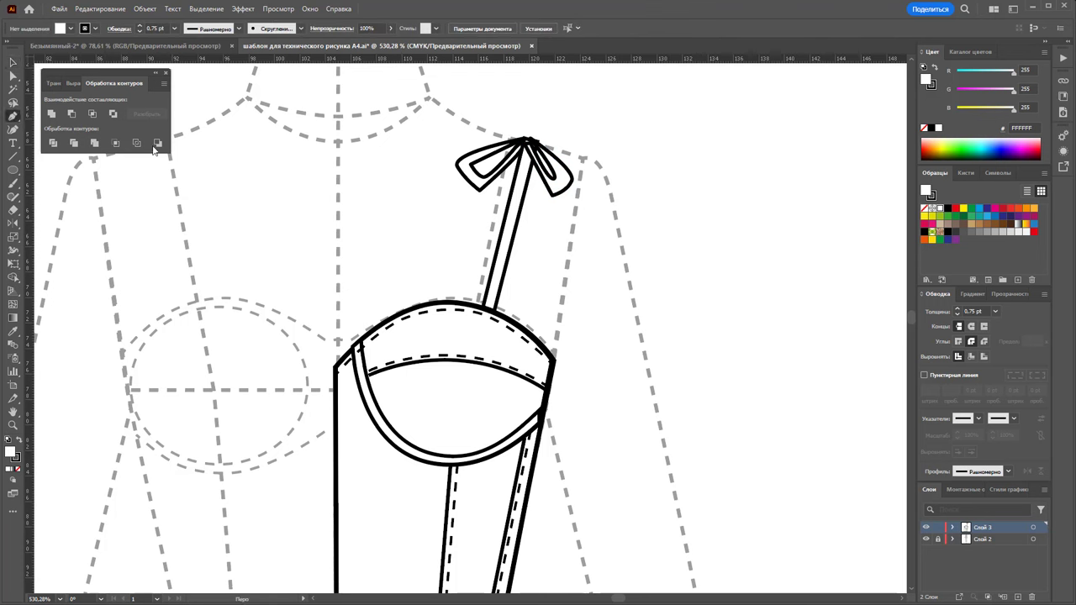
{"action": "left_click", "coordinate": [515, 135]}
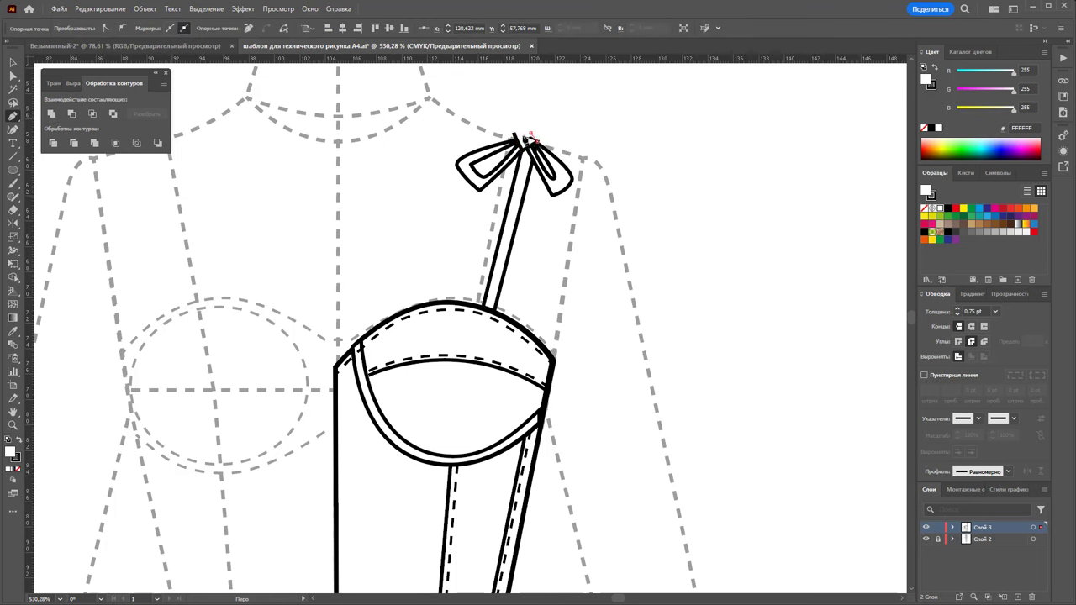
Nudge the bow-top anchor with Direct Selection to shape the centre knot
{"action": "key", "text": "a"}
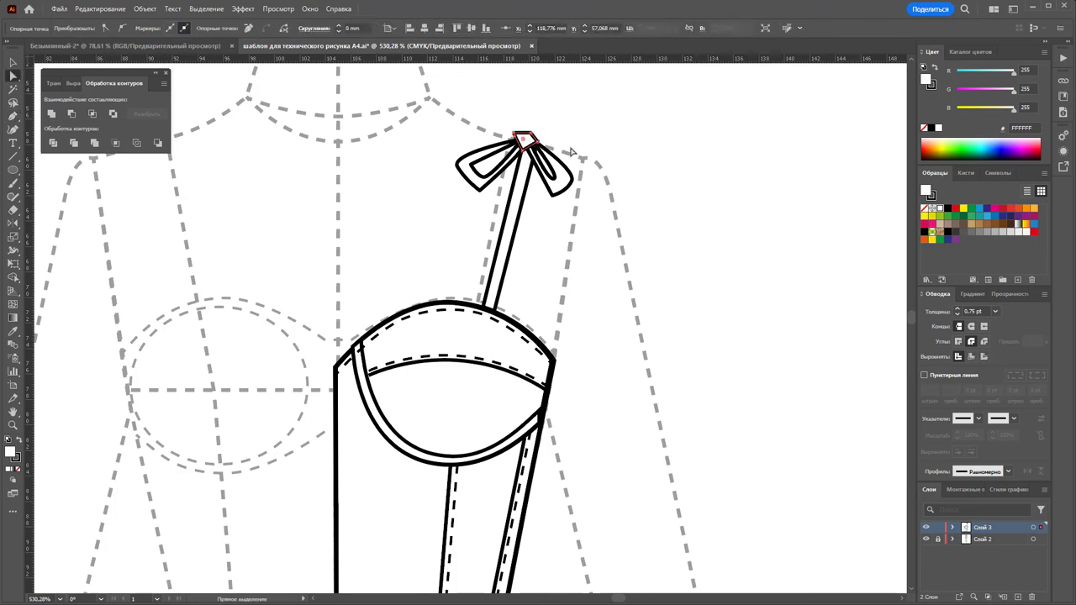
{"action": "left_click_drag", "start_coordinate": [524, 137], "coordinate": [526, 136]}
{"action": "key", "text": "ctrl+shift+a"}
Draw a narrow curved ribbon tail hanging below the bow from its top point
{"action": "left_click", "coordinate": [15, 119]}
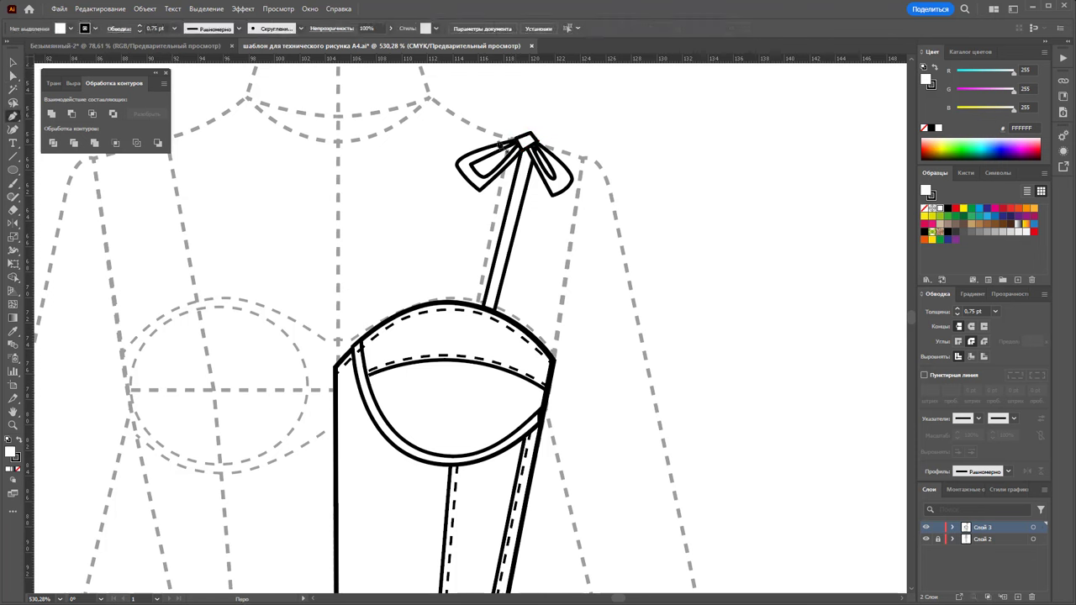
{"action": "mouse_move", "coordinate": [528, 136]}
{"action": "left_mouse_down"}
{"action": "mouse_move", "coordinate": [471, 146]}
{"action": "mouse_move", "coordinate": [494, 165]}
{"action": "left_mouse_up"}
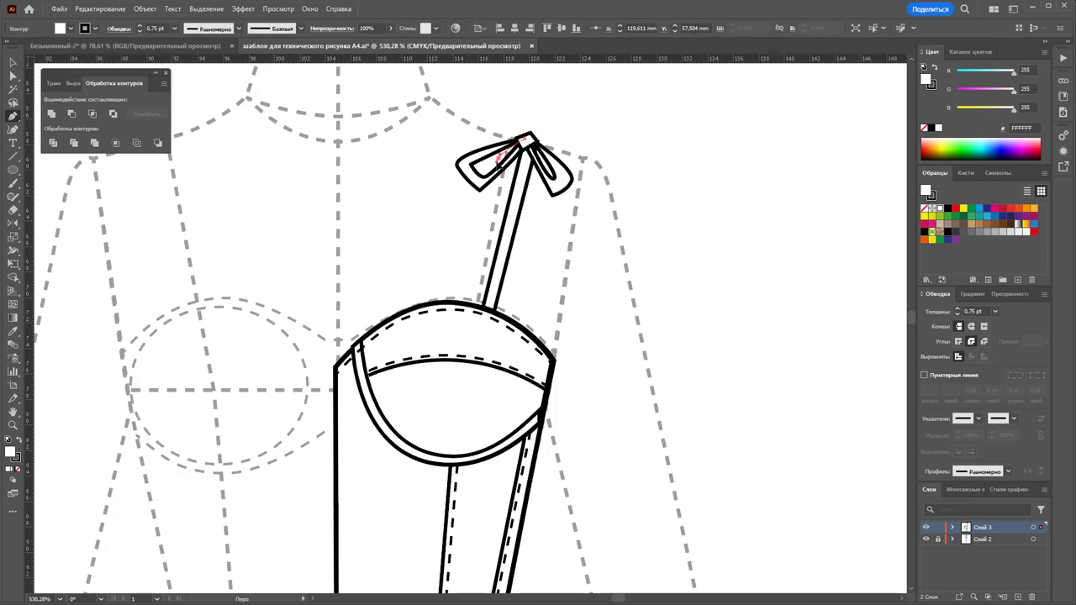
{"action": "left_click_drag", "start_coordinate": [492, 192], "coordinate": [501, 210]}
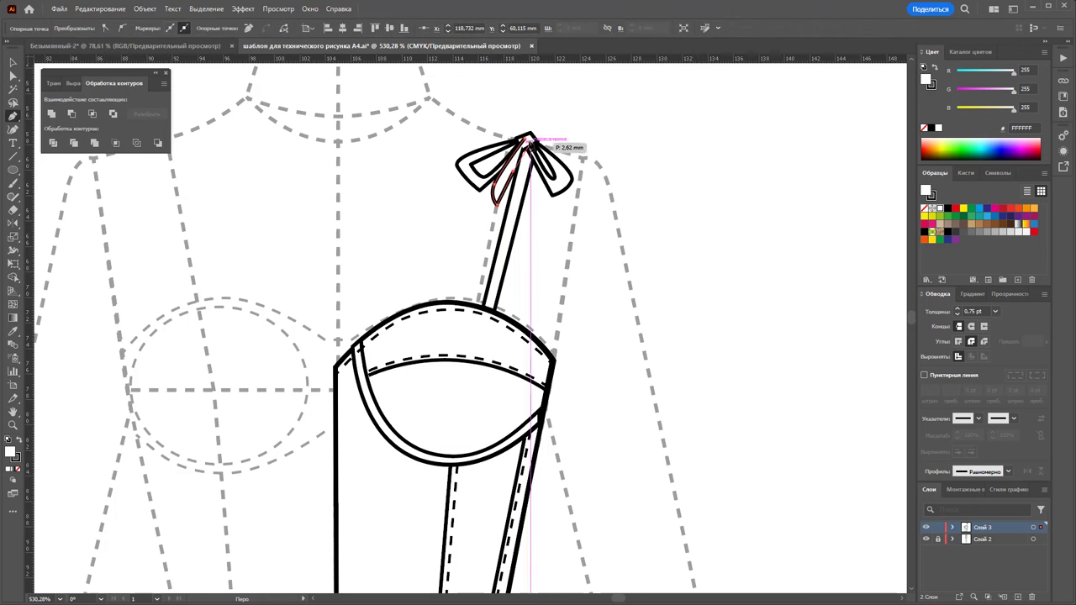
{"action": "mouse_move", "coordinate": [530, 139]}
{"action": "left_mouse_down"}
{"action": "mouse_move", "coordinate": [536, 218]}
{"action": "mouse_move", "coordinate": [543, 178]}
{"action": "mouse_move", "coordinate": [531, 140]}
{"action": "left_mouse_up"}
{"action": "left_click", "coordinate": [13, 62]}
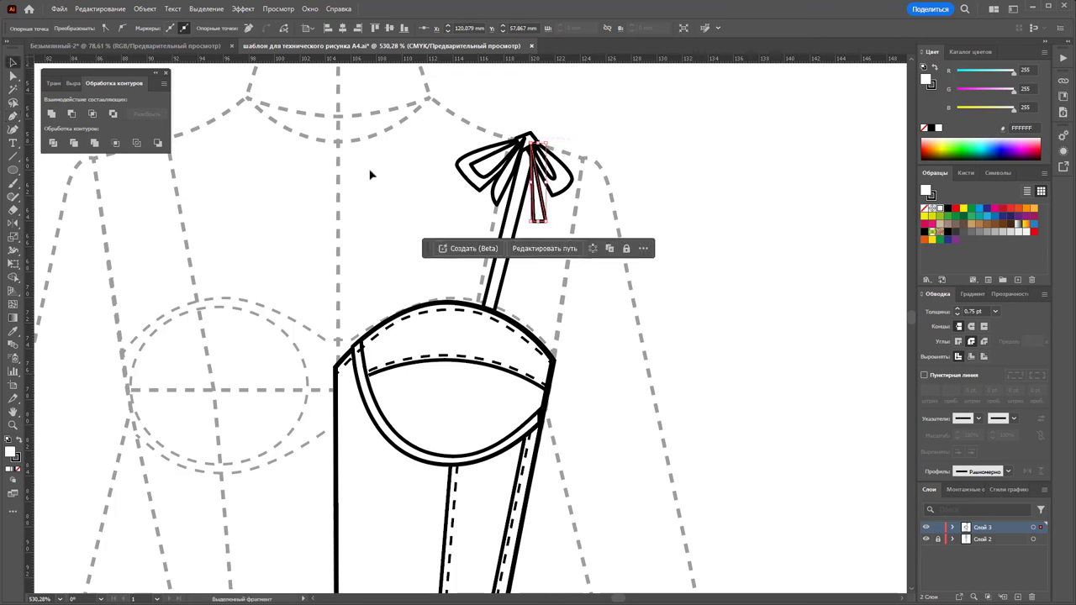
{"action": "left_click", "coordinate": [514, 181]}
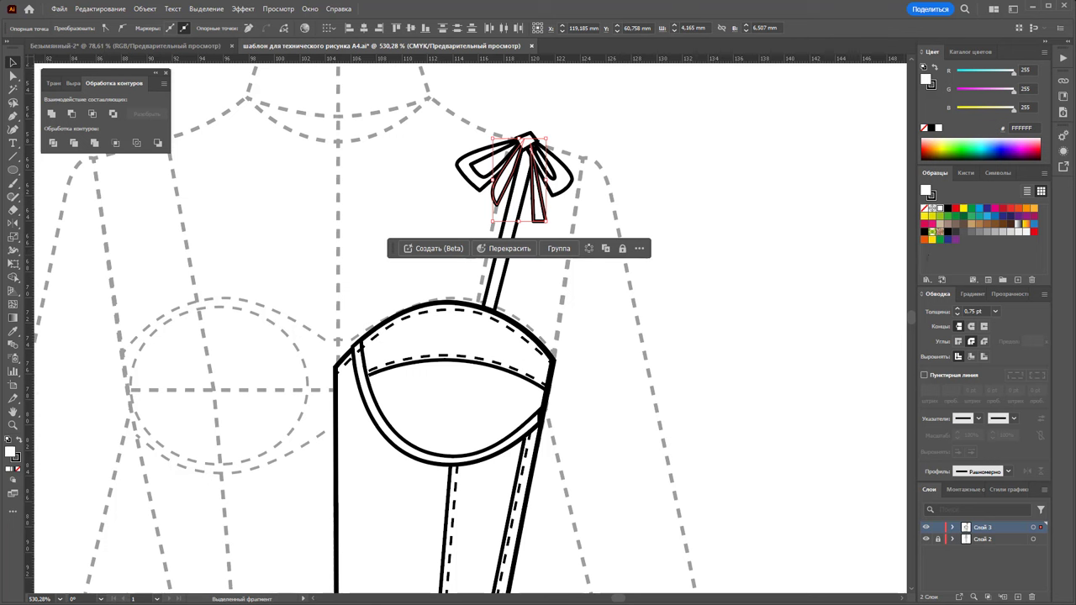
{"action": "left_click", "coordinate": [726, 191]}
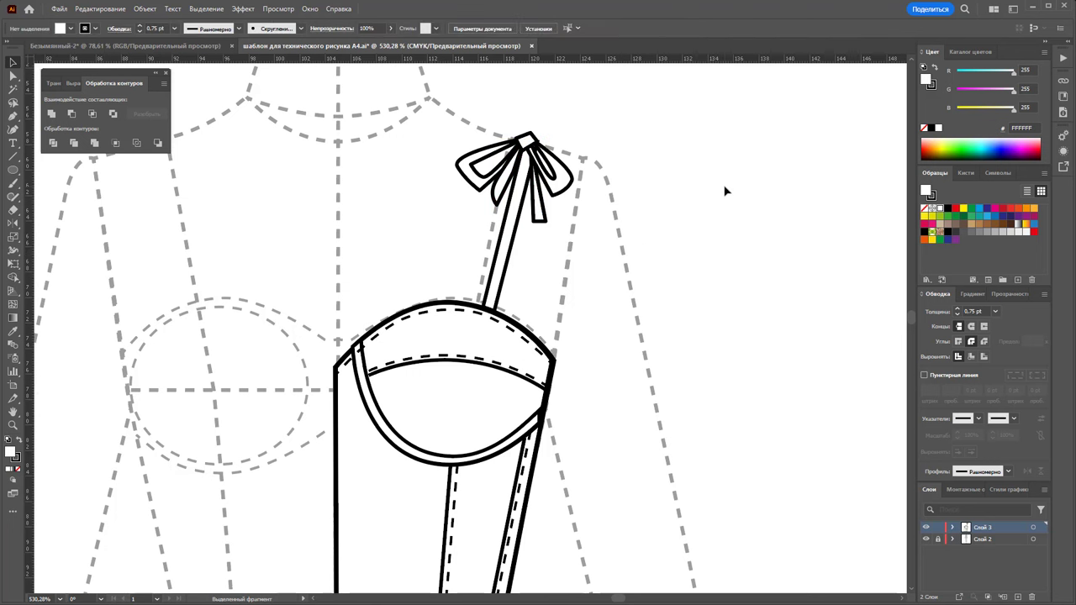
Reposition the bow loops, raising the left loop and tilting the right loop flatter
{"action": "left_click", "coordinate": [528, 190]}
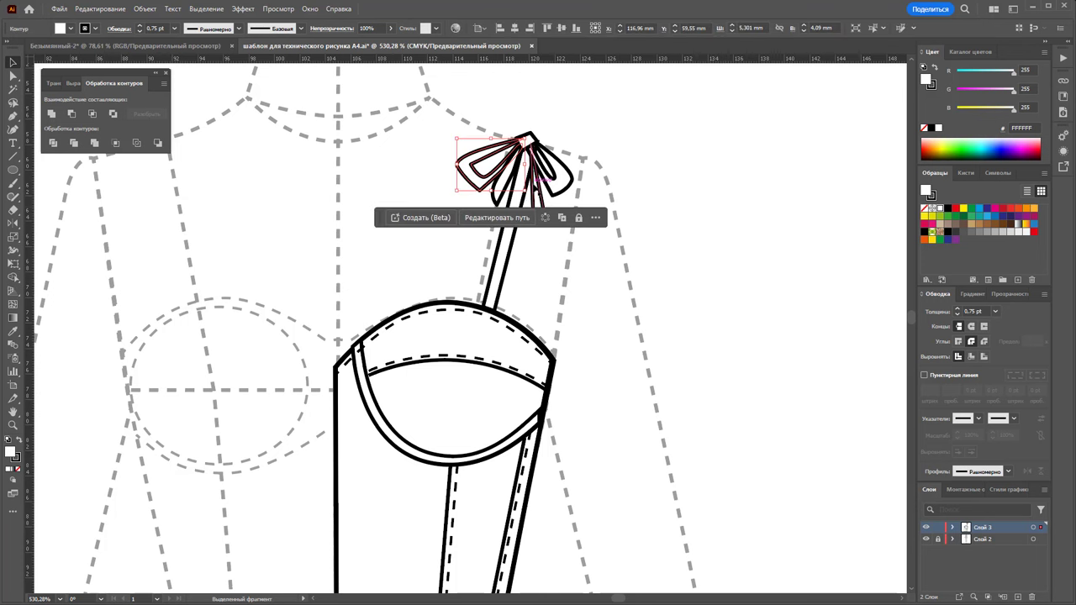
{"action": "mouse_move", "coordinate": [528, 195]}
{"action": "left_mouse_down"}
{"action": "mouse_move", "coordinate": [516, 197]}
{"action": "mouse_move", "coordinate": [485, 152]}
{"action": "mouse_move", "coordinate": [450, 176]}
{"action": "mouse_move", "coordinate": [439, 156]}
{"action": "mouse_move", "coordinate": [495, 135]}
{"action": "mouse_move", "coordinate": [461, 134]}
{"action": "left_mouse_up"}
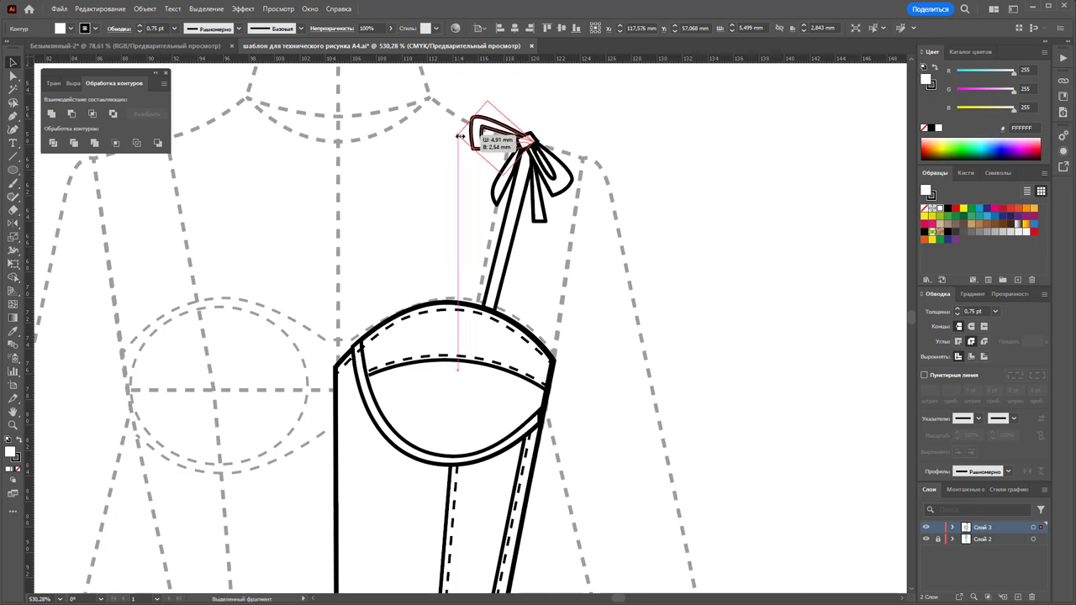
{"action": "left_click", "coordinate": [562, 178]}
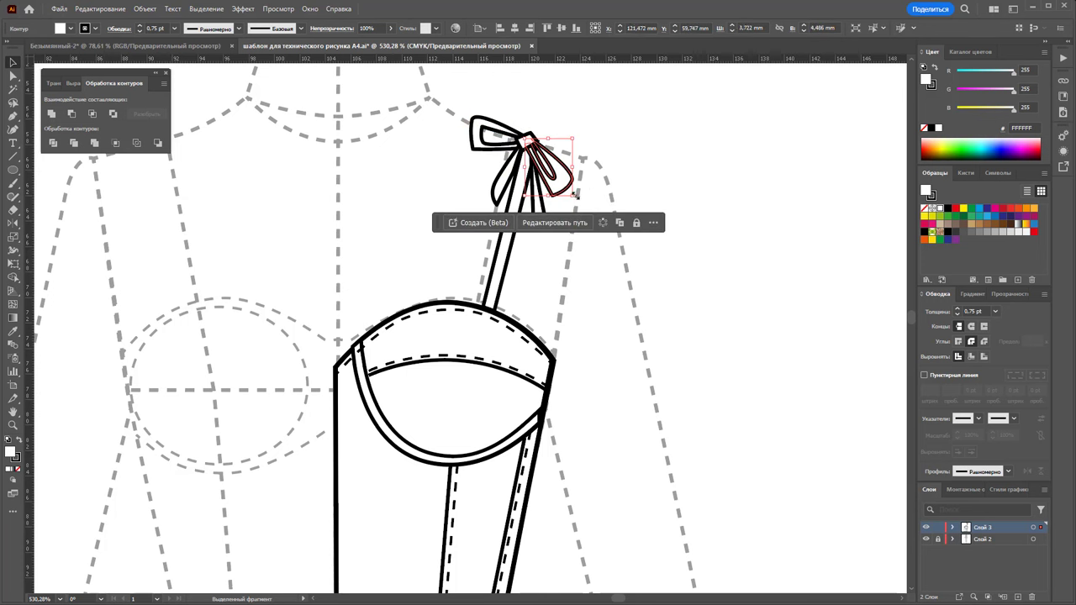
{"action": "mouse_move", "coordinate": [576, 196]}
{"action": "left_mouse_down"}
{"action": "mouse_move", "coordinate": [597, 163]}
{"action": "mouse_move", "coordinate": [580, 158]}
{"action": "left_mouse_up"}
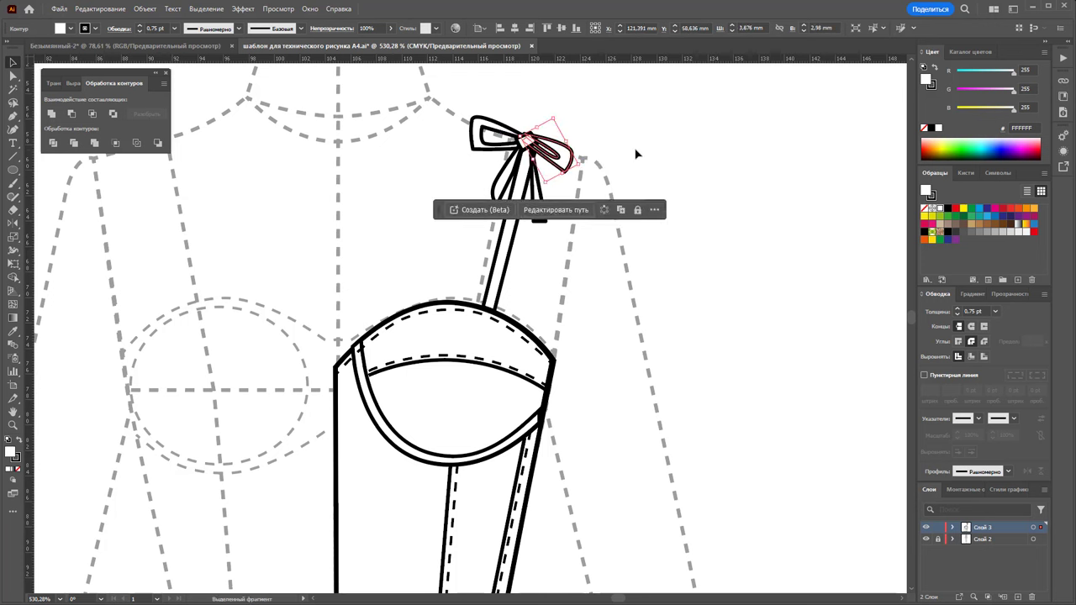
{"action": "left_click", "coordinate": [636, 153]}
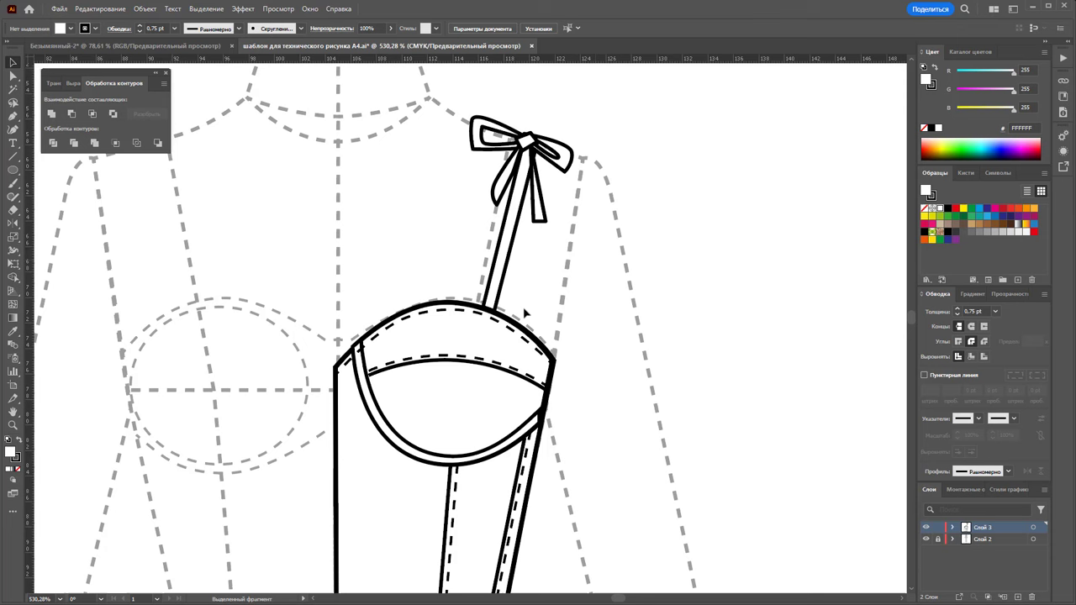
Zoom out from 530% to 200% to show the whole figure template
{"action": "key", "text": "z"}
{"action": "left_click", "coordinate": [462, 427], "text": "alt"}
{"action": "left_click", "coordinate": [537, 412], "text": "alt"}
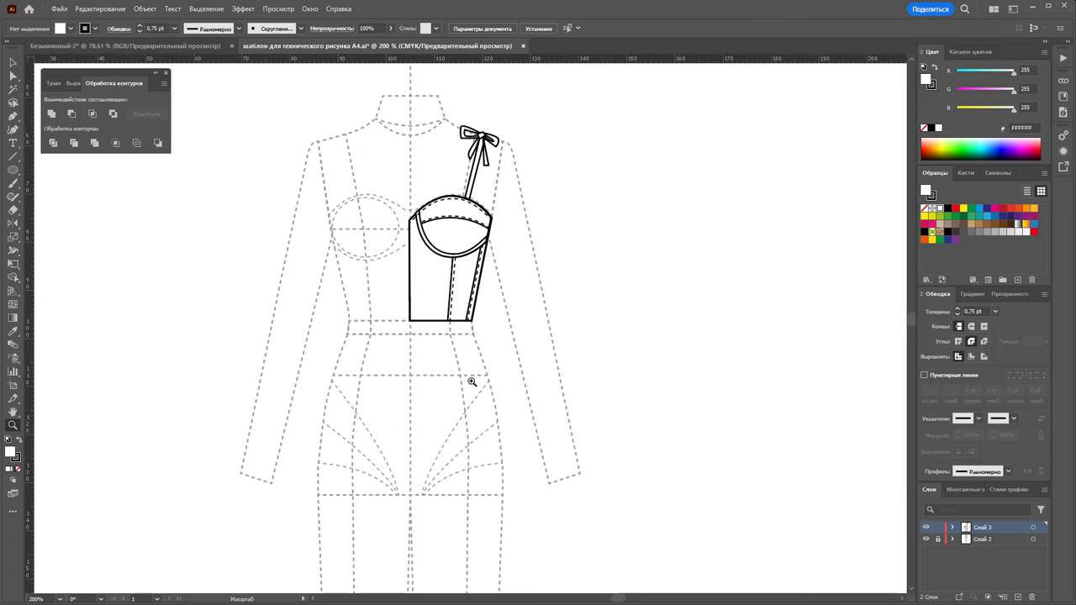
Zoom to 150% and draw the skirt from the bodice corner down to a slightly uneven hem
{"action": "scroll", "coordinate": [471, 382], "scroll_direction": "down", "scroll_amount": 2}
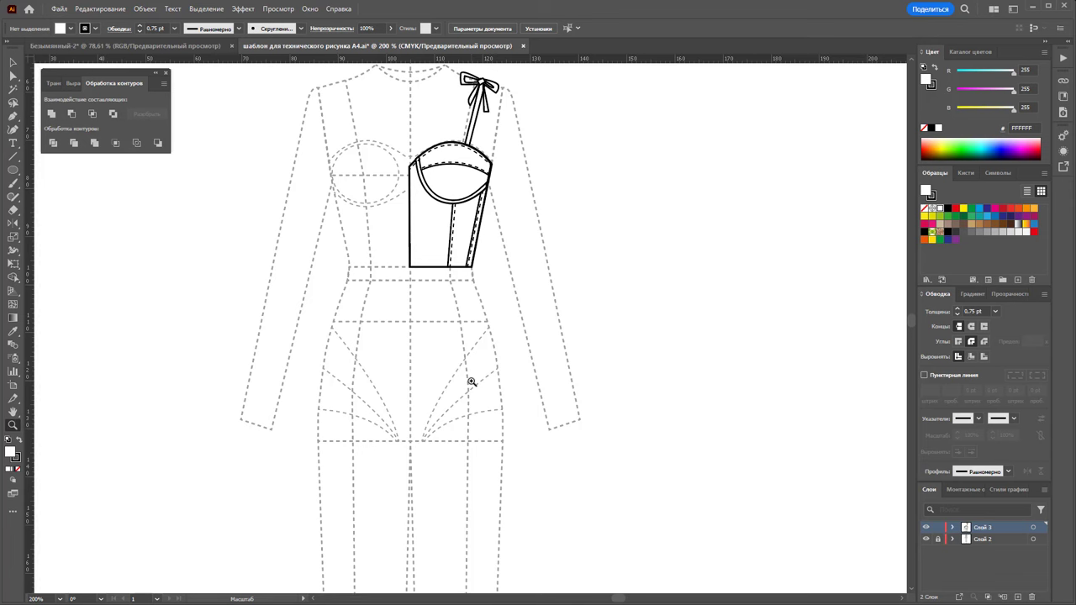
{"action": "scroll", "coordinate": [471, 382], "scroll_direction": "down", "scroll_amount": 2}
{"action": "scroll", "coordinate": [472, 382], "scroll_direction": "up", "scroll_amount": 1}
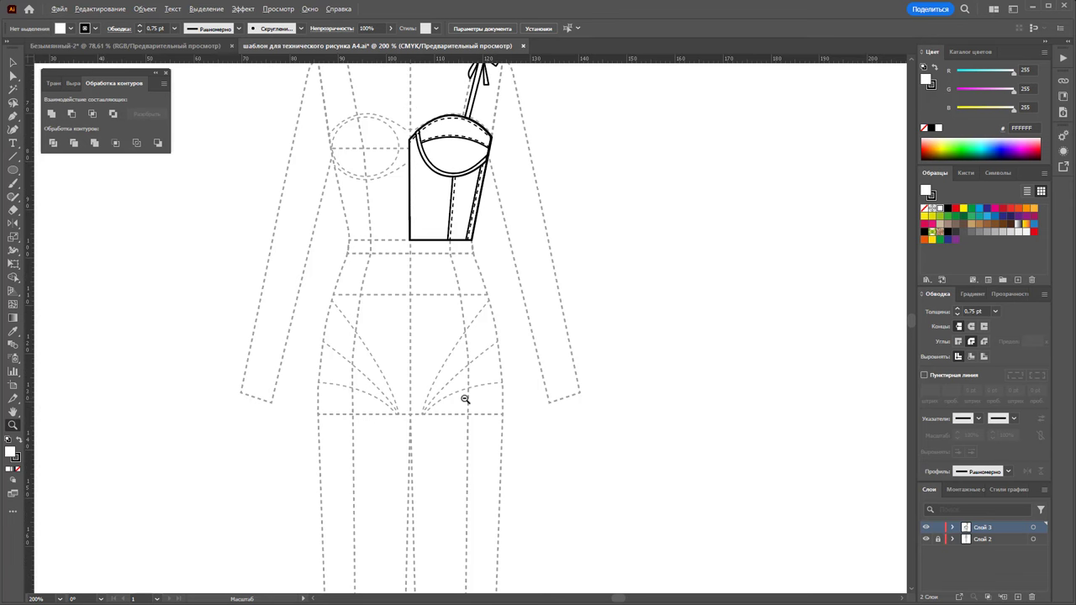
{"action": "left_click", "coordinate": [465, 399], "text": "alt"}
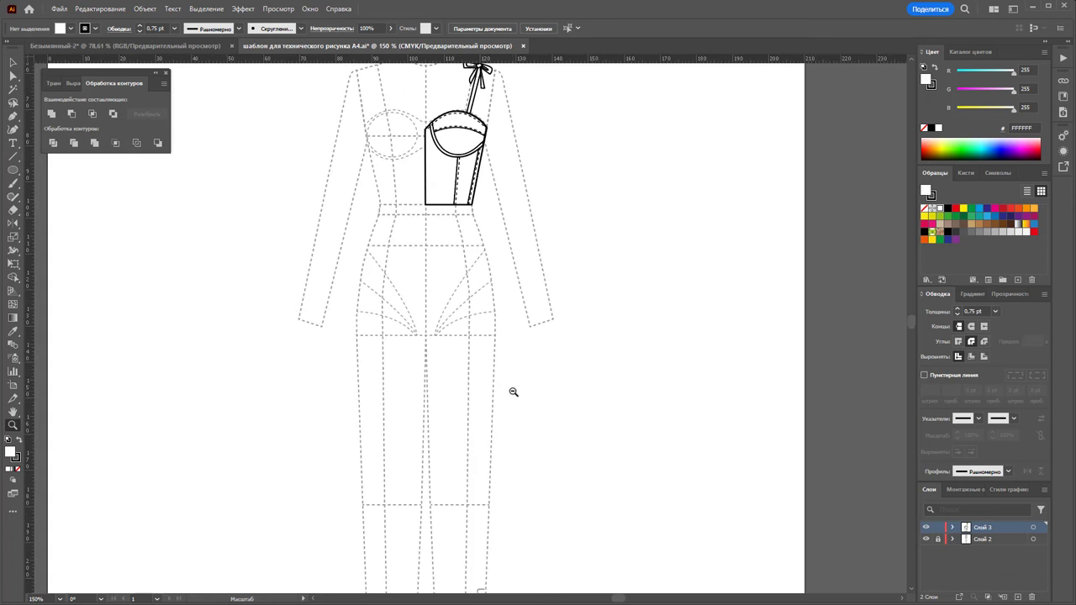
{"action": "left_click", "coordinate": [12, 115]}
{"action": "left_click", "coordinate": [424, 205]}
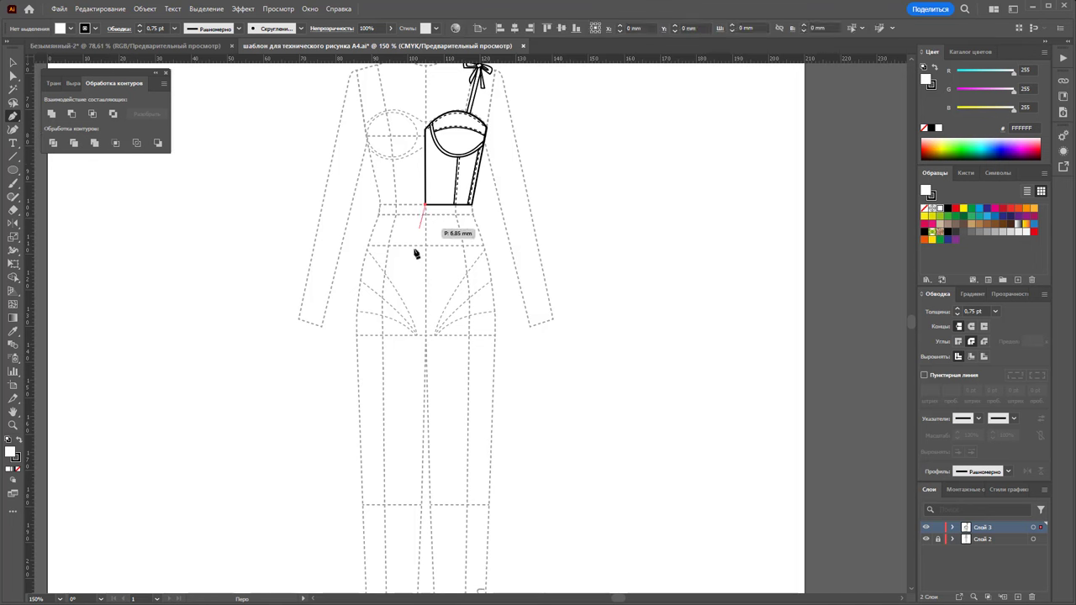
{"action": "scroll", "coordinate": [451, 504], "scroll_direction": "down", "scroll_amount": 1}
{"action": "scroll", "coordinate": [451, 504], "scroll_direction": "down", "scroll_amount": 1}
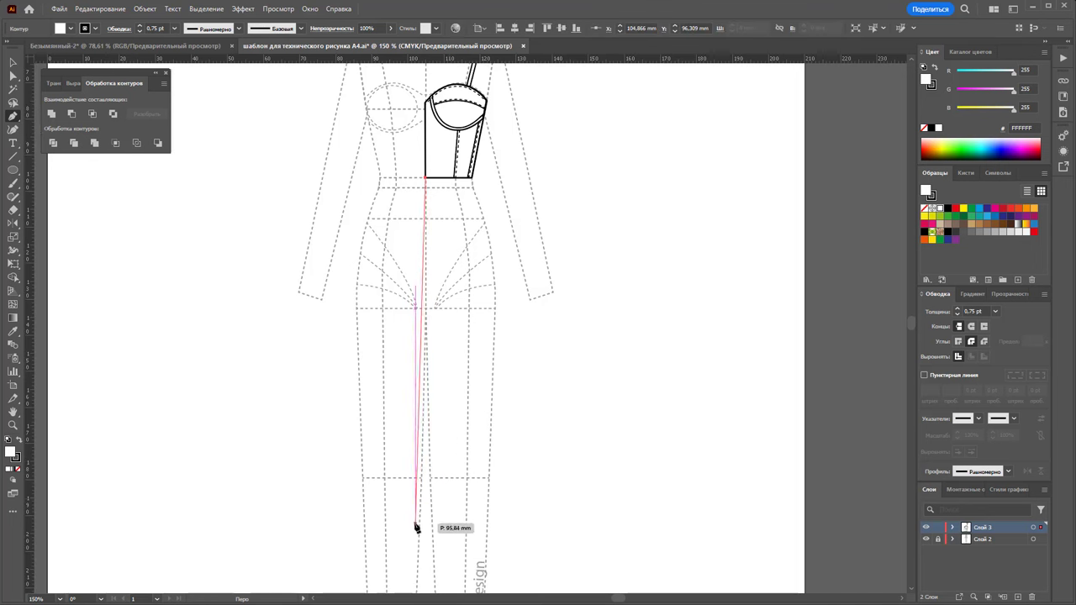
{"action": "left_click", "coordinate": [425, 521]}
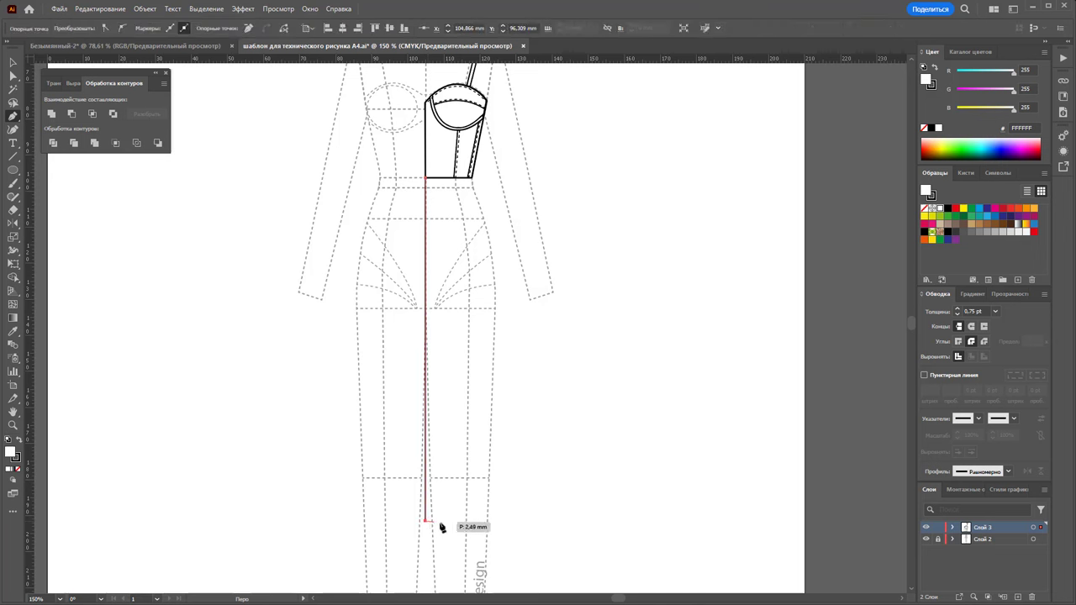
{"action": "left_click", "coordinate": [475, 521]}
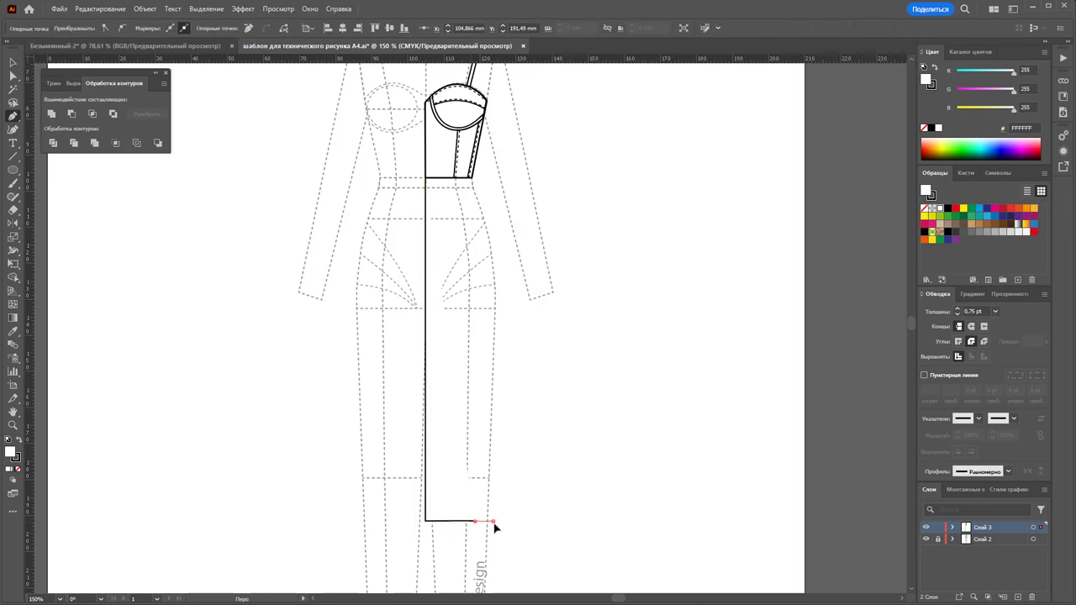
{"action": "left_click", "coordinate": [510, 521]}
{"action": "left_click", "coordinate": [535, 510]}
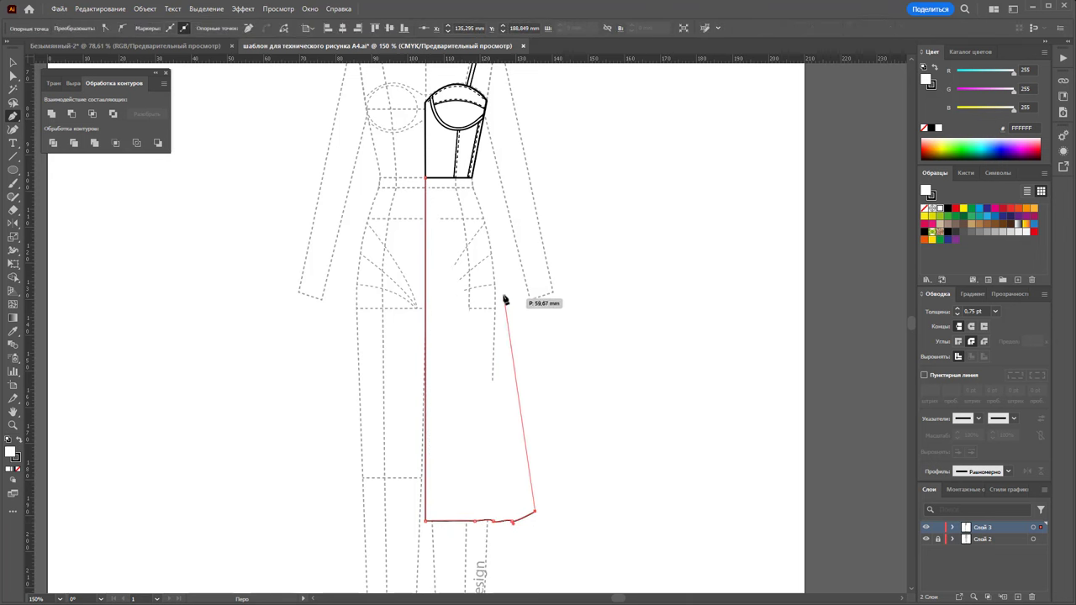
Run the side seam up from the hem and close the skirt half at the waist
{"action": "left_click", "coordinate": [495, 259]}
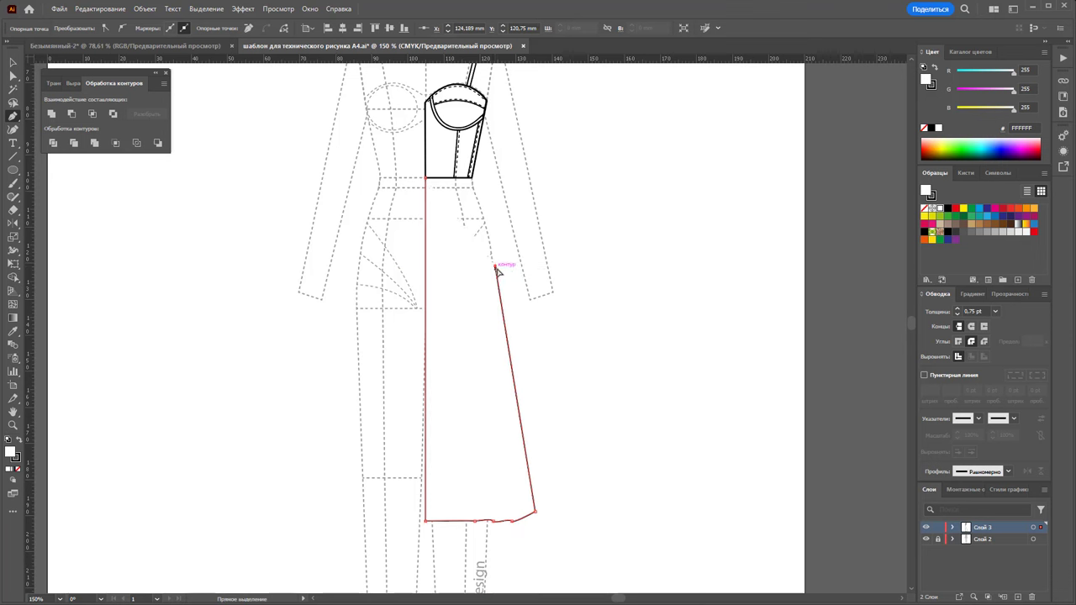
{"action": "left_click", "coordinate": [497, 263]}
{"action": "left_click", "coordinate": [492, 249]}
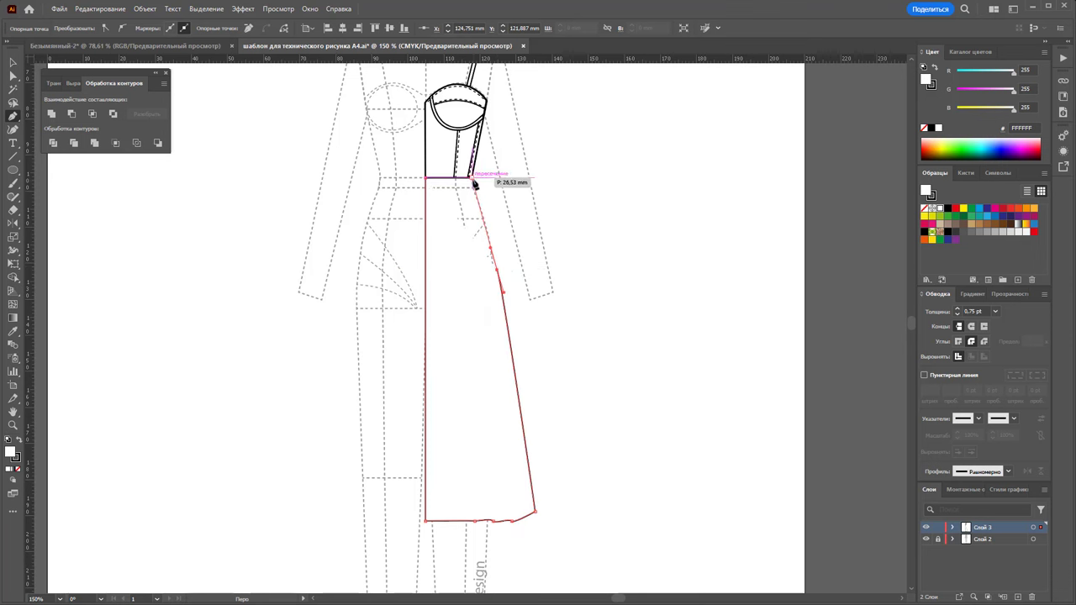
{"action": "left_click", "coordinate": [474, 180]}
{"action": "left_click", "coordinate": [426, 182]}
{"action": "scroll", "coordinate": [504, 252], "scroll_direction": "up", "scroll_amount": 2}
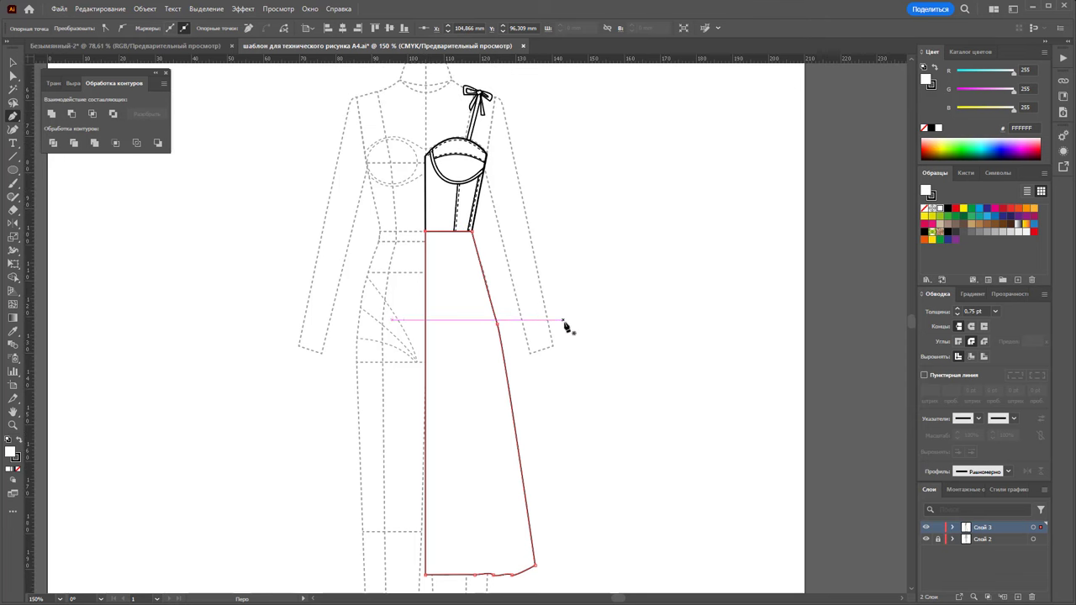
{"action": "left_click", "coordinate": [12, 63]}
{"action": "left_click", "coordinate": [605, 288]}
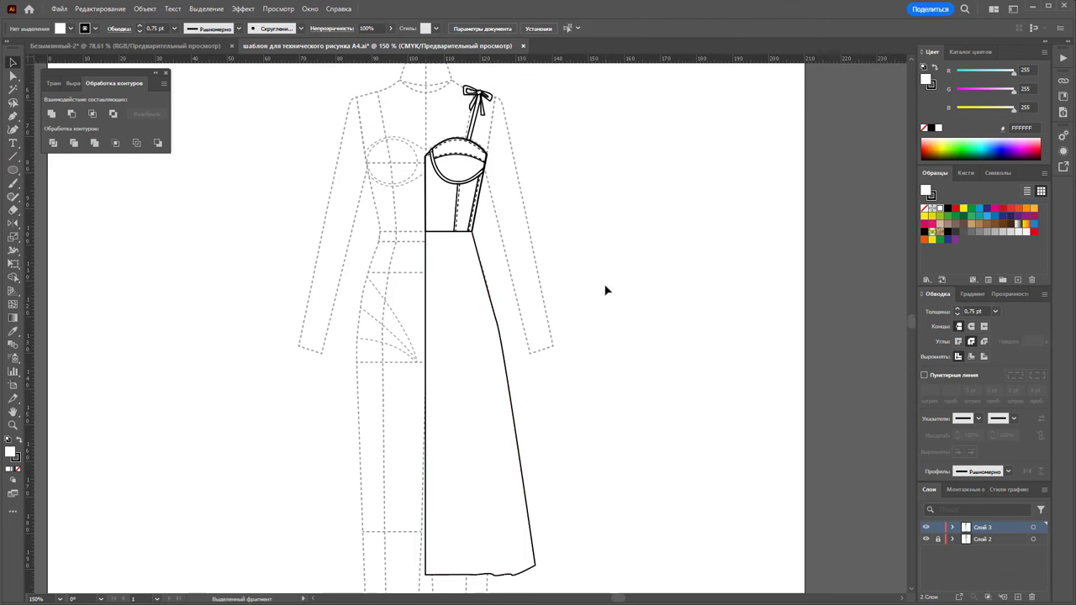
Curve the skirt's side seam at the hip with the Anchor Point tool
{"action": "left_click", "coordinate": [492, 336]}
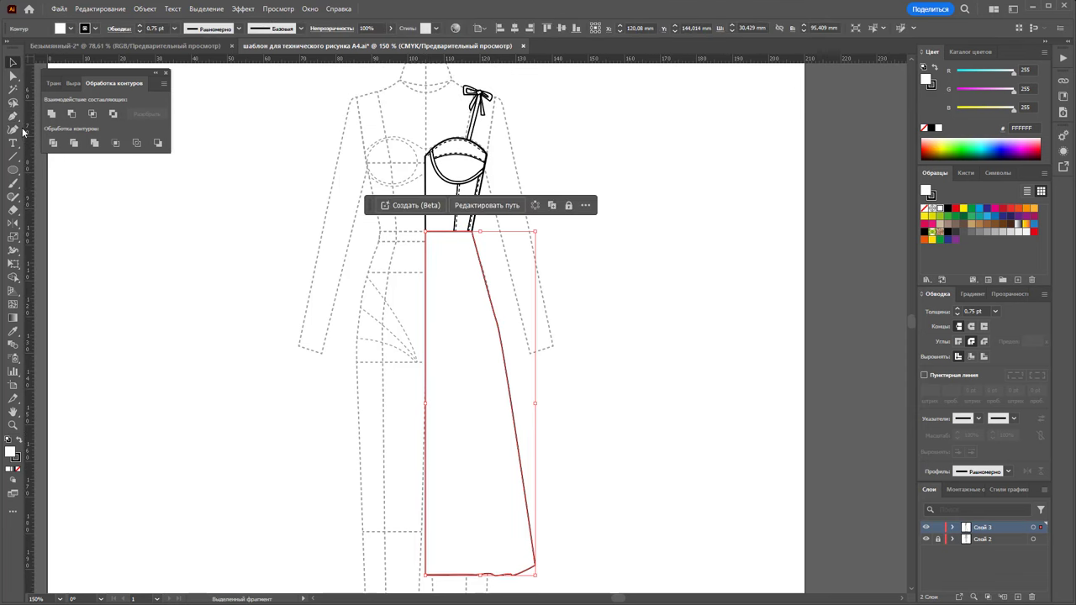
{"action": "left_click_drag", "start_coordinate": [12, 117], "coordinate": [174, 129]}
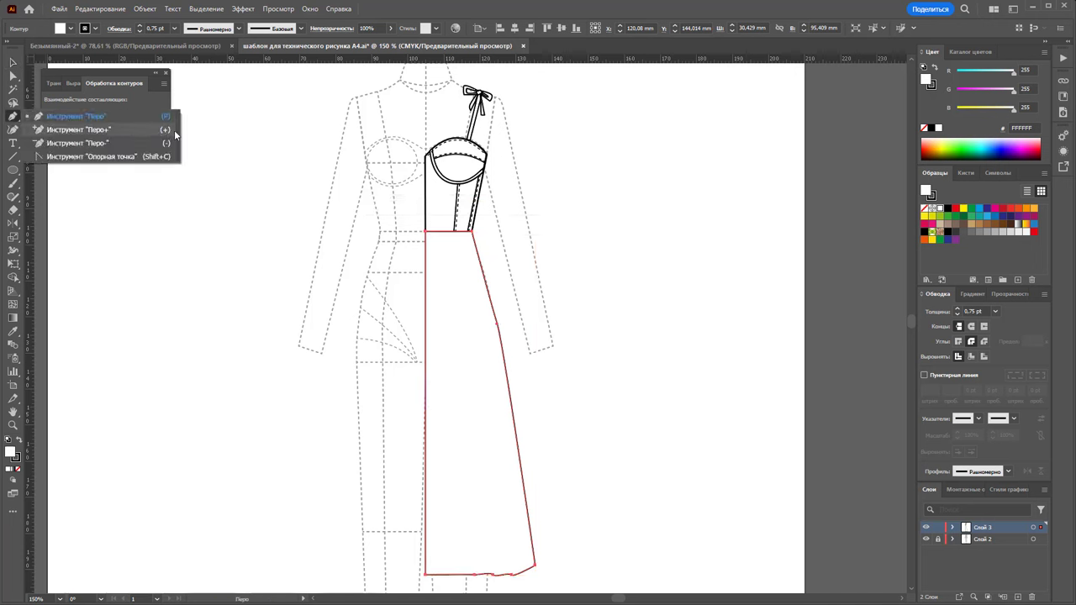
{"action": "left_click_drag", "start_coordinate": [79, 129], "coordinate": [105, 163]}
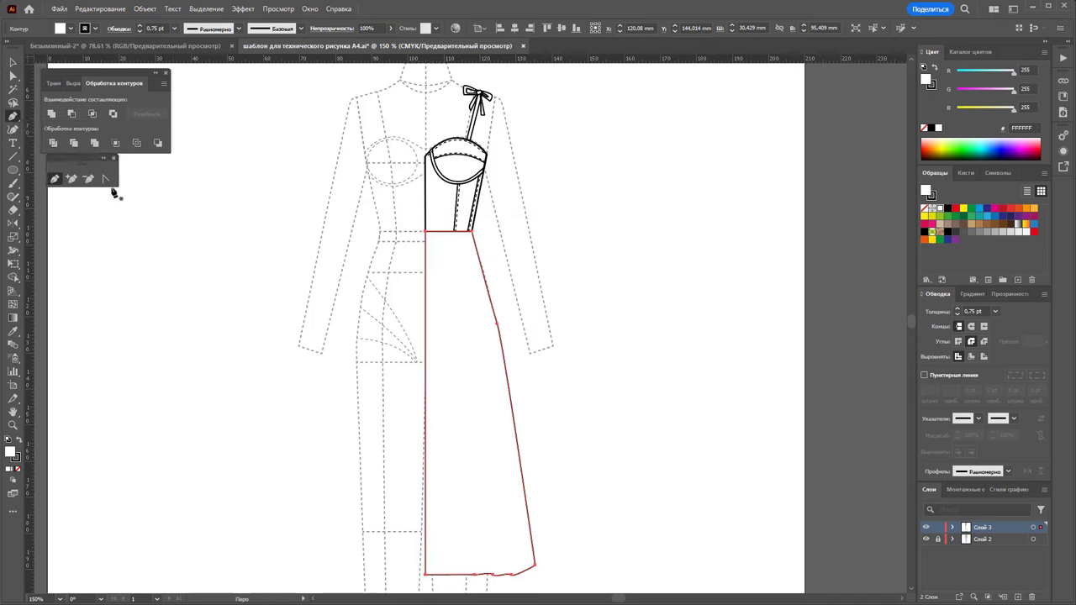
{"action": "left_click", "coordinate": [105, 178]}
{"action": "left_click_drag", "start_coordinate": [500, 328], "coordinate": [495, 294]}
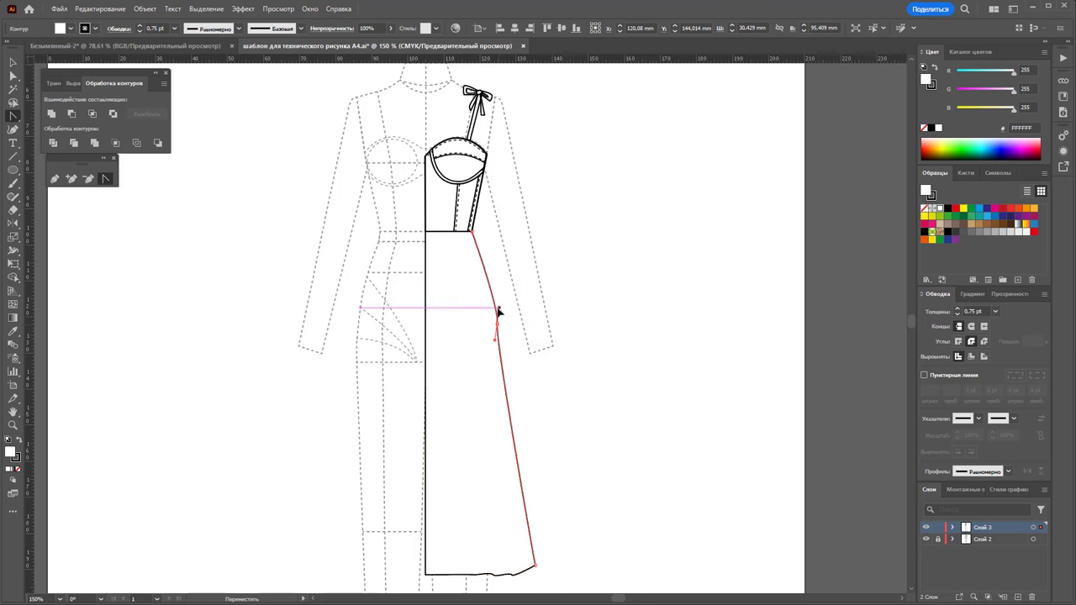
{"action": "left_click", "coordinate": [13, 77]}
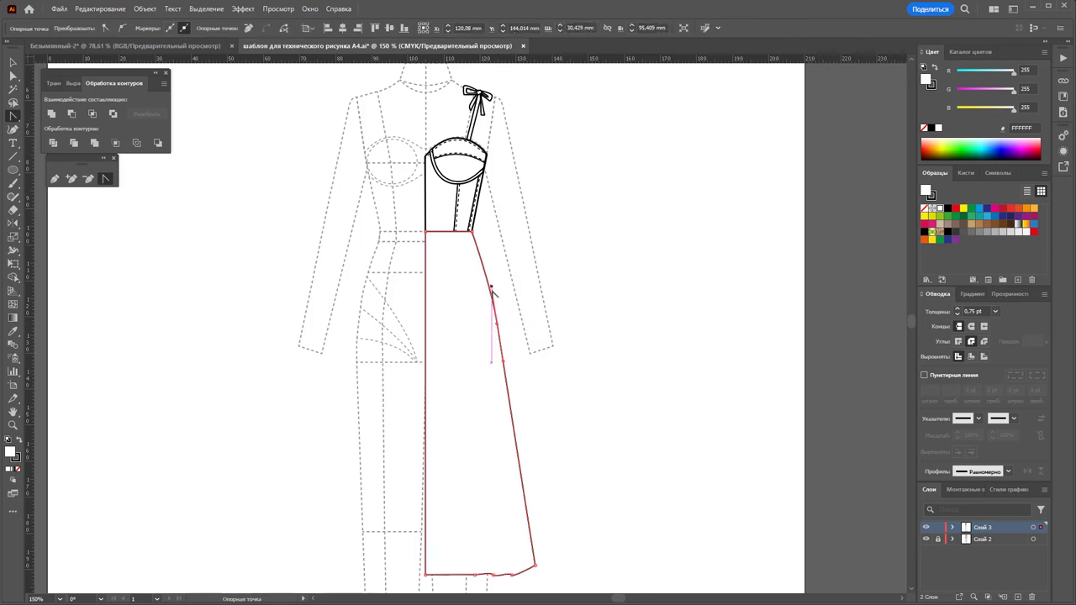
{"action": "left_click", "coordinate": [11, 63]}
{"action": "left_click", "coordinate": [589, 174]}
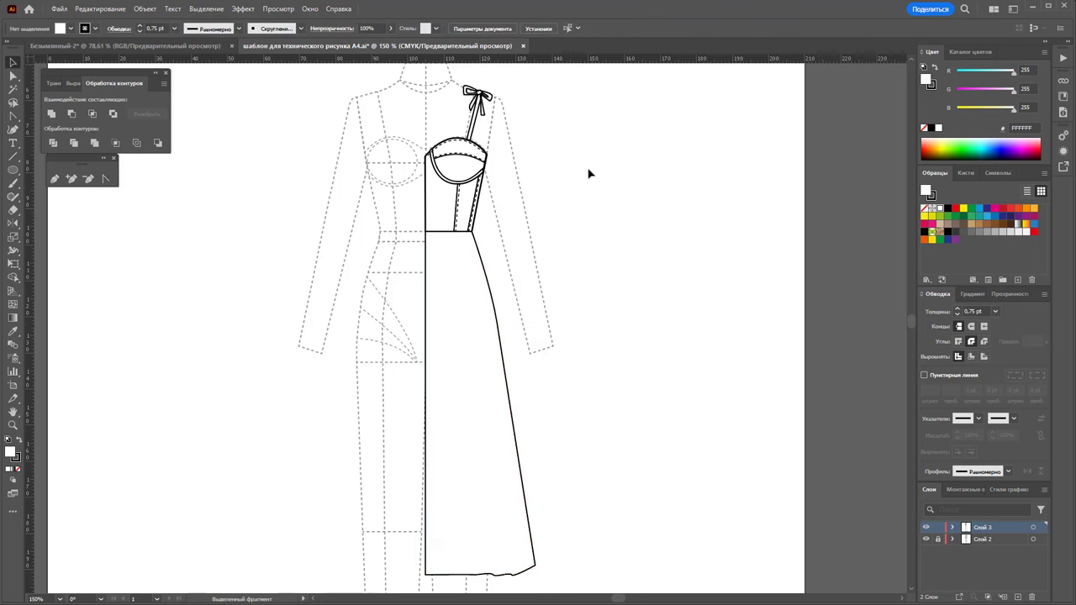
Mirror a copy of the whole half dress to the left with the Reflect tool
{"action": "key", "text": "ctrl+a"}
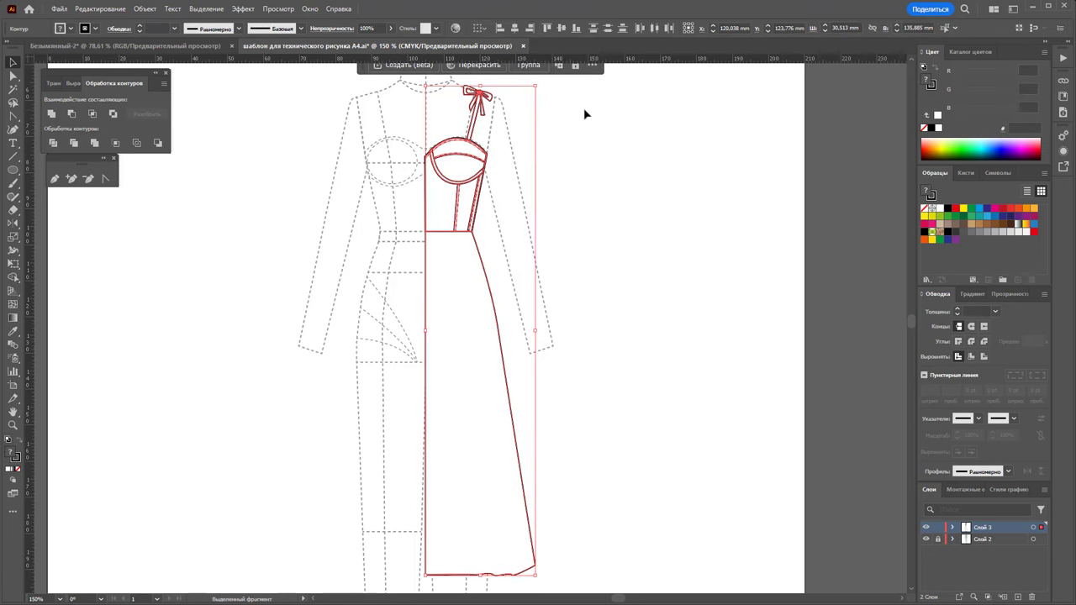
{"action": "left_click", "coordinate": [14, 227]}
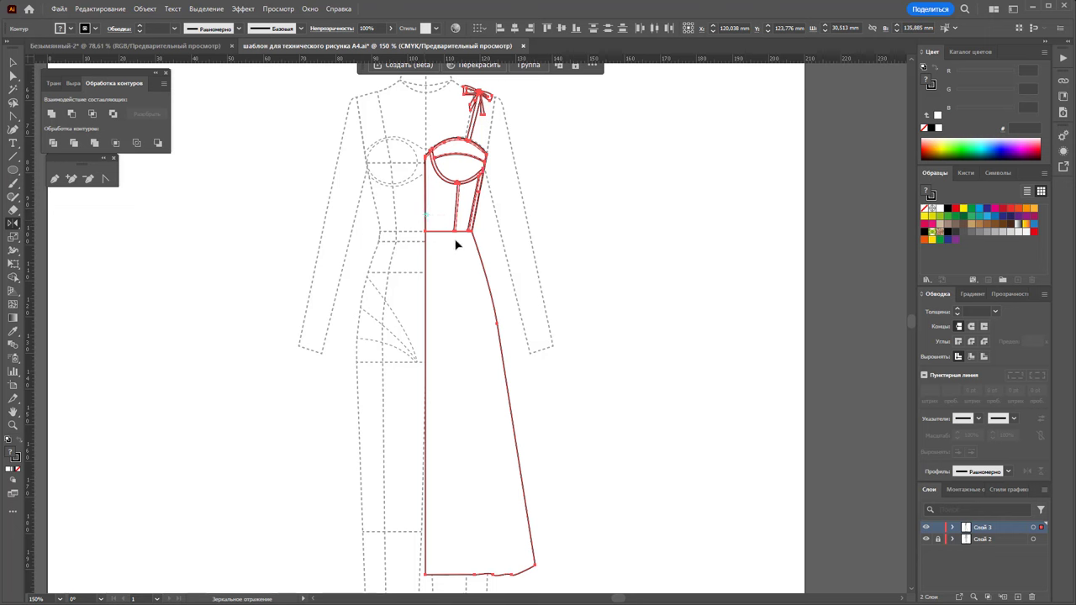
{"action": "left_click_drag", "start_coordinate": [456, 244], "coordinate": [370, 267]}
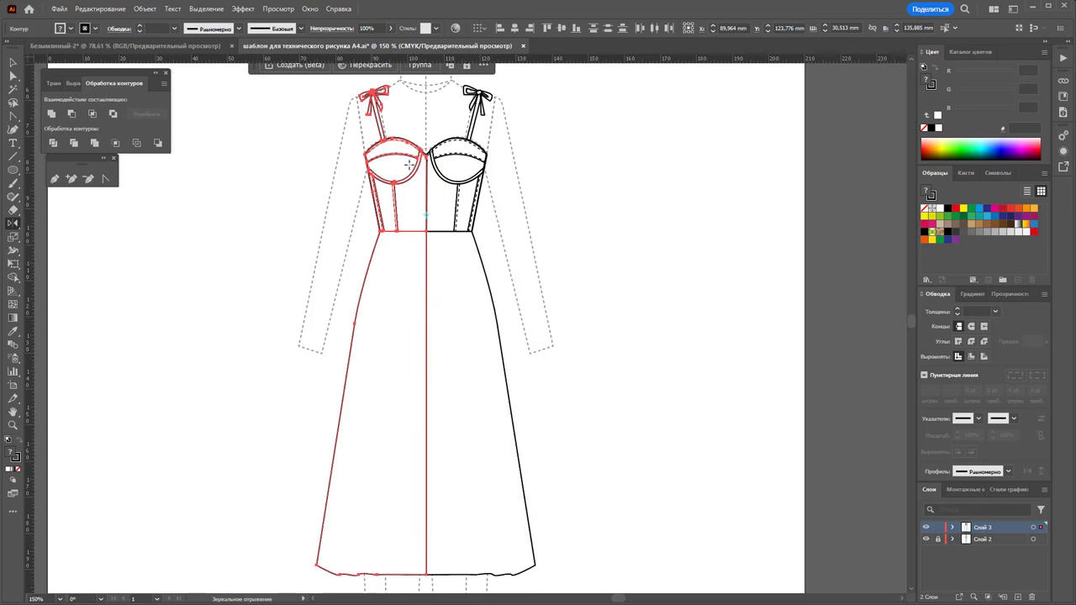
{"action": "key", "text": "ctrl+z"}
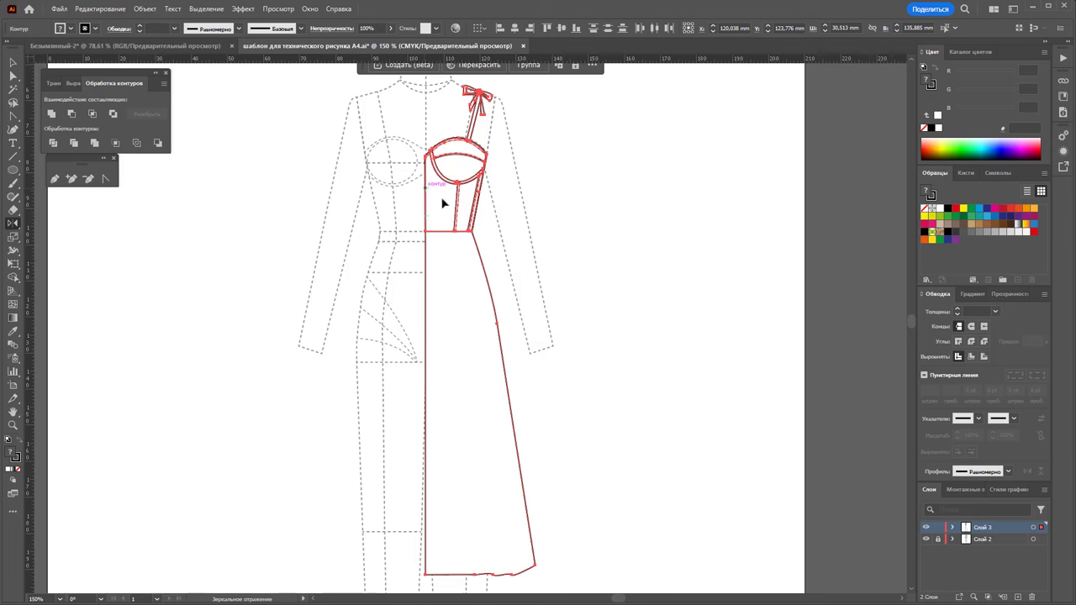
{"action": "mouse_move", "coordinate": [443, 204]}
{"action": "left_mouse_down"}
{"action": "mouse_move", "coordinate": [384, 205]}
{"action": "mouse_move", "coordinate": [413, 166]}
{"action": "left_mouse_up"}
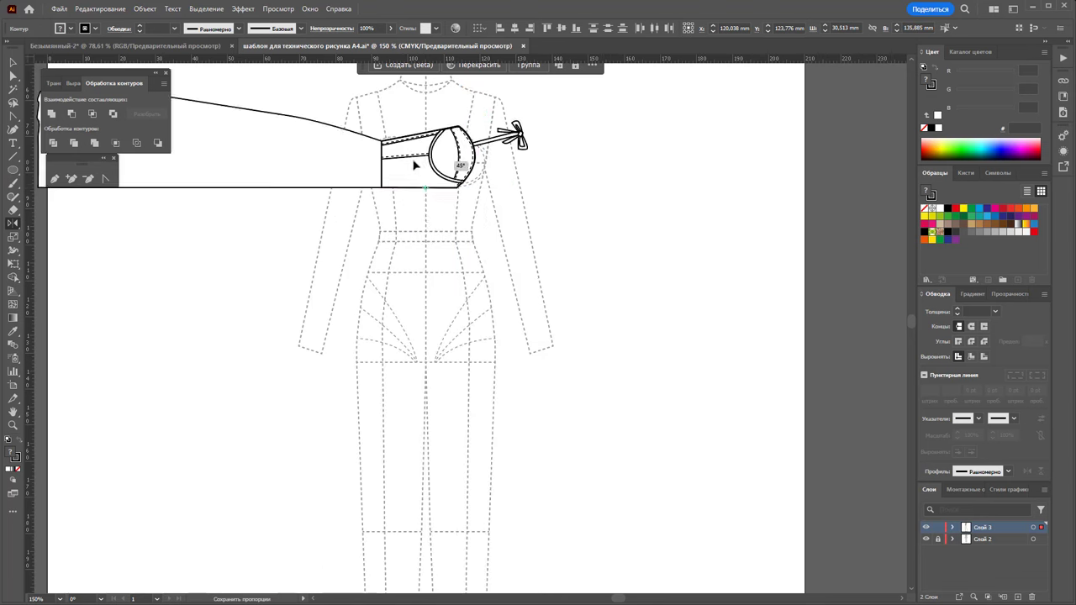
{"action": "left_click_drag", "start_coordinate": [413, 165], "coordinate": [341, 217]}
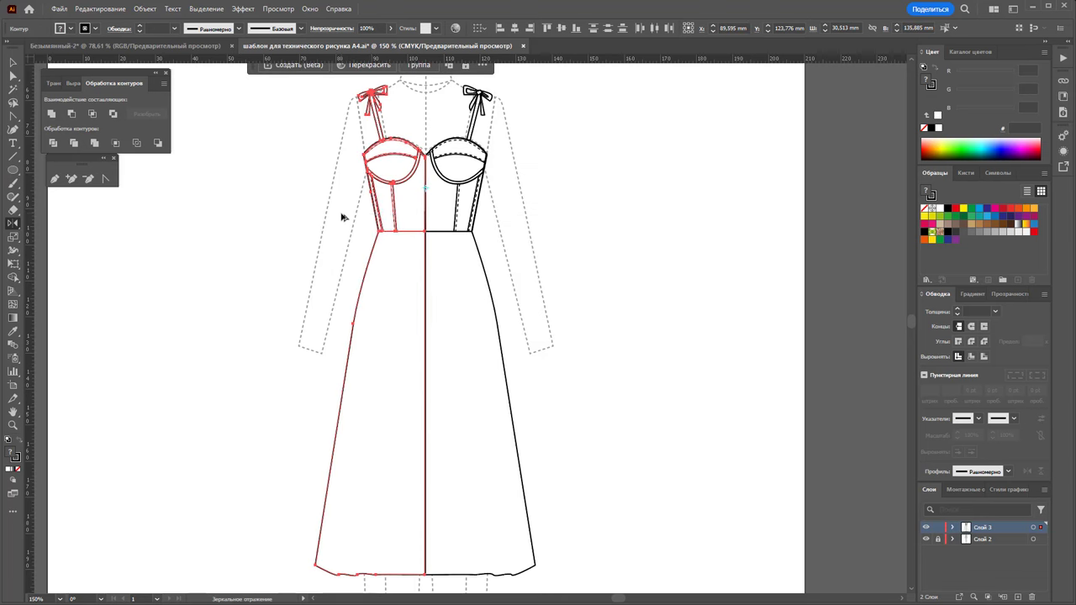
{"action": "key", "text": "v"}
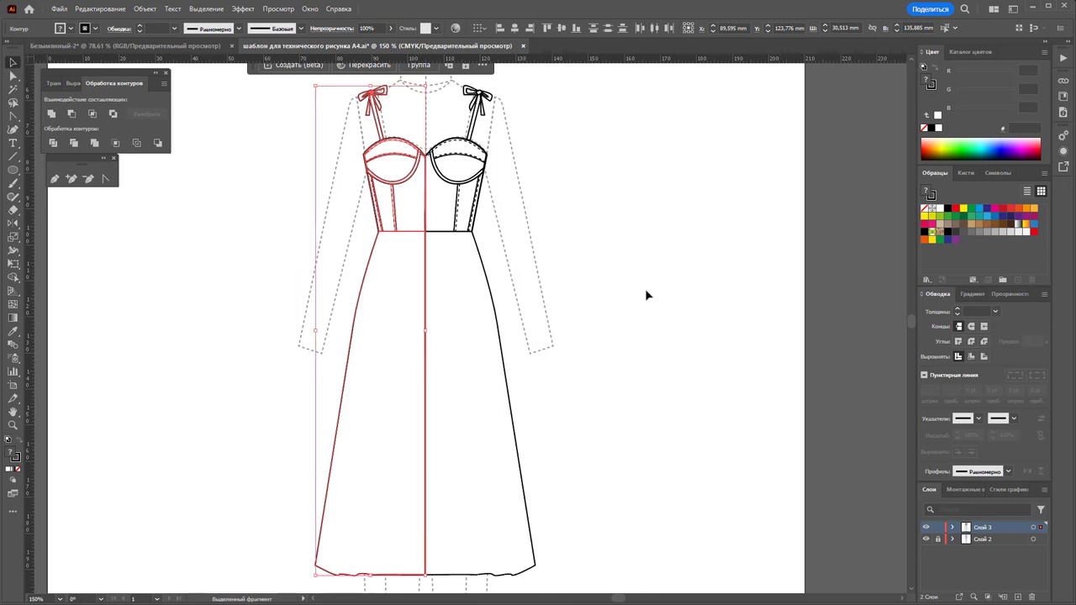
{"action": "left_click", "coordinate": [562, 400]}
Select both skirt halves and merge them into one shape
{"action": "mouse_move", "coordinate": [559, 408]}
{"action": "left_mouse_down"}
{"action": "mouse_move", "coordinate": [350, 482]}
{"action": "mouse_move", "coordinate": [345, 467]}
{"action": "left_mouse_up"}
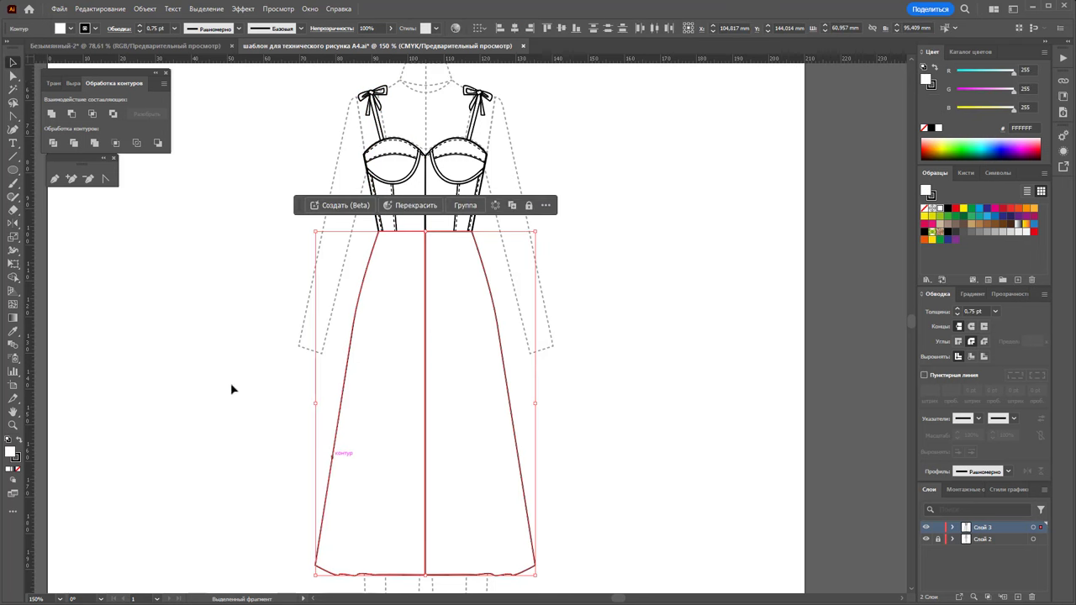
{"action": "key", "text": "ctrl+g"}
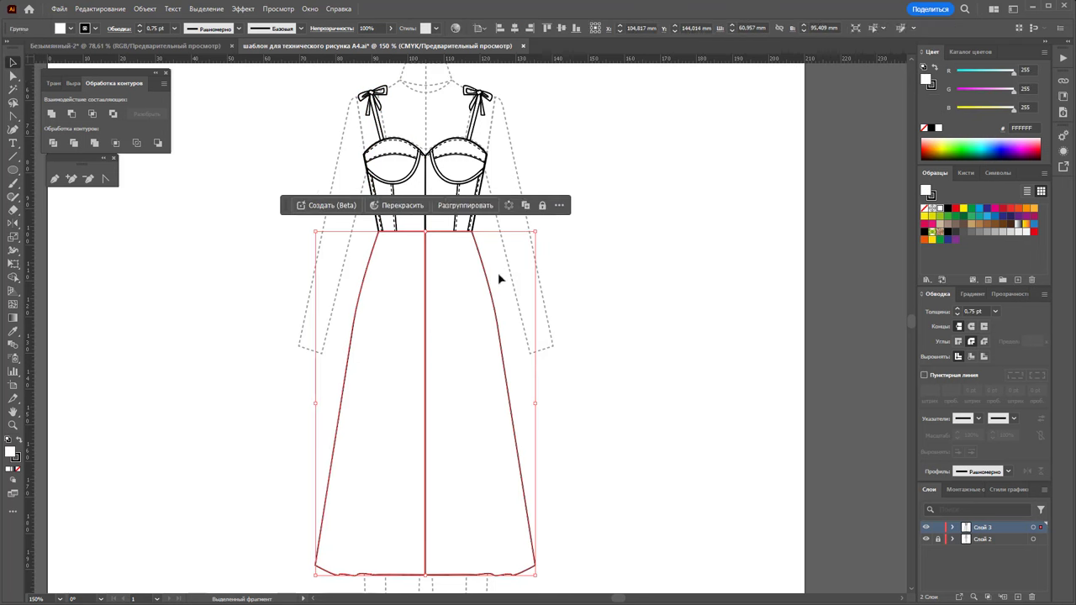
{"action": "left_click", "coordinate": [611, 306]}
{"action": "key", "text": "ctrl+z"}
{"action": "key", "text": "ctrl+z"}
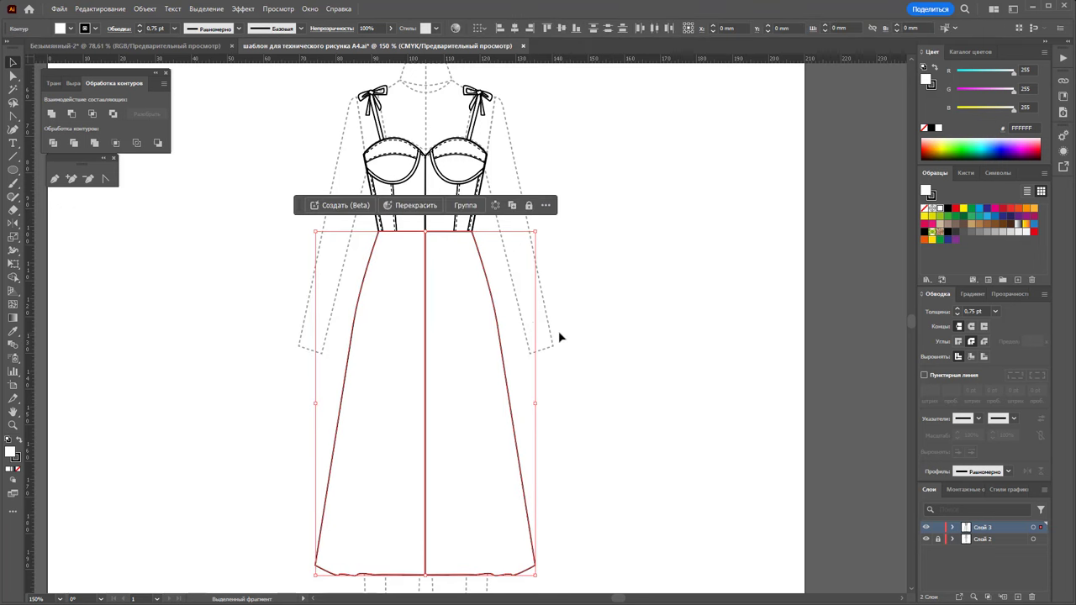
{"action": "left_click", "coordinate": [558, 337]}
{"action": "left_click_drag", "start_coordinate": [291, 71], "coordinate": [412, 542]}
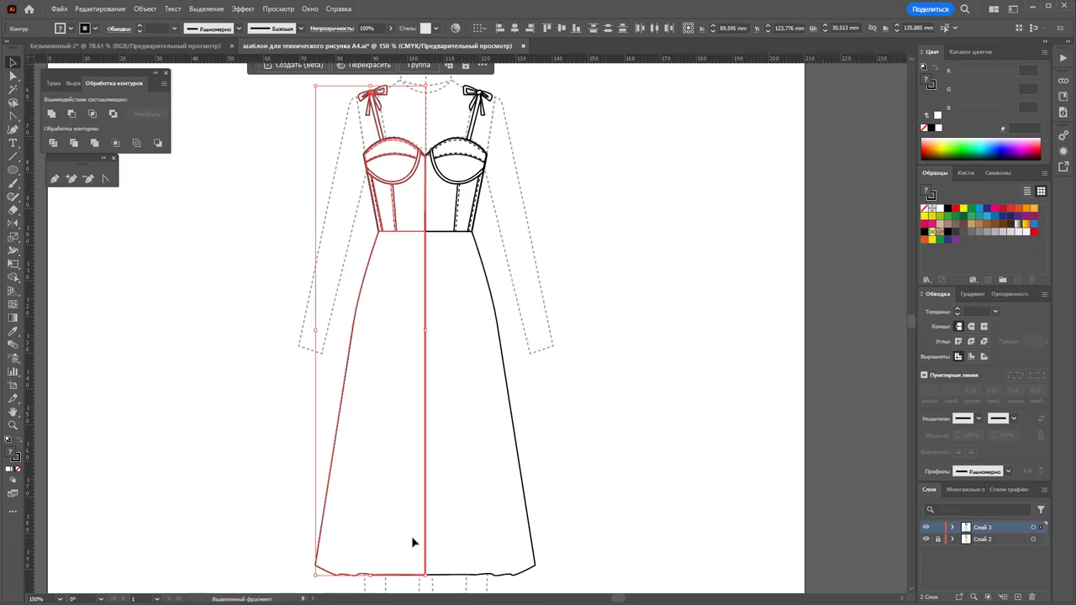
{"action": "left_click", "coordinate": [622, 506]}
{"action": "left_click_drag", "start_coordinate": [162, 318], "coordinate": [612, 518]}
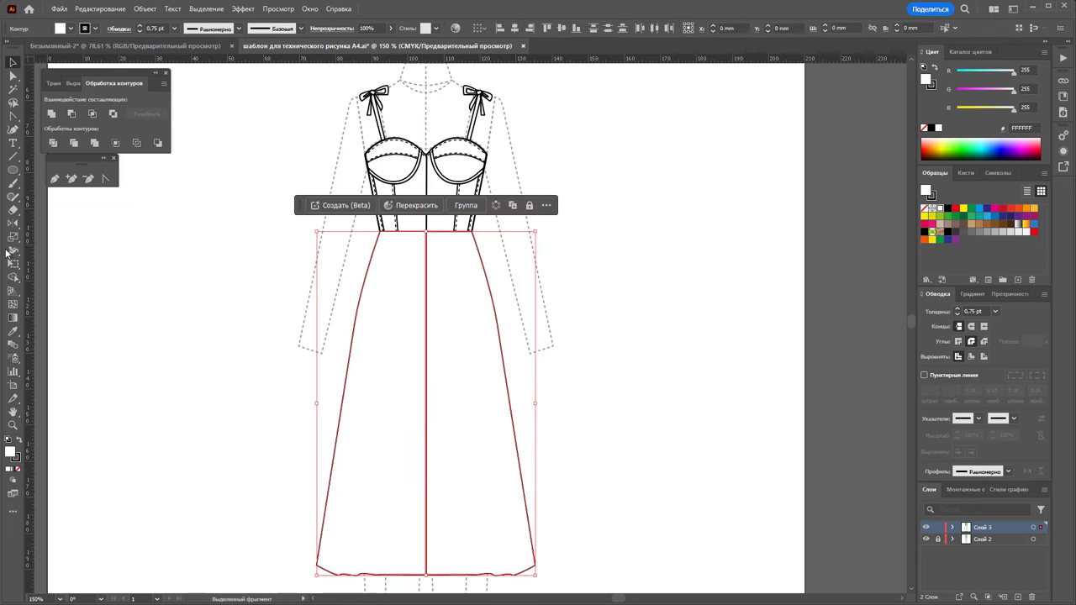
{"action": "left_click", "coordinate": [52, 113]}
Unite the left and right bodice halves into one shape with Pathfinder
{"action": "left_click", "coordinate": [611, 327]}
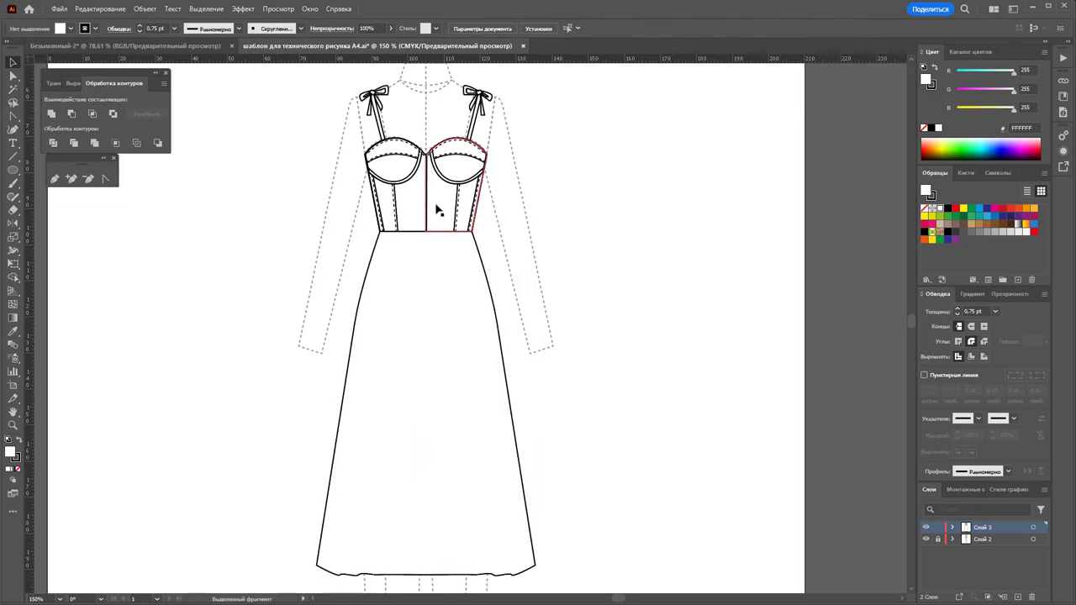
{"action": "left_click", "coordinate": [437, 211]}
{"action": "left_click", "coordinate": [392, 243]}
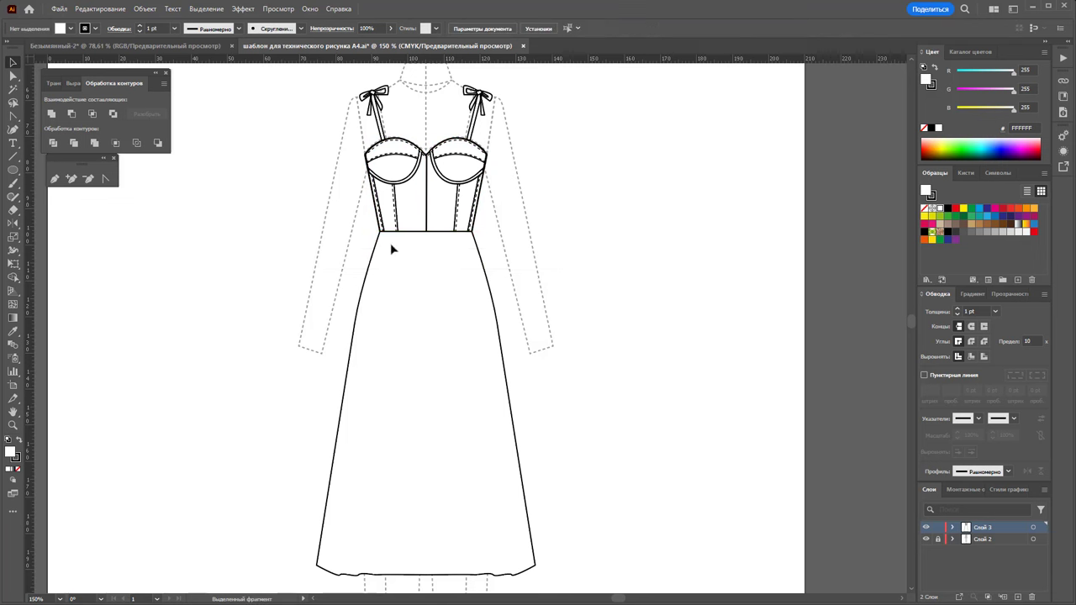
{"action": "left_click", "coordinate": [432, 227]}
{"action": "left_click", "coordinate": [416, 214], "text": "shift"}
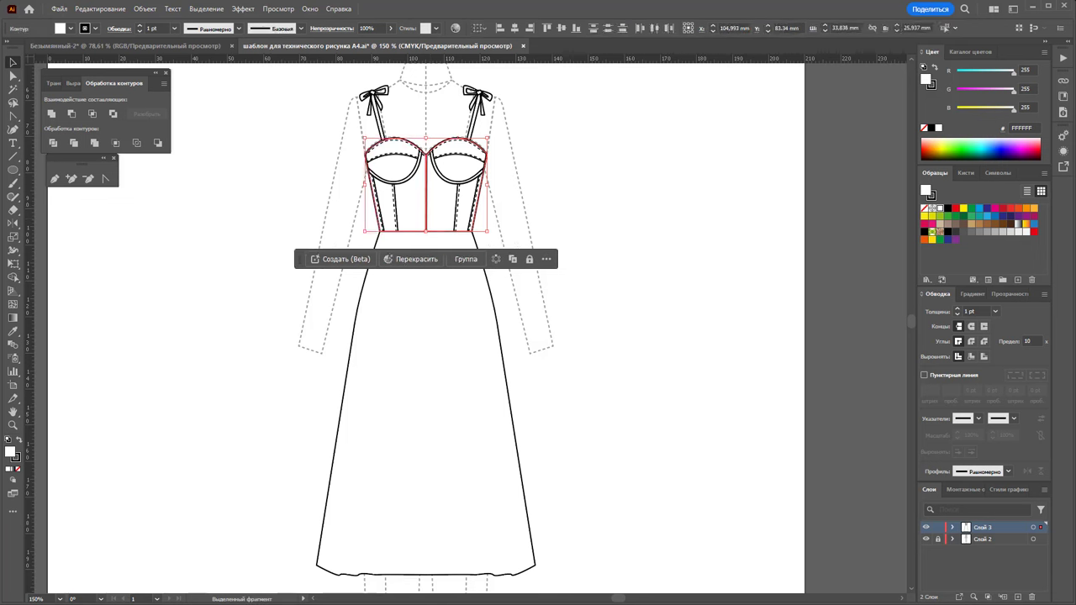
{"action": "left_click", "coordinate": [52, 115]}
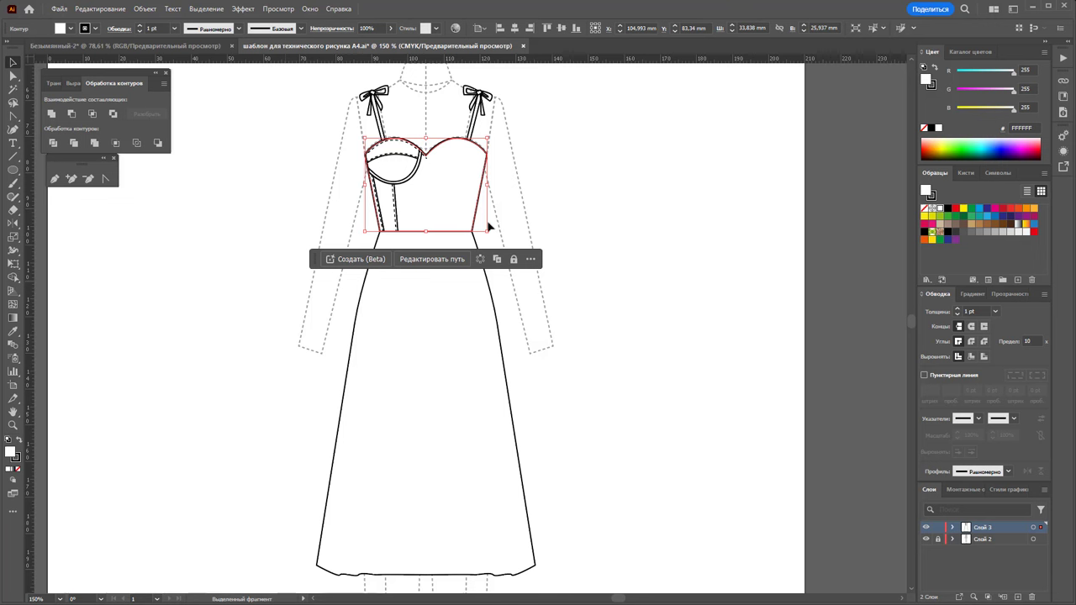
{"action": "left_click", "coordinate": [514, 214]}
{"action": "left_click", "coordinate": [451, 159]}
{"action": "left_click", "coordinate": [605, 223]}
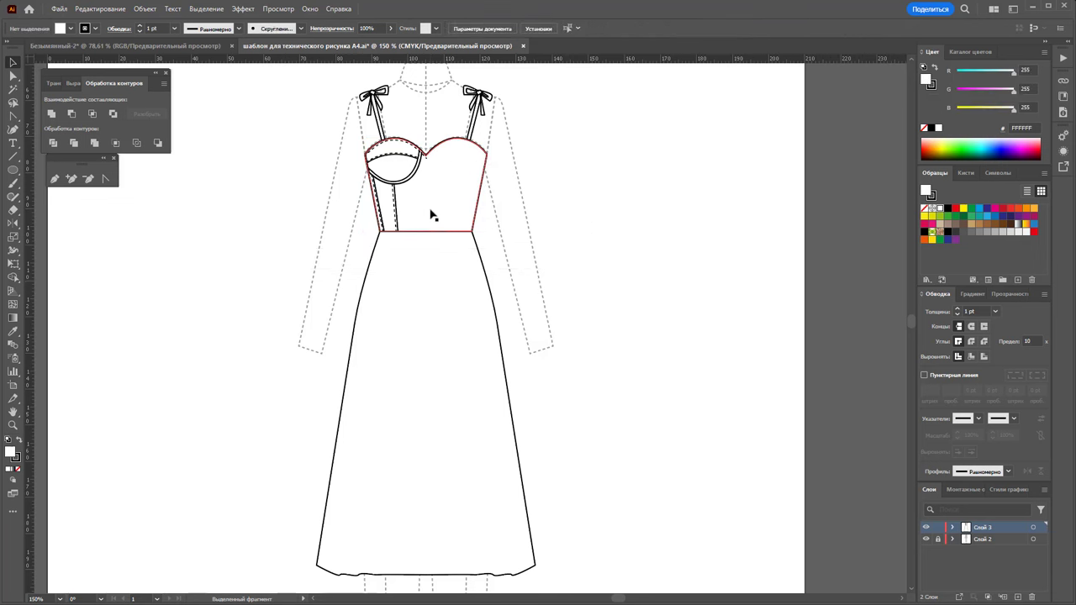
Send the merged bodice to the back and create a new layer, Слой 4
{"action": "left_click", "coordinate": [431, 215]}
{"action": "right_click", "coordinate": [431, 214]}
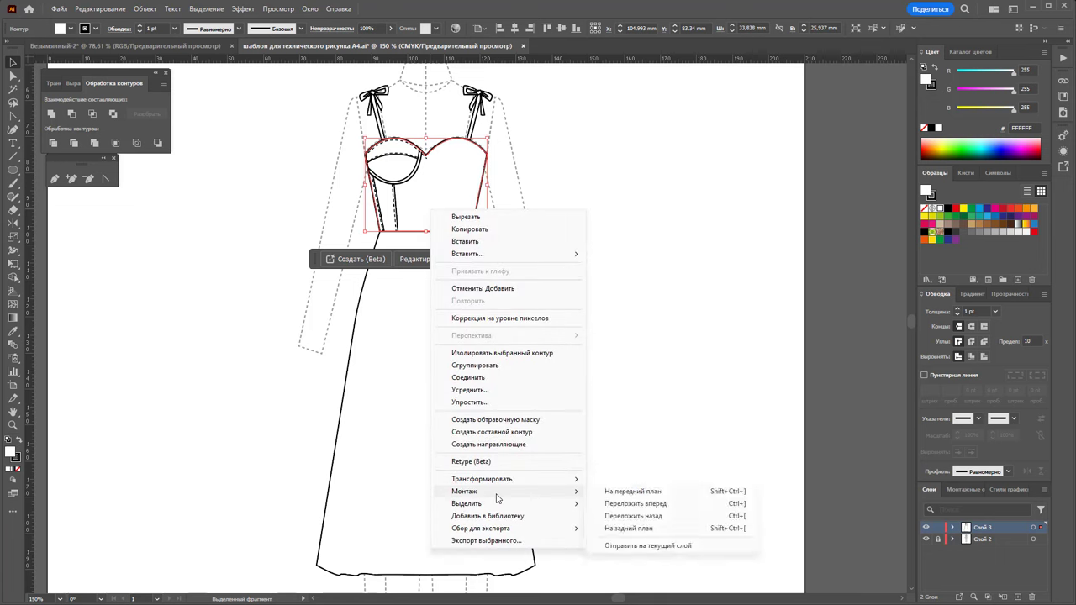
{"action": "left_click", "coordinate": [628, 528]}
{"action": "left_click", "coordinate": [626, 465]}
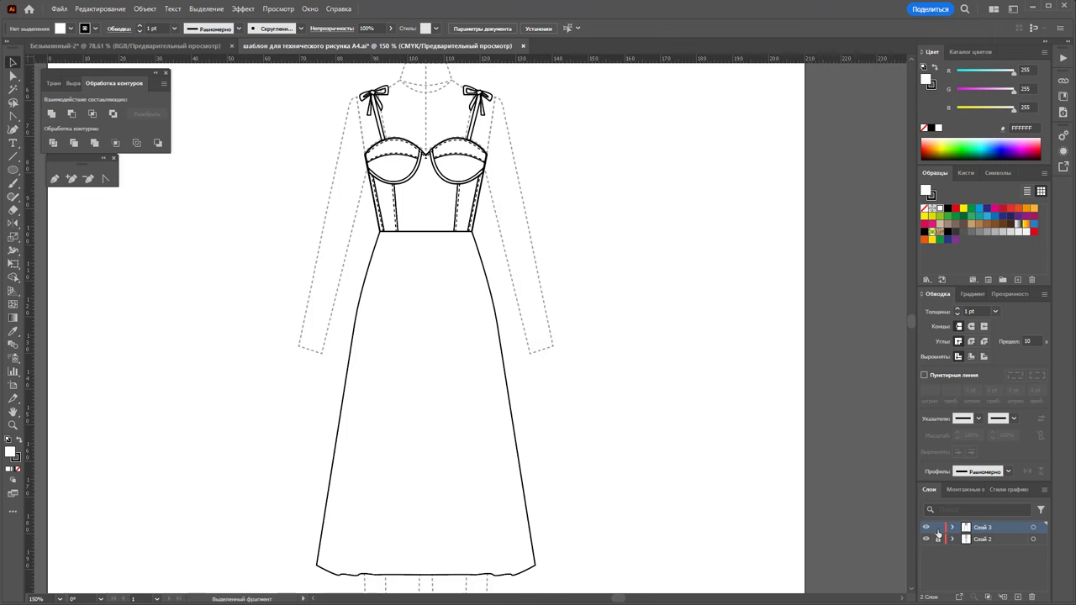
{"action": "left_click", "coordinate": [1017, 598]}
{"action": "left_click", "coordinate": [55, 178]}
Draw a closed right skirt panel from the waist corner, flaring to a wavy hem, back up the centre line
{"action": "scroll", "coordinate": [563, 288], "scroll_direction": "down", "scroll_amount": 2}
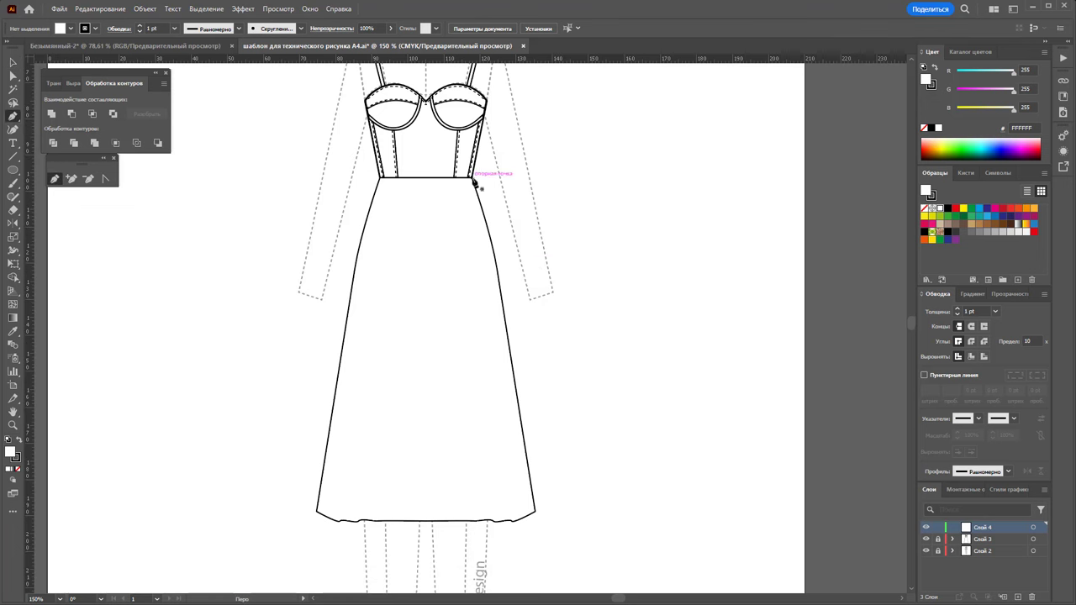
{"action": "left_click", "coordinate": [474, 180]}
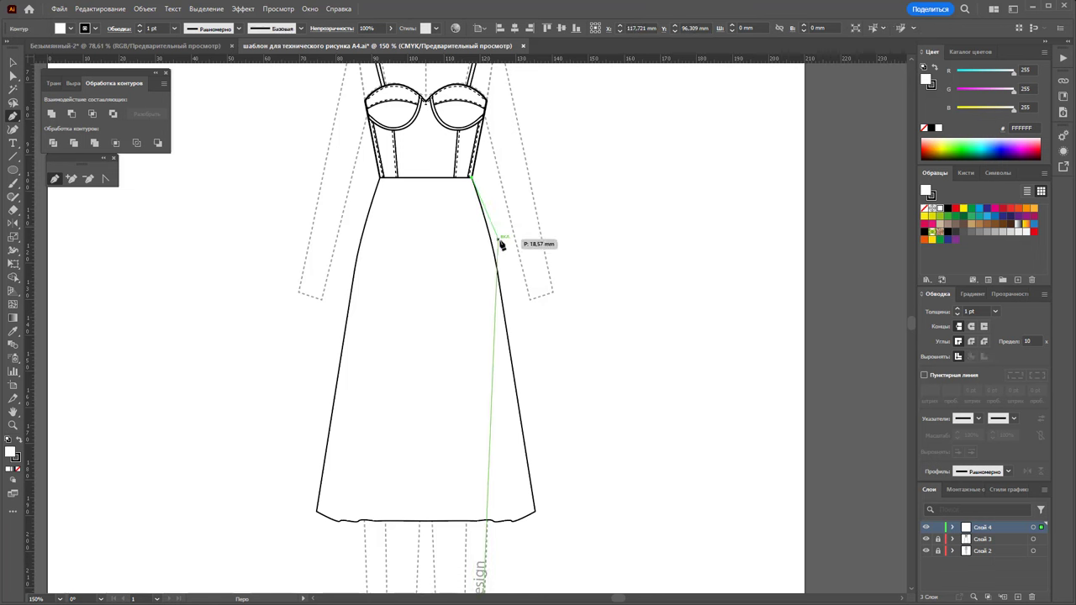
{"action": "left_click_drag", "start_coordinate": [516, 284], "coordinate": [536, 360]}
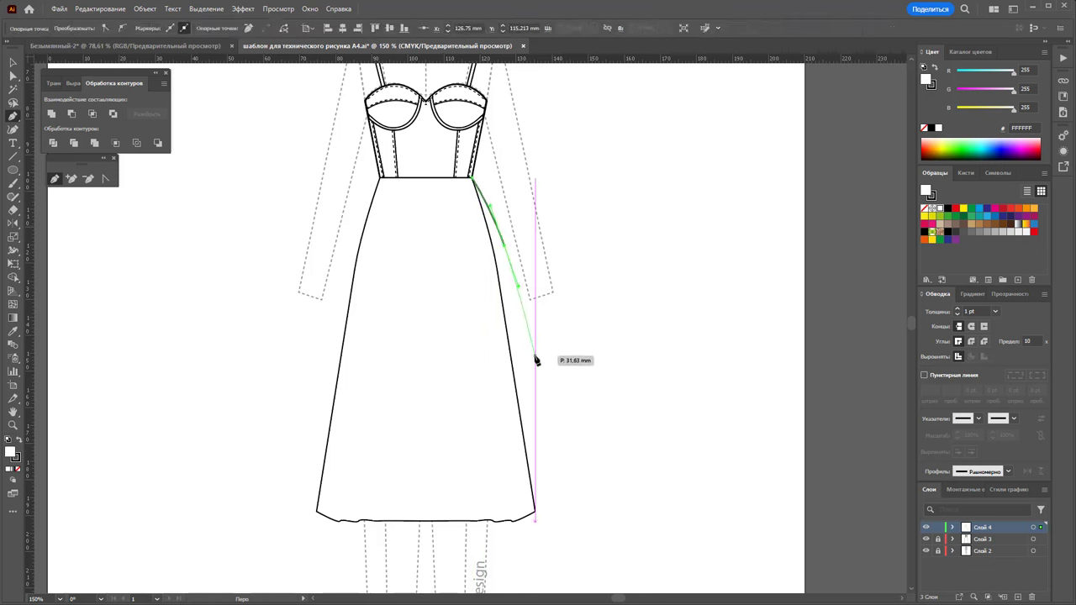
{"action": "mouse_move", "coordinate": [536, 360]}
{"action": "left_mouse_down"}
{"action": "mouse_move", "coordinate": [568, 533]}
{"action": "mouse_move", "coordinate": [437, 550]}
{"action": "left_mouse_up"}
{"action": "left_click", "coordinate": [420, 543]}
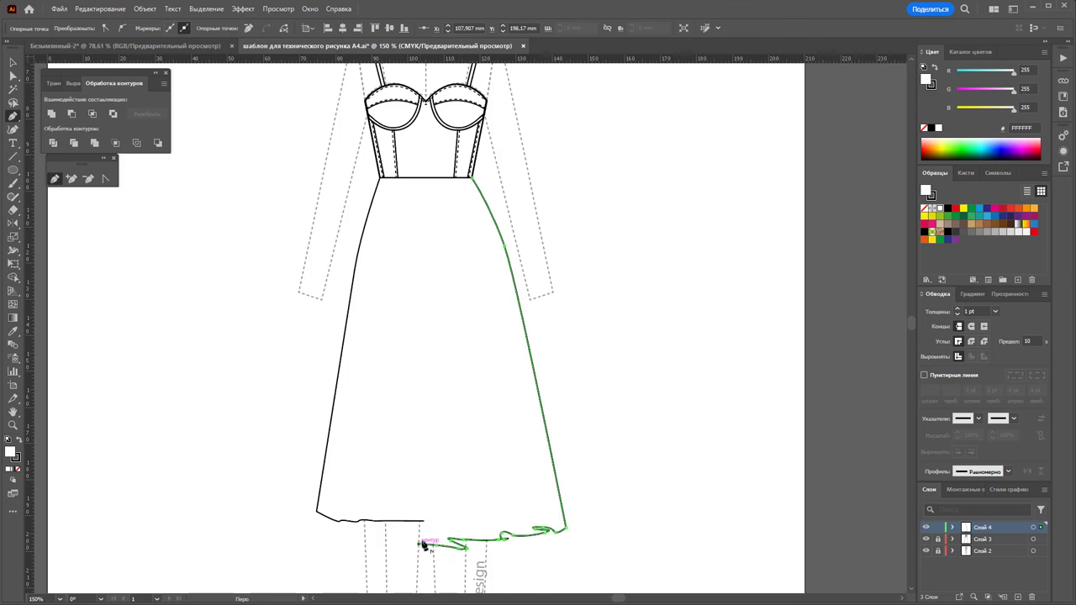
{"action": "left_click", "coordinate": [436, 183], "text": "shift"}
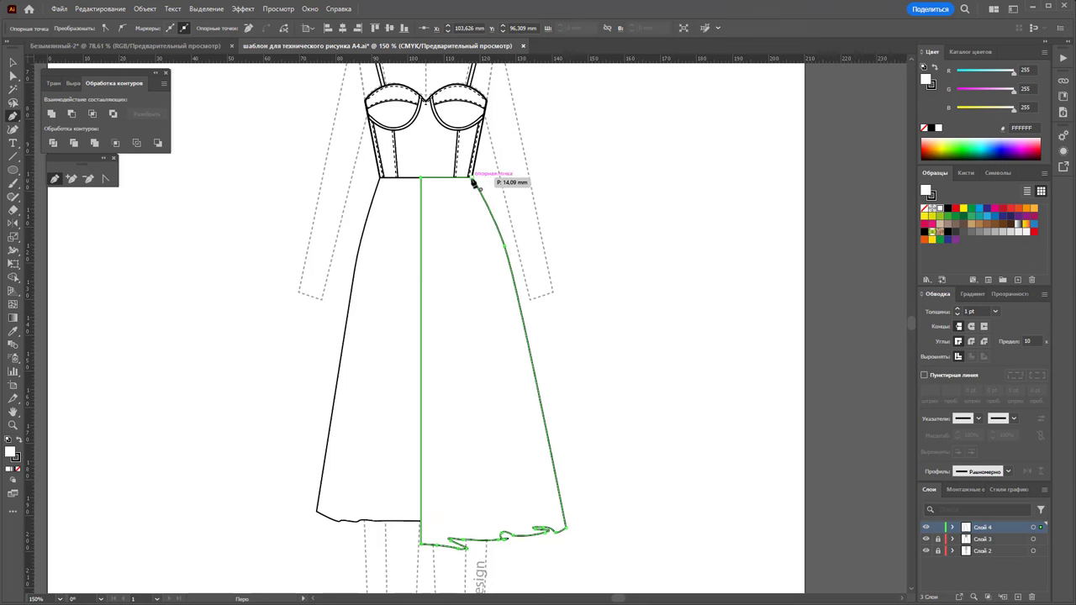
{"action": "left_click", "coordinate": [474, 179]}
Narrow the right skirt half so its edge meets the centre line
{"action": "key", "text": "v"}
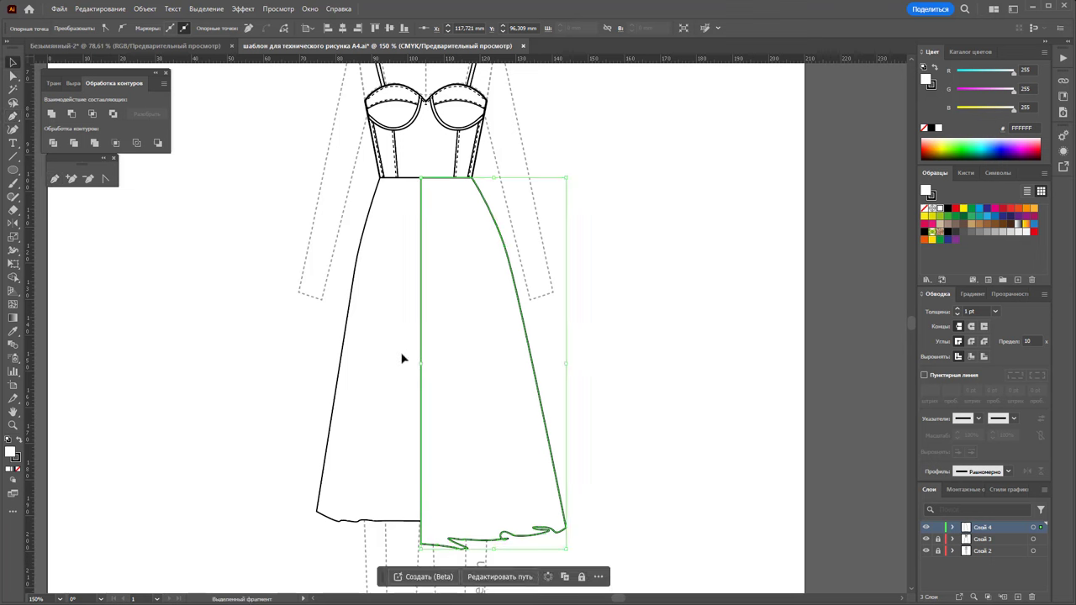
{"action": "left_click_drag", "start_coordinate": [424, 368], "coordinate": [428, 365]}
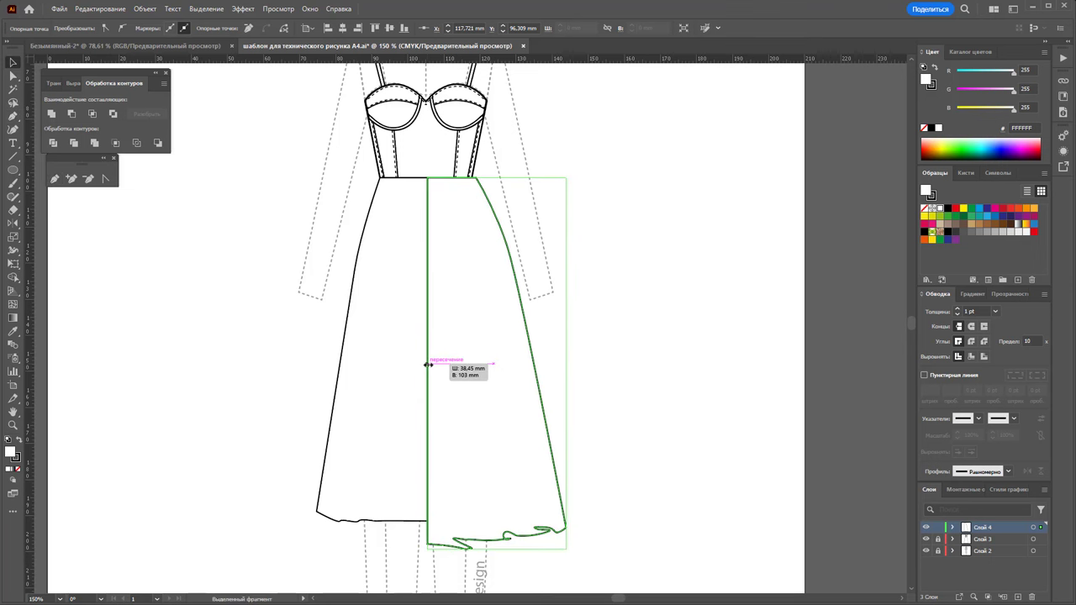
{"action": "left_click", "coordinate": [599, 494]}
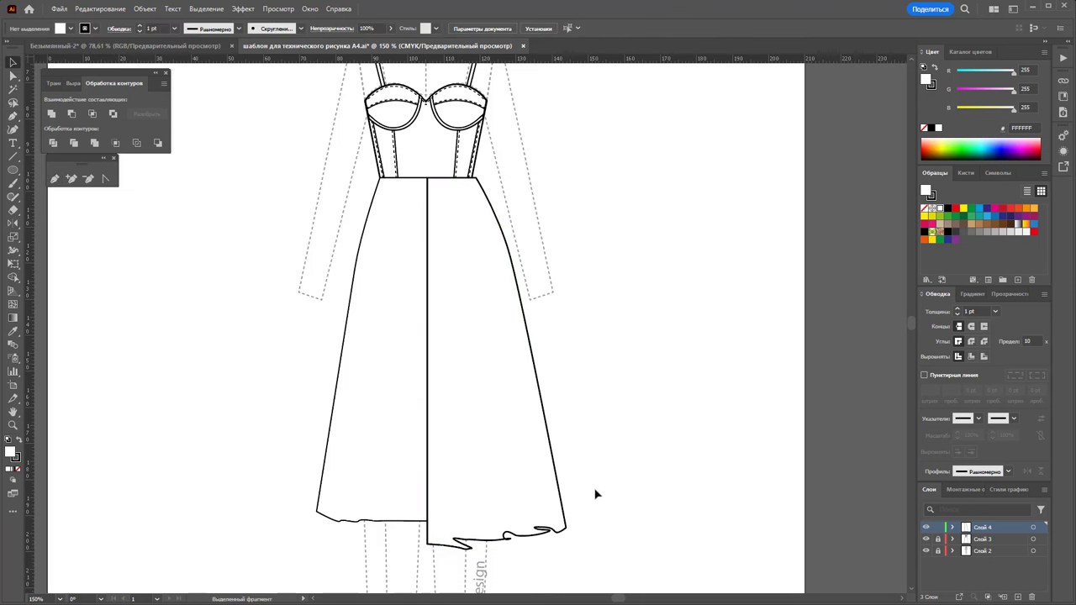
Reflect a copy of the right skirt half across the centre line to the left
{"action": "left_click", "coordinate": [529, 428]}
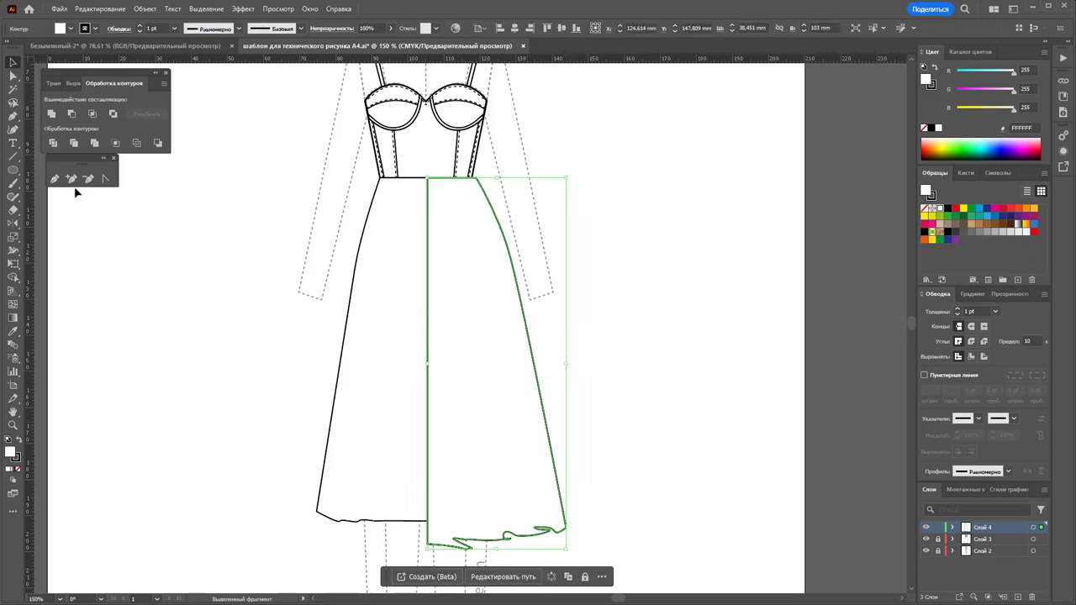
{"action": "left_click", "coordinate": [462, 325]}
{"action": "left_click", "coordinate": [13, 222]}
{"action": "left_click", "coordinate": [427, 318]}
{"action": "left_click_drag", "start_coordinate": [432, 307], "coordinate": [321, 241]}
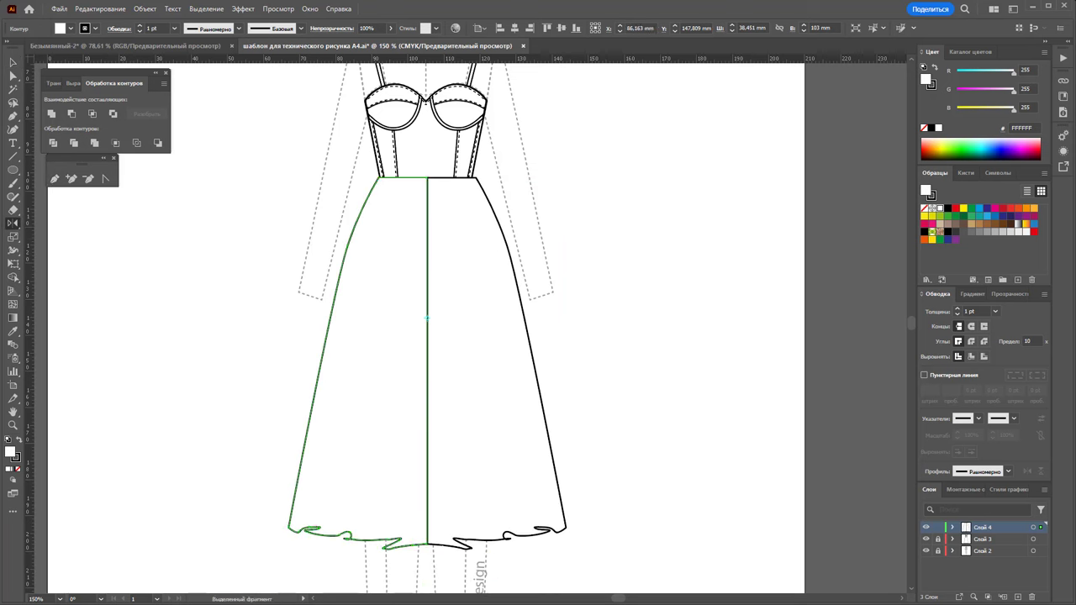
Check the right skirt half's anchor points with Direct Selection
{"action": "key", "text": "v"}
{"action": "left_click", "coordinate": [497, 322]}
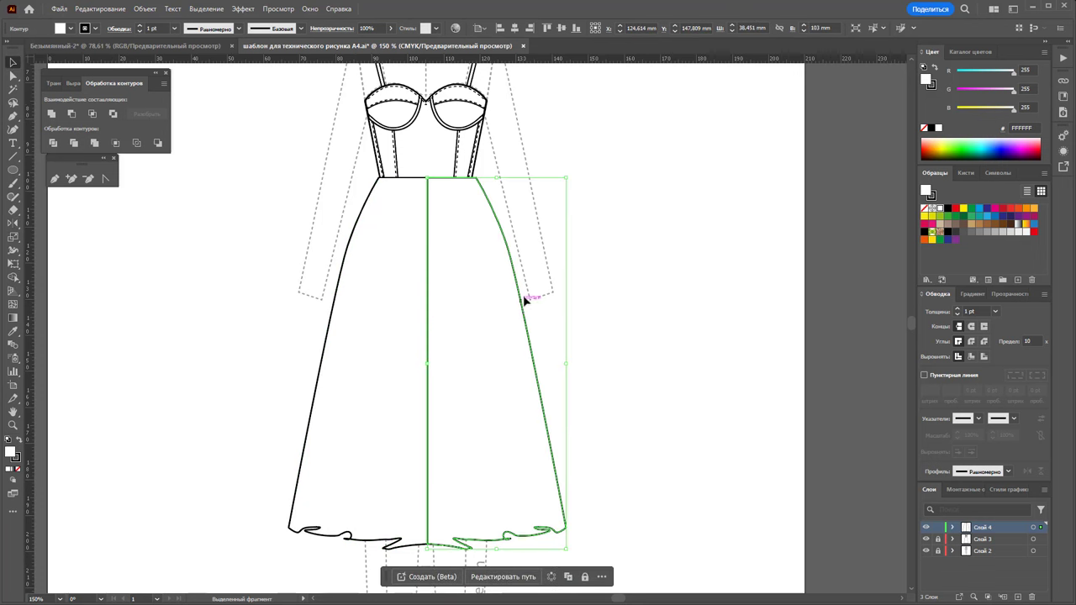
{"action": "left_click_drag", "start_coordinate": [568, 363], "coordinate": [565, 362]}
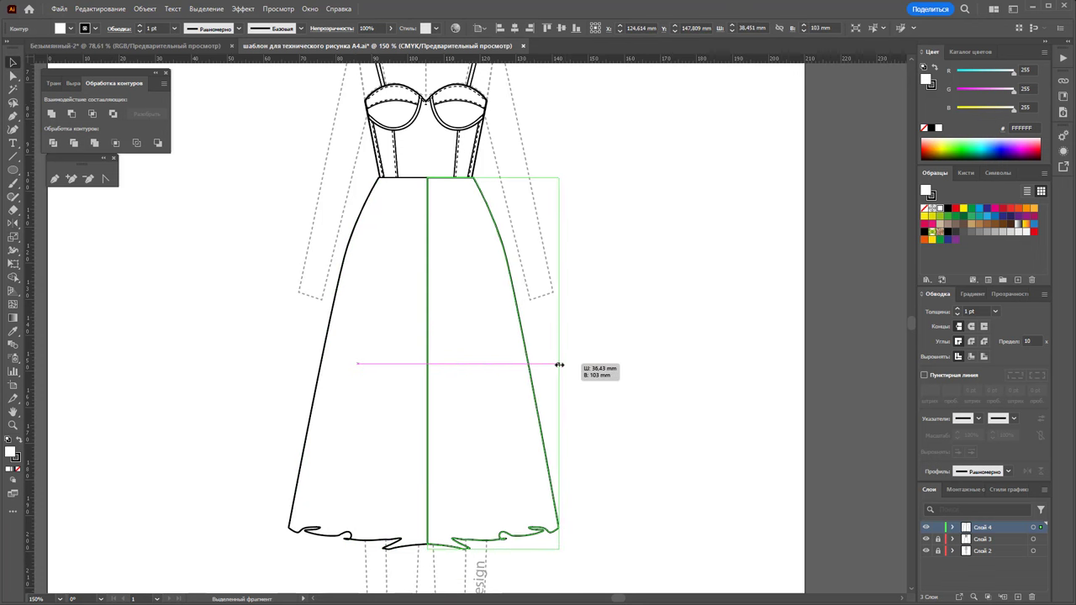
{"action": "key", "text": "a"}
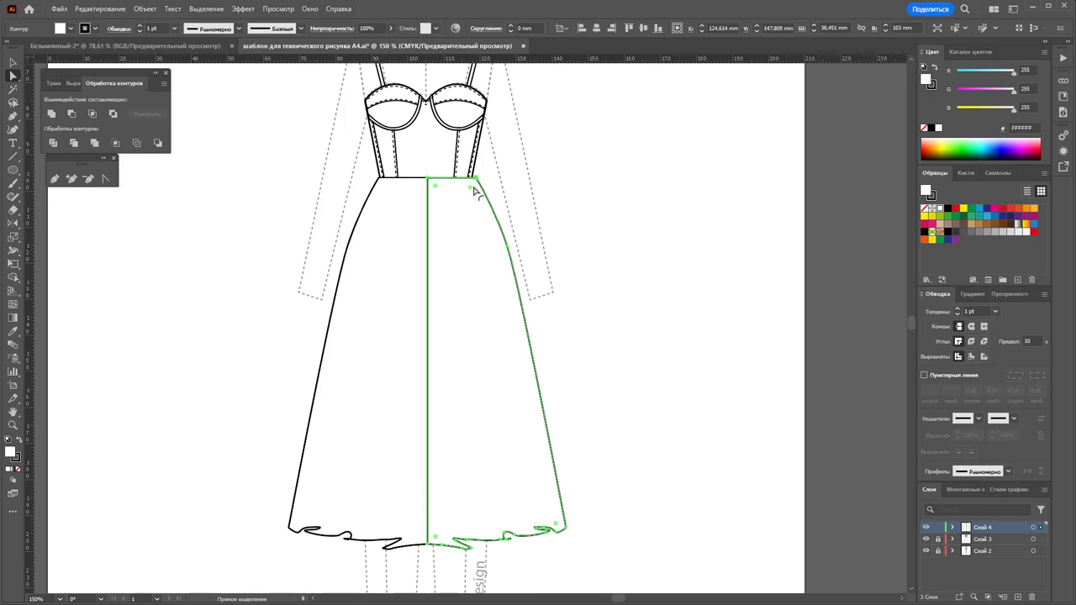
{"action": "left_click", "coordinate": [480, 181]}
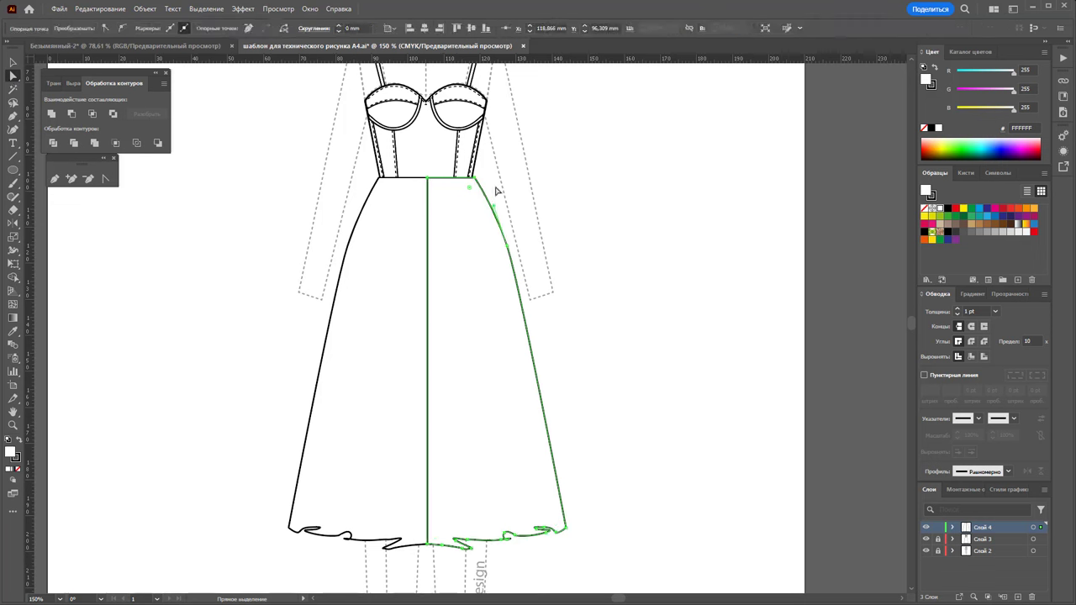
Check the left half's anchors, then unite both skirt halves into one shape
{"action": "left_click", "coordinate": [382, 179]}
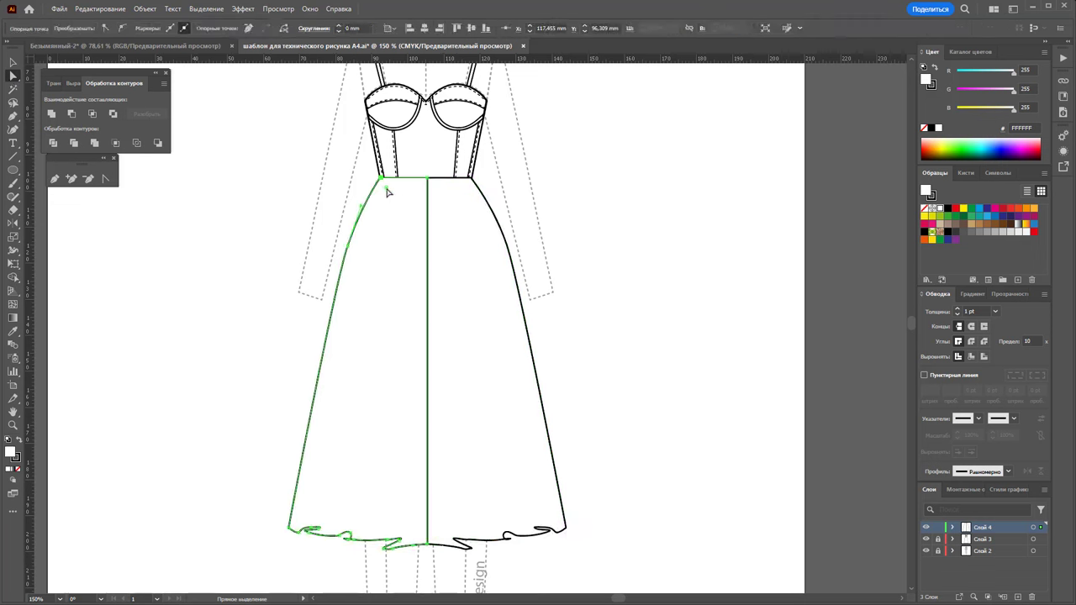
{"action": "key", "text": "v"}
{"action": "left_click", "coordinate": [614, 442]}
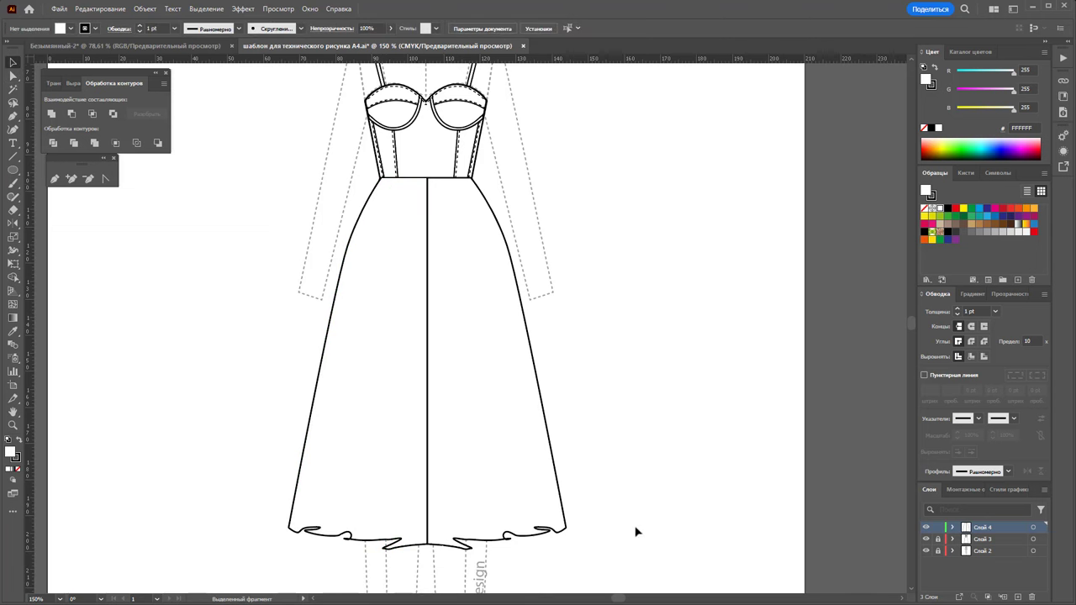
{"action": "left_click_drag", "start_coordinate": [637, 532], "coordinate": [341, 428]}
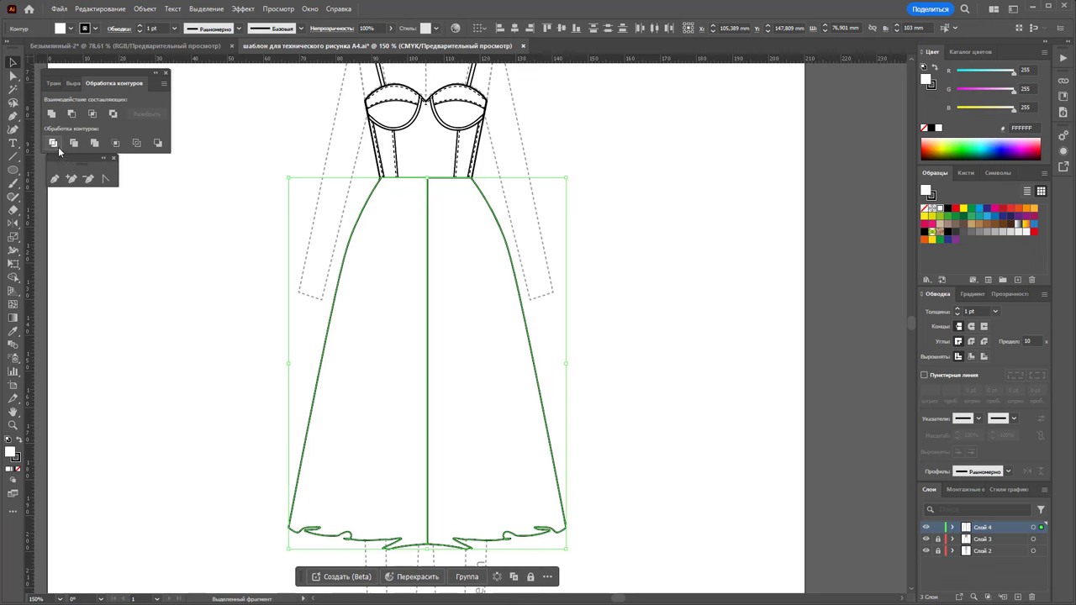
{"action": "left_click", "coordinate": [50, 114]}
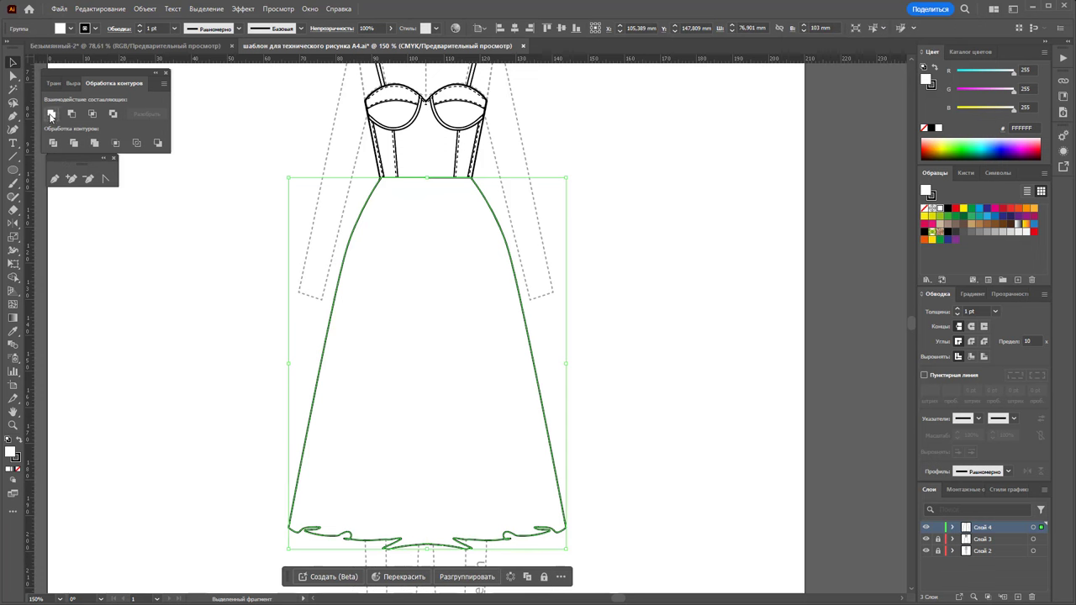
{"action": "left_click", "coordinate": [592, 293]}
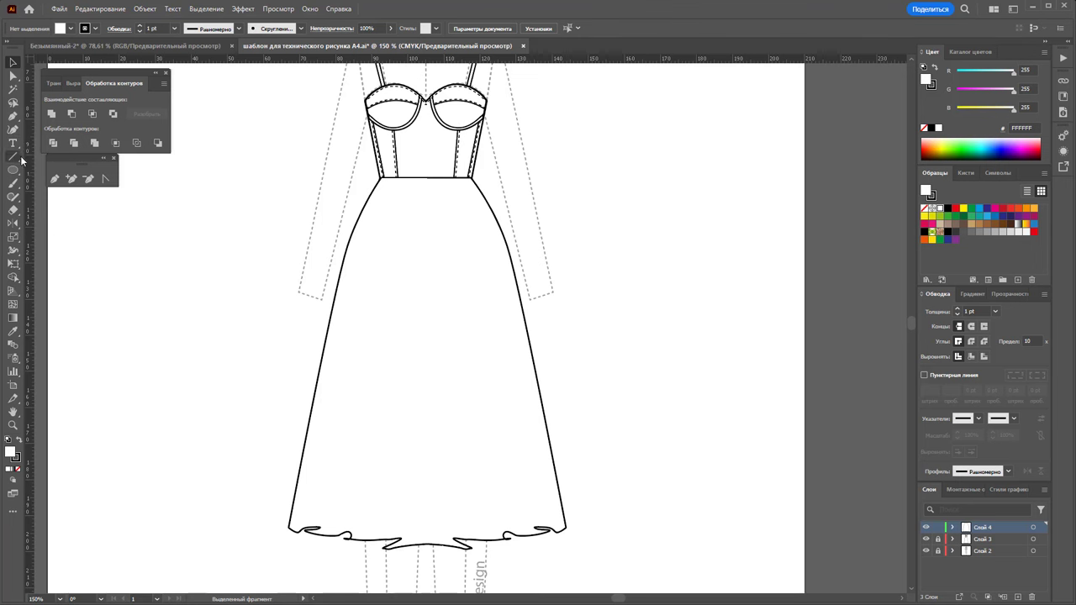
Delete the surplus anchor points along the centre of the wavy hem
{"action": "left_click", "coordinate": [88, 178]}
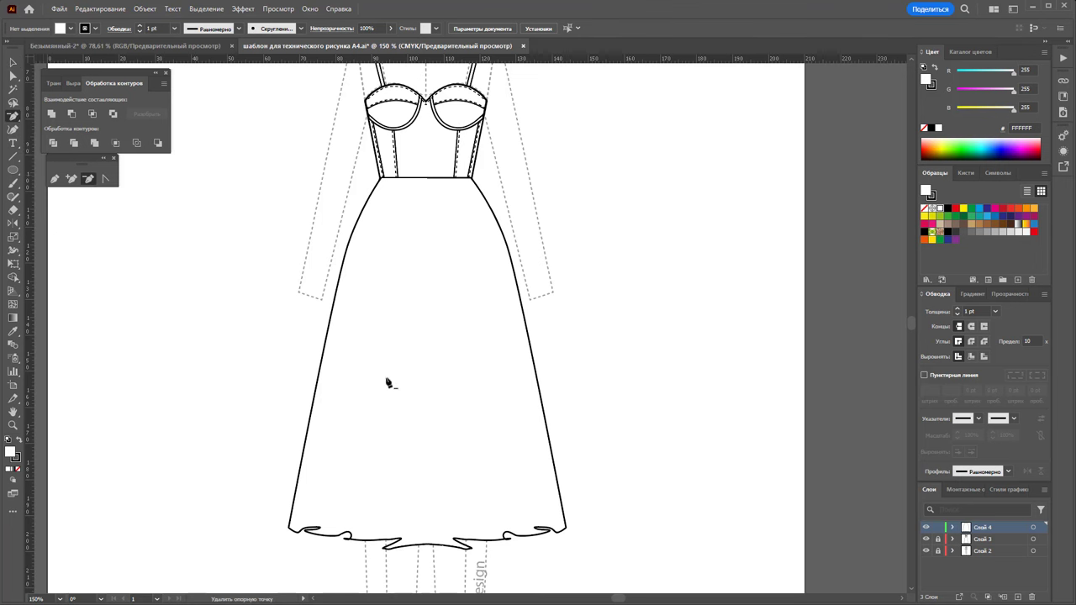
{"action": "scroll", "coordinate": [382, 403], "scroll_direction": "down", "scroll_amount": 1}
{"action": "left_click_drag", "start_coordinate": [389, 511], "coordinate": [463, 513]}
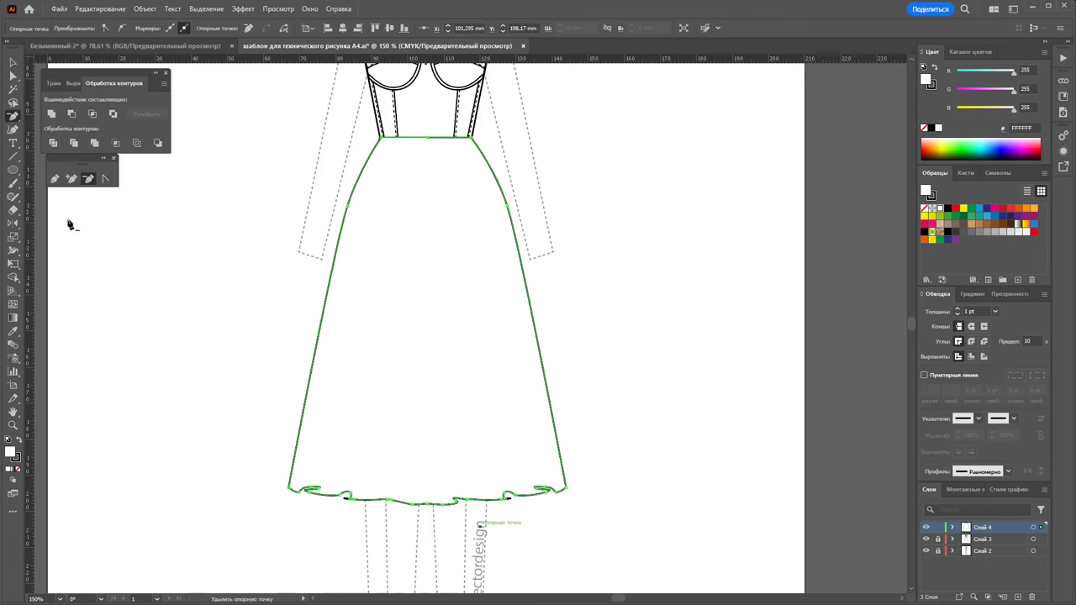
{"action": "left_click", "coordinate": [13, 62]}
{"action": "left_click", "coordinate": [137, 278]}
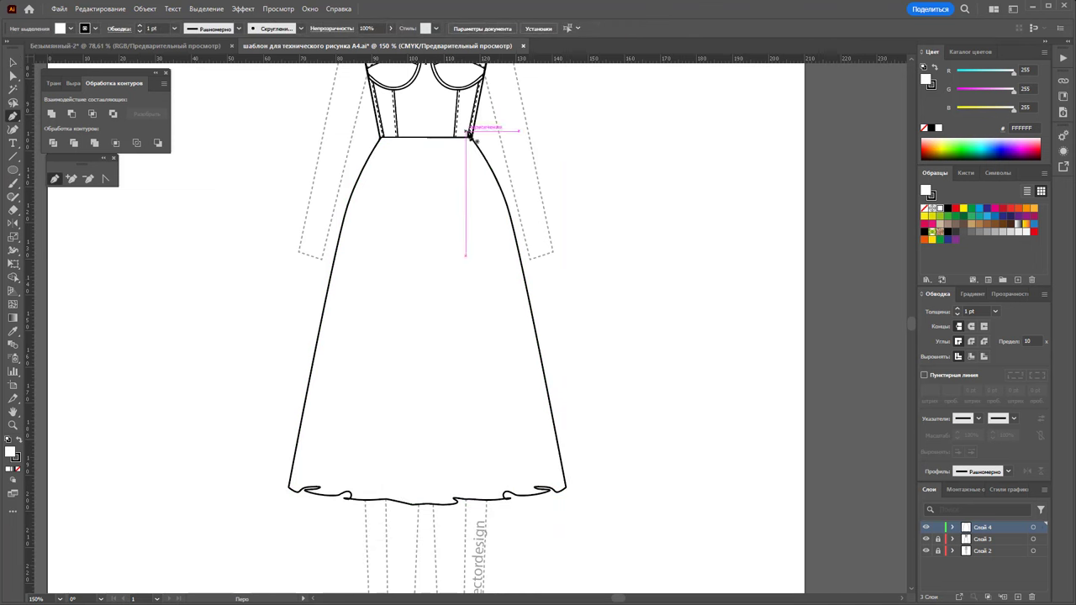
Draw two curved drape lines rising from the hem to near the waist
{"action": "left_click", "coordinate": [500, 246]}
{"action": "key", "text": "ctrl+z"}
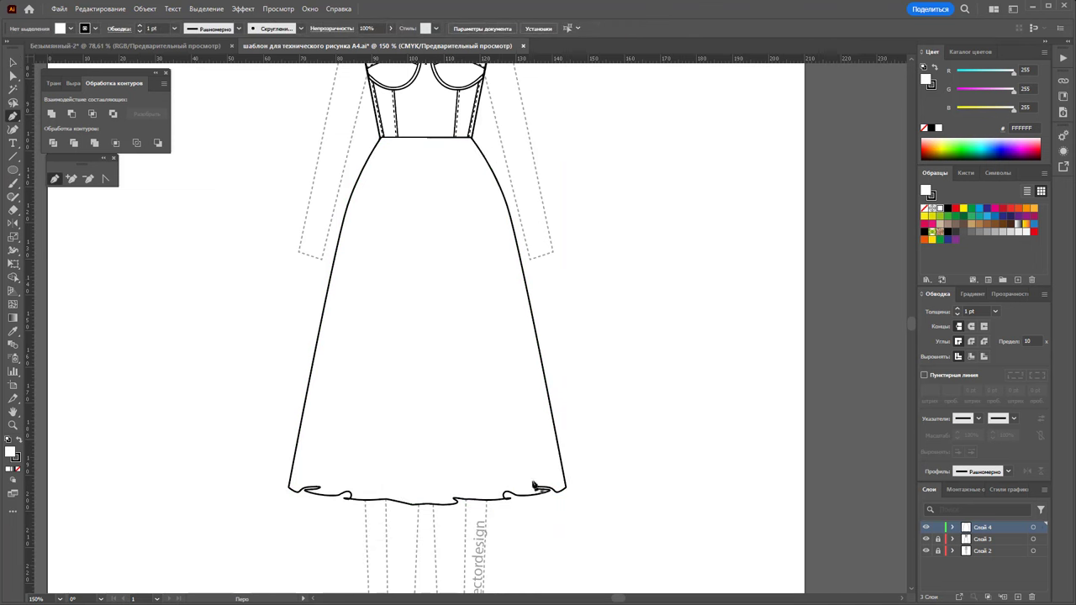
{"action": "left_click", "coordinate": [536, 488]}
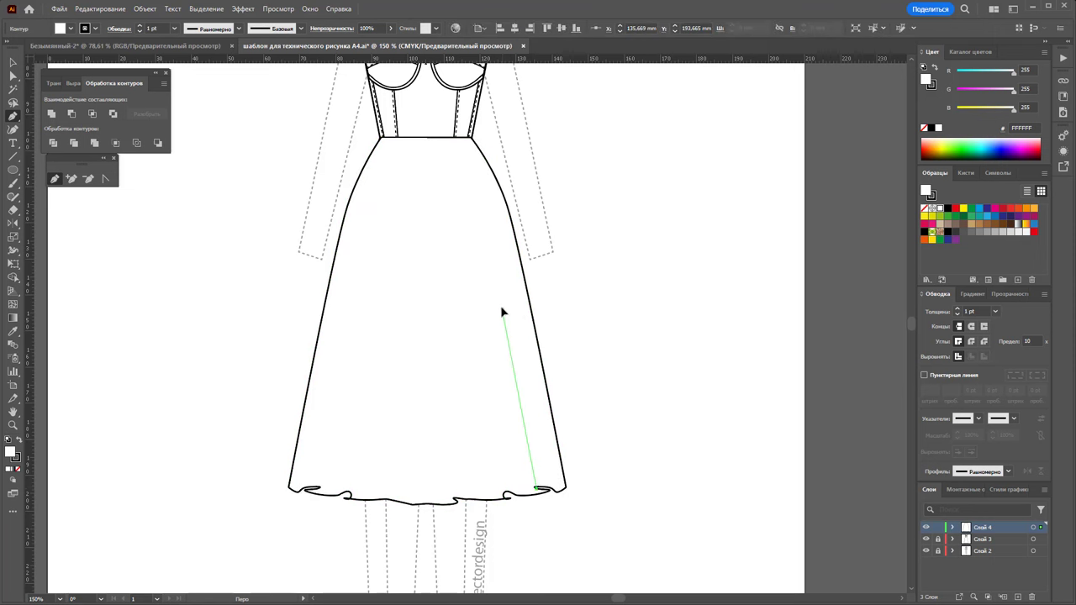
{"action": "left_click_drag", "start_coordinate": [501, 313], "coordinate": [492, 267]}
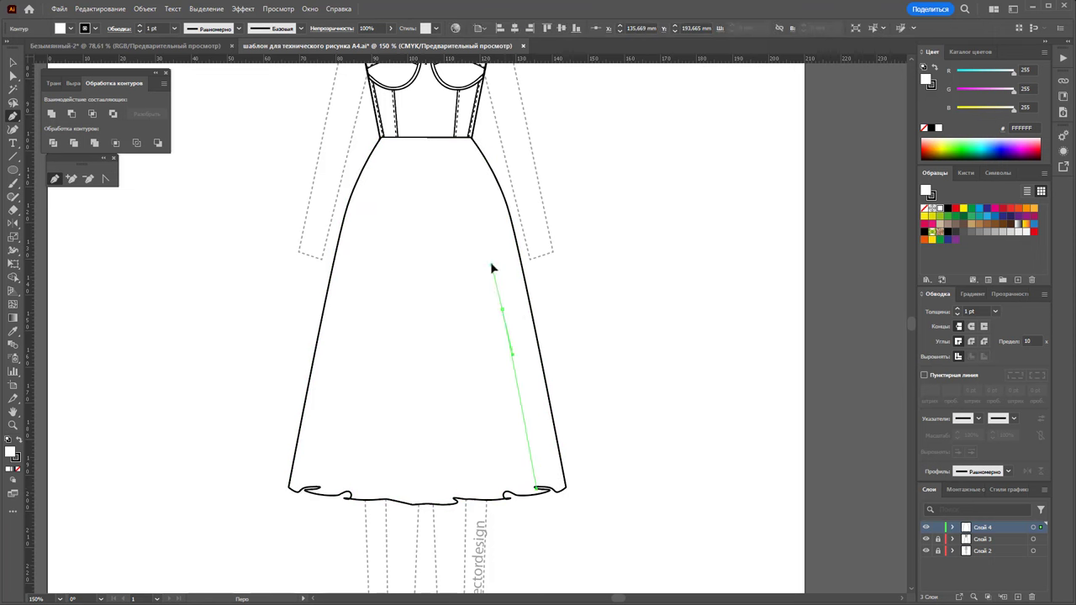
{"action": "left_click", "coordinate": [473, 196]}
{"action": "left_click", "coordinate": [641, 313], "text": "ctrl"}
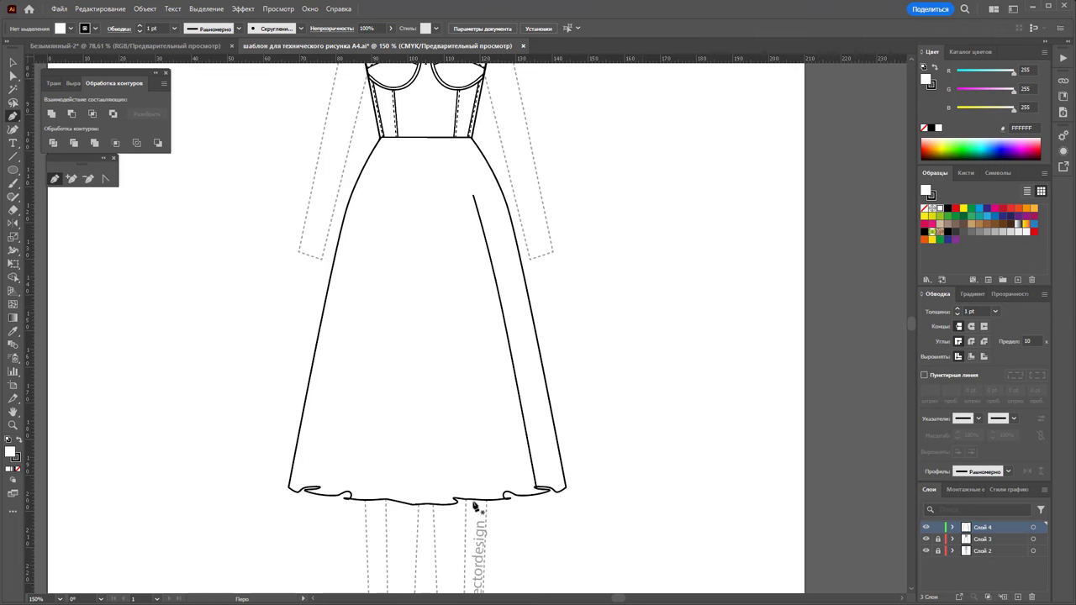
{"action": "left_click", "coordinate": [455, 500]}
{"action": "left_click_drag", "start_coordinate": [455, 214], "coordinate": [449, 174]}
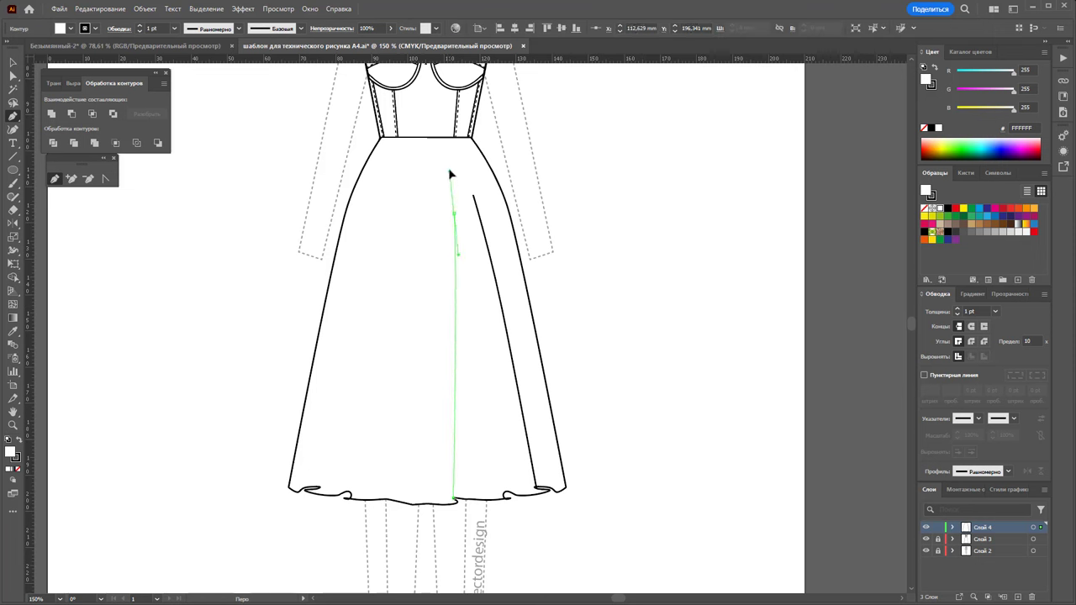
{"action": "left_click", "coordinate": [447, 145]}
{"action": "left_click", "coordinate": [554, 502], "text": "ctrl"}
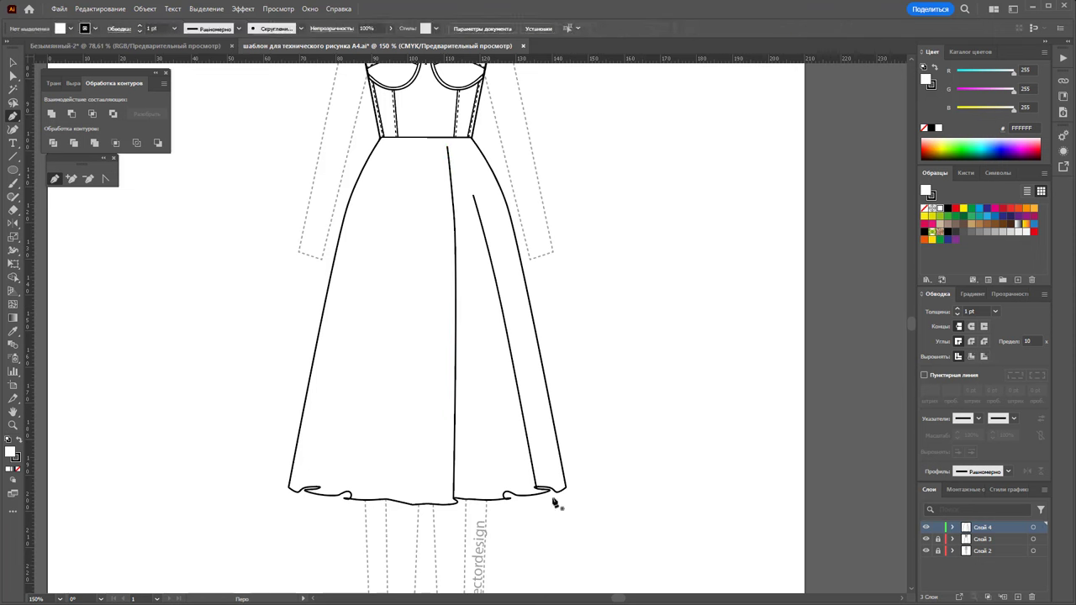
Add a partial right fold, a hem-to-waist fold and a short left fold
{"action": "left_click", "coordinate": [507, 498]}
{"action": "left_click", "coordinate": [485, 309]}
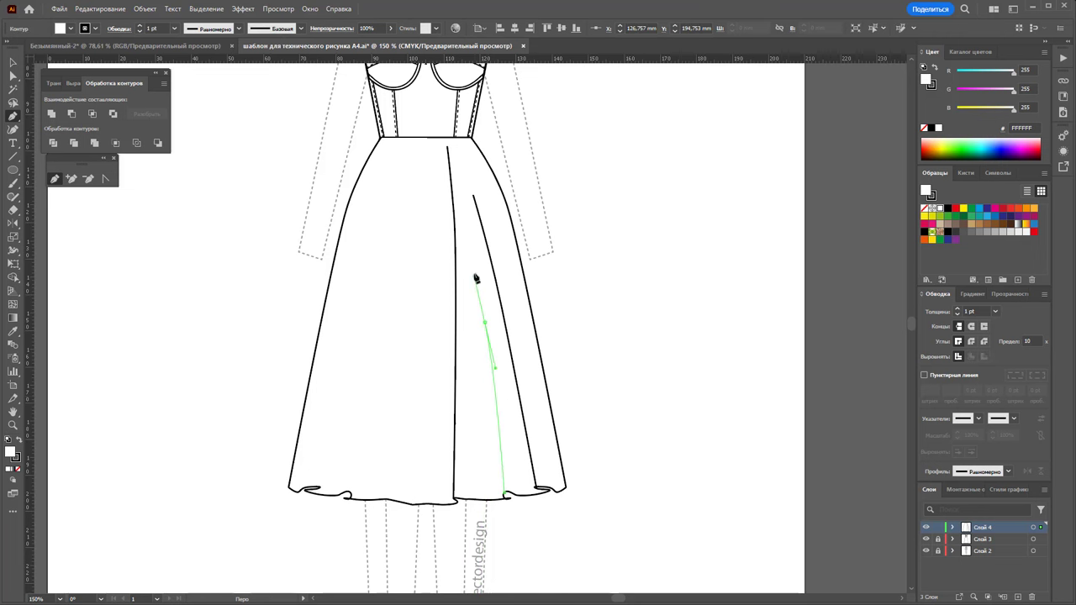
{"action": "left_click", "coordinate": [464, 227]}
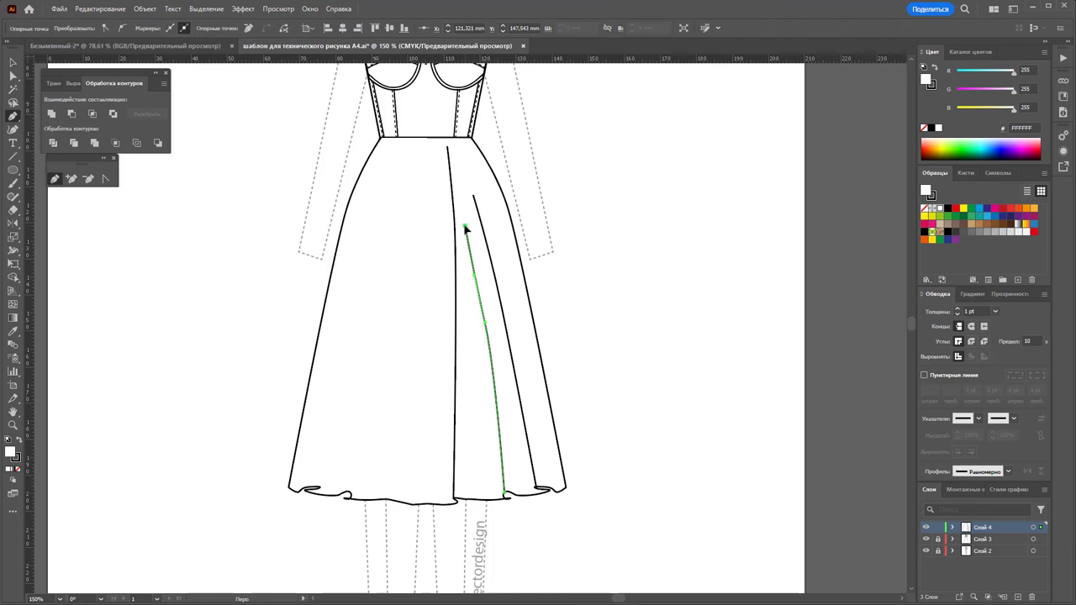
{"action": "left_click", "coordinate": [350, 495], "text": "ctrl"}
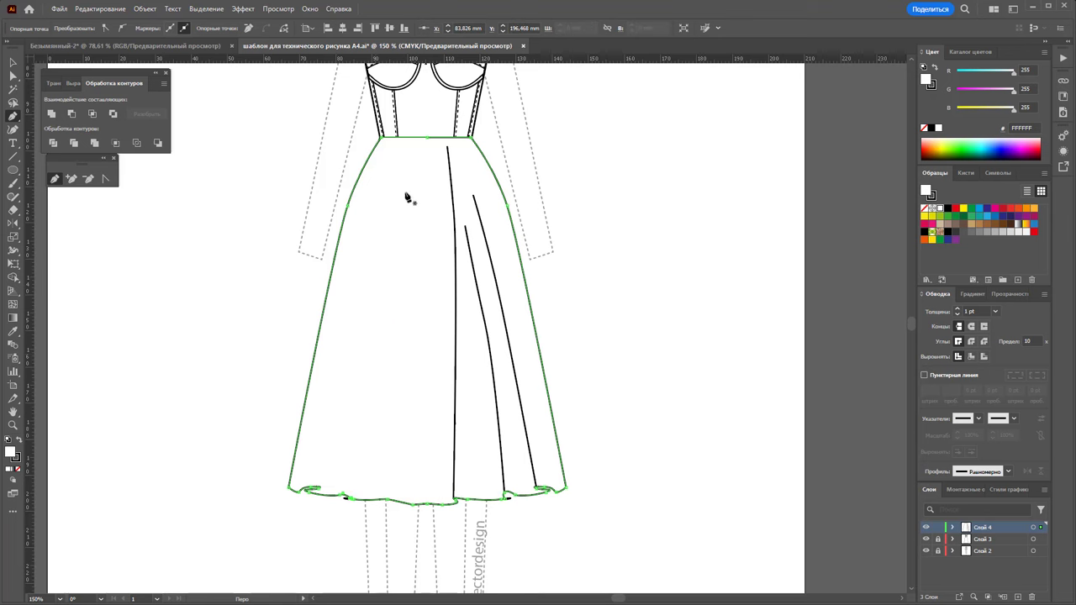
{"action": "left_click", "coordinate": [408, 149]}
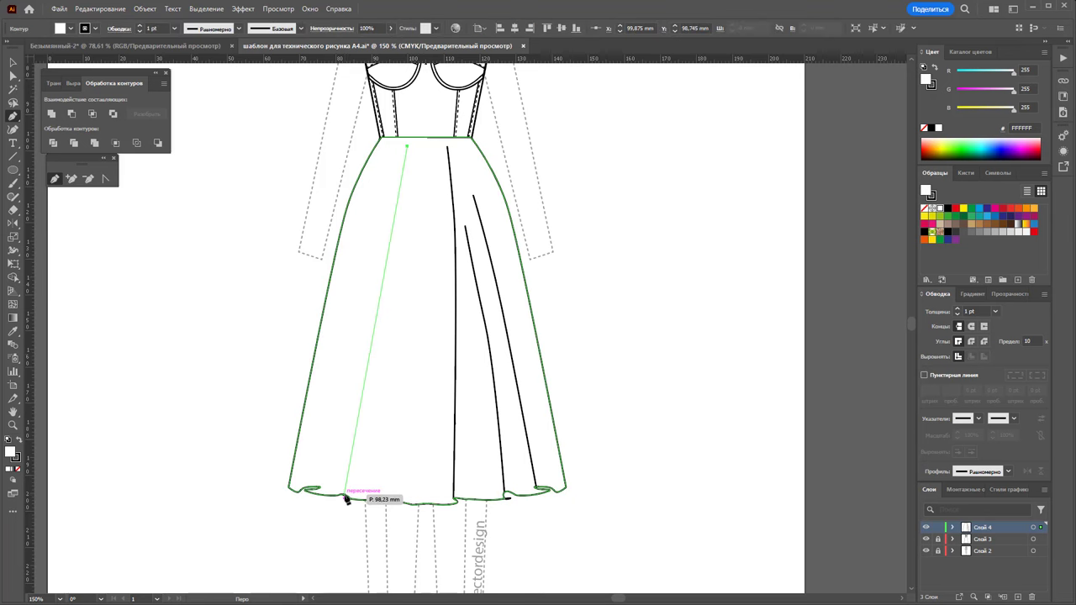
{"action": "mouse_move", "coordinate": [345, 494]}
{"action": "left_mouse_down"}
{"action": "mouse_move", "coordinate": [342, 597]}
{"action": "mouse_move", "coordinate": [341, 571]}
{"action": "left_mouse_up"}
{"action": "left_click", "coordinate": [512, 516], "text": "ctrl"}
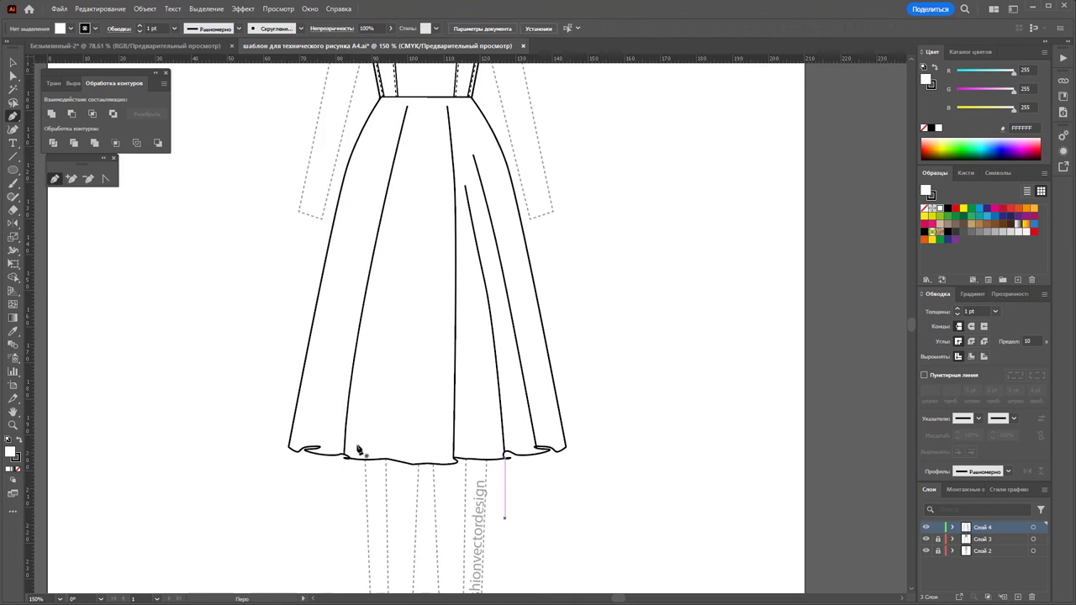
{"action": "left_click", "coordinate": [357, 269]}
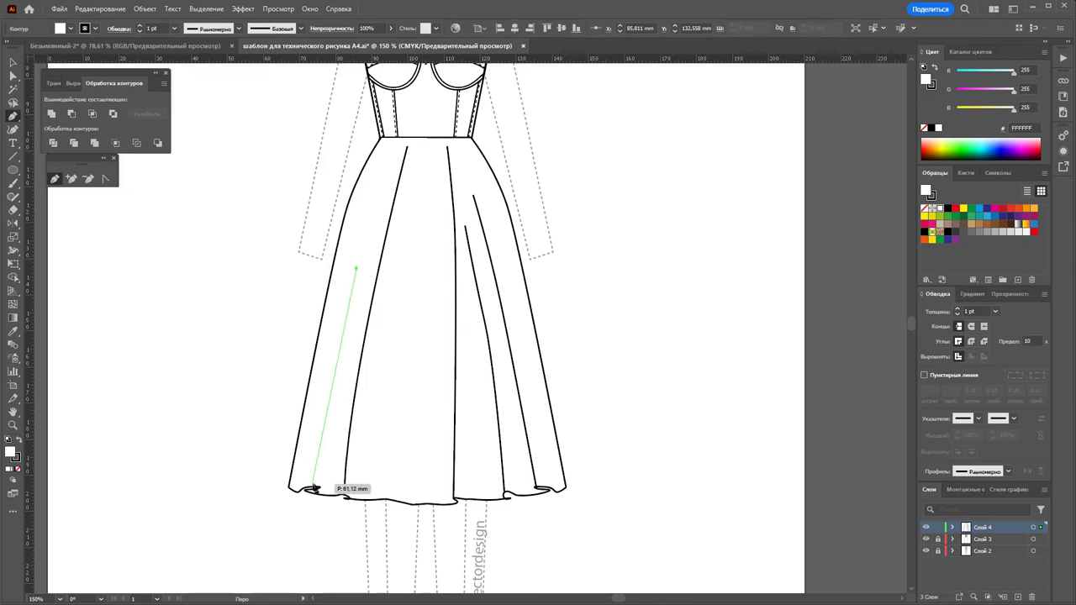
{"action": "left_click", "coordinate": [318, 490]}
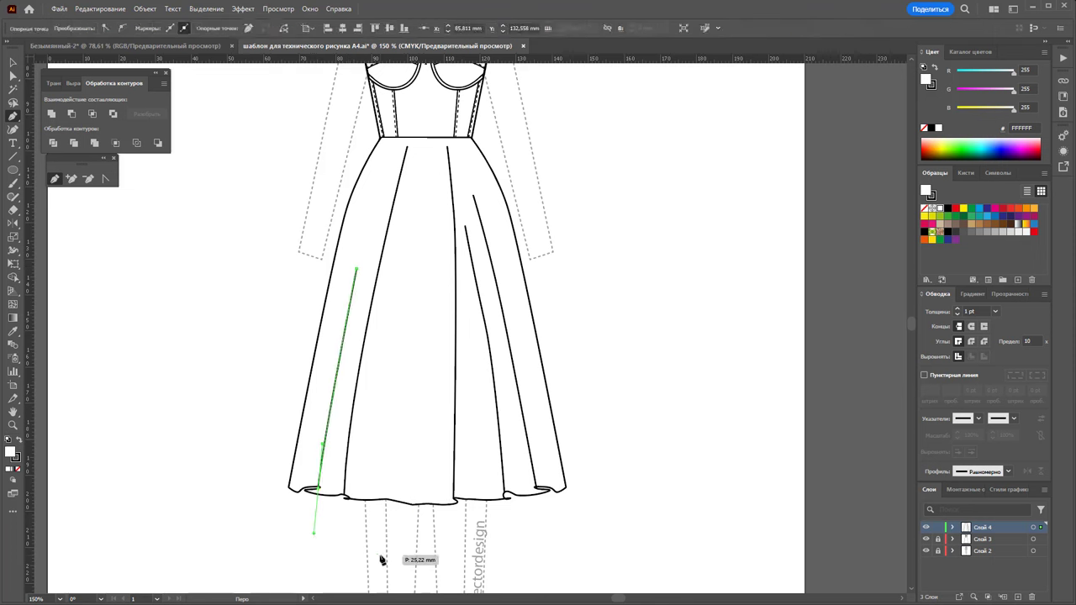
{"action": "left_click", "coordinate": [434, 167], "text": "ctrl"}
Draw fold lines from the waist seam down the centre and right of the skirt
{"action": "left_click", "coordinate": [427, 138]}
{"action": "left_click_drag", "start_coordinate": [430, 254], "coordinate": [423, 333]}
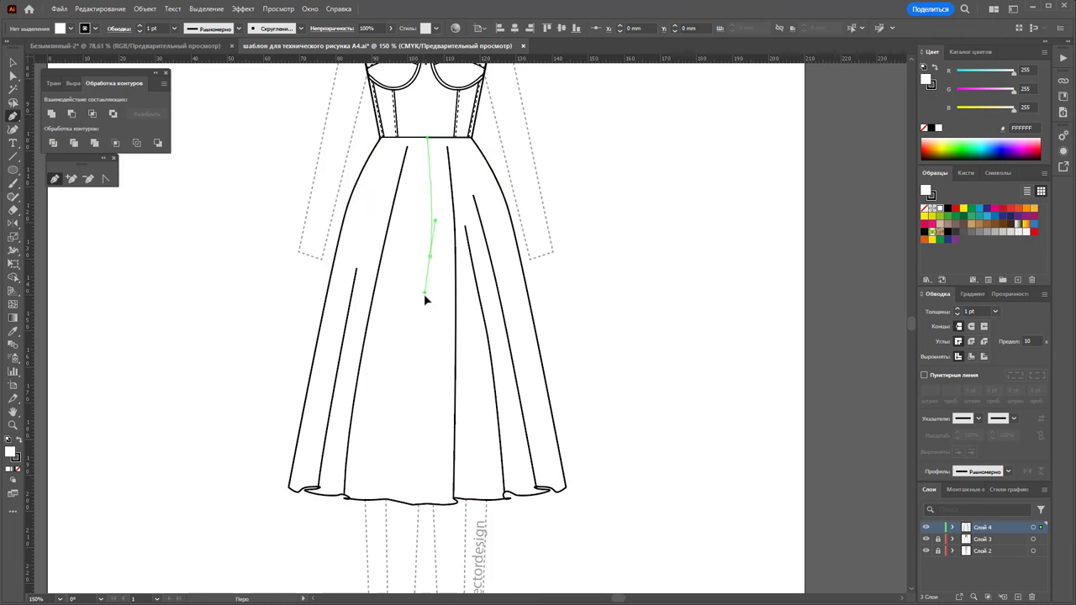
{"action": "left_click", "coordinate": [421, 473]}
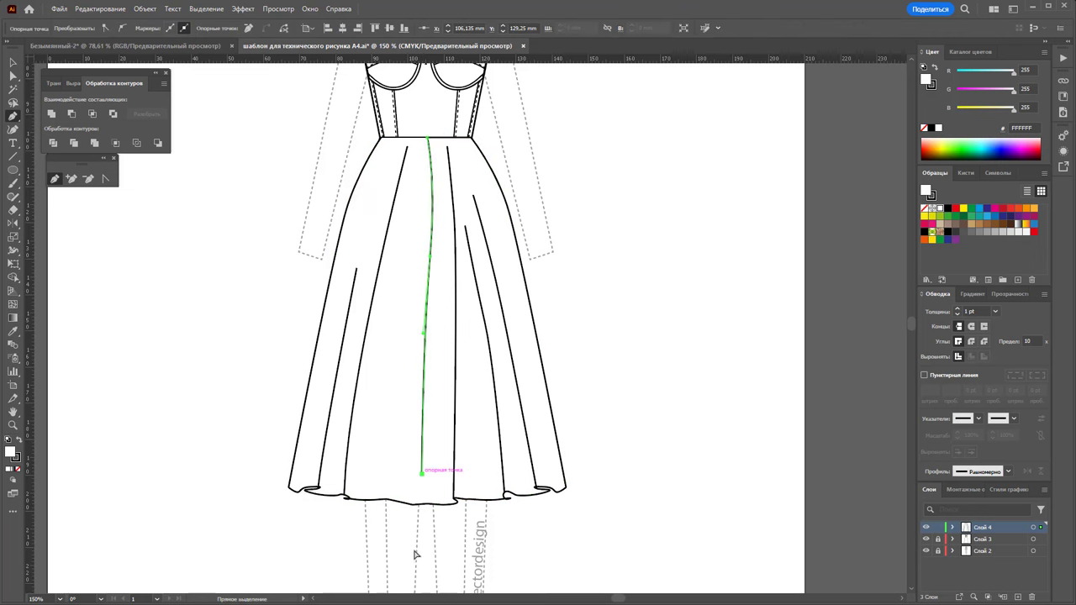
{"action": "left_click", "coordinate": [405, 416], "text": "ctrl"}
{"action": "left_click", "coordinate": [404, 332]}
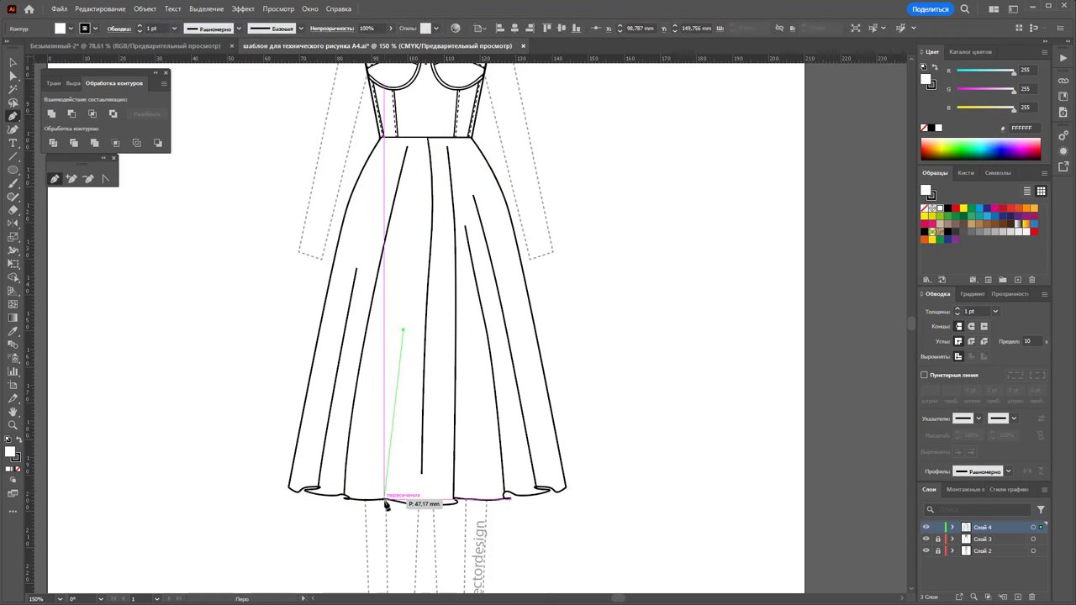
{"action": "left_click", "coordinate": [387, 498]}
{"action": "left_click", "coordinate": [435, 538], "text": "ctrl"}
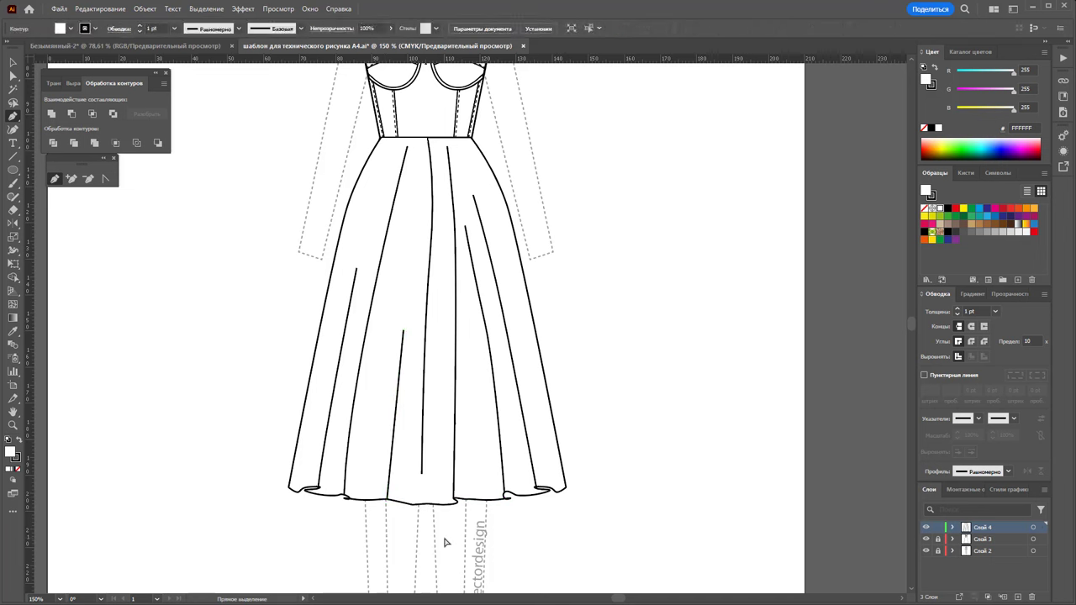
{"action": "left_click", "coordinate": [461, 136]}
{"action": "left_click", "coordinate": [490, 205]}
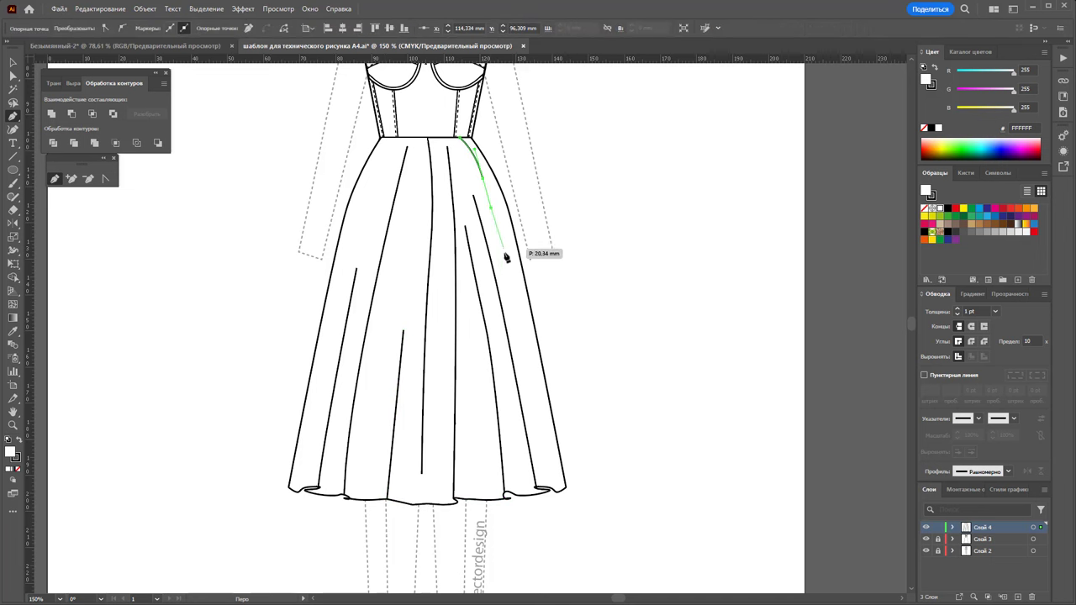
{"action": "left_click", "coordinate": [522, 334]}
{"action": "left_click", "coordinate": [575, 370], "text": "ctrl"}
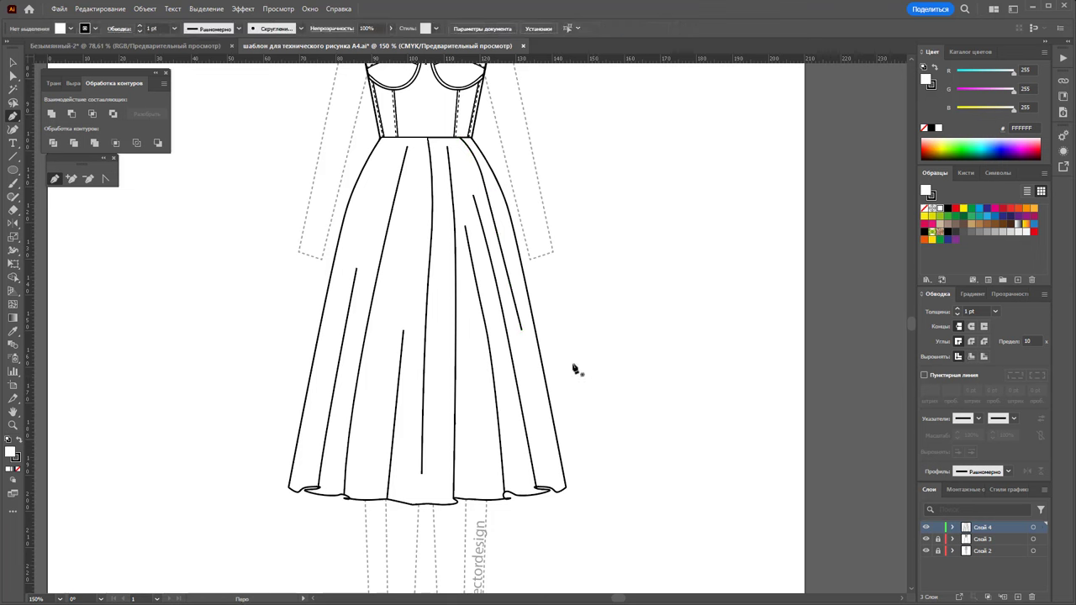
Draw two more fold lines from the left waist seam to mid-skirt
{"action": "left_click", "coordinate": [392, 140]}
{"action": "left_click", "coordinate": [370, 202]}
{"action": "left_click", "coordinate": [359, 231]}
{"action": "left_click", "coordinate": [328, 344]}
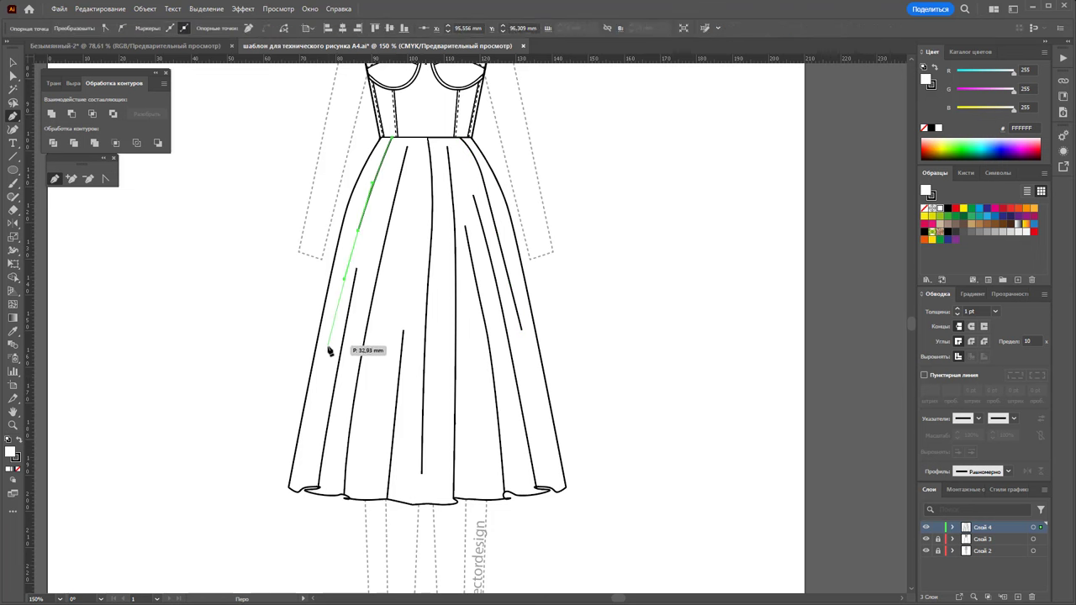
{"action": "left_click", "coordinate": [392, 261], "text": "ctrl"}
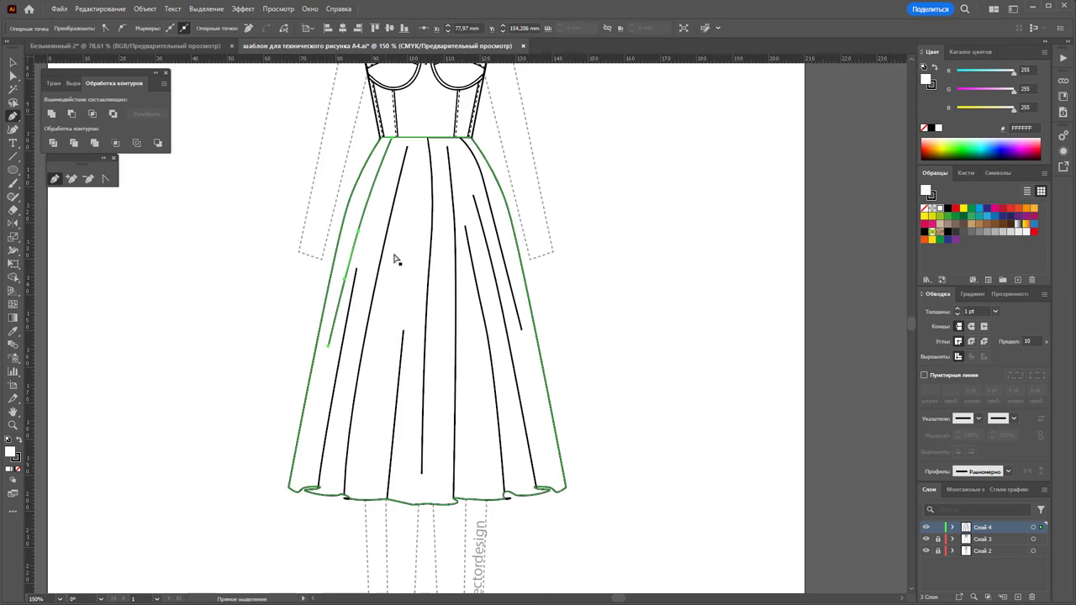
{"action": "left_click", "coordinate": [418, 138]}
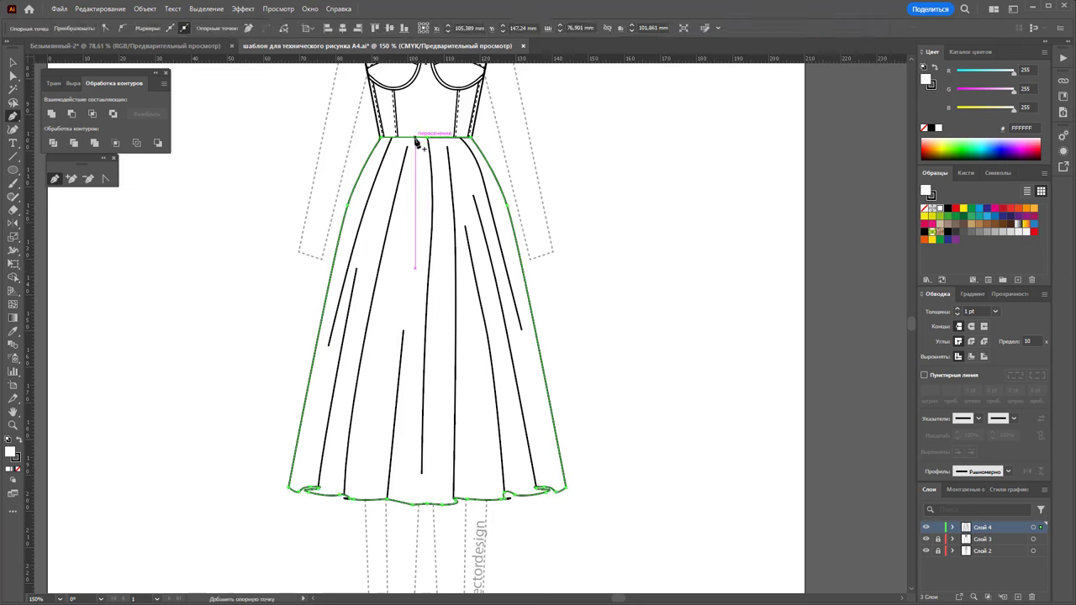
{"action": "left_click", "coordinate": [395, 315]}
{"action": "left_click", "coordinate": [415, 142]}
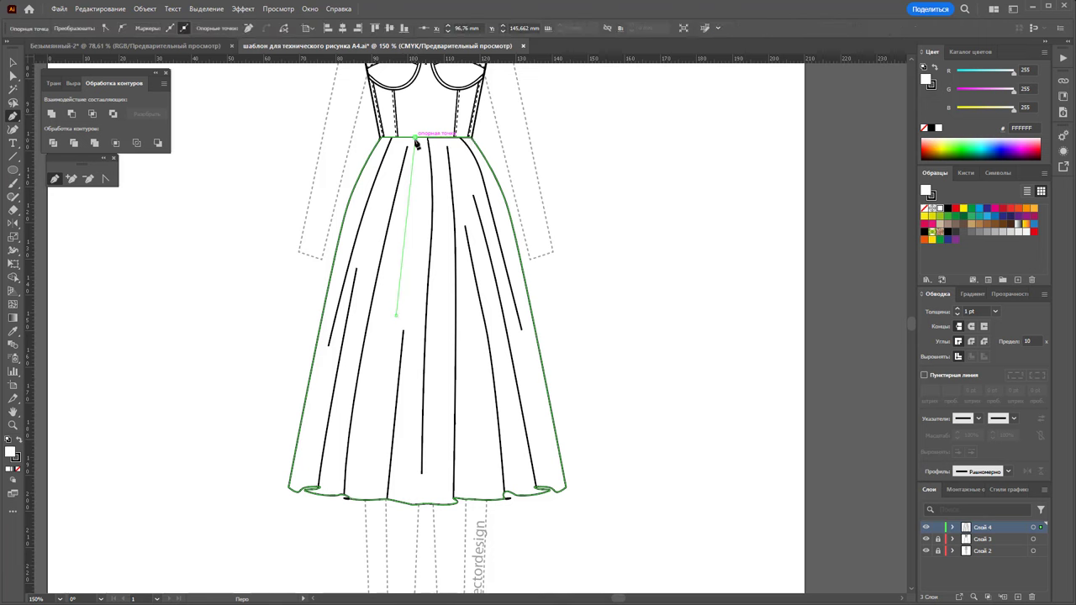
{"action": "left_click", "coordinate": [576, 281], "text": "ctrl"}
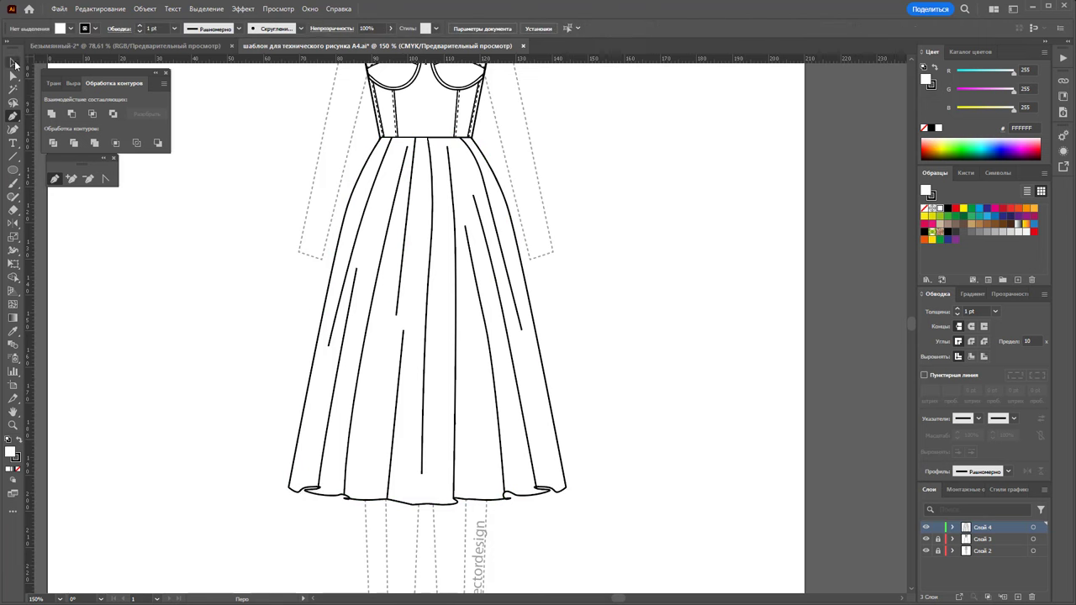
Select only the skirt's fold lines, excluding the outline, and group them
{"action": "left_click", "coordinate": [12, 62]}
{"action": "left_click", "coordinate": [428, 319]}
{"action": "left_click", "coordinate": [547, 417], "text": "shift"}
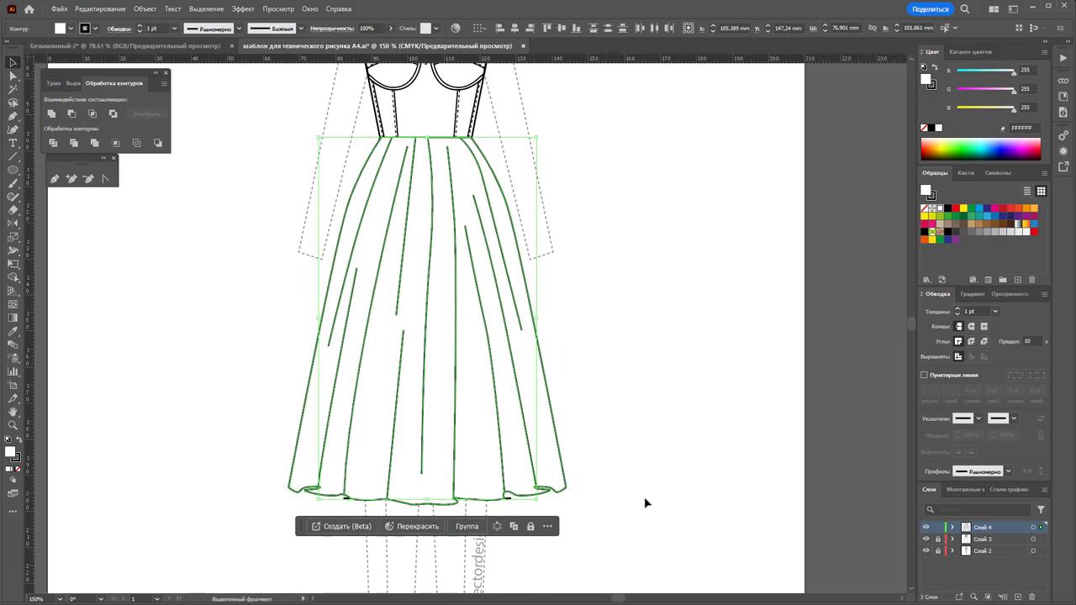
{"action": "right_click", "coordinate": [457, 467]}
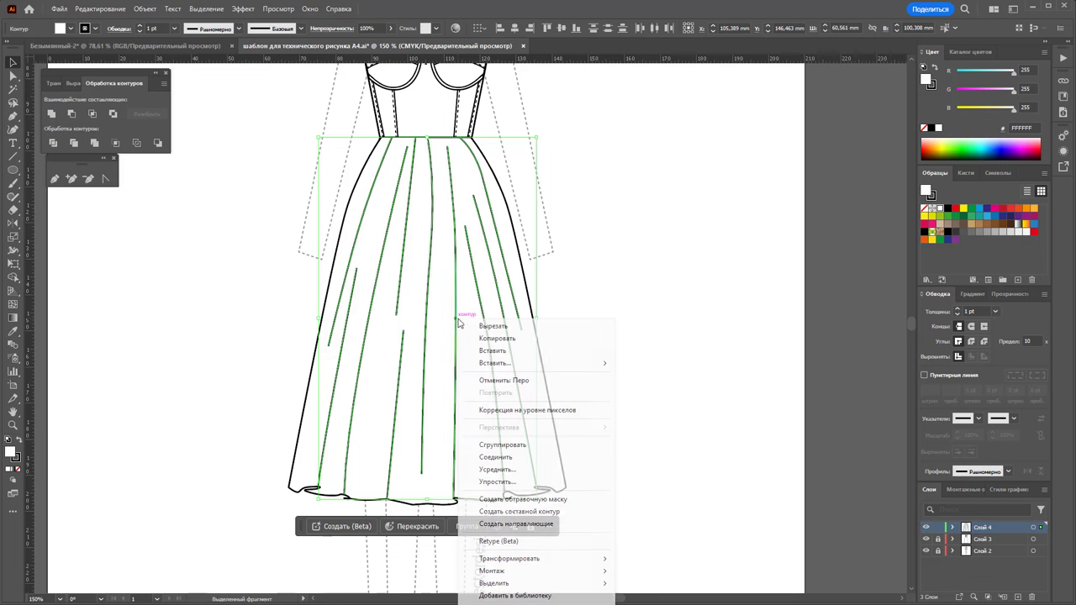
{"action": "left_click", "coordinate": [502, 443]}
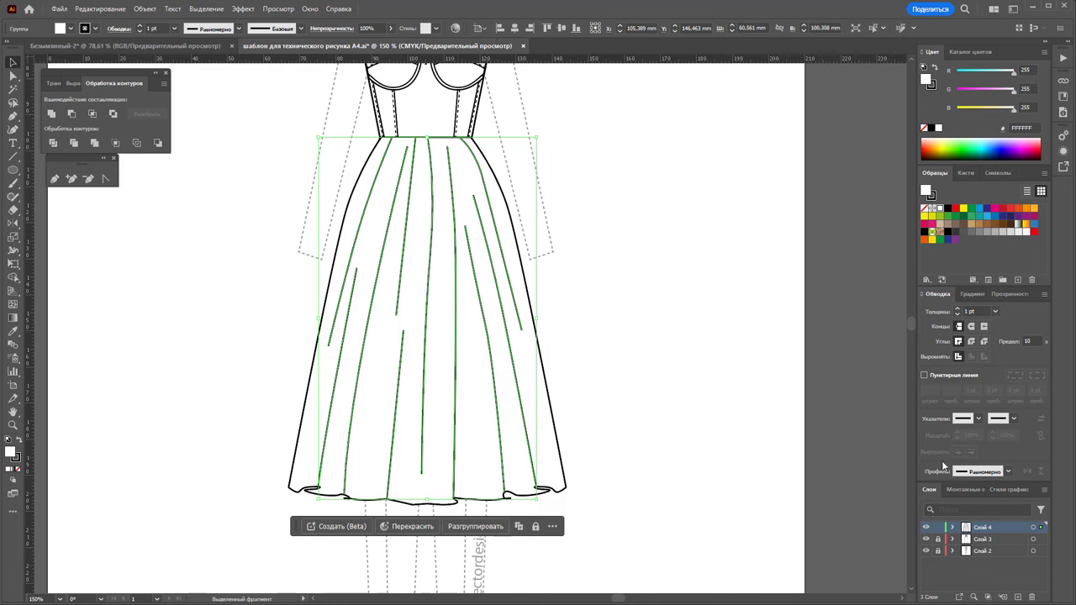
Give the fold line group a 0.25 pt stroke and a tapered width profile
{"action": "left_click", "coordinate": [996, 313]}
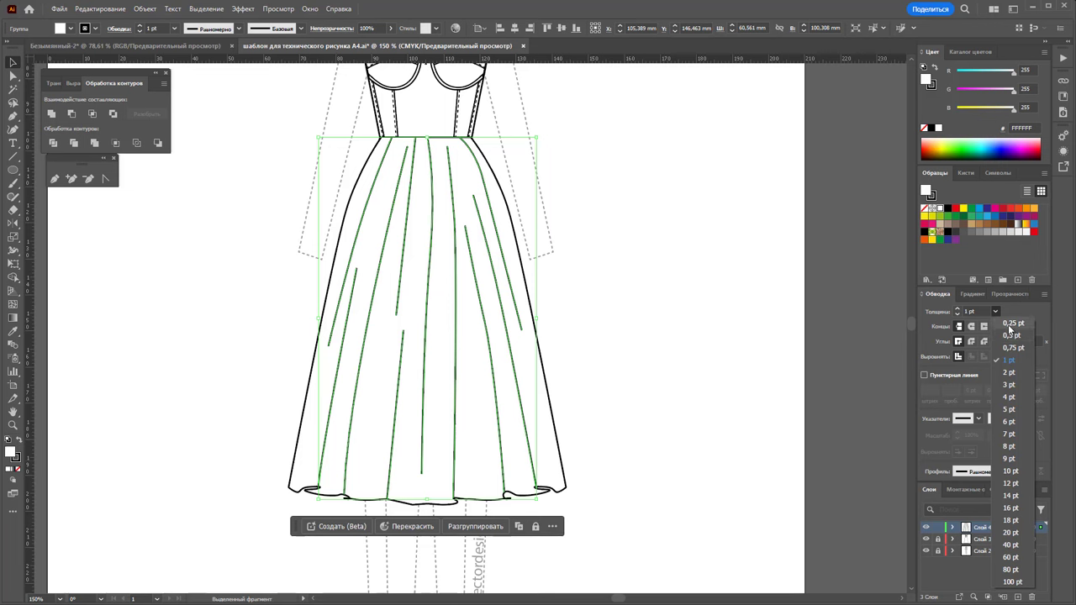
{"action": "left_click", "coordinate": [1007, 324]}
{"action": "left_click", "coordinate": [1007, 472]}
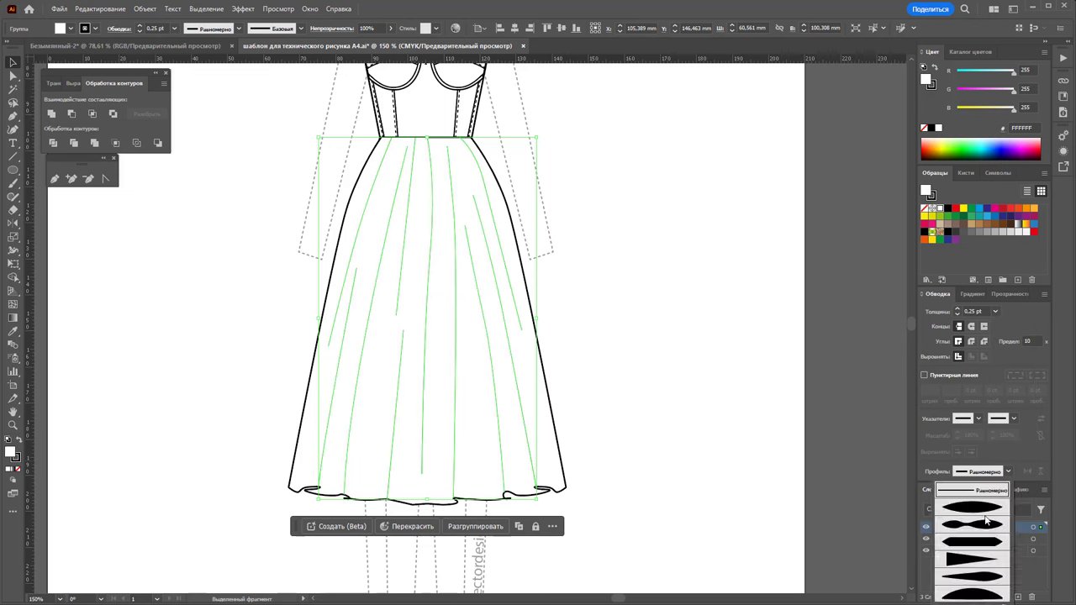
{"action": "left_click", "coordinate": [978, 581]}
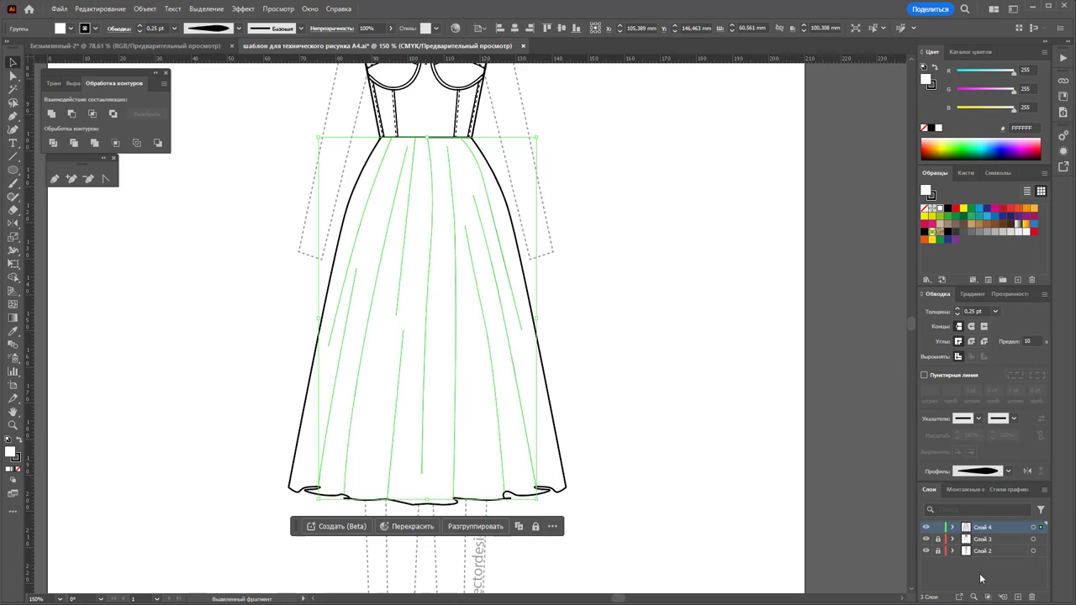
{"action": "left_click", "coordinate": [1009, 472]}
{"action": "left_click", "coordinate": [990, 559]}
{"action": "left_click", "coordinate": [659, 420]}
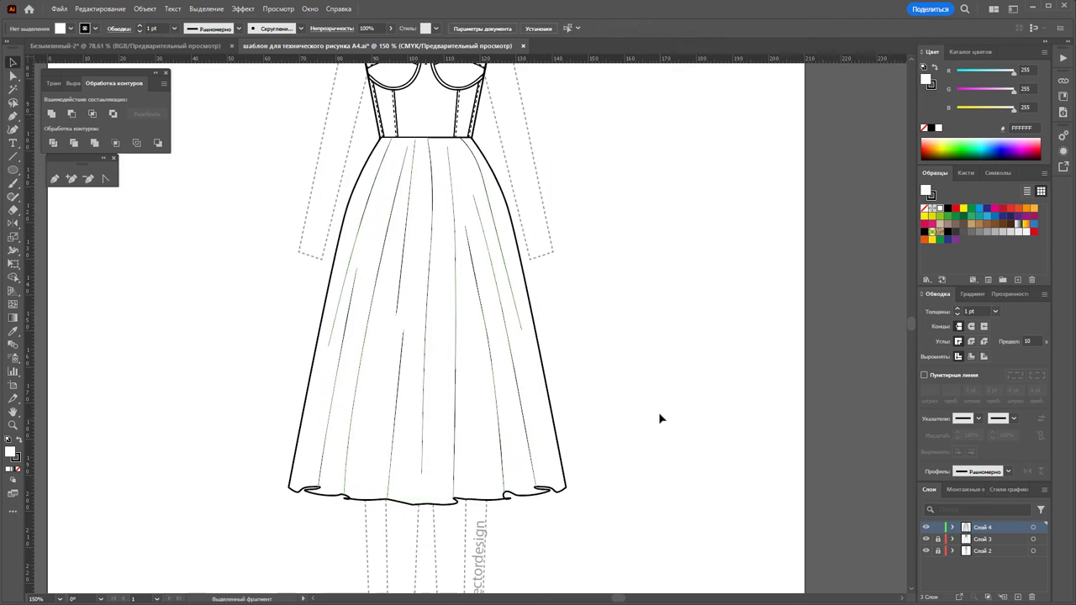
{"action": "left_click", "coordinate": [346, 331]}
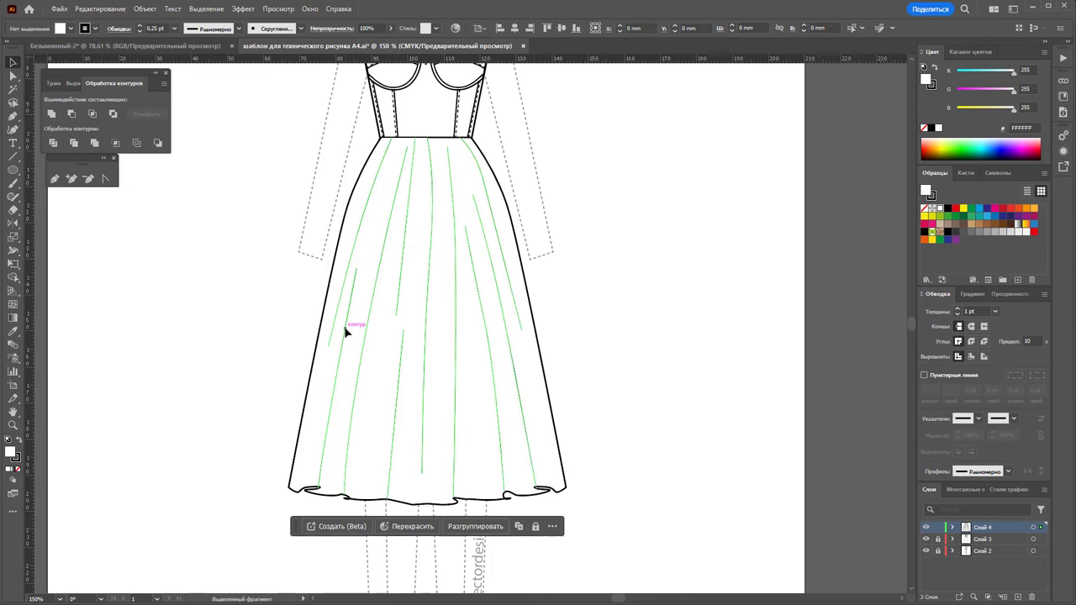
{"action": "left_click", "coordinate": [642, 351]}
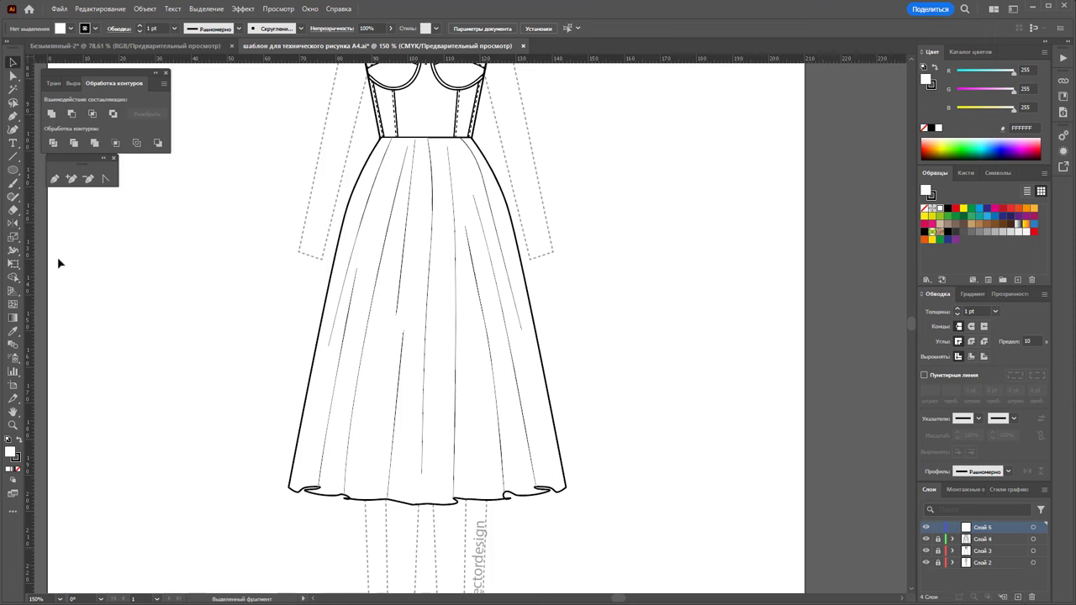
With the Pen tool, draw the first narrow shading sliver from the hem up a pleat
{"action": "left_click", "coordinate": [12, 117]}
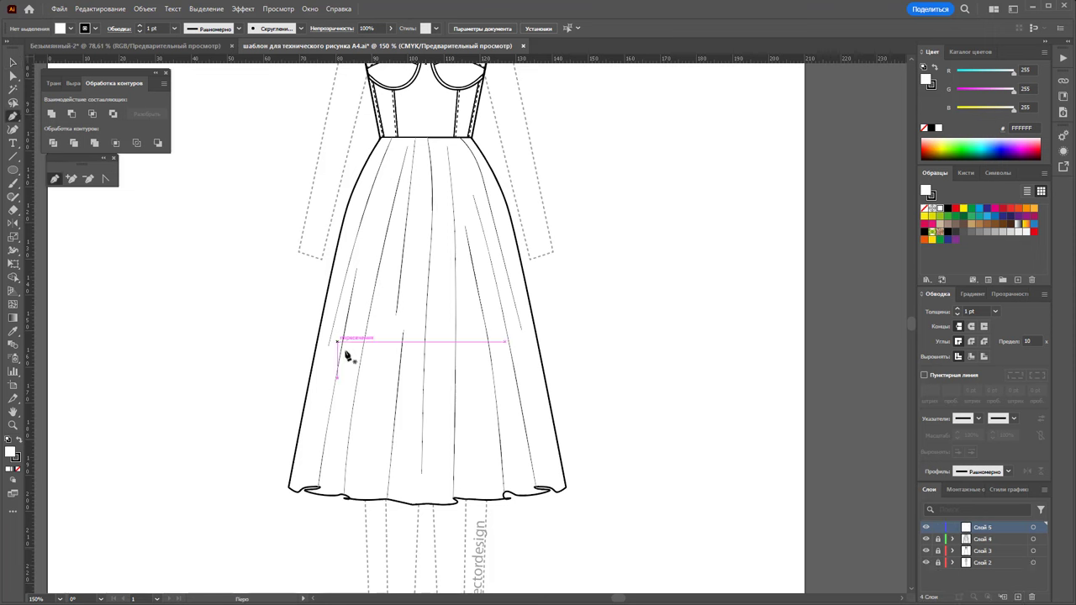
{"action": "left_click", "coordinate": [505, 495]}
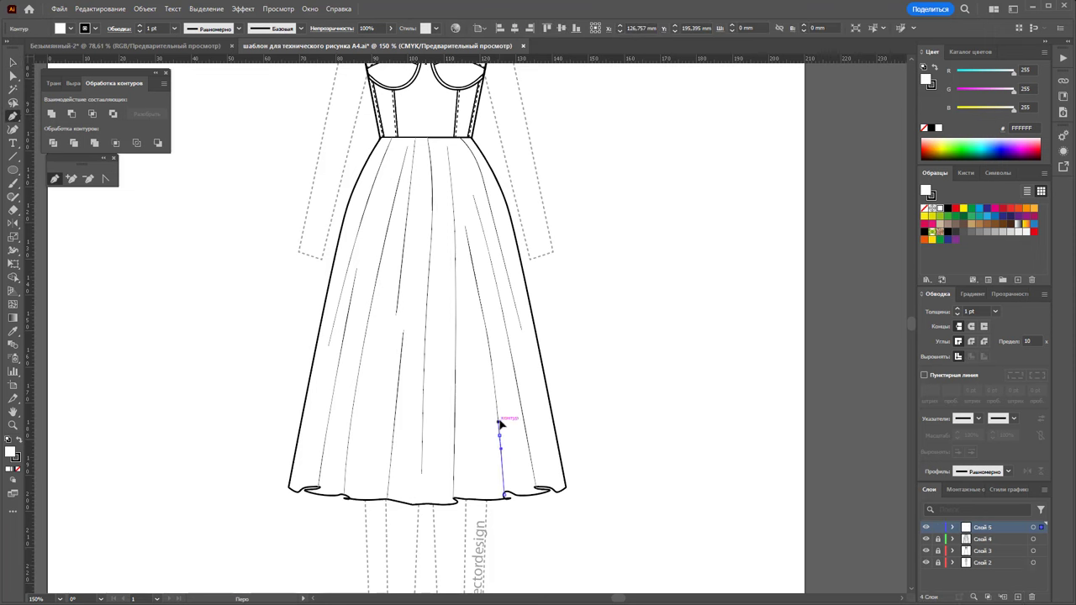
{"action": "left_click", "coordinate": [477, 324]}
{"action": "left_click", "coordinate": [475, 279]}
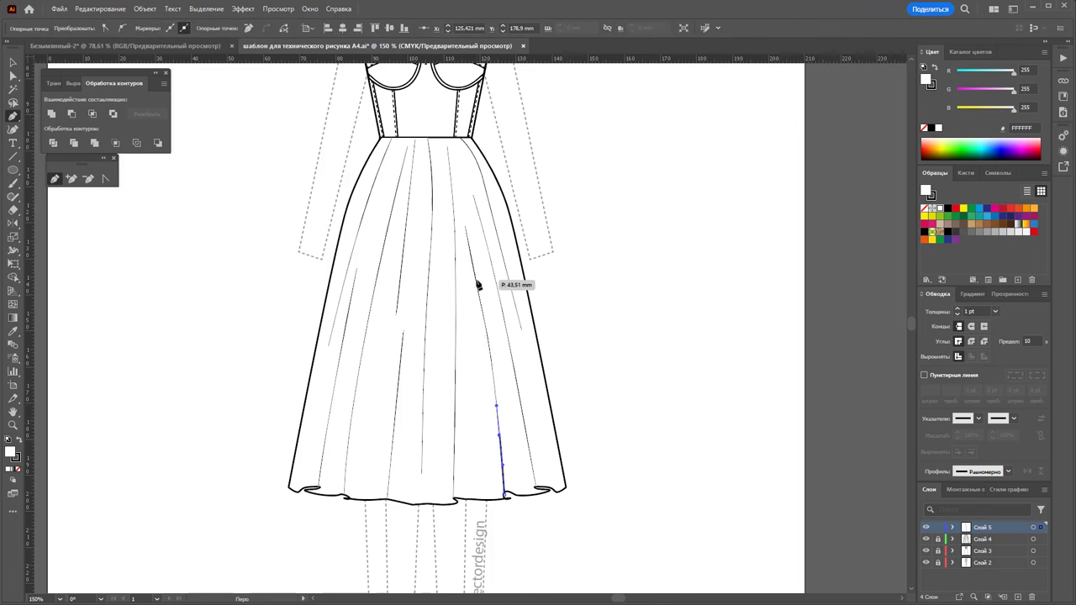
{"action": "left_click", "coordinate": [462, 206]}
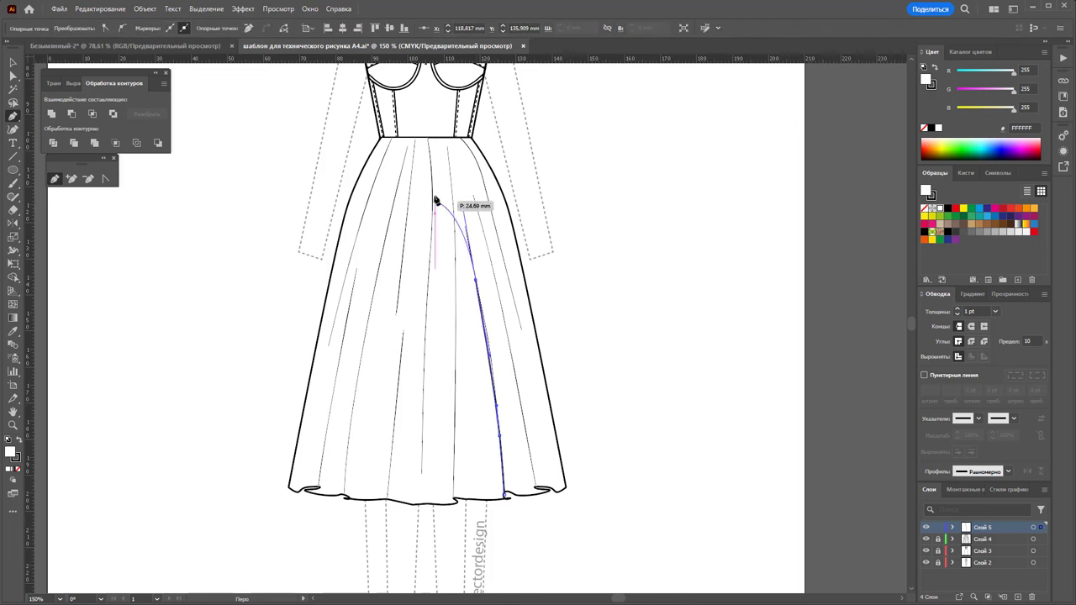
{"action": "left_click", "coordinate": [453, 156]}
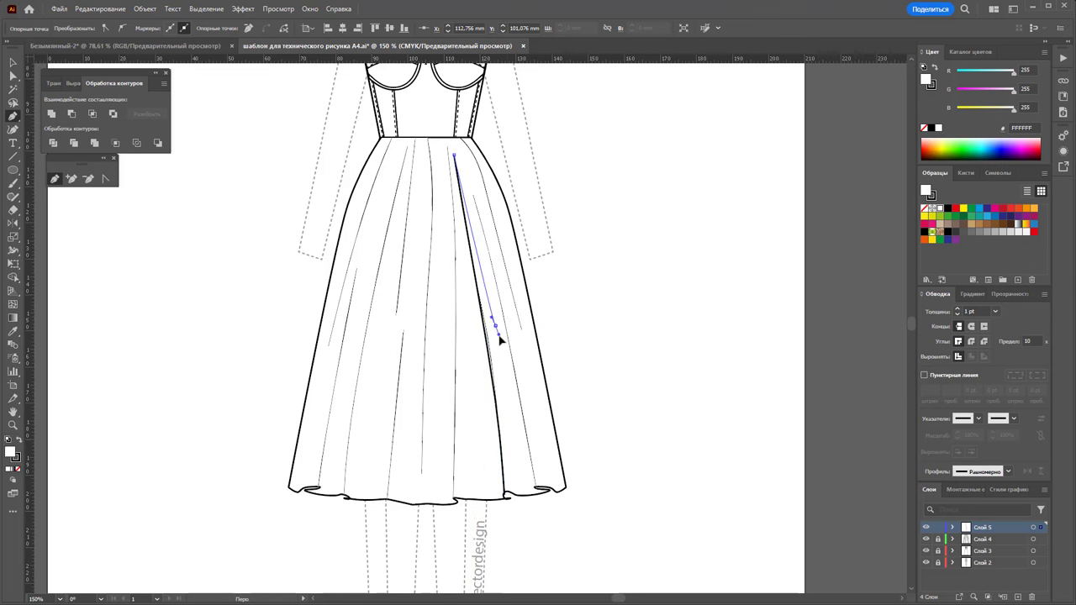
{"action": "left_click", "coordinate": [505, 496]}
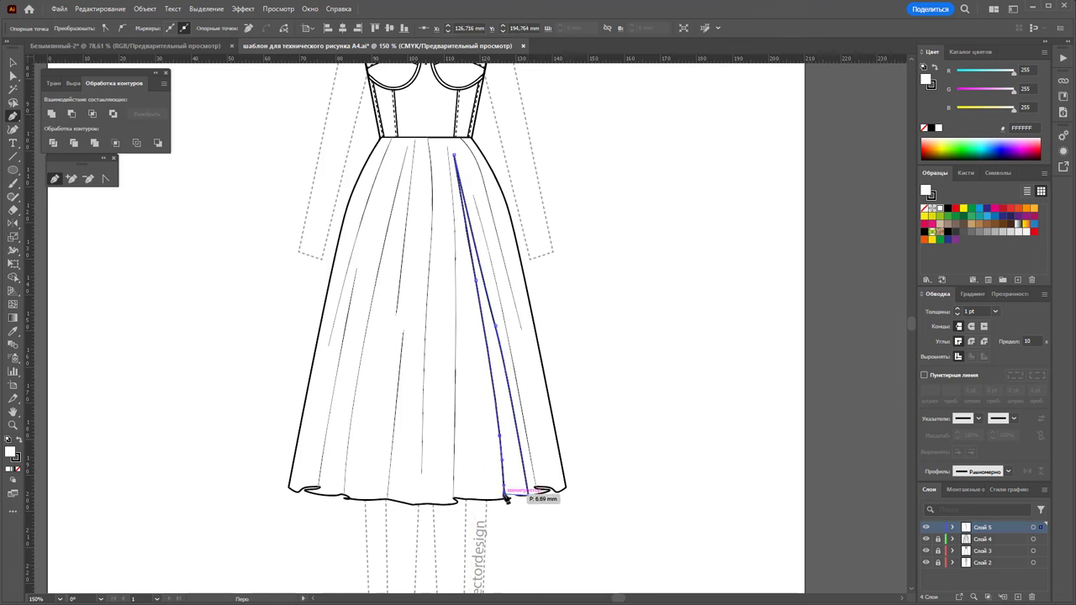
{"action": "left_click", "coordinate": [505, 496]}
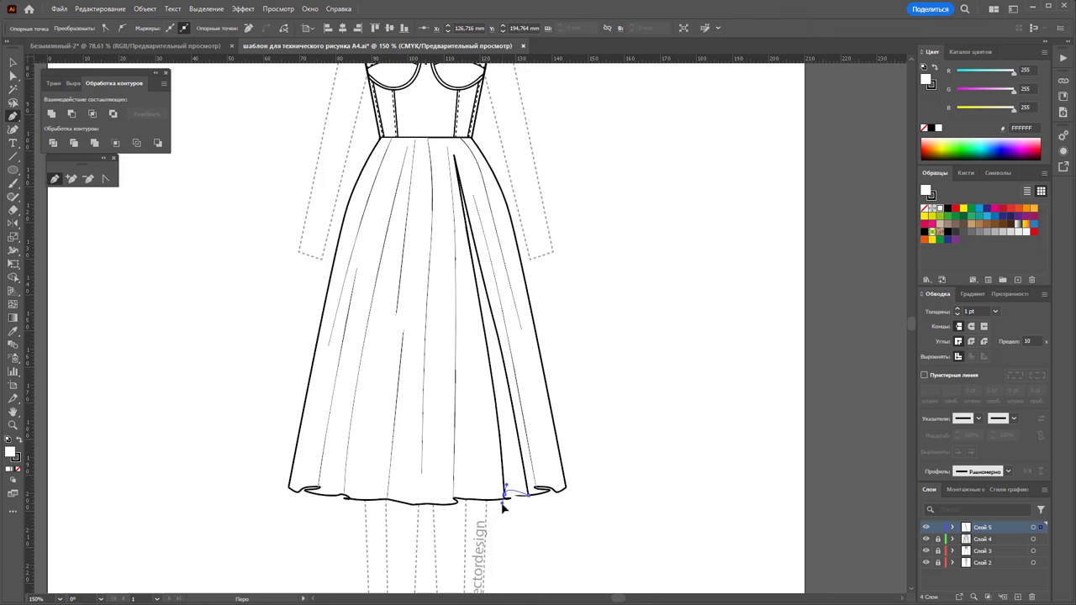
Draw three more tapered slivers from the hem up the right and centre pleats
{"action": "left_click", "coordinate": [555, 490]}
{"action": "left_click", "coordinate": [484, 213]}
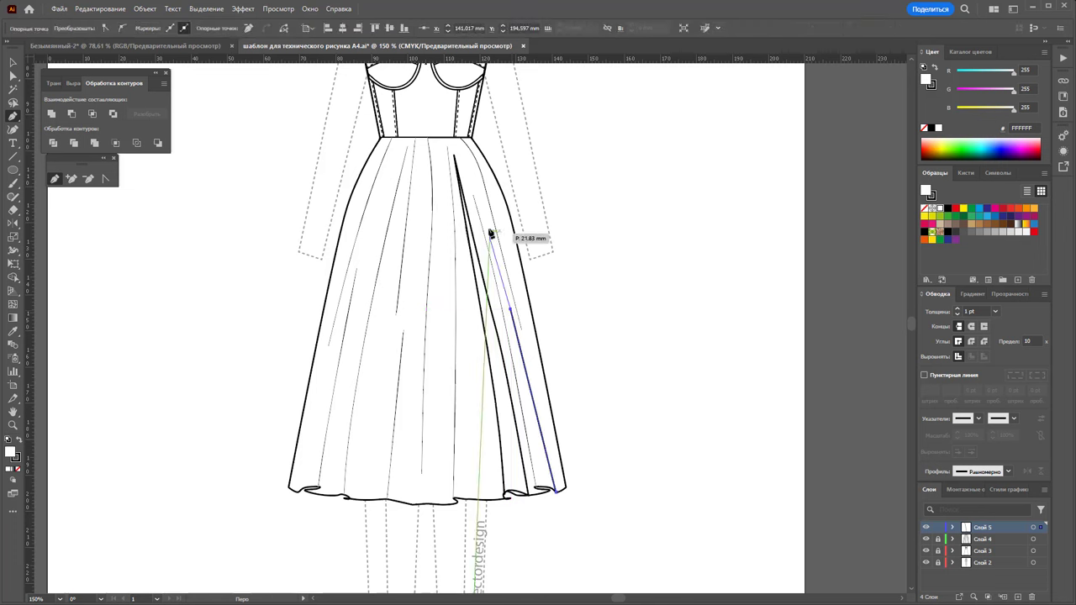
{"action": "left_click", "coordinate": [530, 496]}
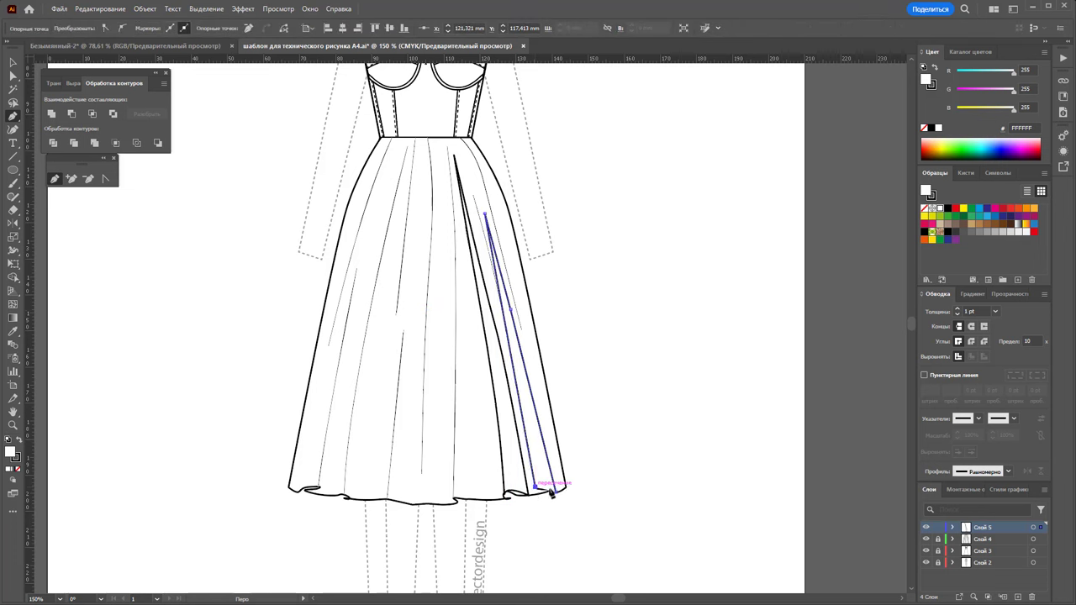
{"action": "left_click", "coordinate": [554, 490]}
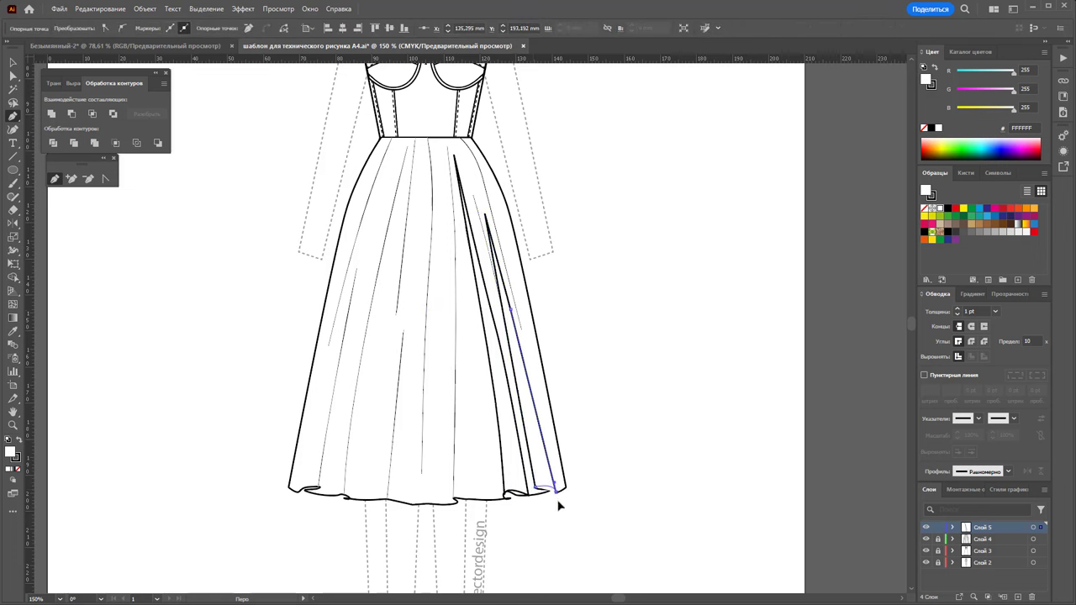
{"action": "left_click", "coordinate": [454, 497]}
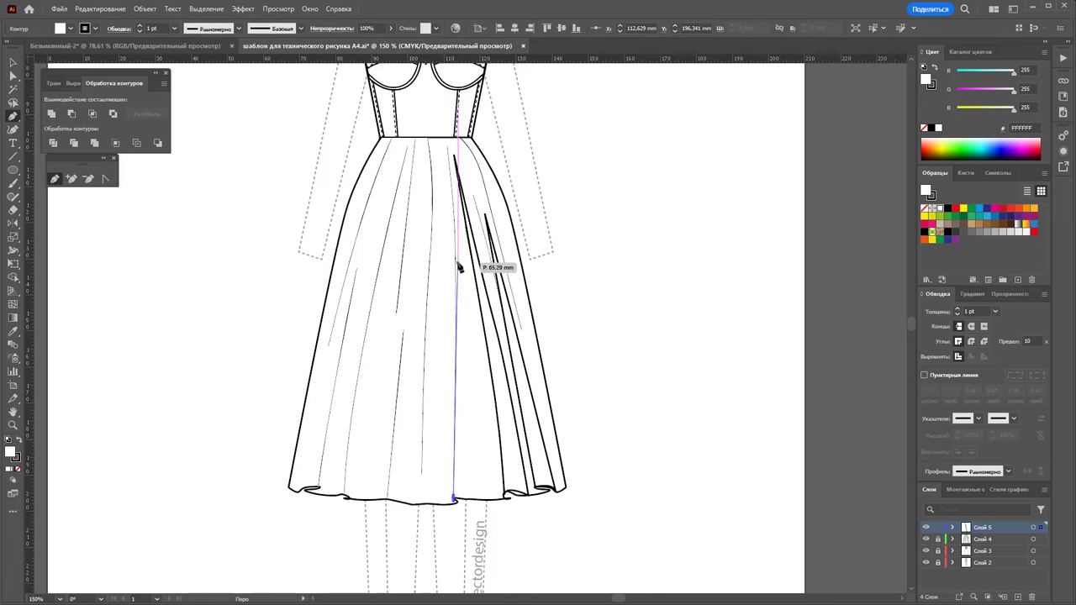
{"action": "left_click", "coordinate": [457, 263]}
{"action": "left_click", "coordinate": [465, 496]}
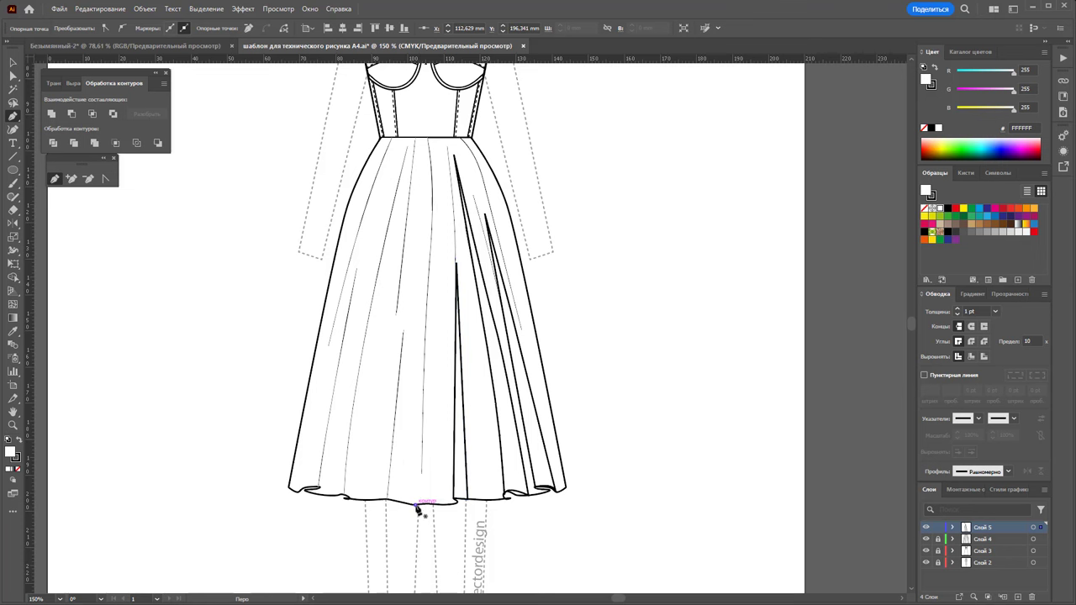
{"action": "left_click", "coordinate": [417, 503]}
{"action": "left_click", "coordinate": [422, 263]}
{"action": "left_click", "coordinate": [402, 500]}
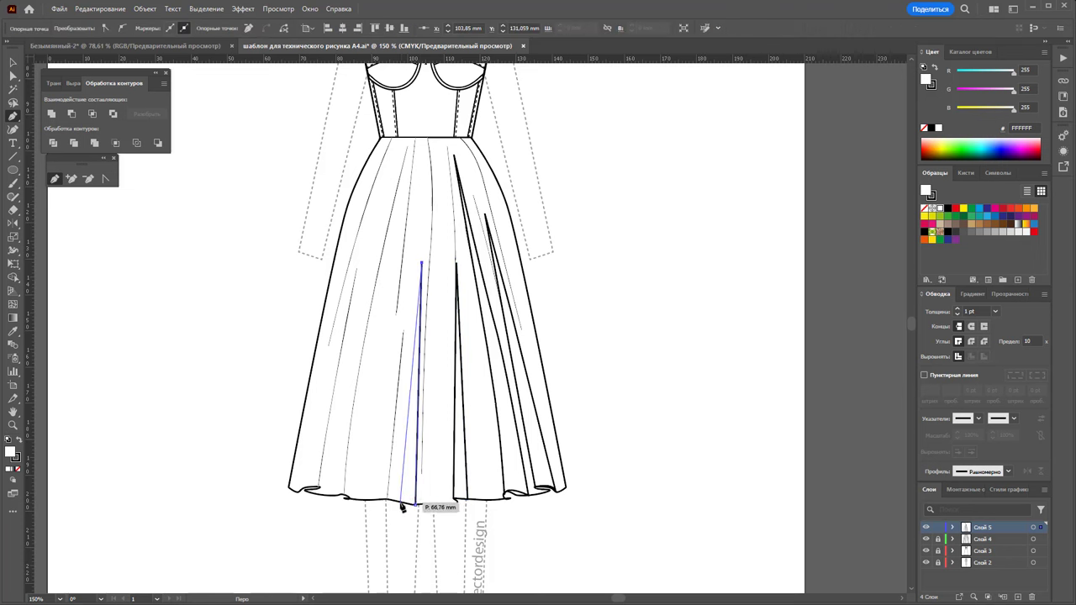
{"action": "left_click", "coordinate": [417, 503]}
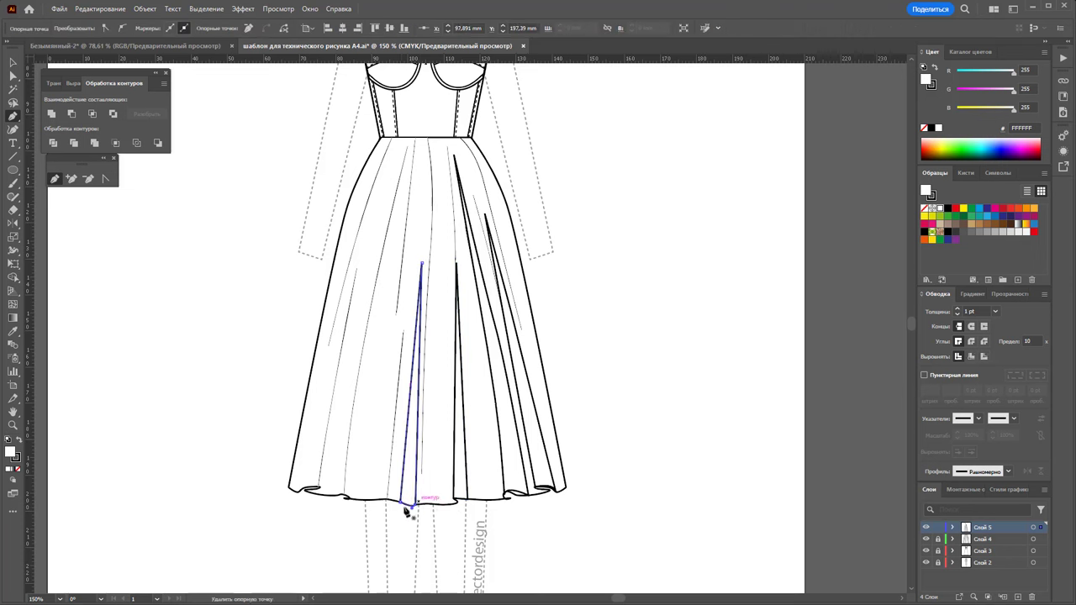
Draw three more tapered slivers along the pleats on the skirt's left side
{"action": "left_click", "coordinate": [320, 485]}
{"action": "left_click", "coordinate": [367, 214]}
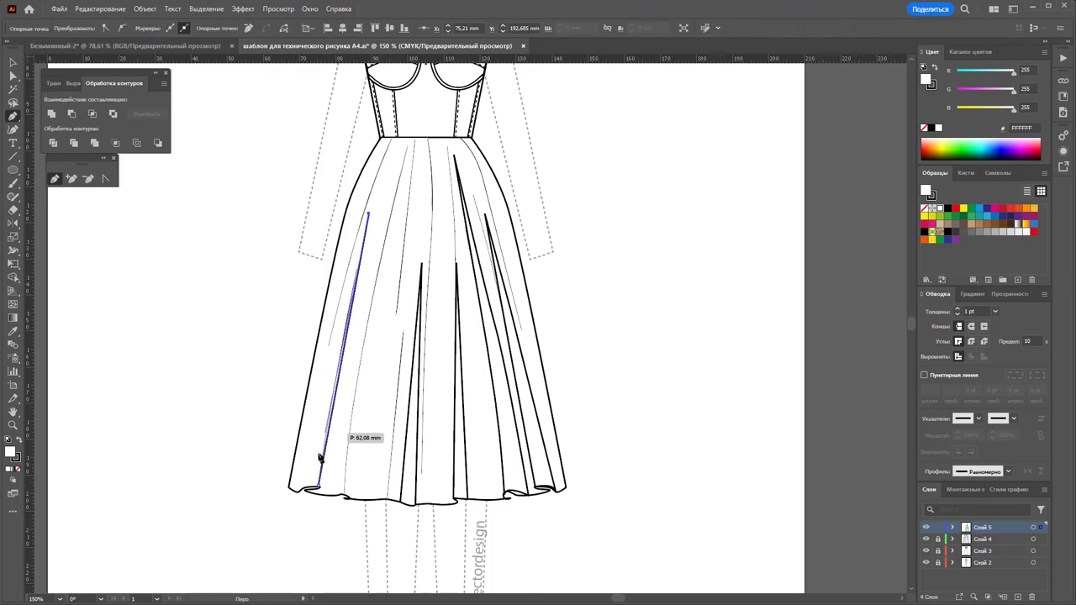
{"action": "left_click", "coordinate": [316, 486]}
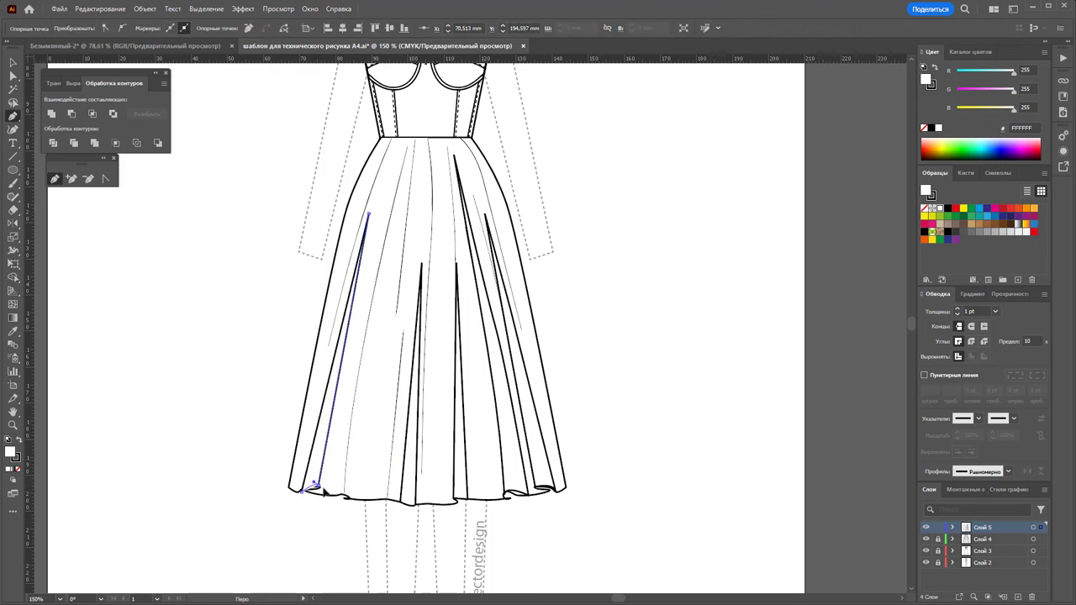
{"action": "left_click", "coordinate": [347, 498]}
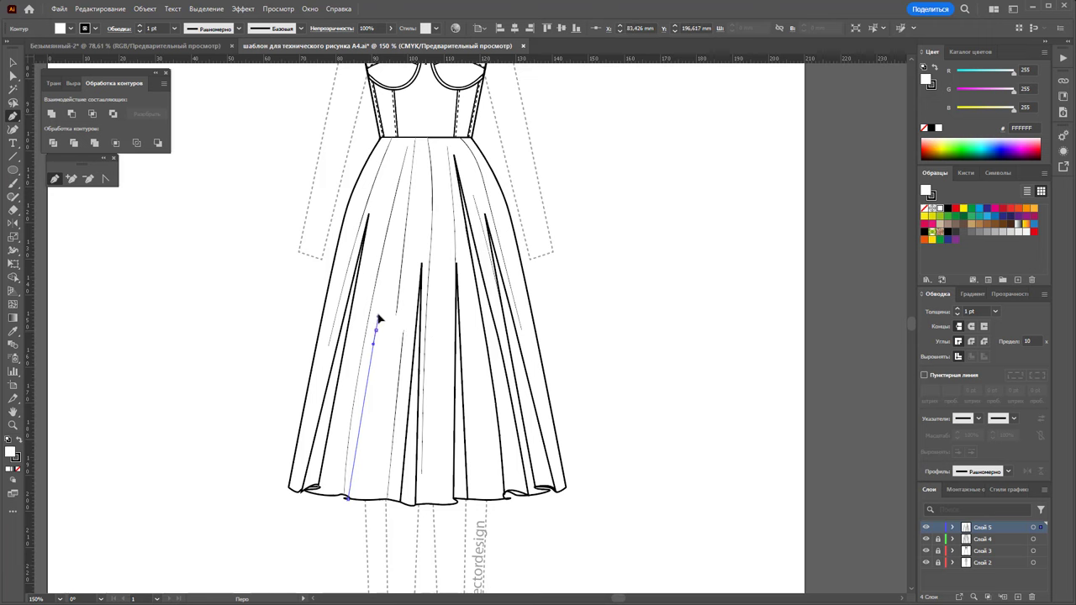
{"action": "left_click", "coordinate": [397, 199]}
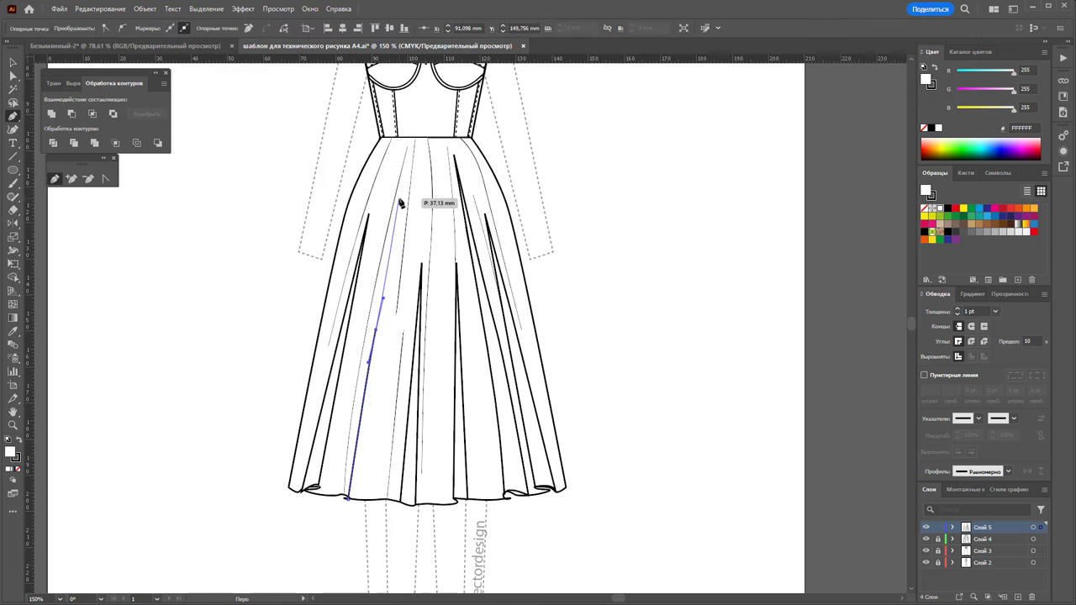
{"action": "left_click", "coordinate": [348, 433]}
{"action": "left_click", "coordinate": [347, 497]}
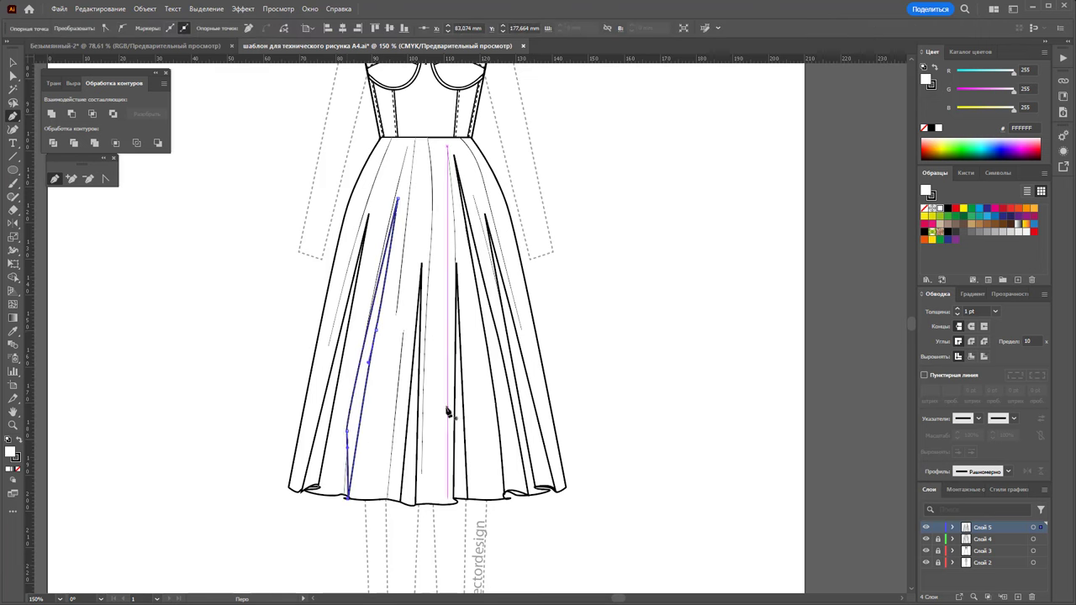
{"action": "left_click", "coordinate": [409, 195]}
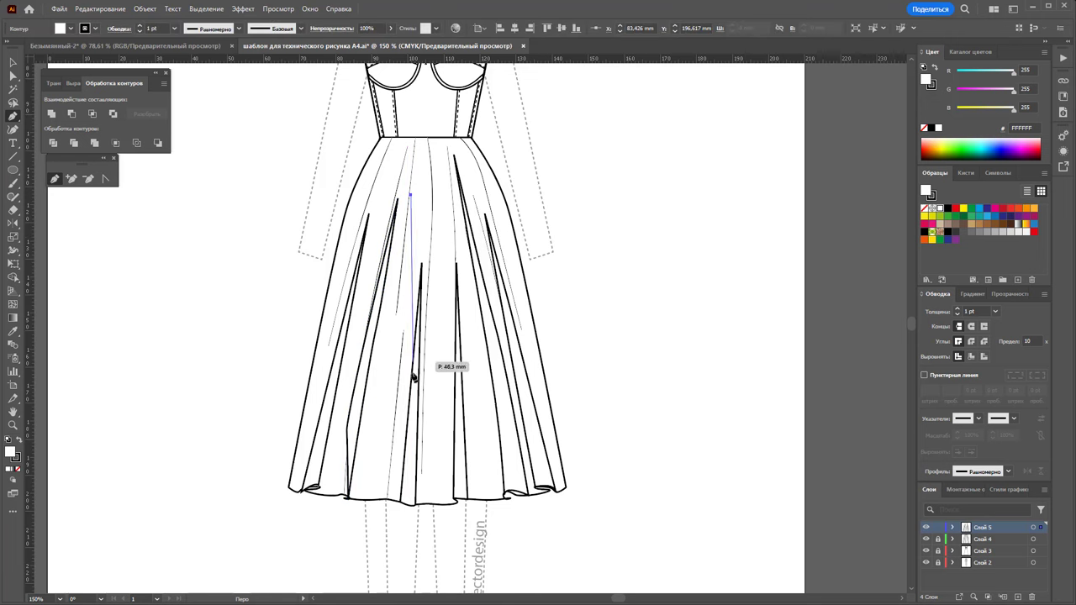
{"action": "left_click", "coordinate": [372, 500]}
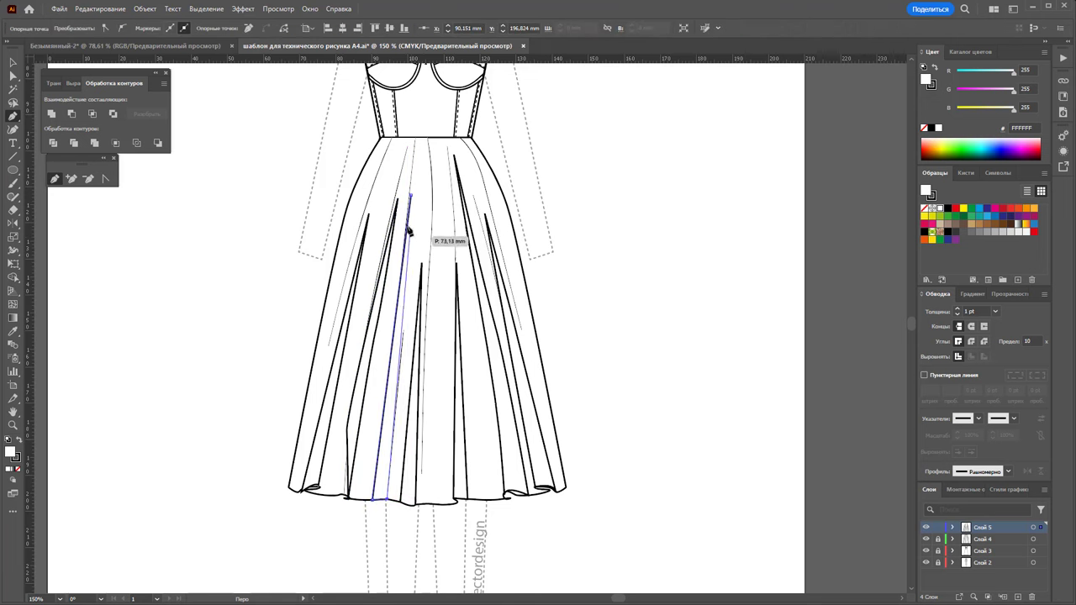
{"action": "left_click", "coordinate": [410, 196]}
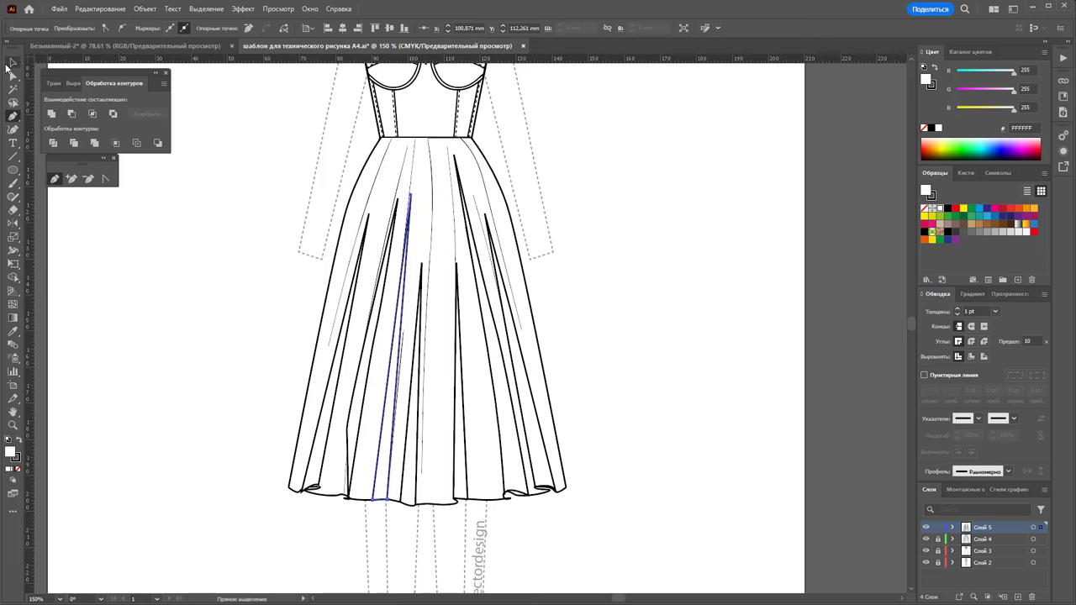
{"action": "left_click", "coordinate": [12, 64]}
Group the pleat slivers and give them a black fill with no outline
{"action": "left_click", "coordinate": [278, 272]}
{"action": "left_click_drag", "start_coordinate": [229, 265], "coordinate": [629, 519]}
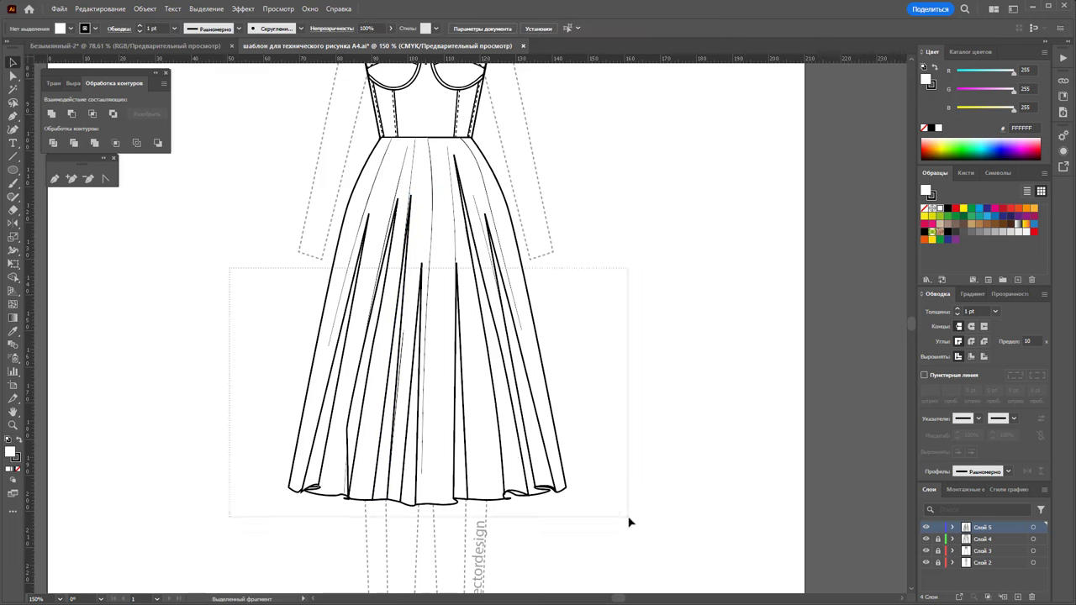
{"action": "right_click", "coordinate": [522, 383]}
{"action": "left_click", "coordinate": [554, 505]}
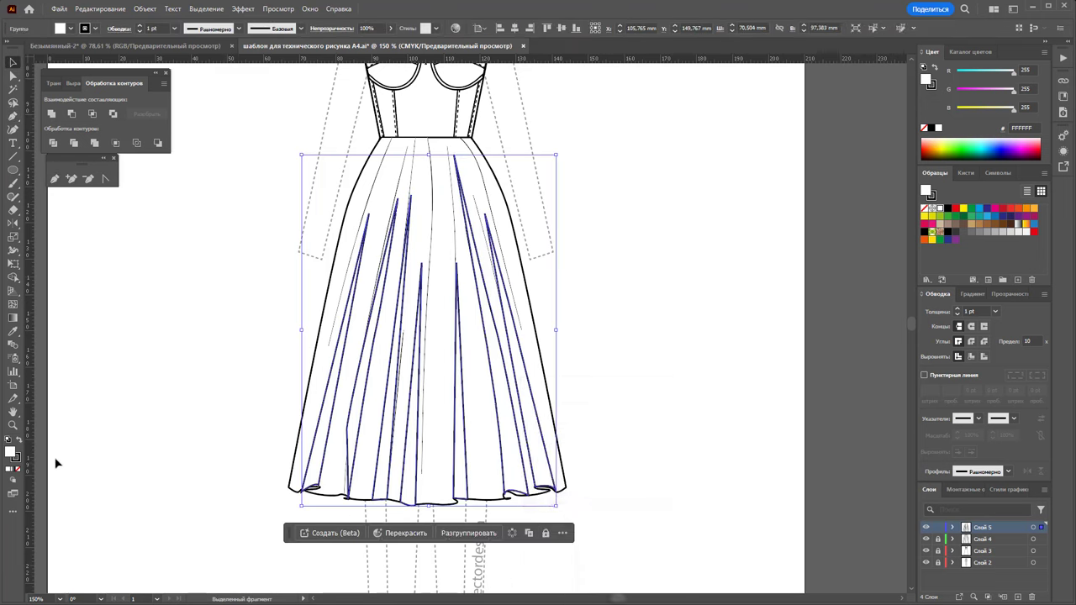
{"action": "left_click", "coordinate": [18, 469]}
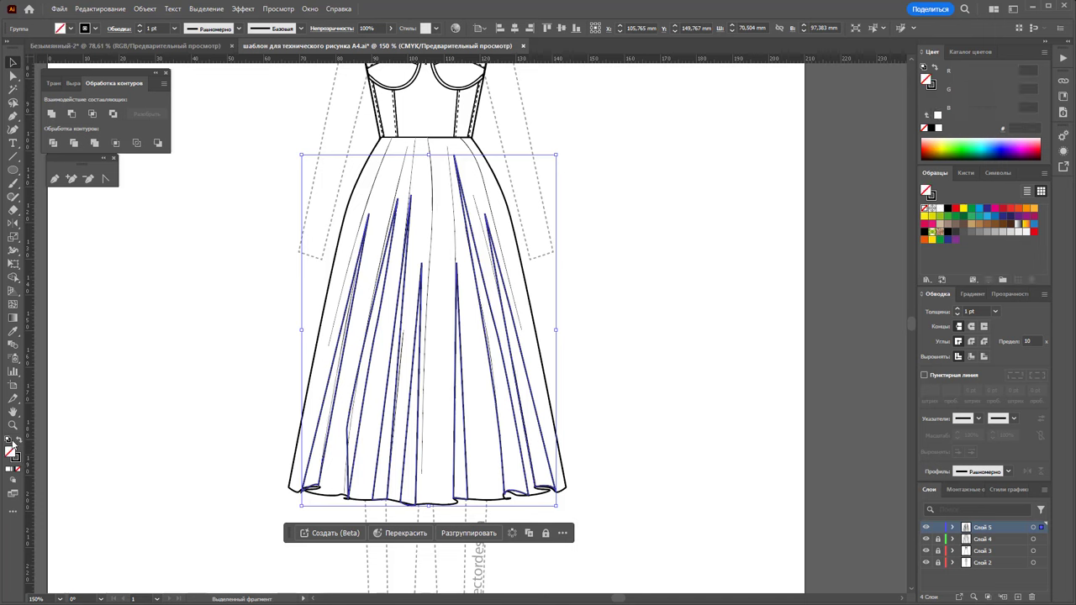
{"action": "left_click", "coordinate": [19, 440]}
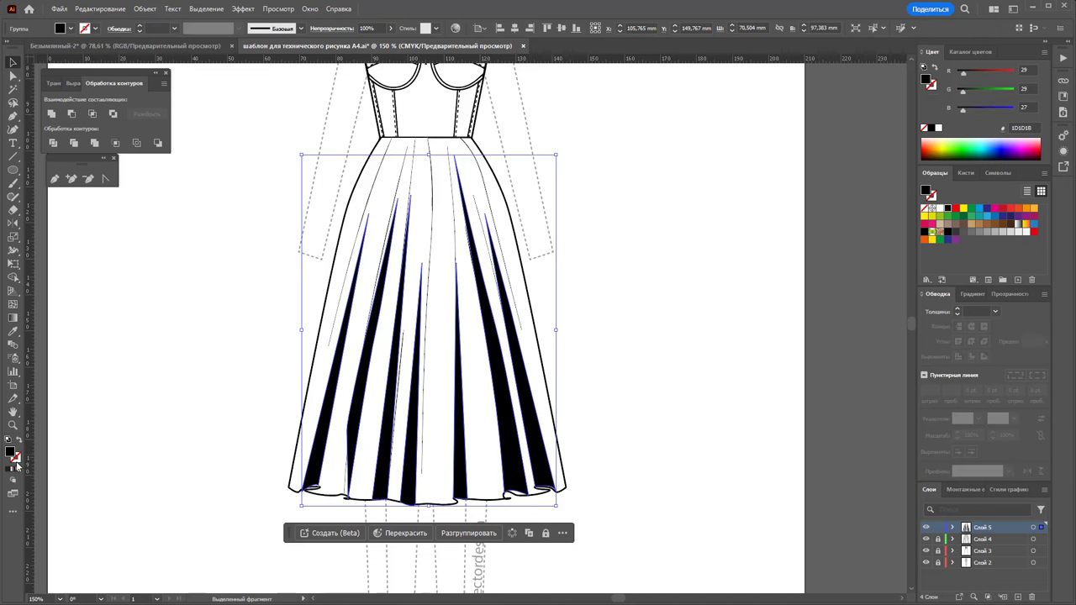
Lower the pleat group's opacity to about 10% for faint grey shading
{"action": "left_click", "coordinate": [389, 31]}
{"action": "left_click_drag", "start_coordinate": [346, 42], "coordinate": [352, 42]}
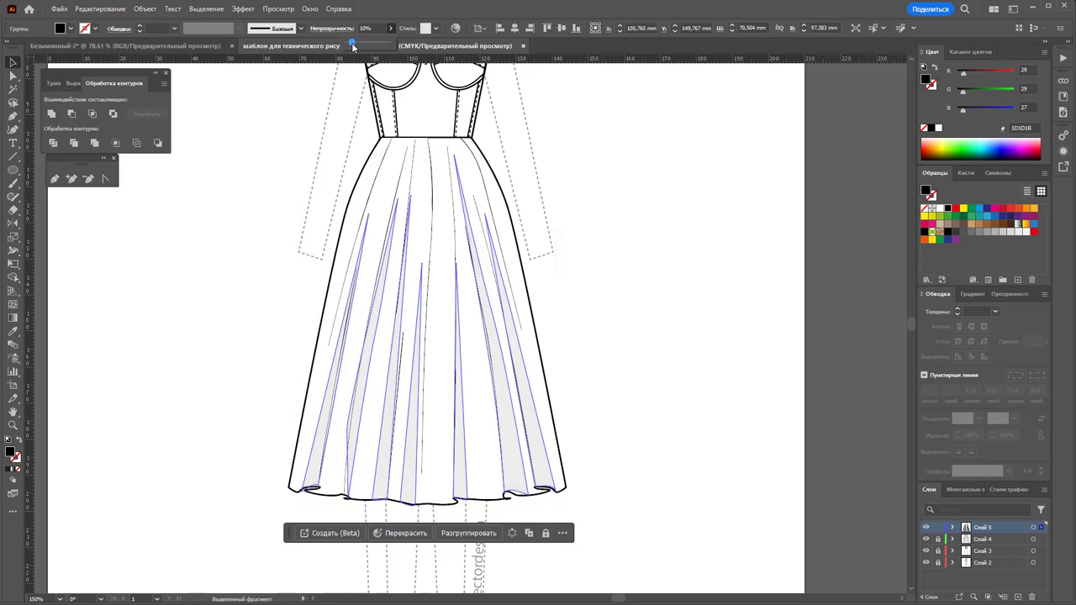
{"action": "left_click", "coordinate": [674, 228]}
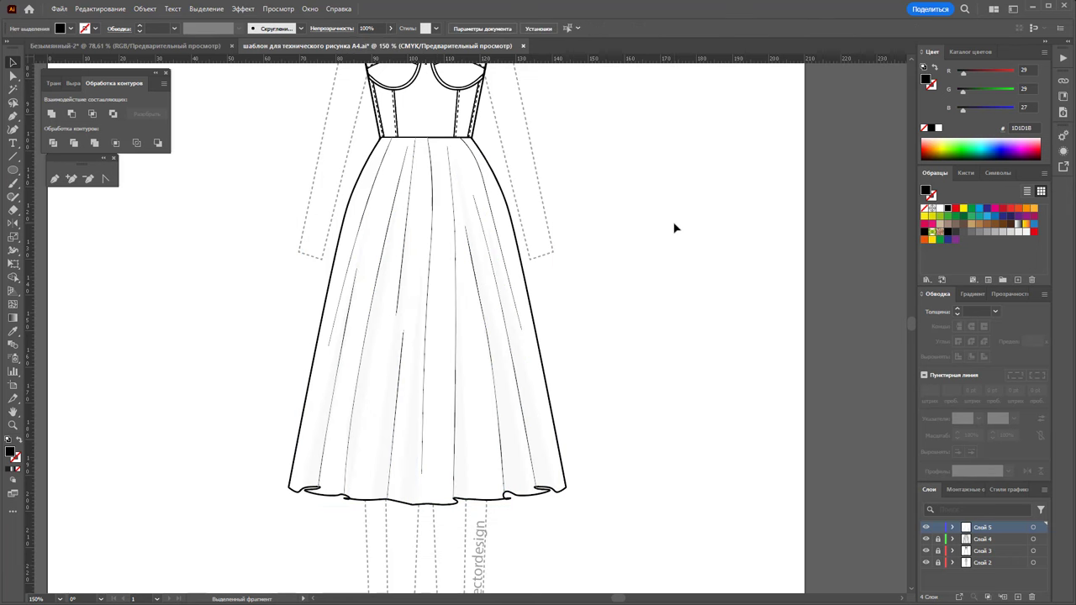
{"action": "left_click", "coordinate": [511, 384]}
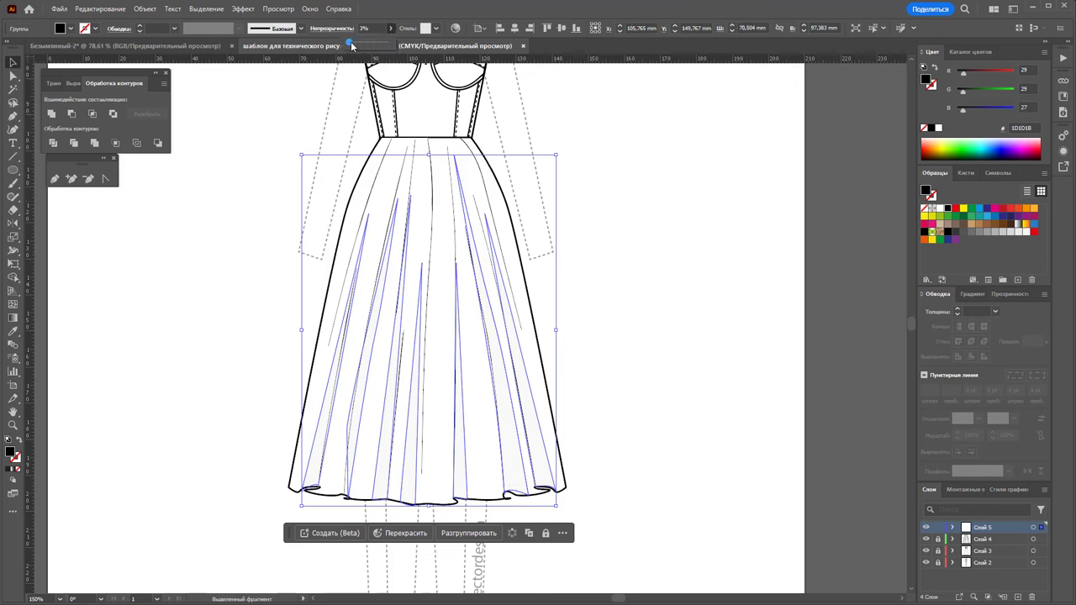
{"action": "left_click_drag", "start_coordinate": [353, 45], "coordinate": [354, 46]}
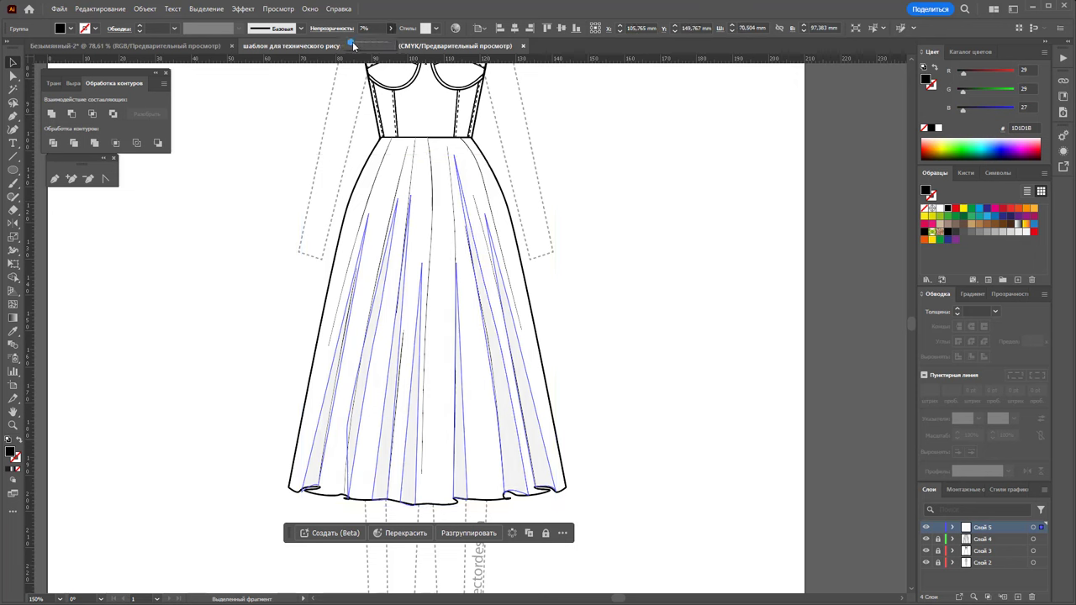
{"action": "left_click", "coordinate": [702, 240]}
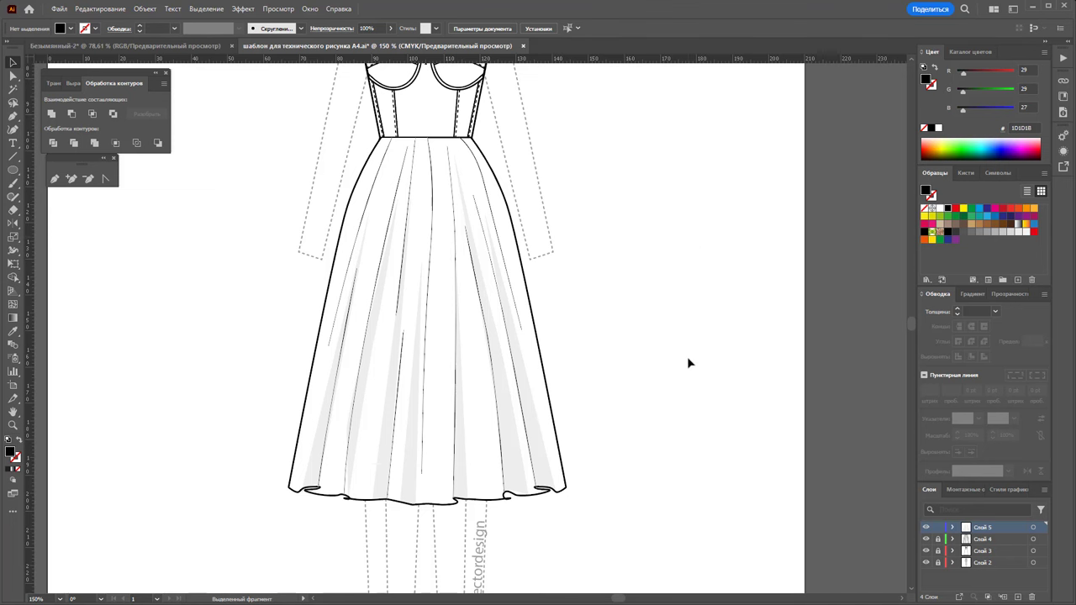
Draw a closed black shadow shape down the left side of the bodice
{"action": "scroll", "coordinate": [688, 358], "scroll_direction": "up", "scroll_amount": 2}
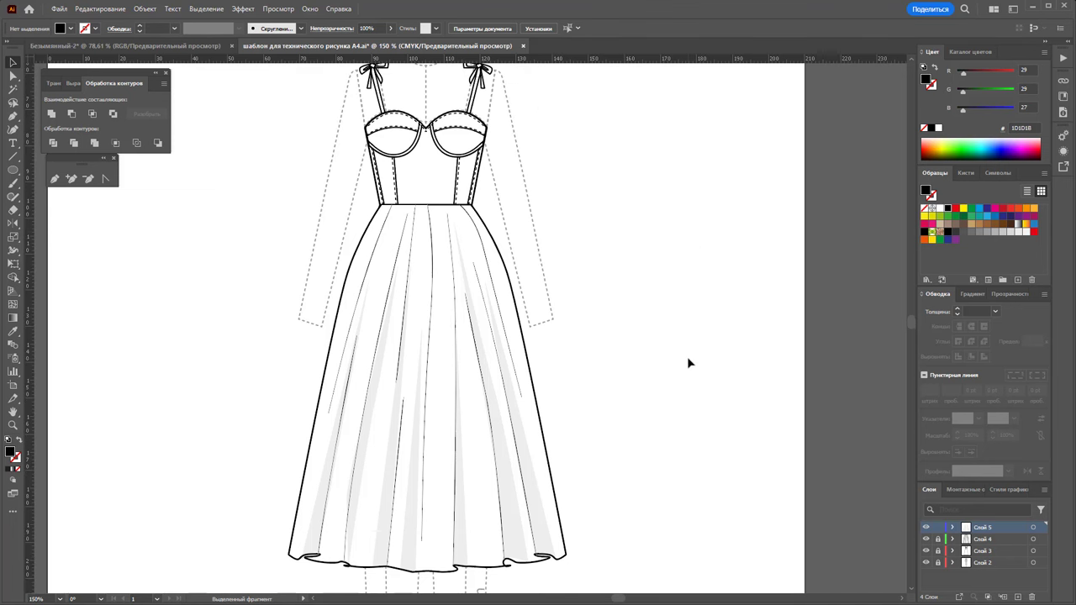
{"action": "scroll", "coordinate": [687, 363], "scroll_direction": "down", "scroll_amount": 2}
{"action": "scroll", "coordinate": [686, 363], "scroll_direction": "down", "scroll_amount": 2}
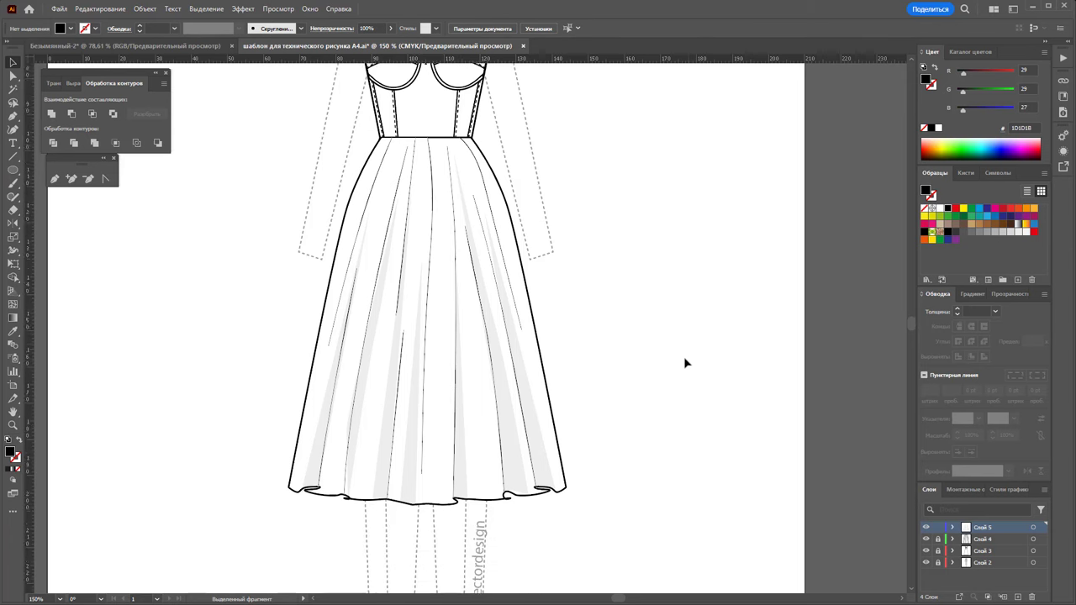
{"action": "scroll", "coordinate": [681, 361], "scroll_direction": "up", "scroll_amount": 2}
{"action": "scroll", "coordinate": [681, 361], "scroll_direction": "up", "scroll_amount": 1}
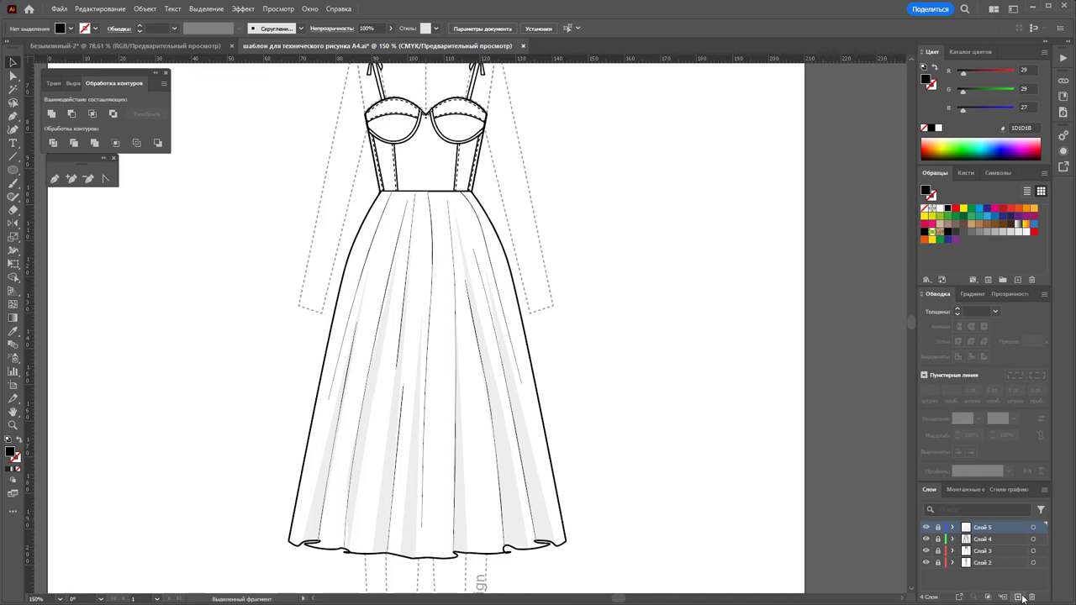
{"action": "left_click", "coordinate": [13, 118]}
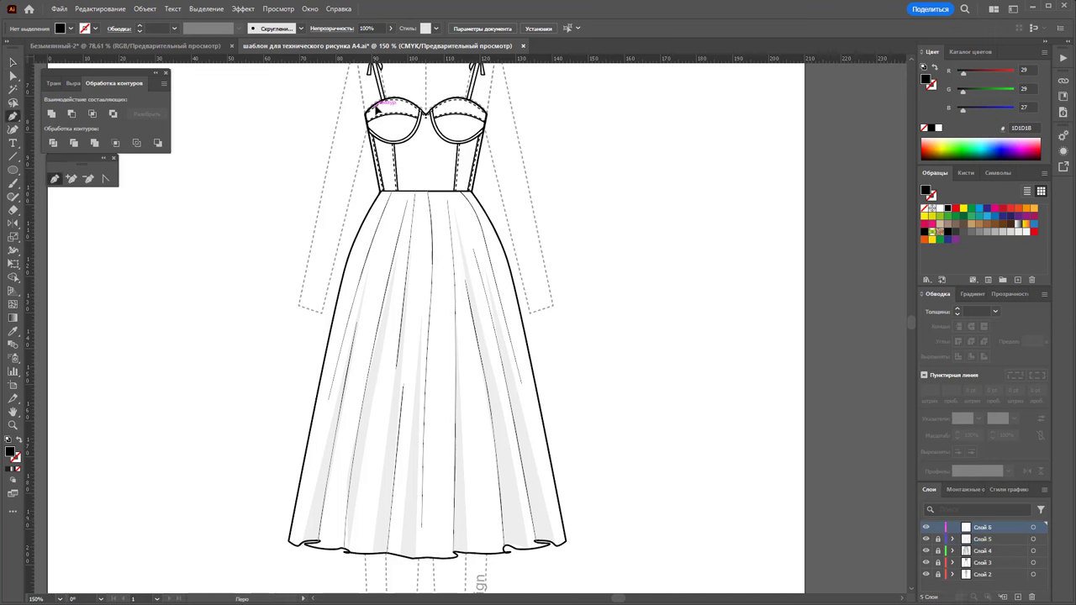
{"action": "left_click", "coordinate": [375, 107]}
{"action": "left_click", "coordinate": [380, 139]}
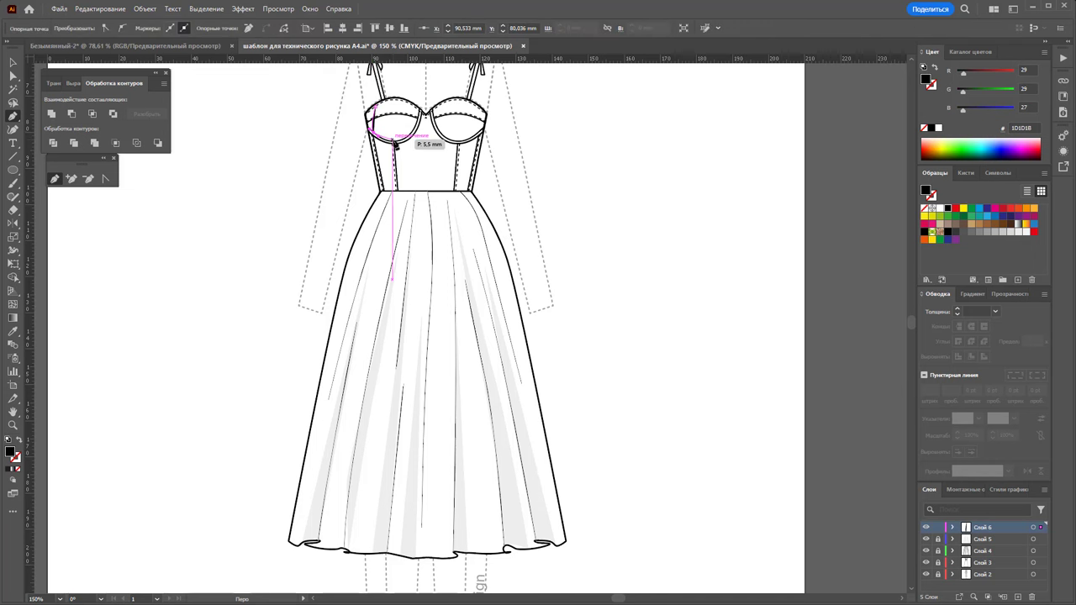
{"action": "left_click", "coordinate": [394, 150]}
{"action": "left_click", "coordinate": [390, 184]}
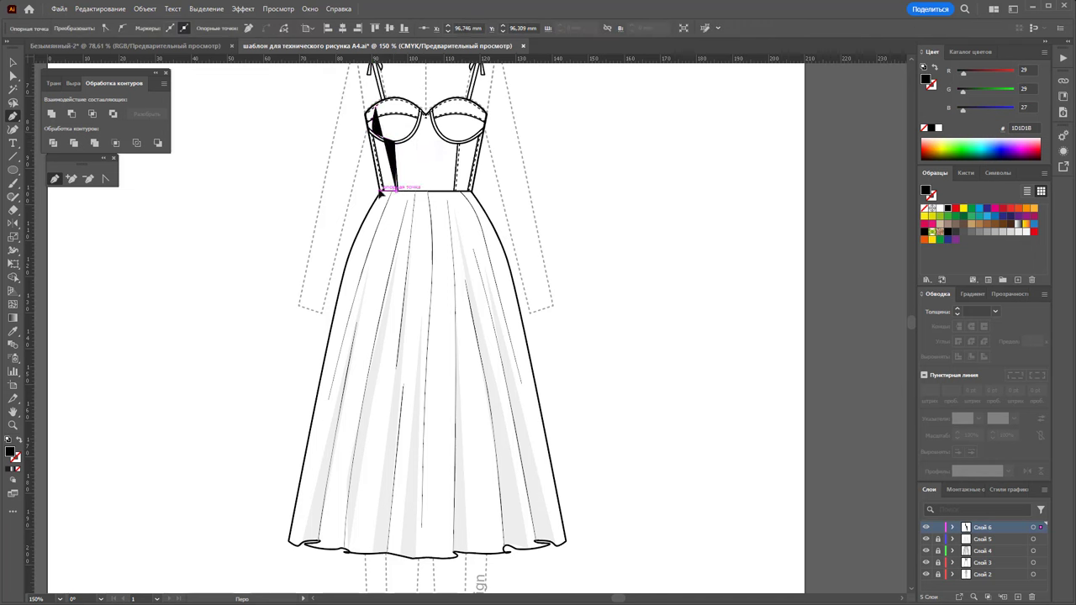
{"action": "left_click", "coordinate": [380, 191]}
{"action": "left_click", "coordinate": [370, 111]}
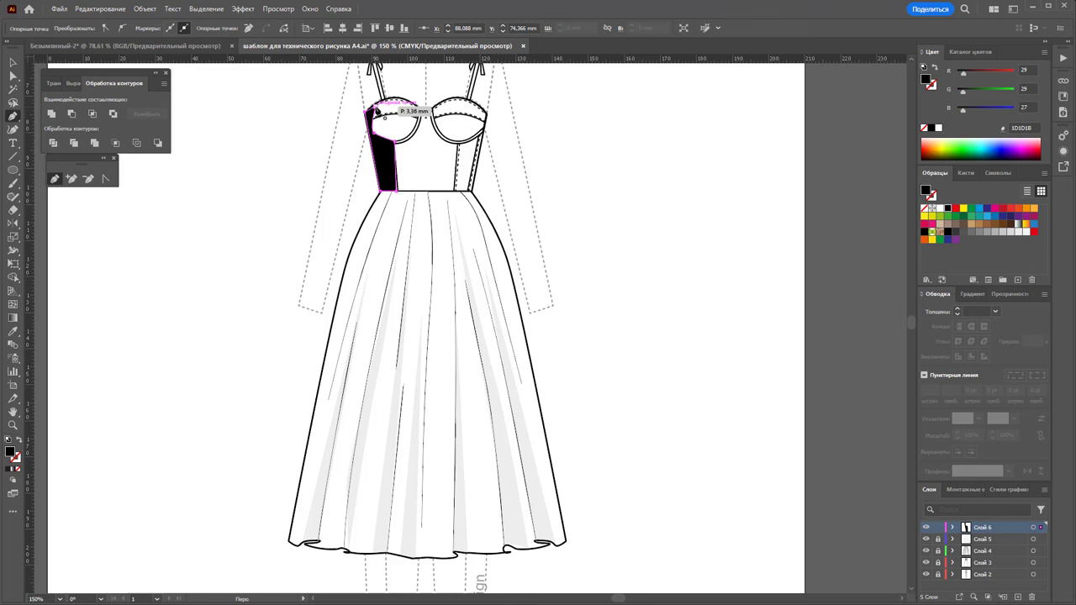
Add shadow shapes along the right bodice edge and between the cups
{"action": "left_click", "coordinate": [483, 134]}
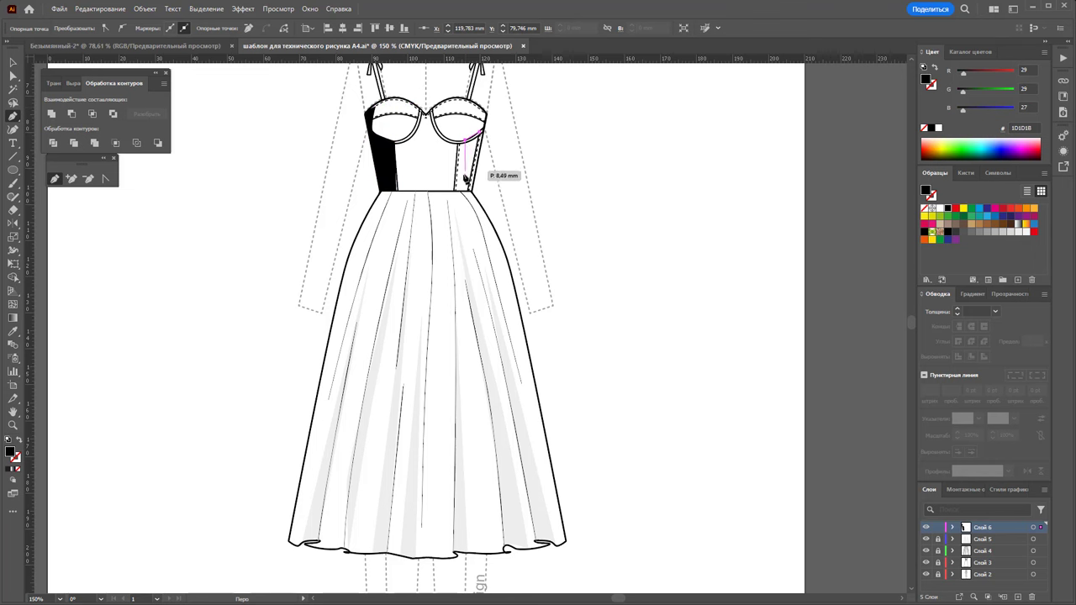
{"action": "left_click", "coordinate": [460, 194]}
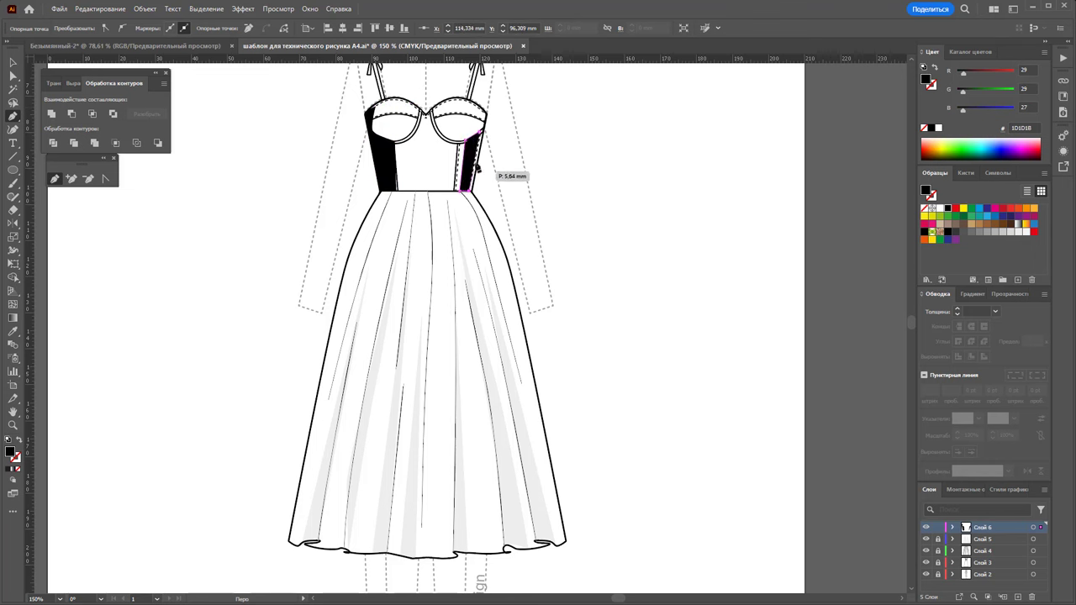
{"action": "left_click_drag", "start_coordinate": [486, 127], "coordinate": [487, 142]}
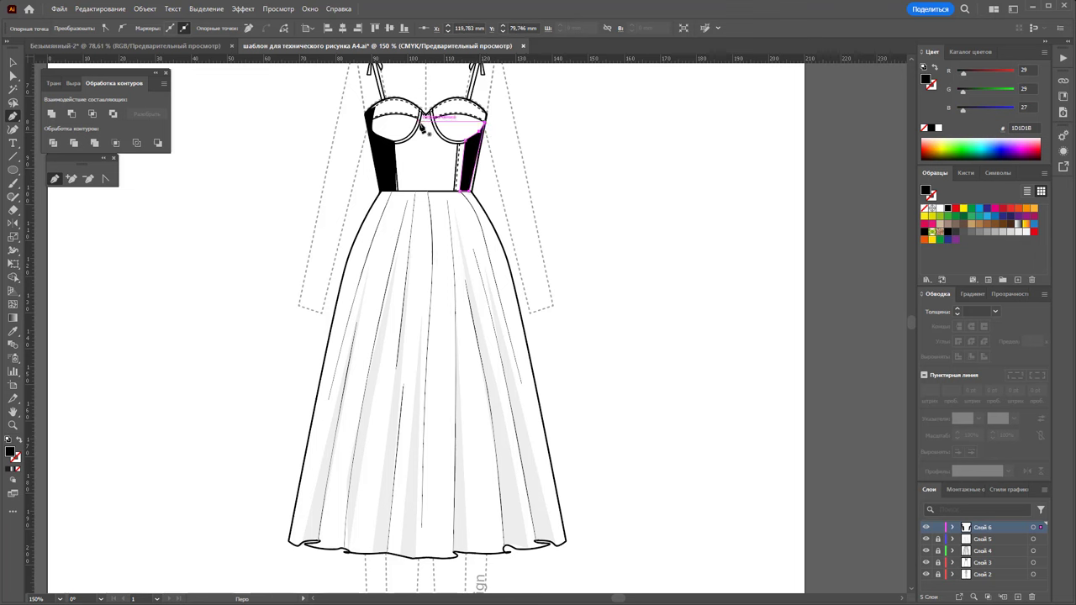
{"action": "left_click", "coordinate": [423, 128]}
{"action": "left_click_drag", "start_coordinate": [409, 150], "coordinate": [415, 141]}
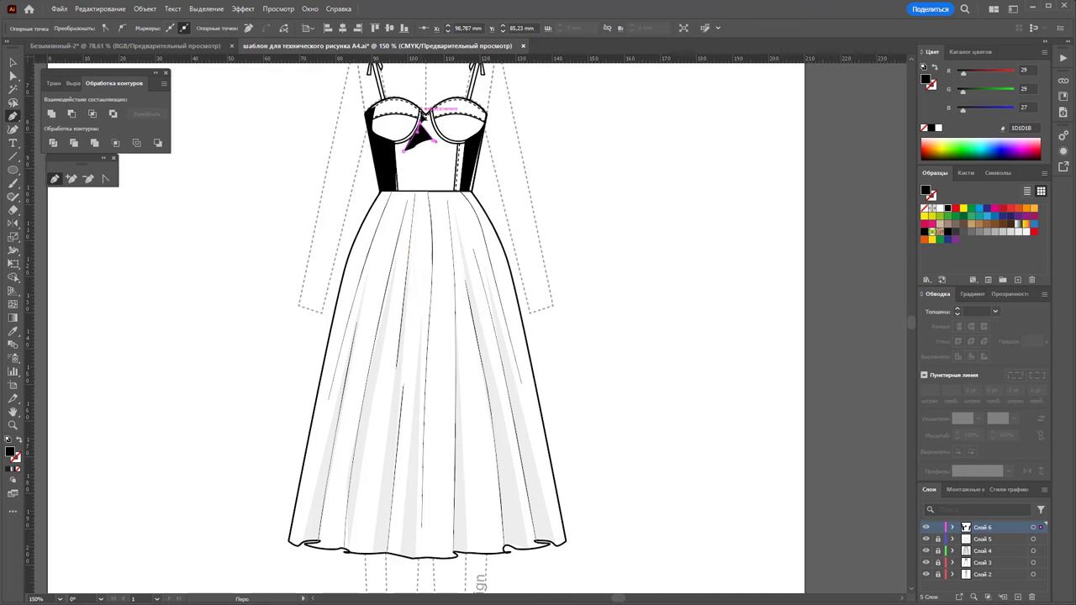
Draw a black shadow band from the waist down the left skirt panel to the hem
{"action": "left_click", "coordinate": [391, 193]}
{"action": "left_click", "coordinate": [367, 259]}
{"action": "left_click", "coordinate": [357, 295]}
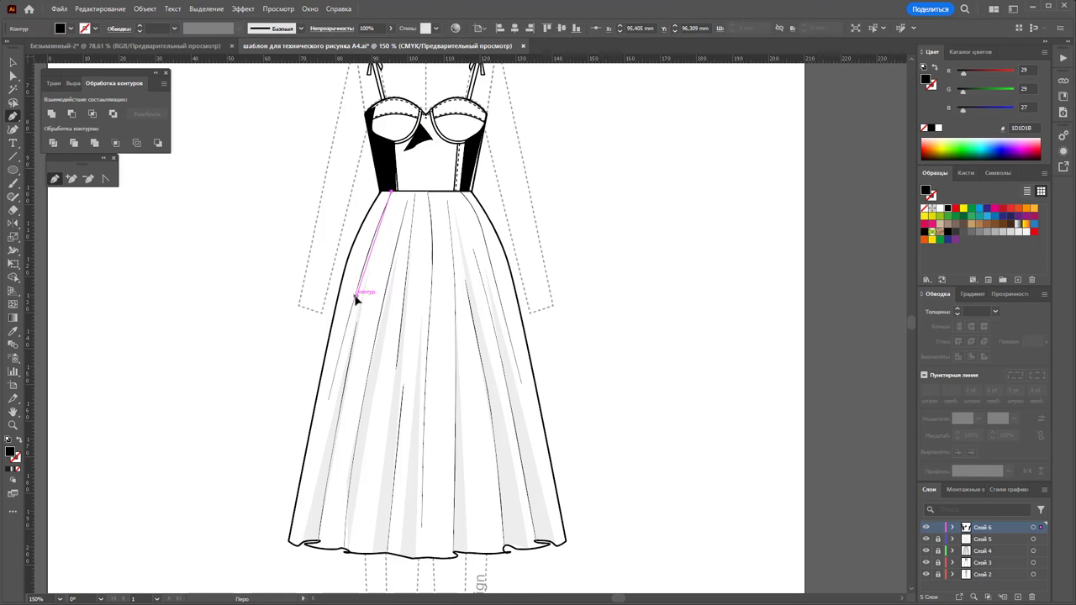
{"action": "left_click", "coordinate": [346, 330]}
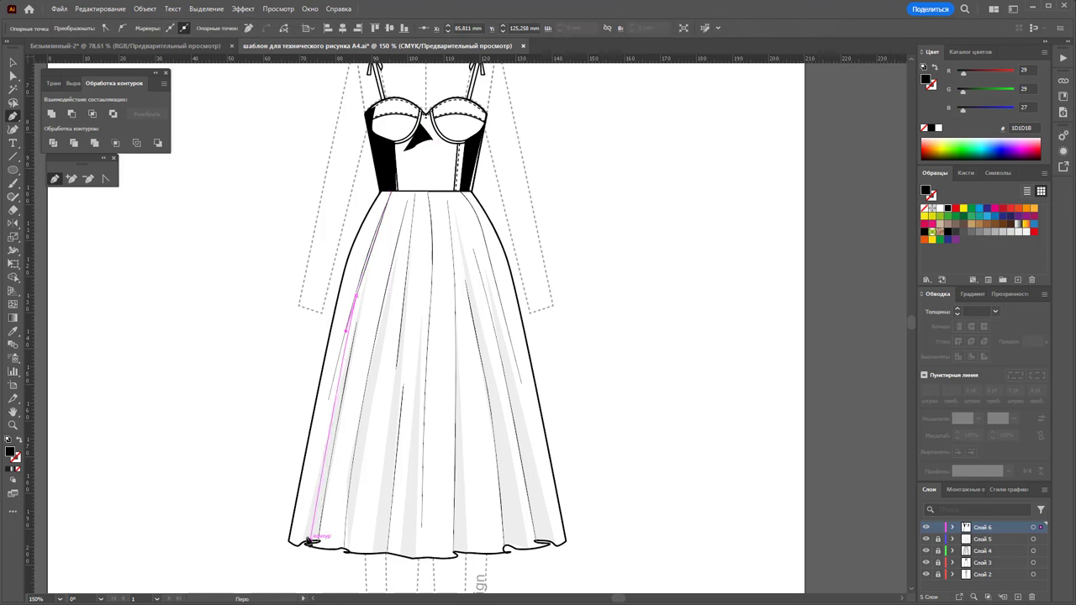
{"action": "left_click", "coordinate": [308, 540]}
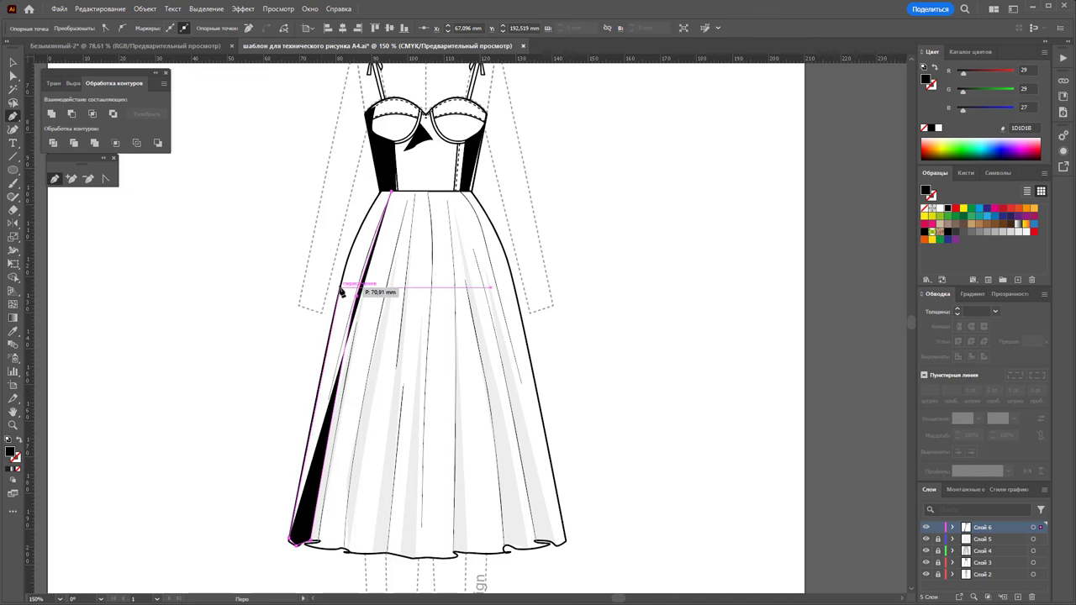
{"action": "left_click", "coordinate": [340, 286]}
{"action": "left_click", "coordinate": [390, 192]}
{"action": "left_click", "coordinate": [390, 193]}
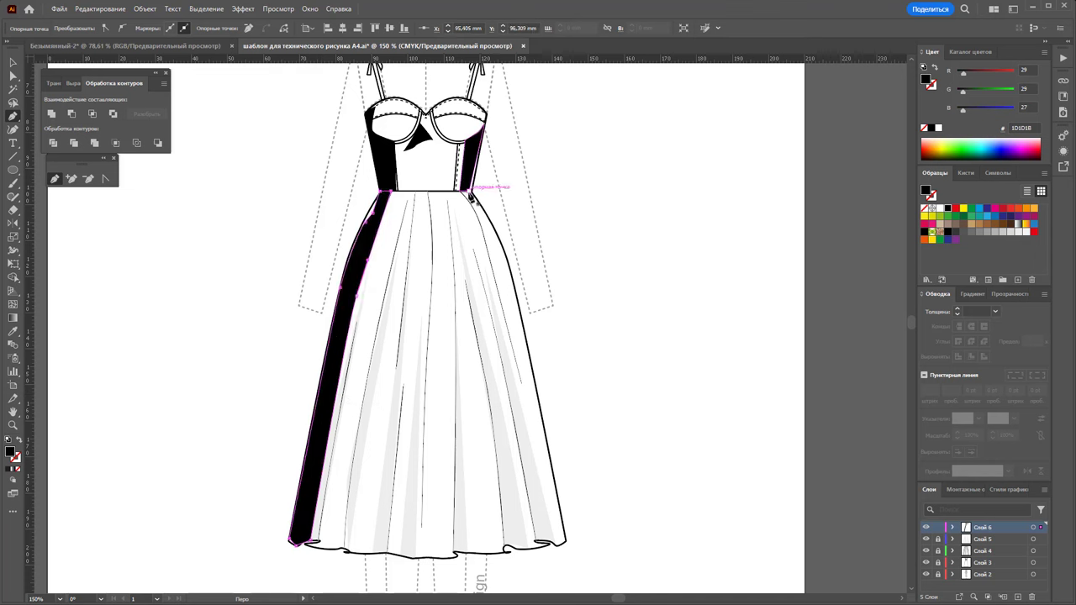
Draw a matching black shadow band down the right skirt panel to the hem
{"action": "left_click", "coordinate": [465, 192]}
{"action": "left_click", "coordinate": [494, 248]}
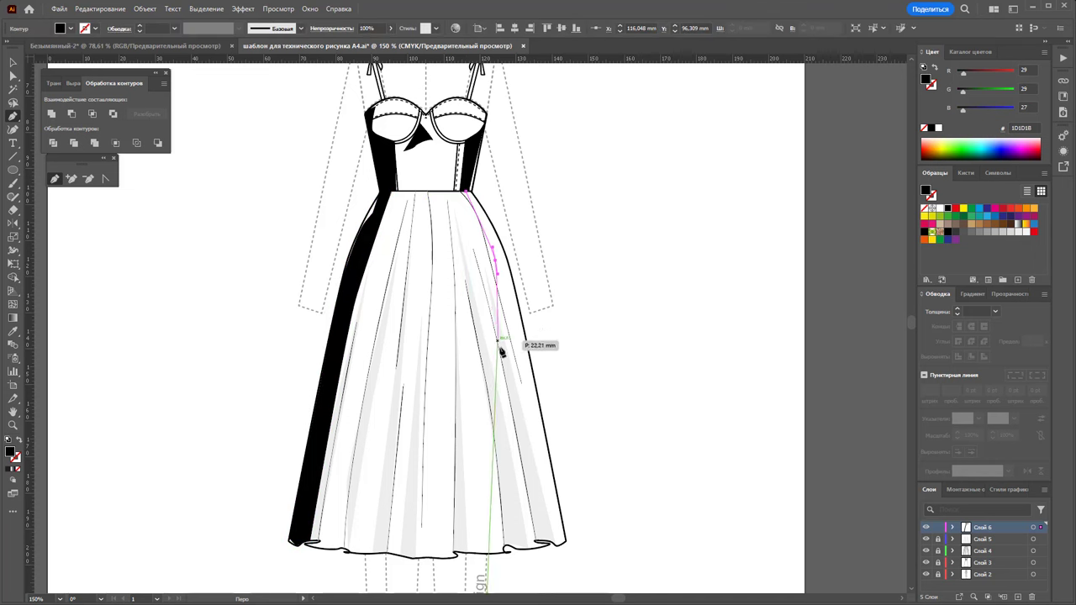
{"action": "left_click", "coordinate": [539, 490]}
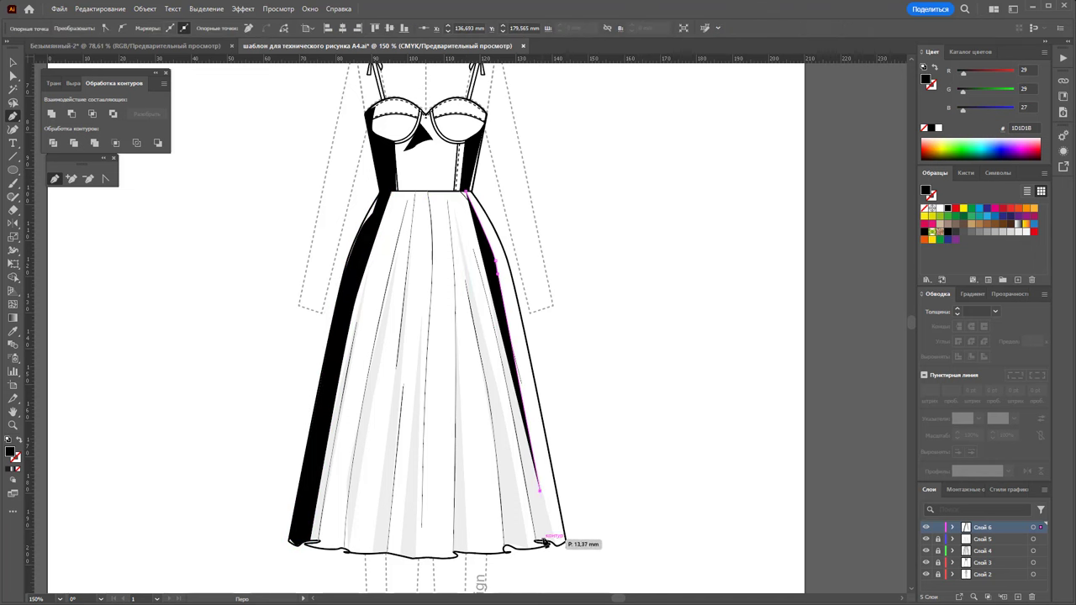
{"action": "left_click", "coordinate": [556, 543]}
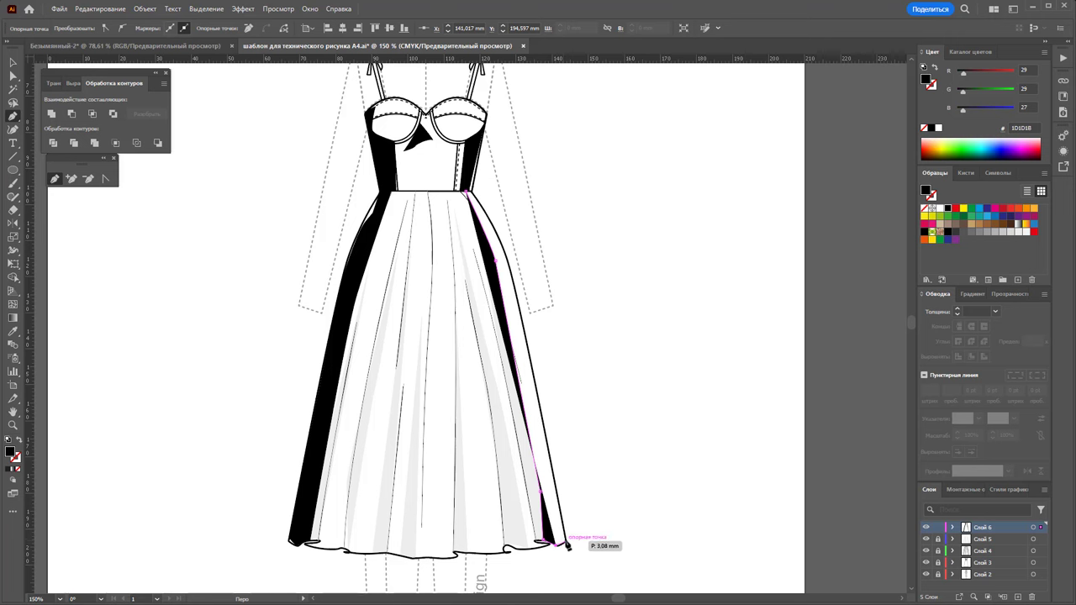
{"action": "left_click", "coordinate": [566, 543]}
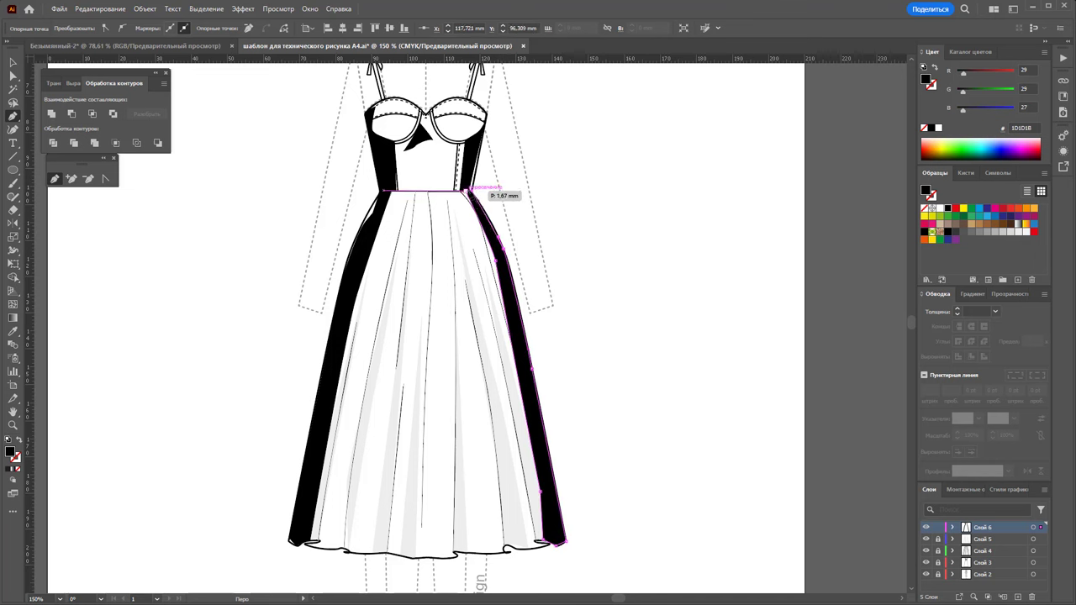
{"action": "left_click", "coordinate": [467, 191]}
Adjust the bottom anchor point of the right bodice shadow with Direct Selection
{"action": "left_click", "coordinate": [13, 75]}
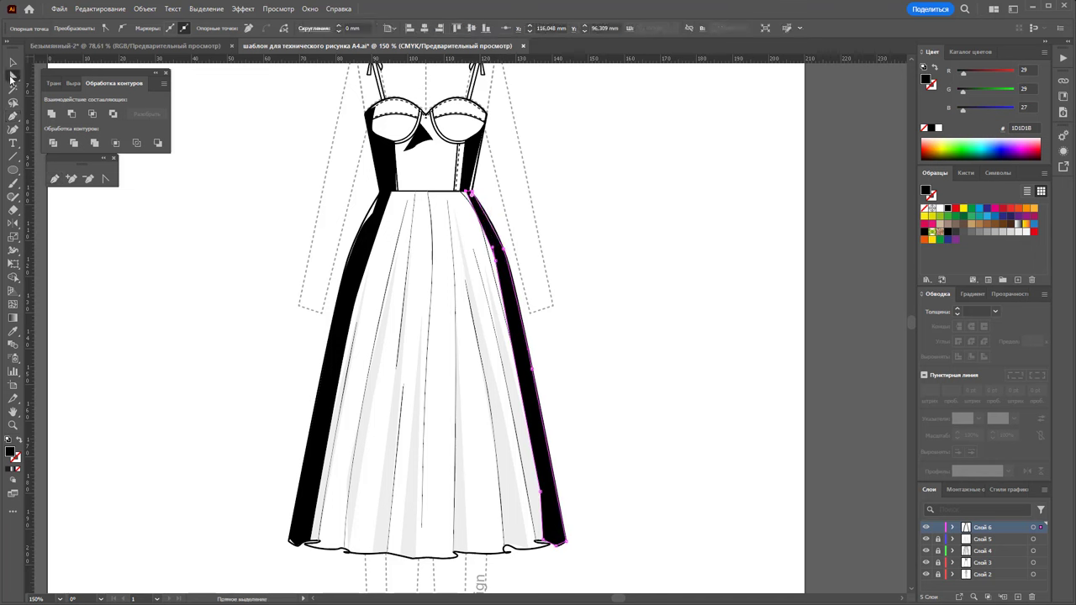
{"action": "left_click", "coordinate": [473, 181]}
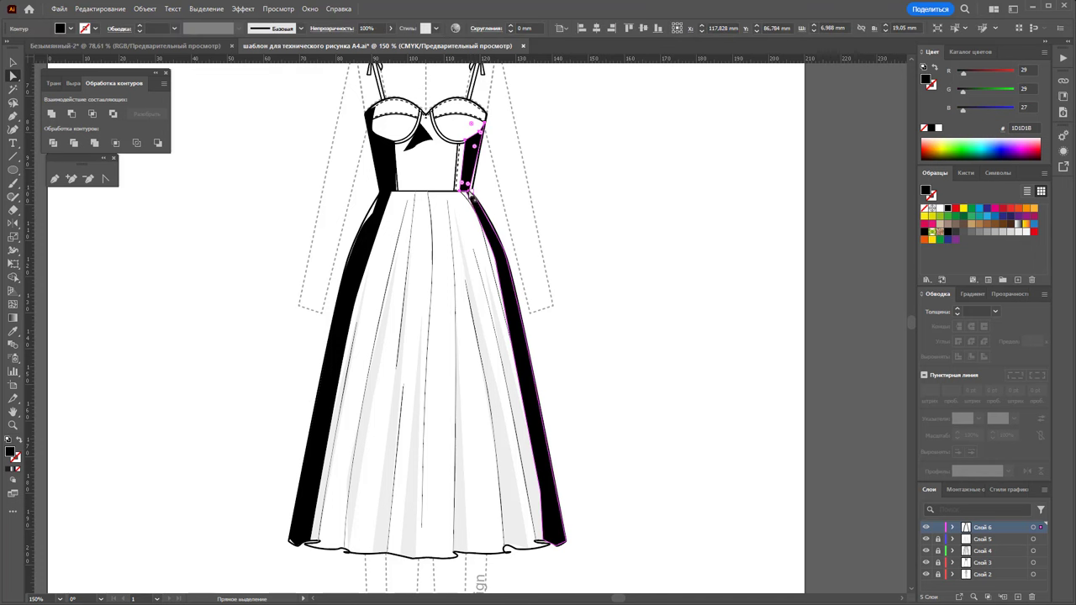
{"action": "left_click", "coordinate": [469, 191]}
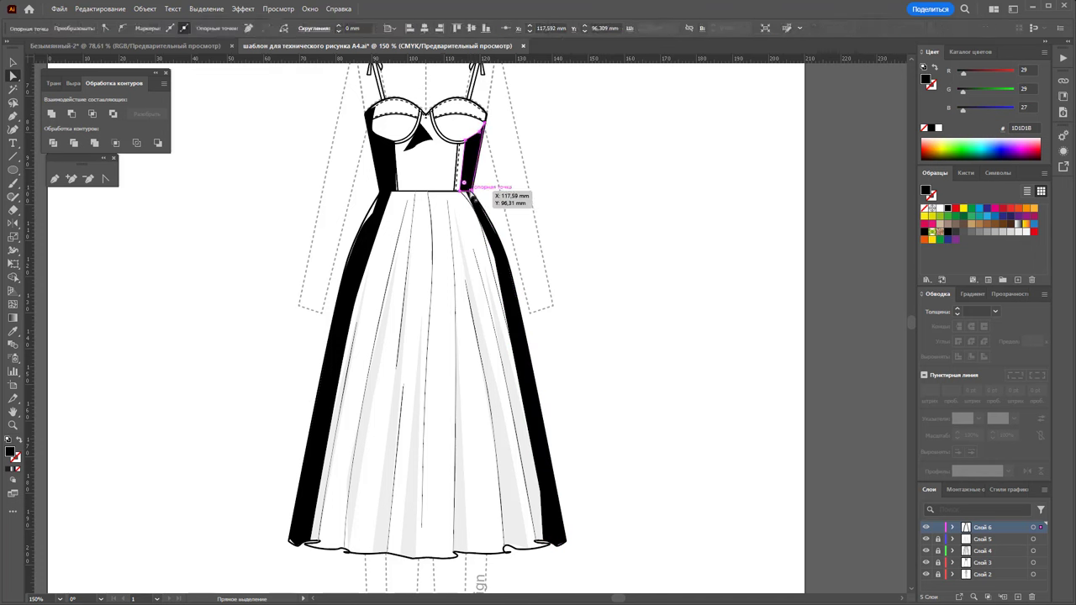
{"action": "left_click", "coordinate": [12, 61]}
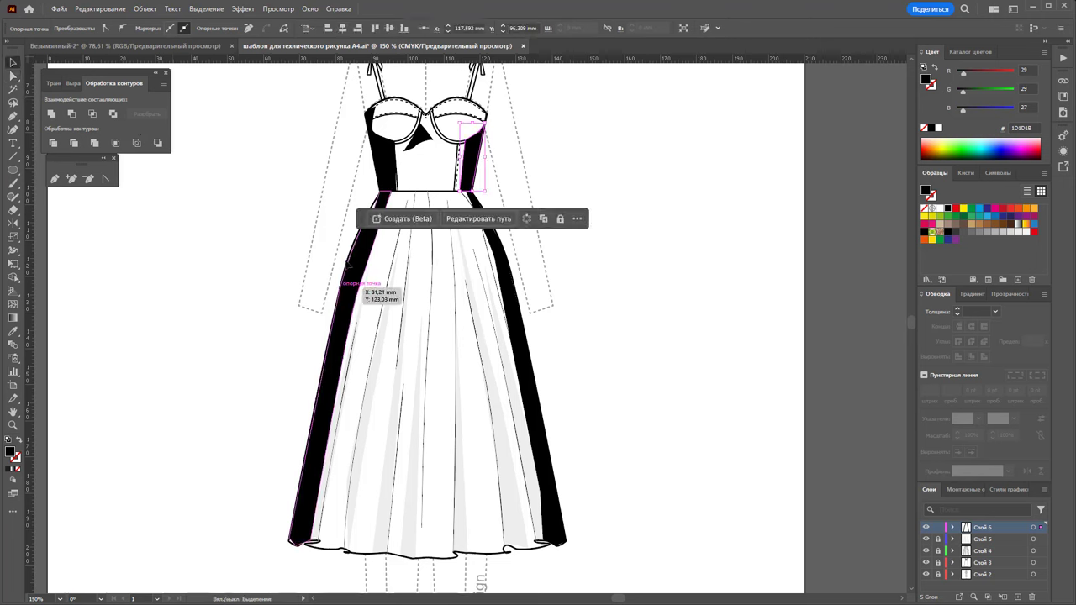
Select the bodice, cup and skirt shadows and fade them to about 12% opacity
{"action": "left_click", "coordinate": [353, 278]}
{"action": "left_click", "coordinate": [529, 363], "text": "shift"}
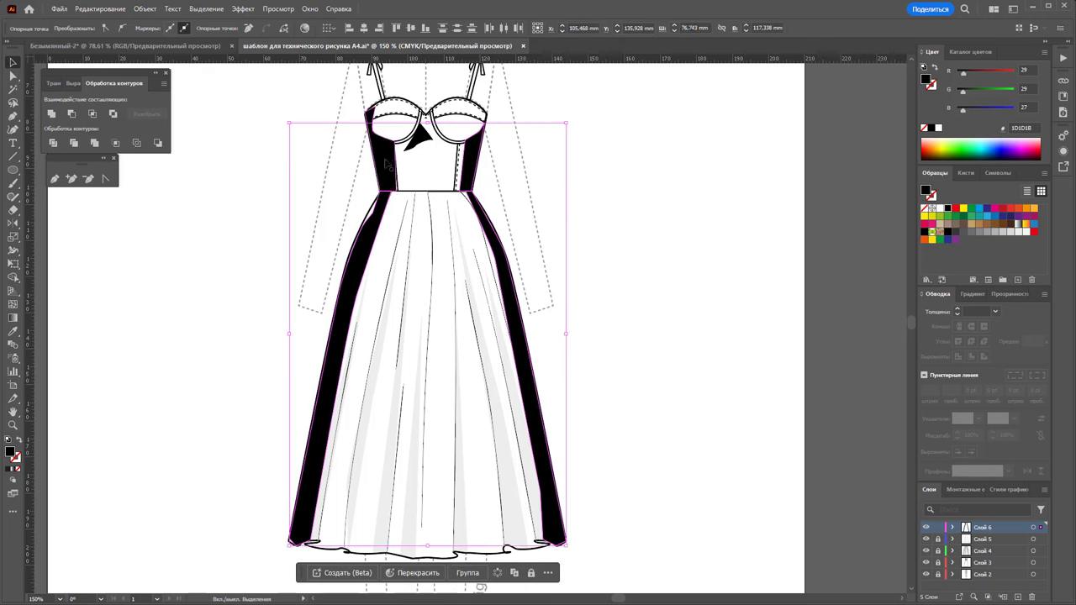
{"action": "left_click", "coordinate": [426, 138], "text": "shift"}
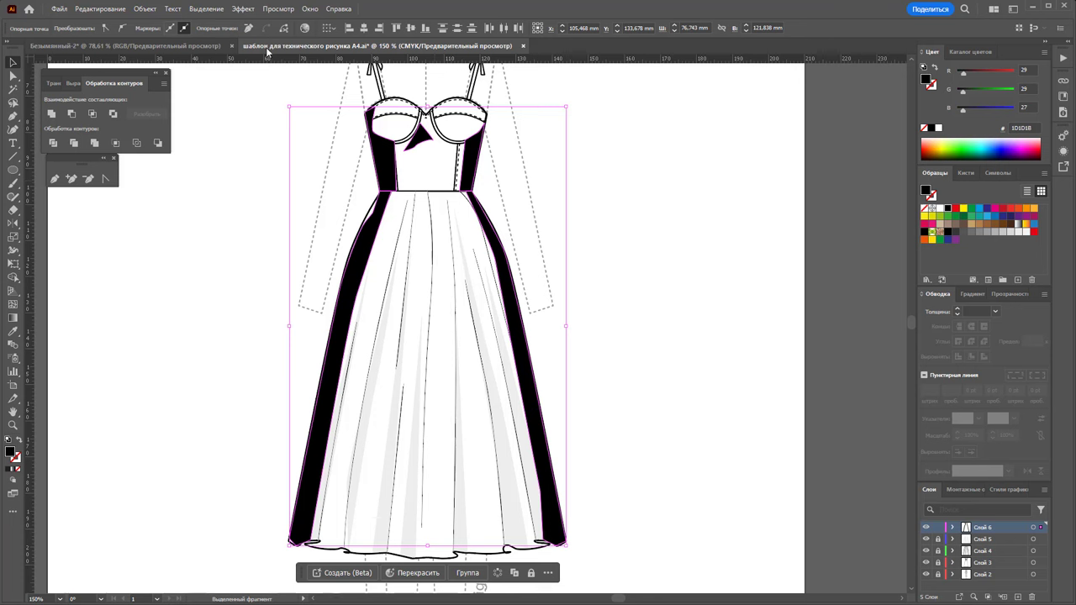
{"action": "left_click", "coordinate": [395, 157]}
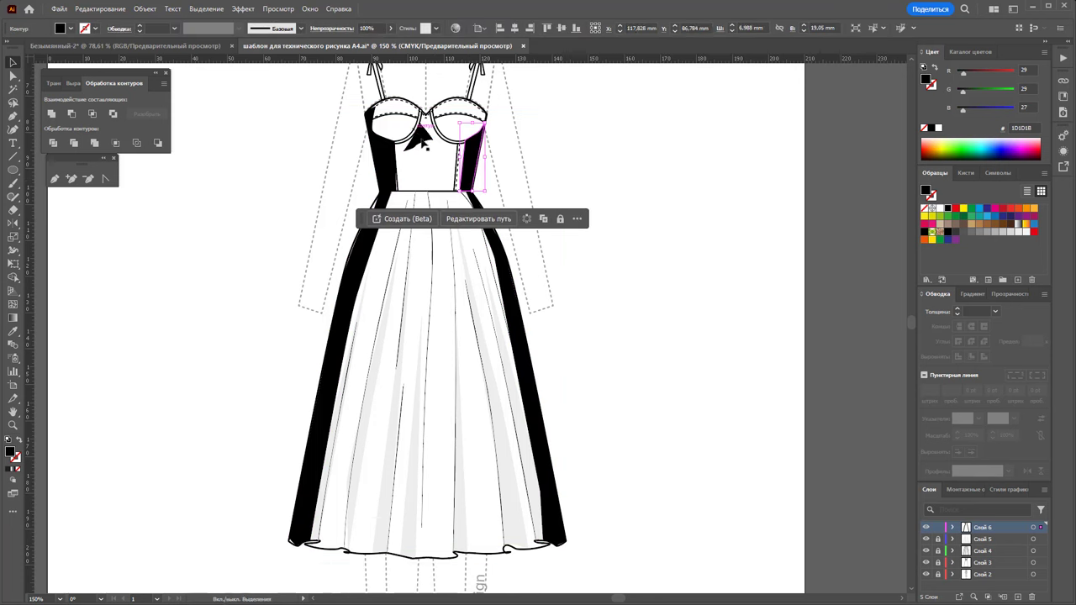
{"action": "left_click", "coordinate": [332, 330], "text": "shift"}
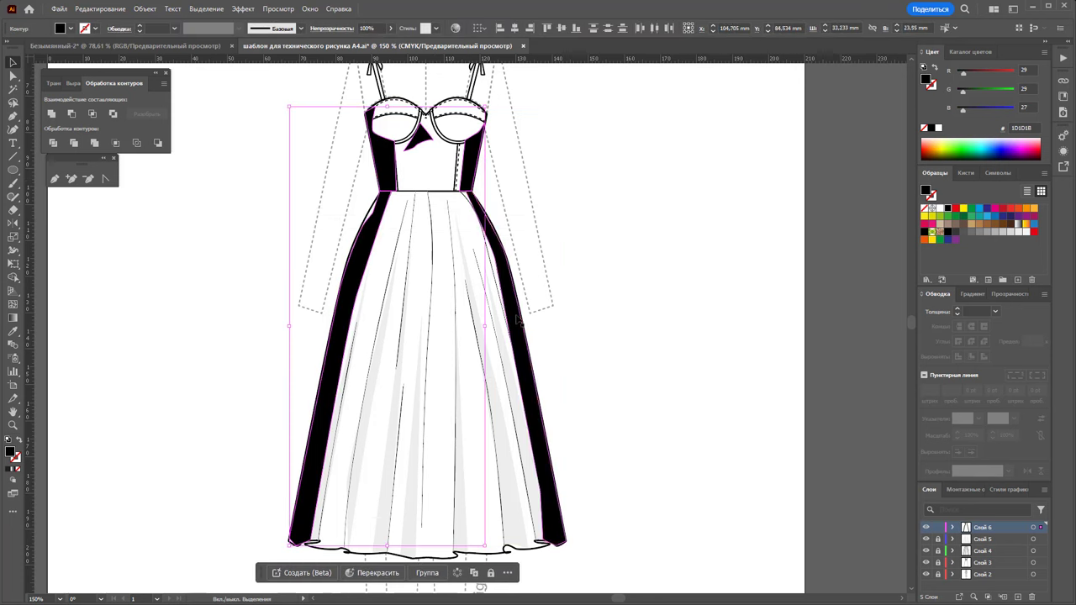
{"action": "left_click", "coordinate": [516, 322], "text": "shift"}
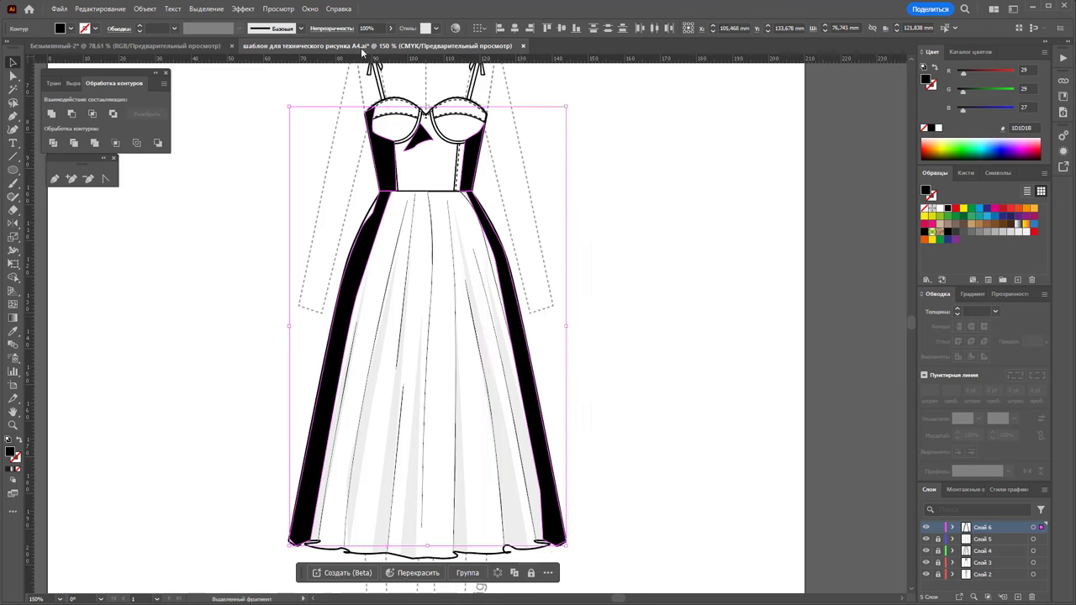
{"action": "left_click_drag", "start_coordinate": [364, 44], "coordinate": [353, 48]}
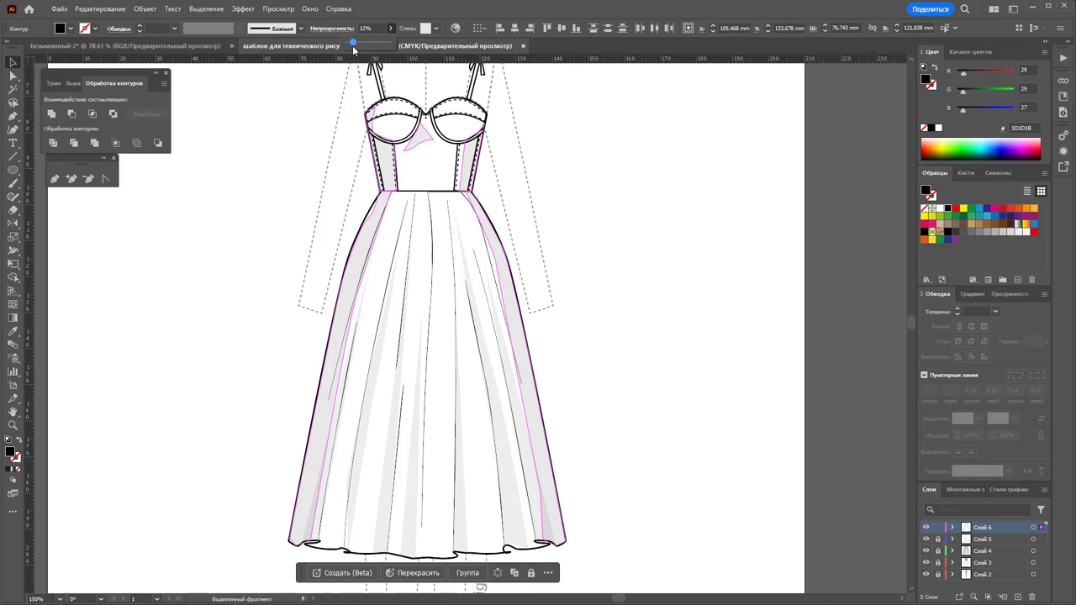
Nudge the small shadow between the cups slightly upward, then deselect
{"action": "left_click", "coordinate": [654, 254]}
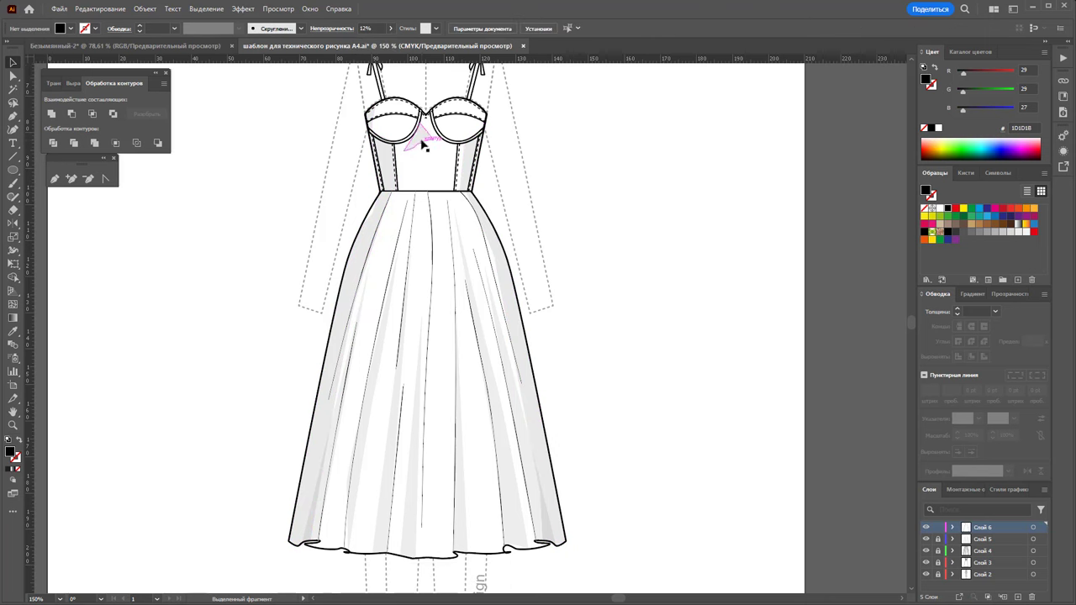
{"action": "left_click_drag", "start_coordinate": [423, 145], "coordinate": [422, 144]}
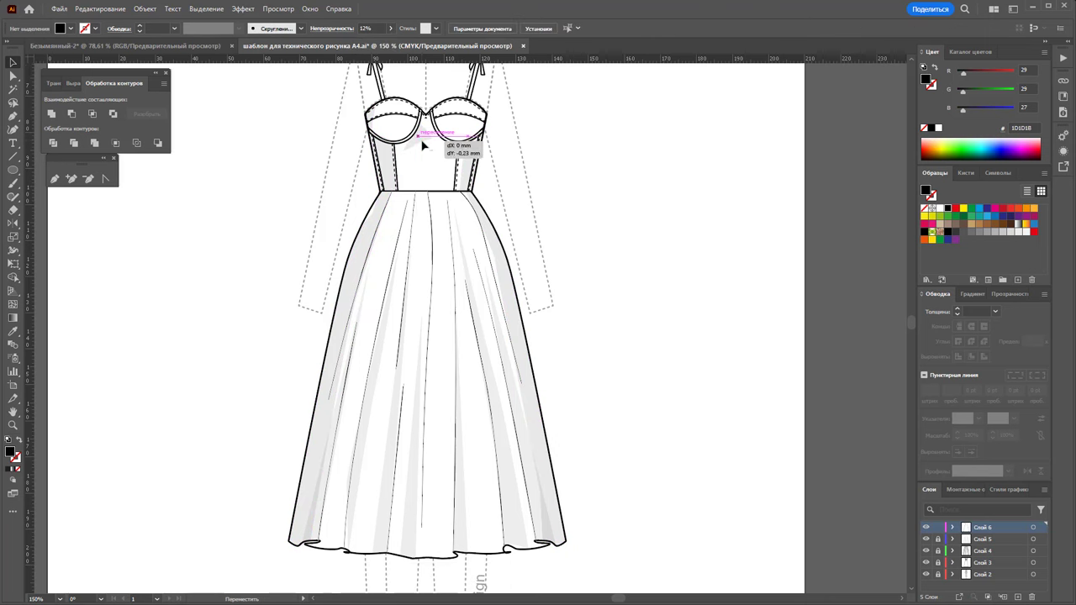
{"action": "left_click", "coordinate": [640, 197]}
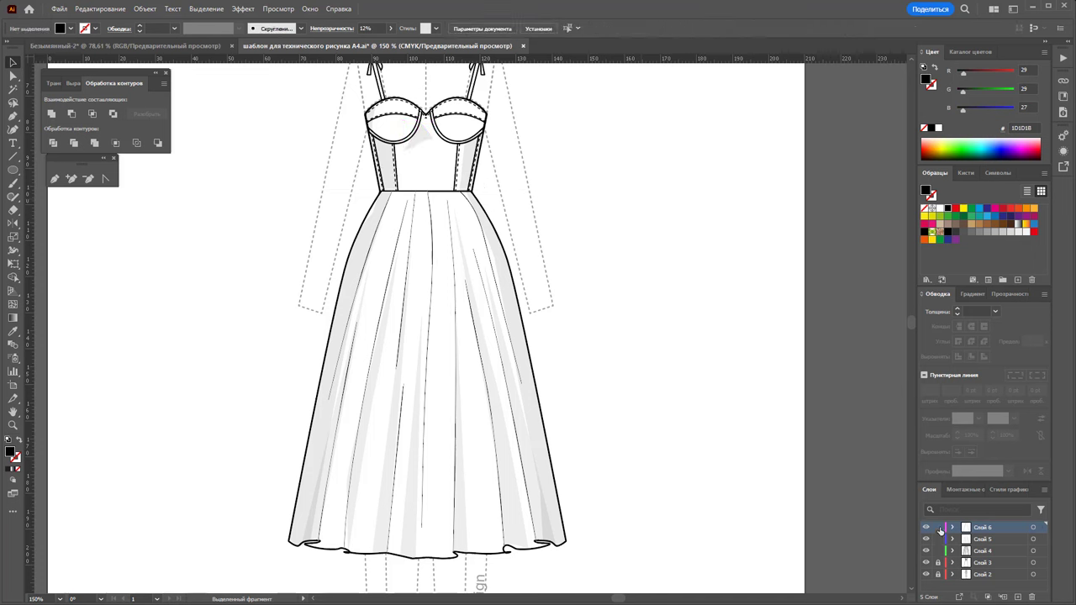
Marquee-select all the pleated skirt lines and group them into one object
{"action": "left_click_drag", "start_coordinate": [649, 565], "coordinate": [233, 359]}
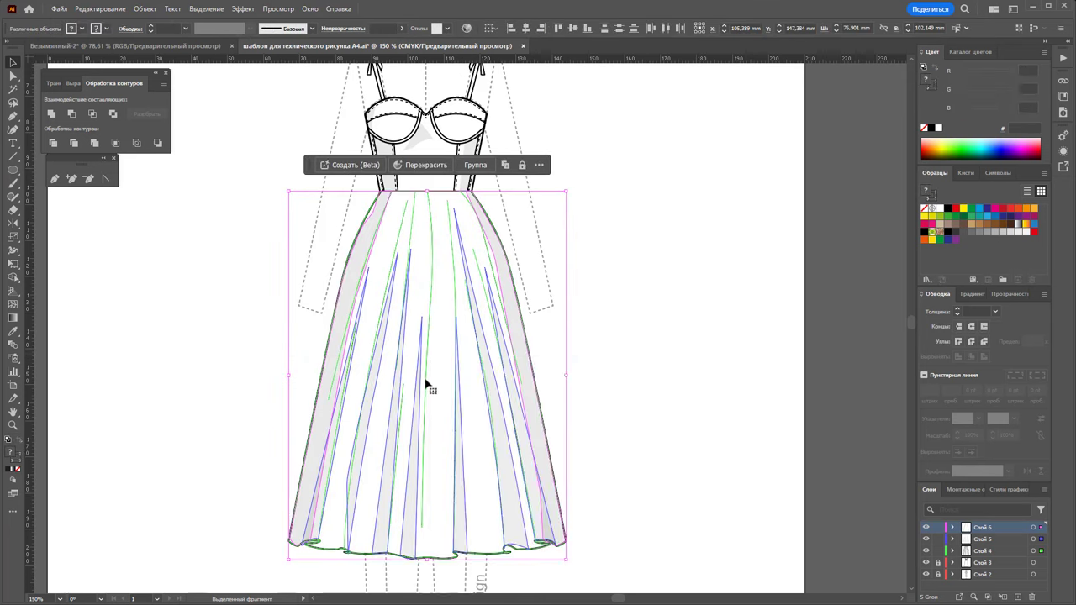
{"action": "right_click", "coordinate": [431, 359]}
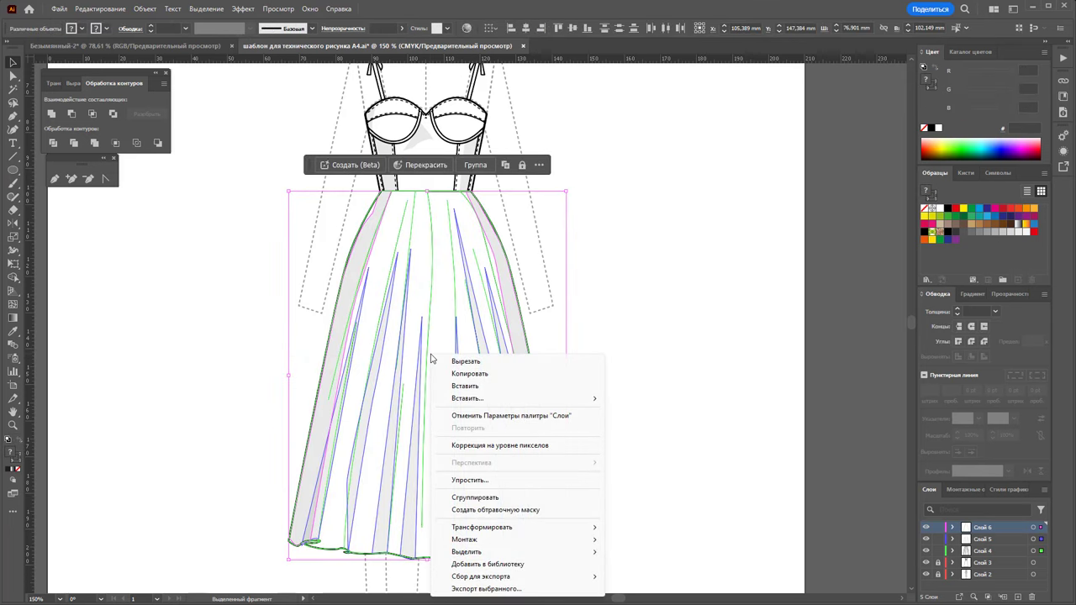
{"action": "left_click", "coordinate": [483, 496]}
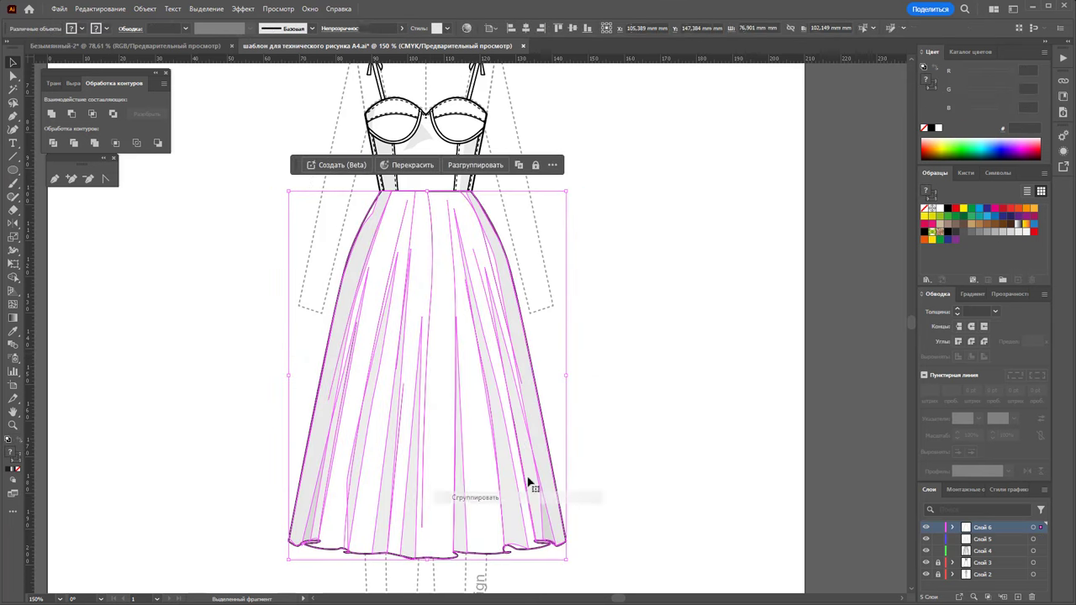
{"action": "left_click", "coordinate": [642, 429]}
Test-move the skirt group aside, then undo so it returns to the dress
{"action": "left_click_drag", "start_coordinate": [473, 264], "coordinate": [797, 271]}
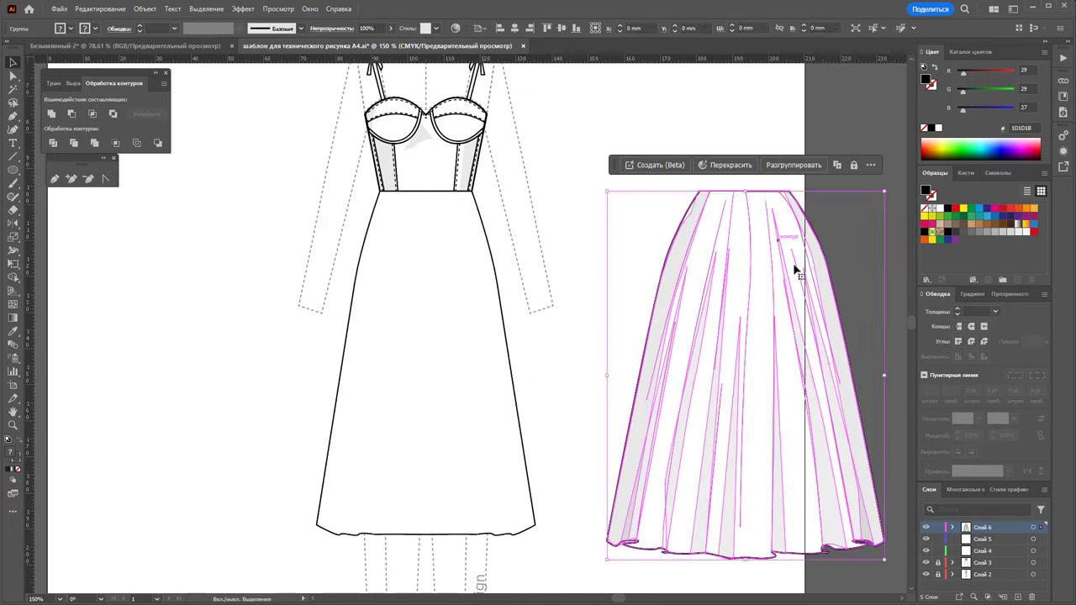
{"action": "key", "text": "ctrl+z"}
{"action": "left_click", "coordinate": [726, 307]}
{"action": "scroll", "coordinate": [728, 311], "scroll_direction": "down", "scroll_amount": 1}
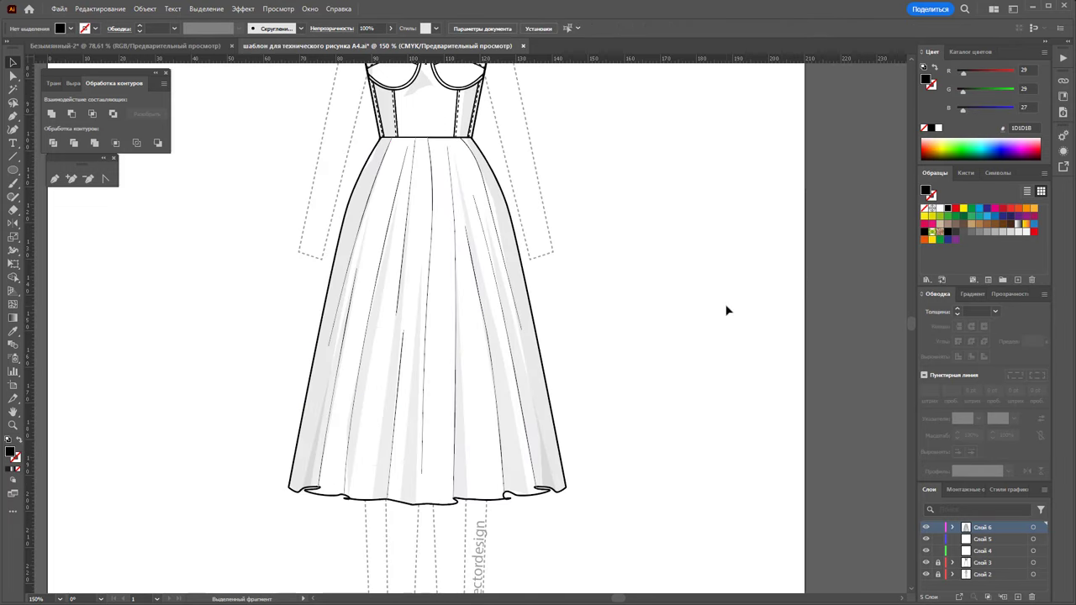
{"action": "scroll", "coordinate": [728, 311], "scroll_direction": "down", "scroll_amount": 1}
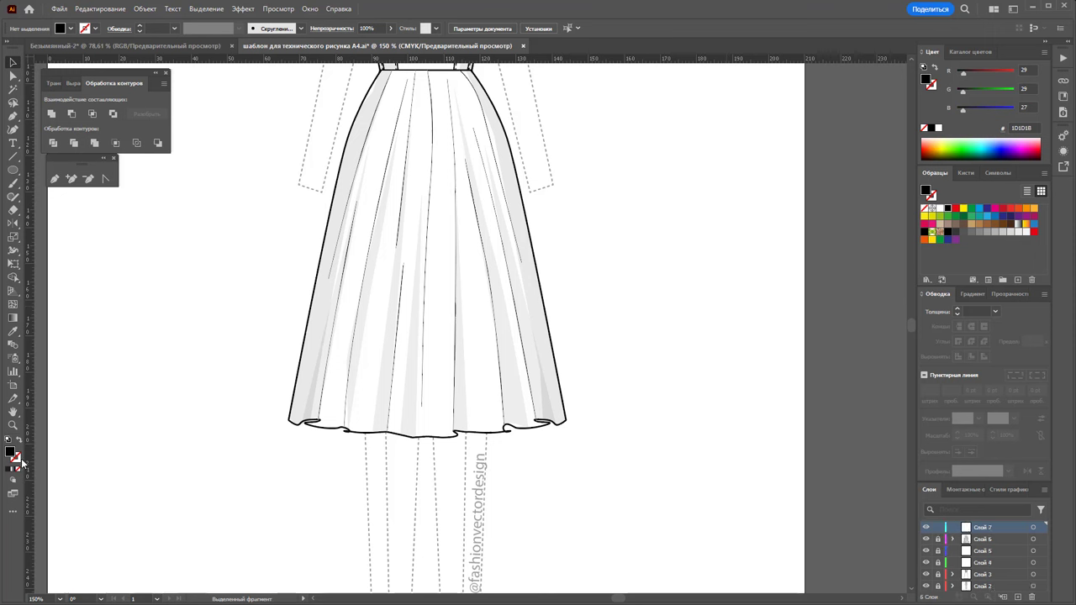
Zoom in on the hem and select the skirt's outer outline inside its group
{"action": "left_click", "coordinate": [13, 425]}
{"action": "mouse_move", "coordinate": [463, 390]}
{"action": "left_mouse_down"}
{"action": "mouse_move", "coordinate": [504, 412]}
{"action": "mouse_move", "coordinate": [563, 418]}
{"action": "left_mouse_up"}
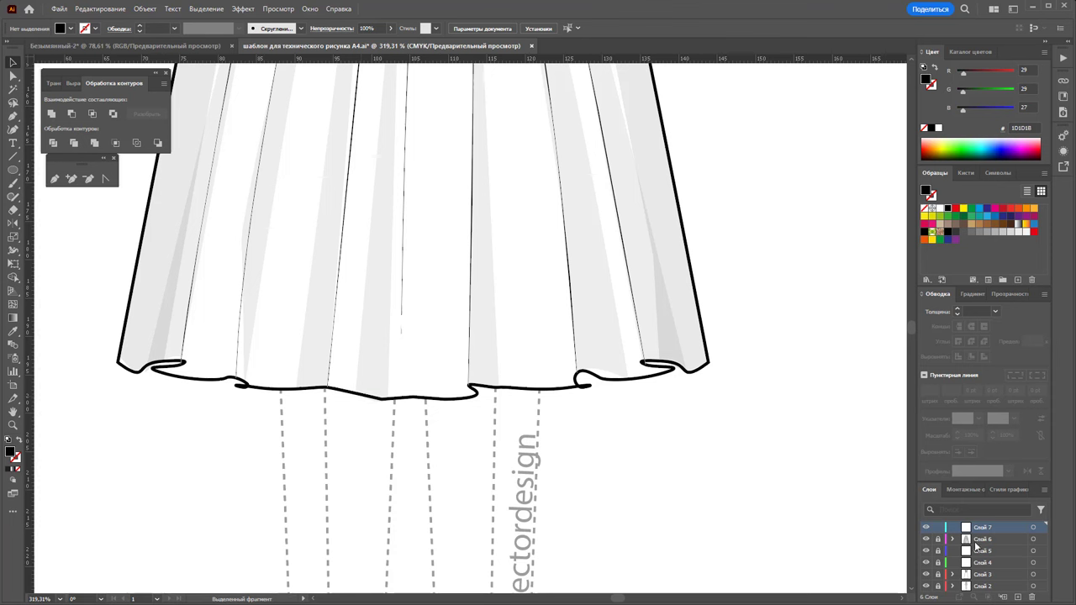
{"action": "left_click", "coordinate": [518, 387]}
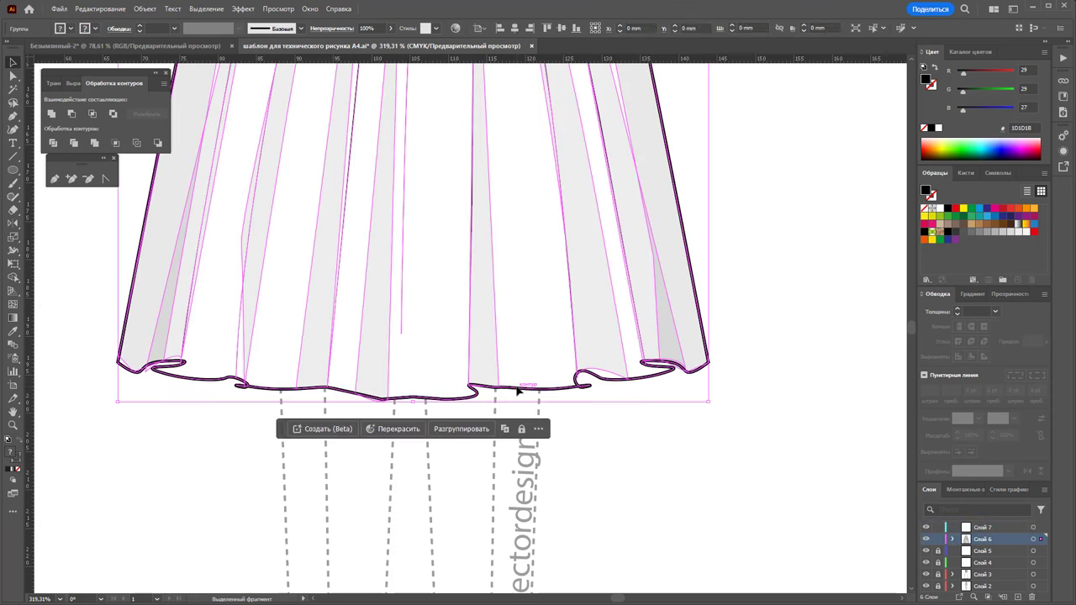
{"action": "double_click", "coordinate": [518, 387]}
{"action": "left_click", "coordinate": [539, 393]}
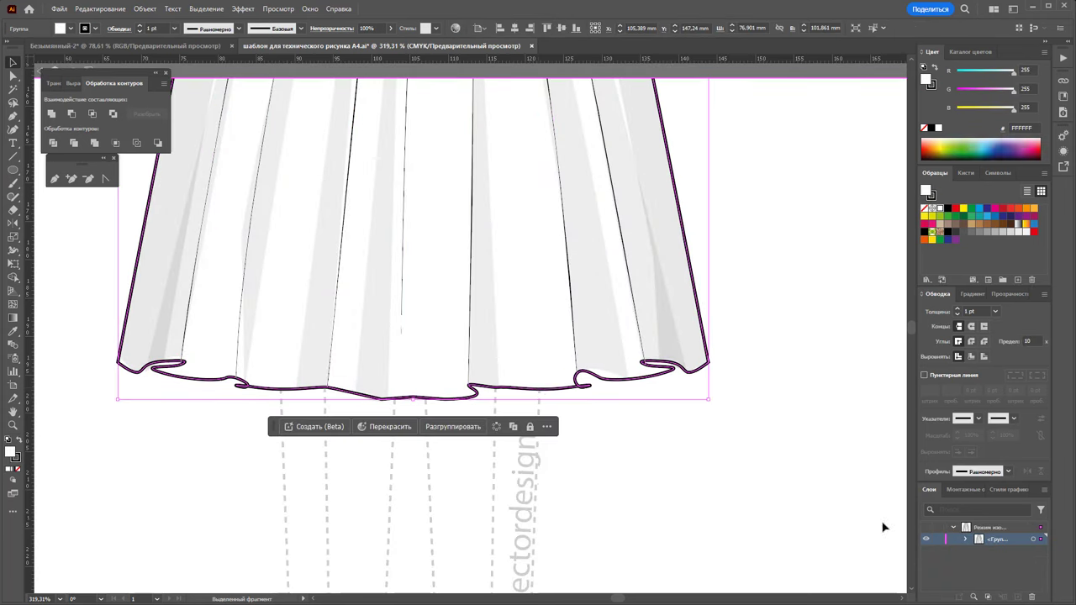
Paste a white-filled copy of the skirt outline in front on Слой 7
{"action": "double_click", "coordinate": [691, 445]}
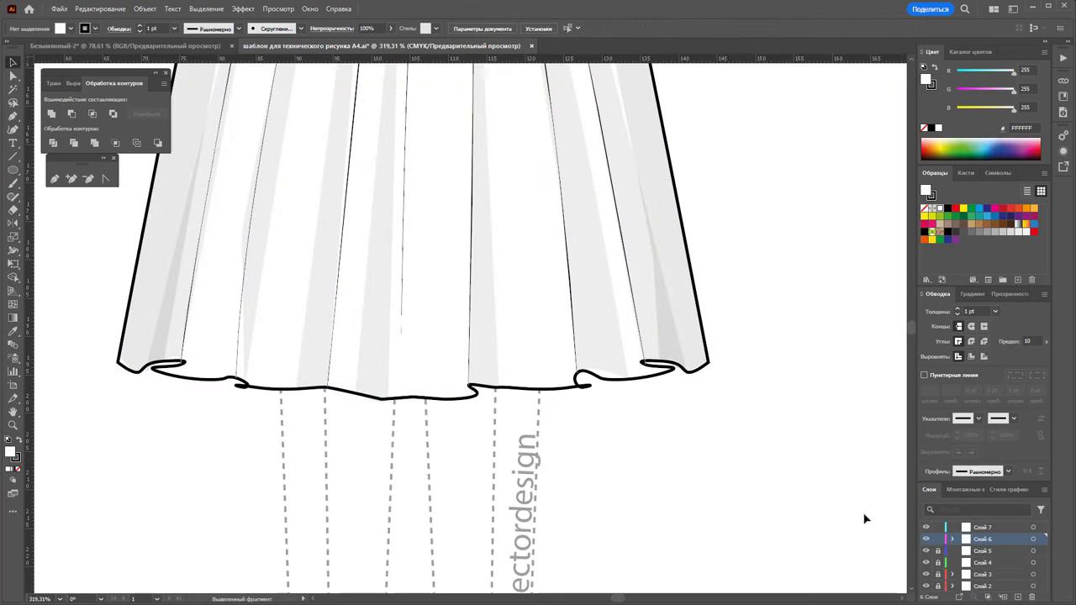
{"action": "left_click", "coordinate": [964, 527]}
{"action": "key", "text": "ctrl+a"}
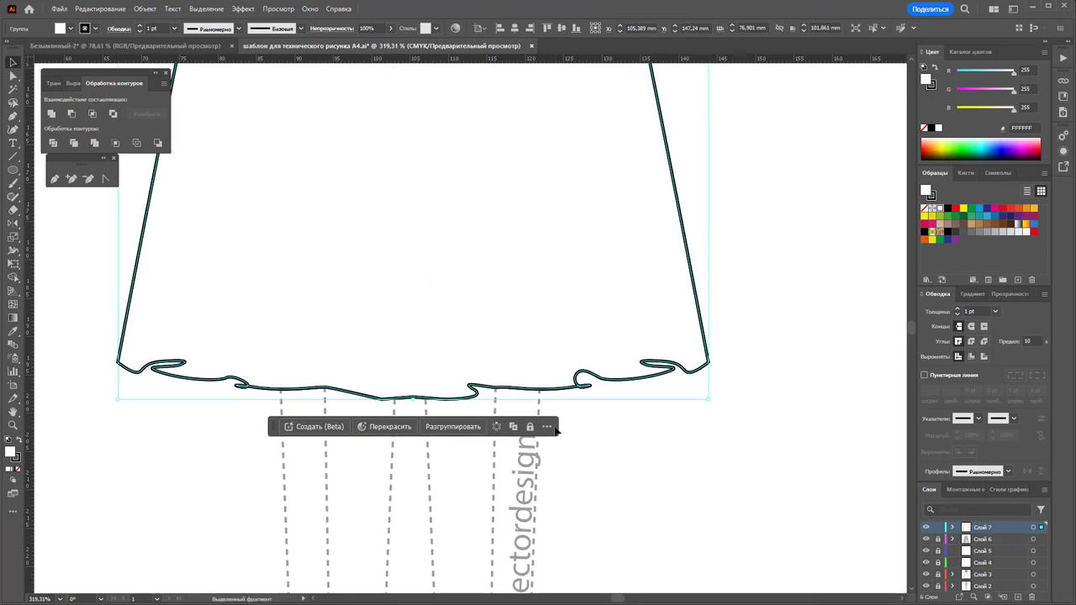
{"action": "left_click", "coordinate": [622, 462]}
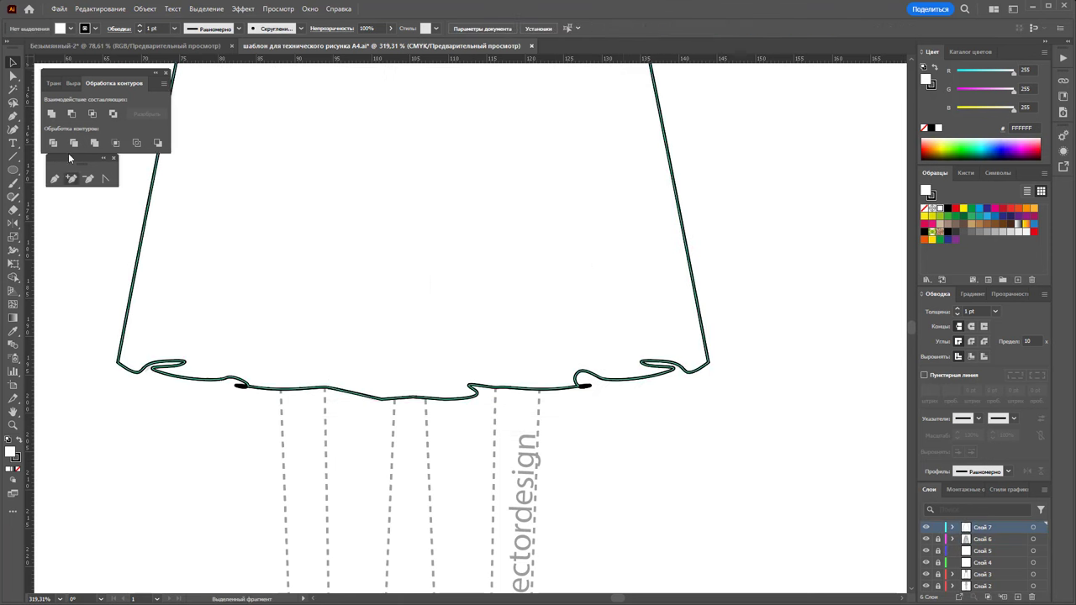
{"action": "left_click", "coordinate": [52, 182]}
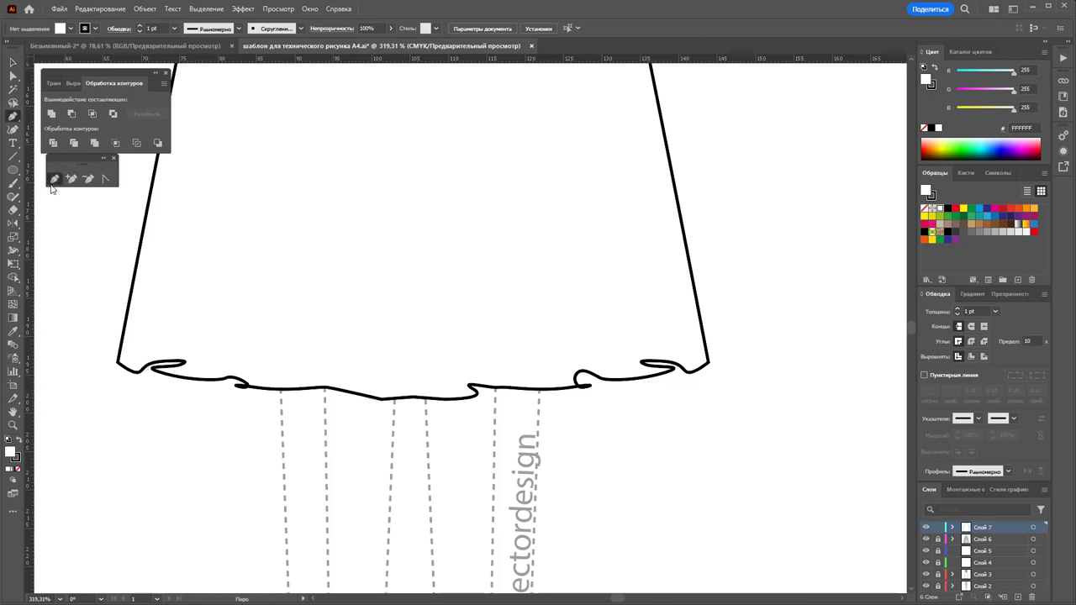
Draw a closed ruffle from the hem's left to right corner with a wavy, curled lower edge
{"action": "left_click", "coordinate": [118, 363]}
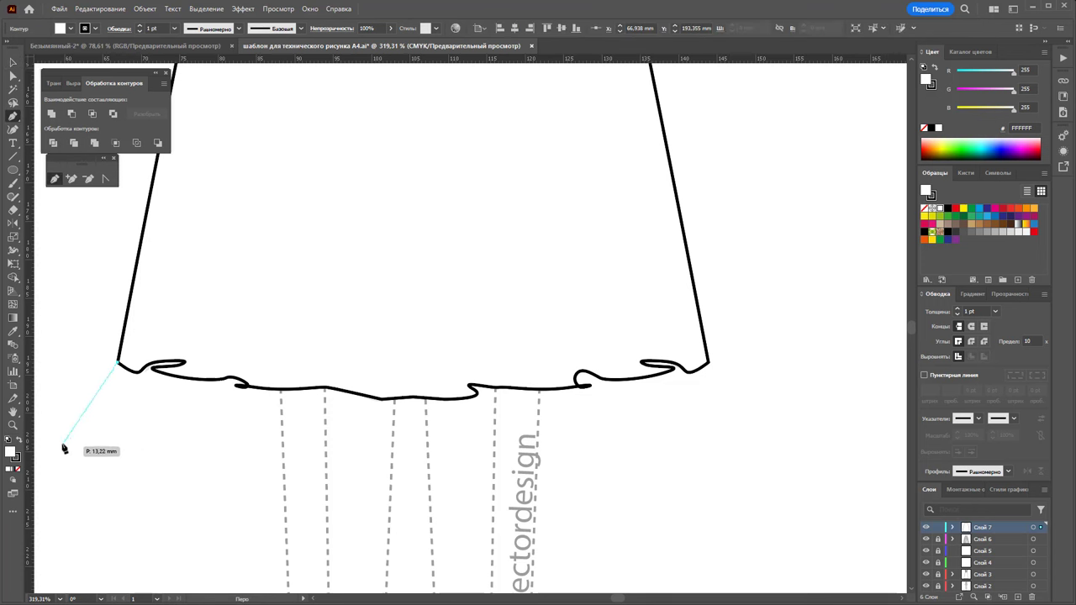
{"action": "left_click_drag", "start_coordinate": [57, 458], "coordinate": [165, 485]}
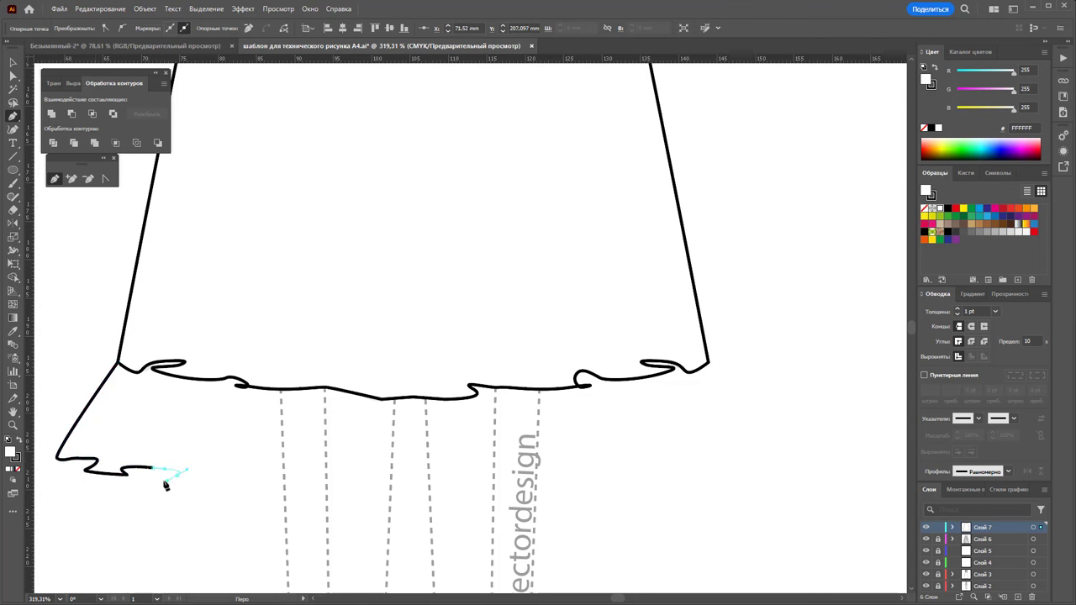
{"action": "left_click", "coordinate": [206, 486]}
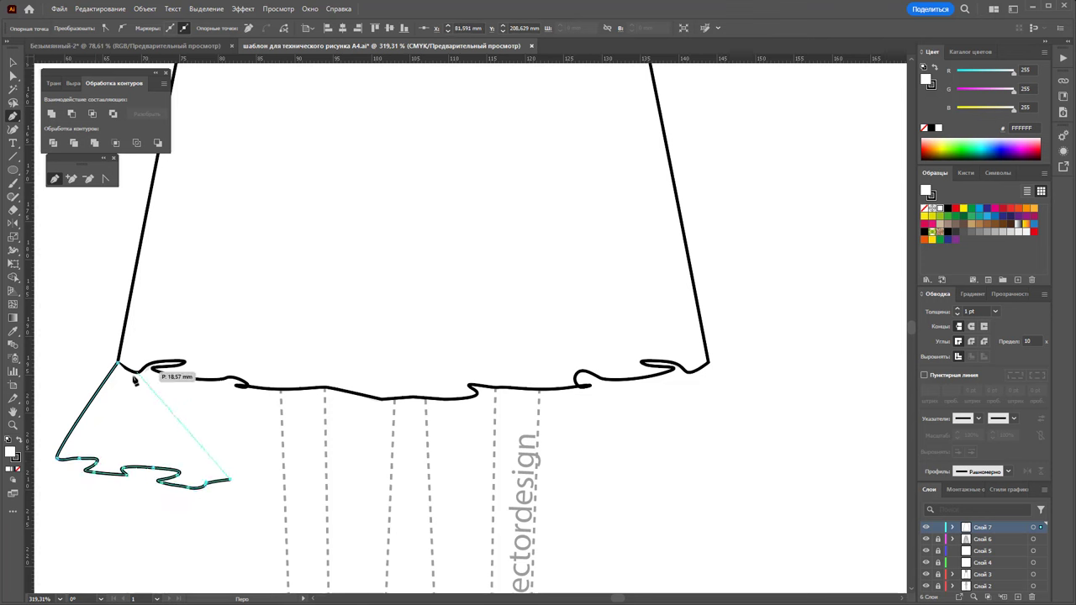
{"action": "left_click_drag", "start_coordinate": [252, 490], "coordinate": [233, 497]}
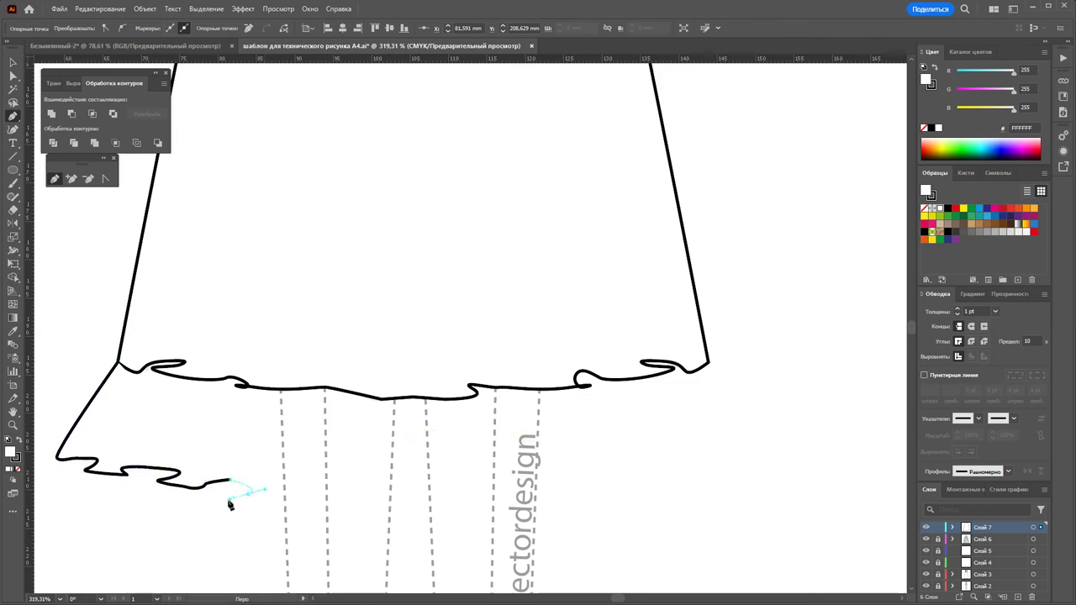
{"action": "left_click", "coordinate": [283, 503]}
{"action": "left_click_drag", "start_coordinate": [309, 504], "coordinate": [353, 513]}
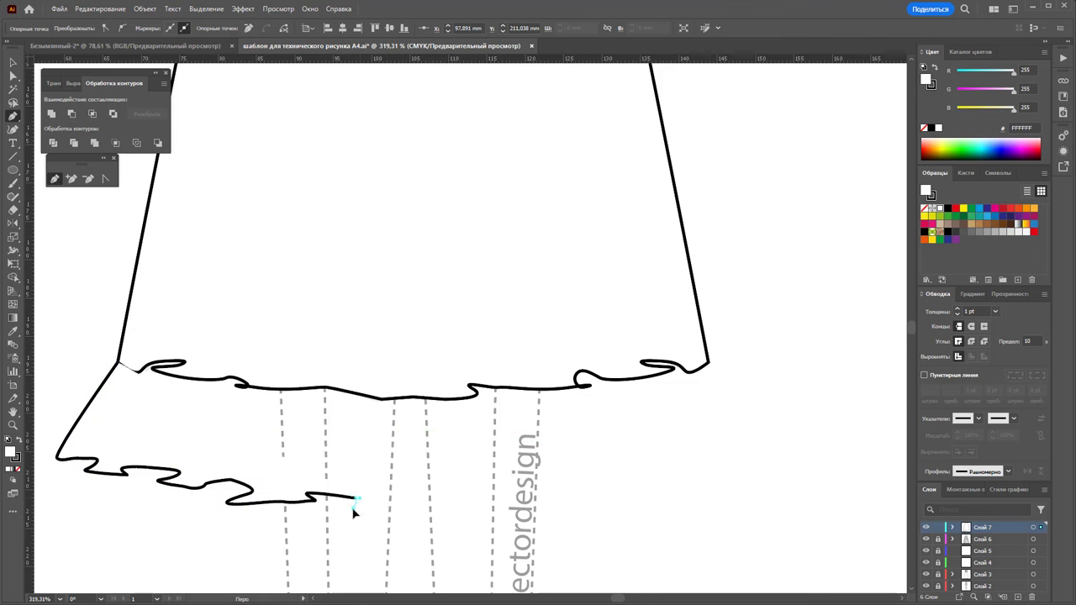
{"action": "left_click_drag", "start_coordinate": [421, 501], "coordinate": [445, 506]}
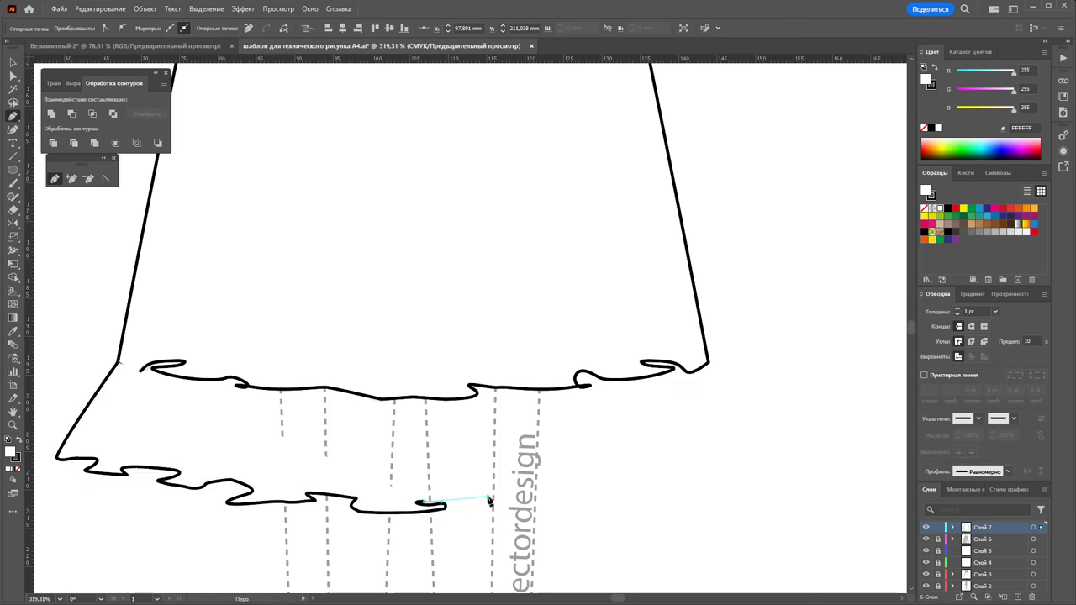
{"action": "left_click_drag", "start_coordinate": [541, 505], "coordinate": [628, 484]}
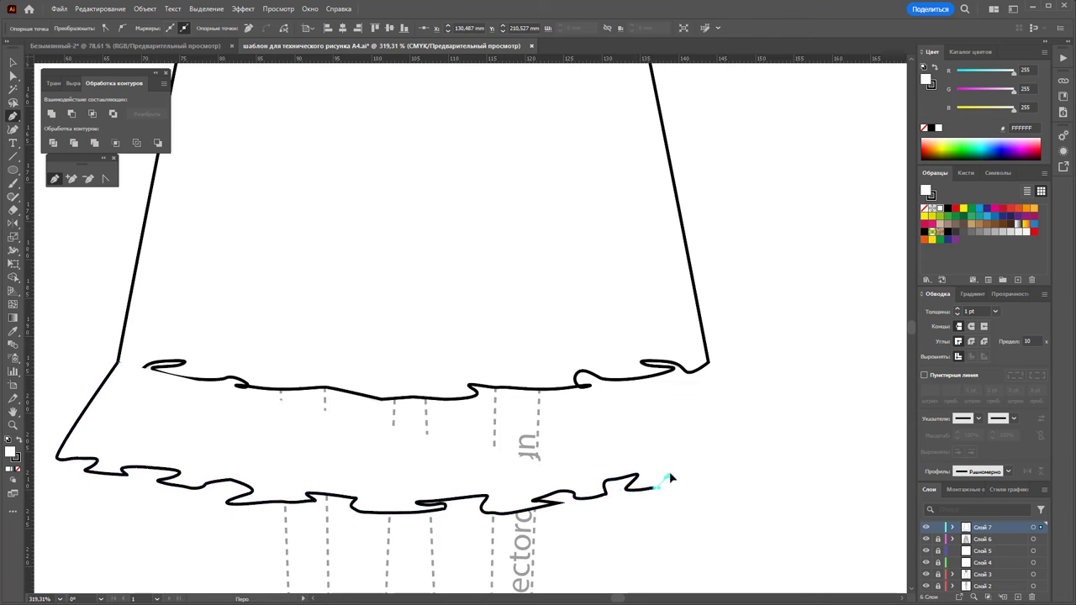
{"action": "left_click_drag", "start_coordinate": [730, 469], "coordinate": [788, 455]}
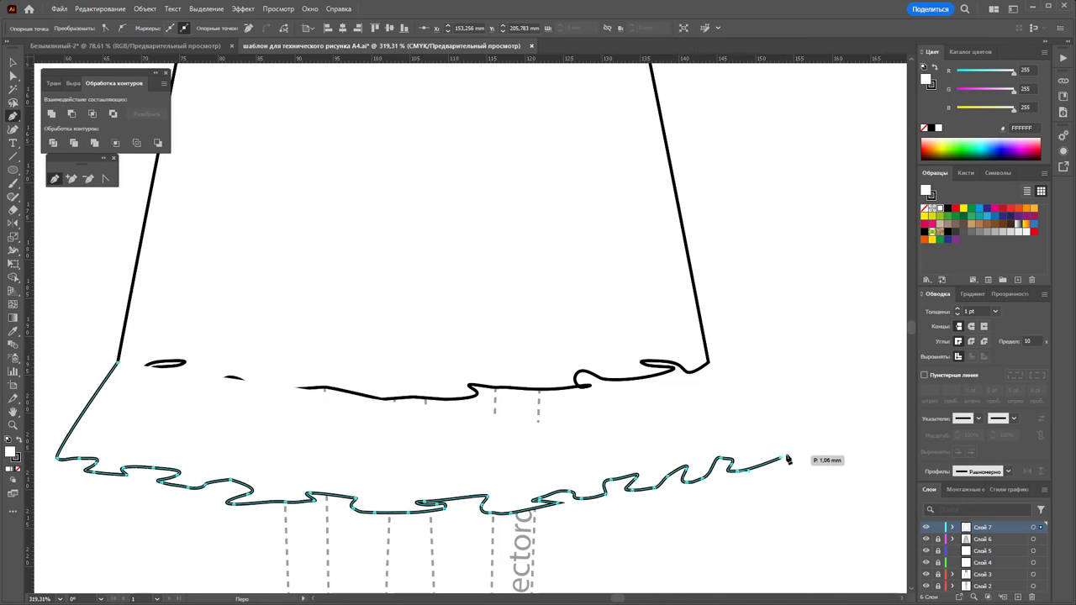
{"action": "left_click_drag", "start_coordinate": [708, 361], "coordinate": [642, 323]}
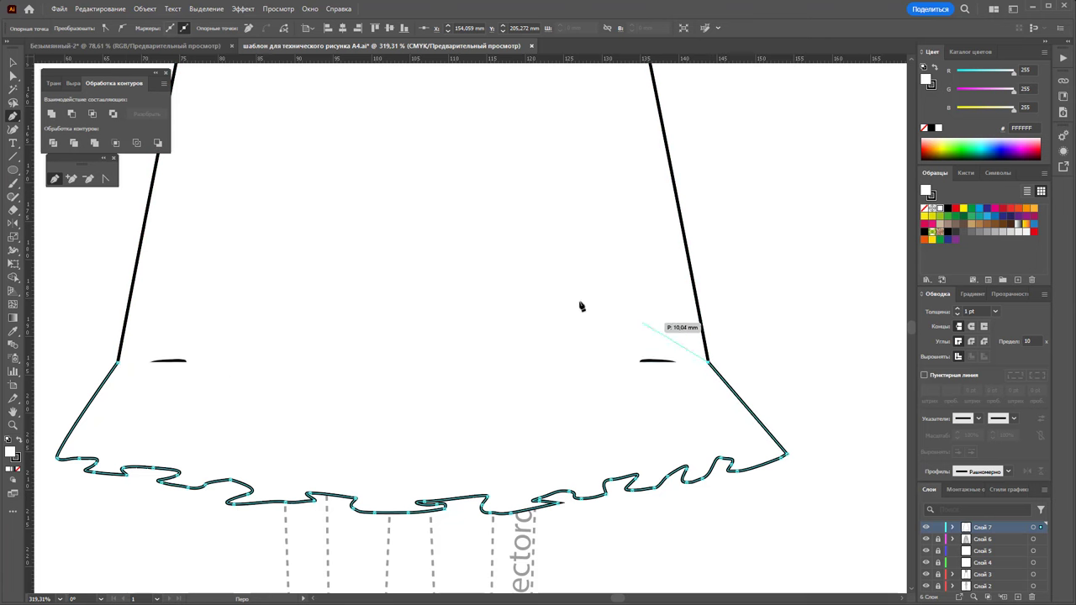
{"action": "left_click_drag", "start_coordinate": [117, 362], "coordinate": [91, 422]}
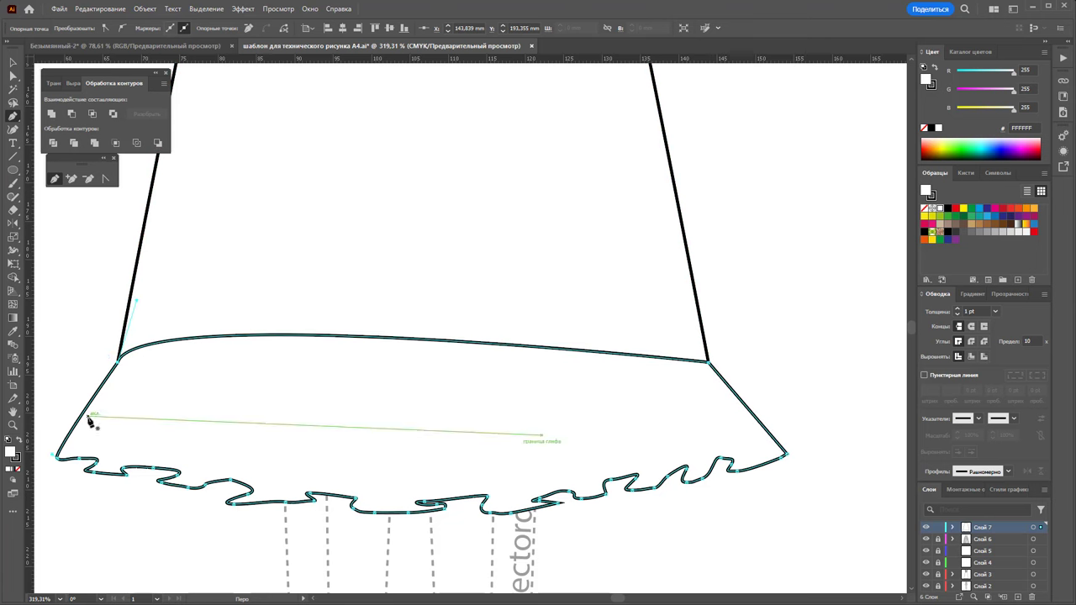
Divide the ruffle against the white skirt cover, ungroup, and delete the top oval and cover pieces
{"action": "key", "text": "v"}
{"action": "left_click", "coordinate": [384, 241], "text": "shift"}
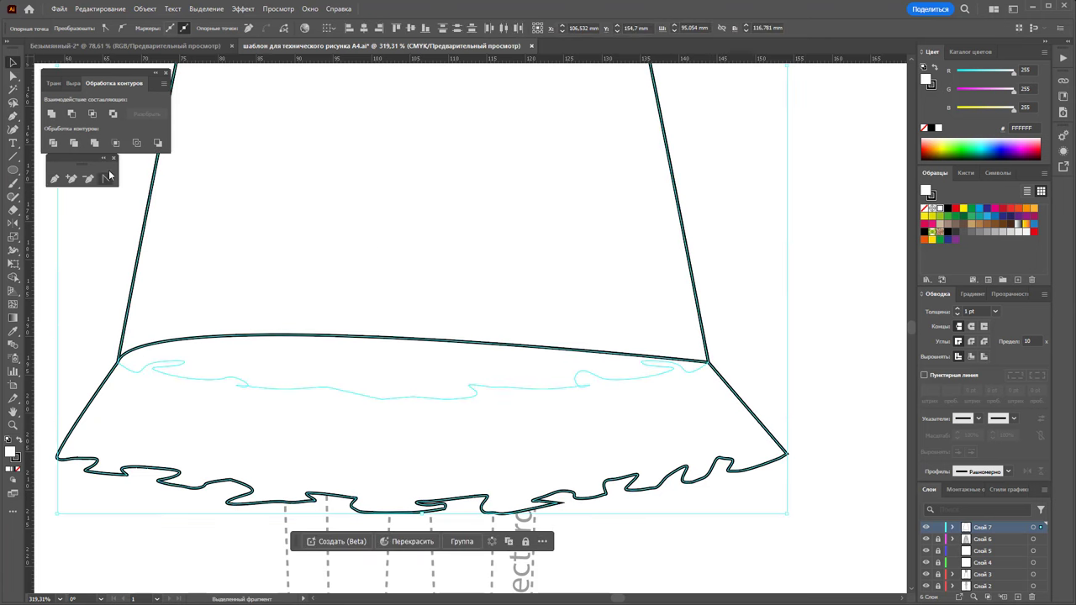
{"action": "left_click", "coordinate": [52, 143]}
{"action": "right_click", "coordinate": [275, 345]}
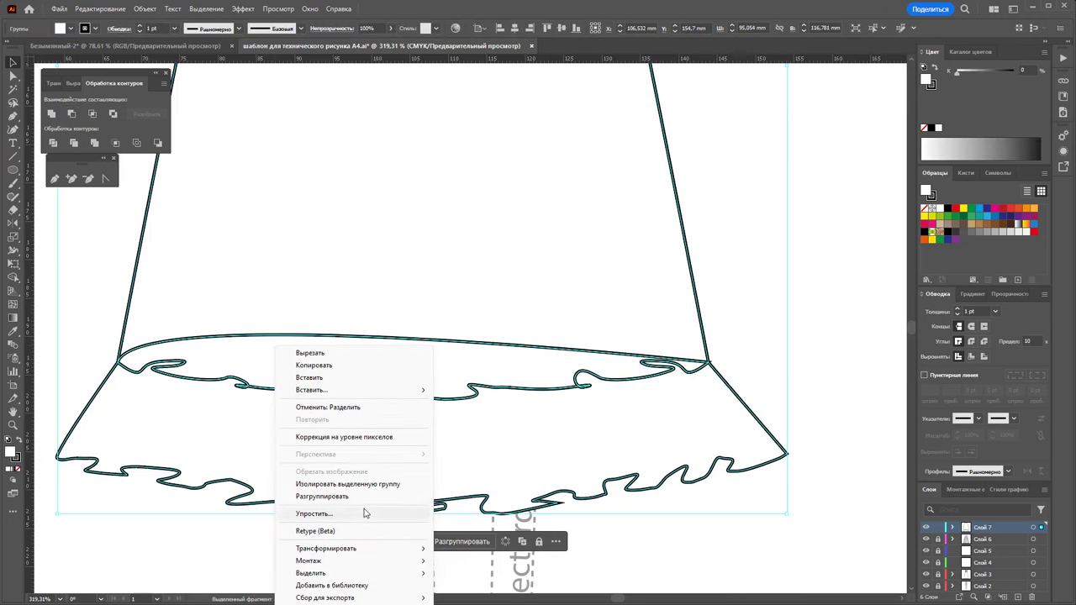
{"action": "left_click", "coordinate": [322, 496]}
{"action": "left_click", "coordinate": [502, 347]}
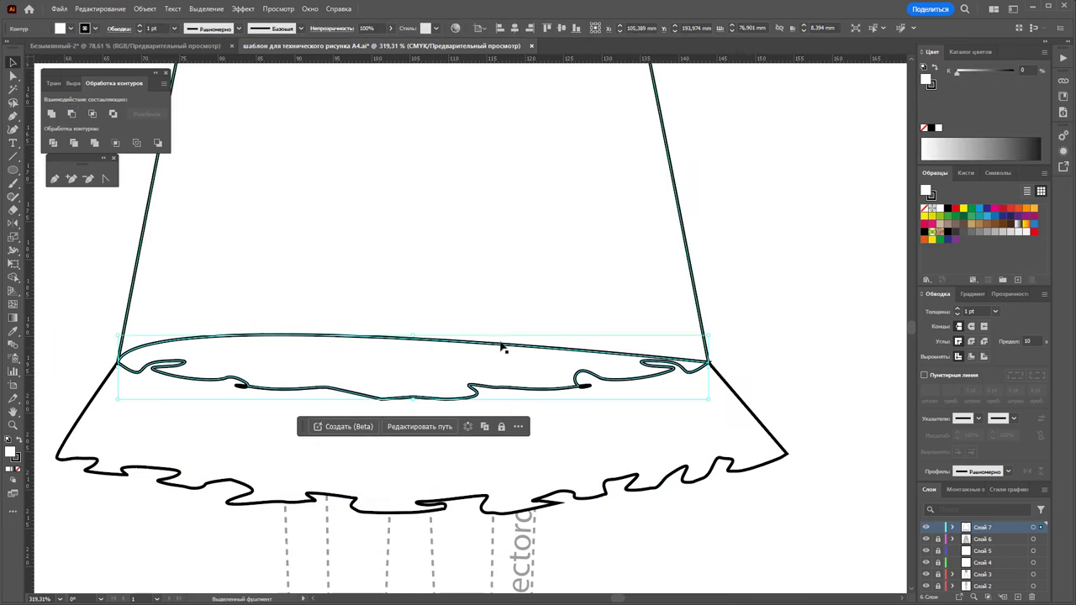
{"action": "key", "text": "Delete"}
{"action": "left_click", "coordinate": [504, 300]}
{"action": "key", "text": "Delete"}
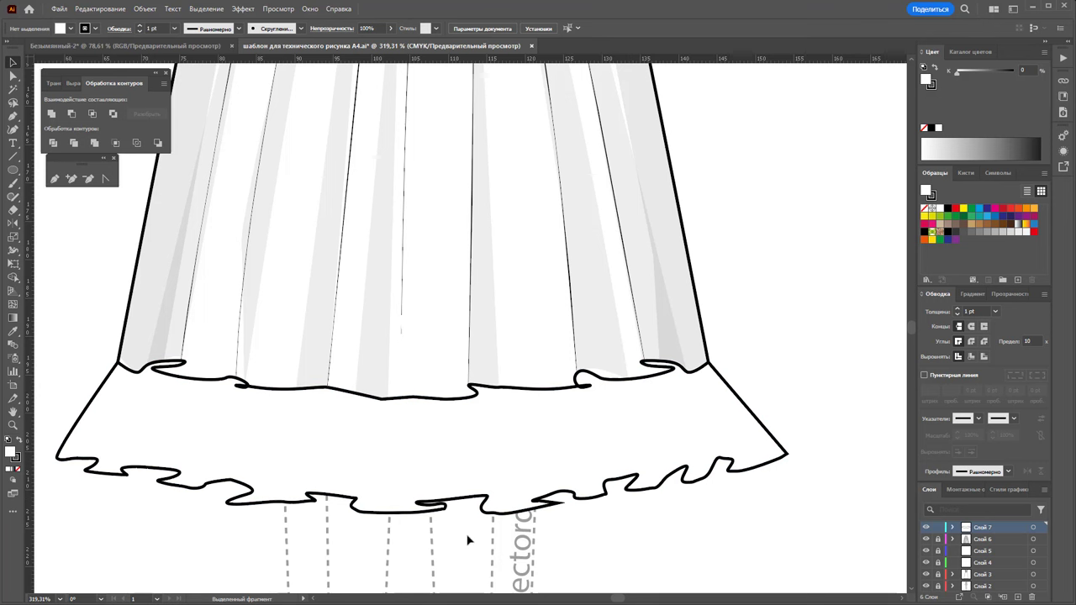
Smooth the lower ruffle's hem edge across its right, middle and left sections with the Smooth tool
{"action": "left_click", "coordinate": [430, 468]}
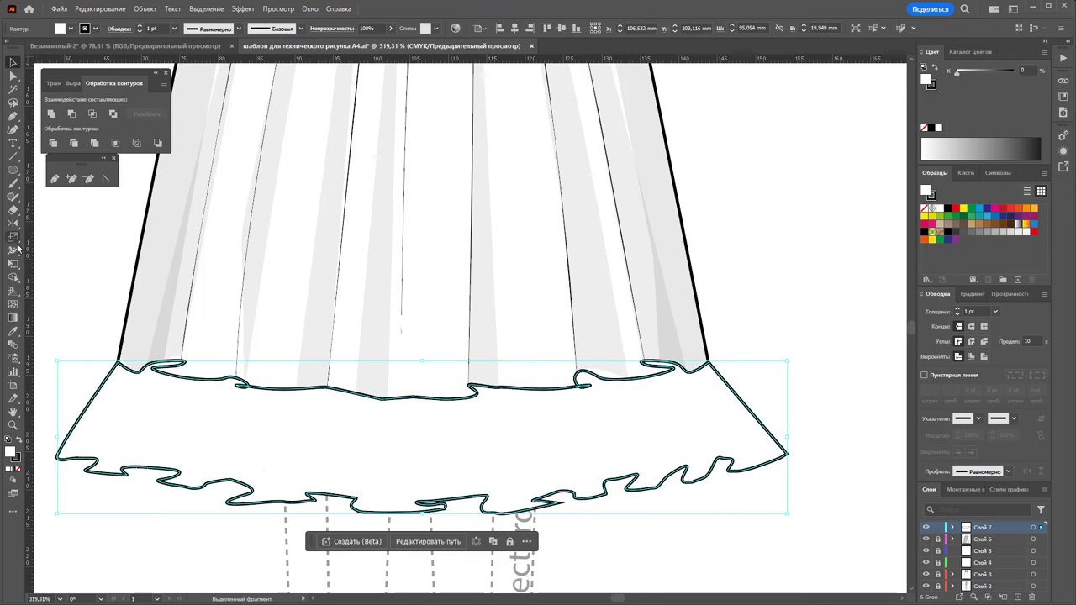
{"action": "left_click", "coordinate": [12, 194]}
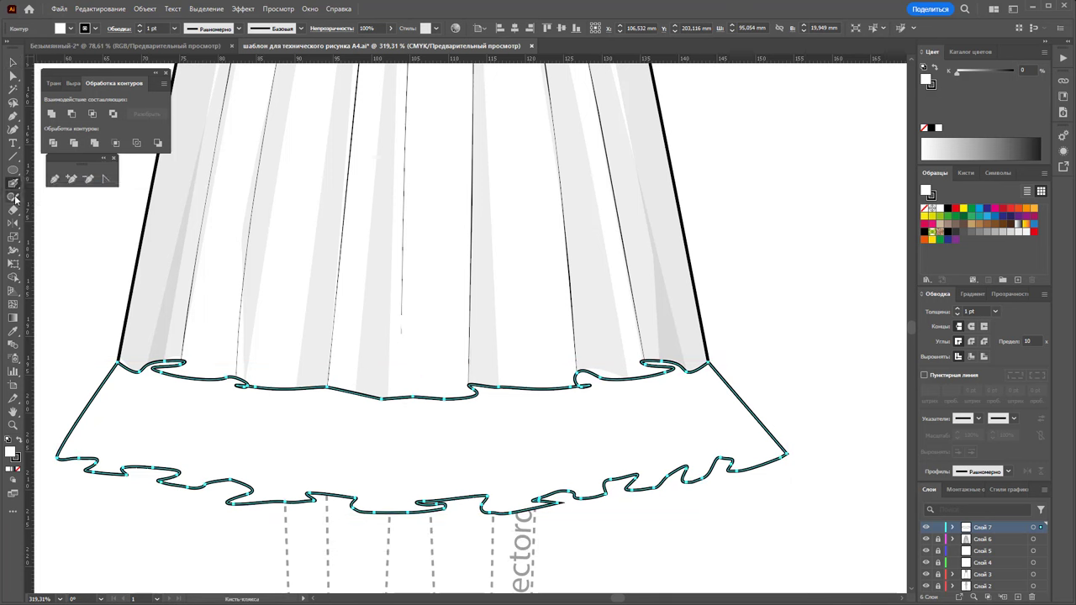
{"action": "left_click_drag", "start_coordinate": [16, 206], "coordinate": [89, 230]}
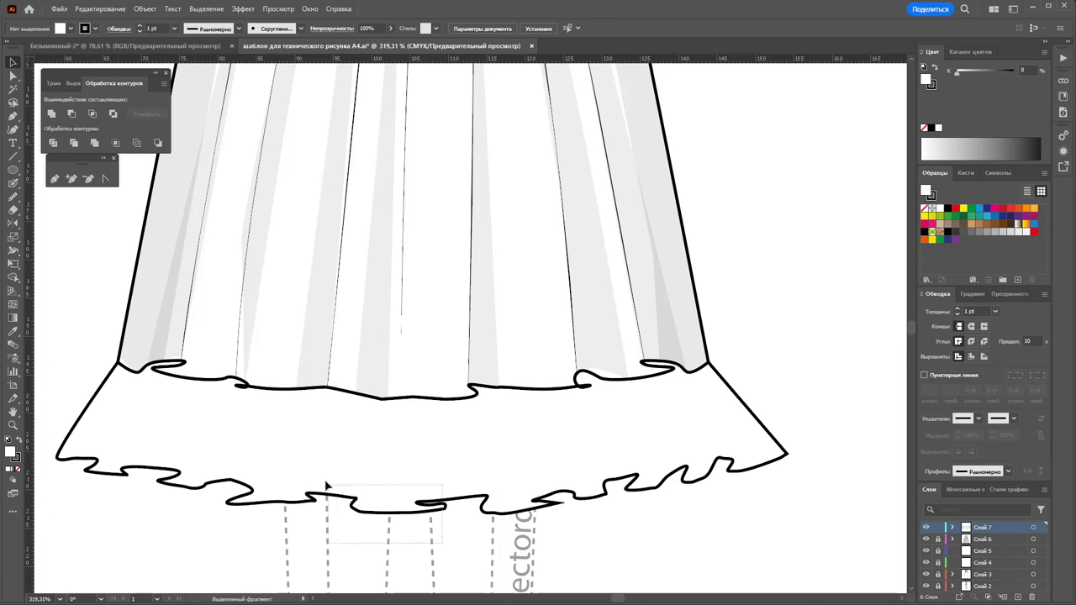
{"action": "left_click_drag", "start_coordinate": [327, 486], "coordinate": [327, 488]}
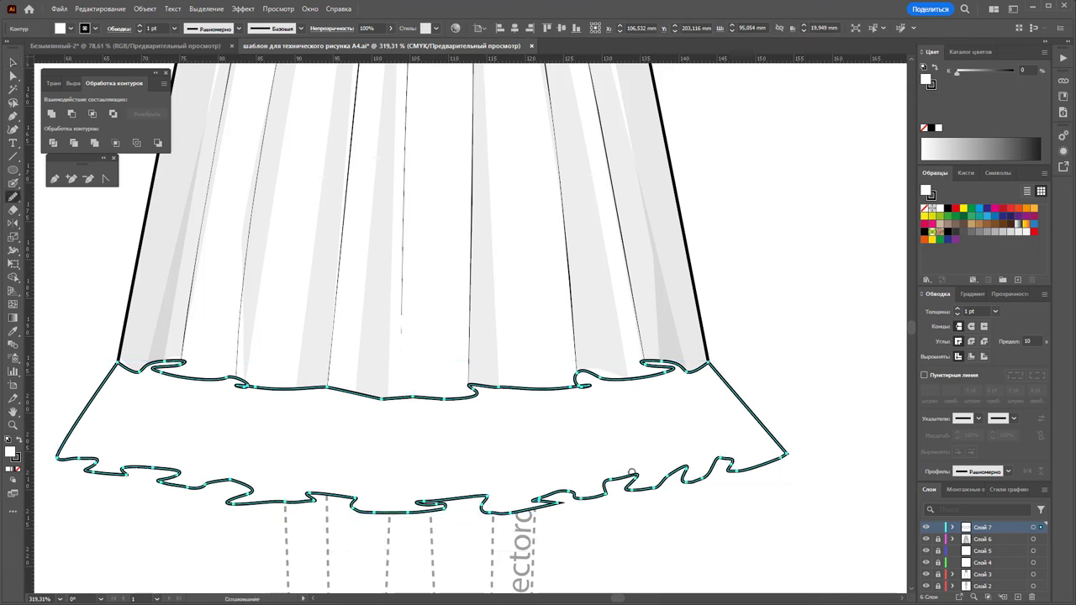
{"action": "left_click_drag", "start_coordinate": [640, 488], "coordinate": [600, 490]}
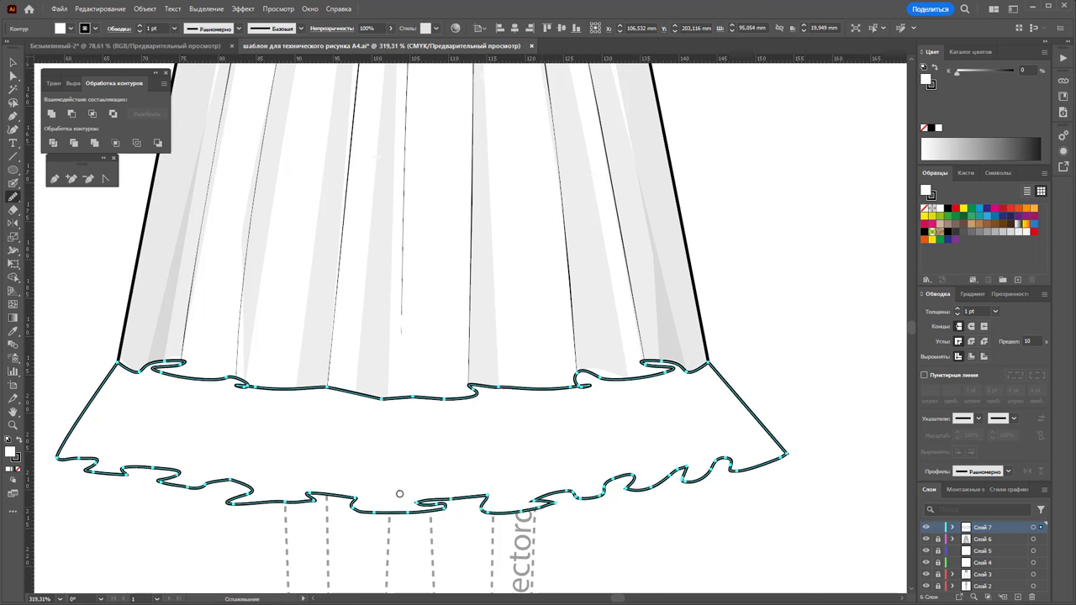
{"action": "left_click_drag", "start_coordinate": [492, 502], "coordinate": [338, 510]}
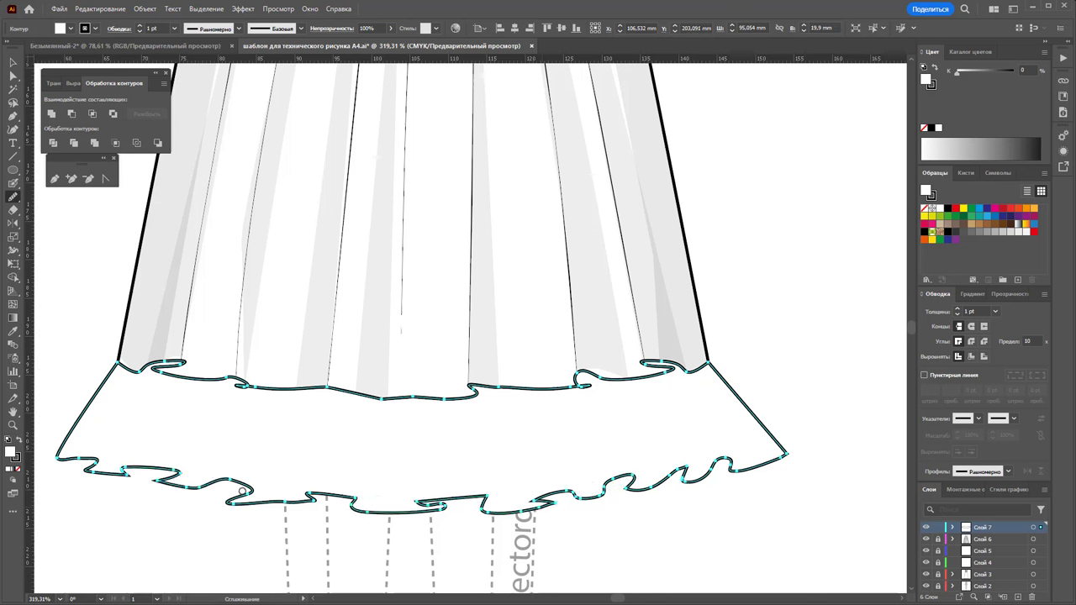
{"action": "left_click_drag", "start_coordinate": [242, 491], "coordinate": [169, 469]}
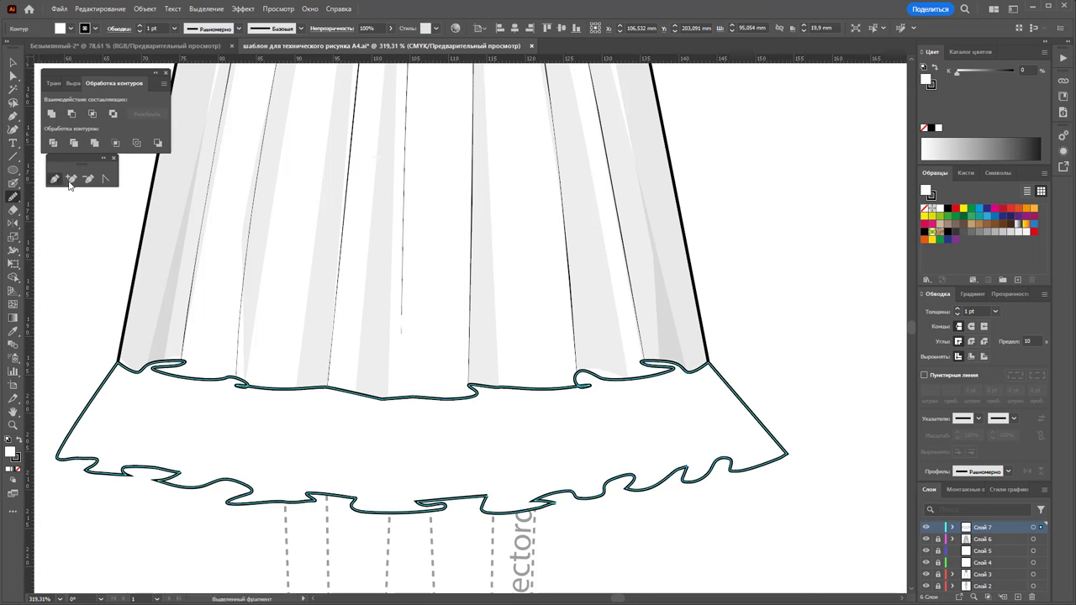
Reshape hem anchors into a small loop with the Anchor Point tool, then deselect the hem
{"action": "left_click", "coordinate": [105, 180]}
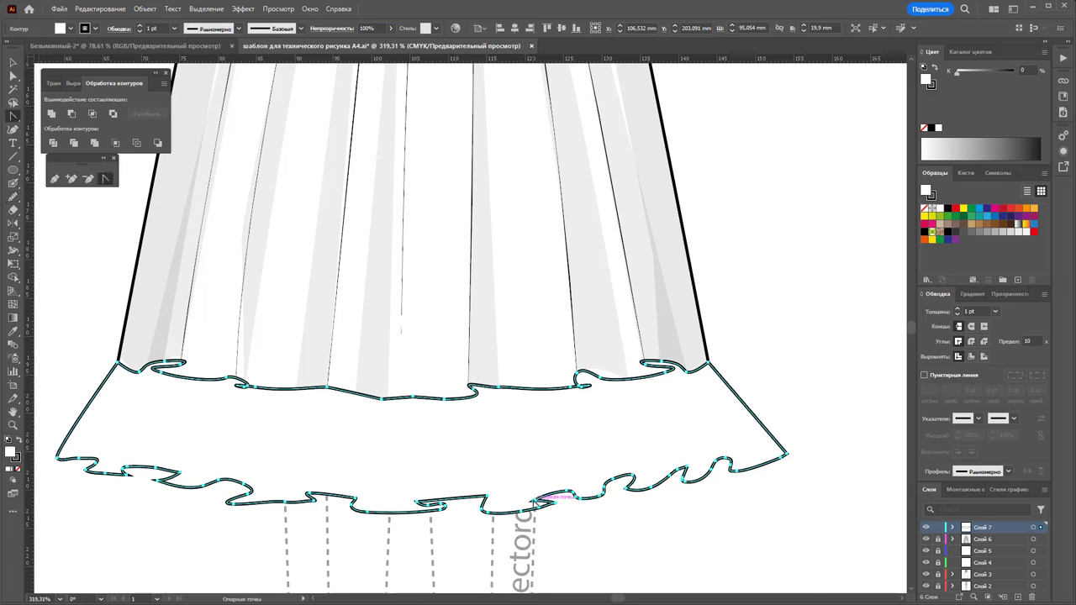
{"action": "left_click_drag", "start_coordinate": [534, 502], "coordinate": [453, 512]}
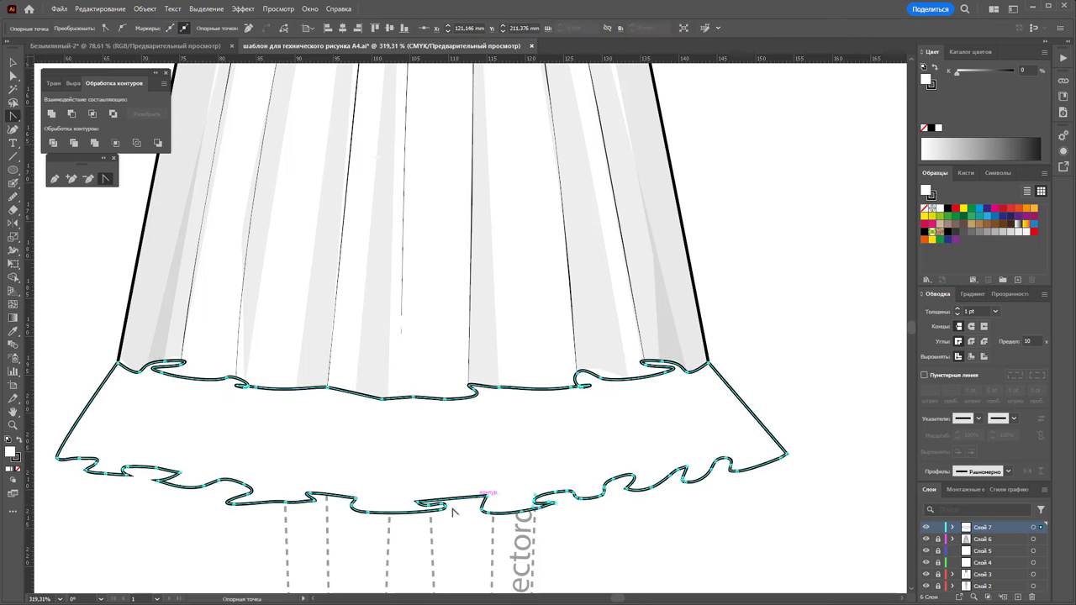
{"action": "left_click_drag", "start_coordinate": [489, 501], "coordinate": [438, 506]}
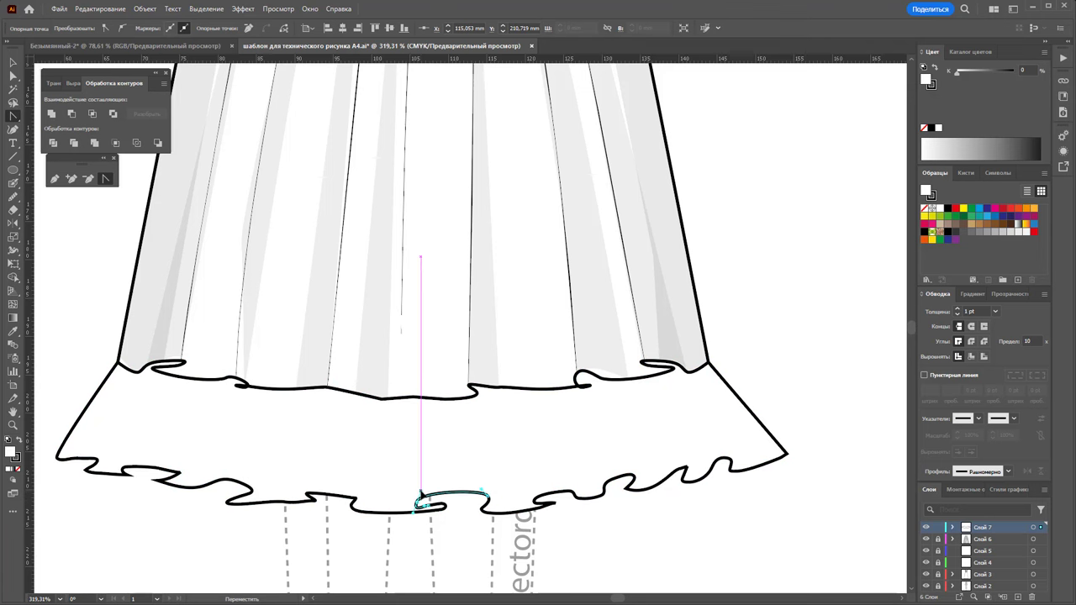
{"action": "left_click_drag", "start_coordinate": [420, 505], "coordinate": [421, 494]}
{"action": "left_click", "coordinate": [362, 504]}
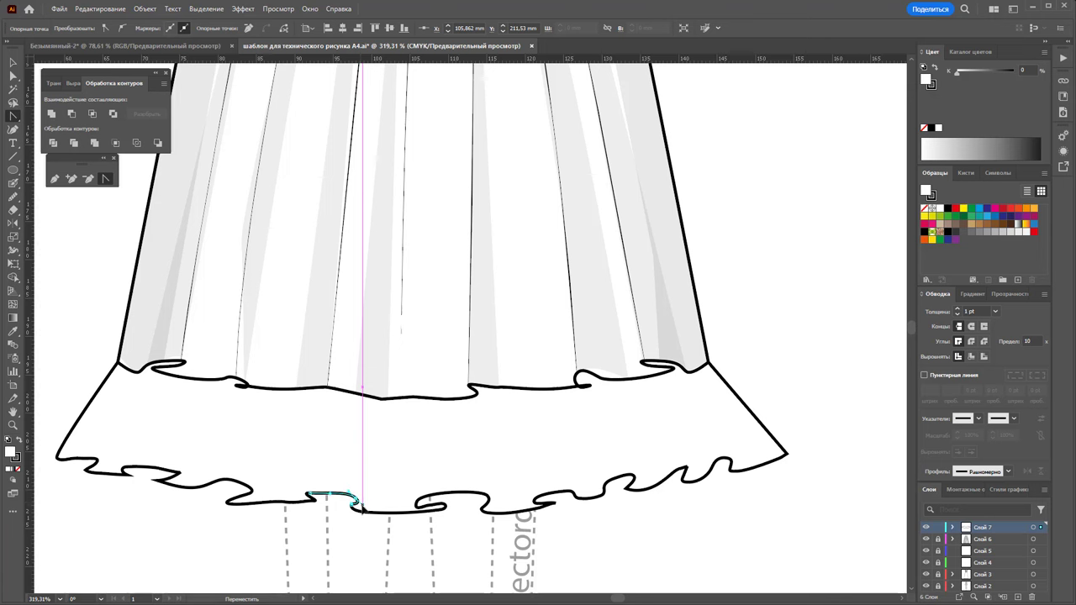
{"action": "left_click", "coordinate": [358, 504]}
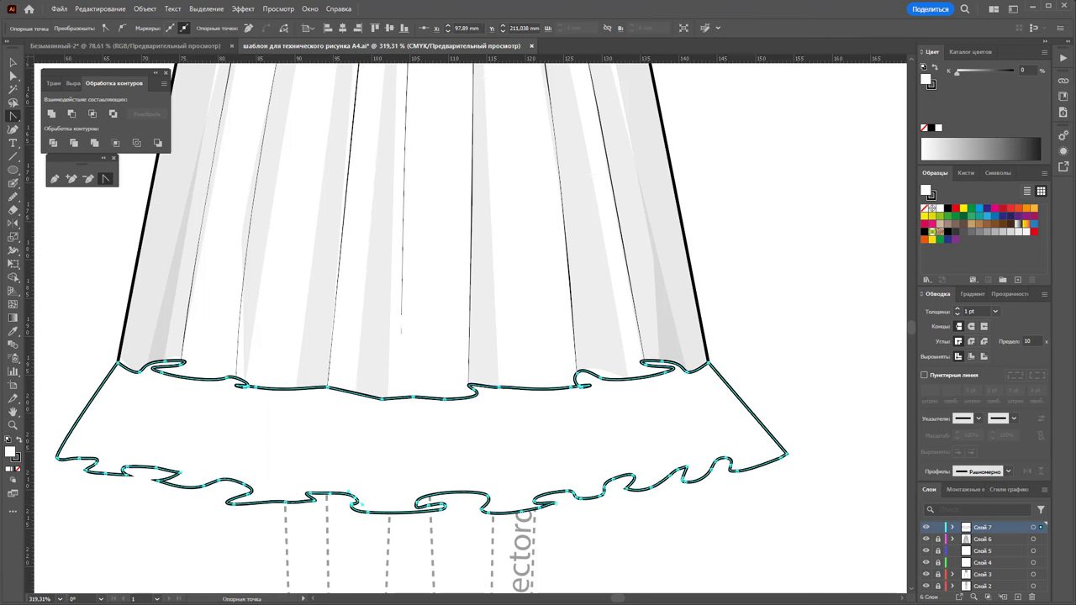
{"action": "left_click", "coordinate": [12, 64]}
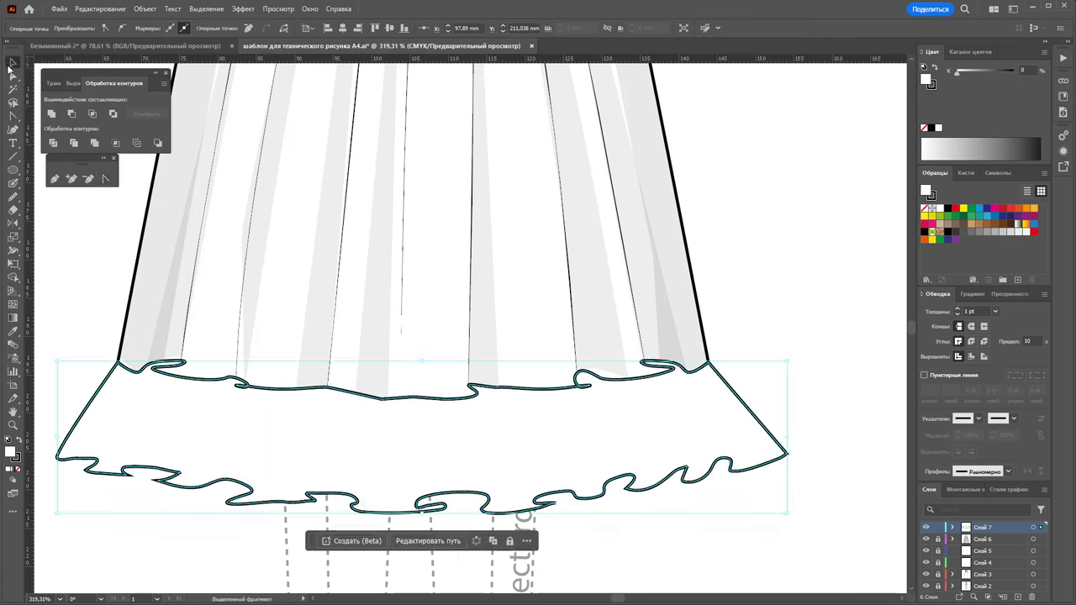
{"action": "left_click", "coordinate": [48, 351]}
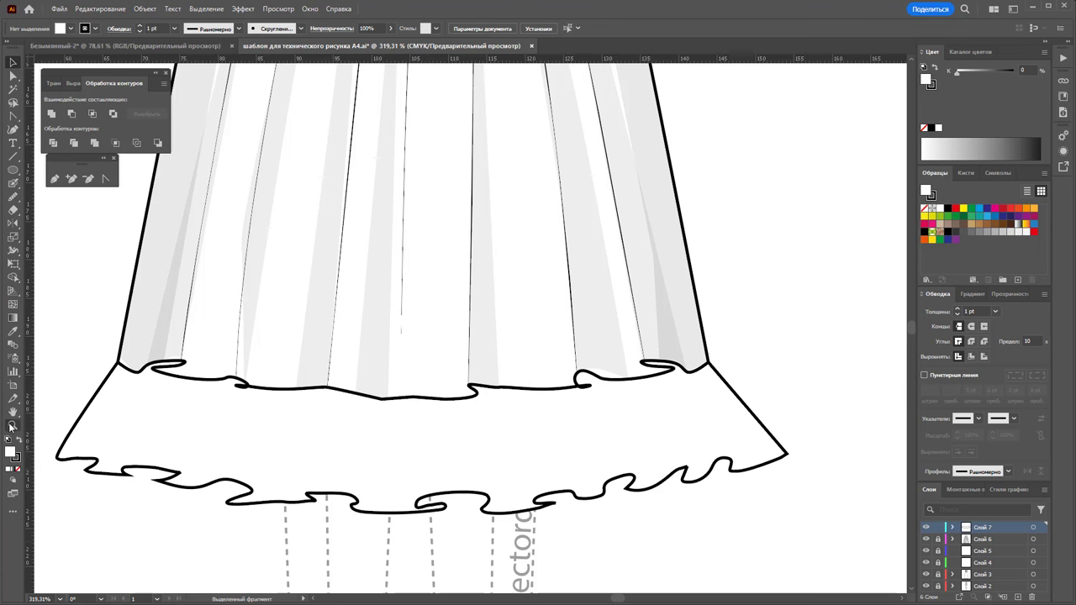
Zoom in and outline a pleat panel at the ruffle's right hem corner
{"action": "left_click_drag", "start_coordinate": [750, 452], "coordinate": [782, 423]}
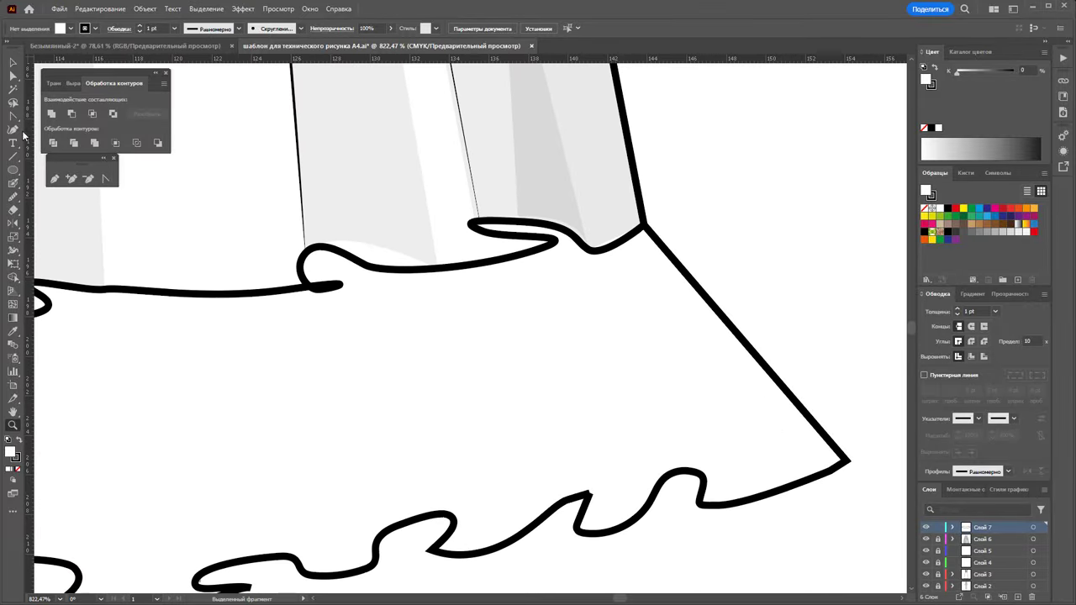
{"action": "left_click", "coordinate": [702, 477]}
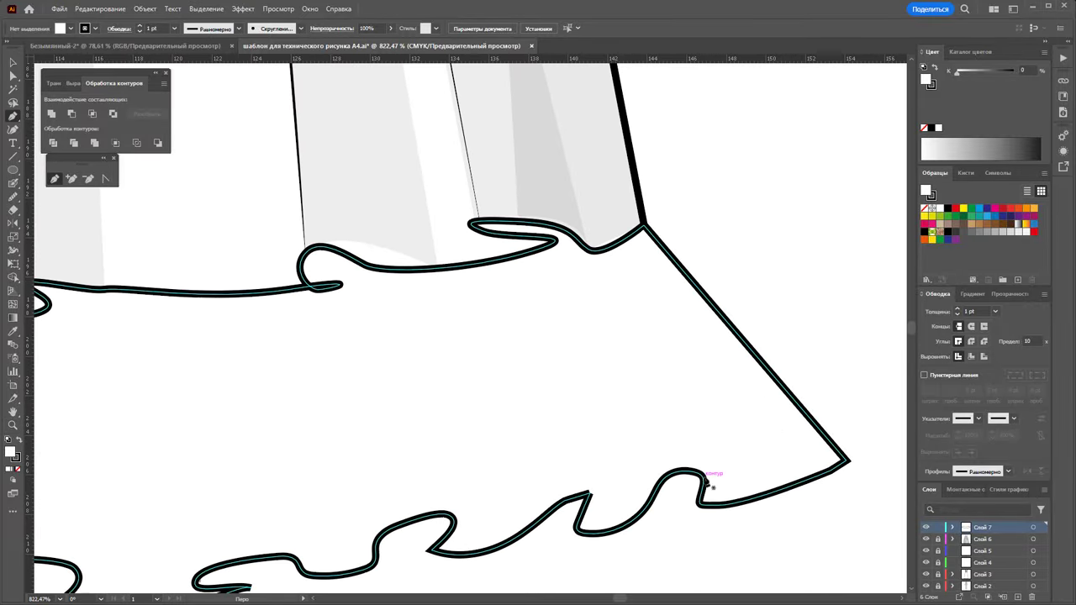
{"action": "left_click", "coordinate": [593, 249]}
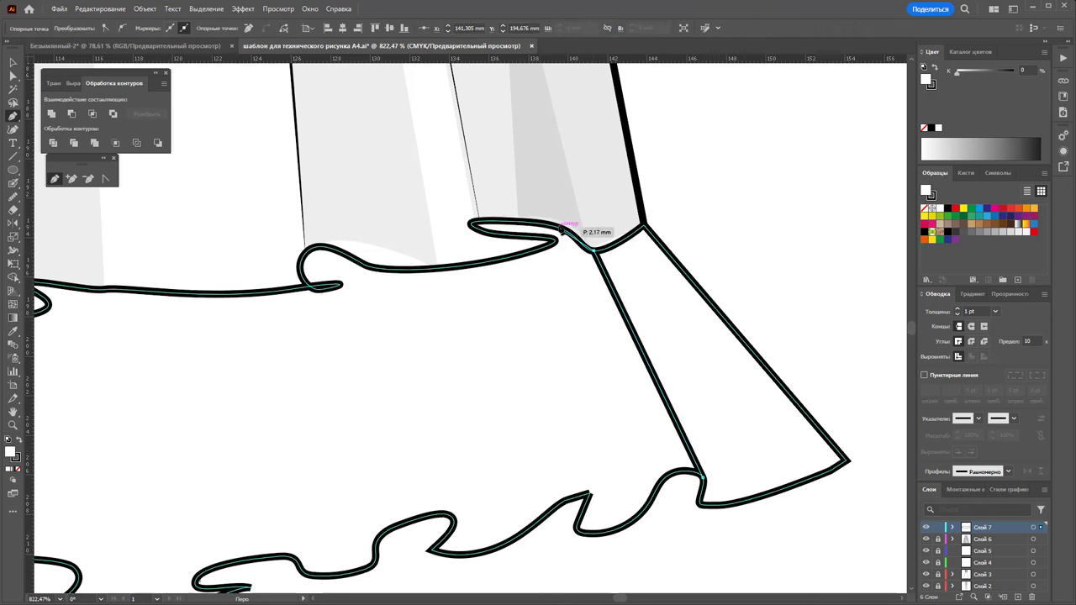
{"action": "left_click", "coordinate": [472, 223]}
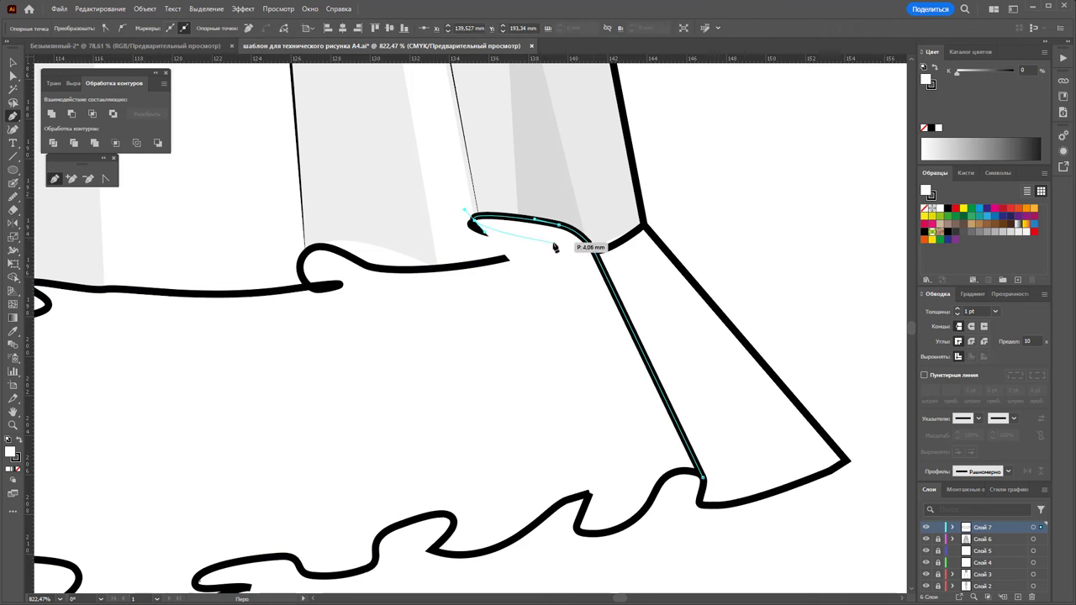
{"action": "left_click", "coordinate": [551, 241]}
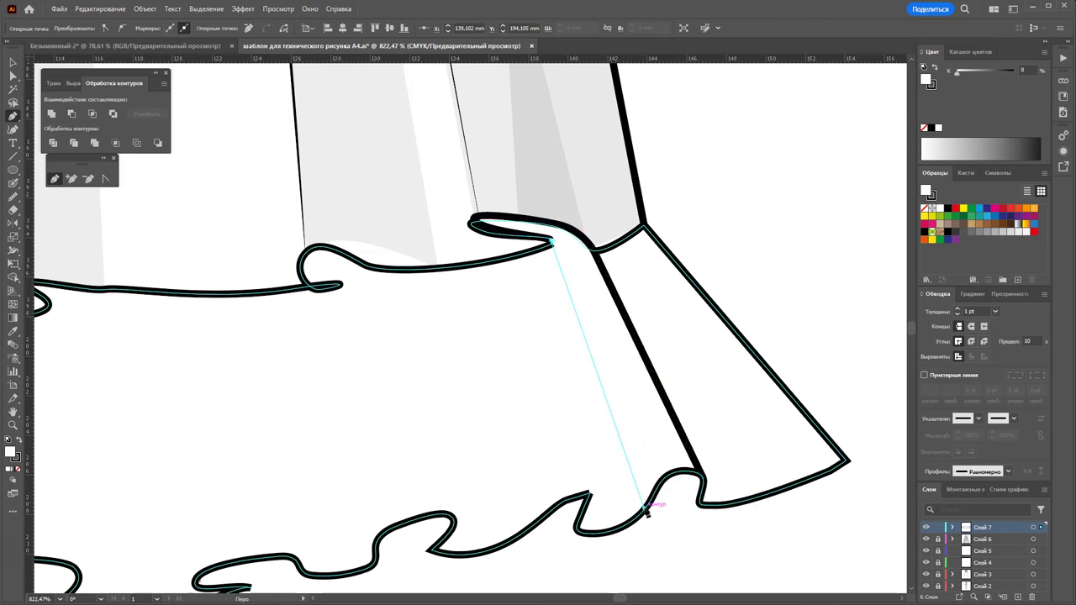
{"action": "left_click", "coordinate": [643, 507]}
{"action": "left_click", "coordinate": [698, 506]}
{"action": "left_click", "coordinate": [704, 479]}
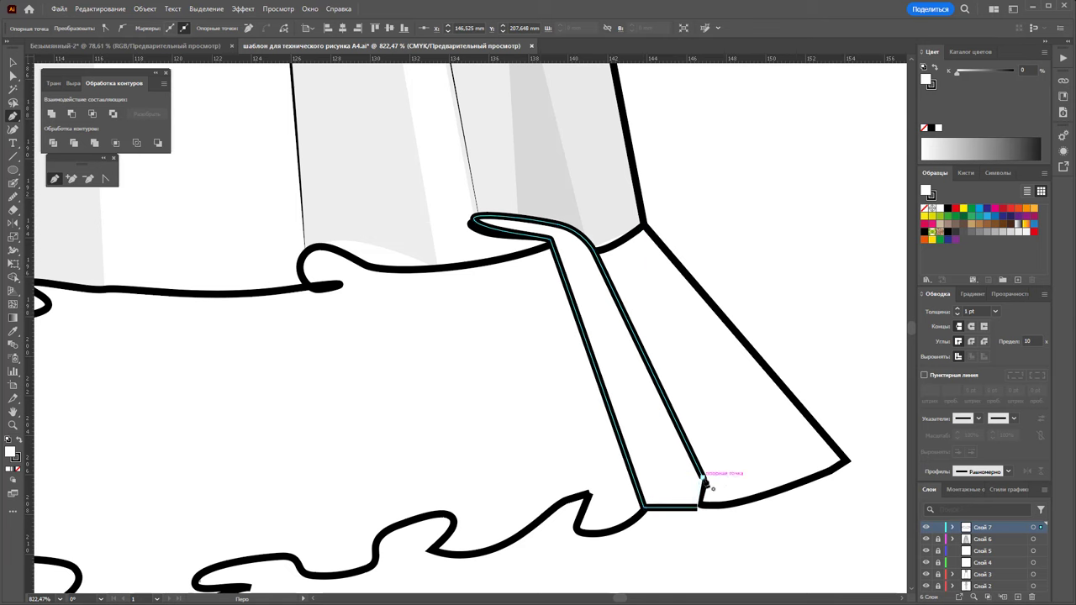
Outline a narrow pleat strip just left of the corner pleat
{"action": "left_click", "coordinate": [590, 498]}
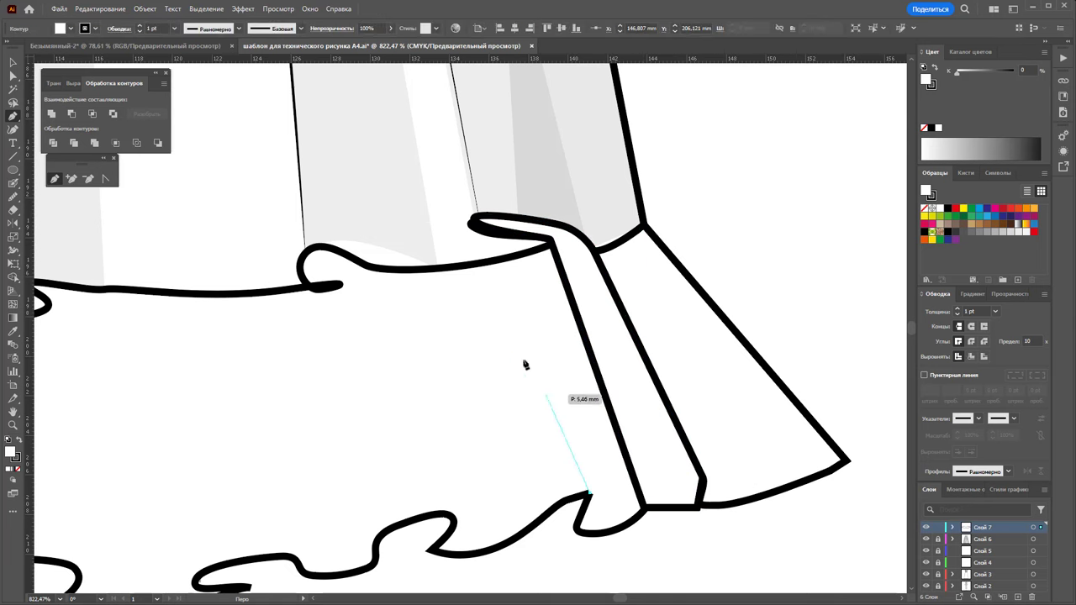
{"action": "left_click", "coordinate": [497, 263]}
{"action": "left_click", "coordinate": [468, 266]}
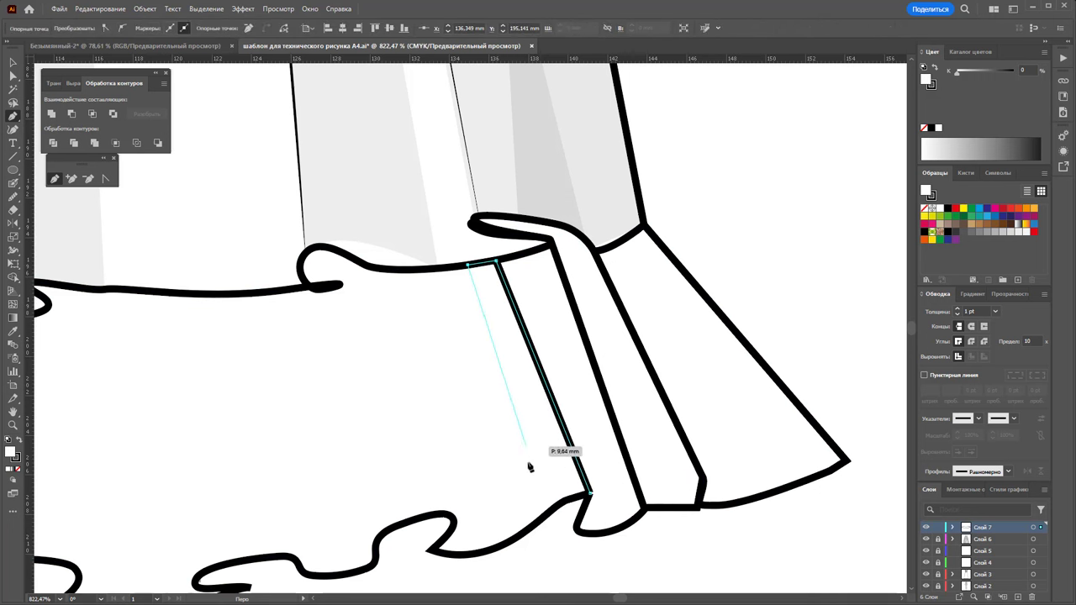
{"action": "left_click", "coordinate": [527, 523]}
{"action": "left_click", "coordinate": [575, 533]}
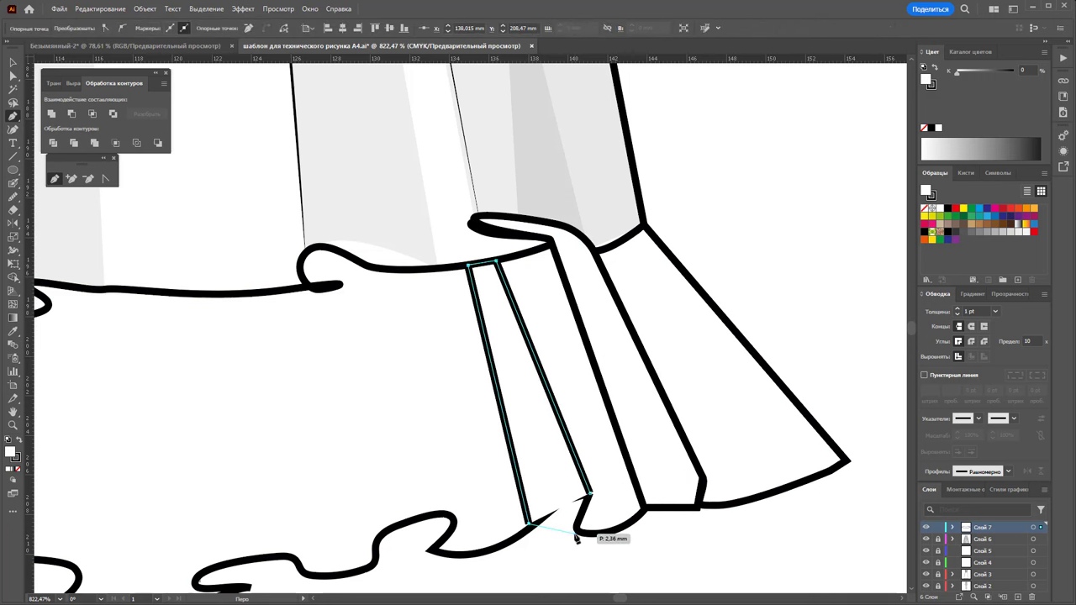
{"action": "left_click", "coordinate": [590, 495]}
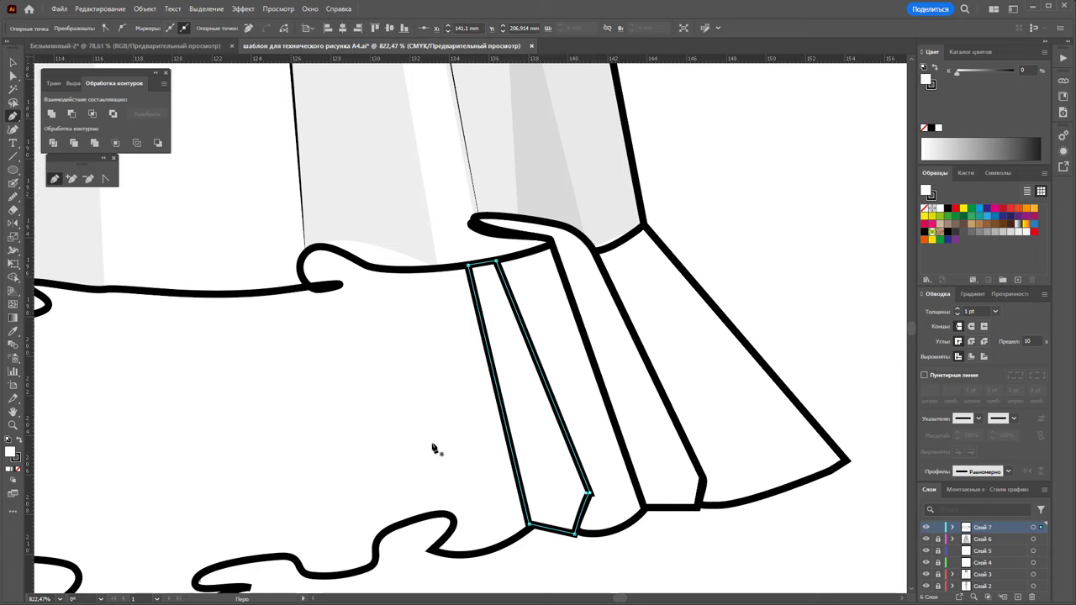
Outline the next pleat, following the ruffle's curled top edge
{"action": "scroll", "coordinate": [434, 449], "scroll_direction": "down", "scroll_amount": 2}
{"action": "left_click", "coordinate": [452, 477]}
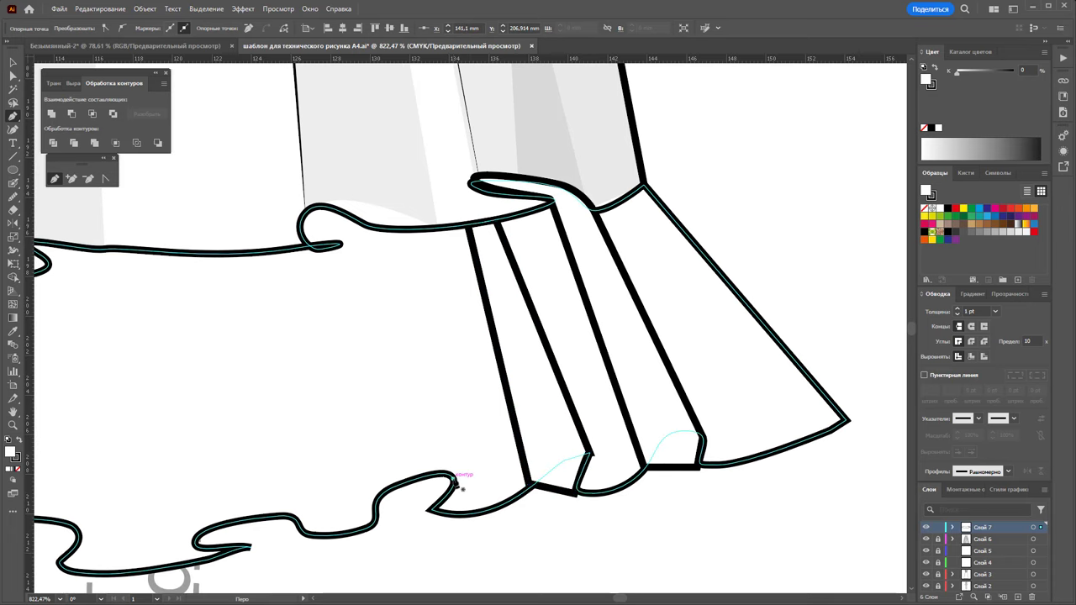
{"action": "left_click", "coordinate": [380, 228]}
{"action": "left_click", "coordinate": [347, 216]}
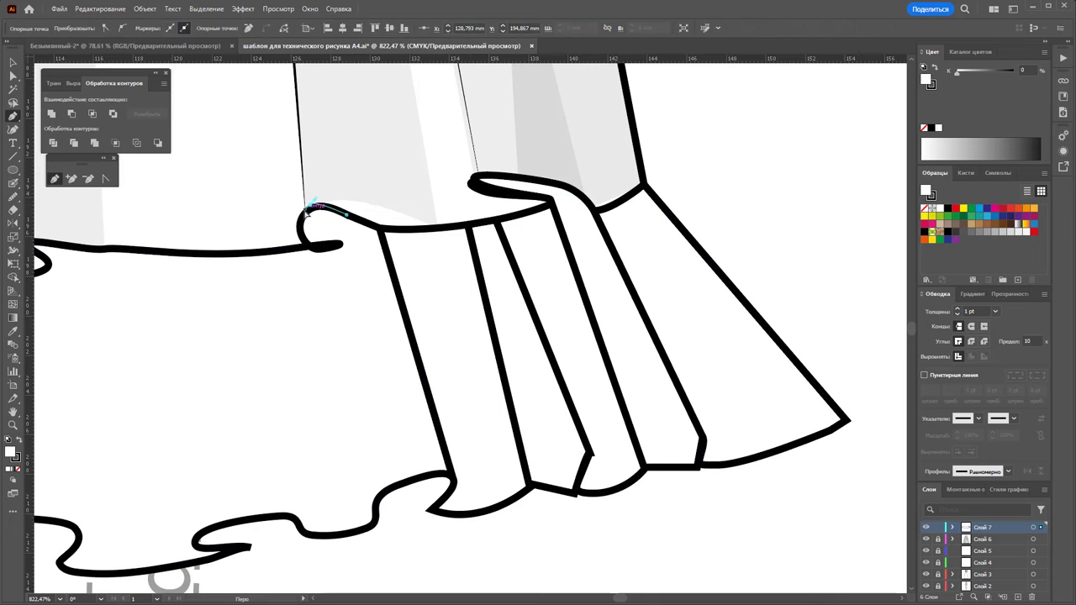
{"action": "left_click", "coordinate": [304, 204]}
{"action": "left_click", "coordinate": [295, 225]}
{"action": "left_click", "coordinate": [326, 247]}
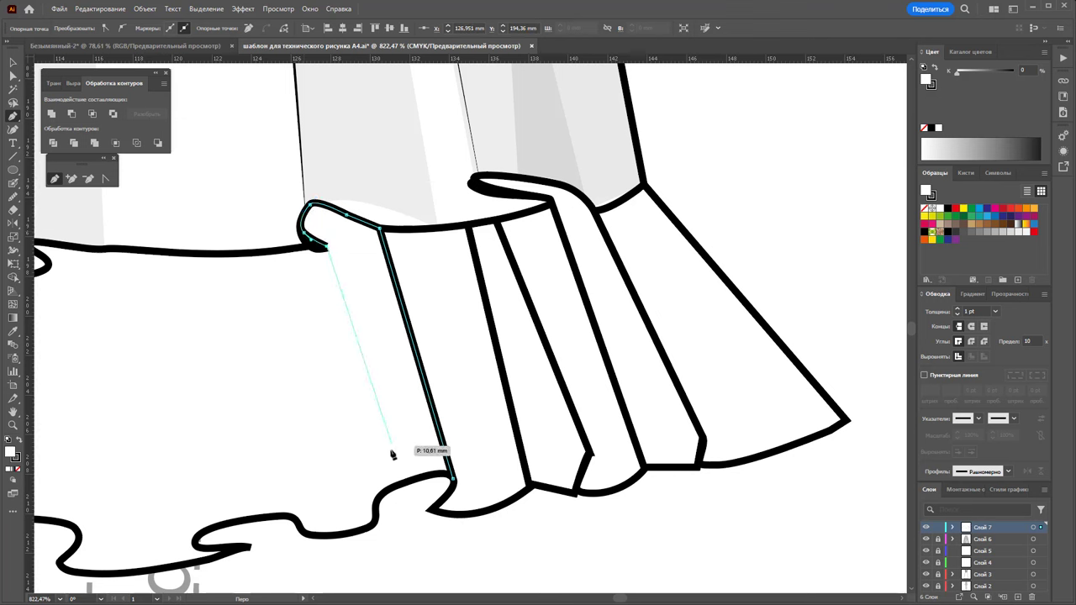
{"action": "left_click", "coordinate": [383, 494]}
{"action": "left_click", "coordinate": [426, 510]}
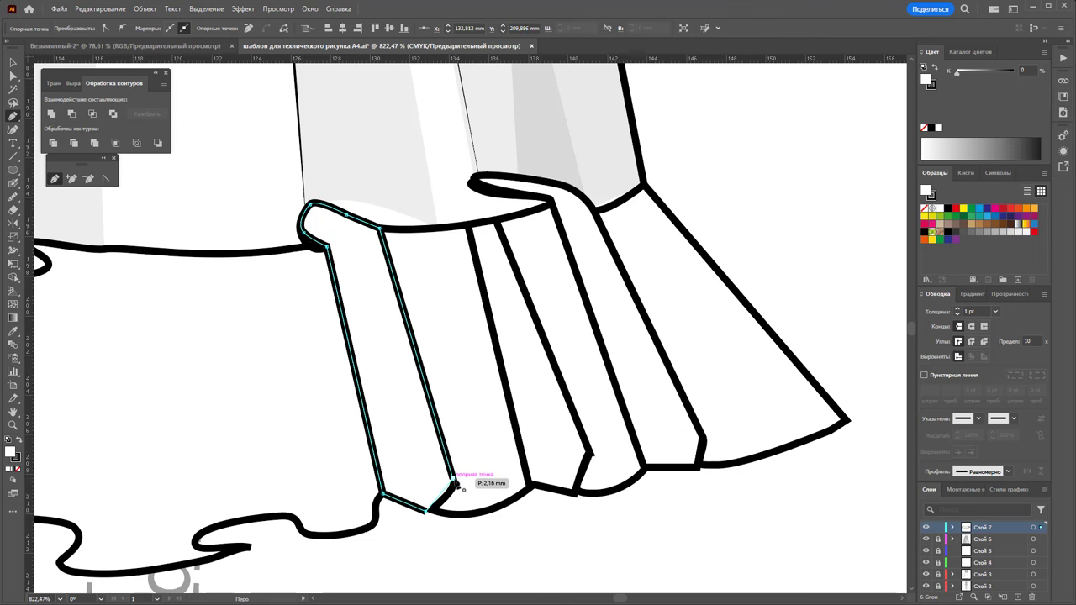
{"action": "left_click", "coordinate": [452, 478]}
Outline another four-sided pleat panel further left on the ruffle
{"action": "scroll", "coordinate": [361, 458], "scroll_direction": "down", "scroll_amount": 1}
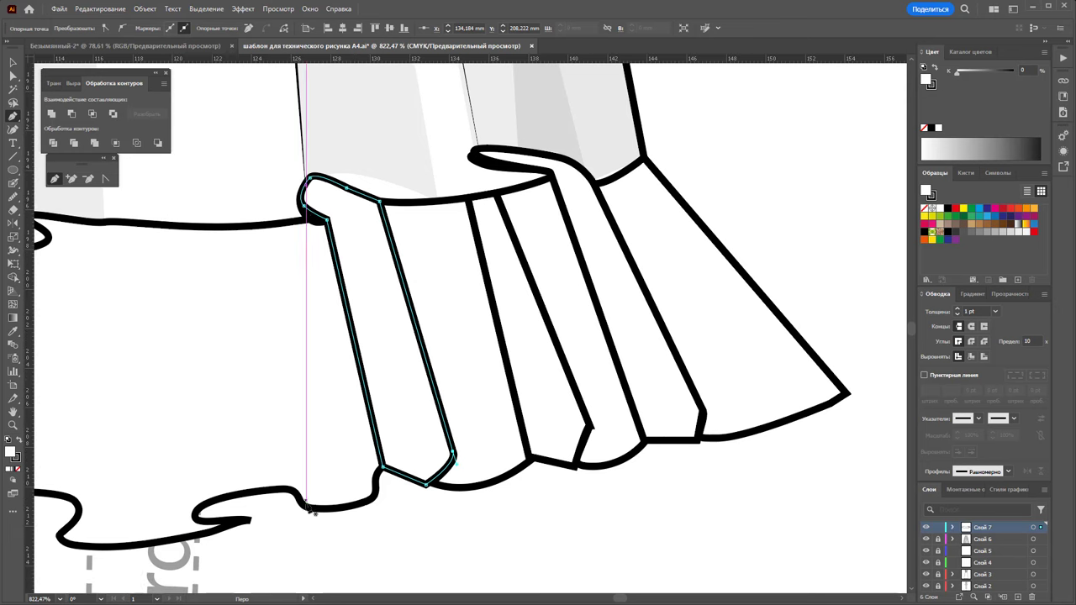
{"action": "left_click", "coordinate": [291, 490]}
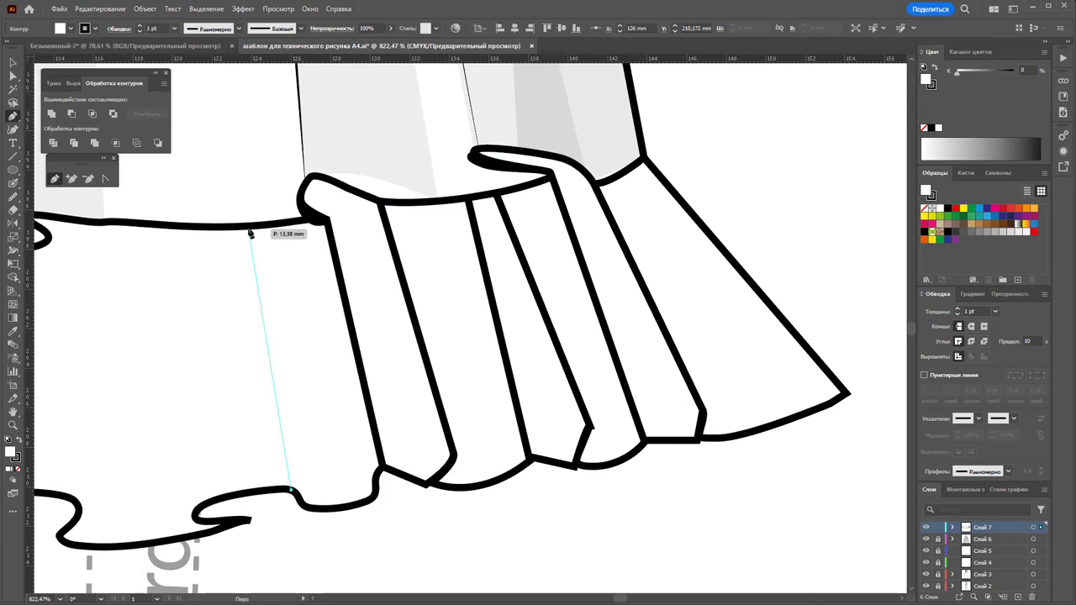
{"action": "left_click", "coordinate": [249, 229]}
{"action": "left_click", "coordinate": [171, 226]}
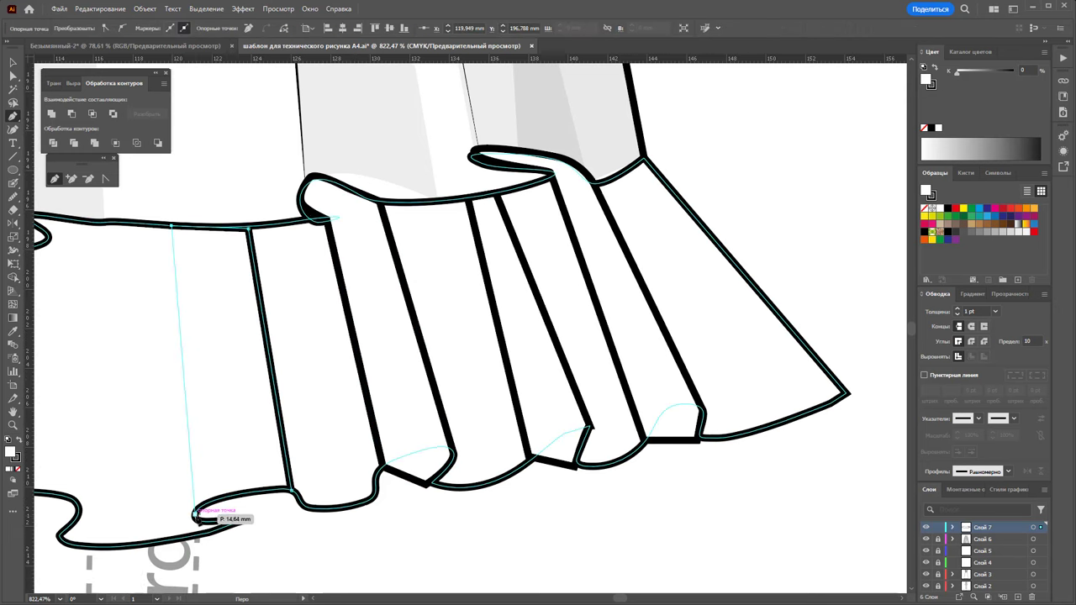
{"action": "left_click", "coordinate": [195, 515]}
{"action": "left_click", "coordinate": [250, 522]}
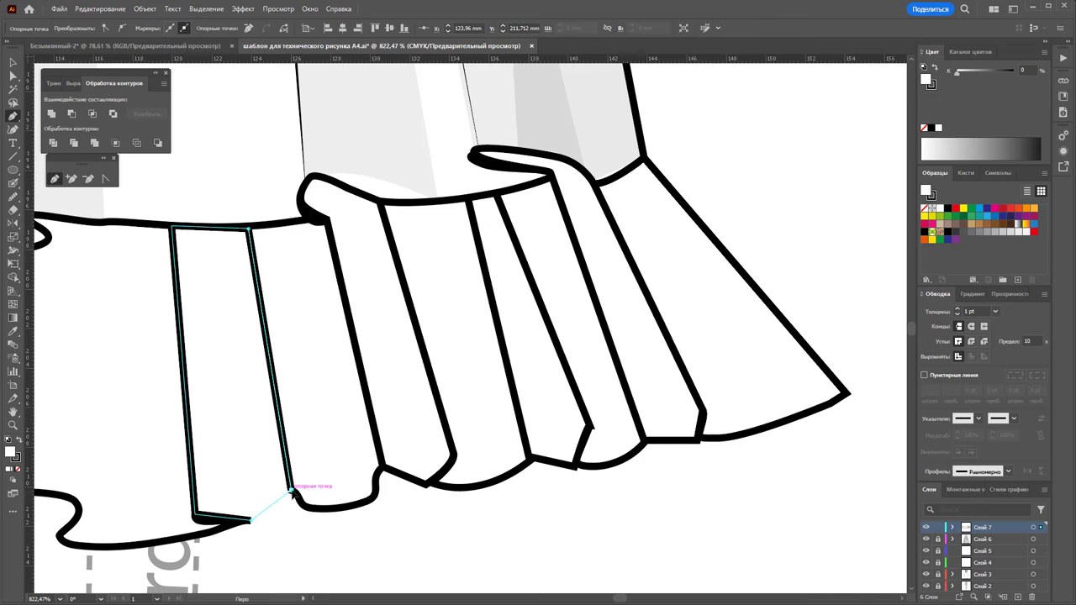
{"action": "left_click", "coordinate": [292, 490]}
Draw two closed pleat panels between the ruffle top and hem
{"action": "left_click_drag", "start_coordinate": [627, 600], "coordinate": [620, 600]}
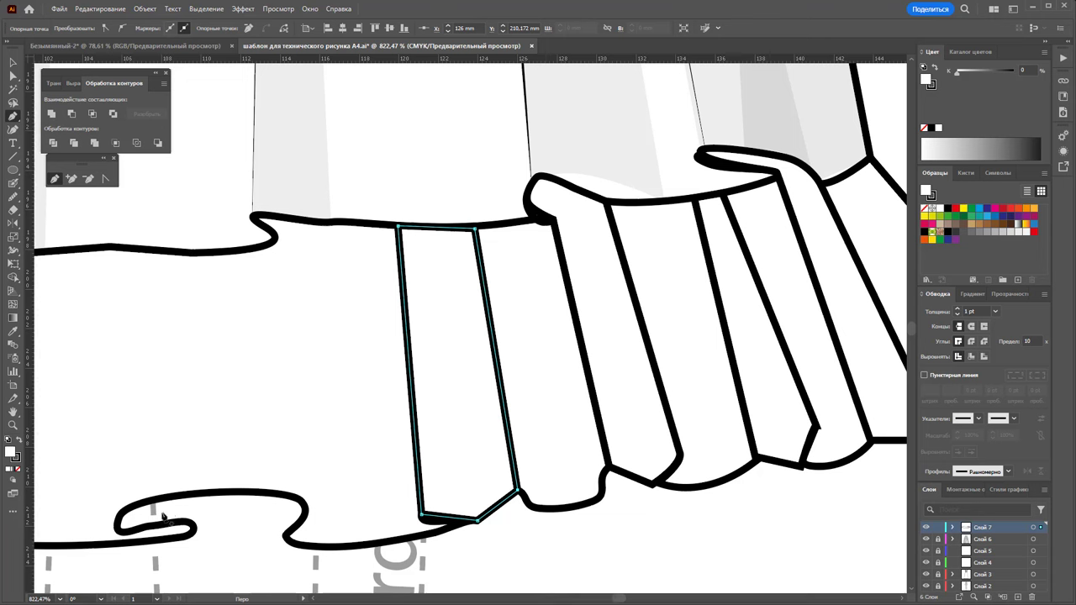
{"action": "left_click", "coordinate": [193, 527]}
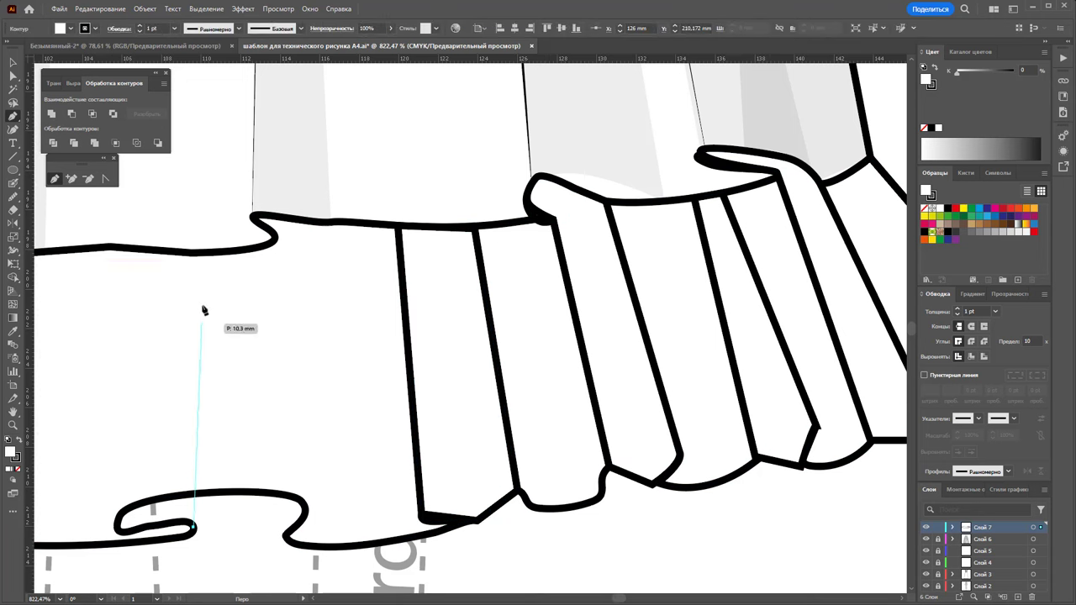
{"action": "left_click", "coordinate": [192, 258]}
{"action": "left_click", "coordinate": [109, 245]}
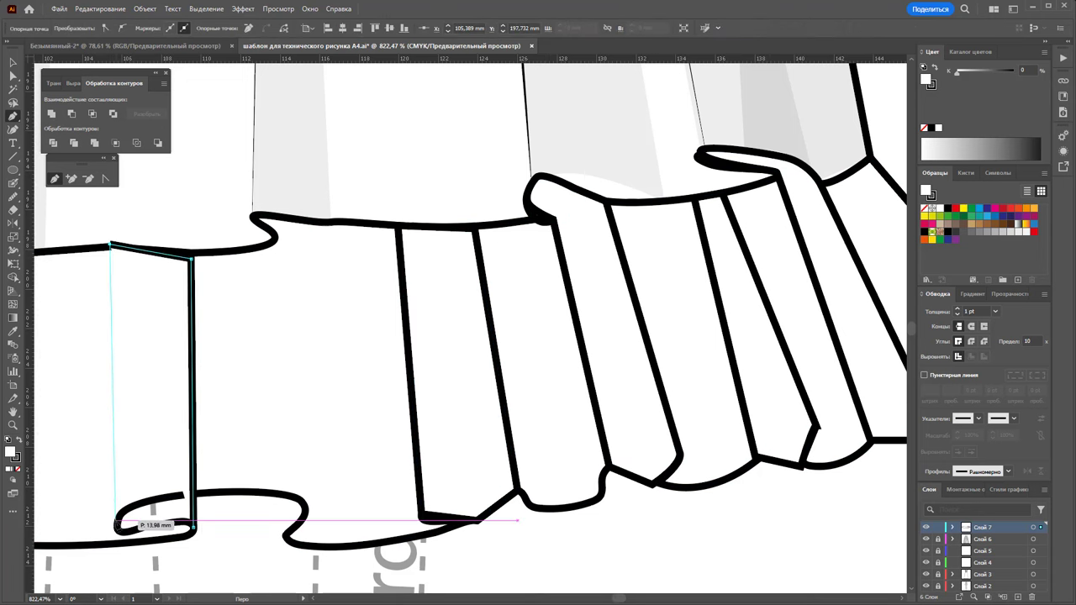
{"action": "left_click", "coordinate": [115, 527]}
{"action": "left_click", "coordinate": [193, 530]}
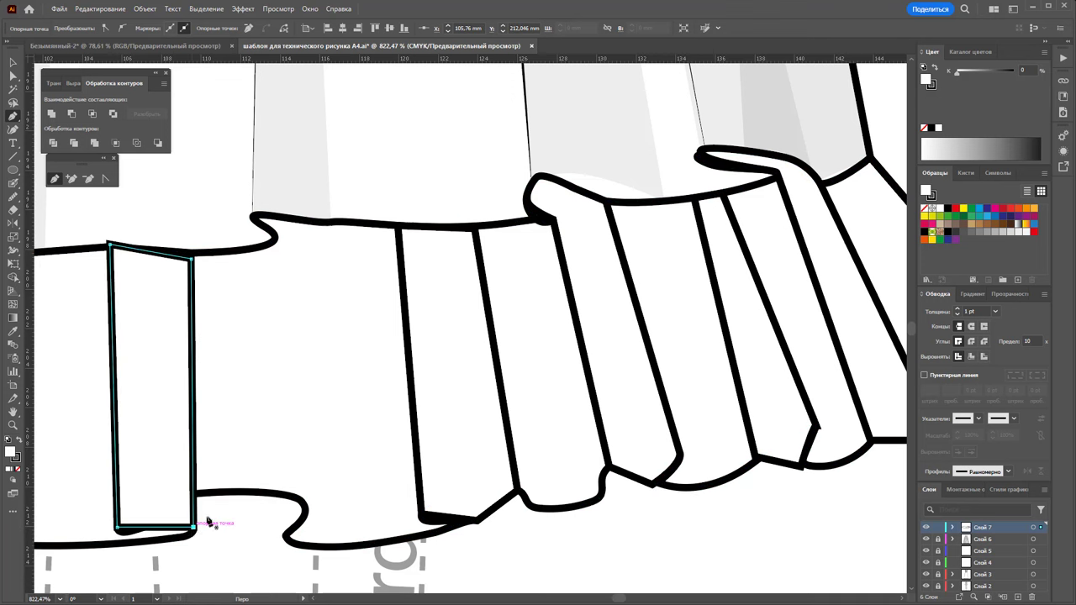
{"action": "left_click", "coordinate": [274, 239]}
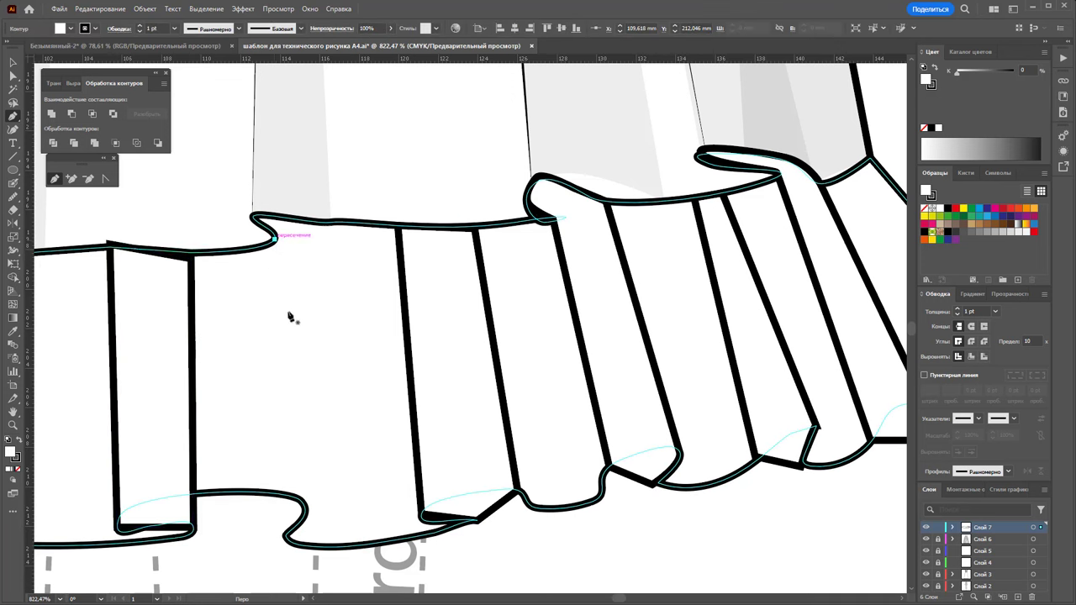
{"action": "left_click", "coordinate": [305, 508]}
{"action": "left_click", "coordinate": [285, 535]}
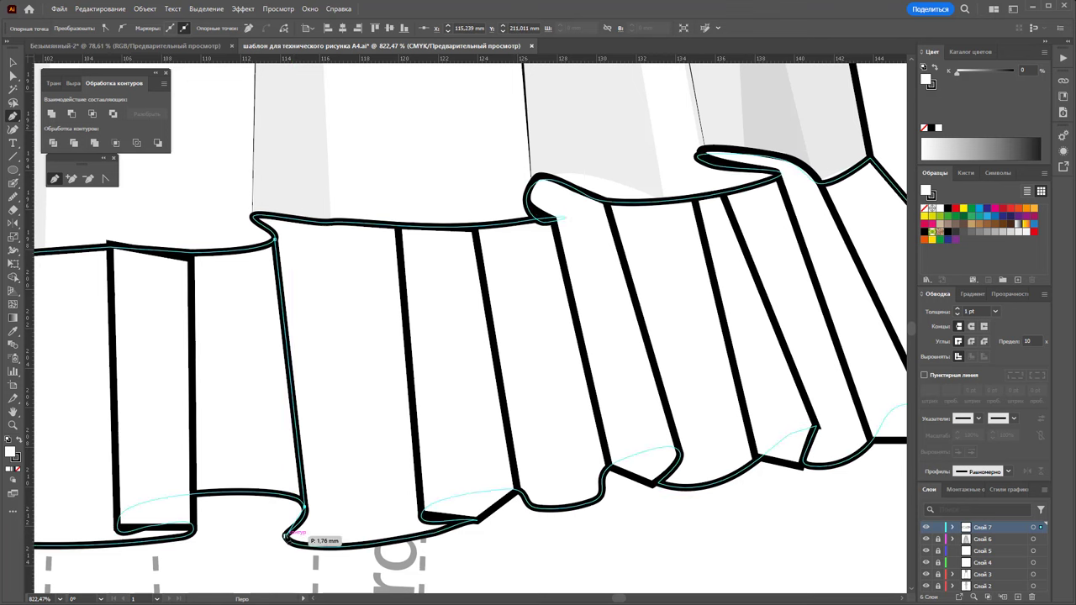
{"action": "left_click", "coordinate": [245, 251]}
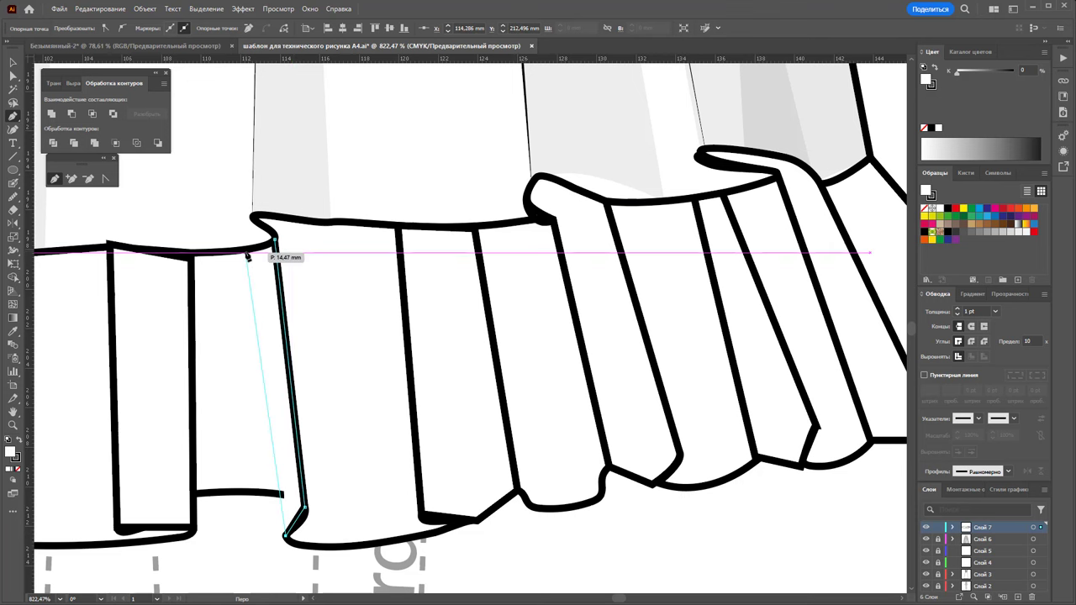
{"action": "left_click", "coordinate": [275, 239]}
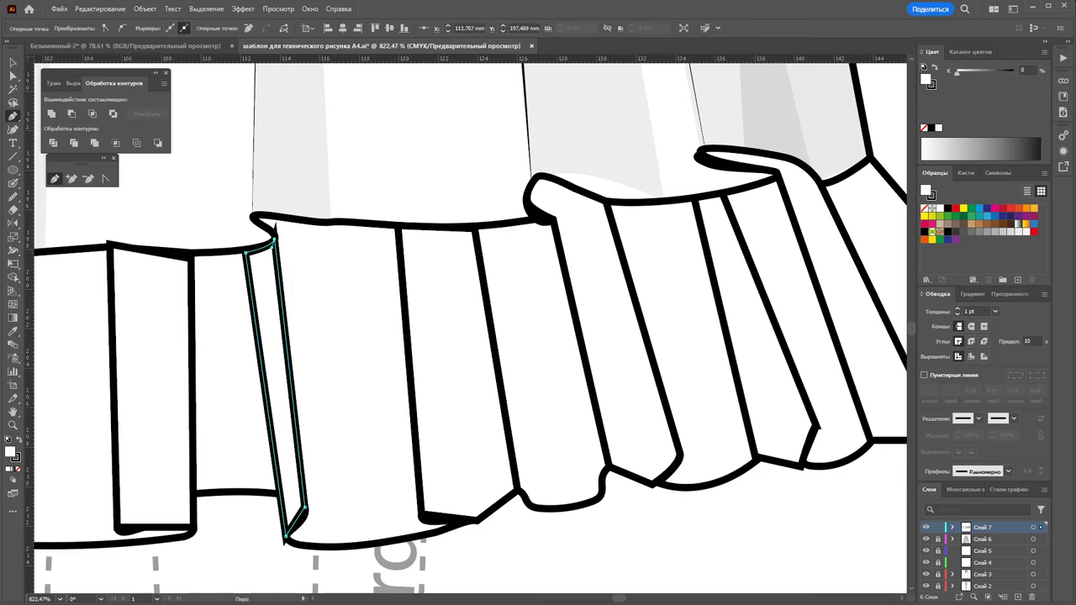
Pan left and draw a thin pleat strip plus another pleat along the ruffle
{"action": "left_click_drag", "start_coordinate": [622, 599], "coordinate": [605, 599]}
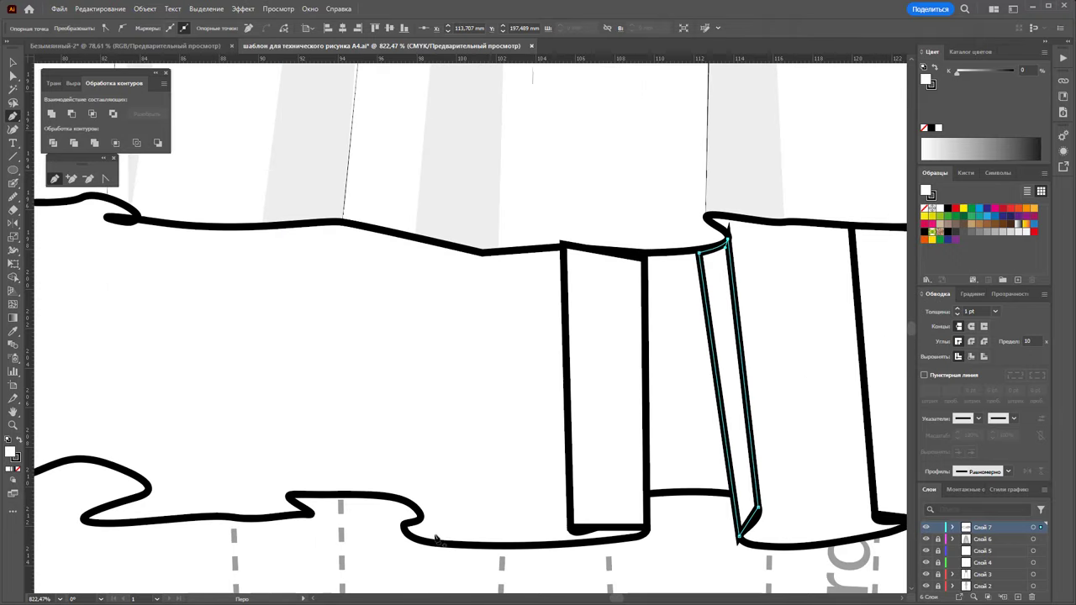
{"action": "left_click", "coordinate": [422, 514]}
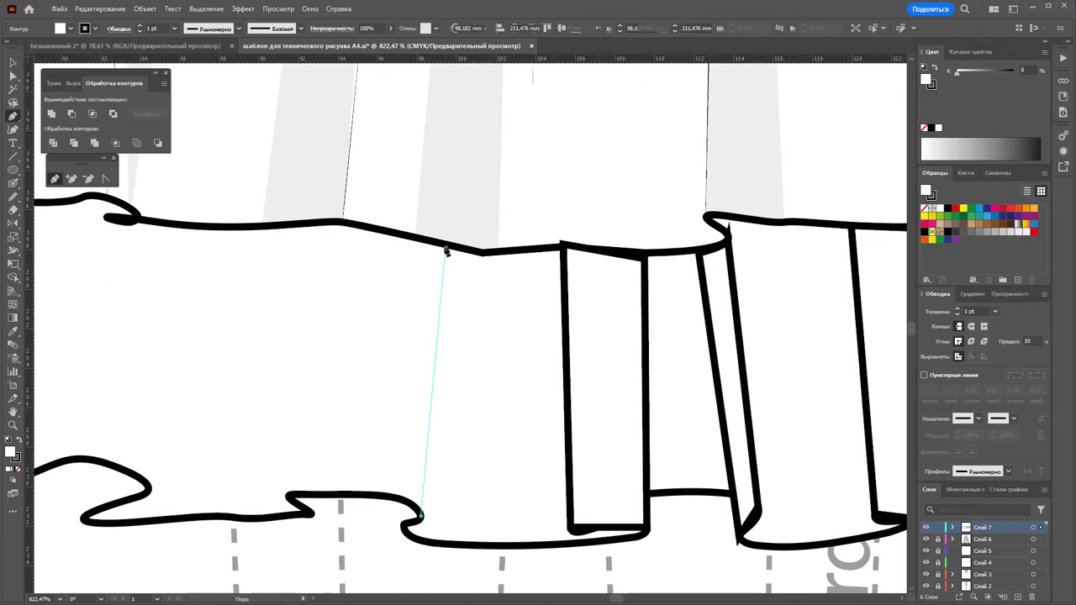
{"action": "left_click", "coordinate": [446, 250]}
{"action": "left_click", "coordinate": [408, 239]}
{"action": "left_click", "coordinate": [383, 495]}
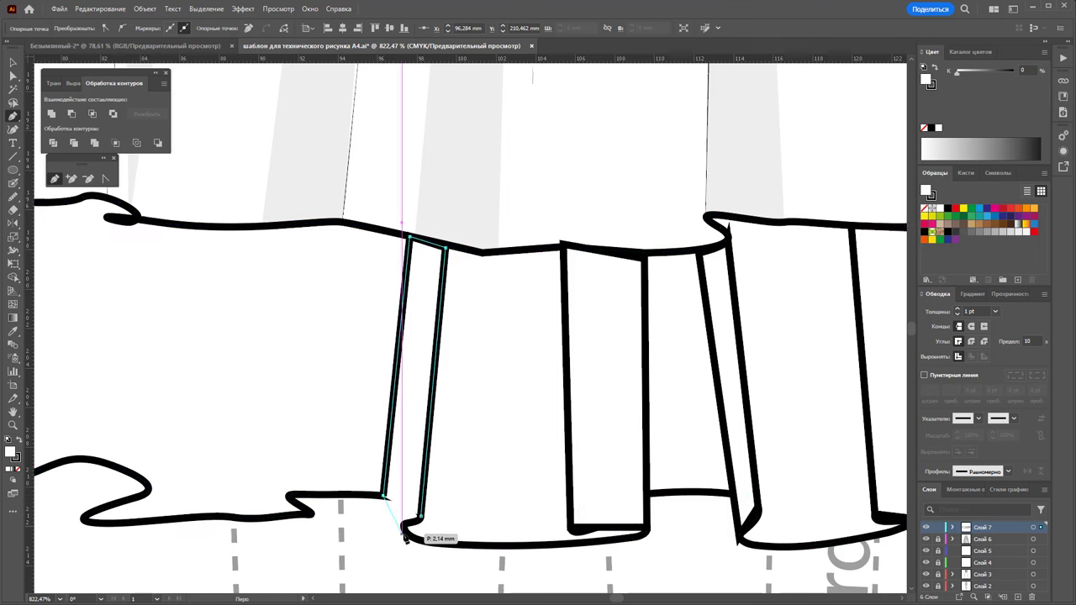
{"action": "left_click", "coordinate": [403, 524]}
{"action": "left_click", "coordinate": [311, 512]}
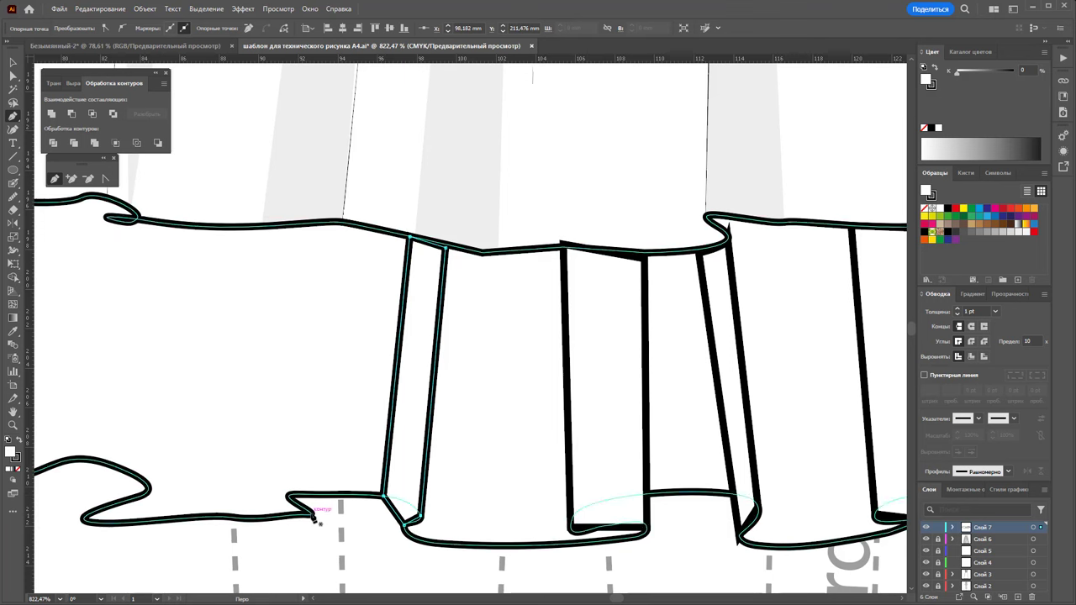
{"action": "left_click", "coordinate": [340, 222]}
{"action": "left_click", "coordinate": [297, 225]}
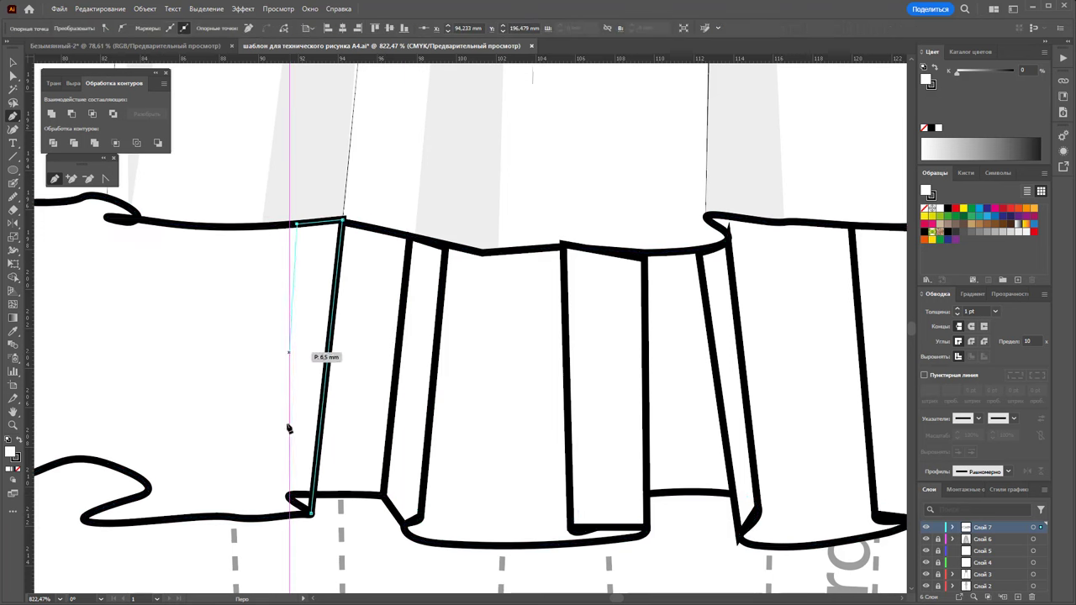
{"action": "left_click", "coordinate": [288, 498]}
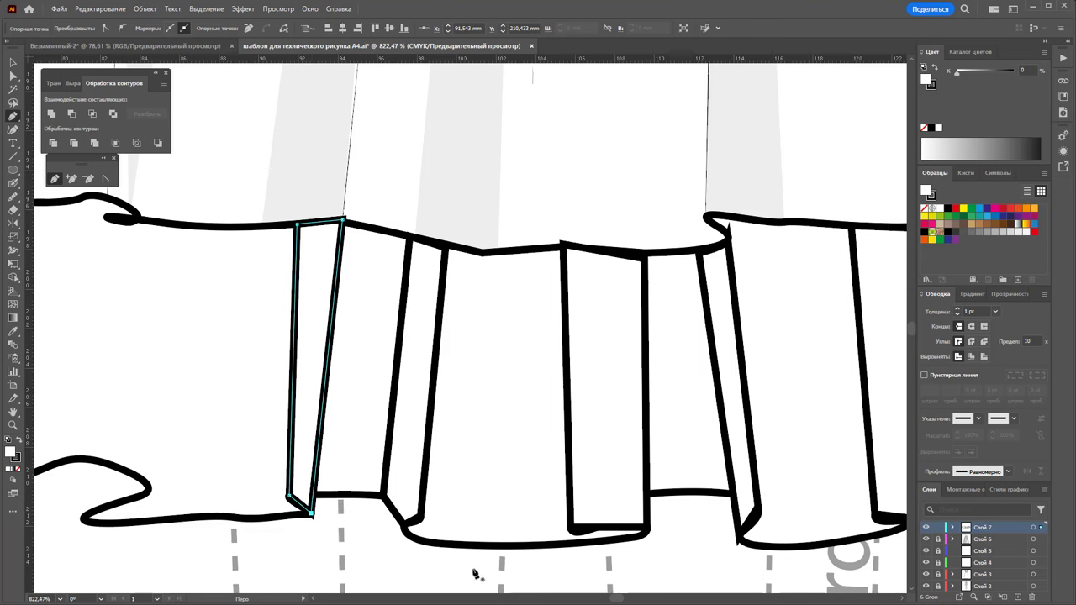
Draw two more pleat panels, curving the second one's bottom edge along the hem
{"action": "left_click_drag", "start_coordinate": [618, 600], "coordinate": [616, 600]}
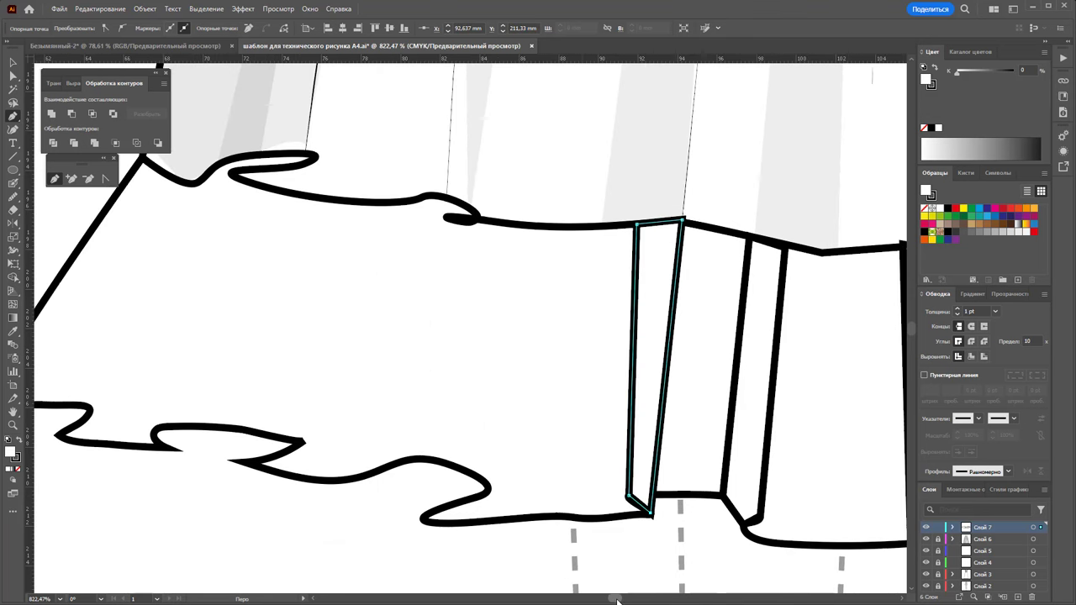
{"action": "left_click", "coordinate": [486, 485]}
{"action": "left_click", "coordinate": [519, 227]}
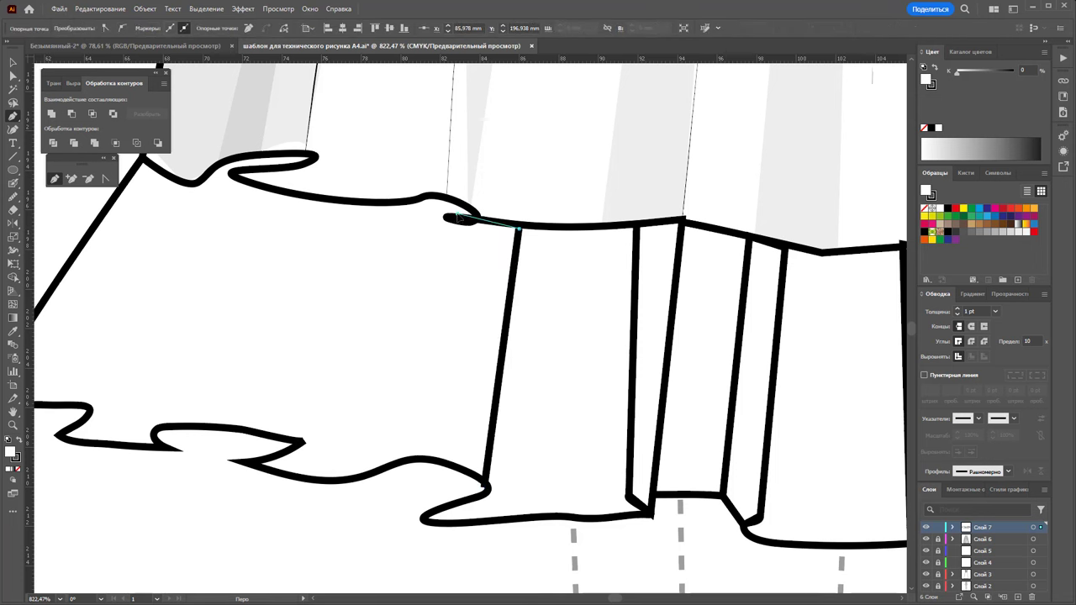
{"action": "left_click", "coordinate": [455, 217]}
{"action": "left_click", "coordinate": [420, 458]}
{"action": "left_click", "coordinate": [424, 520]}
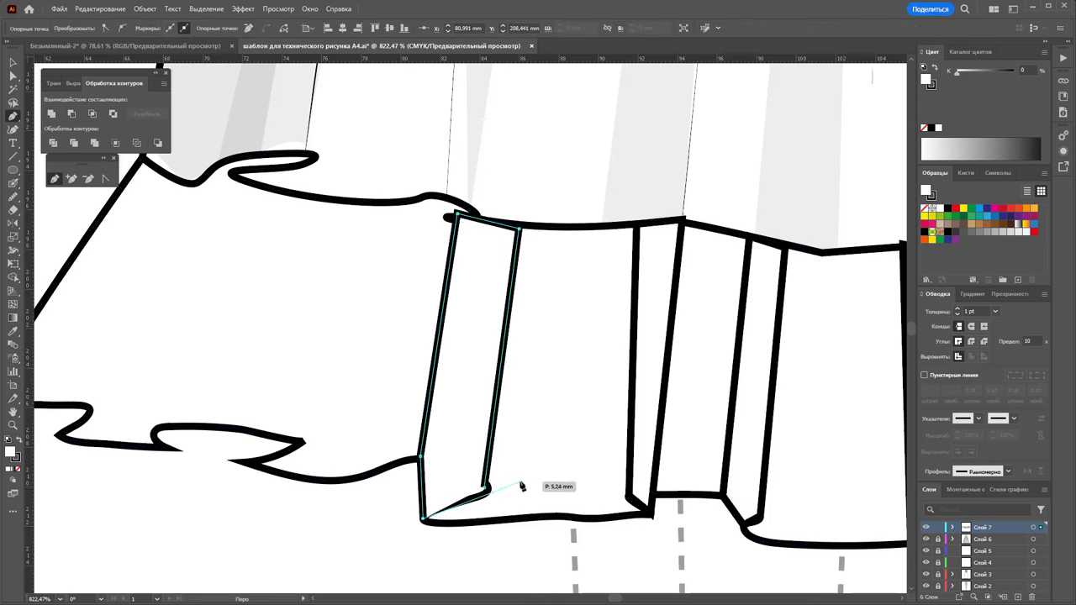
{"action": "left_click", "coordinate": [487, 486]}
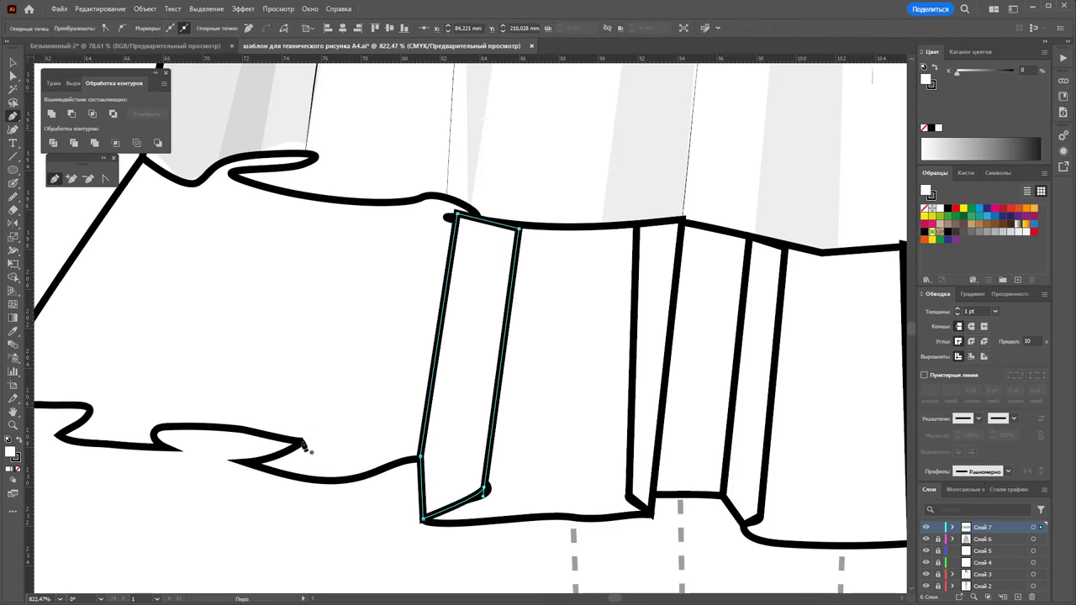
{"action": "left_click", "coordinate": [304, 438]}
{"action": "left_click", "coordinate": [380, 206]}
{"action": "left_click", "coordinate": [334, 200]}
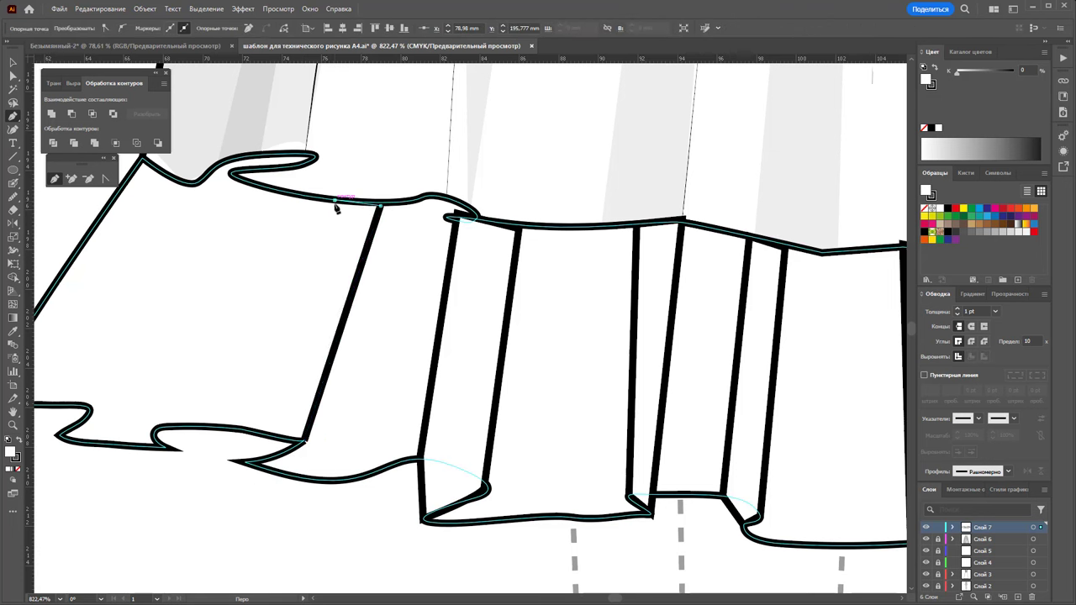
{"action": "left_click", "coordinate": [238, 460]}
{"action": "left_click_drag", "start_coordinate": [304, 438], "coordinate": [312, 423]}
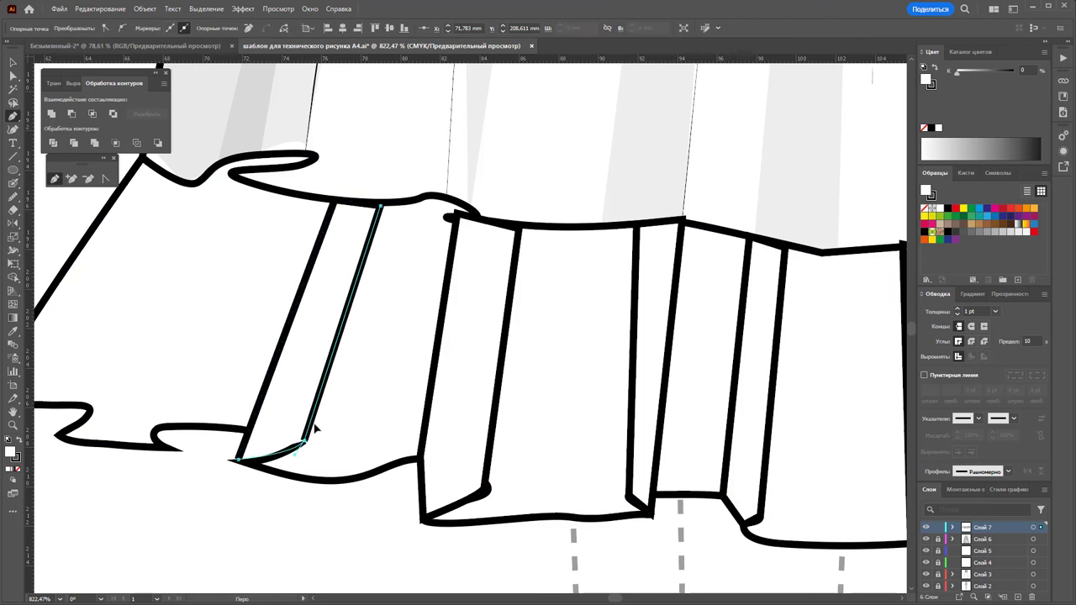
Draw the last two pleat strips at the ruffle's far-left end
{"action": "left_click", "coordinate": [156, 431]}
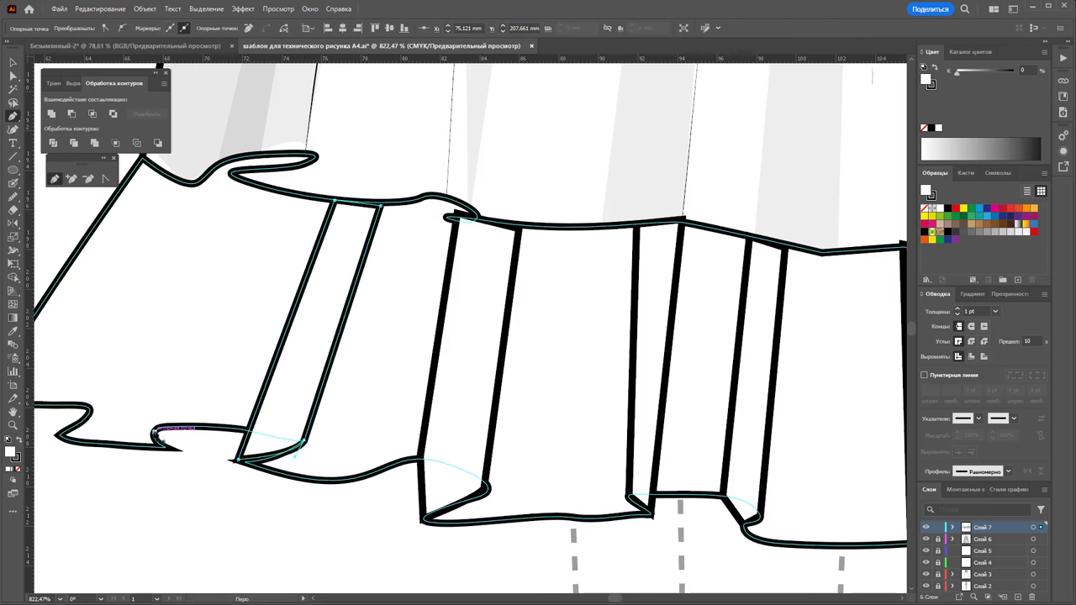
{"action": "left_click", "coordinate": [266, 188]}
{"action": "left_click", "coordinate": [281, 193]}
{"action": "left_click", "coordinate": [179, 445]}
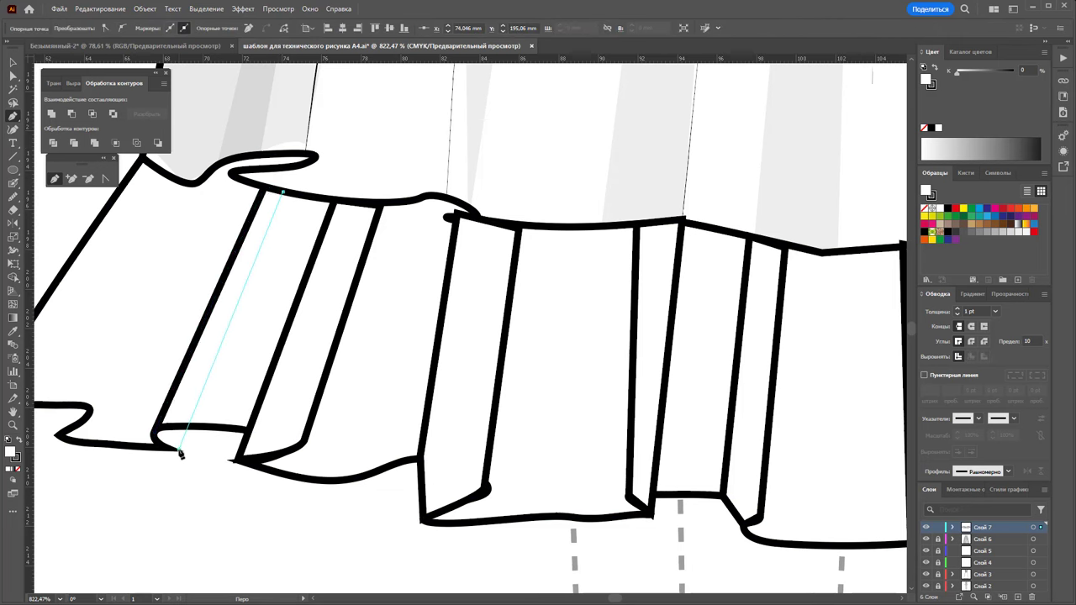
{"action": "left_click", "coordinate": [63, 433], "text": "ctrl"}
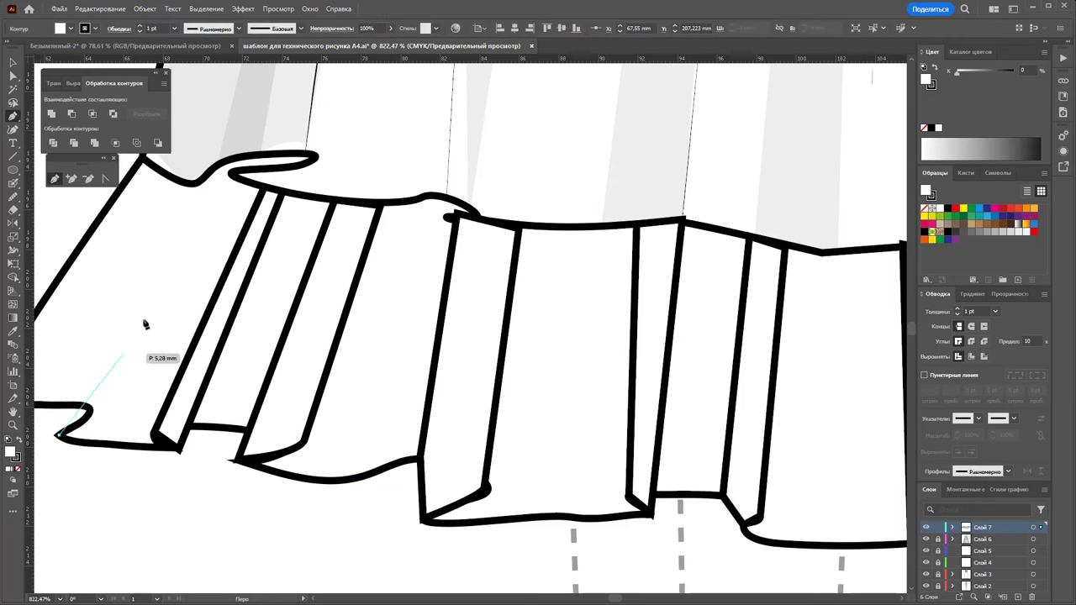
{"action": "left_click", "coordinate": [233, 174]}
{"action": "left_click", "coordinate": [49, 406]}
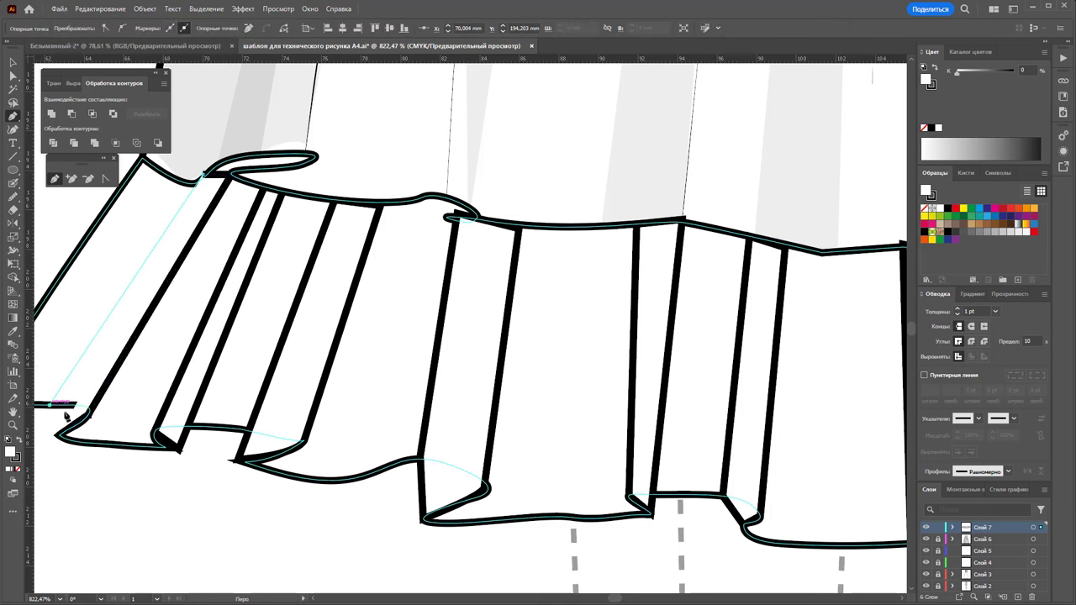
{"action": "left_click", "coordinate": [59, 435]}
{"action": "left_click", "coordinate": [88, 415]}
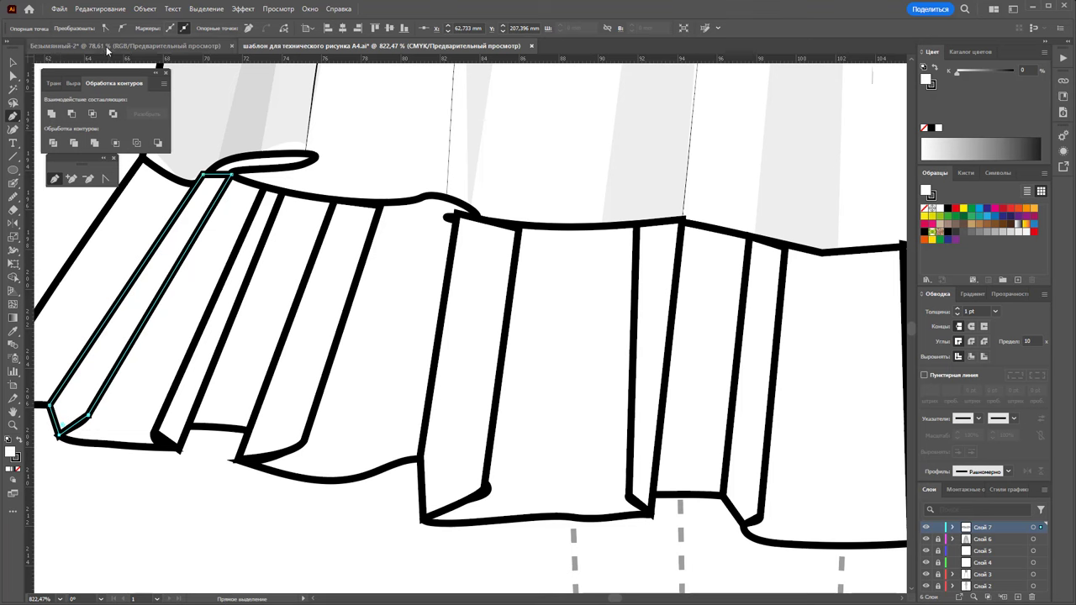
Deselect the new pleat and zoom out to view the whole ruffle
{"action": "key", "text": "v"}
{"action": "left_click", "coordinate": [331, 521]}
{"action": "key", "text": "z"}
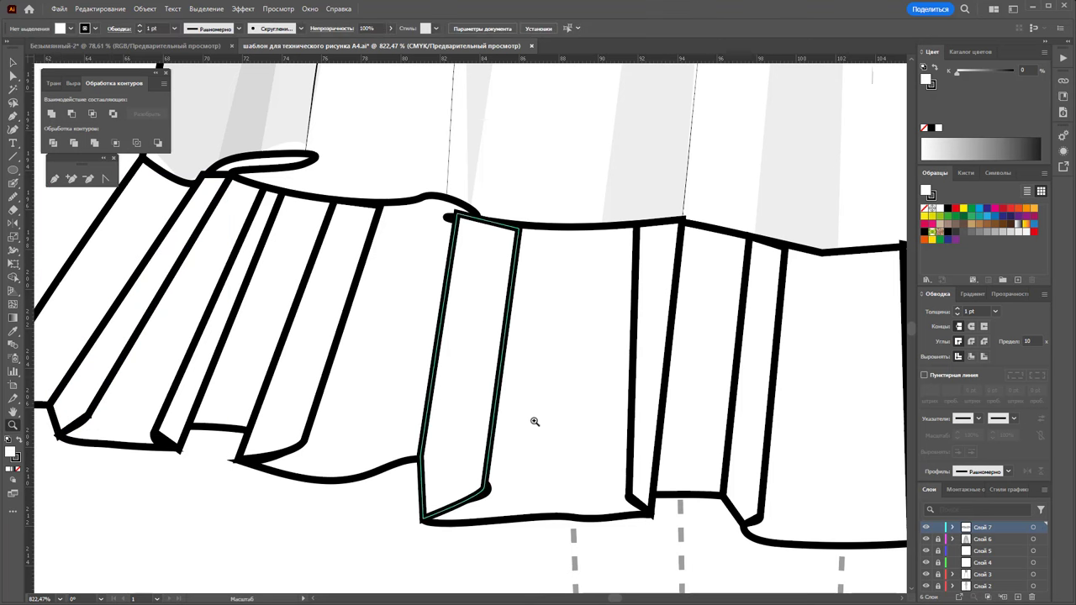
{"action": "left_click", "coordinate": [533, 422], "text": "alt"}
{"action": "left_click", "coordinate": [560, 377], "text": "alt"}
{"action": "left_click", "coordinate": [427, 310], "text": "alt"}
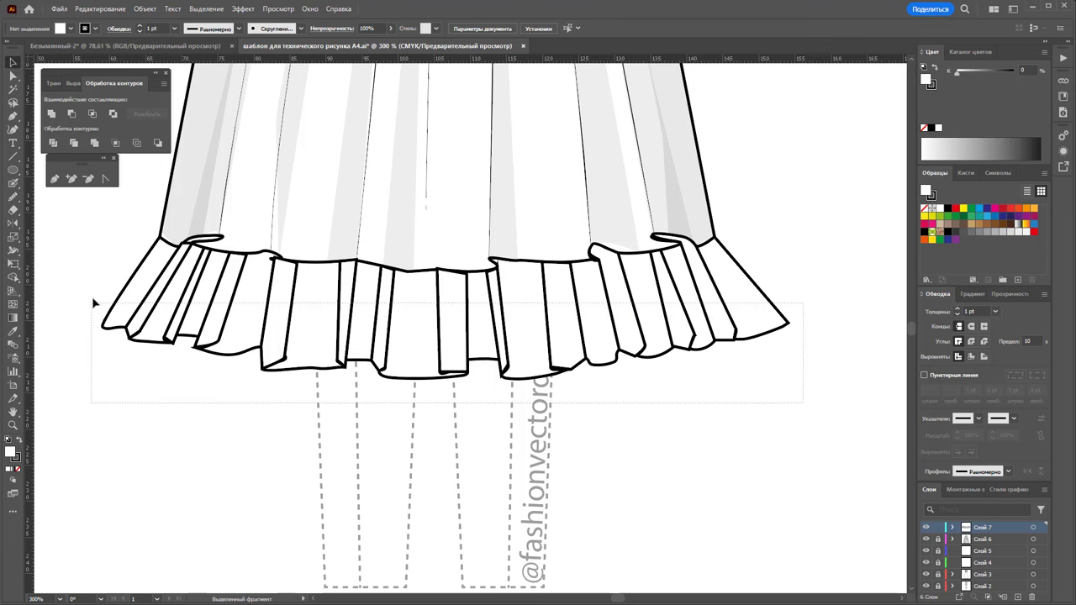
Select only the pleat paths and send them backward behind the ruffle fill
{"action": "left_click_drag", "start_coordinate": [521, 385], "coordinate": [96, 300]}
{"action": "left_click", "coordinate": [132, 282], "text": "shift"}
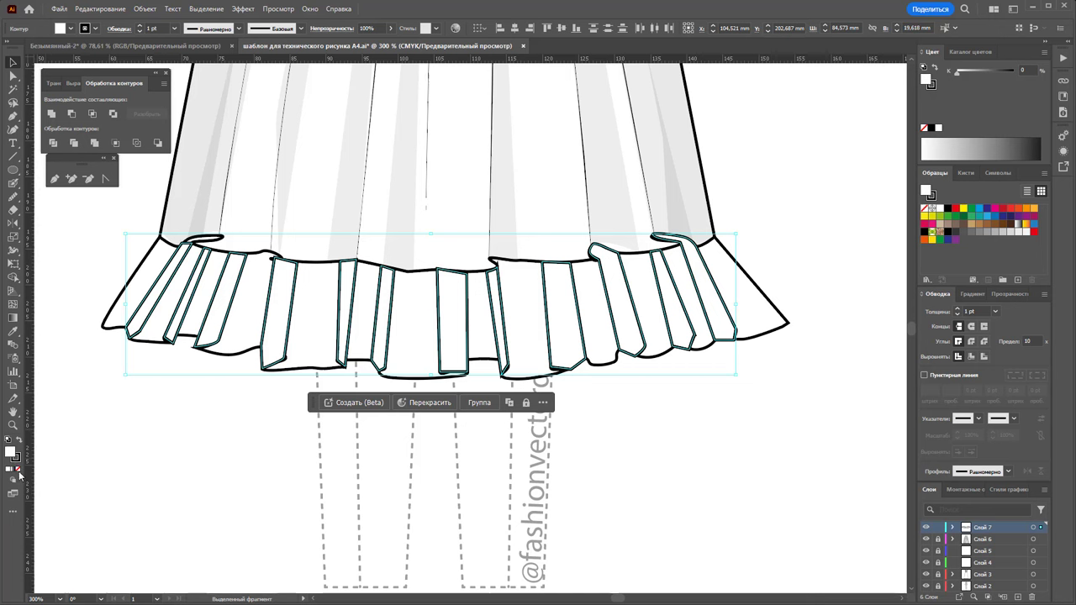
{"action": "right_click", "coordinate": [161, 363]}
{"action": "mouse_move", "coordinate": [196, 578]}
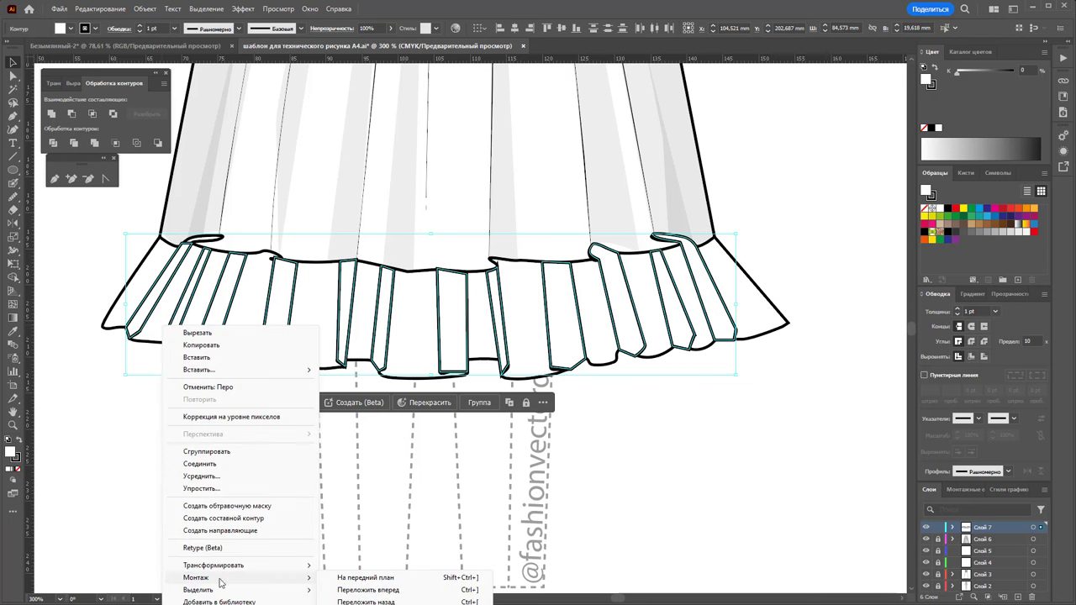
{"action": "left_click", "coordinate": [366, 602]}
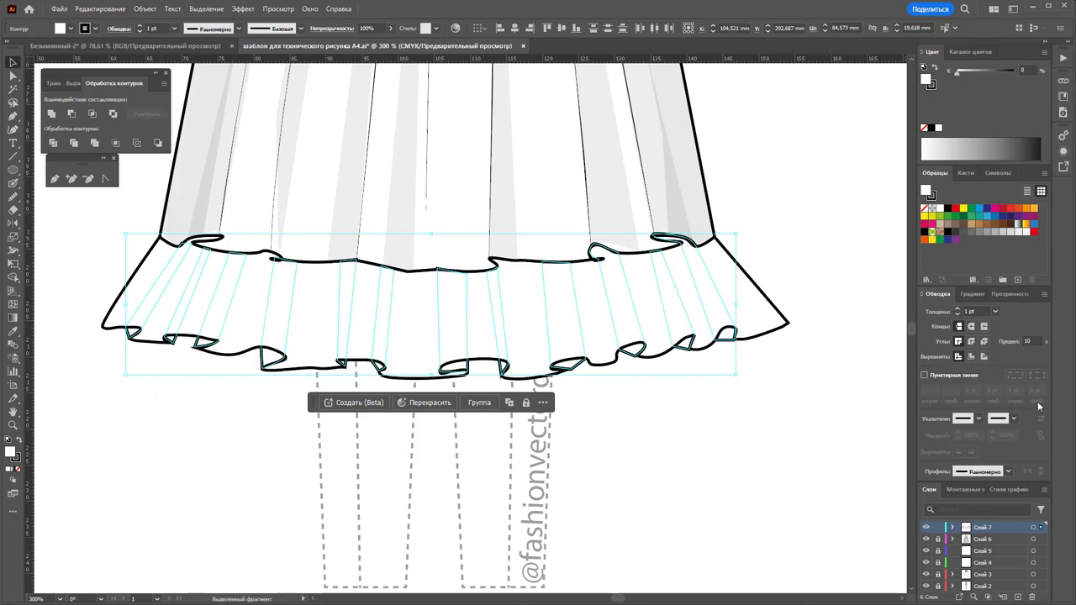
Set the pleat stroke weight to 0.75 pt, then clear the selection
{"action": "left_click", "coordinate": [999, 311]}
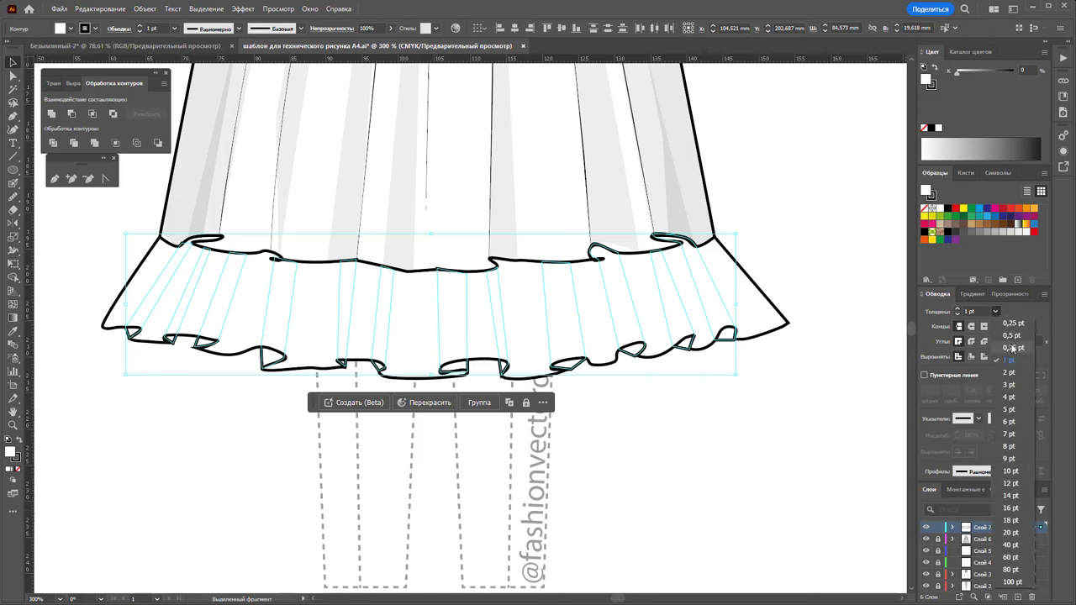
{"action": "left_click", "coordinate": [1012, 347]}
{"action": "left_click", "coordinate": [683, 425]}
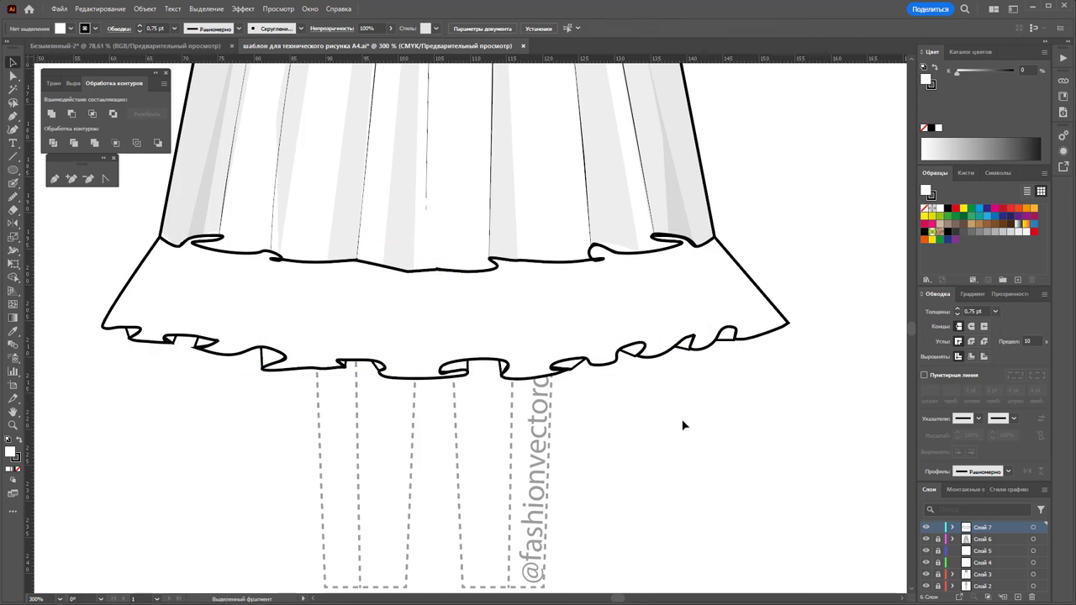
{"action": "left_click", "coordinate": [759, 313]}
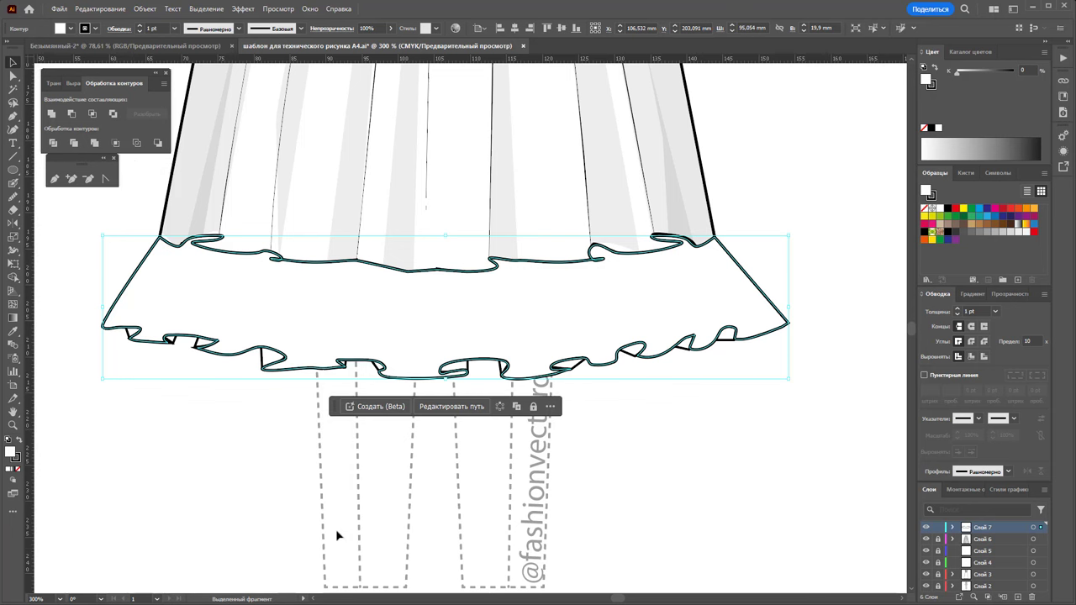
{"action": "left_click", "coordinate": [254, 548]}
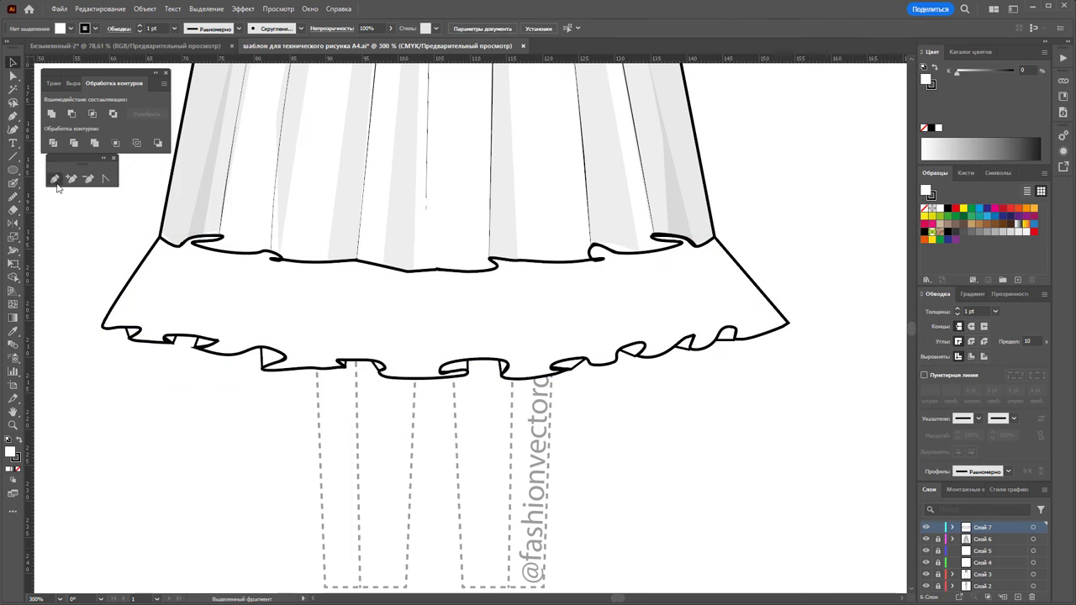
Draw slanted fold lines from the top seam to the hem across the ruffle's left half
{"action": "left_click", "coordinate": [139, 328]}
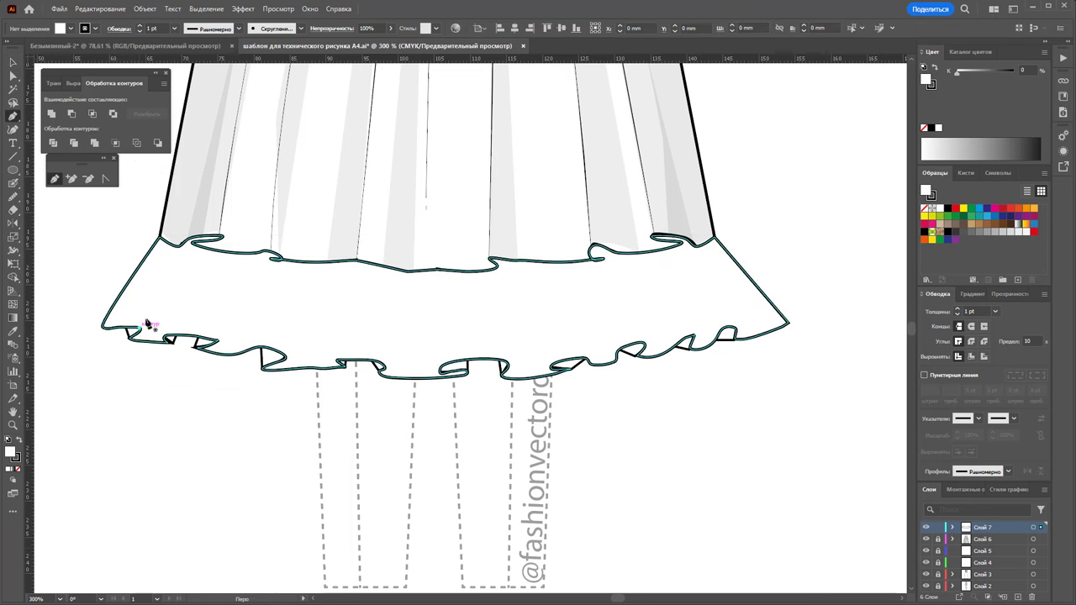
{"action": "left_click", "coordinate": [173, 263]}
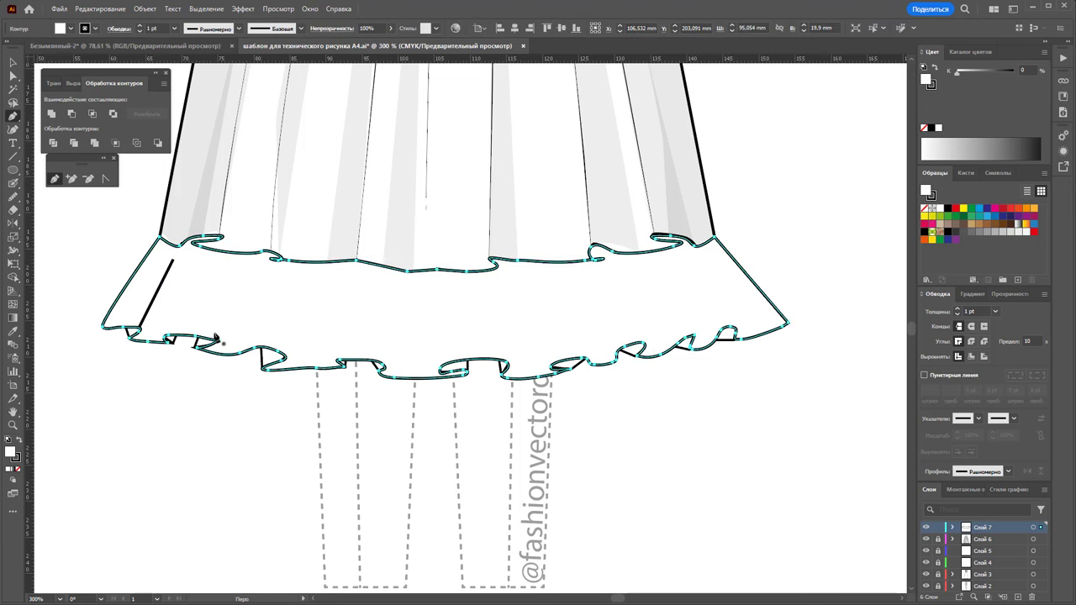
{"action": "left_click", "coordinate": [229, 275]}
{"action": "left_click", "coordinate": [220, 337]}
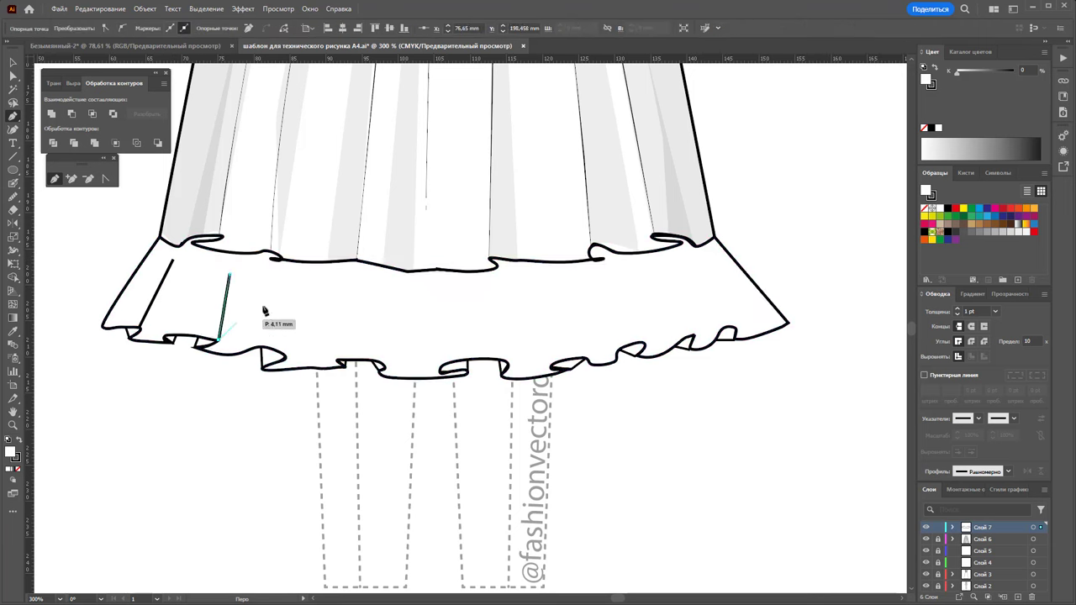
{"action": "left_click", "coordinate": [298, 267]}
{"action": "left_click", "coordinate": [285, 356]}
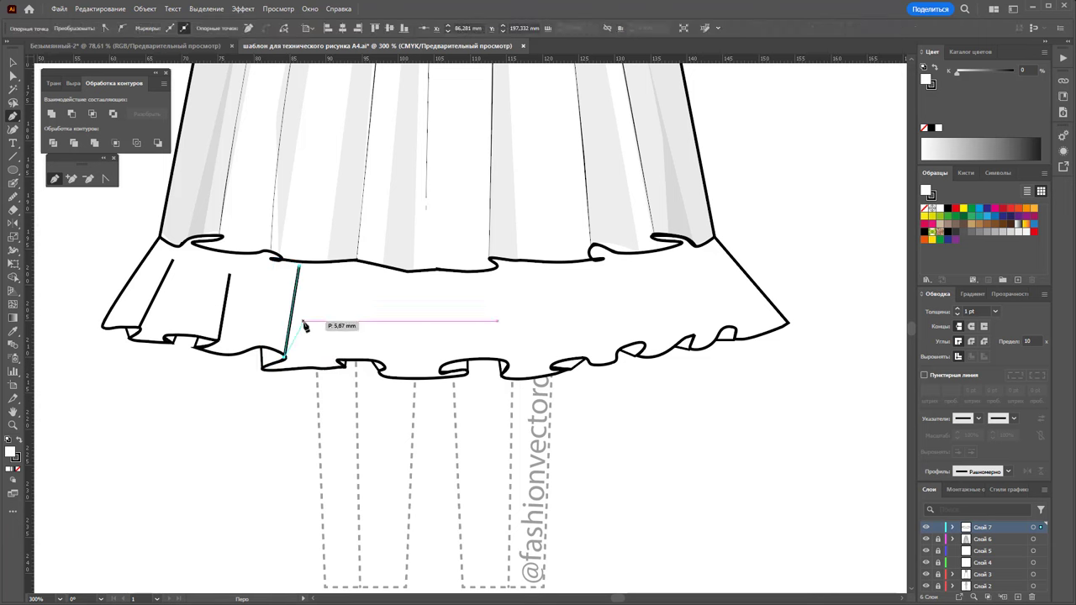
{"action": "left_click", "coordinate": [345, 269]}
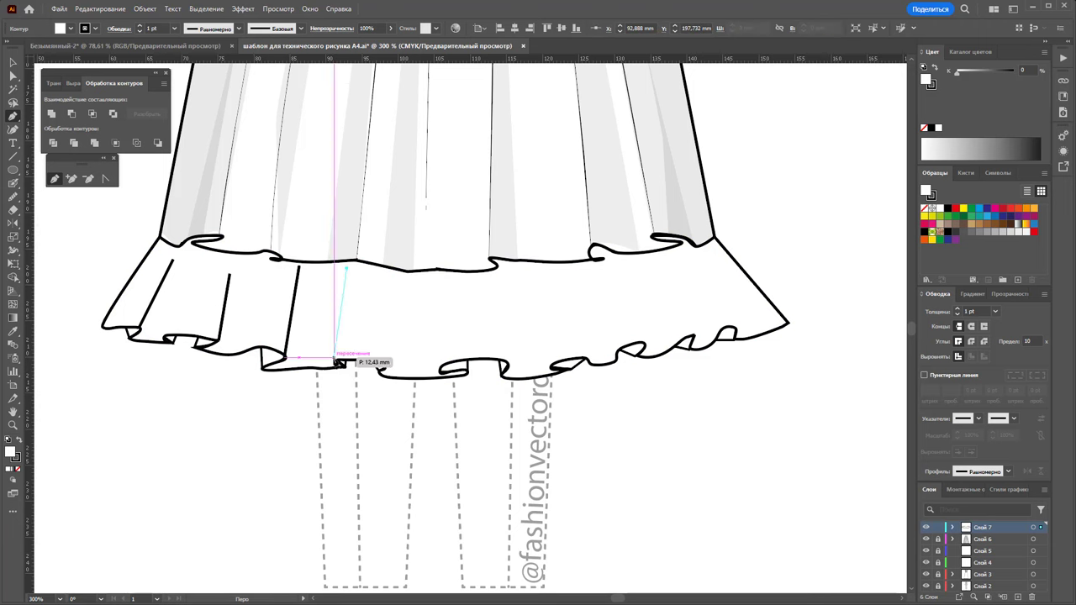
{"action": "left_click", "coordinate": [335, 357]}
{"action": "left_click", "coordinate": [395, 284], "text": "ctrl"}
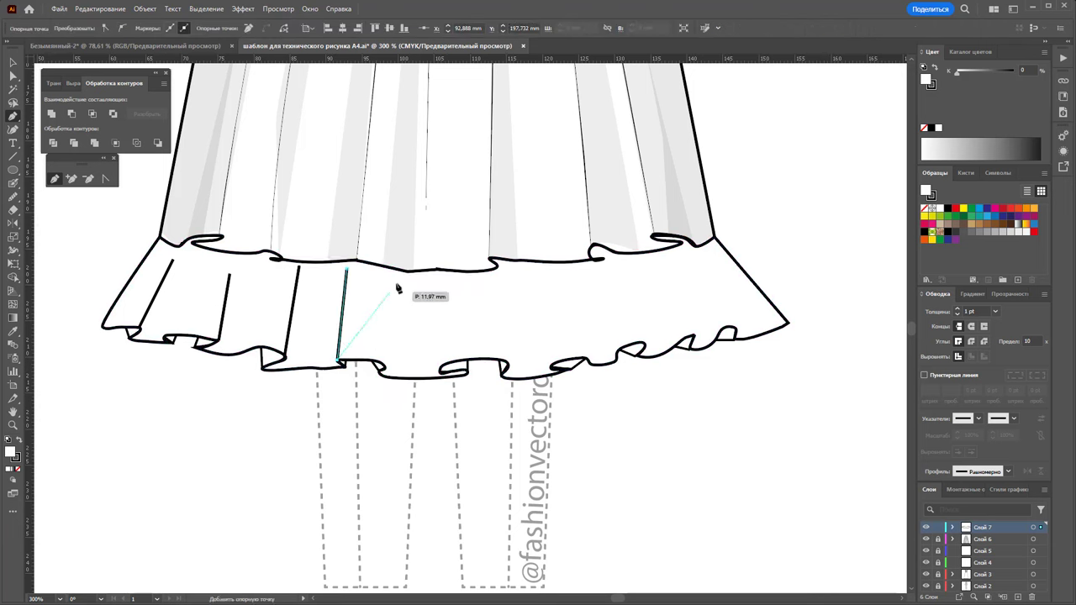
{"action": "left_click", "coordinate": [392, 280]}
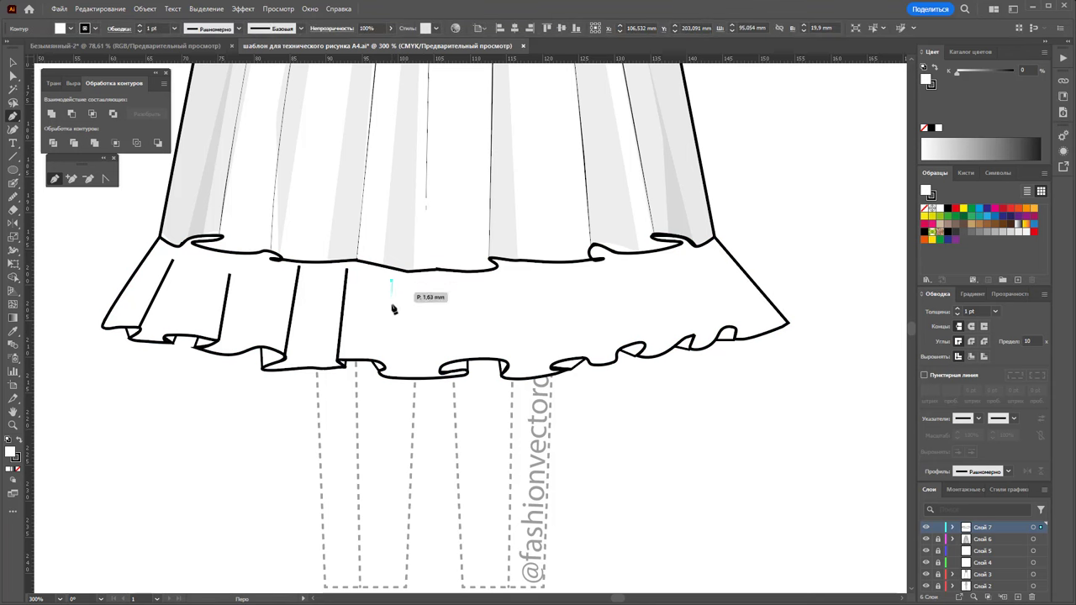
{"action": "left_click", "coordinate": [383, 365]}
{"action": "left_click", "coordinate": [440, 296], "text": "ctrl"}
{"action": "left_click", "coordinate": [438, 281]}
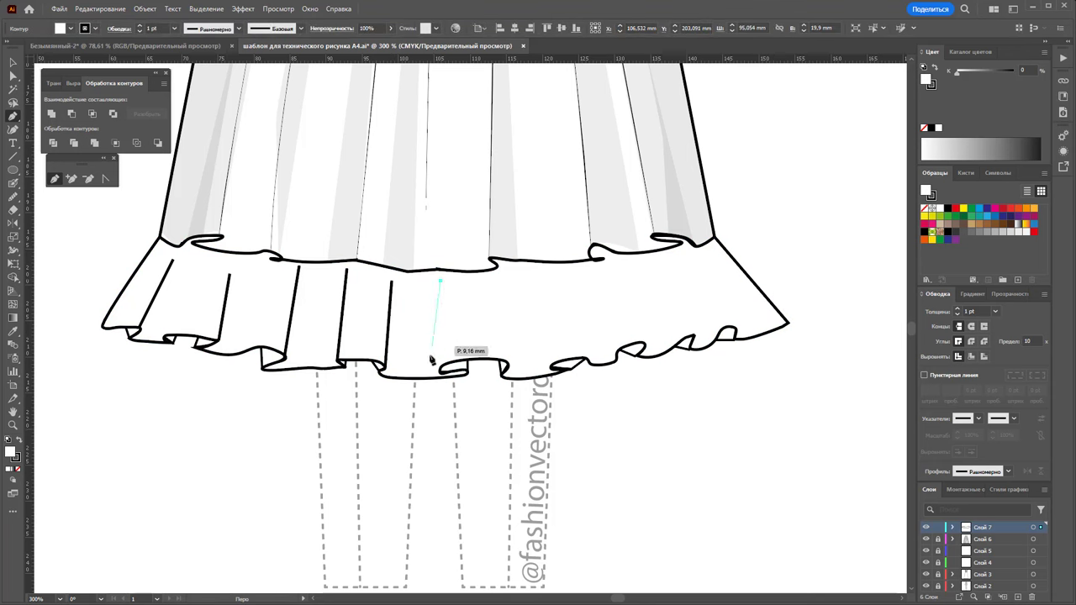
{"action": "left_click", "coordinate": [439, 374]}
{"action": "left_click", "coordinate": [497, 315], "text": "ctrl"}
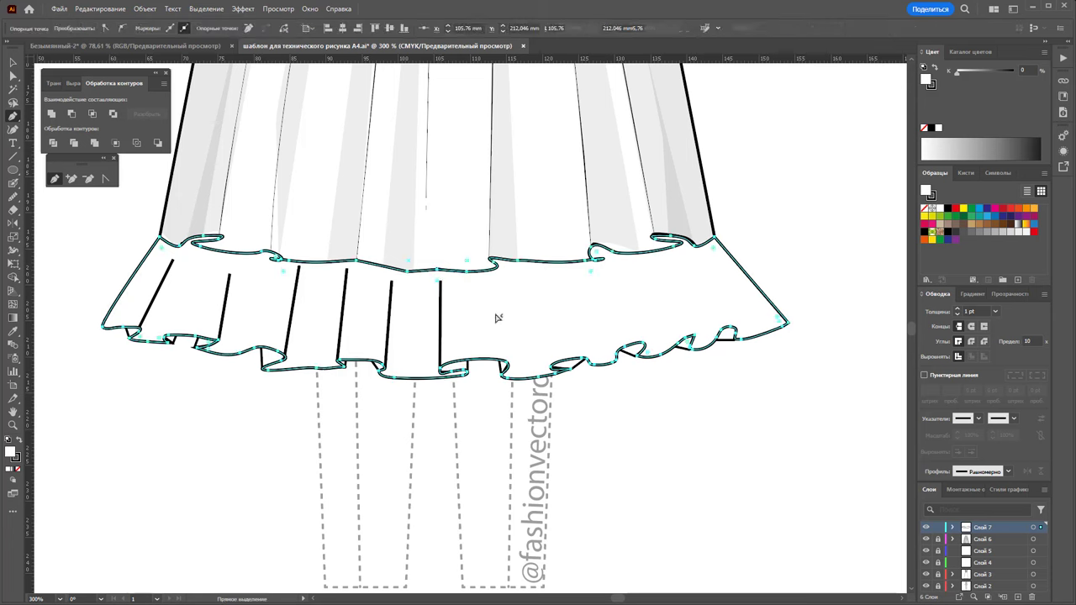
Draw the remaining slanted fold lines across the right half, out to the ruffle's right edge
{"action": "left_click", "coordinate": [494, 271]}
{"action": "left_click", "coordinate": [507, 370]}
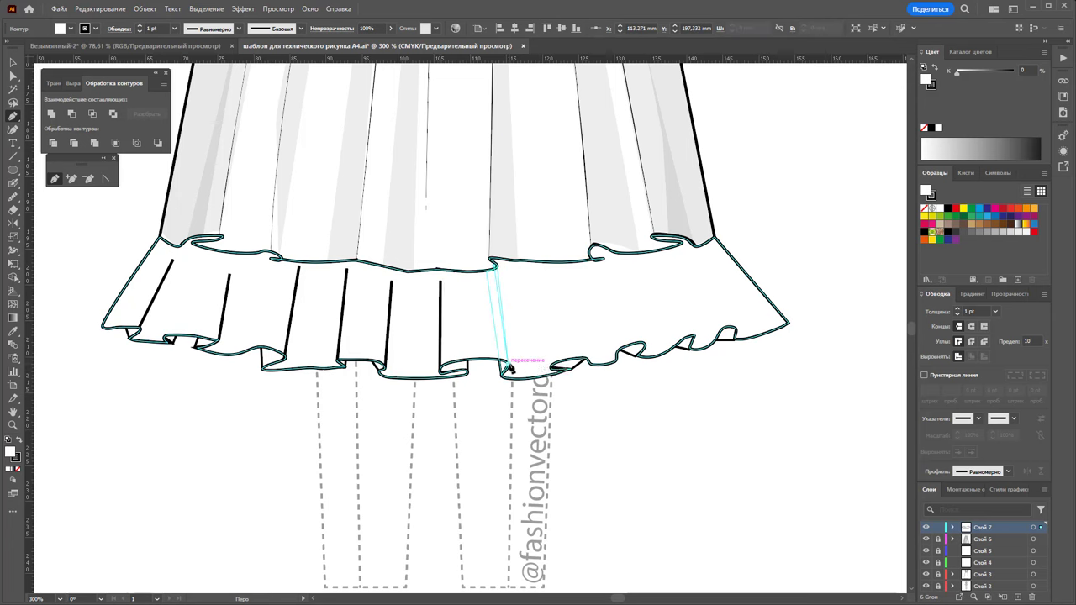
{"action": "left_click", "coordinate": [529, 344], "text": "ctrl"}
{"action": "left_click", "coordinate": [529, 267]}
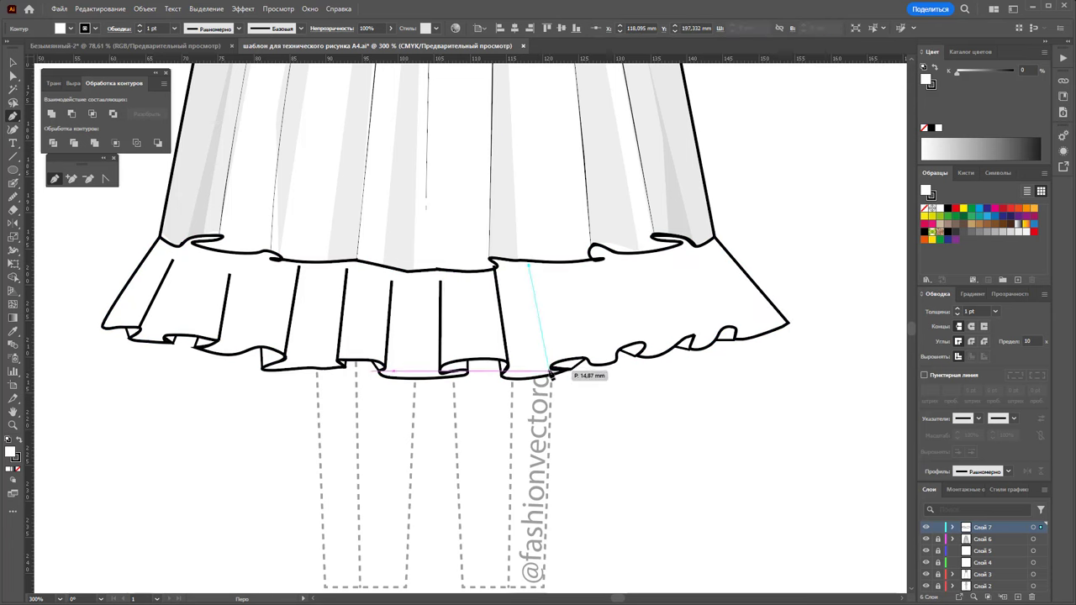
{"action": "left_click", "coordinate": [550, 369]}
{"action": "left_click", "coordinate": [571, 302], "text": "ctrl"}
{"action": "left_click", "coordinate": [560, 274]}
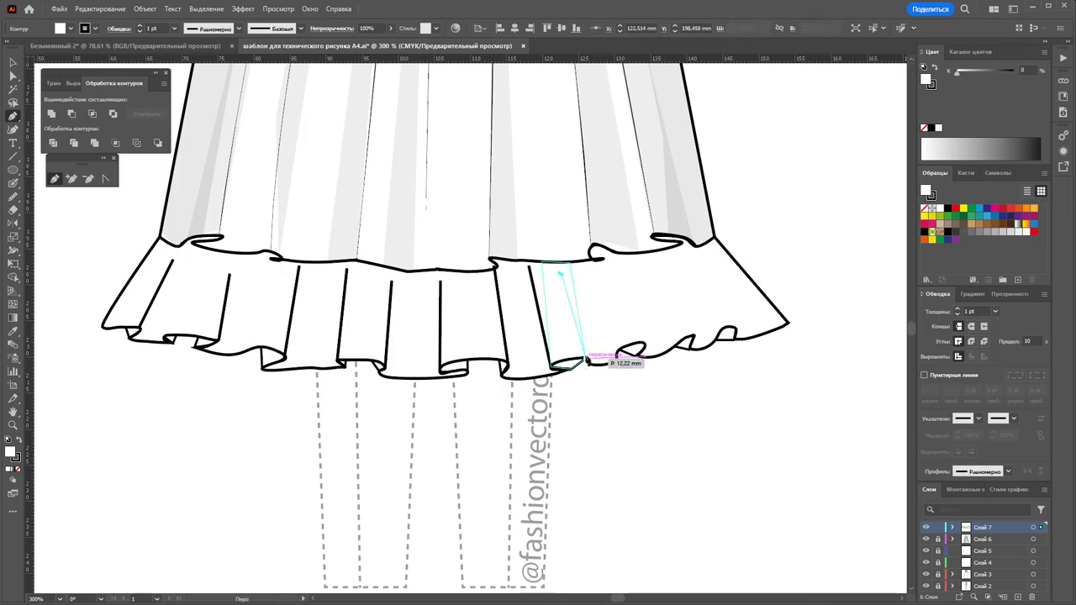
{"action": "left_click", "coordinate": [586, 363]}
{"action": "left_click", "coordinate": [610, 303], "text": "ctrl"}
{"action": "left_click", "coordinate": [609, 269]}
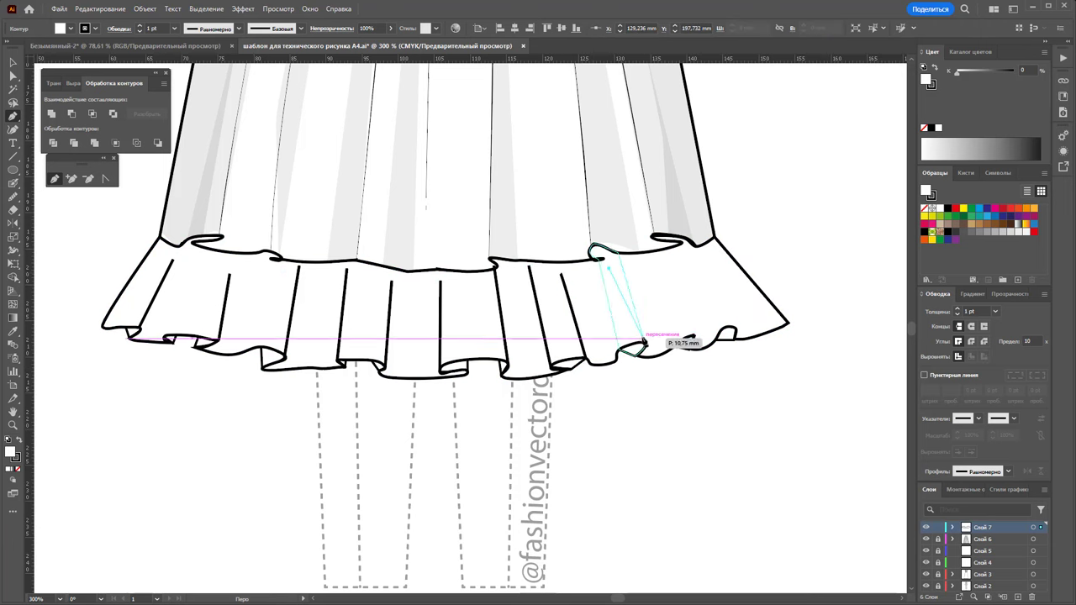
{"action": "left_click", "coordinate": [643, 344]}
{"action": "left_click", "coordinate": [649, 319], "text": "ctrl"}
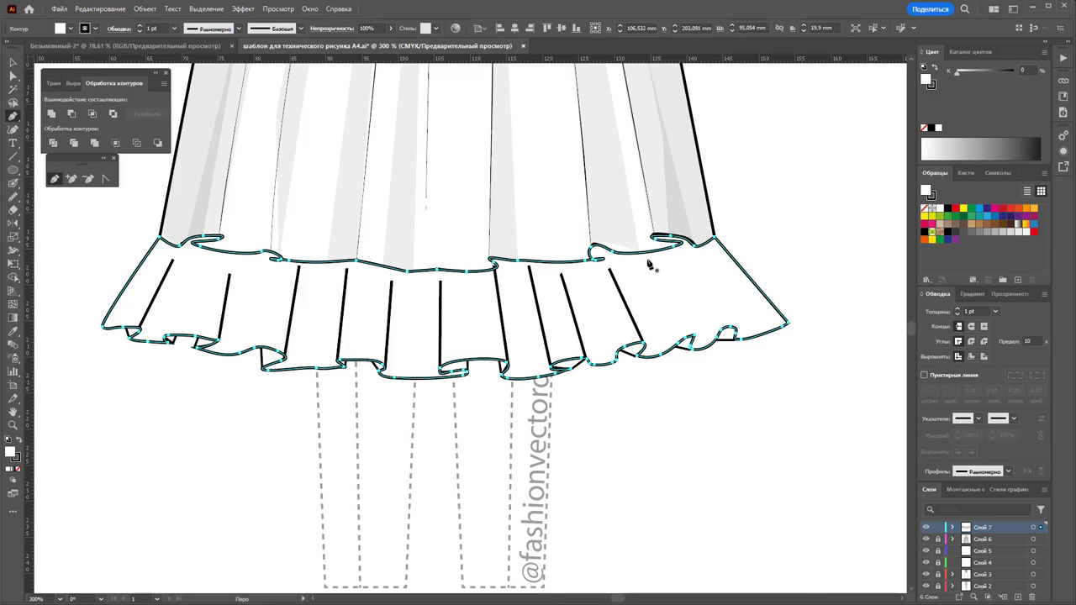
{"action": "left_click", "coordinate": [650, 257]}
{"action": "left_click", "coordinate": [695, 341]}
{"action": "left_click", "coordinate": [694, 341], "text": "ctrl"}
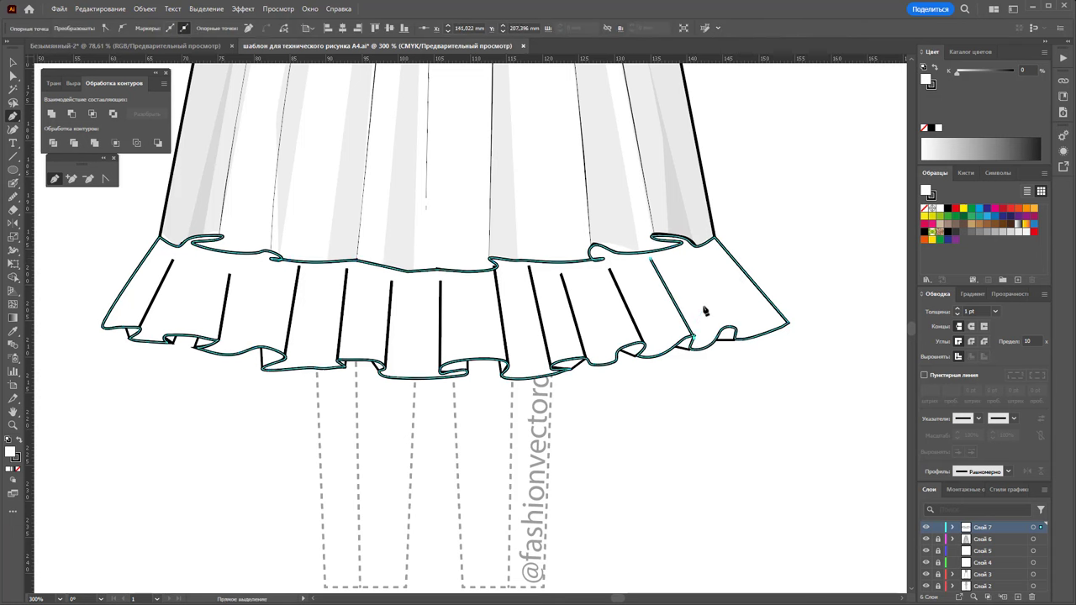
{"action": "left_click", "coordinate": [691, 256]}
{"action": "left_click", "coordinate": [736, 328]}
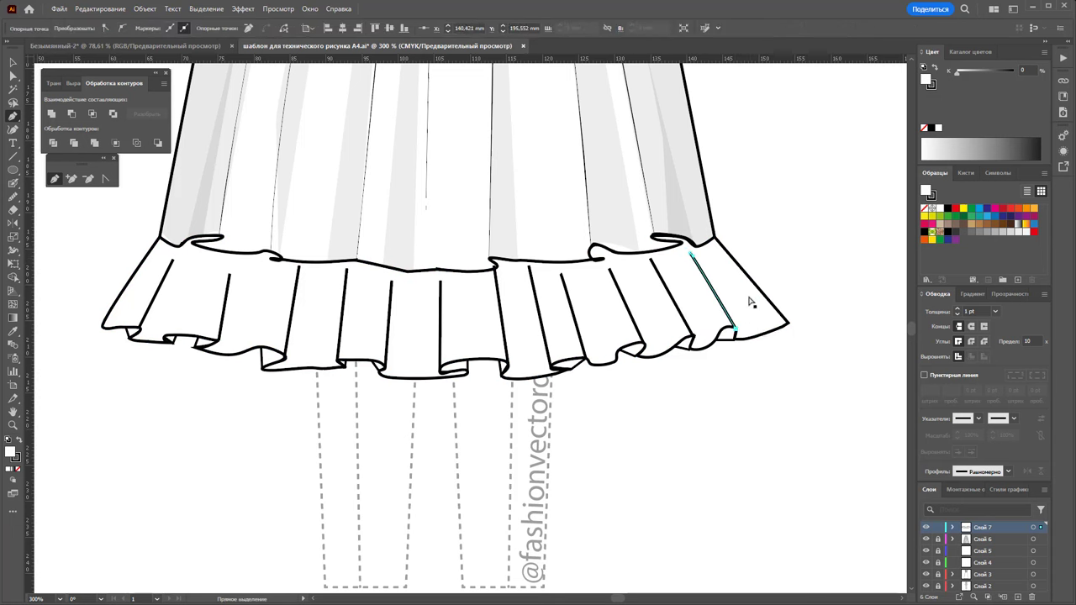
{"action": "key", "text": "ctrl"}
Select all the fold lines across the ruffle hem, left to right
{"action": "left_click", "coordinate": [14, 63]}
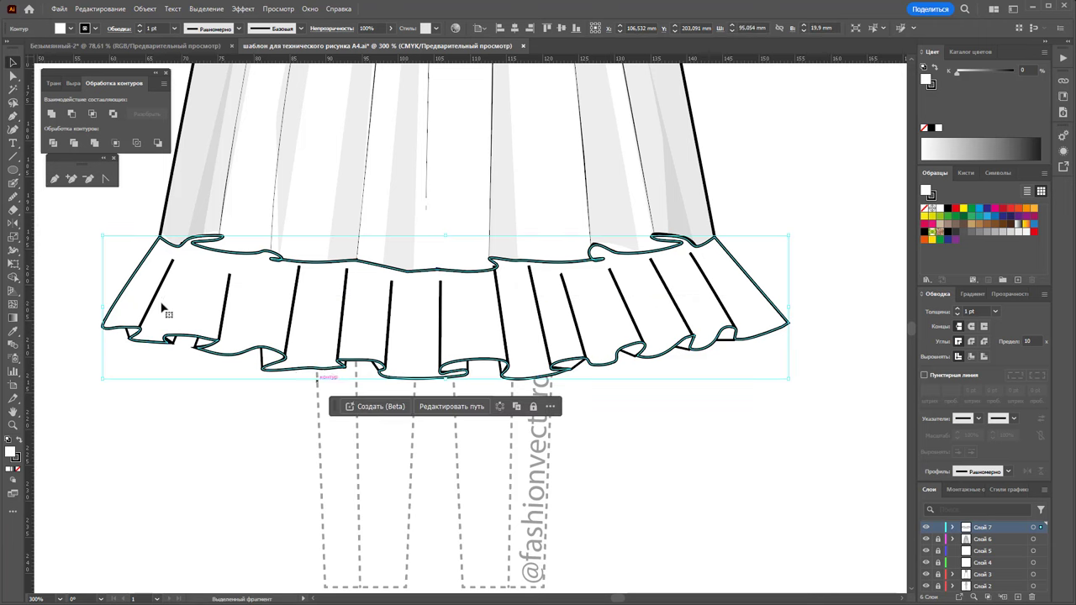
{"action": "left_click", "coordinate": [162, 298]}
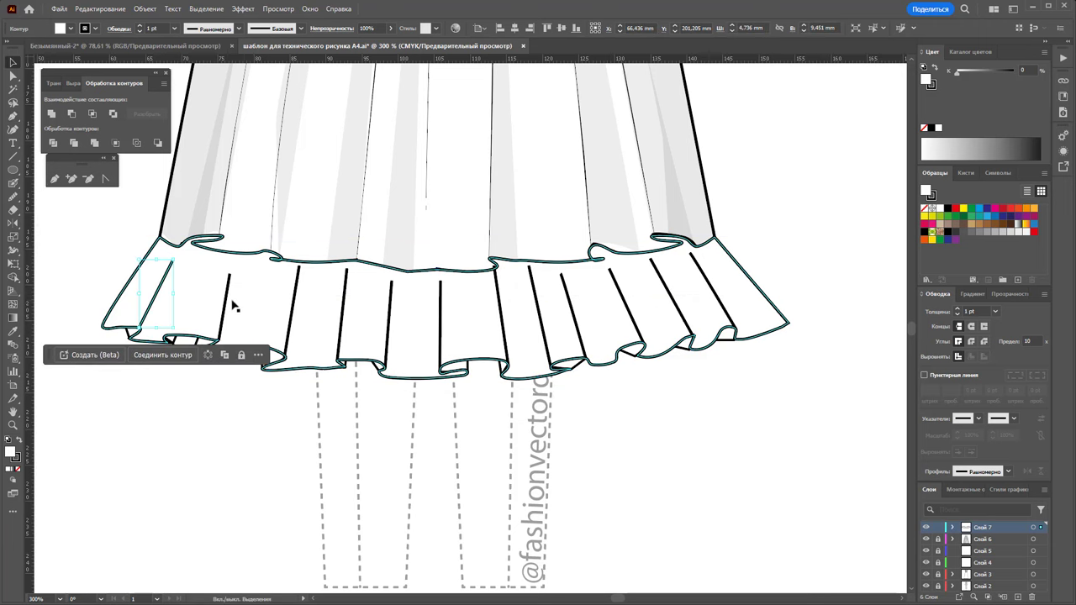
{"action": "left_click", "coordinate": [228, 300], "text": "shift"}
{"action": "left_click", "coordinate": [295, 312], "text": "shift"}
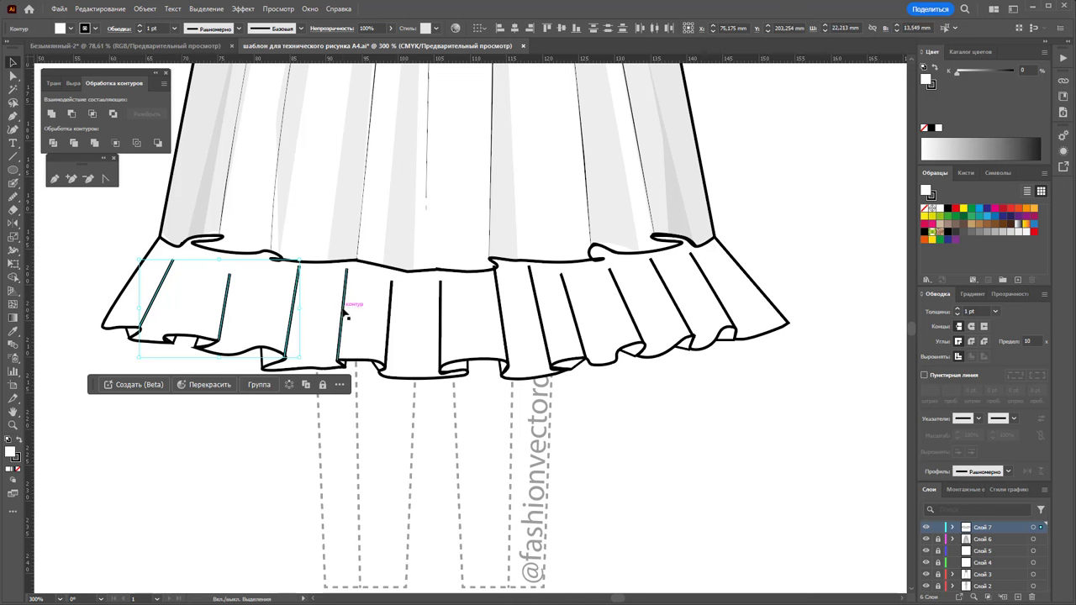
{"action": "left_click", "coordinate": [346, 310], "text": "shift"}
{"action": "left_click", "coordinate": [392, 314], "text": "shift"}
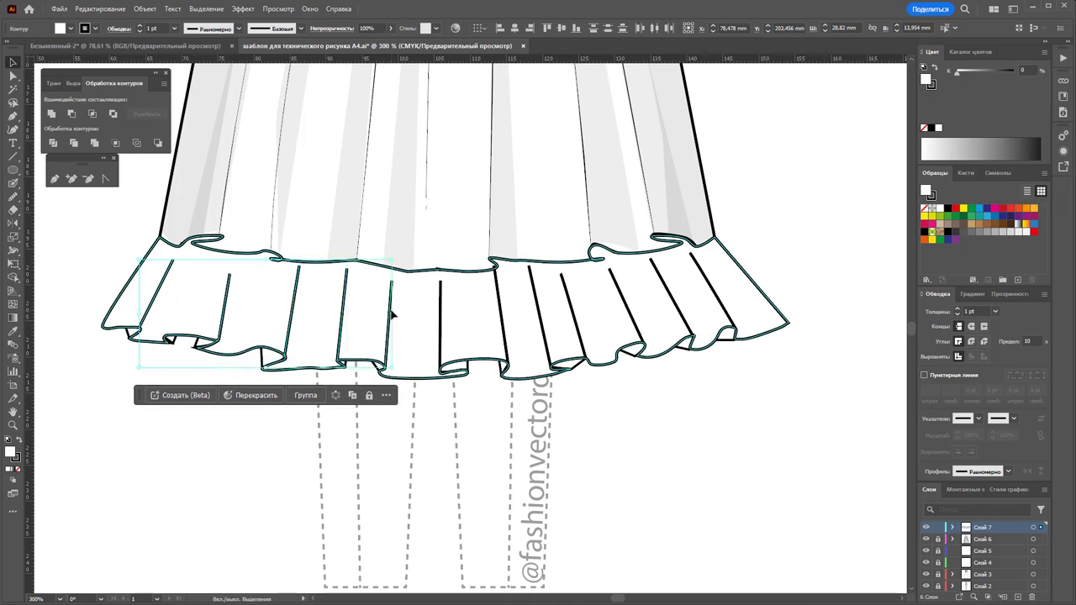
{"action": "left_click", "coordinate": [441, 324], "text": "shift"}
{"action": "left_click", "coordinate": [502, 325], "text": "shift"}
{"action": "left_click", "coordinate": [542, 326], "text": "shift"}
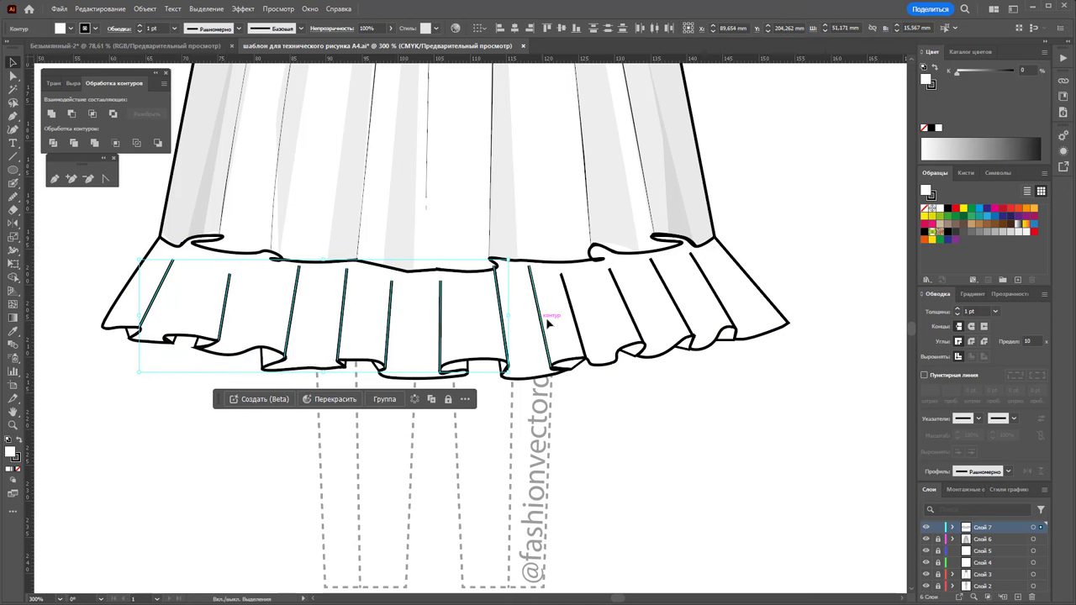
{"action": "left_click", "coordinate": [573, 312], "text": "shift"}
{"action": "left_click", "coordinate": [627, 311], "text": "shift"}
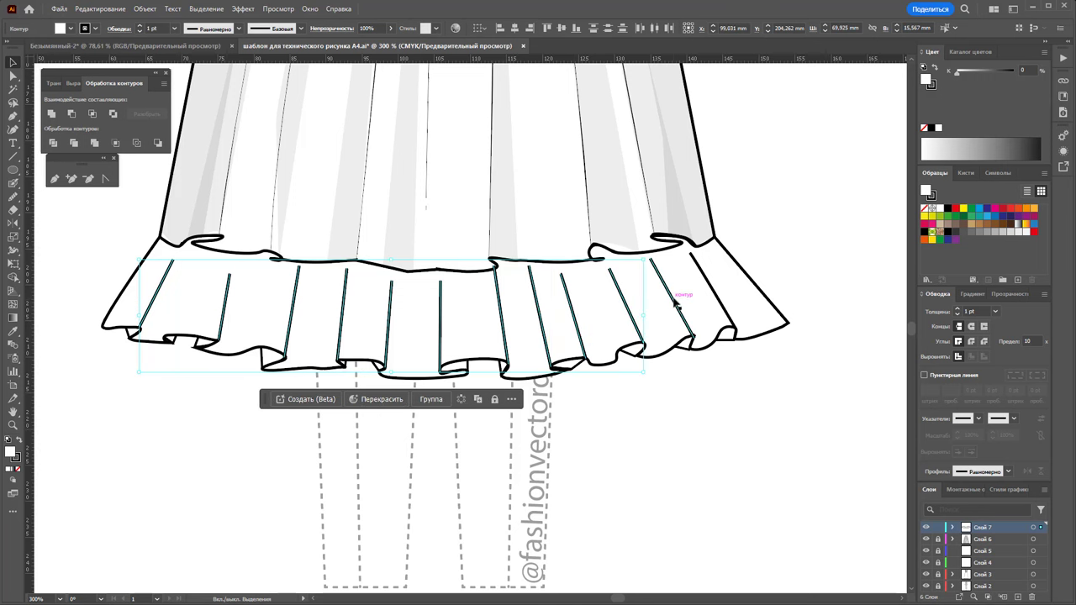
{"action": "left_click", "coordinate": [670, 294], "text": "shift"}
{"action": "left_click", "coordinate": [712, 290], "text": "shift"}
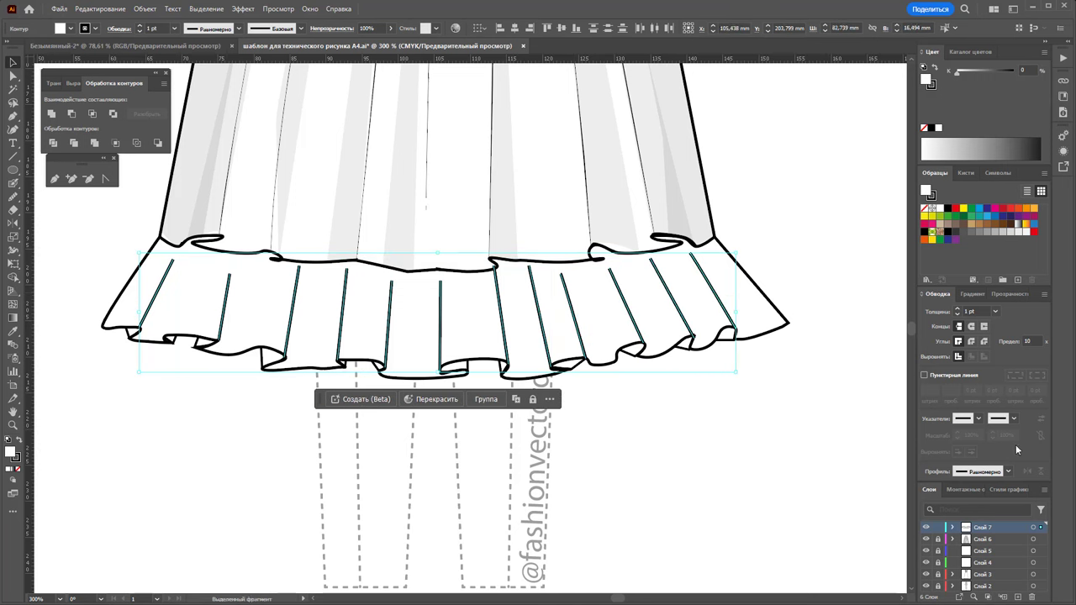
Give the fold lines a flipped tapered width profile and a 0.25 pt stroke weight
{"action": "left_click", "coordinate": [1008, 472]}
{"action": "left_click", "coordinate": [975, 576]}
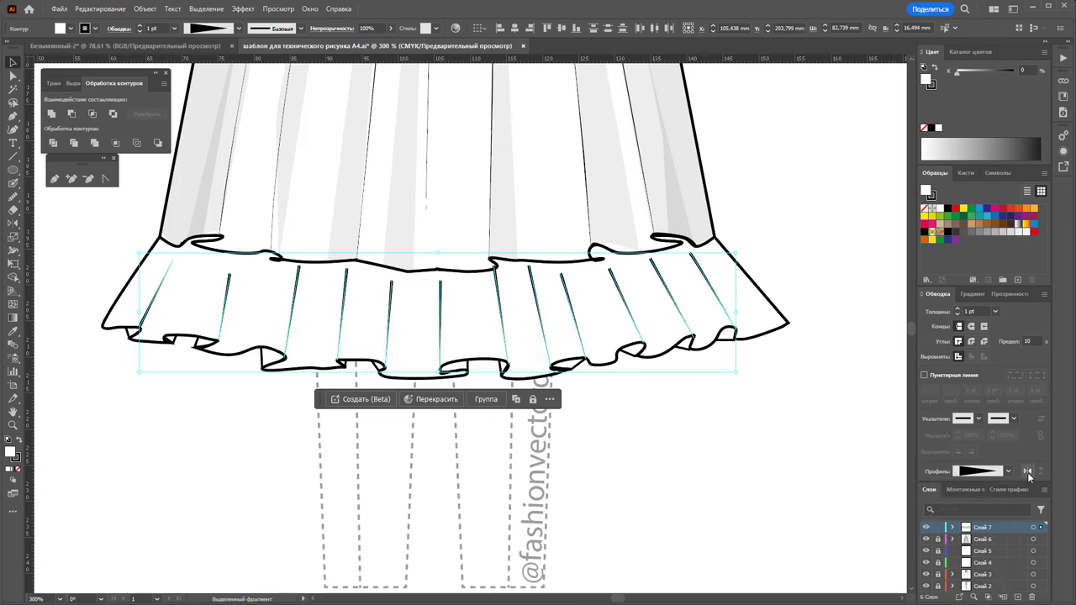
{"action": "left_click", "coordinate": [1027, 473]}
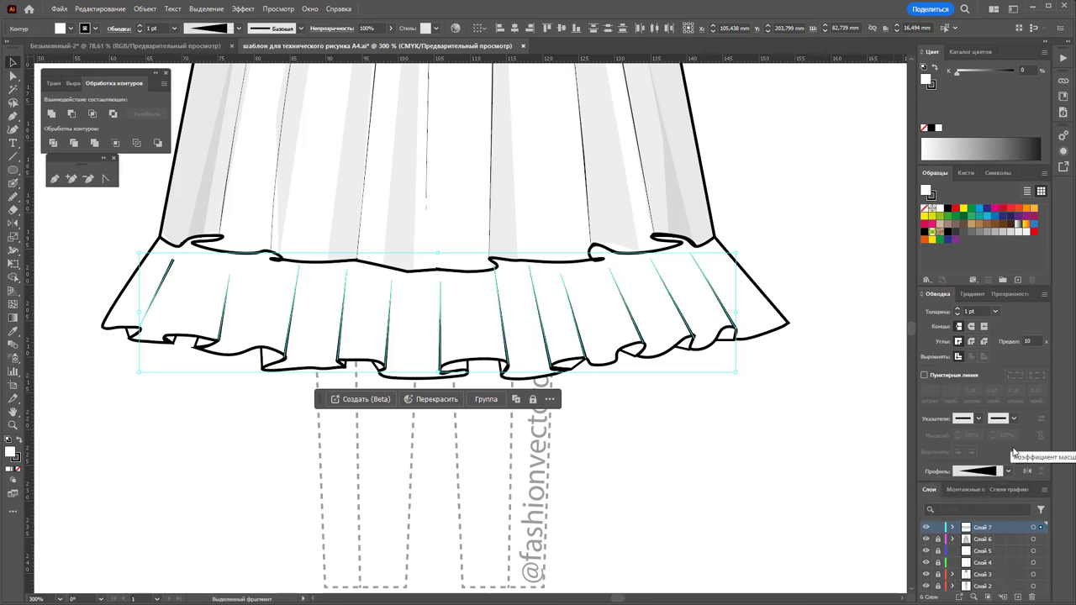
{"action": "left_click", "coordinate": [995, 313]}
{"action": "left_click", "coordinate": [1006, 338]}
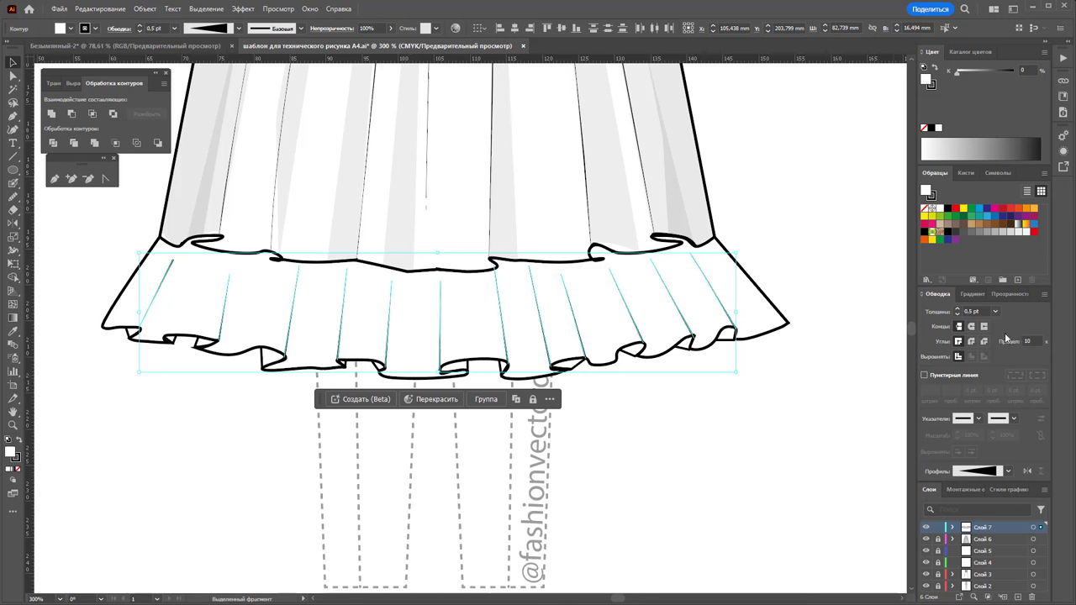
{"action": "left_click", "coordinate": [995, 312]}
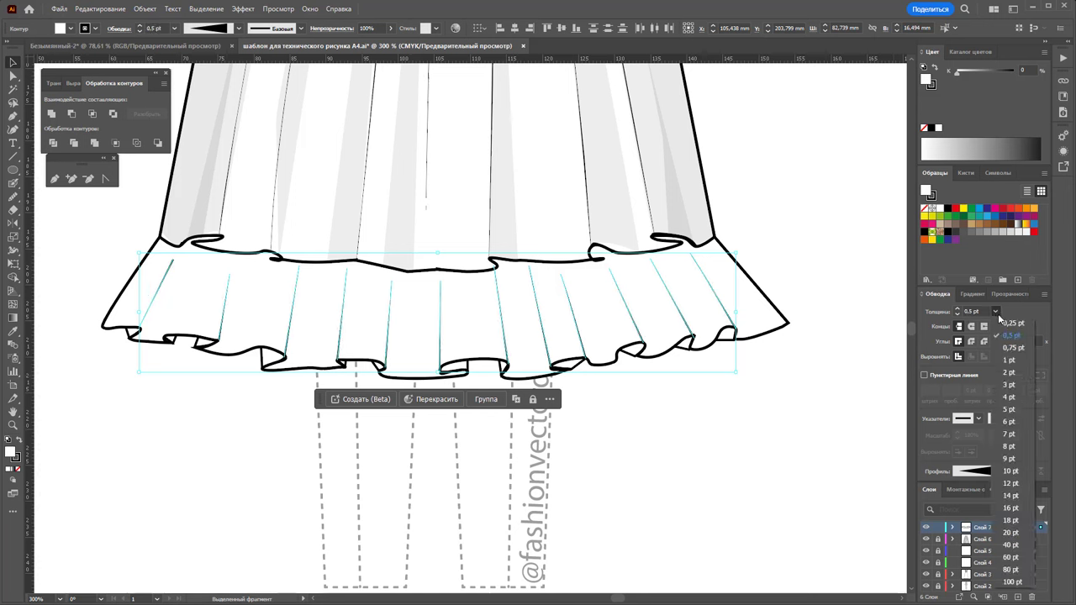
{"action": "left_click", "coordinate": [1011, 324]}
Zoom out to show the whole dress and deselect the ruffle lines
{"action": "left_click", "coordinate": [836, 377]}
{"action": "key", "text": "z"}
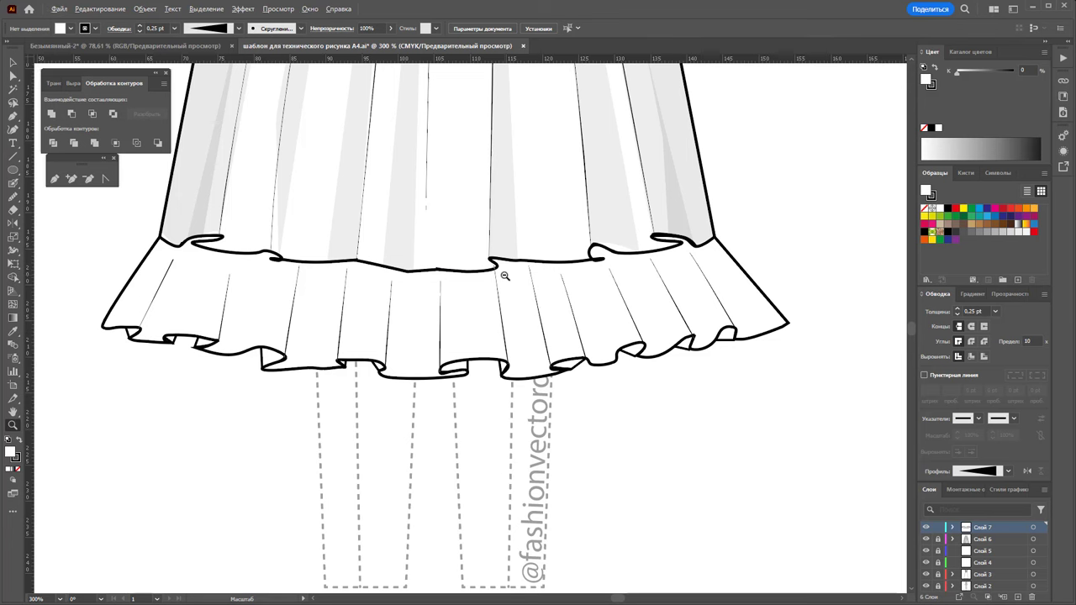
{"action": "left_click", "coordinate": [504, 275], "text": "ctrl"}
{"action": "key", "text": "ctrl+minus"}
{"action": "key", "text": "ctrl+minus"}
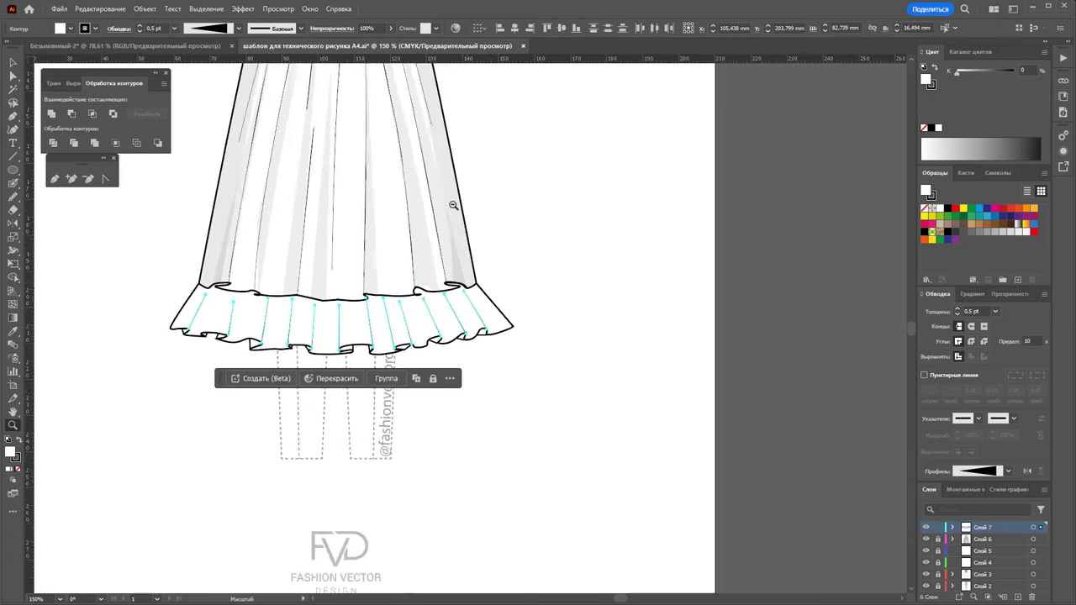
{"action": "key", "text": "ctrl+minus"}
{"action": "left_click", "coordinate": [14, 63]}
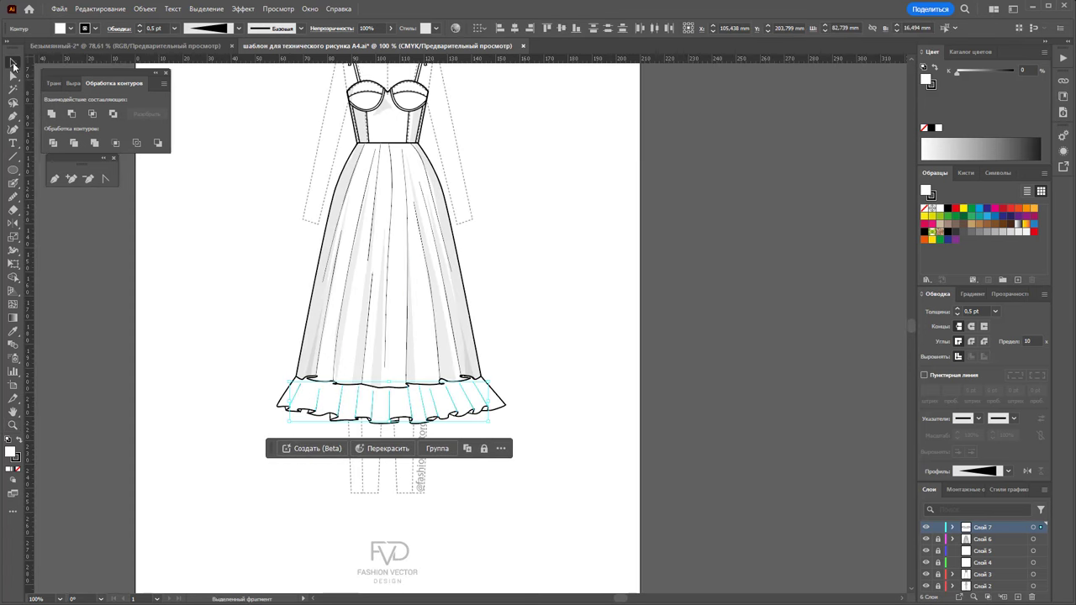
{"action": "left_click", "coordinate": [606, 367]}
{"action": "scroll", "coordinate": [606, 369], "scroll_direction": "up", "scroll_amount": 2}
{"action": "scroll", "coordinate": [606, 369], "scroll_direction": "up", "scroll_amount": 2}
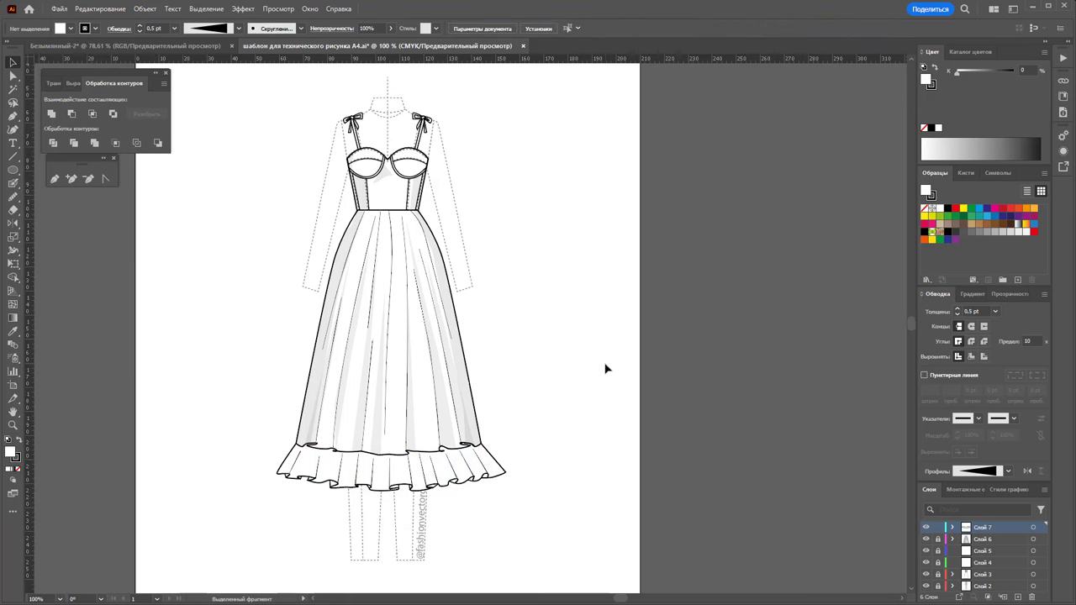
Marquee the skirt with Direct Selection and lock the pants-template layer Слой 2
{"action": "left_click", "coordinate": [12, 75]}
{"action": "left_click_drag", "start_coordinate": [223, 422], "coordinate": [224, 423]}
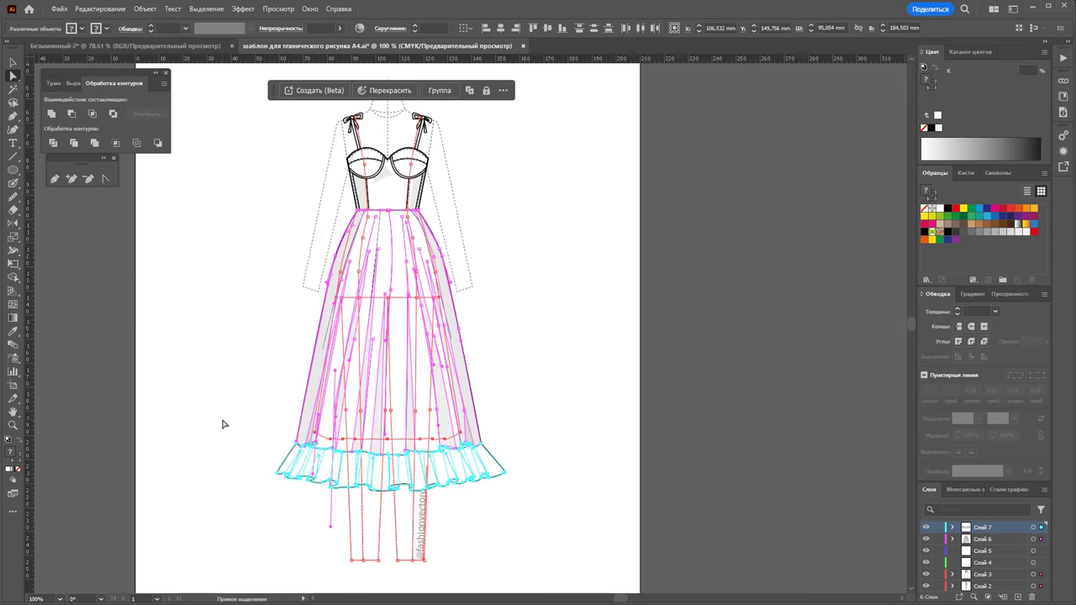
{"action": "left_click", "coordinate": [938, 586]}
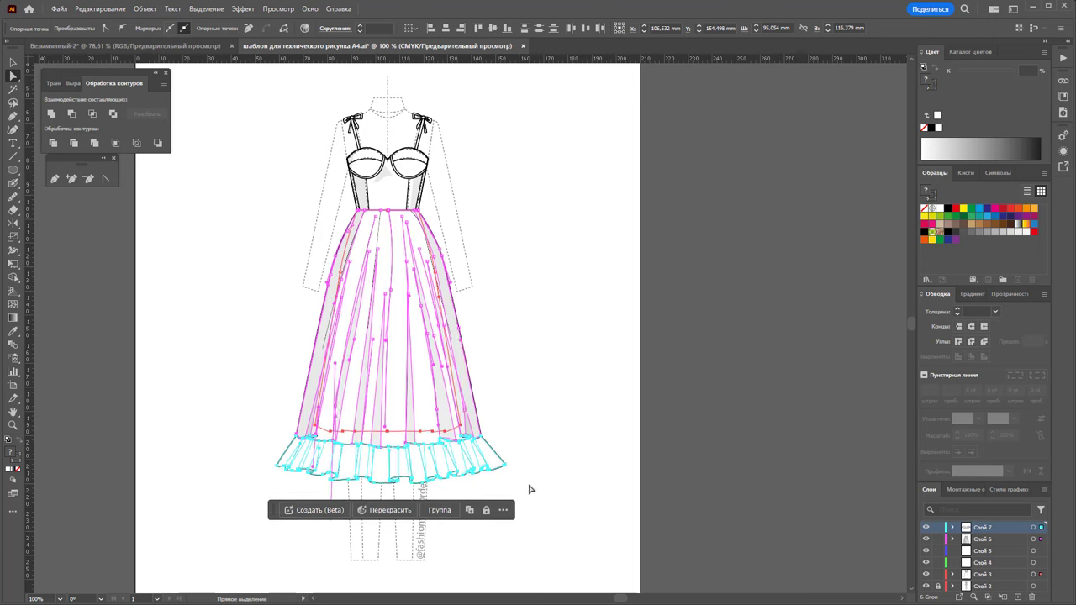
Re-marquee the skirt and ruffle paths, checking the template no longer gets picked up
{"action": "left_click_drag", "start_coordinate": [564, 496], "coordinate": [191, 330]}
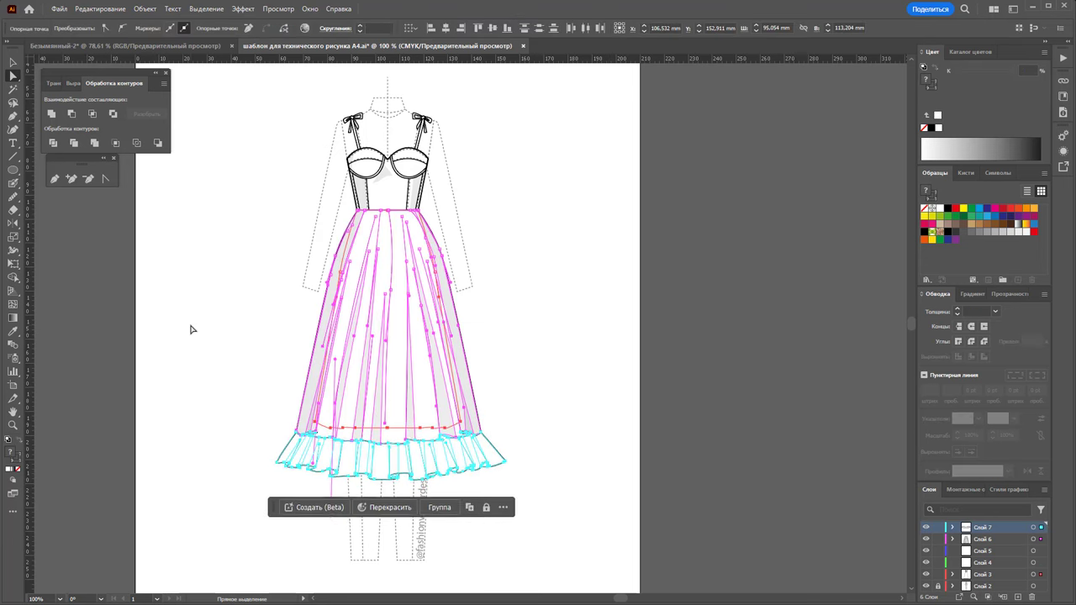
{"action": "left_click_drag", "start_coordinate": [568, 512], "coordinate": [219, 362]}
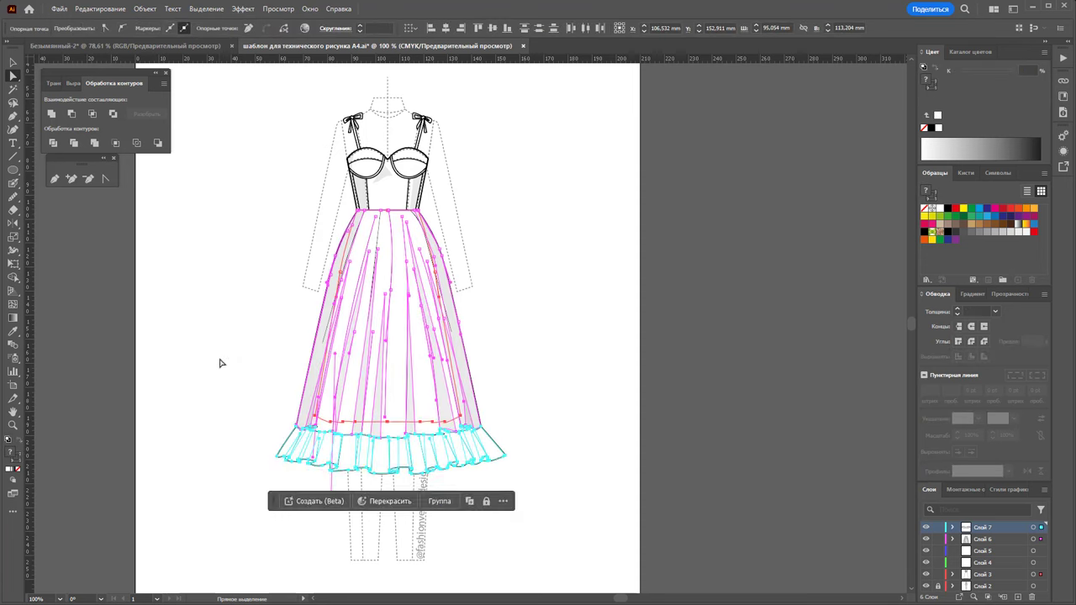
{"action": "mouse_move", "coordinate": [549, 498]}
{"action": "left_mouse_down"}
{"action": "mouse_move", "coordinate": [201, 388]}
{"action": "mouse_move", "coordinate": [230, 409]}
{"action": "left_mouse_up"}
{"action": "mouse_move", "coordinate": [533, 480]}
{"action": "left_mouse_down"}
{"action": "mouse_move", "coordinate": [448, 460]}
{"action": "mouse_move", "coordinate": [243, 308]}
{"action": "left_mouse_up"}
{"action": "mouse_move", "coordinate": [543, 340]}
{"action": "left_mouse_down"}
{"action": "mouse_move", "coordinate": [243, 323]}
{"action": "mouse_move", "coordinate": [264, 315]}
{"action": "left_mouse_up"}
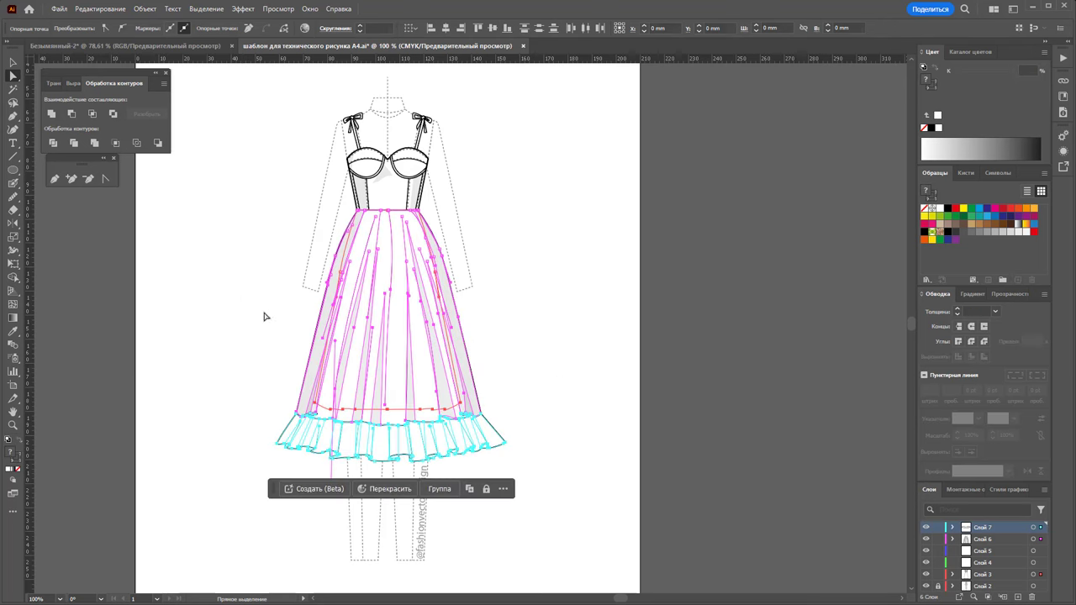
{"action": "left_click", "coordinate": [547, 433]}
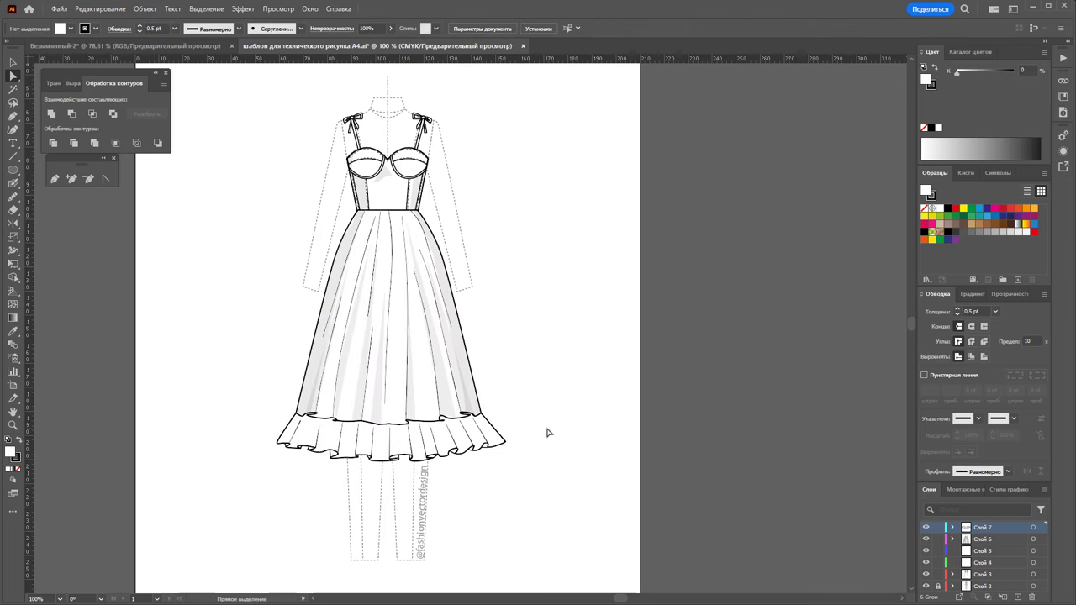
{"action": "left_click_drag", "start_coordinate": [246, 366], "coordinate": [247, 367]}
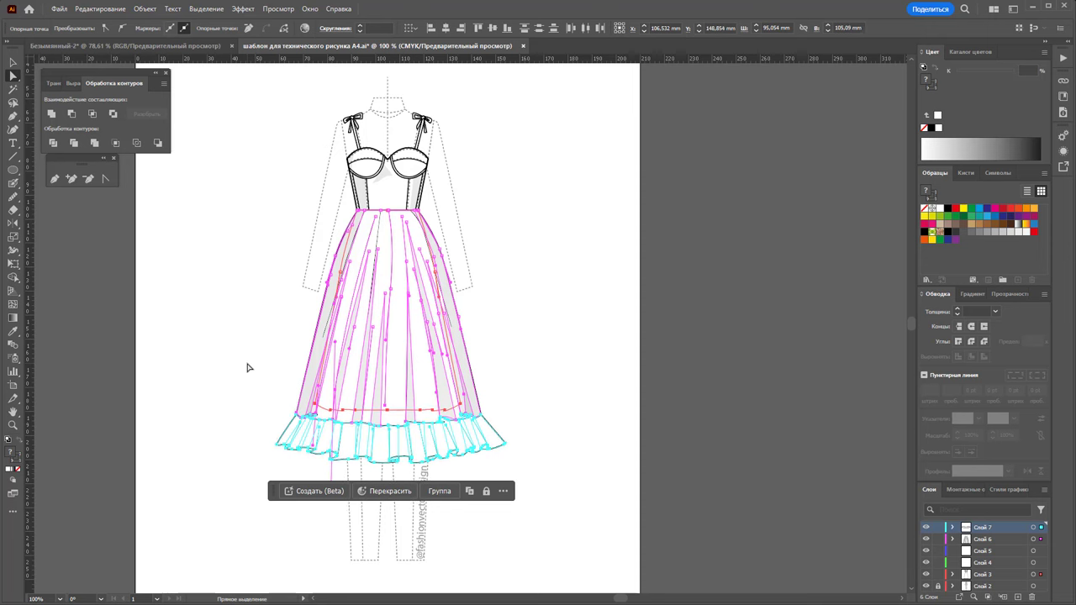
{"action": "left_click", "coordinate": [576, 516]}
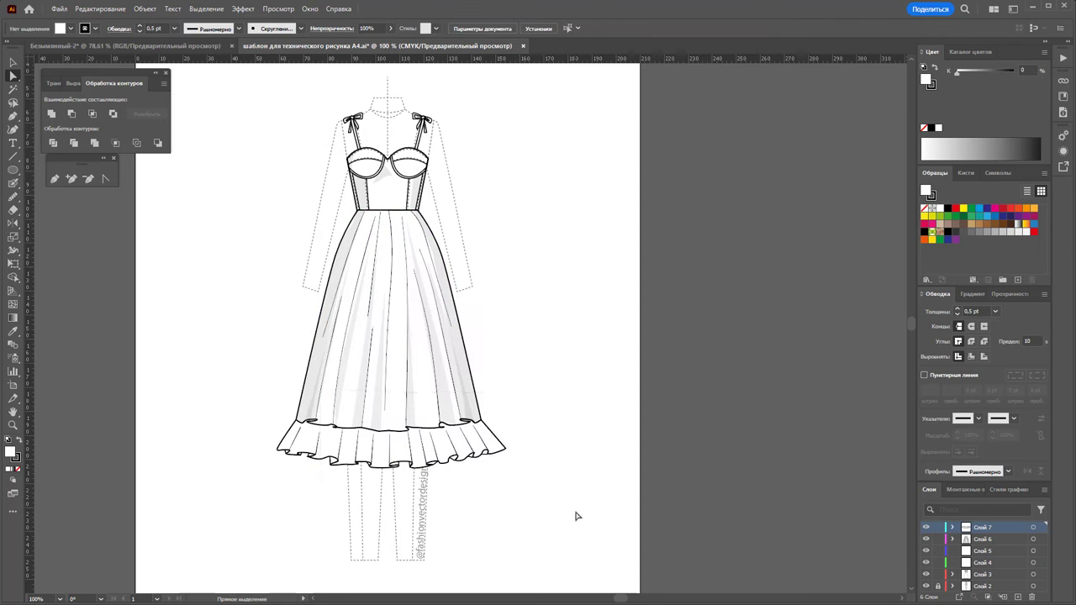
{"action": "left_click_drag", "start_coordinate": [258, 393], "coordinate": [252, 403]}
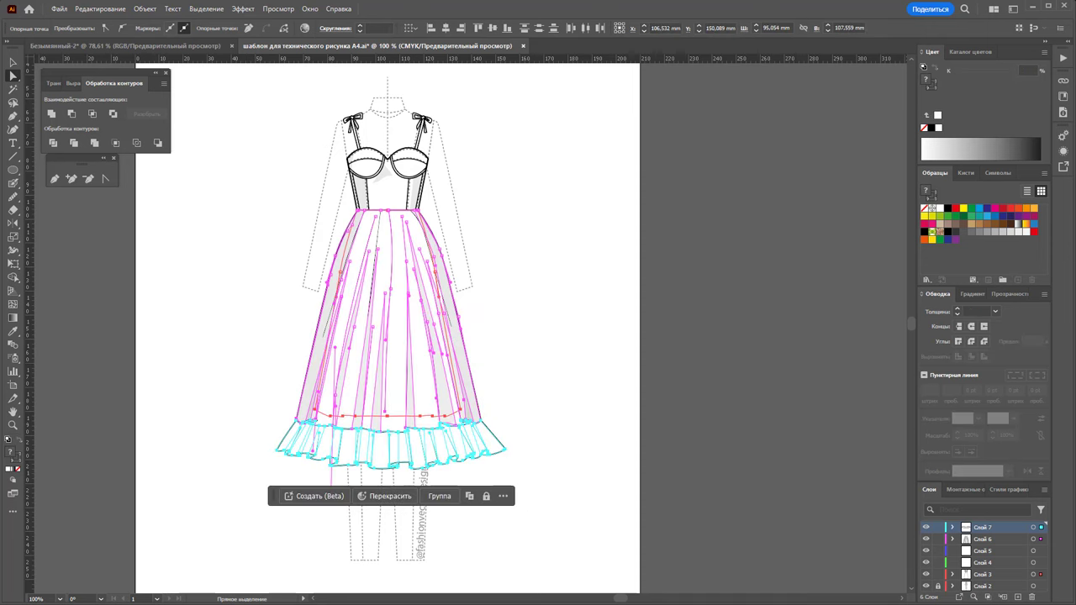
Marquee-select all the dress paths with the Selection tool
{"action": "left_click", "coordinate": [12, 64]}
{"action": "left_click", "coordinate": [519, 237]}
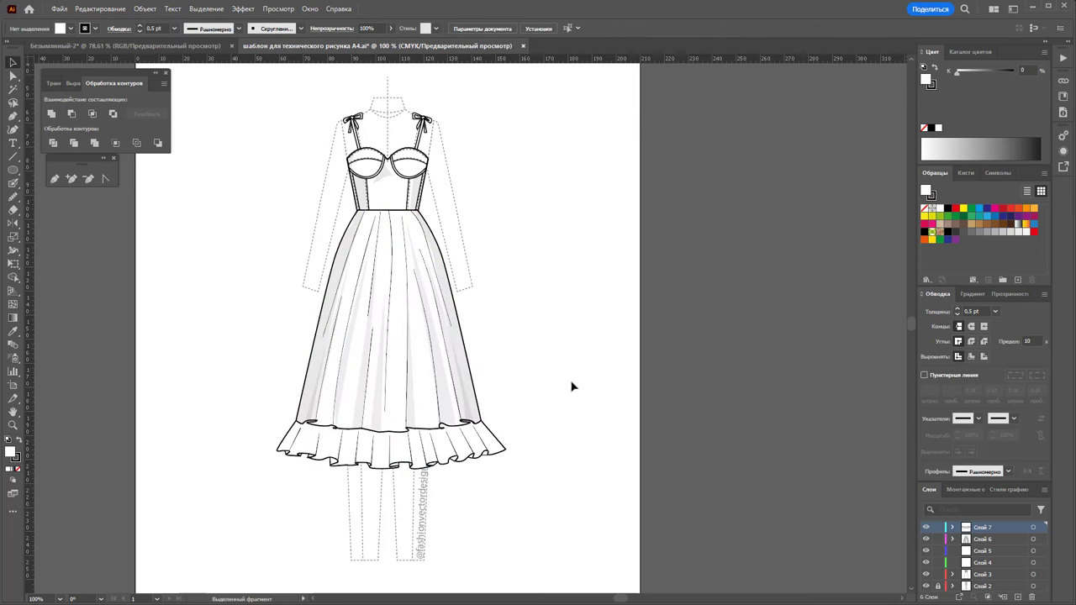
{"action": "left_click_drag", "start_coordinate": [467, 489], "coordinate": [252, 125]}
Group the selected dress paths into one object
{"action": "right_click", "coordinate": [354, 254]}
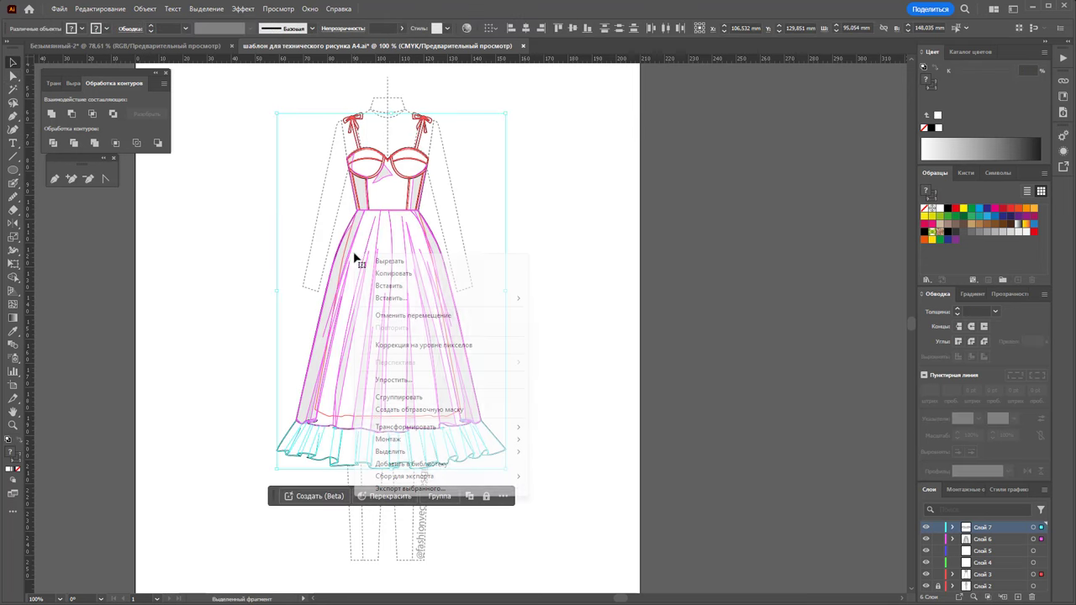
{"action": "left_click", "coordinate": [398, 397]}
{"action": "left_click", "coordinate": [533, 327]}
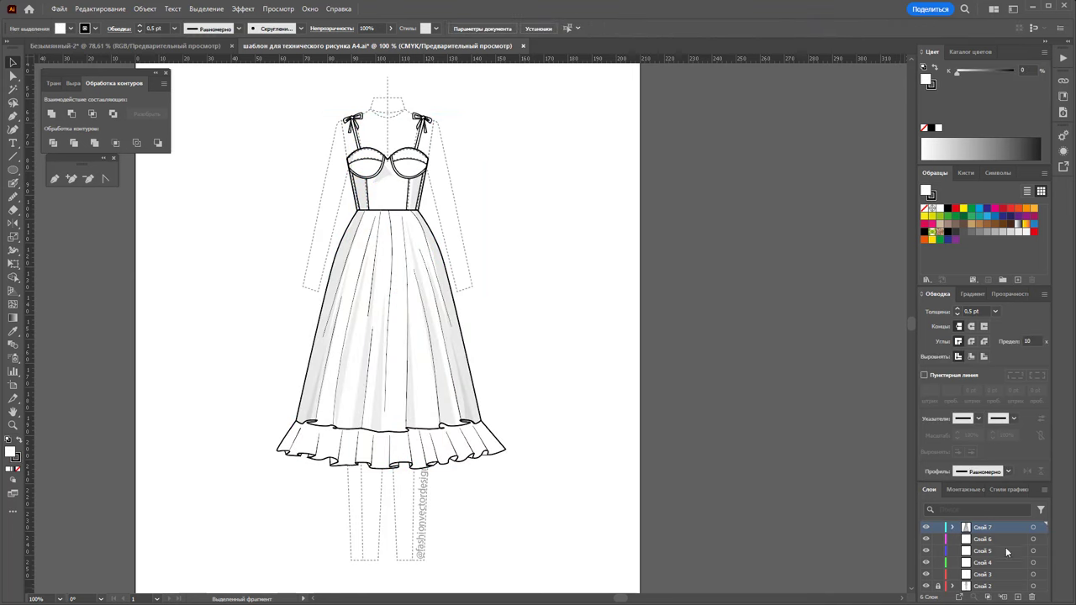
Delete layers Слой 6 through Слой 3 from the Layers panel
{"action": "left_click", "coordinate": [995, 575], "text": "shift"}
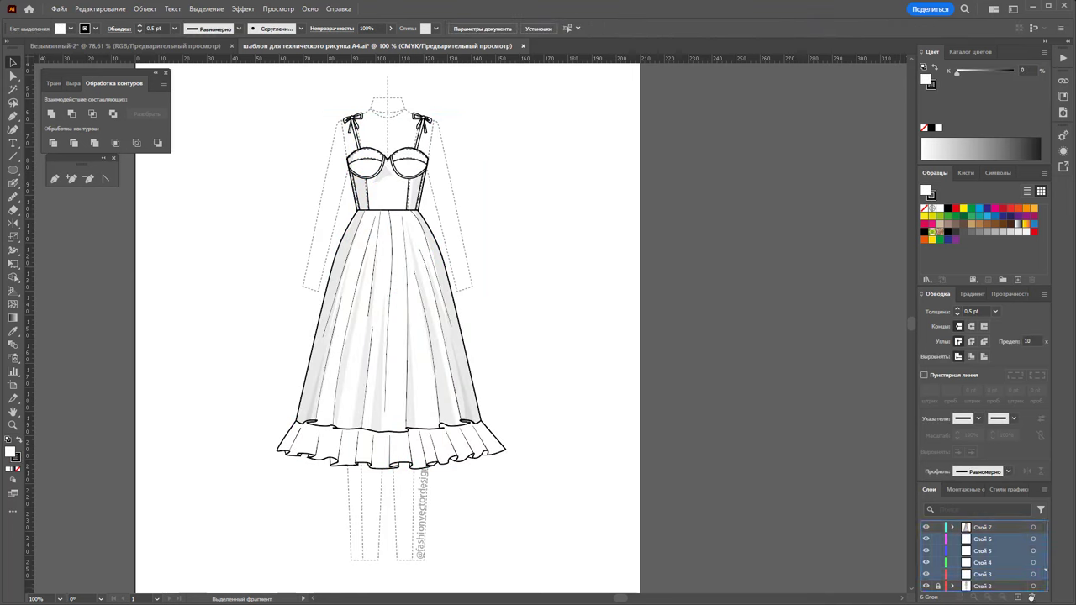
{"action": "left_click", "coordinate": [1031, 596]}
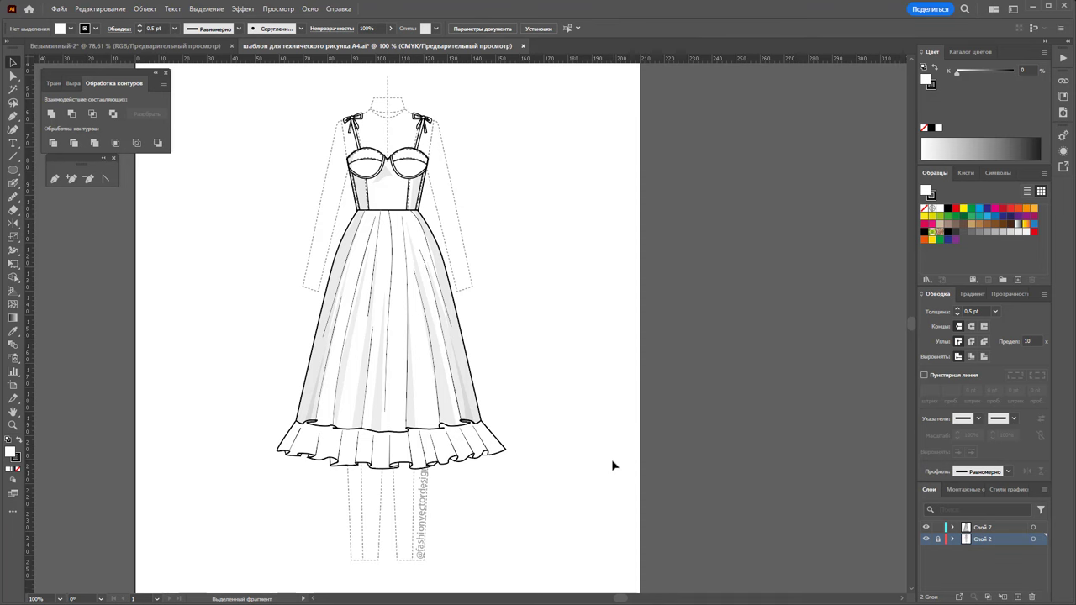
{"action": "left_click_drag", "start_coordinate": [622, 598], "coordinate": [624, 598]}
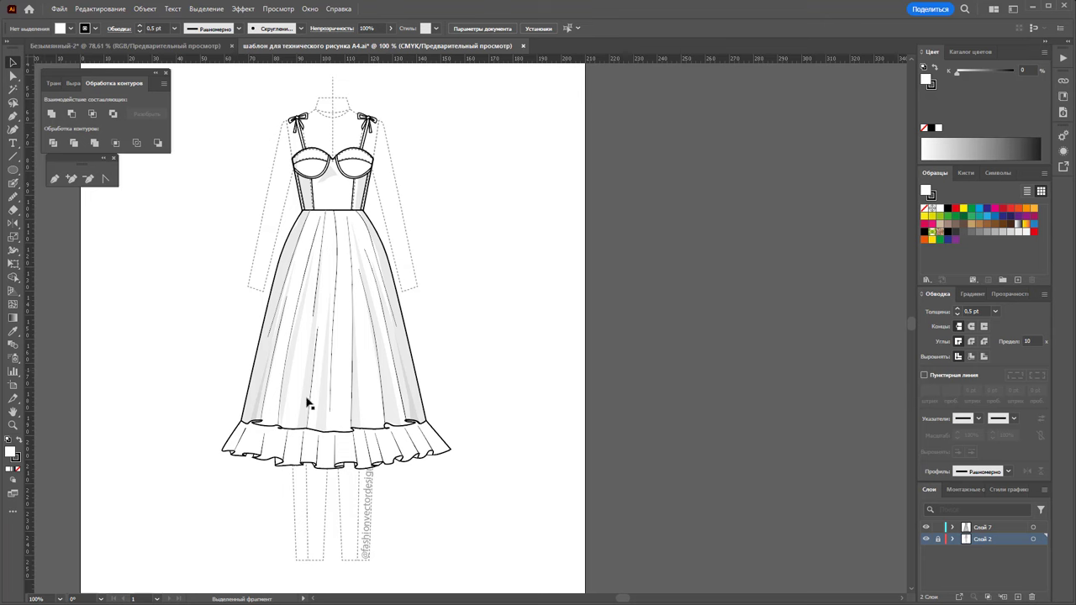
Widen the artboard to the right and place a copy of the dress beside the original
{"action": "key", "text": "shift+o"}
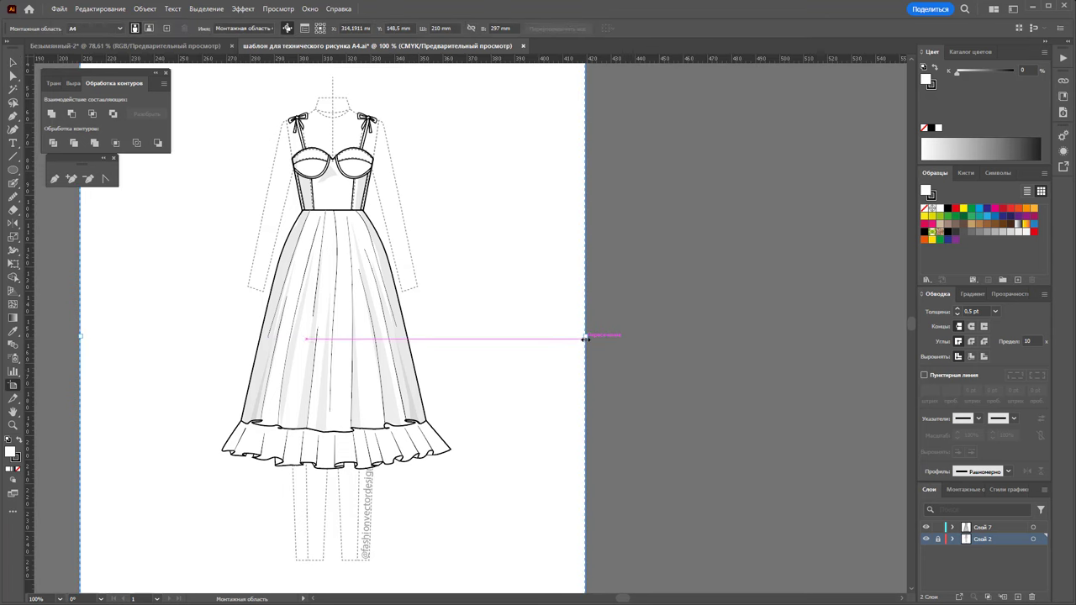
{"action": "left_click_drag", "start_coordinate": [585, 336], "coordinate": [773, 336]}
{"action": "left_click", "coordinate": [12, 64]}
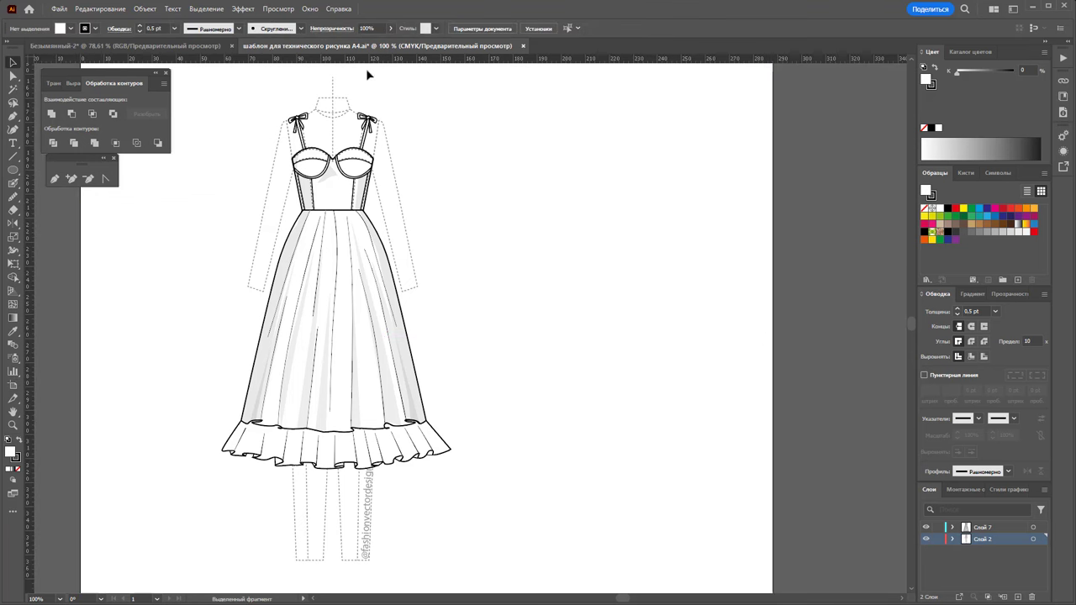
{"action": "mouse_move", "coordinate": [232, 478]}
{"action": "left_mouse_down"}
{"action": "mouse_move", "coordinate": [312, 329]}
{"action": "mouse_move", "coordinate": [576, 330]}
{"action": "left_mouse_up"}
Shift both dresses left, narrow the artboard to fit them, and zoom out to 66.67%
{"action": "left_click_drag", "start_coordinate": [689, 551], "coordinate": [215, 111]}
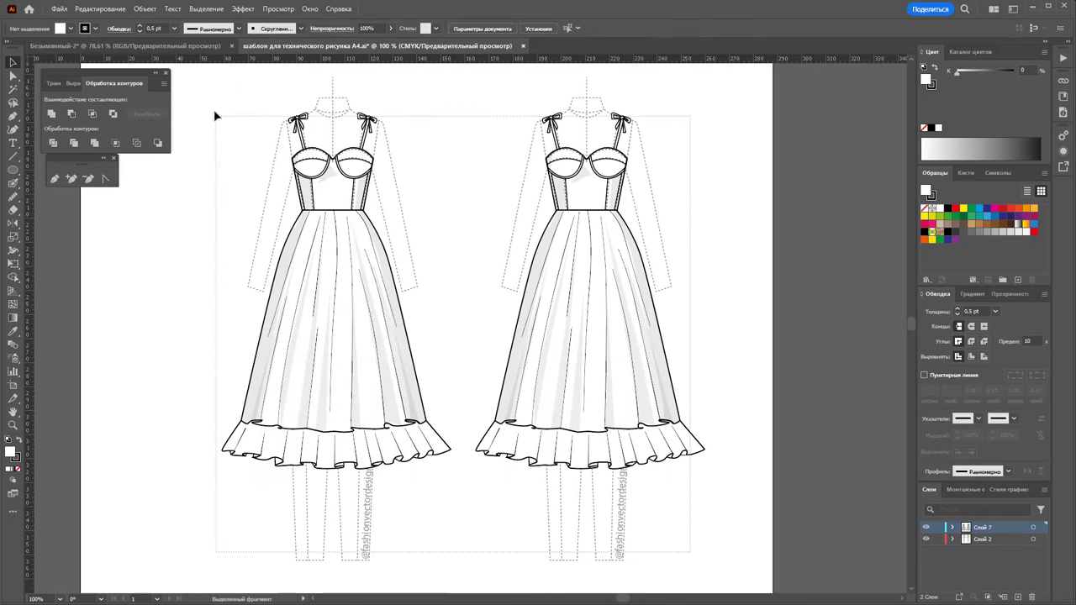
{"action": "left_click_drag", "start_coordinate": [342, 274], "coordinate": [235, 276]}
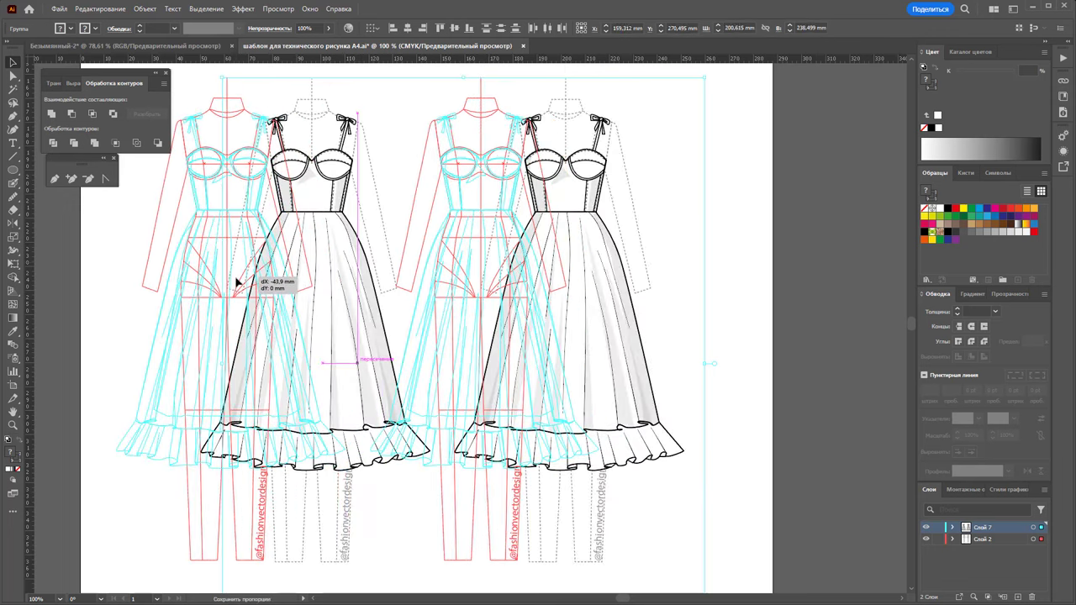
{"action": "left_click", "coordinate": [644, 336]}
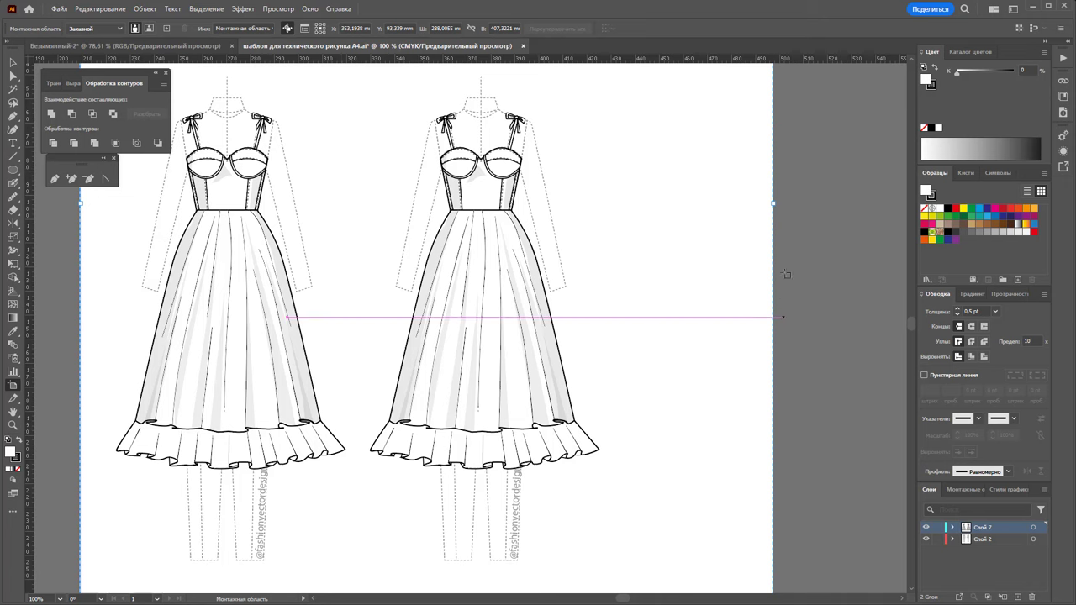
{"action": "left_click_drag", "start_coordinate": [773, 203], "coordinate": [673, 209]}
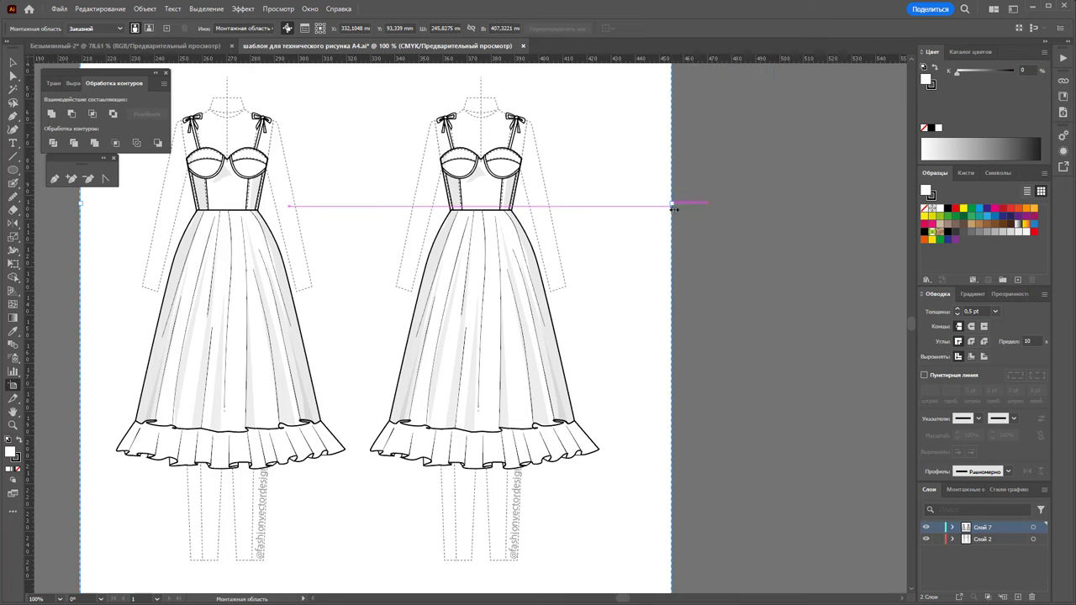
{"action": "key", "text": "z"}
{"action": "left_click", "coordinate": [728, 238], "text": "alt"}
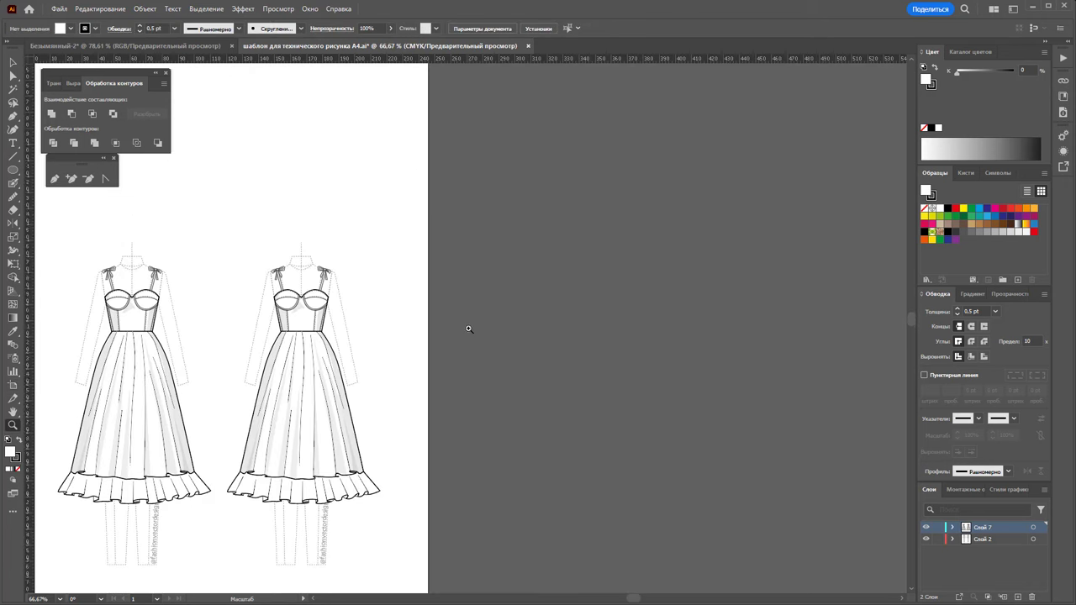
Adjust the artboard in artboard-edit mode, then return to object selection
{"action": "scroll", "coordinate": [404, 319], "scroll_direction": "up", "scroll_amount": 2}
{"action": "left_click", "coordinate": [12, 386]}
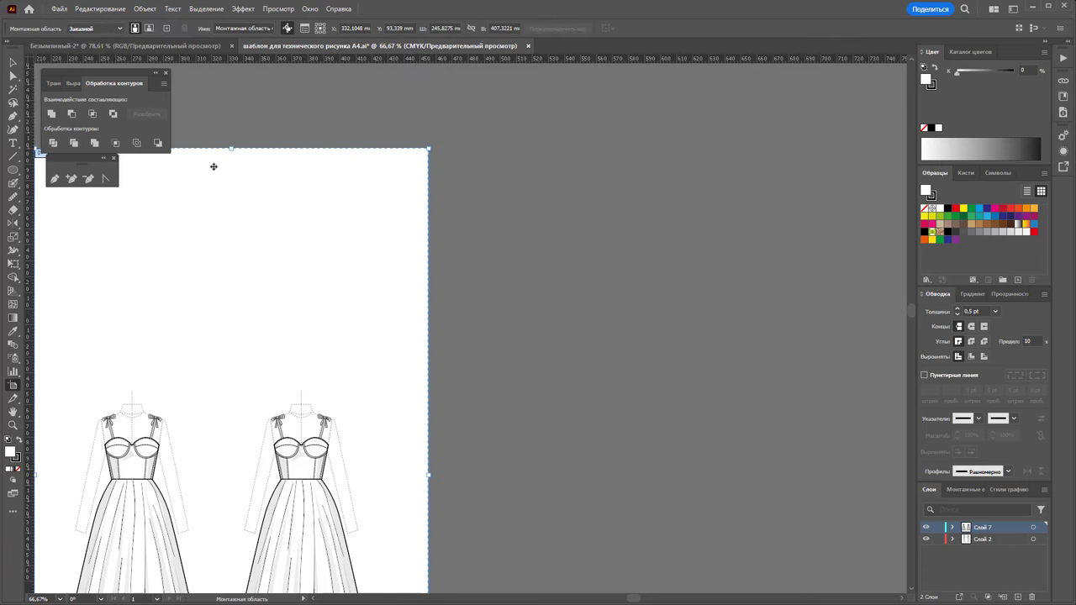
{"action": "left_click_drag", "start_coordinate": [233, 149], "coordinate": [241, 367]}
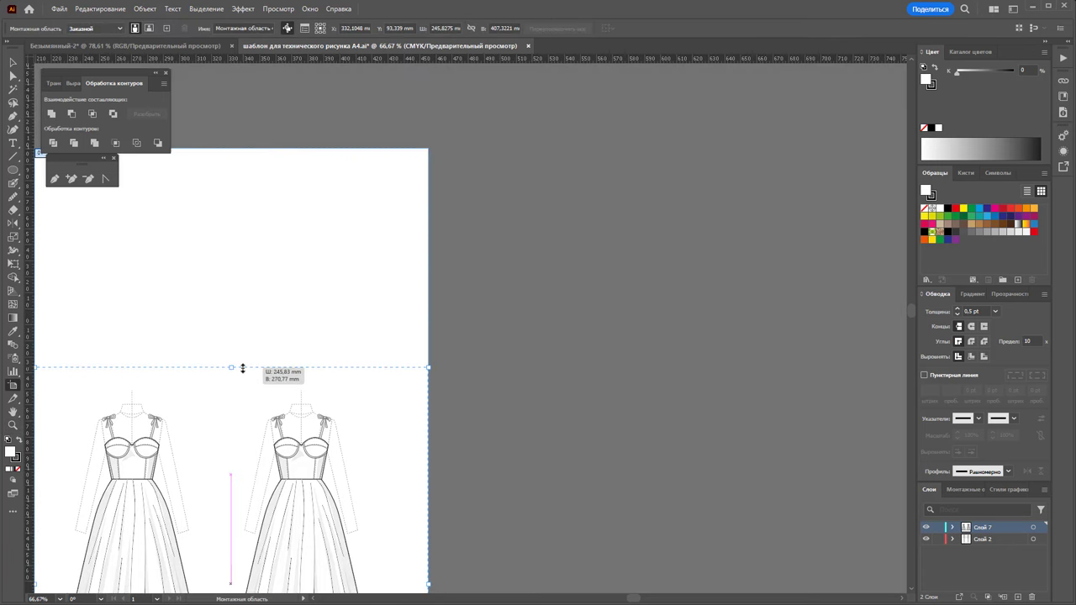
{"action": "scroll", "coordinate": [485, 233], "scroll_direction": "down", "scroll_amount": 3}
{"action": "scroll", "coordinate": [512, 220], "scroll_direction": "down", "scroll_amount": 2}
{"action": "scroll", "coordinate": [462, 238], "scroll_direction": "down", "scroll_amount": 2}
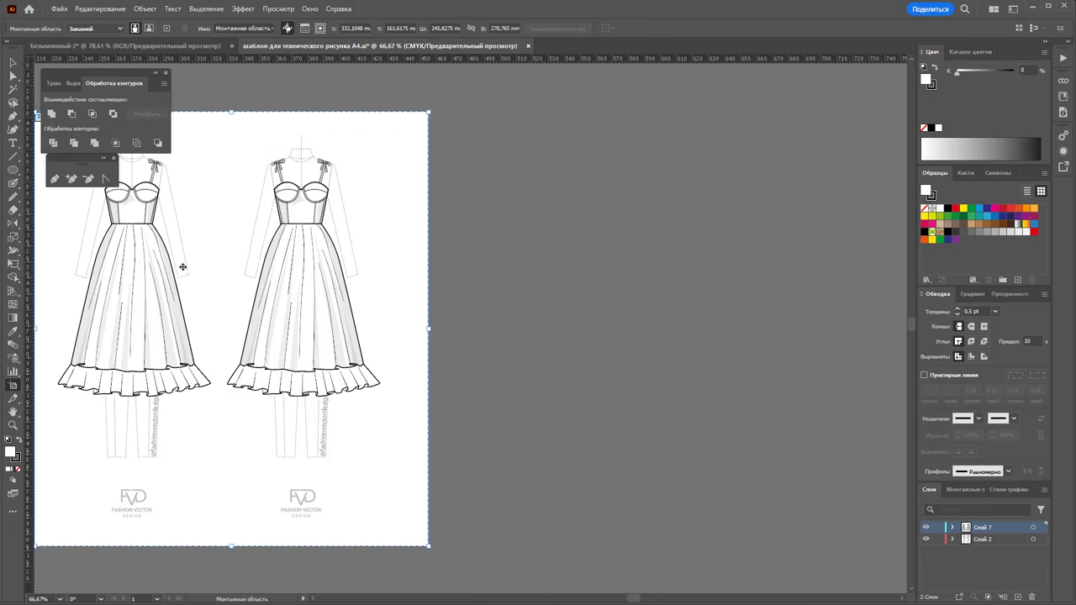
{"action": "left_click", "coordinate": [14, 77]}
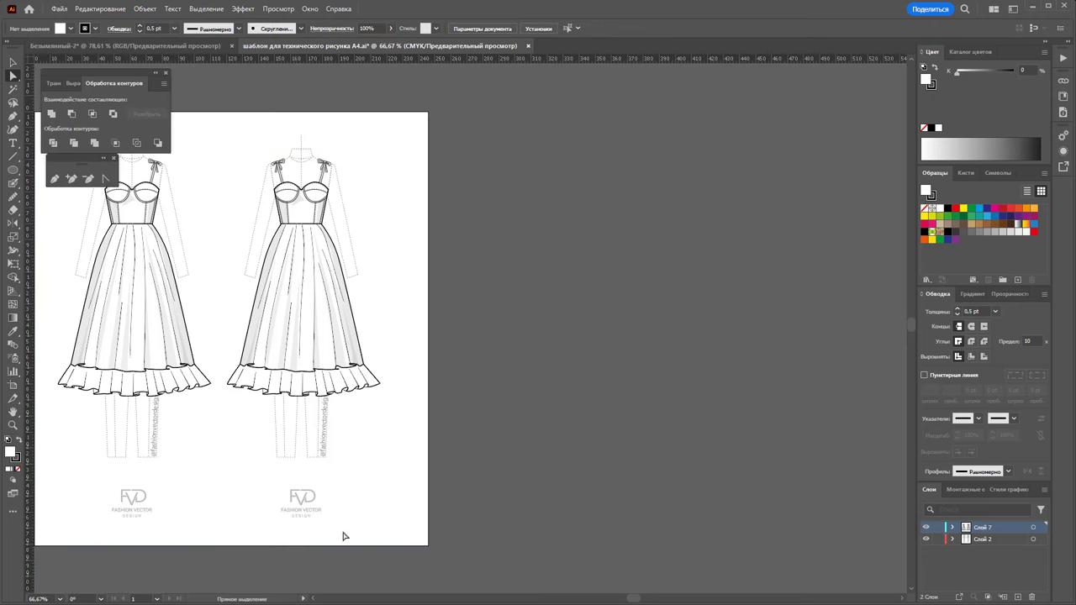
Delete the right FVD logo and move the remaining logo to the page centre
{"action": "left_click_drag", "start_coordinate": [343, 535], "coordinate": [257, 476]}
{"action": "key", "text": "Delete"}
{"action": "left_click_drag", "start_coordinate": [204, 538], "coordinate": [76, 486]}
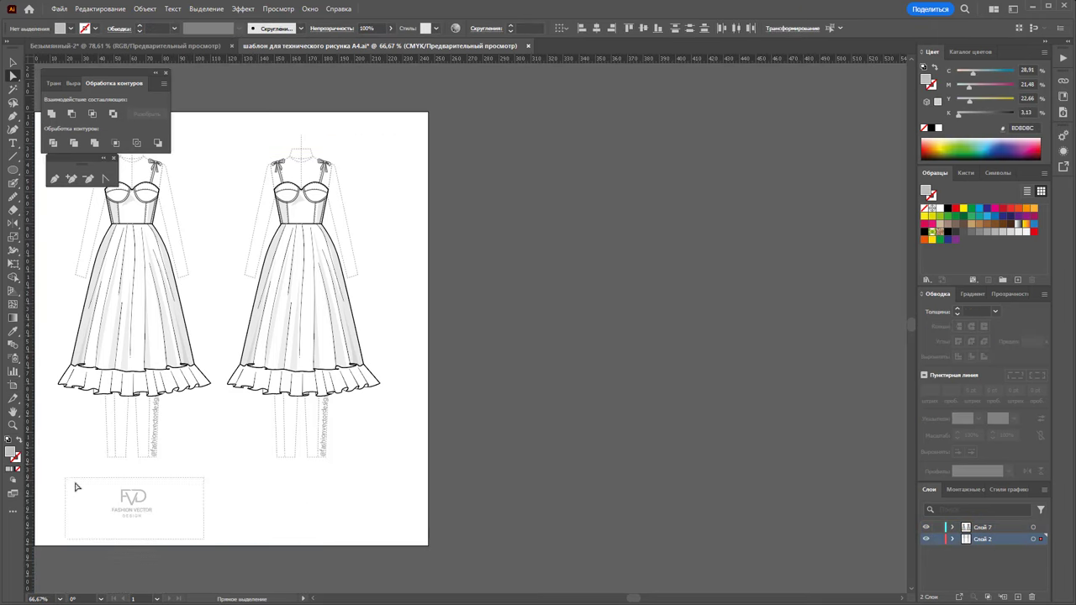
{"action": "left_click_drag", "start_coordinate": [139, 513], "coordinate": [217, 514]}
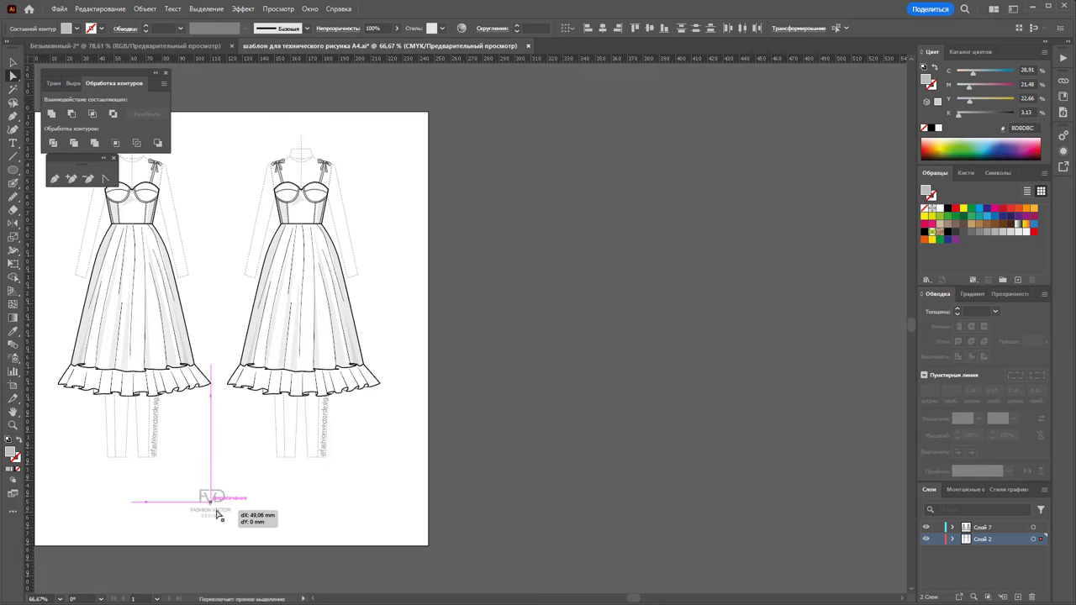
{"action": "left_click", "coordinate": [361, 499]}
{"action": "scroll", "coordinate": [361, 499], "scroll_direction": "up", "scroll_amount": 1}
{"action": "left_click_drag", "start_coordinate": [636, 599], "coordinate": [631, 599]}
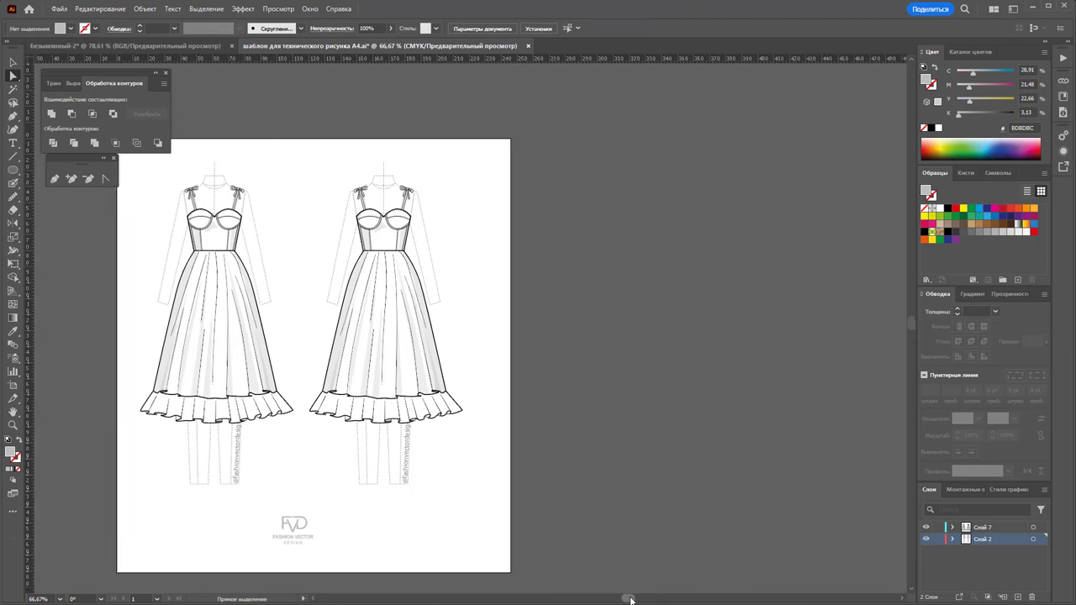
{"action": "scroll", "coordinate": [562, 470], "scroll_direction": "down", "scroll_amount": 1}
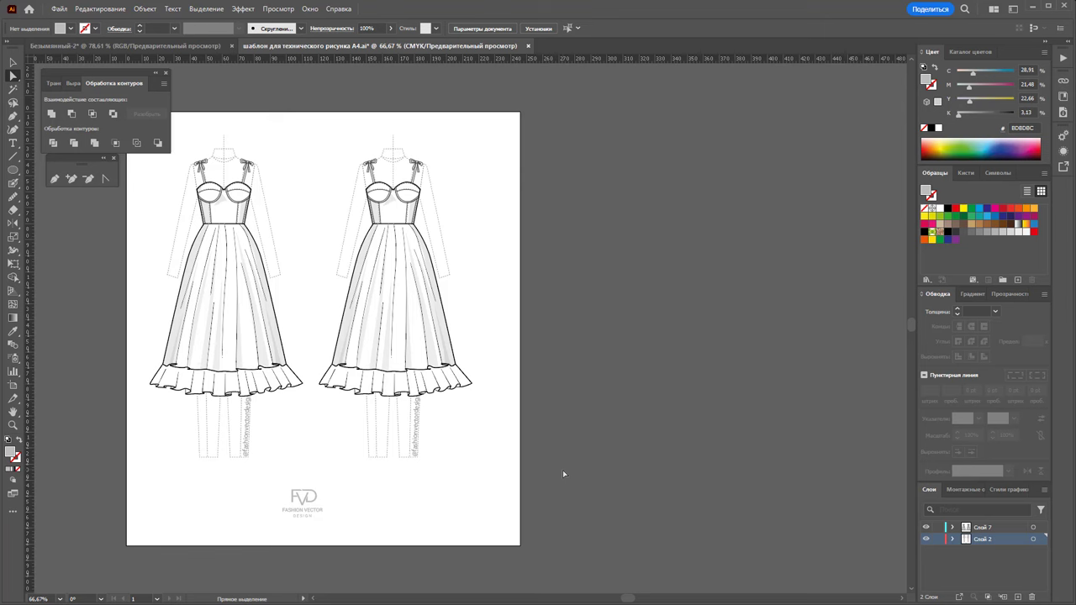
Shift both dress drawings right to centre them and nudge the logo to sit centred below
{"action": "left_click_drag", "start_coordinate": [528, 133], "coordinate": [151, 465]}
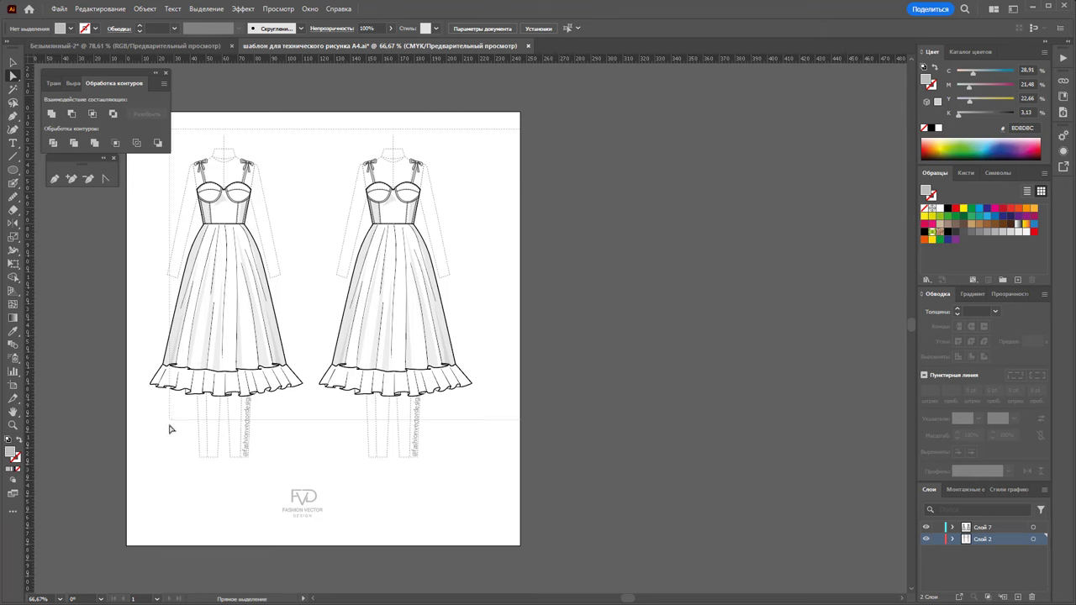
{"action": "left_click_drag", "start_coordinate": [229, 361], "coordinate": [239, 362]}
{"action": "left_click", "coordinate": [304, 504]}
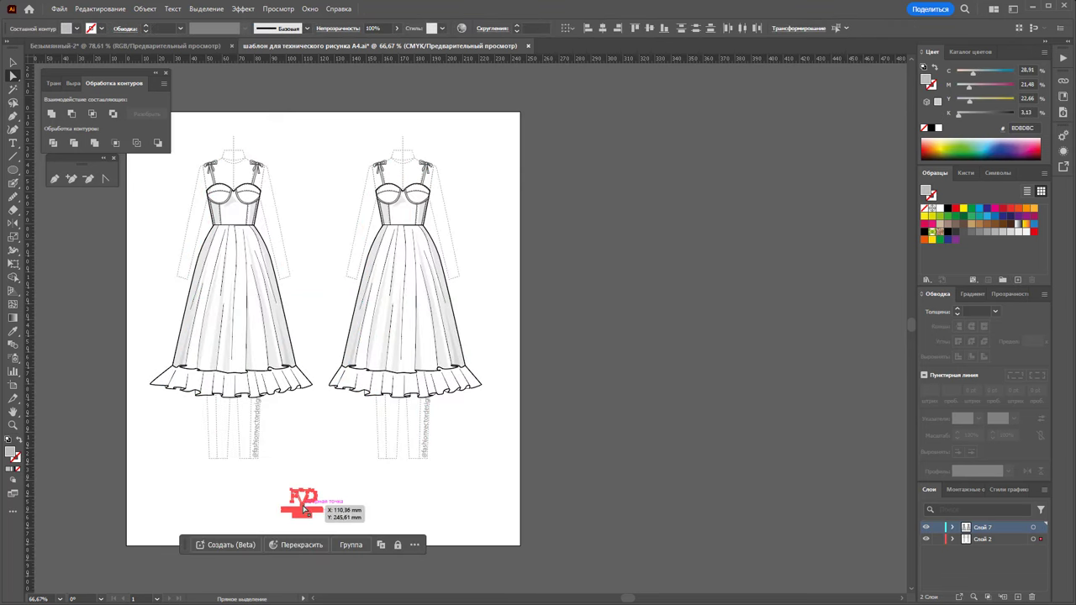
{"action": "left_click_drag", "start_coordinate": [304, 508], "coordinate": [315, 510]}
{"action": "left_click", "coordinate": [419, 514]}
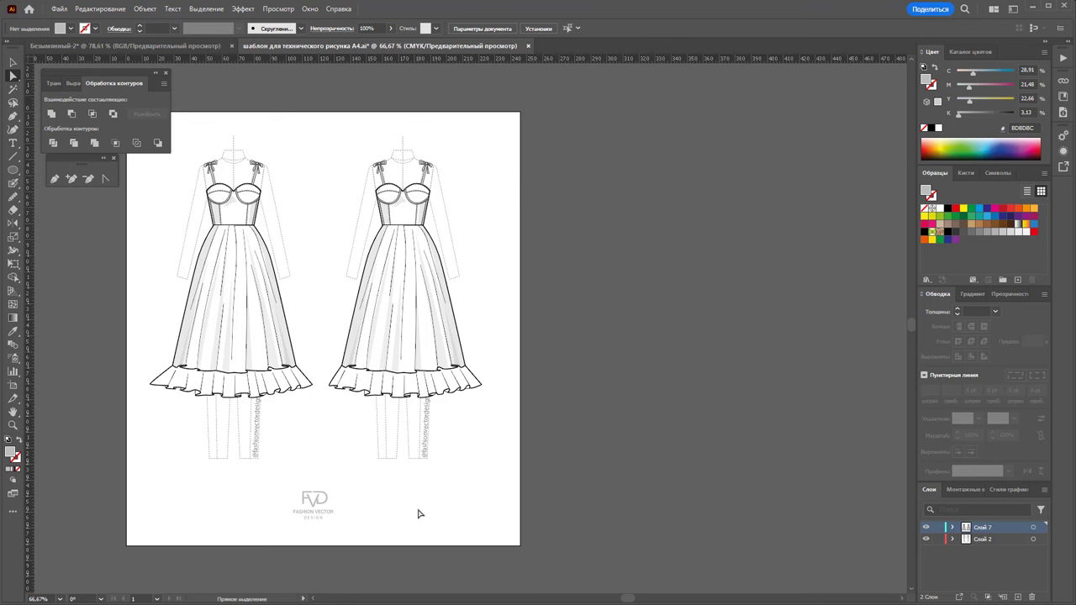
Zoom in on the right dress and pen-draw a half-heart with a curved top and pointed bottom
{"action": "left_click", "coordinate": [53, 178]}
{"action": "key", "text": "a"}
{"action": "left_click", "coordinate": [12, 425]}
{"action": "left_click_drag", "start_coordinate": [689, 262], "coordinate": [698, 317]}
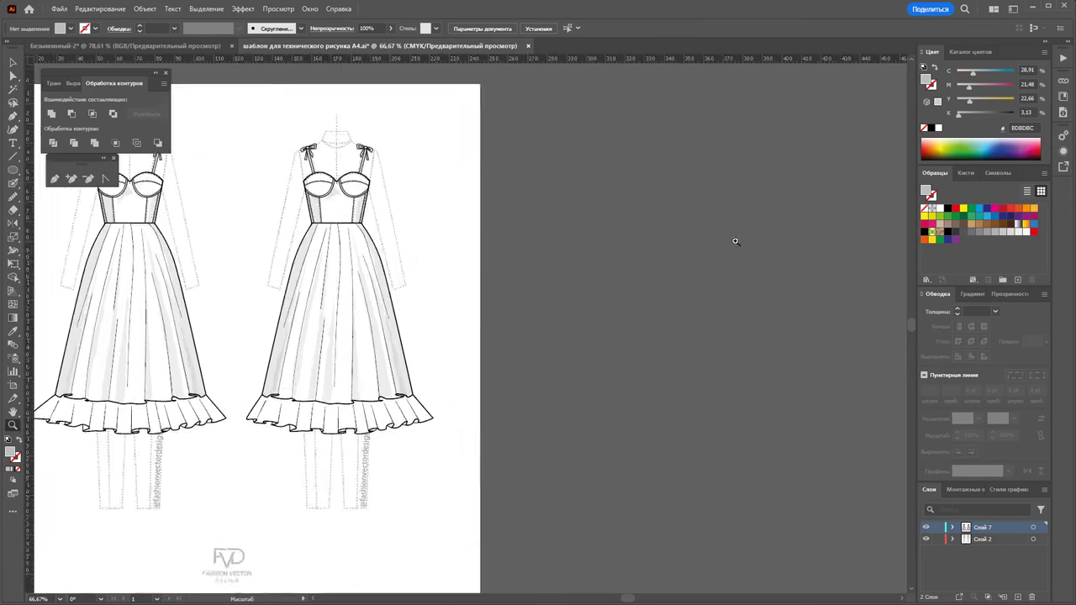
{"action": "left_click", "coordinate": [12, 116]}
{"action": "left_click", "coordinate": [511, 182]}
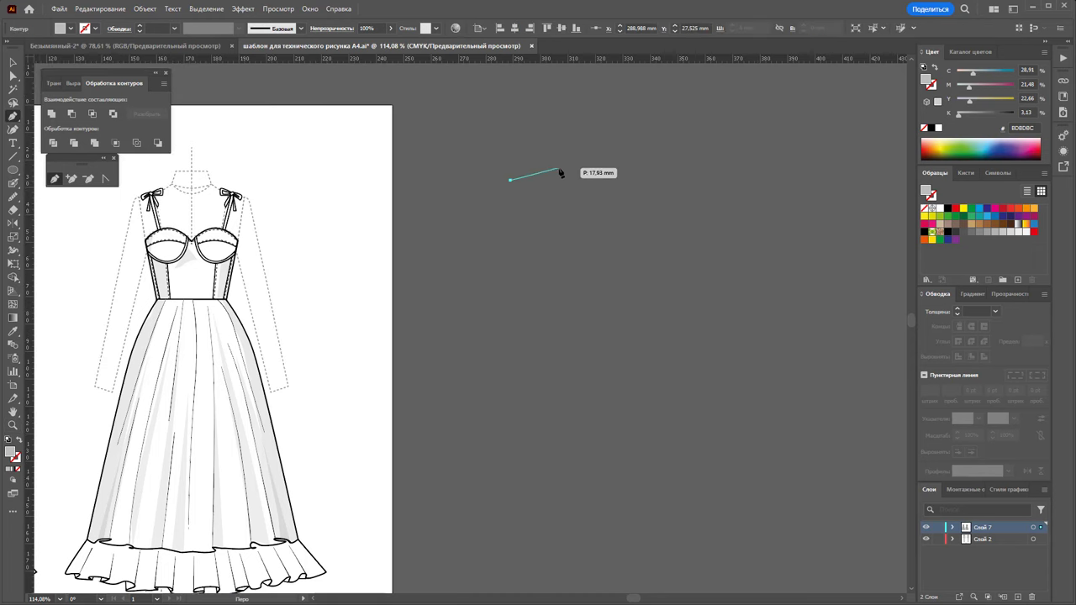
{"action": "left_click_drag", "start_coordinate": [561, 158], "coordinate": [595, 168]}
{"action": "left_click", "coordinate": [579, 231]}
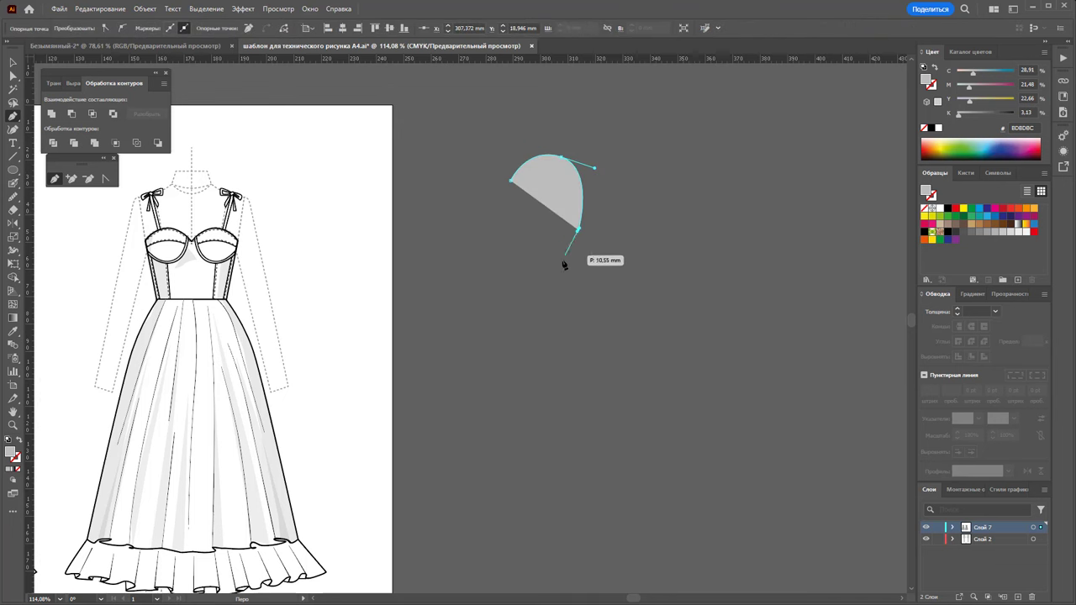
{"action": "left_click", "coordinate": [510, 314]}
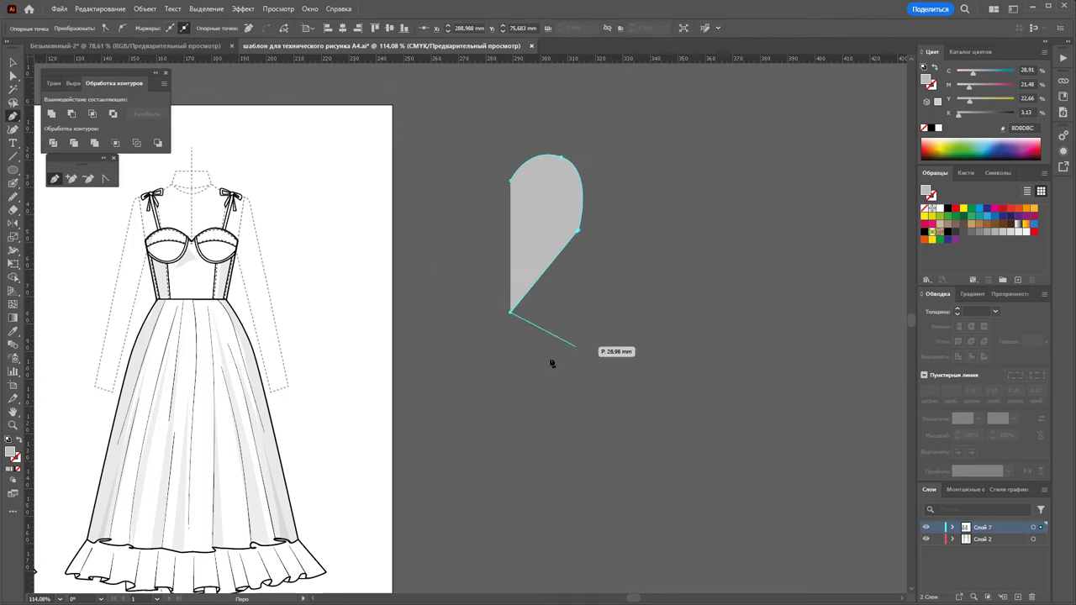
{"action": "left_click", "coordinate": [511, 338], "text": "ctrl"}
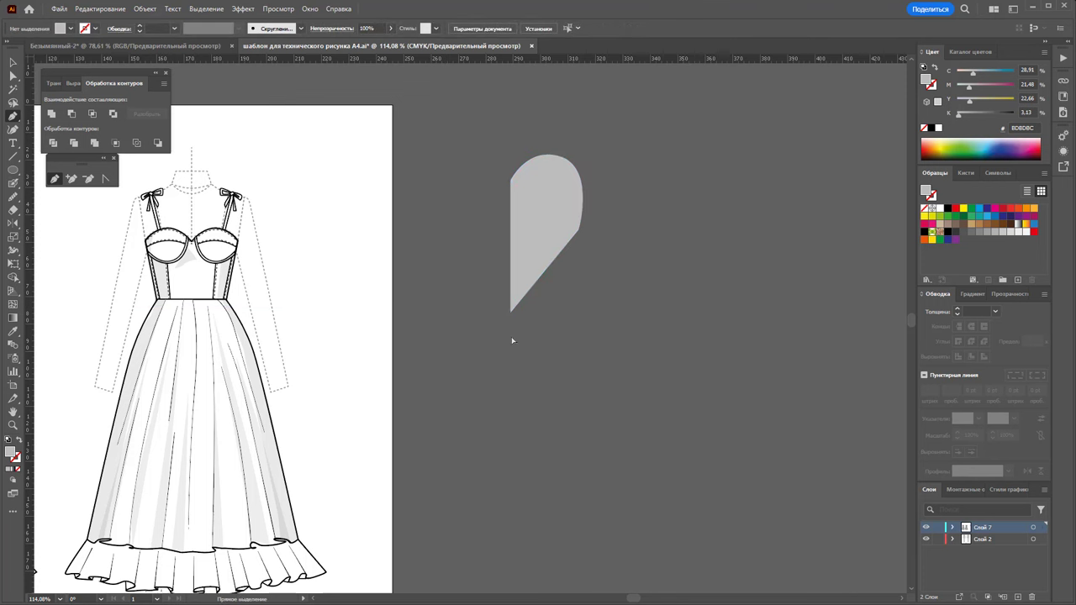
Smooth the half-heart's lower-right corner into a curve with the Anchor Point tool
{"action": "left_click", "coordinate": [11, 63]}
{"action": "left_click", "coordinate": [548, 215]}
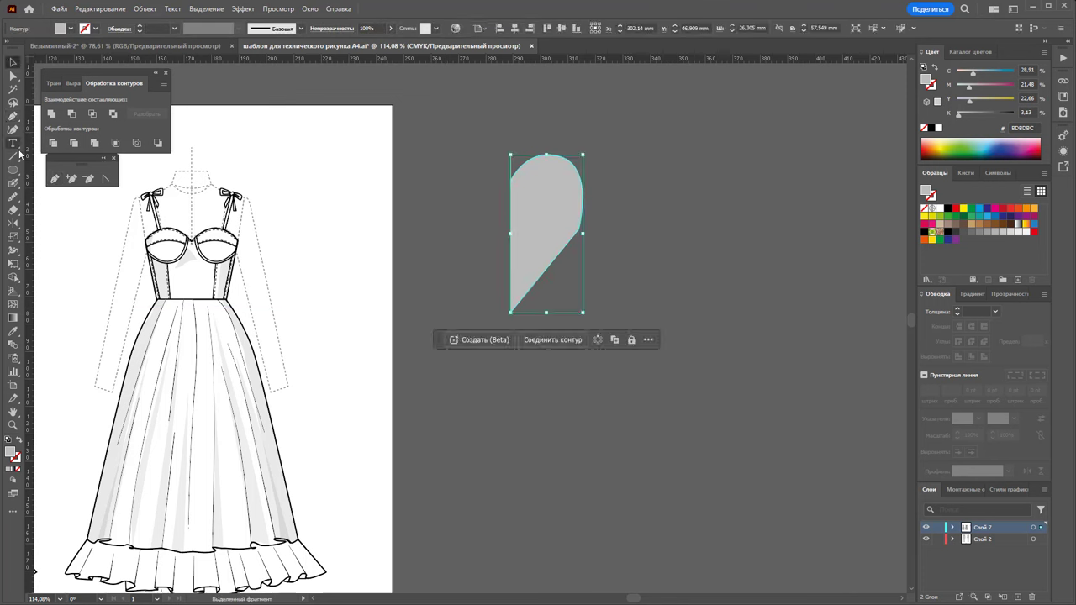
{"action": "left_click", "coordinate": [106, 179]}
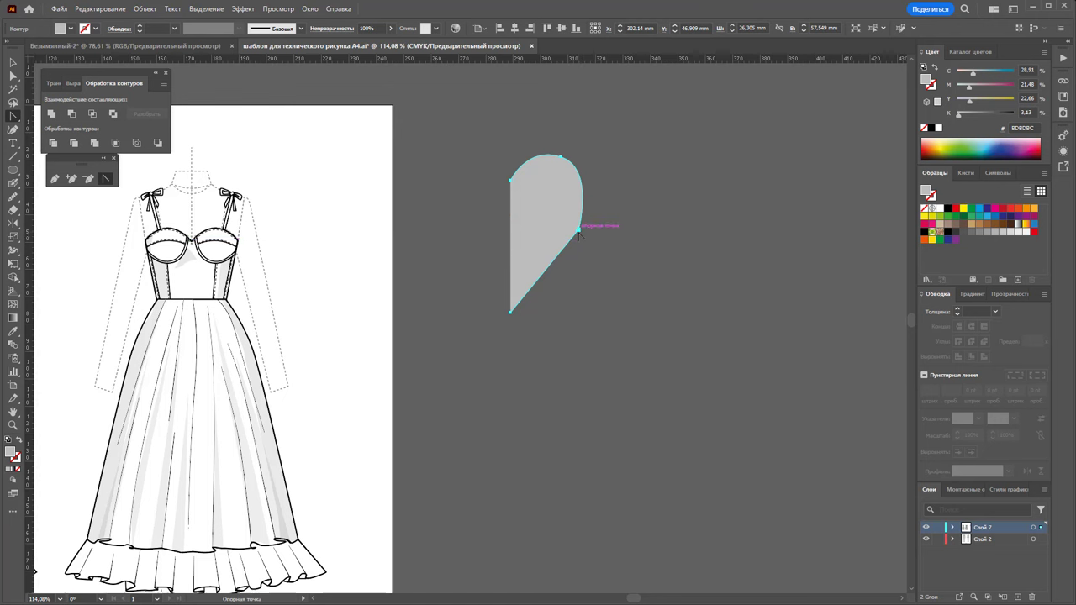
{"action": "mouse_move", "coordinate": [578, 230]}
{"action": "left_mouse_down"}
{"action": "mouse_move", "coordinate": [565, 268]}
{"action": "mouse_move", "coordinate": [571, 256]}
{"action": "left_mouse_up"}
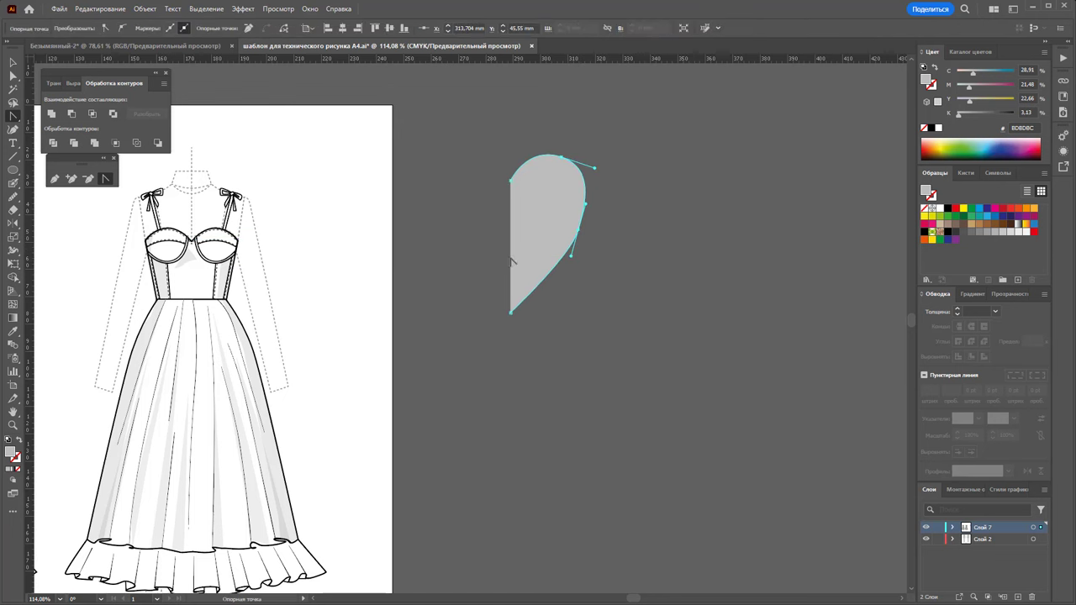
{"action": "key", "text": "v"}
{"action": "left_click", "coordinate": [617, 148]}
{"action": "left_click", "coordinate": [516, 268]}
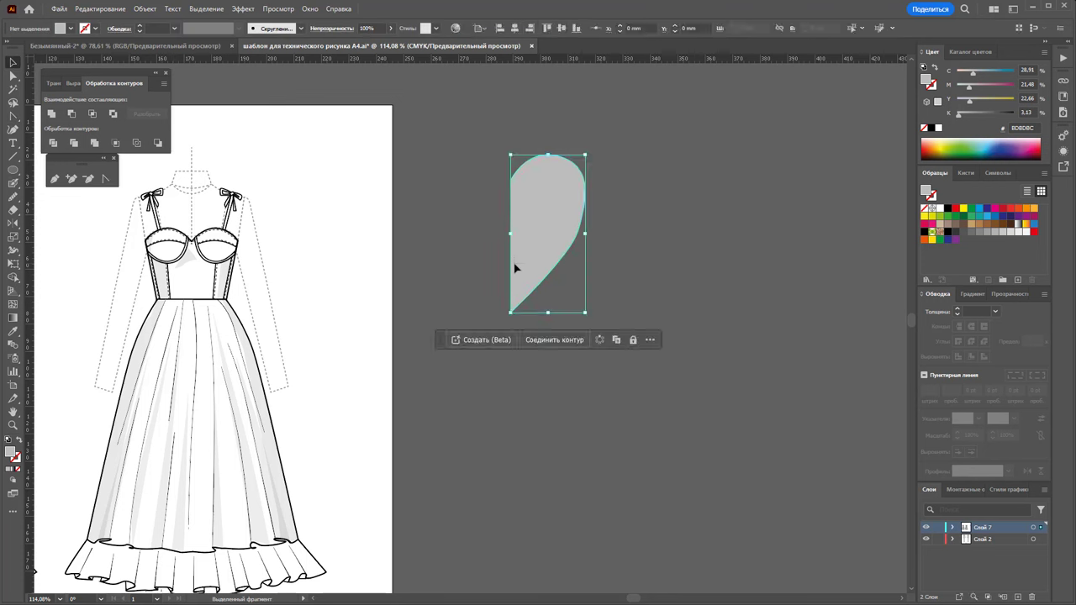
{"action": "left_click", "coordinate": [653, 231]}
Reshape the half-heart's curved side and raise its bottom point under the straight left edge
{"action": "key", "text": "a"}
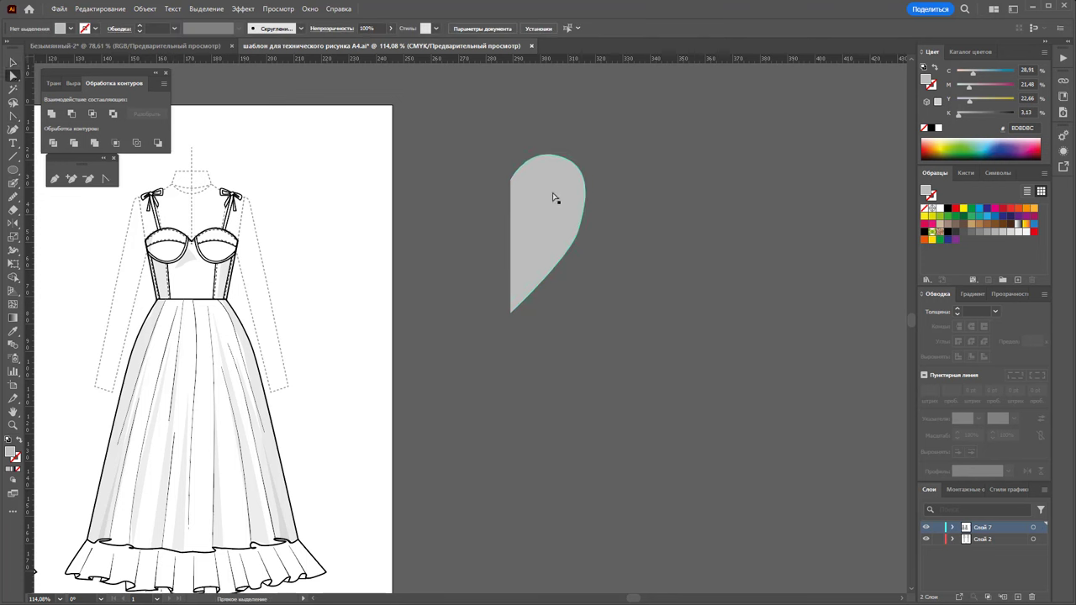
{"action": "left_click", "coordinate": [553, 197]}
{"action": "left_click_drag", "start_coordinate": [580, 238], "coordinate": [590, 207]}
{"action": "left_click_drag", "start_coordinate": [511, 313], "coordinate": [515, 294]}
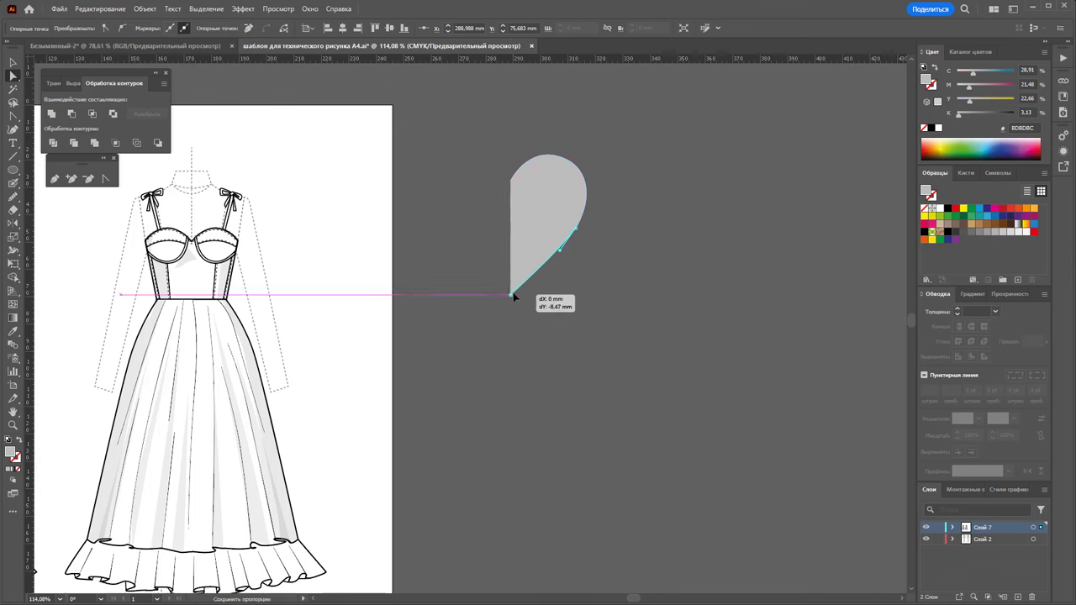
{"action": "left_click_drag", "start_coordinate": [514, 292], "coordinate": [514, 289]}
{"action": "key", "text": "v"}
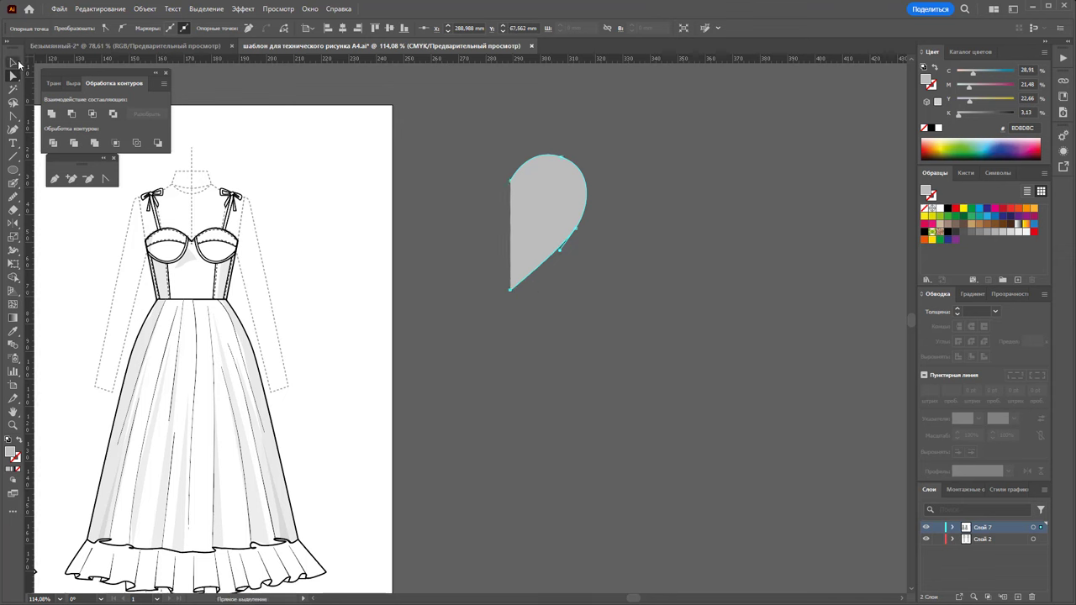
{"action": "left_click", "coordinate": [629, 244]}
{"action": "left_click", "coordinate": [550, 235]}
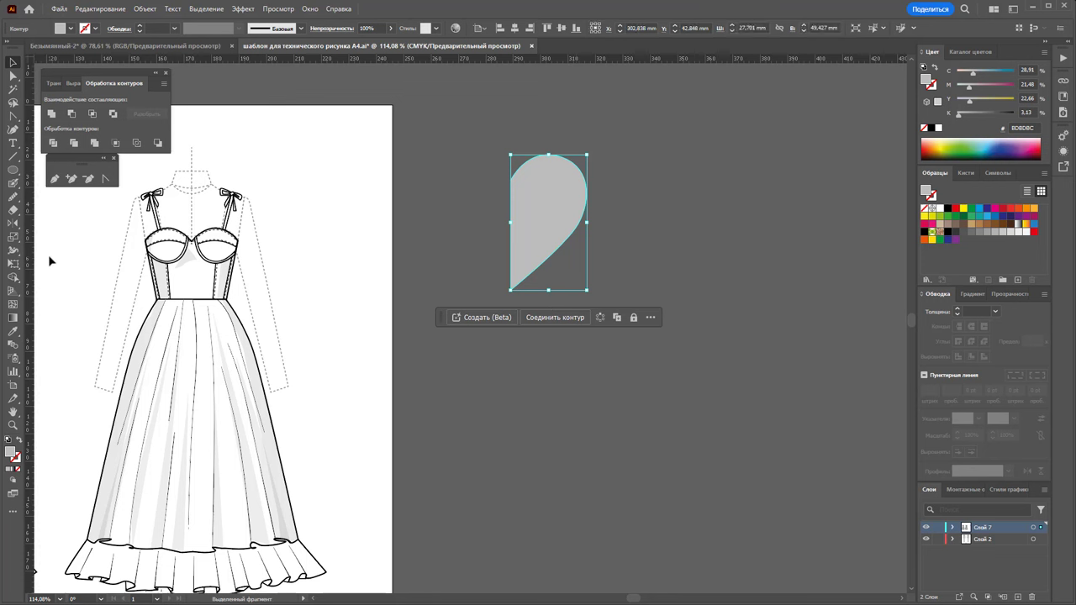
Mirror a copy of the right heart half across its left edge to form the left half
{"action": "left_click", "coordinate": [13, 223]}
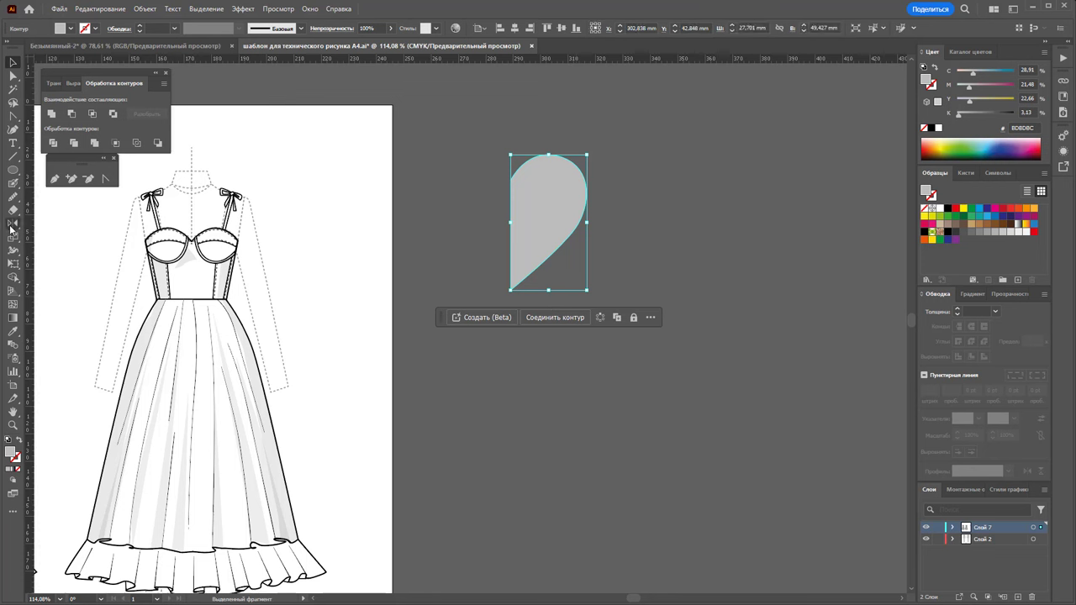
{"action": "left_click", "coordinate": [509, 221]}
{"action": "left_click_drag", "start_coordinate": [538, 210], "coordinate": [462, 202]}
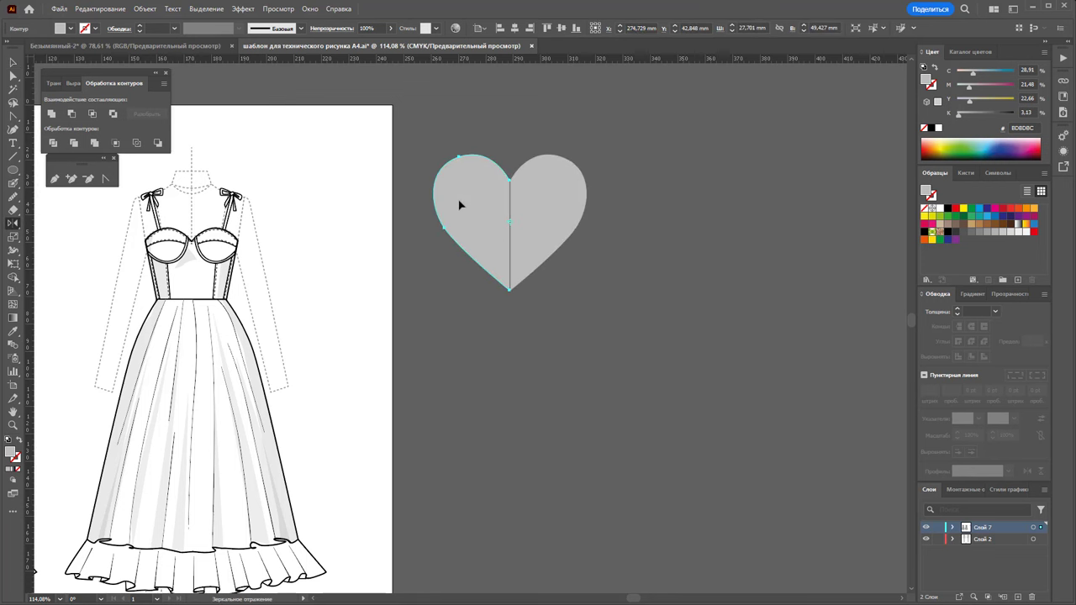
Select both heart halves and try grouping them, undoing the attempt
{"action": "key", "text": "v"}
{"action": "left_click_drag", "start_coordinate": [471, 303], "coordinate": [590, 148]}
{"action": "left_click", "coordinate": [590, 148]}
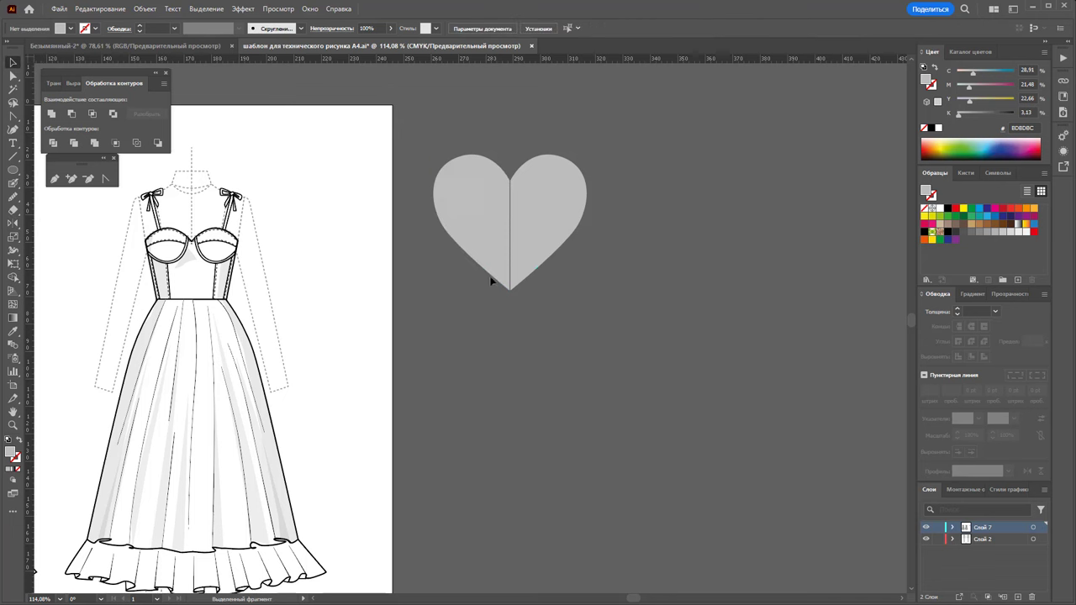
{"action": "left_click_drag", "start_coordinate": [493, 281], "coordinate": [684, 247]}
{"action": "left_click", "coordinate": [684, 247]}
{"action": "left_click", "coordinate": [551, 217]}
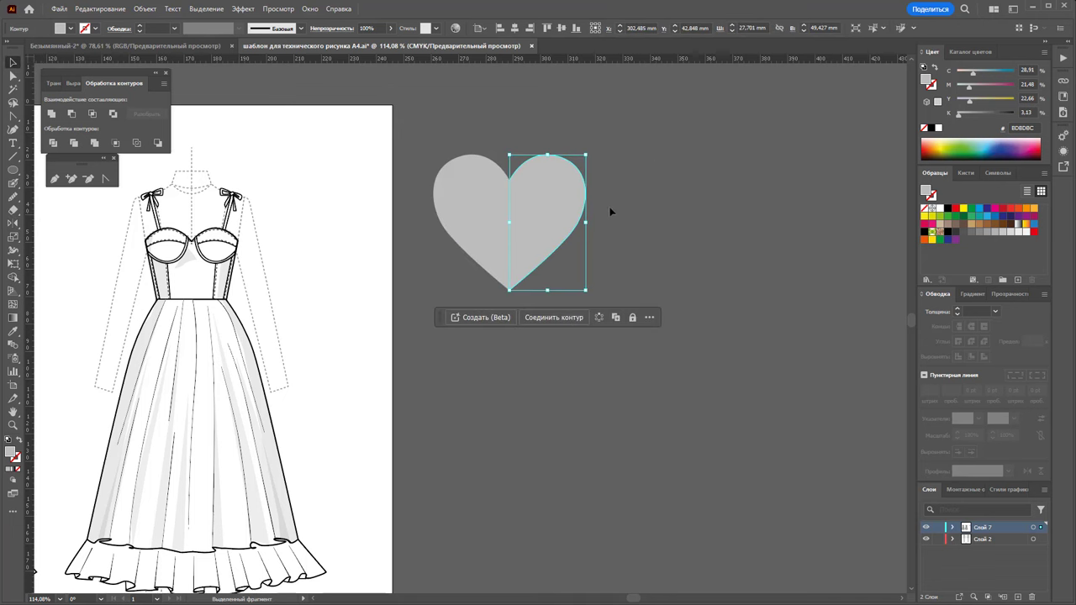
{"action": "left_click", "coordinate": [51, 113]}
{"action": "key", "text": "ctrl+z"}
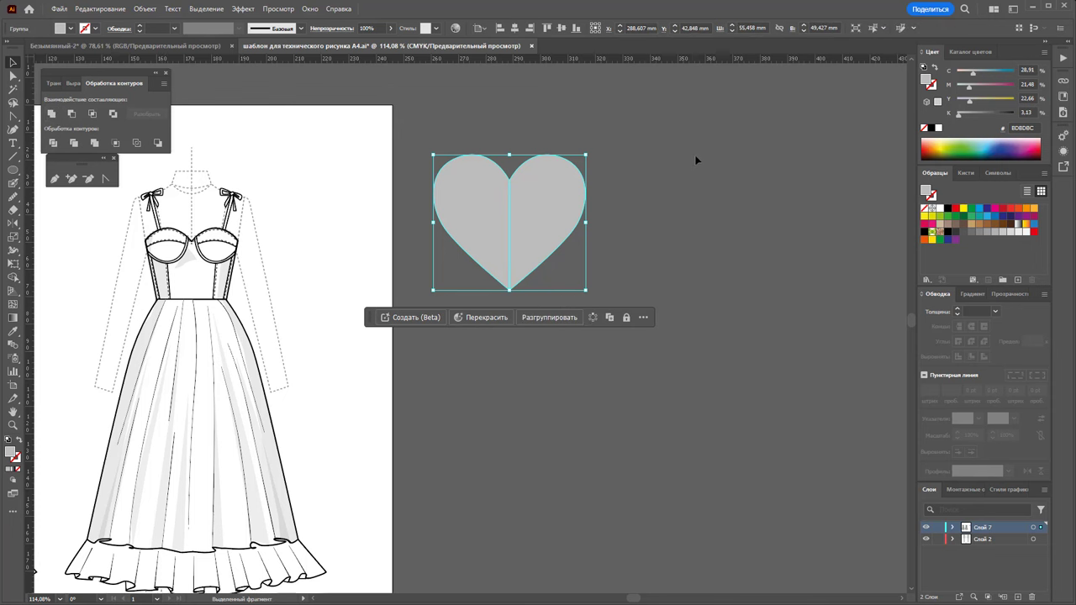
Select both halves and unite them into a single heart shape
{"action": "left_click", "coordinate": [682, 163]}
{"action": "left_click", "coordinate": [538, 224]}
{"action": "left_click", "coordinate": [710, 211]}
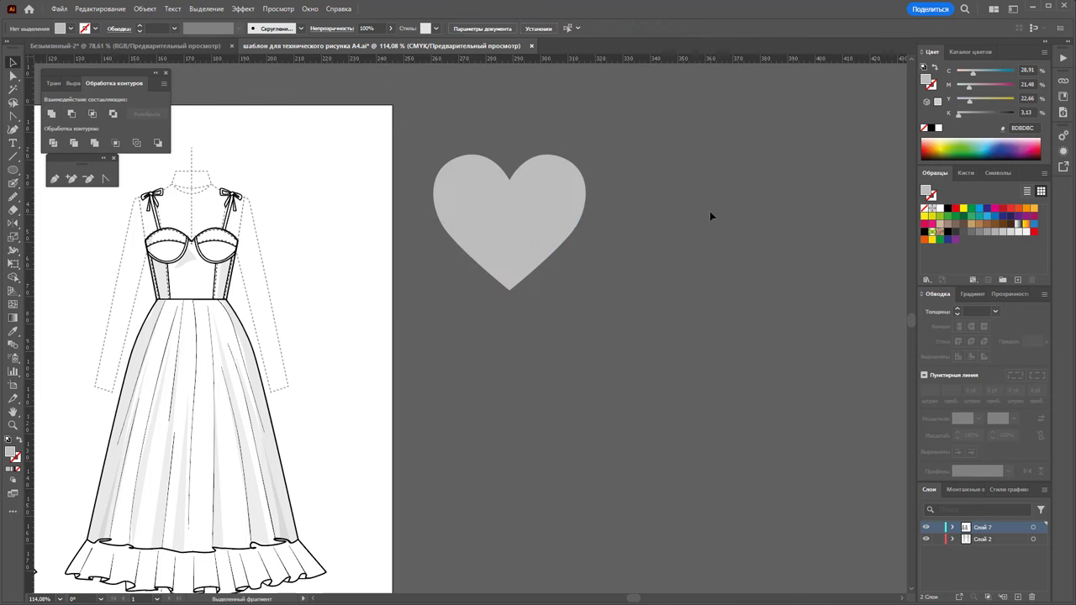
{"action": "left_click", "coordinate": [546, 203]}
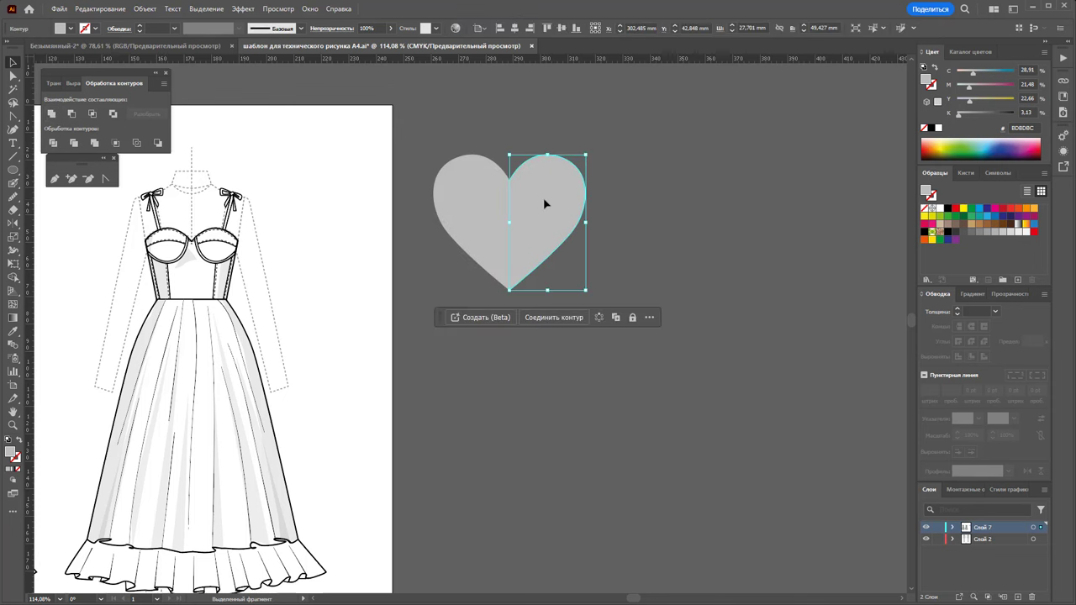
{"action": "key", "text": "ctrl+a"}
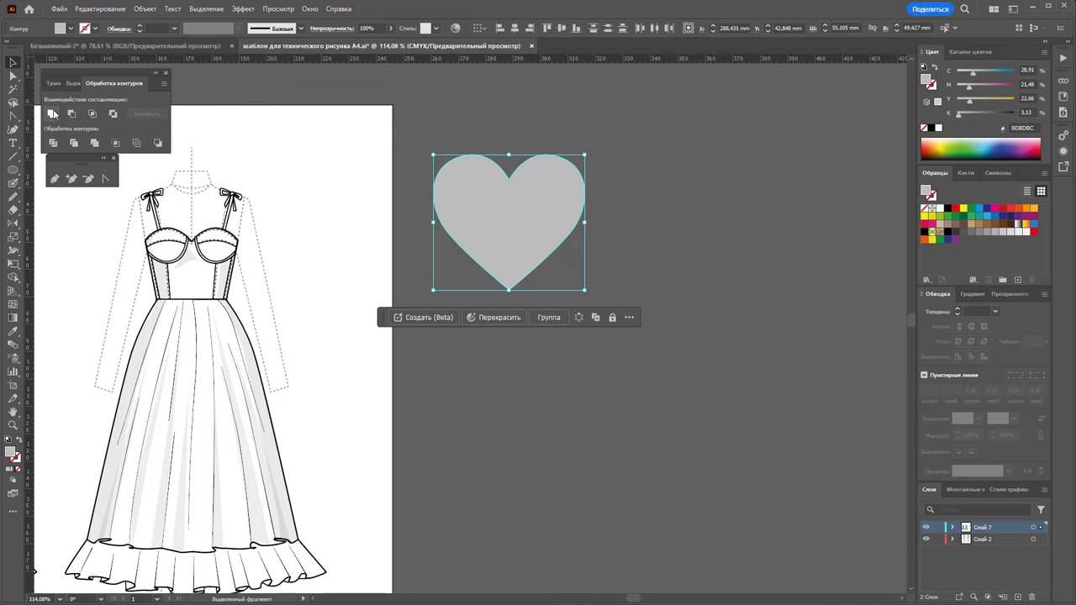
{"action": "left_click", "coordinate": [52, 113]}
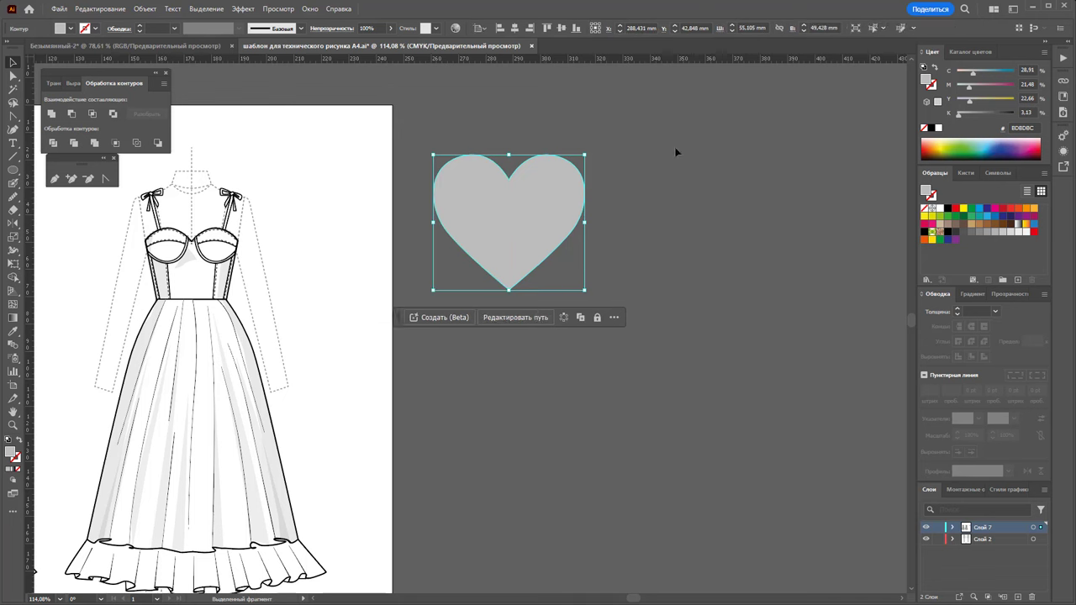
Fill the heart with red (E30613) and nudge it slightly up and right
{"action": "left_click", "coordinate": [955, 210]}
{"action": "left_click", "coordinate": [686, 443]}
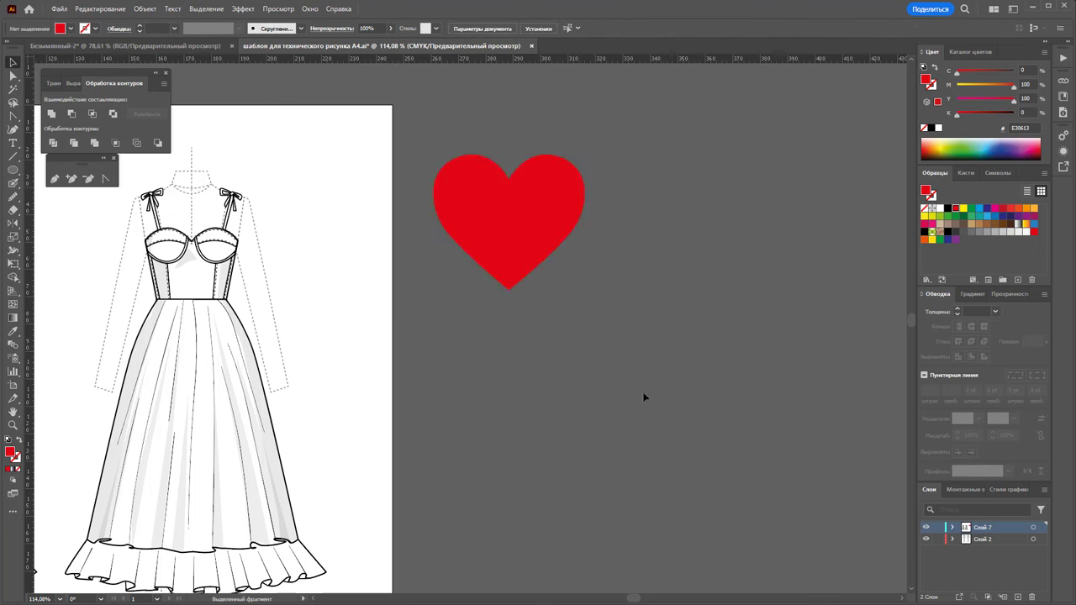
{"action": "left_click_drag", "start_coordinate": [519, 206], "coordinate": [531, 198]}
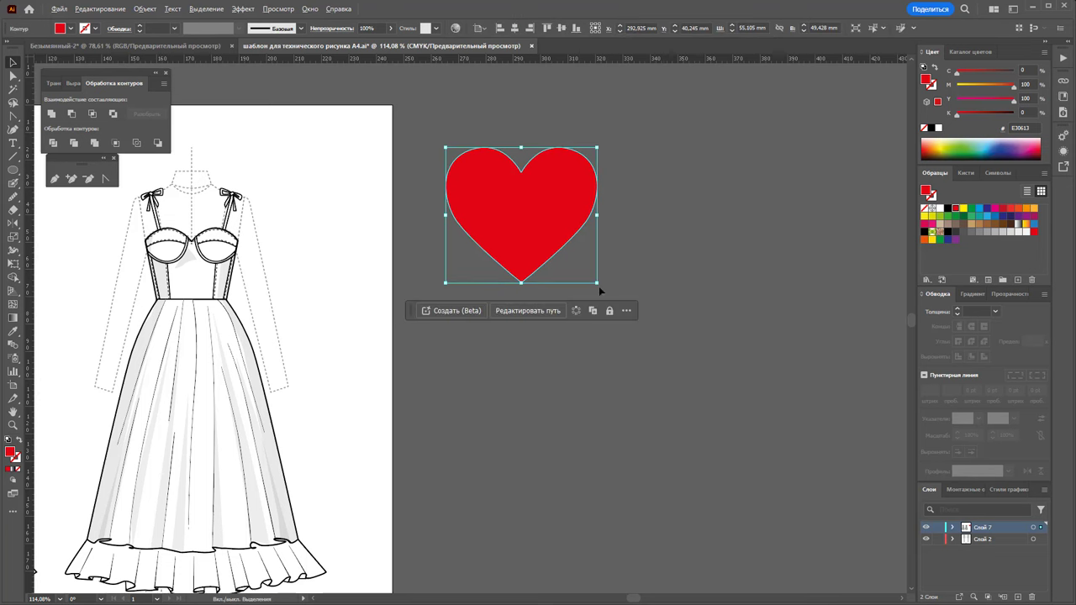
Shrink the heart to about a third and repeat evenly spaced copies into a column of five
{"action": "mouse_move", "coordinate": [598, 285]}
{"action": "left_mouse_down"}
{"action": "mouse_move", "coordinate": [501, 192]}
{"action": "mouse_move", "coordinate": [498, 282]}
{"action": "mouse_move", "coordinate": [508, 257]}
{"action": "left_mouse_up"}
{"action": "left_click", "coordinate": [489, 218]}
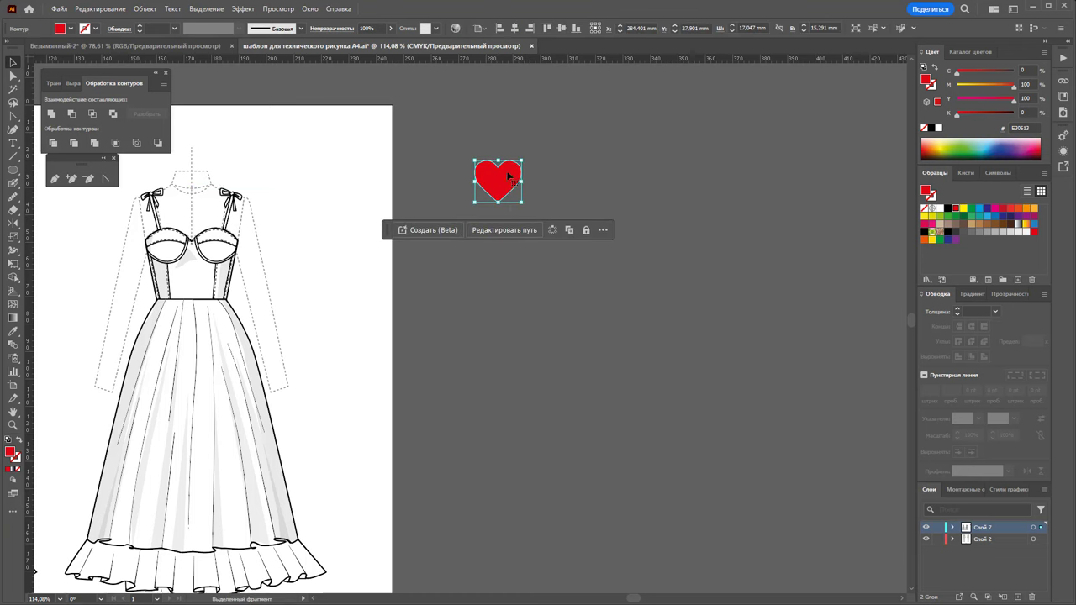
{"action": "key", "text": "ctrl+d"}
{"action": "key", "text": "ctrl+d"}
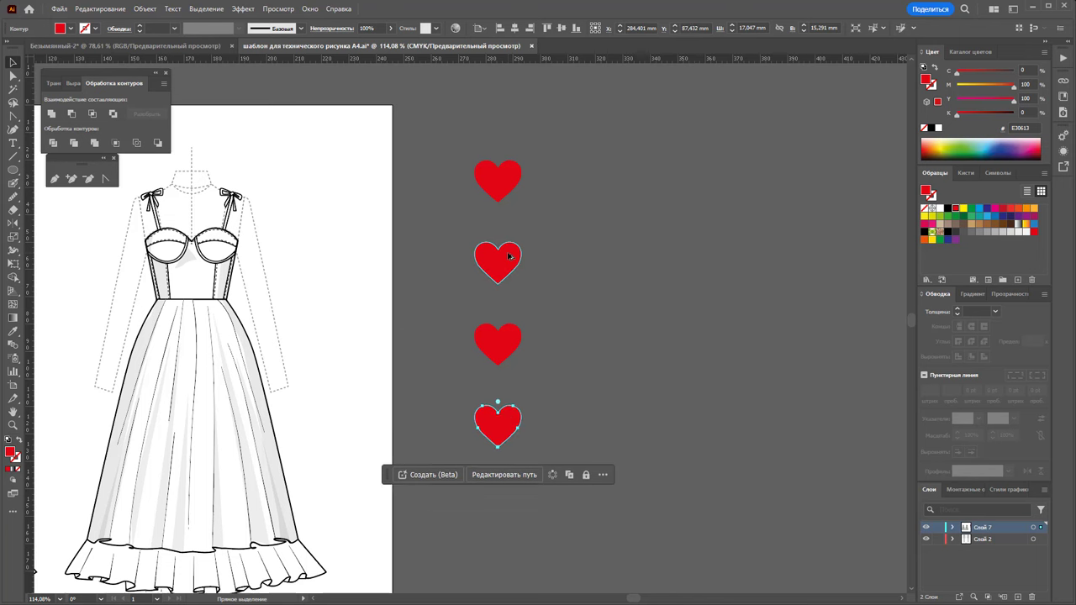
{"action": "key", "text": "ctrl+d"}
{"action": "left_click", "coordinate": [615, 329]}
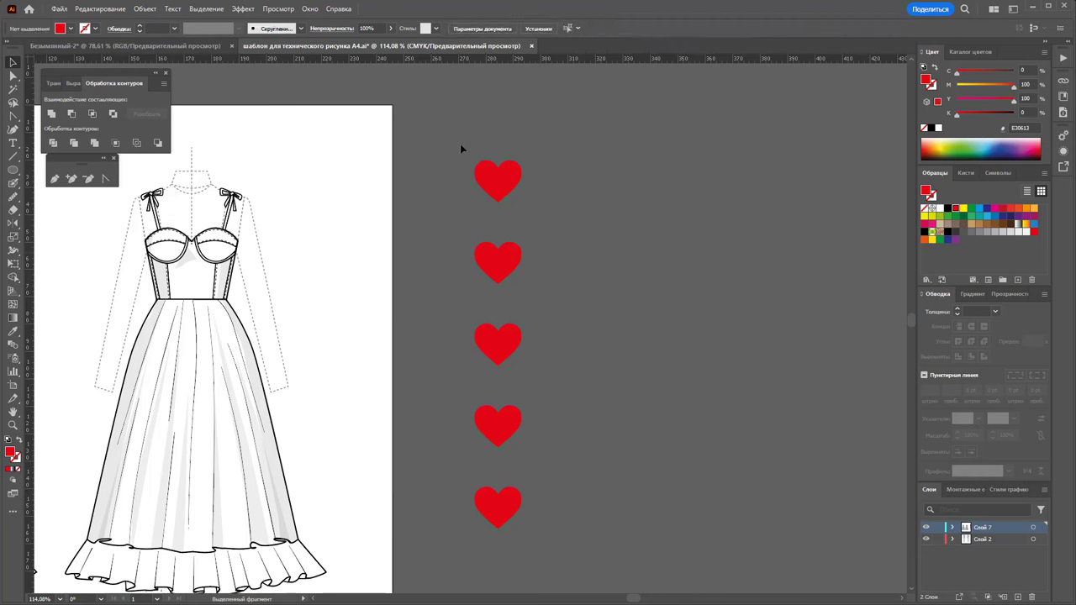
Copy the five-heart column right three times for four columns, then select all twenty hearts
{"action": "left_click_drag", "start_coordinate": [460, 148], "coordinate": [505, 538]}
{"action": "left_click_drag", "start_coordinate": [494, 195], "coordinate": [573, 196]}
{"action": "key", "text": "ctrl+d"}
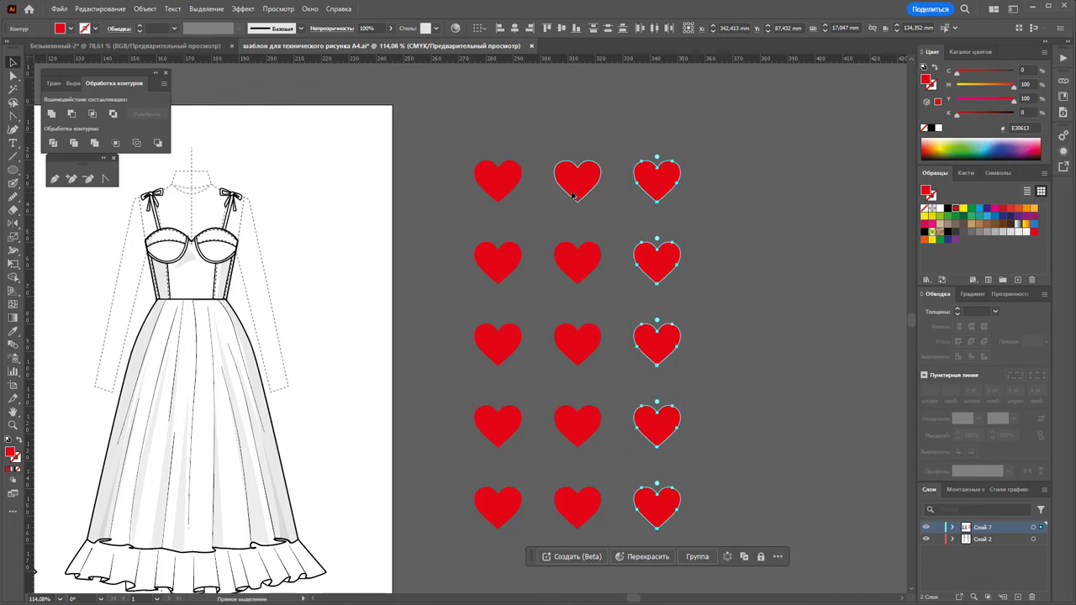
{"action": "key", "text": "ctrl+d"}
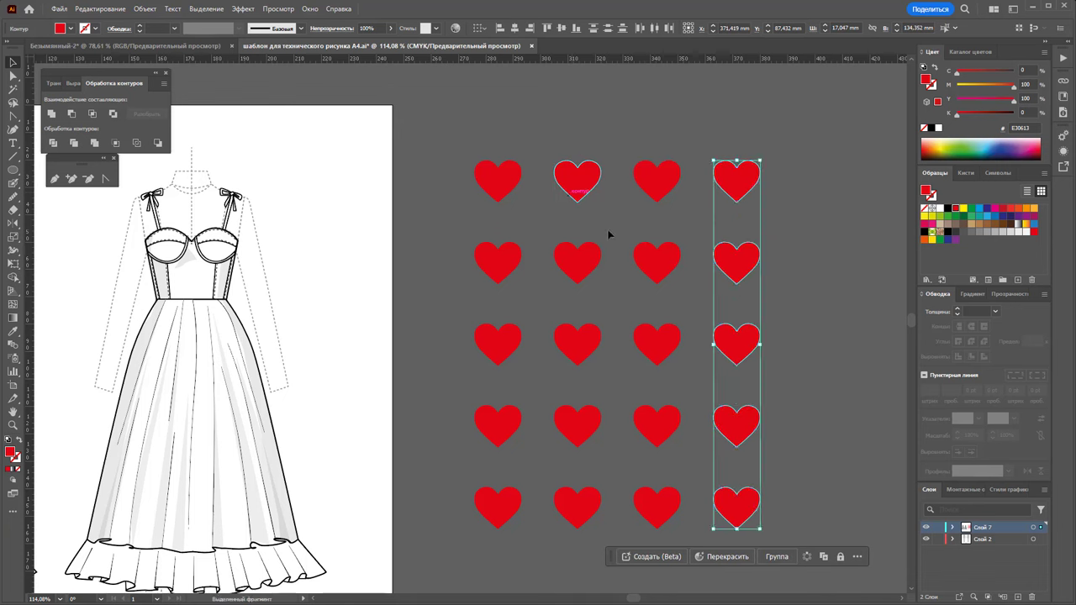
{"action": "left_click", "coordinate": [816, 276]}
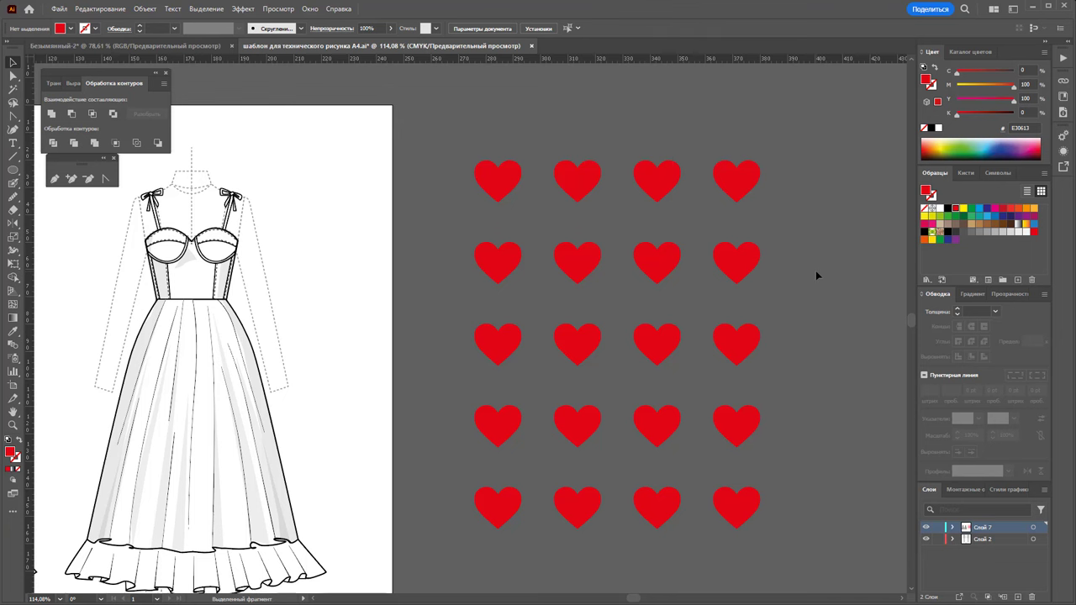
{"action": "scroll", "coordinate": [816, 276], "scroll_direction": "down", "scroll_amount": 1}
{"action": "scroll", "coordinate": [816, 275], "scroll_direction": "down", "scroll_amount": 2}
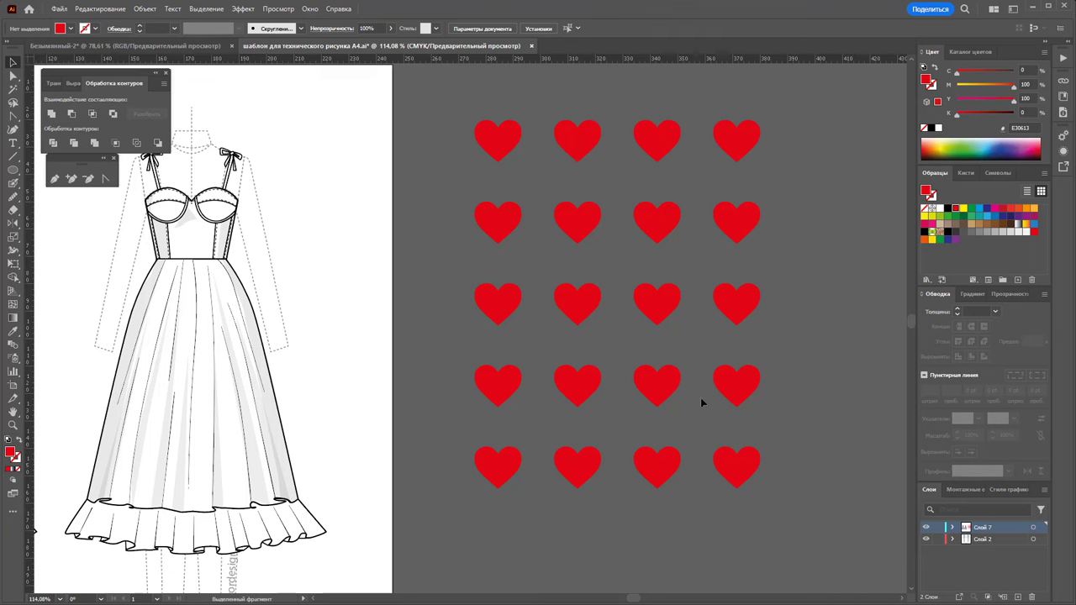
{"action": "left_click_drag", "start_coordinate": [833, 539], "coordinate": [833, 539]}
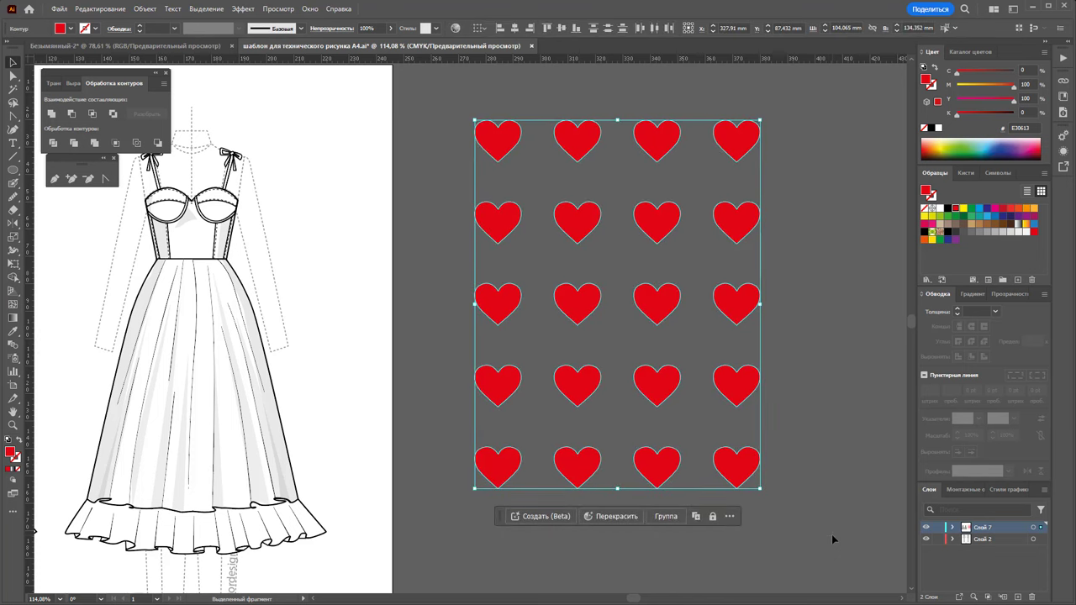
Apply Transform Each with random scale, move and angle, then drag the hearts into Swatches as a pattern
{"action": "left_click", "coordinate": [143, 10]}
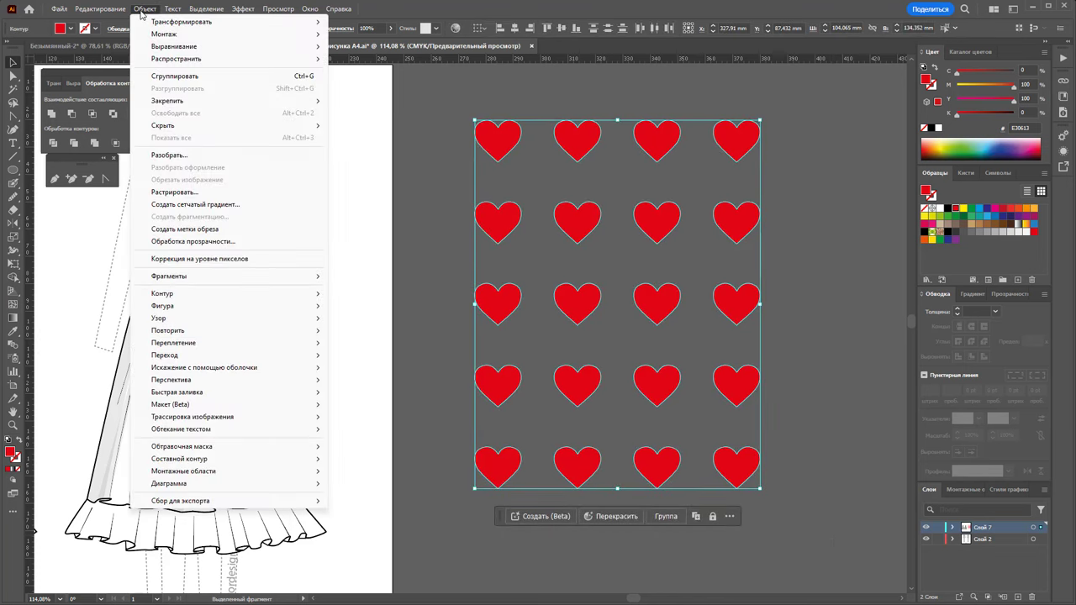
{"action": "left_click", "coordinate": [143, 11]}
{"action": "left_click", "coordinate": [399, 106]}
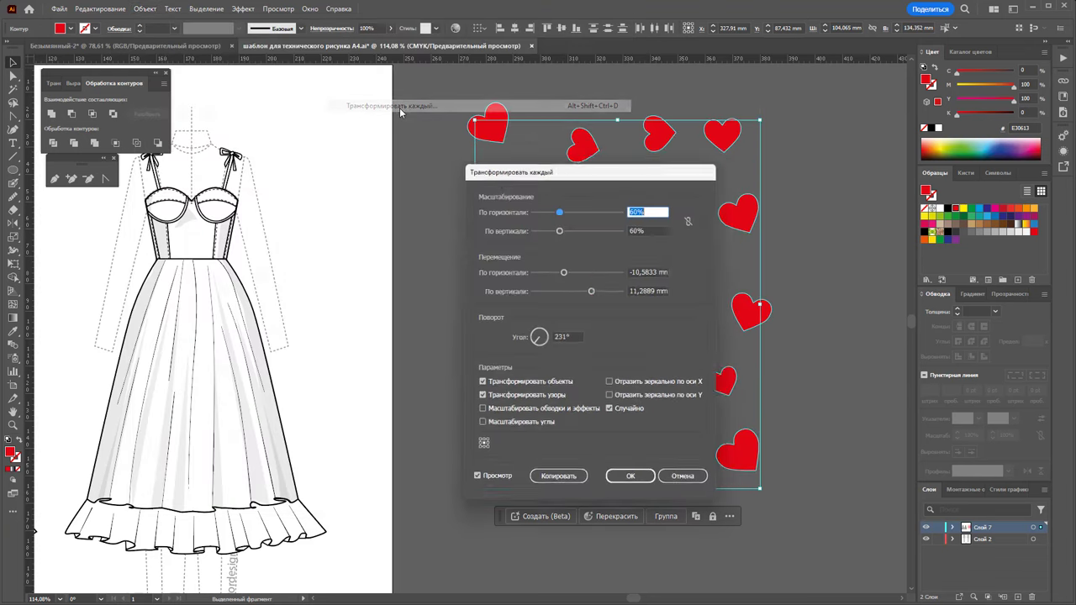
{"action": "left_click_drag", "start_coordinate": [590, 183], "coordinate": [267, 149]}
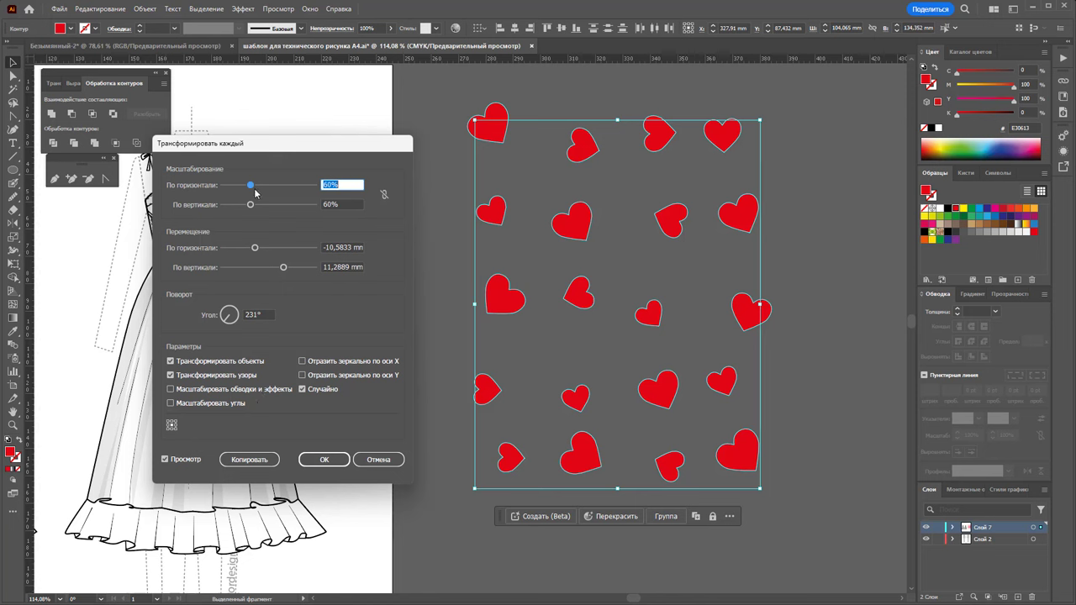
{"action": "mouse_move", "coordinate": [251, 186]}
{"action": "left_mouse_down"}
{"action": "mouse_move", "coordinate": [261, 185]}
{"action": "mouse_move", "coordinate": [249, 205]}
{"action": "left_mouse_up"}
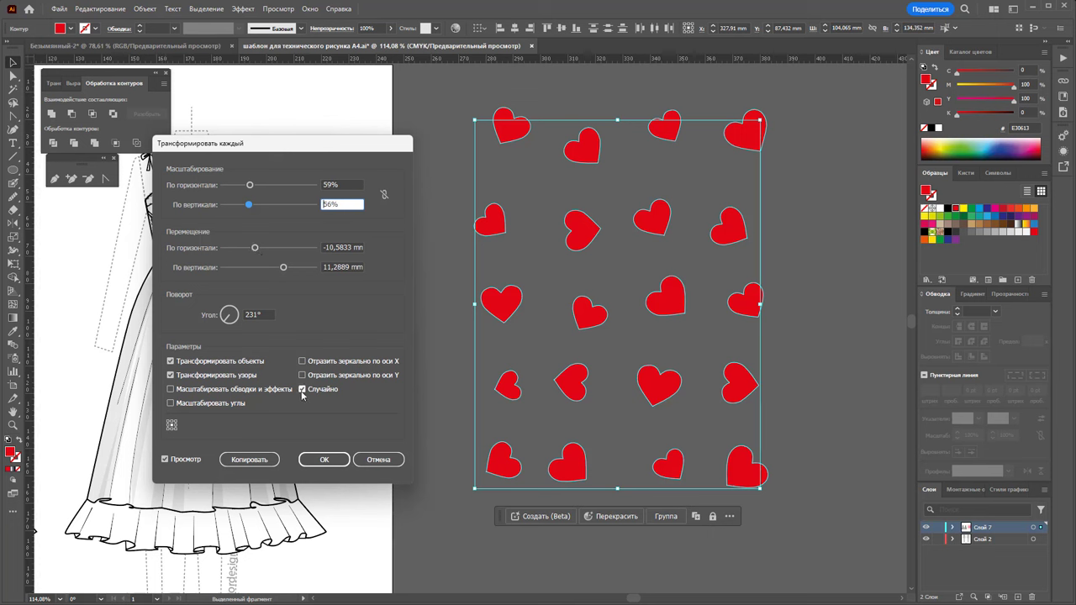
{"action": "left_click", "coordinate": [320, 461]}
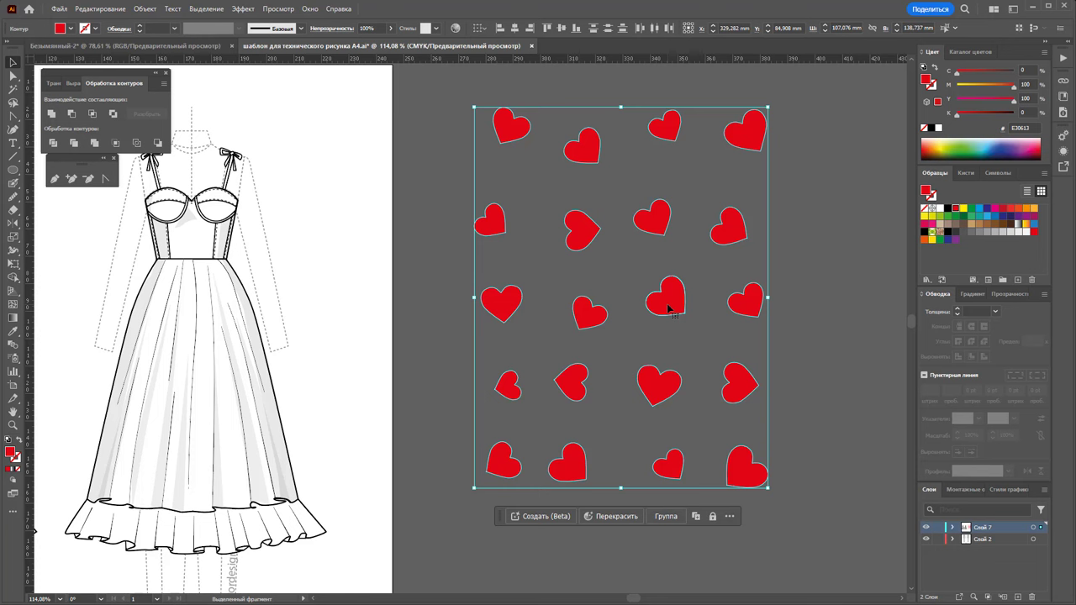
{"action": "left_click_drag", "start_coordinate": [668, 310], "coordinate": [895, 312]}
Open the new heart pattern swatch in Pattern Options mode and move its panel to the lower left
{"action": "key", "text": "ctrl+z"}
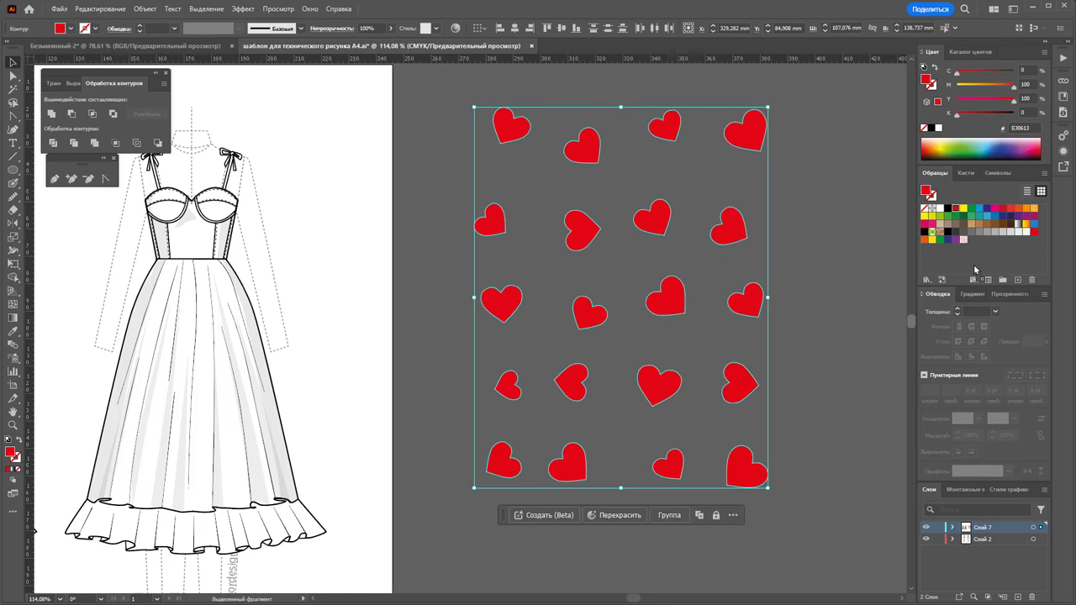
{"action": "double_click", "coordinate": [964, 239]}
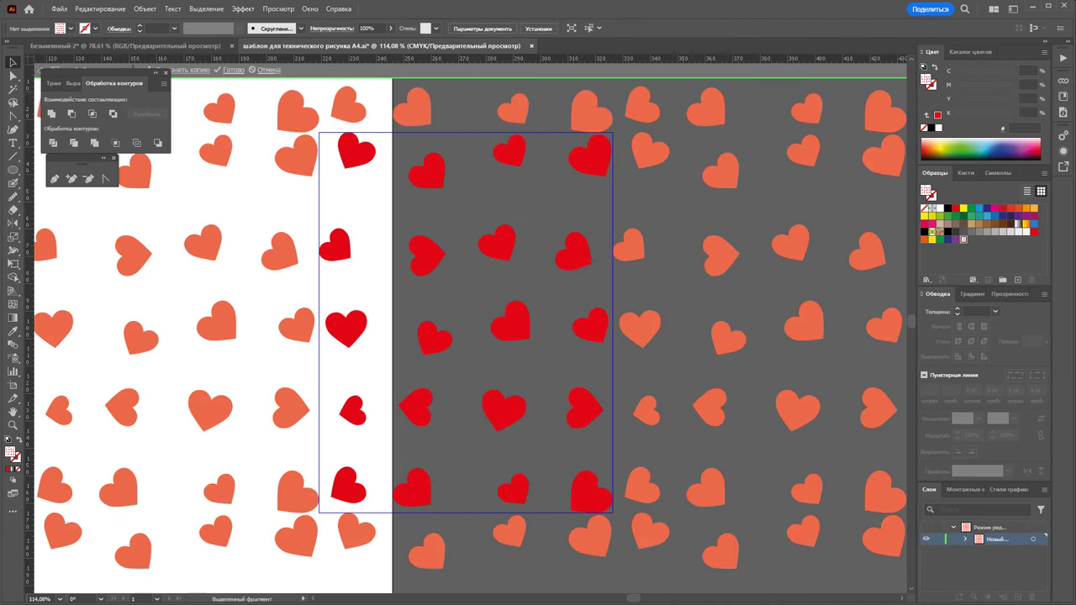
{"action": "left_click_drag", "start_coordinate": [281, 225], "coordinate": [124, 262]}
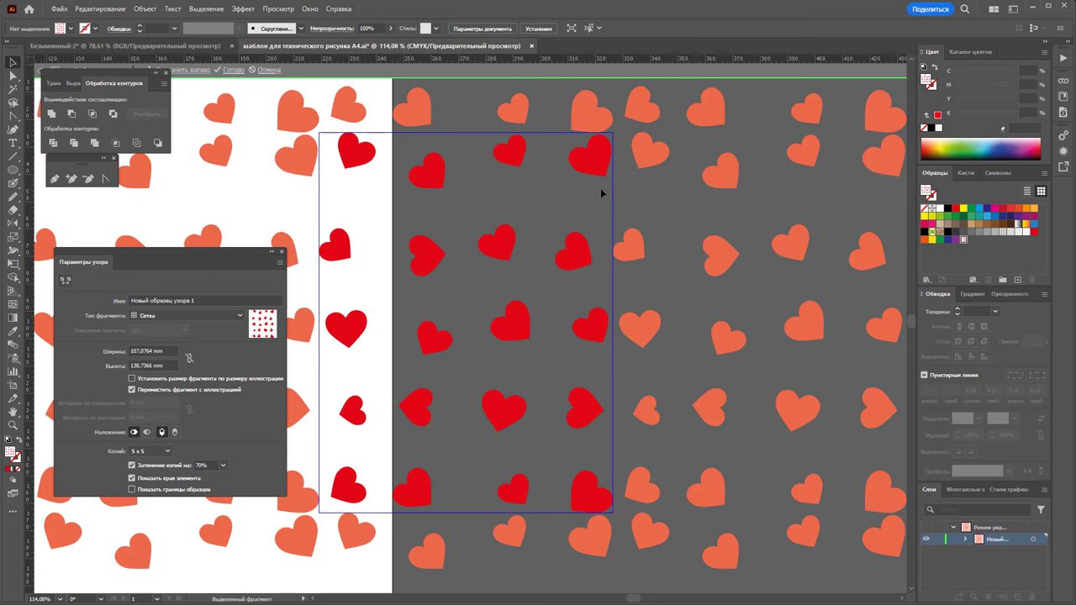
Reposition the top-right, bottom-right and middle hearts within the pattern tile
{"action": "left_click_drag", "start_coordinate": [594, 160], "coordinate": [580, 181]}
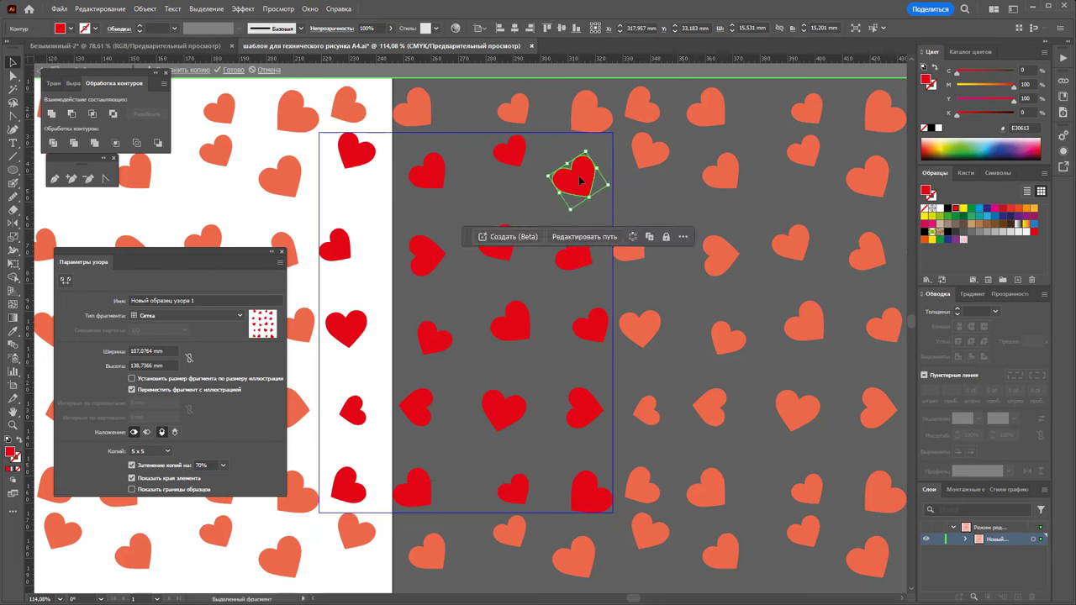
{"action": "mouse_move", "coordinate": [580, 495]}
{"action": "left_mouse_down"}
{"action": "mouse_move", "coordinate": [561, 479]}
{"action": "mouse_move", "coordinate": [477, 481]}
{"action": "left_mouse_up"}
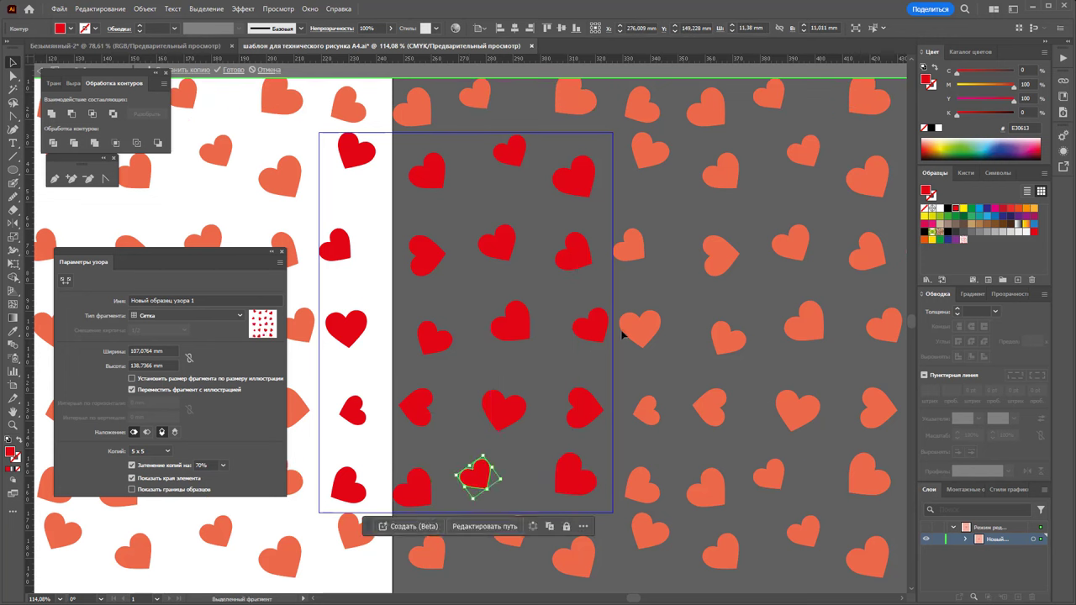
{"action": "mouse_move", "coordinate": [603, 325]}
{"action": "left_mouse_down"}
{"action": "mouse_move", "coordinate": [584, 336]}
{"action": "mouse_move", "coordinate": [591, 328]}
{"action": "mouse_move", "coordinate": [592, 370]}
{"action": "left_mouse_up"}
{"action": "left_click", "coordinate": [510, 322]}
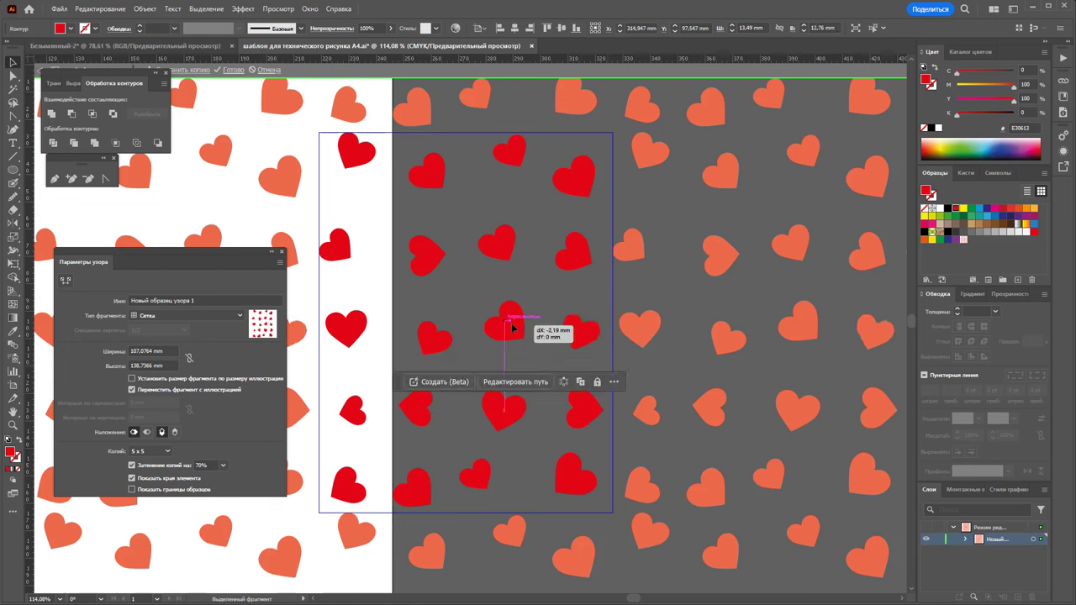
Rotate the left-edge heart about 52°, lower the top heart, and shrink the bottom left-edge heart
{"action": "left_click", "coordinate": [339, 253]}
{"action": "left_click_drag", "start_coordinate": [375, 237], "coordinate": [335, 241]}
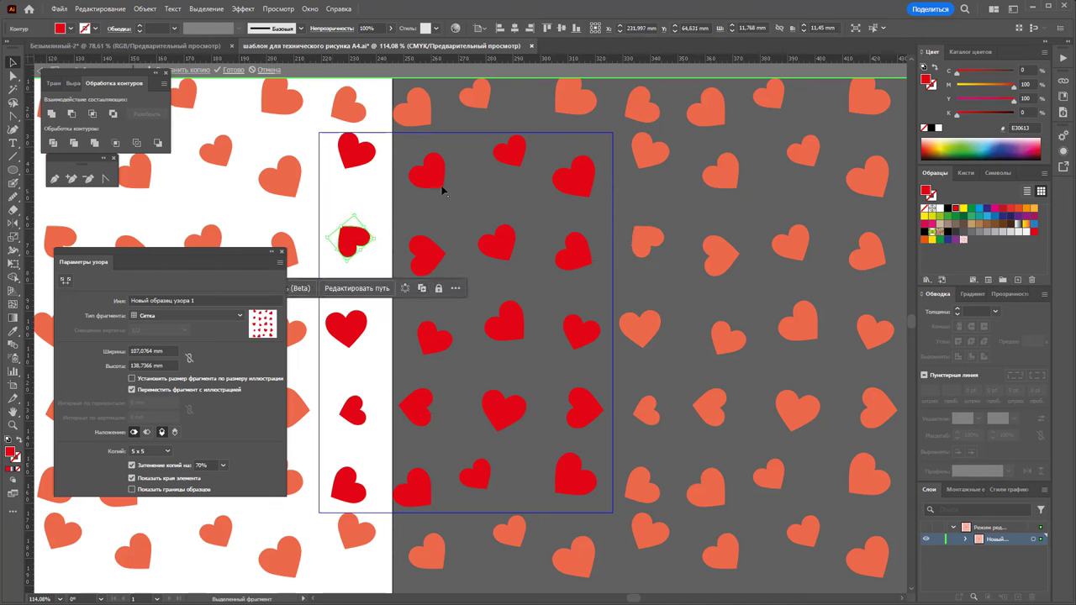
{"action": "left_click_drag", "start_coordinate": [352, 152], "coordinate": [353, 164]}
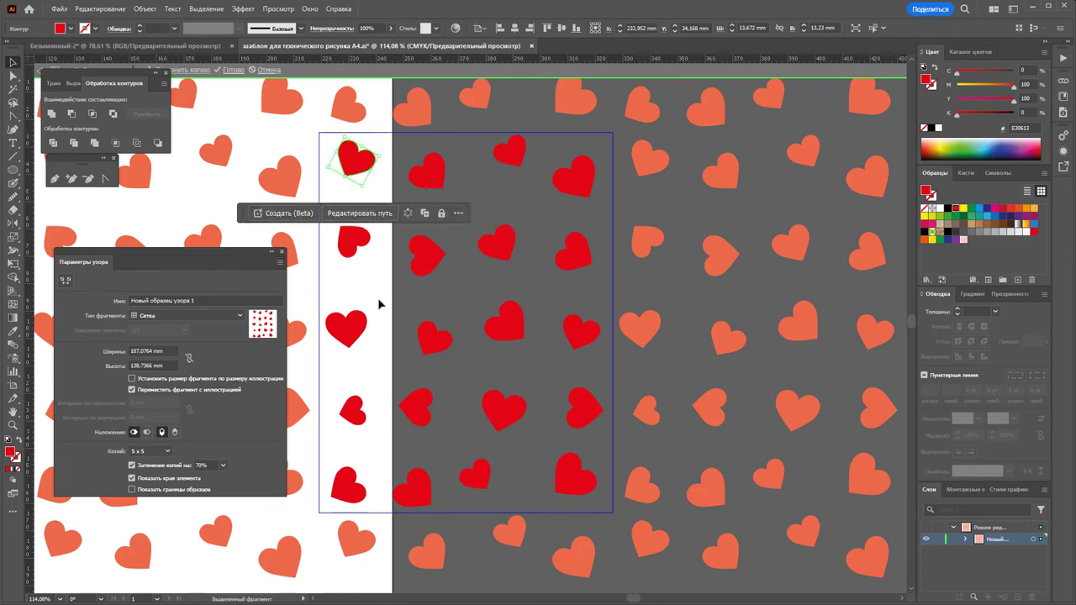
{"action": "left_click", "coordinate": [349, 503]}
{"action": "left_click_drag", "start_coordinate": [349, 504], "coordinate": [343, 504]}
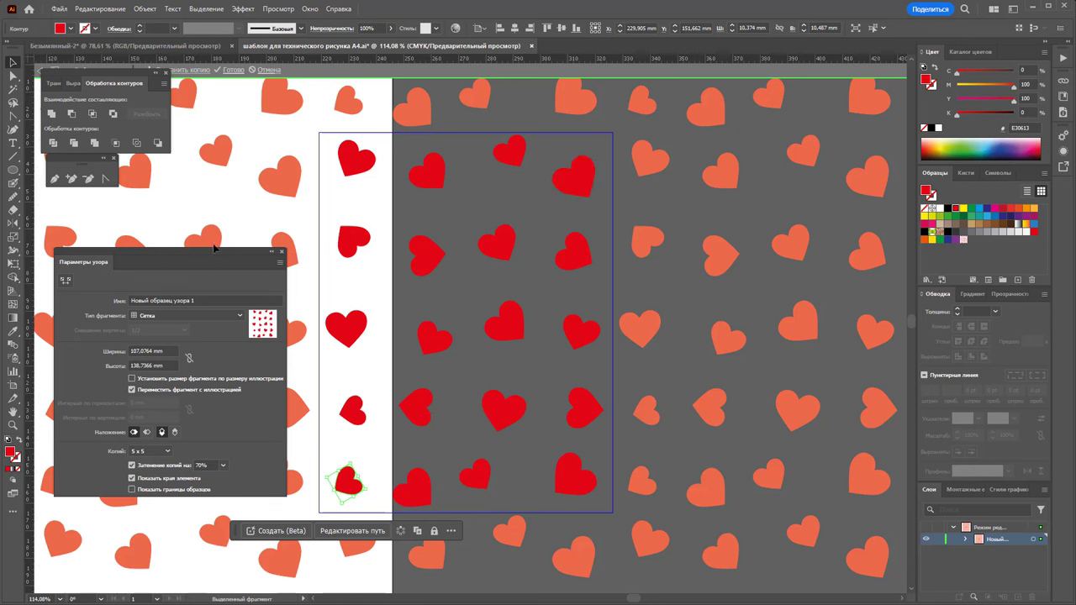
Move the small bottom heart down 2.859 mm and reposition the Pattern Options panel
{"action": "key", "text": "Return"}
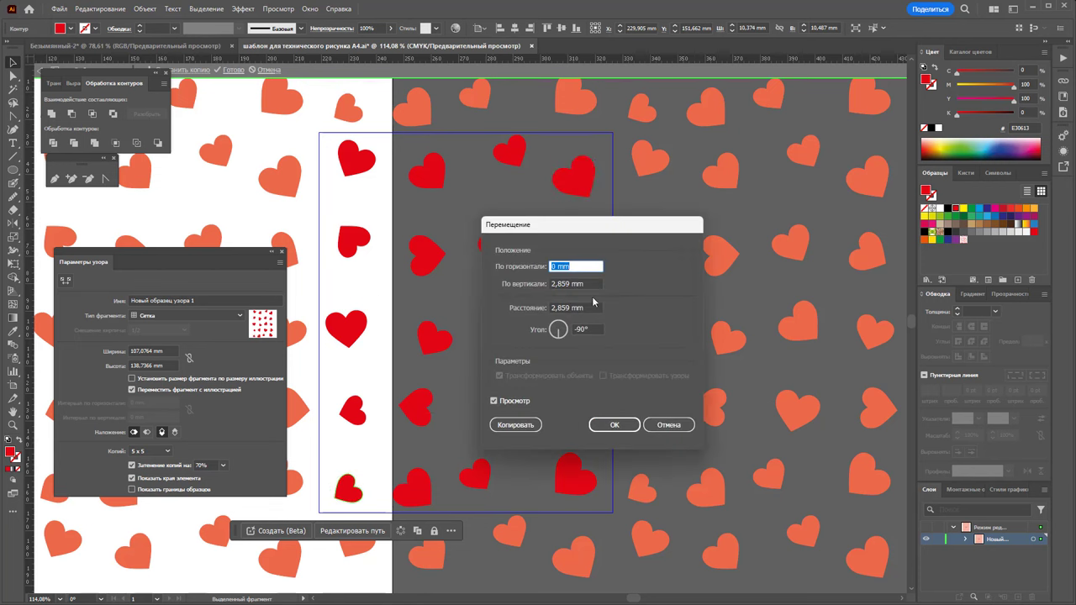
{"action": "left_click", "coordinate": [614, 424]}
{"action": "left_click_drag", "start_coordinate": [350, 494], "coordinate": [349, 493]}
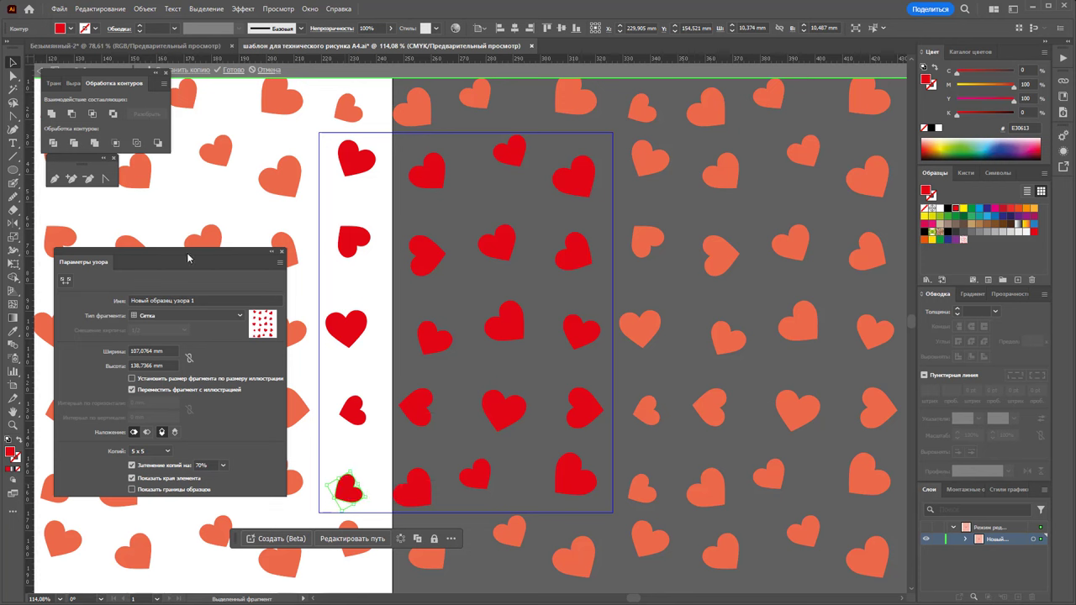
{"action": "left_click_drag", "start_coordinate": [178, 258], "coordinate": [315, 137]}
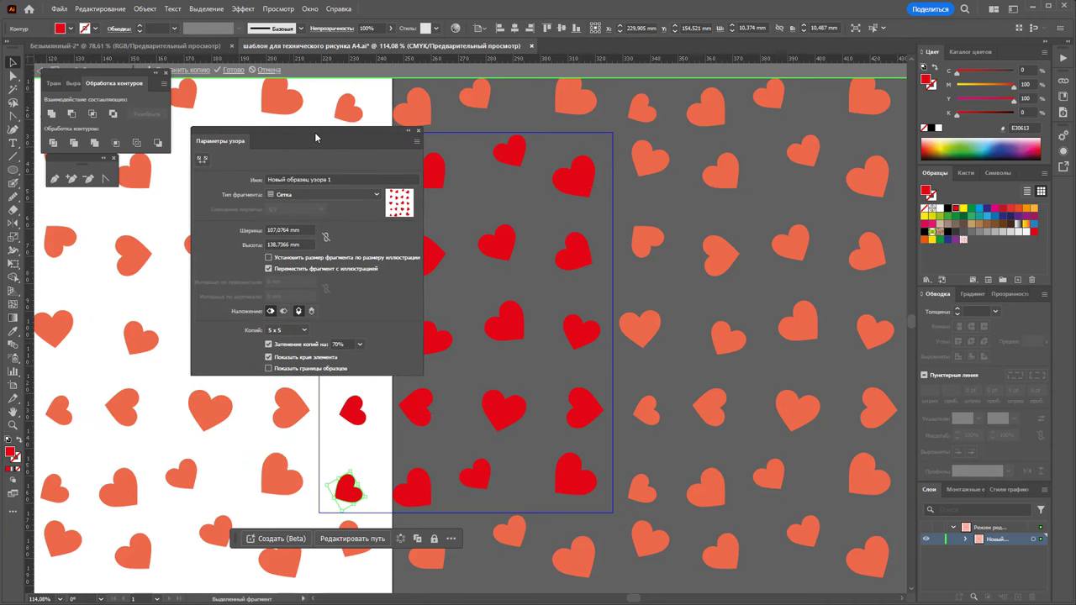
{"action": "left_click_drag", "start_coordinate": [323, 137], "coordinate": [310, 134]}
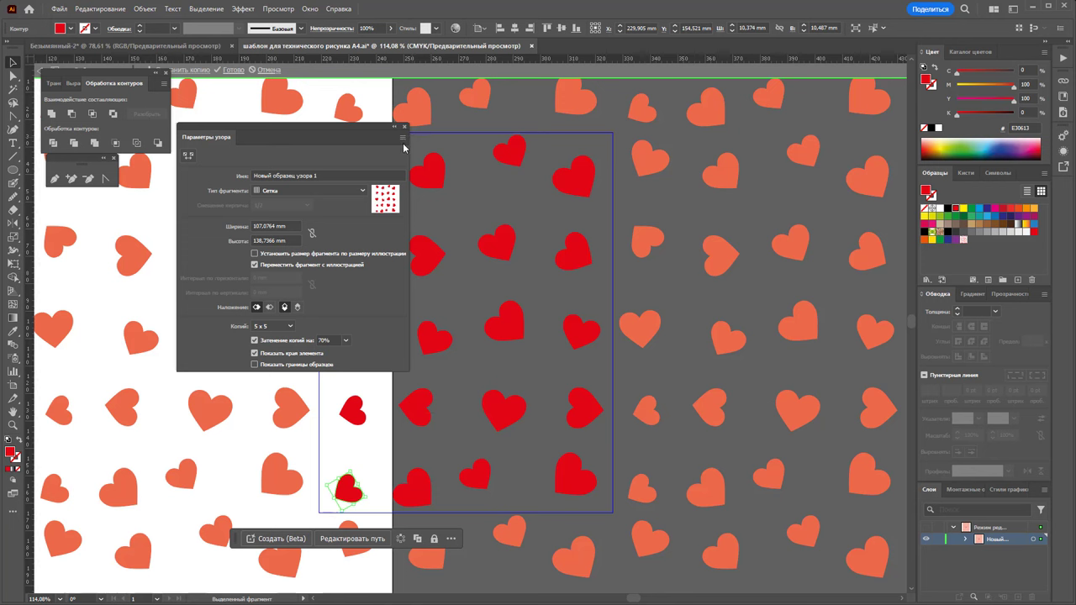
Close Pattern Options, cancel the heart move, and finish pattern editing to return to the dress
{"action": "left_click", "coordinate": [402, 129]}
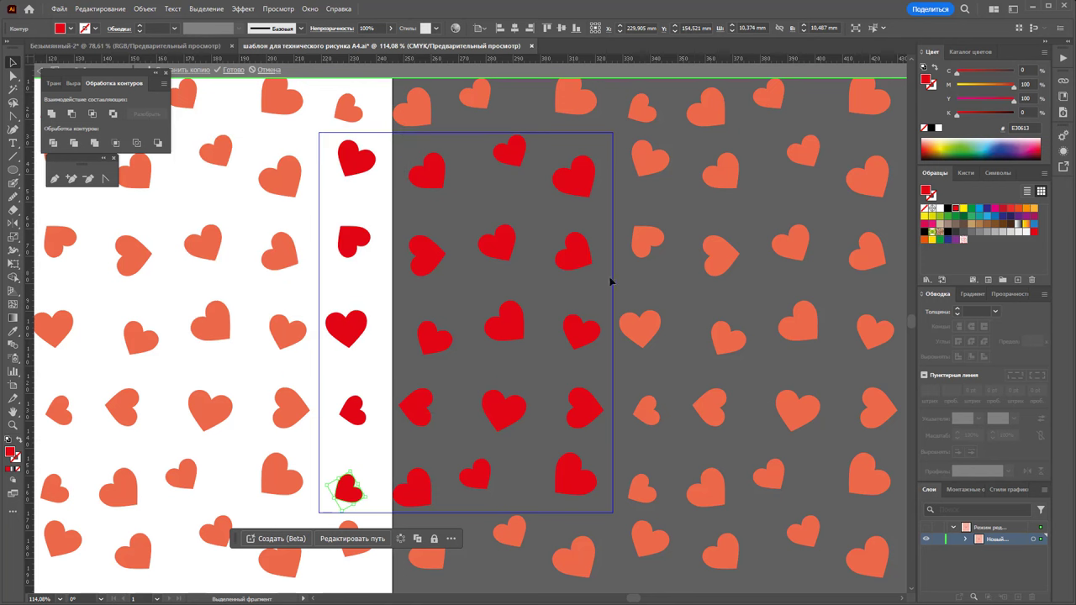
{"action": "key", "text": "Return"}
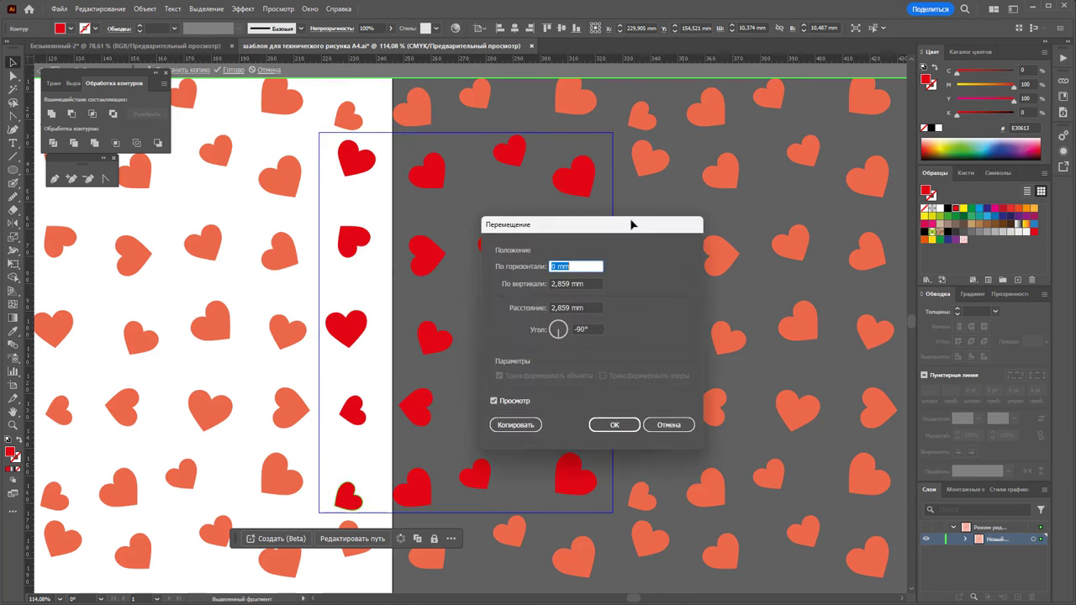
{"action": "left_click", "coordinate": [668, 424]}
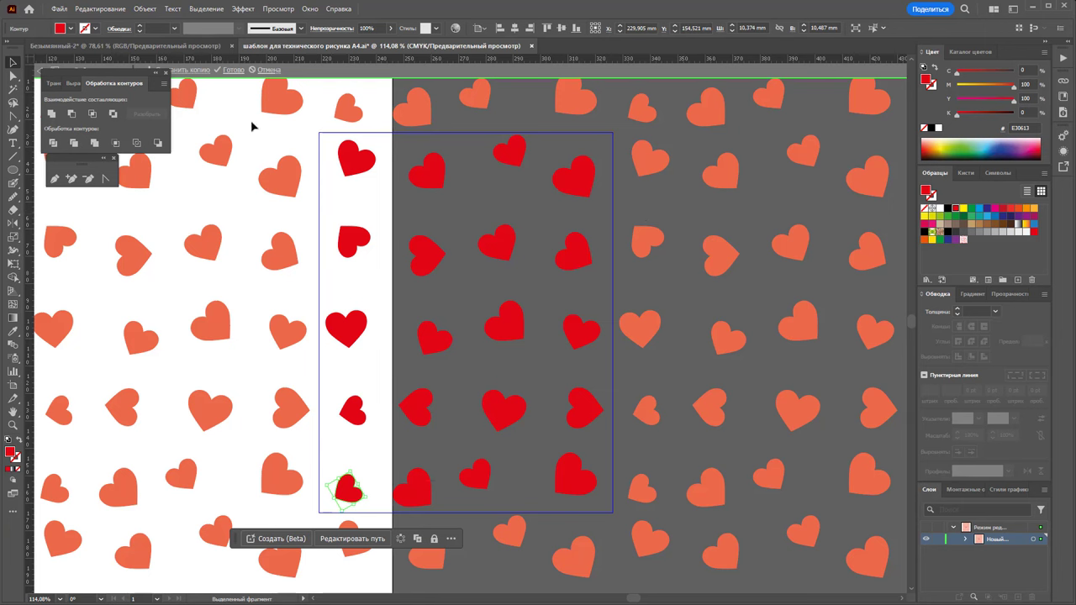
{"action": "left_click", "coordinate": [230, 69]}
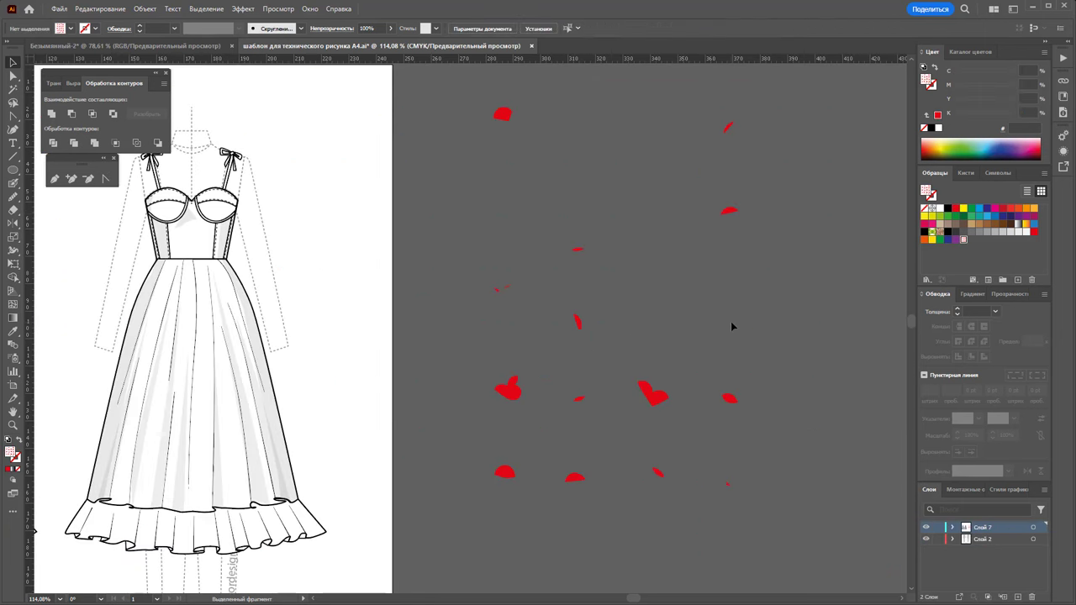
Delete the old heart pattern objects from the canvas
{"action": "left_click_drag", "start_coordinate": [414, 484], "coordinate": [792, 312]}
{"action": "left_click", "coordinate": [833, 103]}
{"action": "key", "text": "ctrl+a"}
{"action": "key", "text": "Delete"}
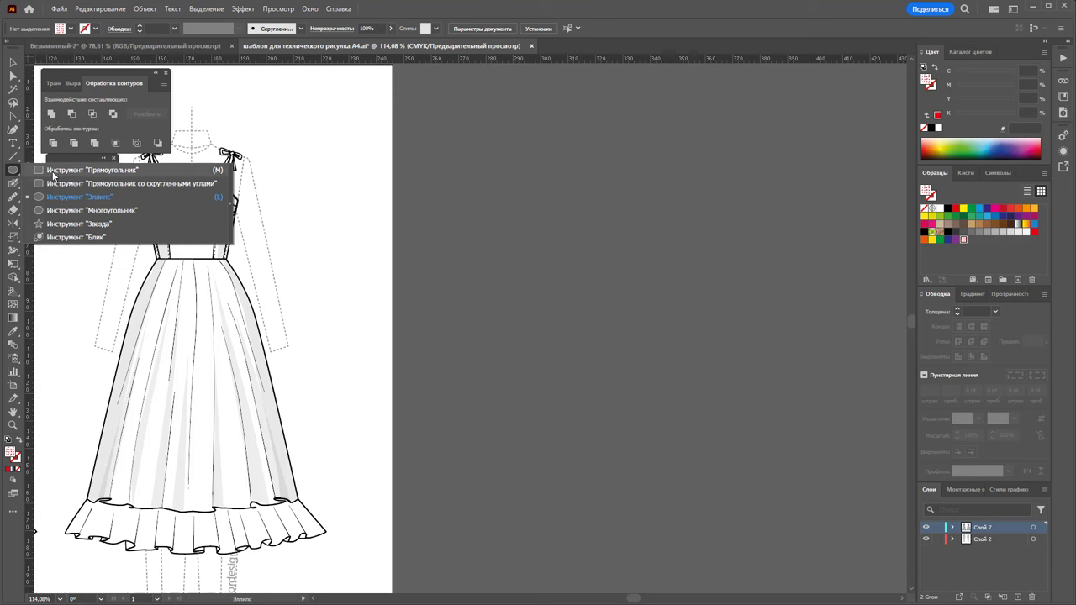
Draw a new rectangle to the right of the dress for the heart tile
{"action": "left_click_drag", "start_coordinate": [14, 176], "coordinate": [51, 173]}
{"action": "mouse_move", "coordinate": [426, 88]}
{"action": "left_mouse_down"}
{"action": "mouse_move", "coordinate": [492, 179]}
{"action": "mouse_move", "coordinate": [698, 395]}
{"action": "left_mouse_up"}
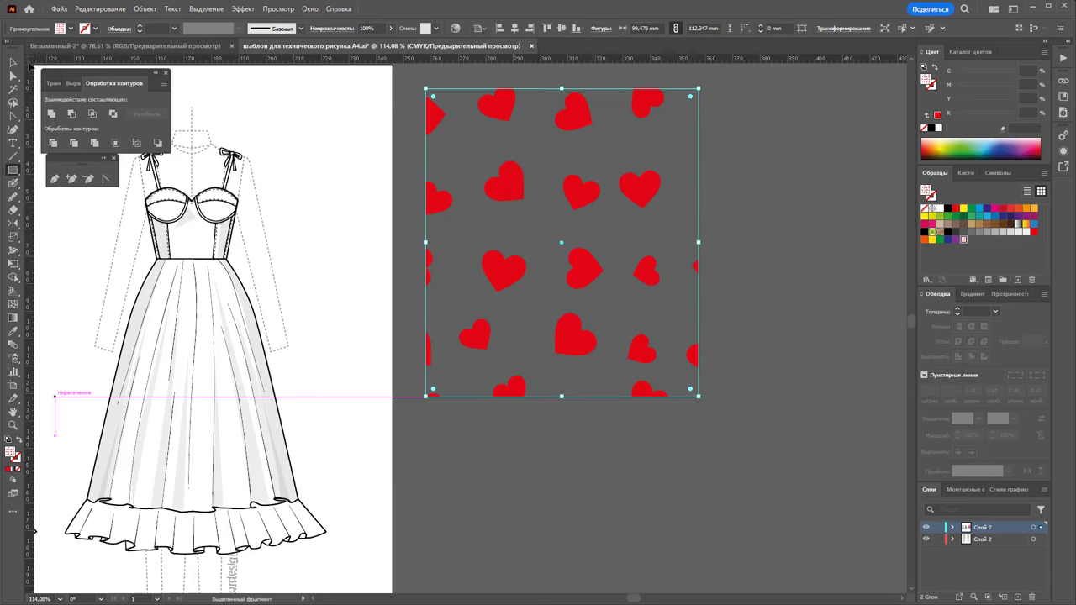
{"action": "key", "text": "v"}
{"action": "left_click", "coordinate": [789, 207]}
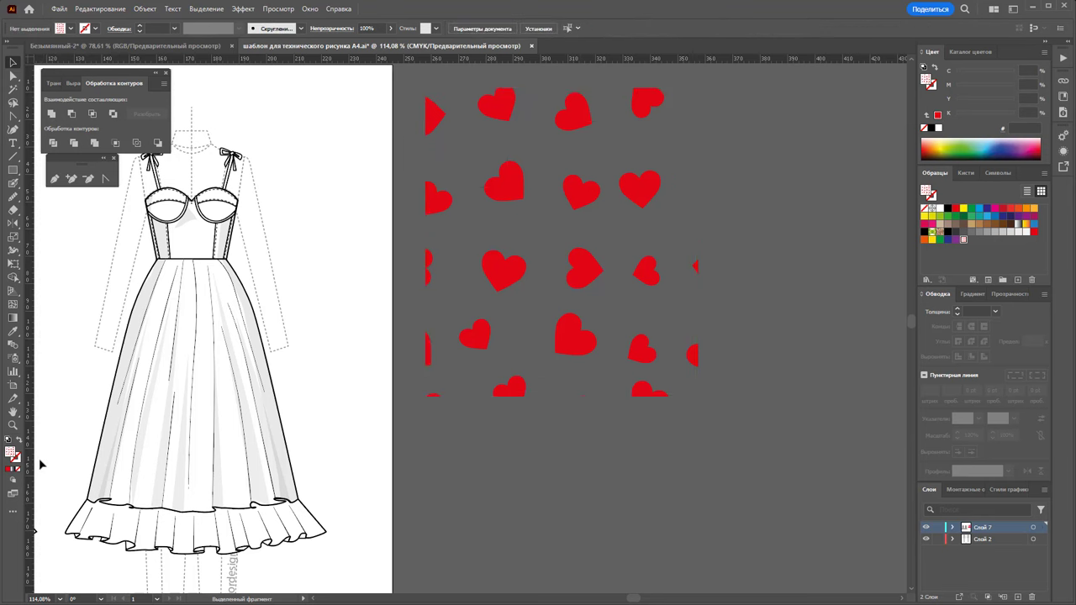
Move the group of red hearts inside the rectangle and ungroup them
{"action": "left_click", "coordinate": [495, 492]}
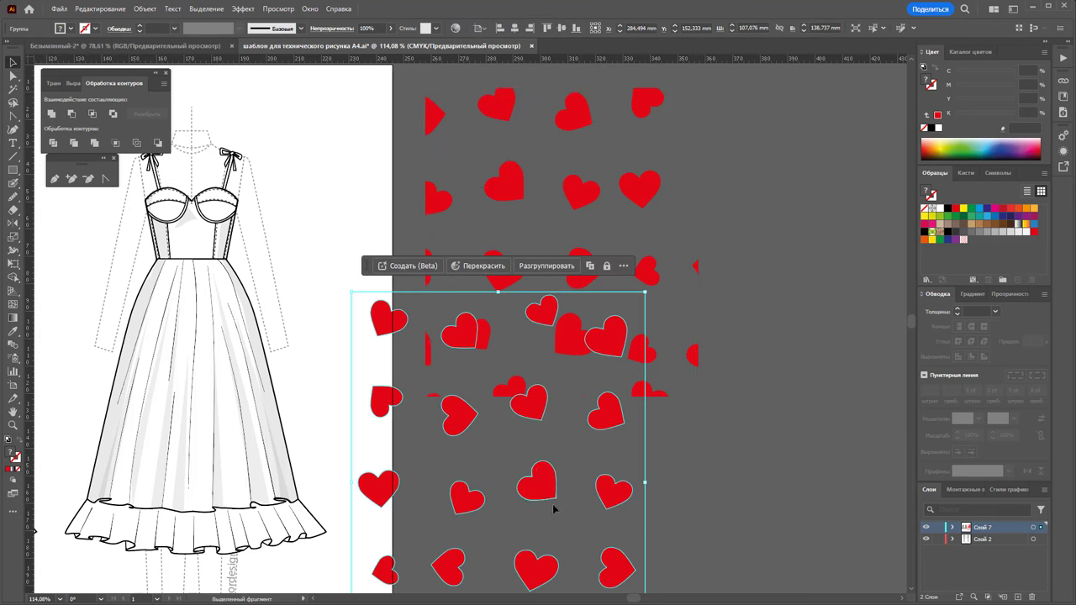
{"action": "mouse_move", "coordinate": [552, 508]}
{"action": "left_mouse_down"}
{"action": "mouse_move", "coordinate": [828, 384]}
{"action": "mouse_move", "coordinate": [914, 293]}
{"action": "left_mouse_up"}
{"action": "key", "text": "ctrl+z"}
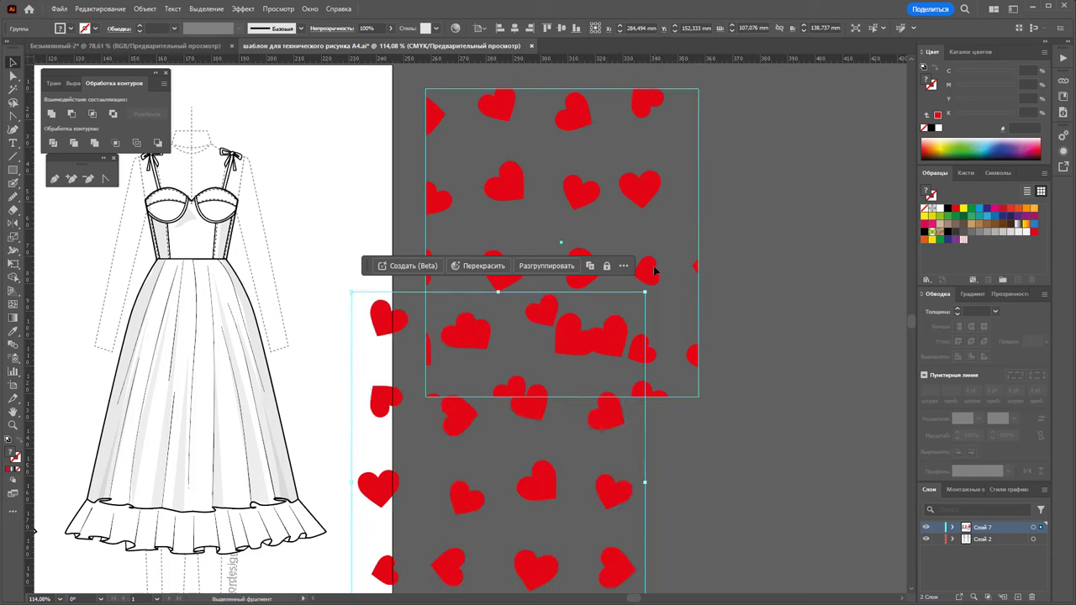
{"action": "left_click", "coordinate": [593, 395]}
{"action": "left_click_drag", "start_coordinate": [592, 395], "coordinate": [673, 228]}
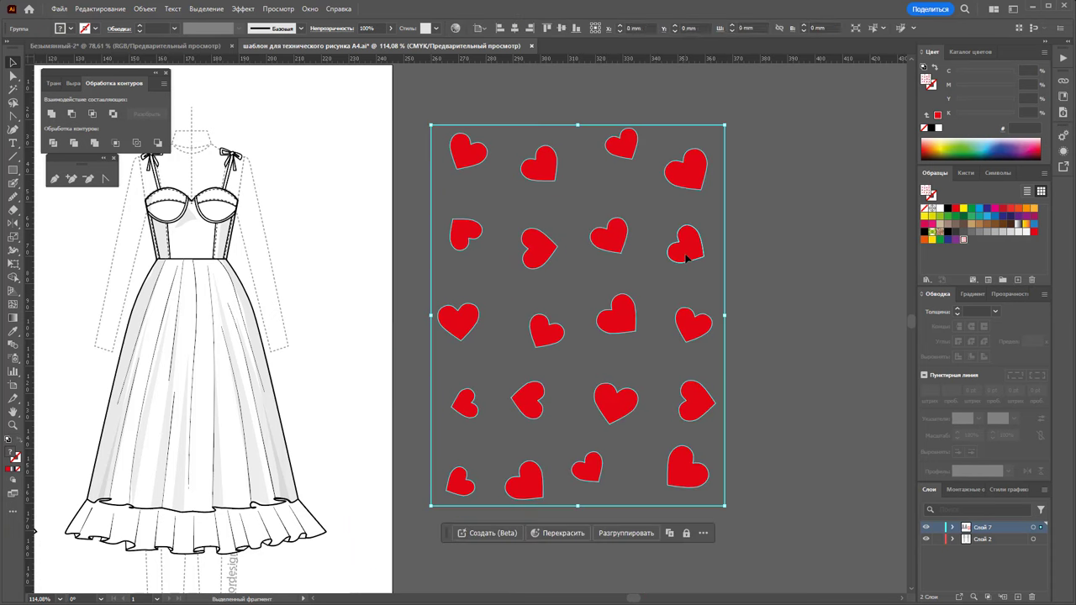
{"action": "right_click", "coordinate": [685, 255]}
{"action": "left_click", "coordinate": [733, 405]}
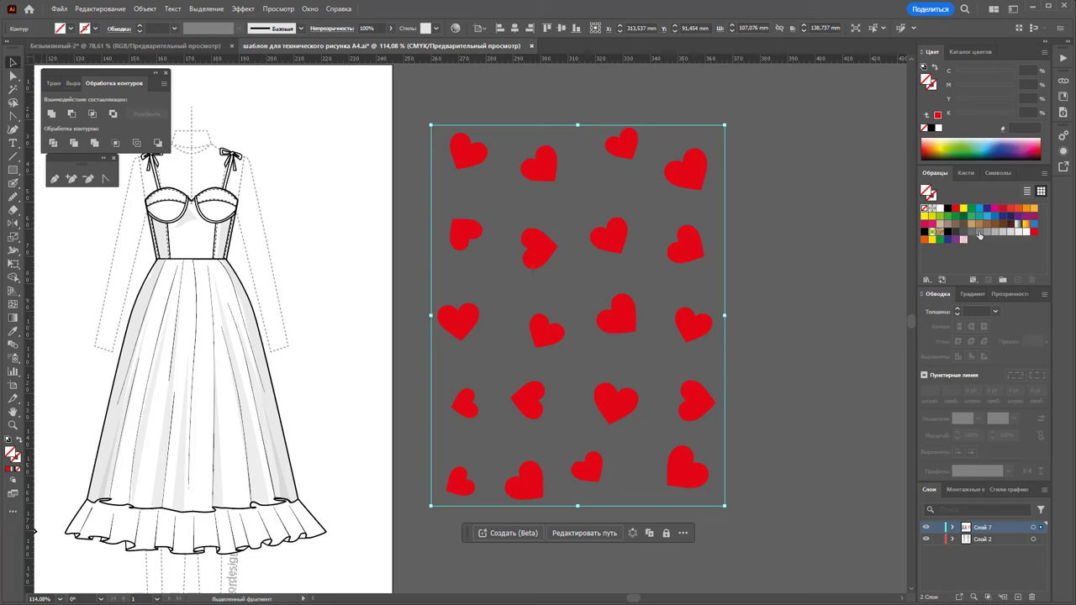
{"action": "key", "text": "i"}
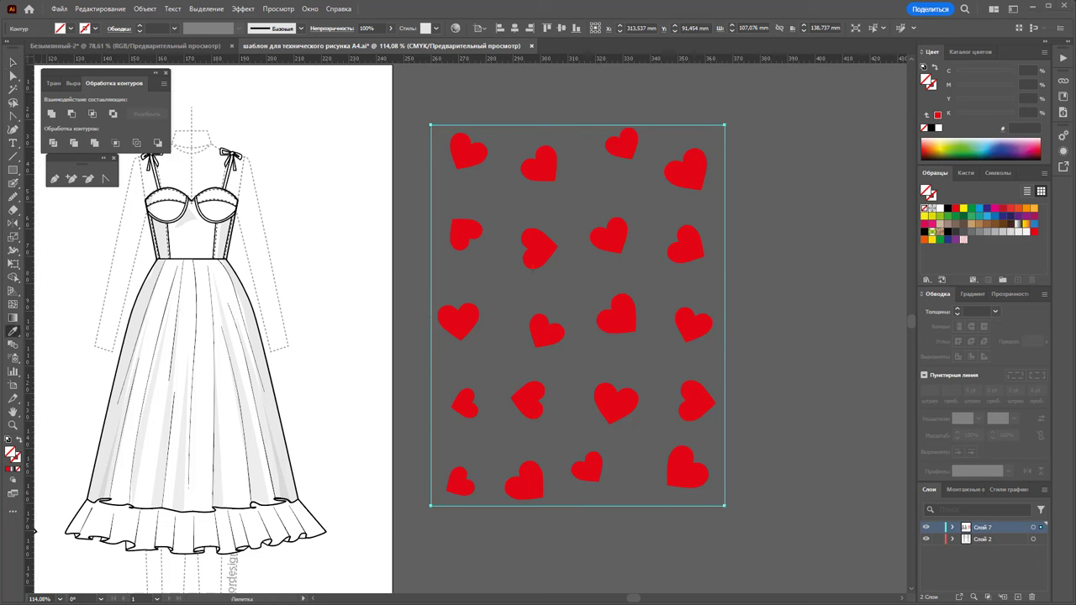
Fill the tile's backing rectangle pale pink E5C6C9 at 40% opacity
{"action": "double_click", "coordinate": [10, 452]}
{"action": "left_click", "coordinate": [837, 87]}
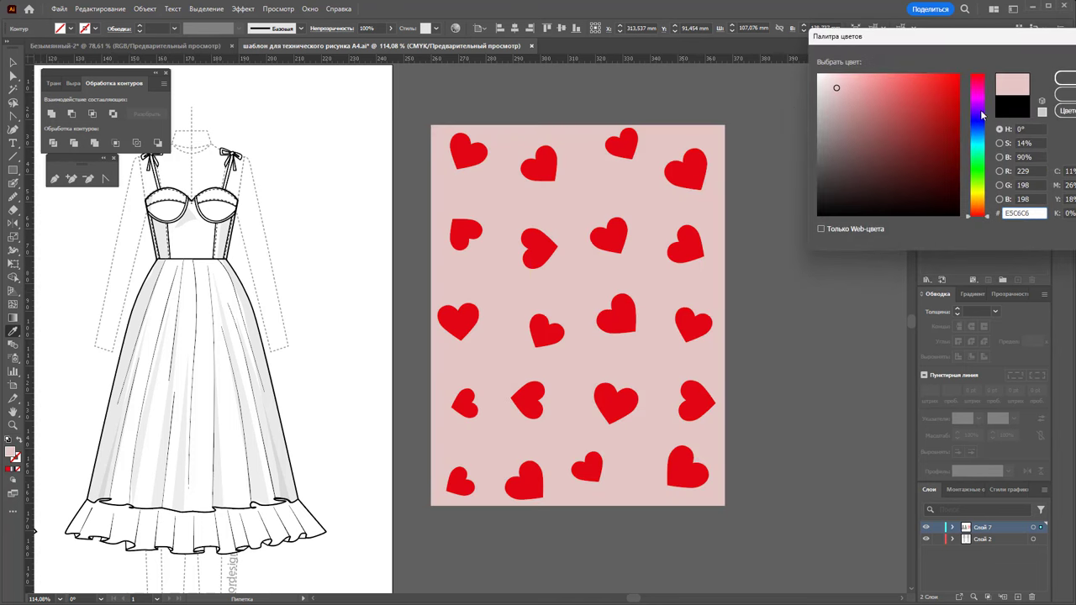
{"action": "left_click", "coordinate": [982, 102]}
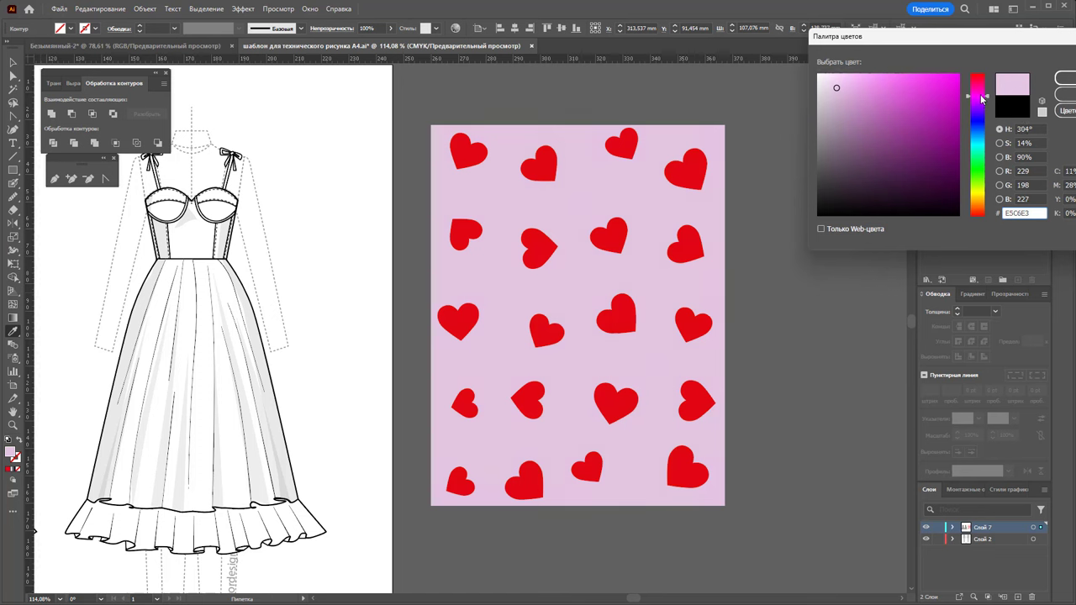
{"action": "left_click_drag", "start_coordinate": [982, 94], "coordinate": [982, 91]}
{"action": "left_click_drag", "start_coordinate": [986, 87], "coordinate": [989, 75]}
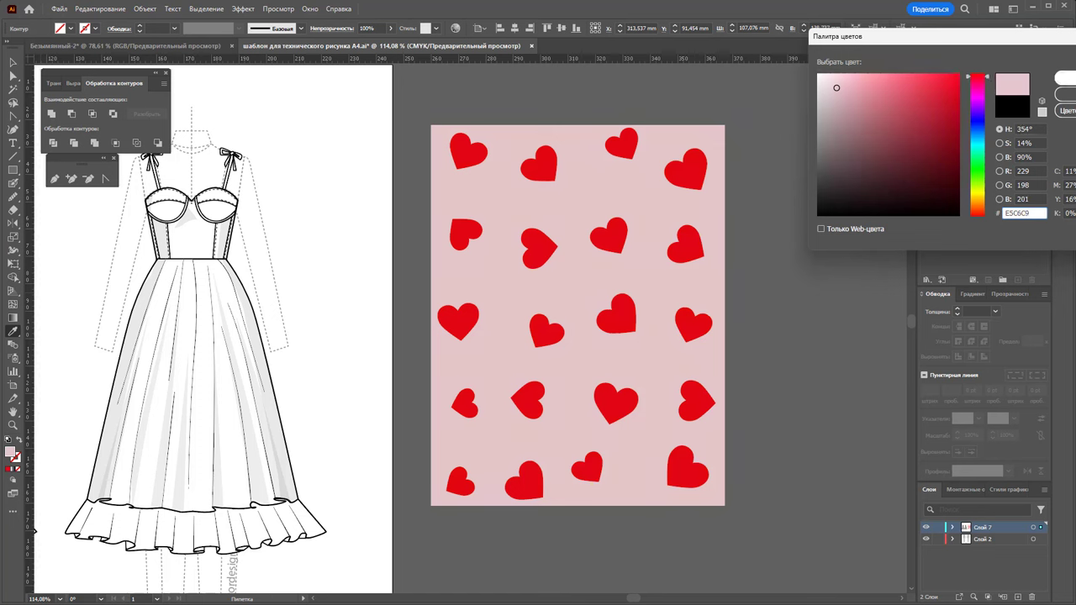
{"action": "left_click", "coordinate": [1064, 77]}
{"action": "key", "text": "v"}
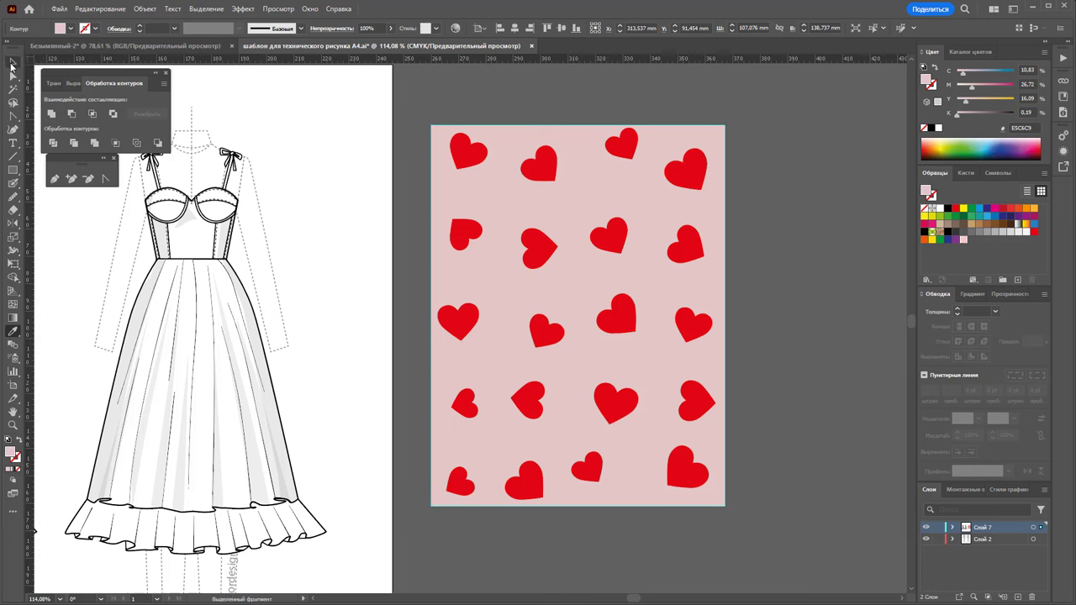
{"action": "left_click", "coordinate": [390, 28]}
{"action": "left_click_drag", "start_coordinate": [383, 41], "coordinate": [366, 43]}
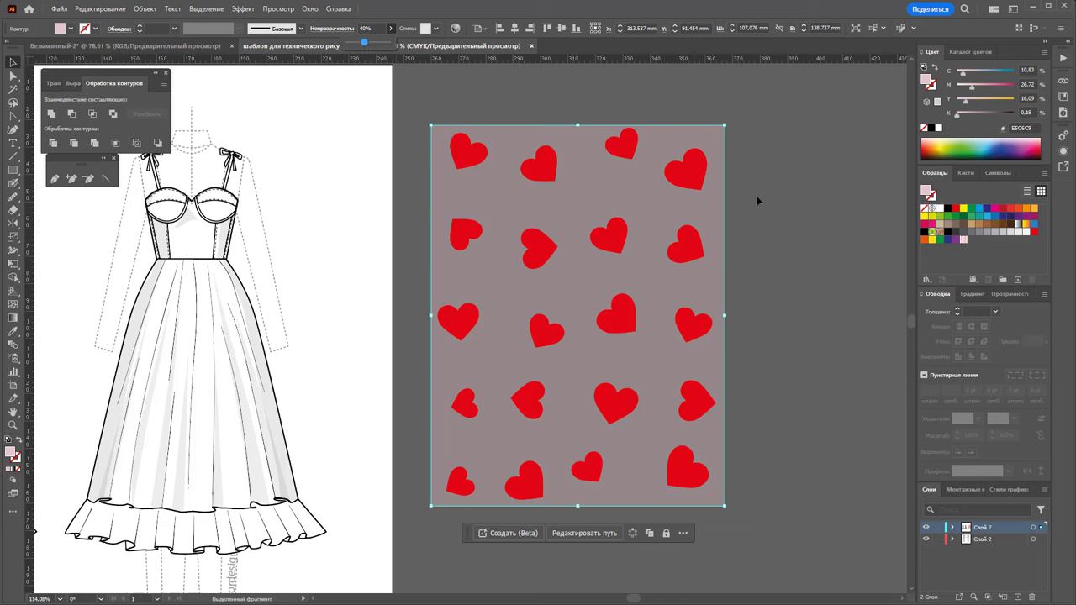
Drag the heart tile artwork into the Swatches panel as a new pattern swatch
{"action": "left_click", "coordinate": [765, 119]}
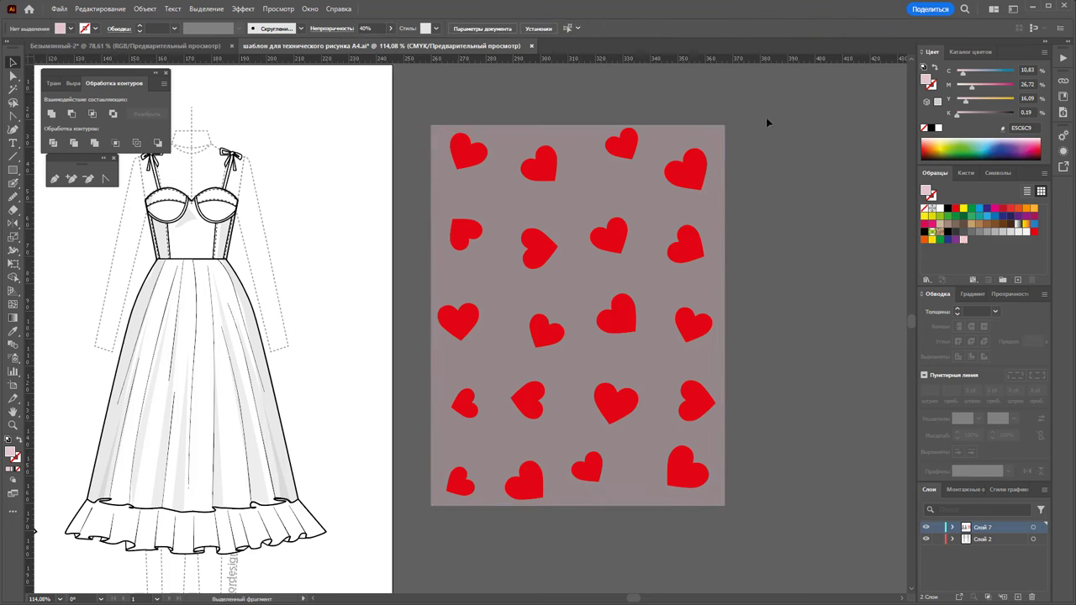
{"action": "left_click", "coordinate": [530, 483]}
{"action": "left_click_drag", "start_coordinate": [529, 483], "coordinate": [986, 259]}
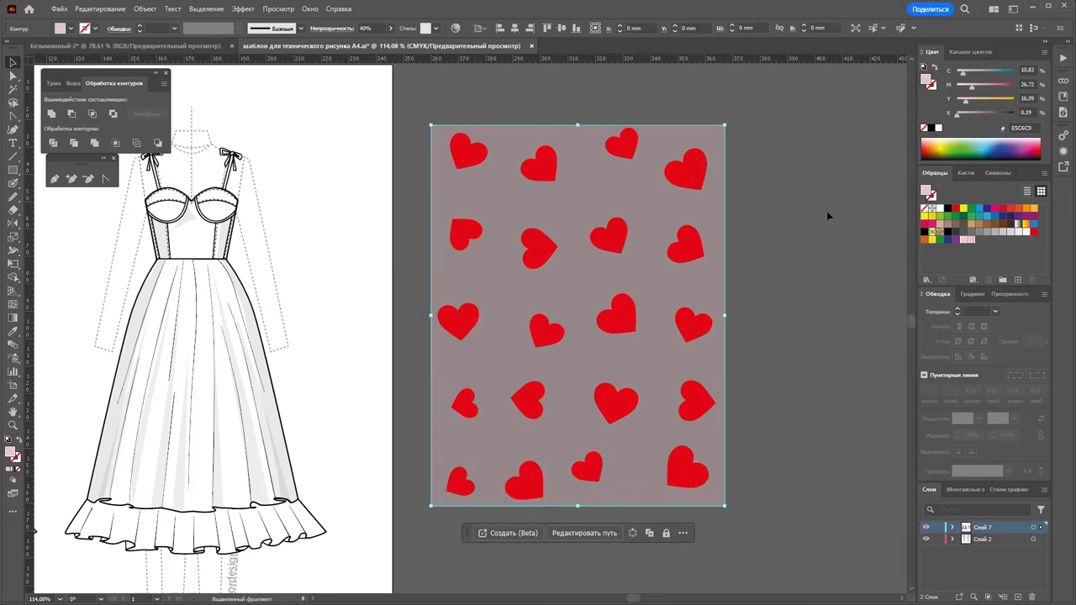
{"action": "left_click", "coordinate": [769, 378]}
{"action": "left_click", "coordinate": [463, 171]}
Delete the heart tile from the canvas and select the dress drawing
{"action": "key", "text": "Delete"}
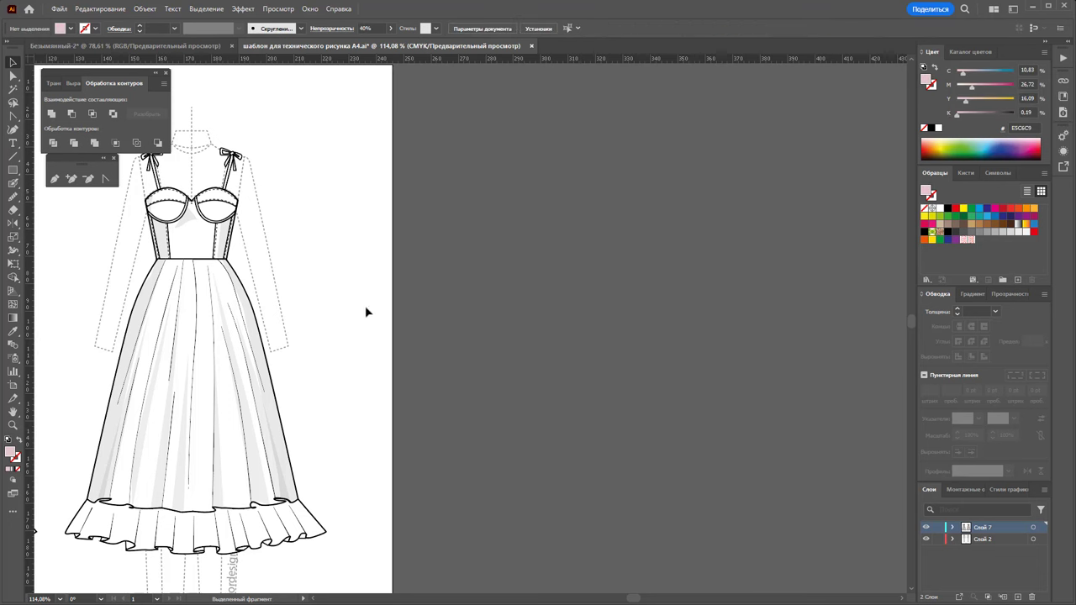
{"action": "left_click", "coordinate": [224, 284]}
{"action": "left_click_drag", "start_coordinate": [636, 598], "coordinate": [622, 598]}
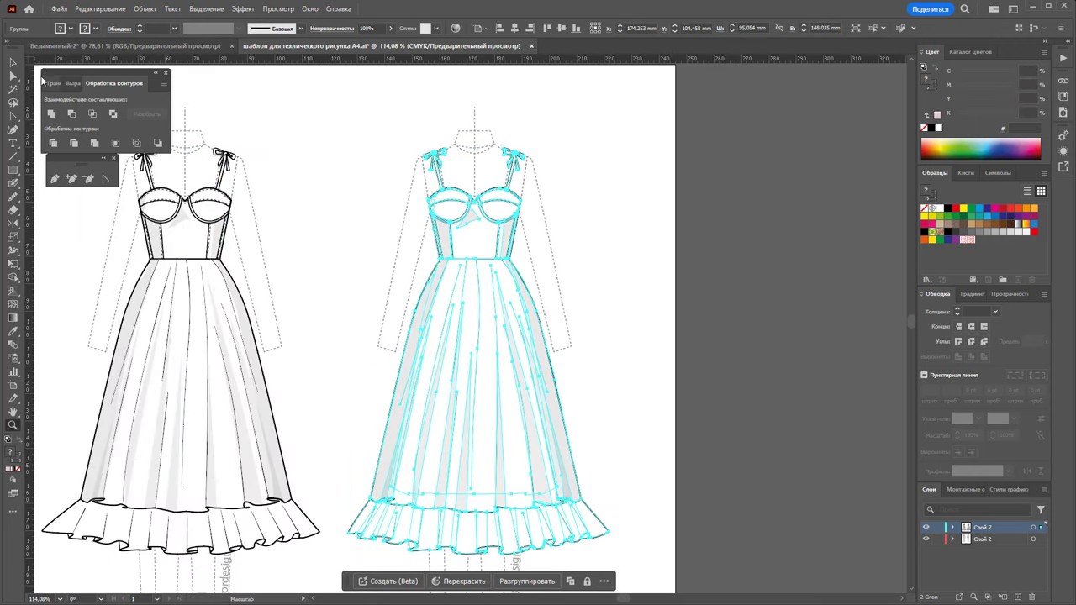
{"action": "key", "text": "v"}
Isolate the dress group and fill the skirt shape with the new heart pattern swatch
{"action": "double_click", "coordinate": [499, 281]}
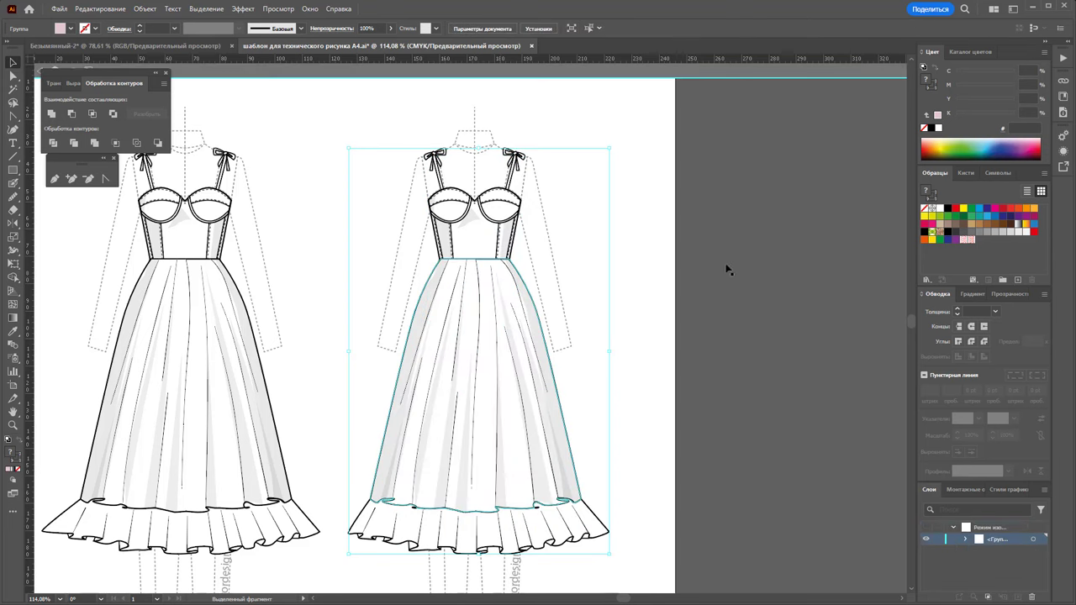
{"action": "left_click", "coordinate": [507, 284]}
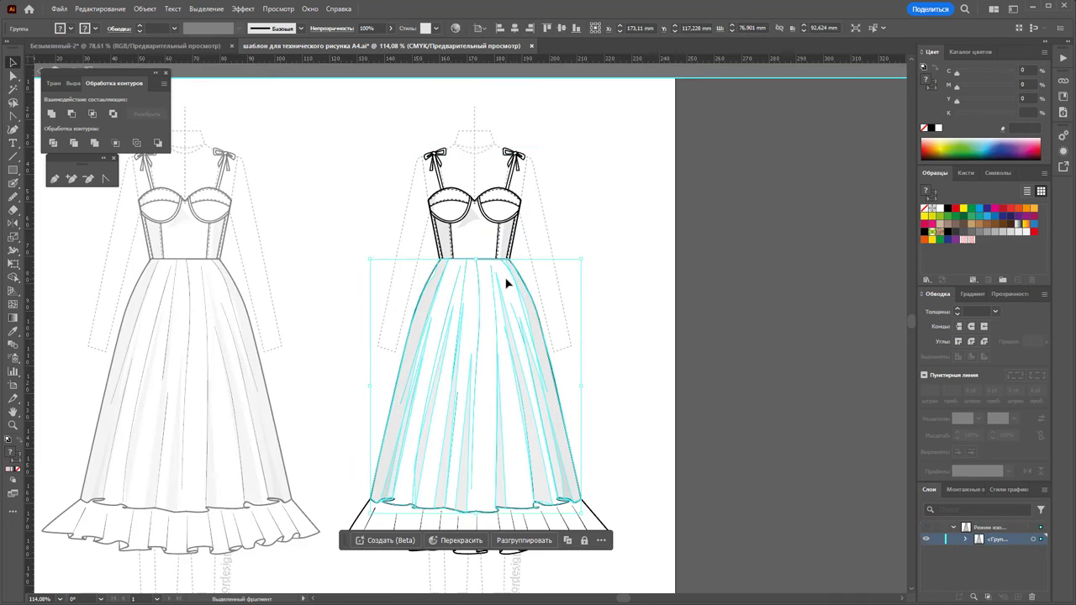
{"action": "key", "text": "ctrl+shift+a"}
{"action": "left_click", "coordinate": [515, 416]}
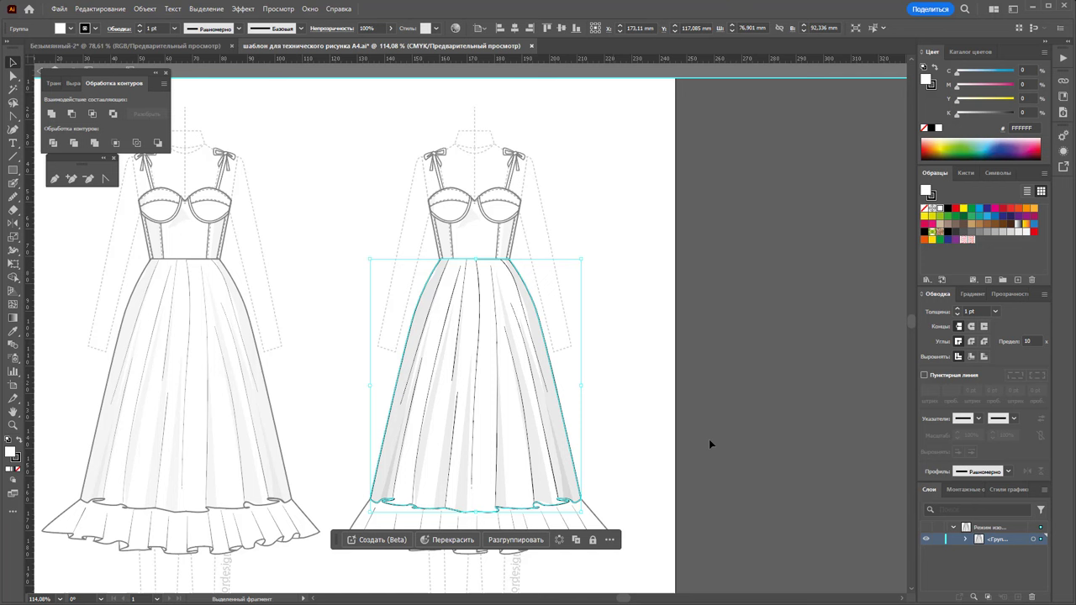
{"action": "left_click", "coordinate": [970, 241]}
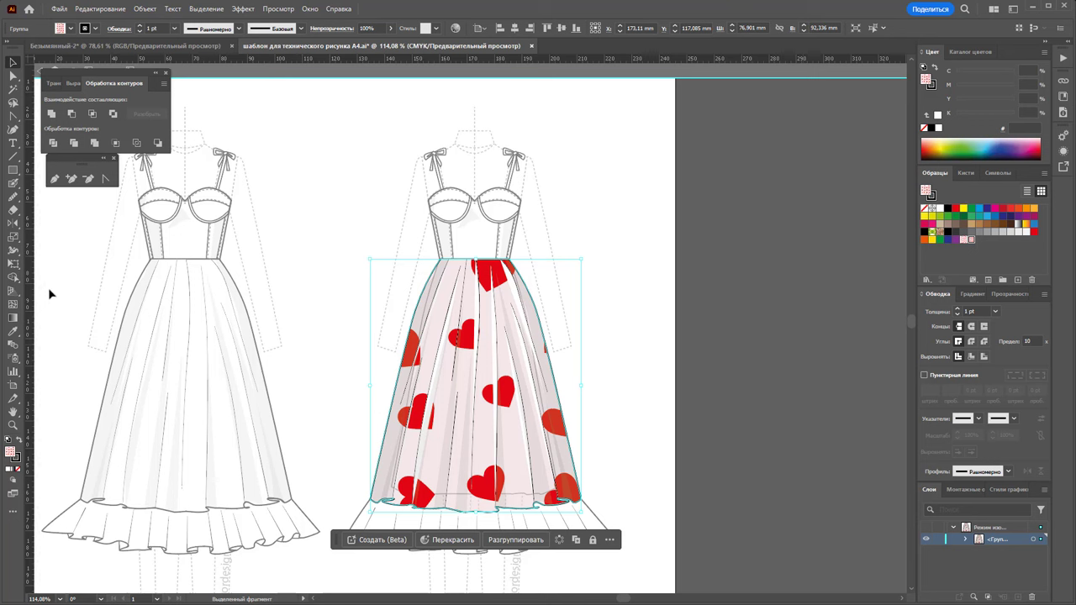
Apply the pink heart pattern to the skirt group and leave its isolated group
{"action": "left_click", "coordinate": [492, 241]}
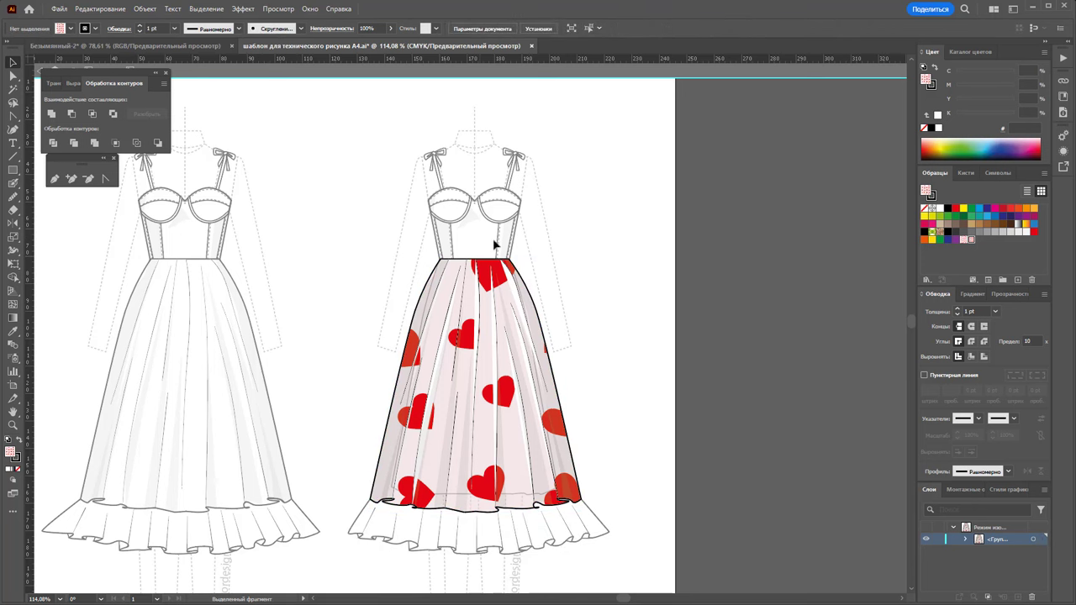
{"action": "left_click", "coordinate": [500, 351]}
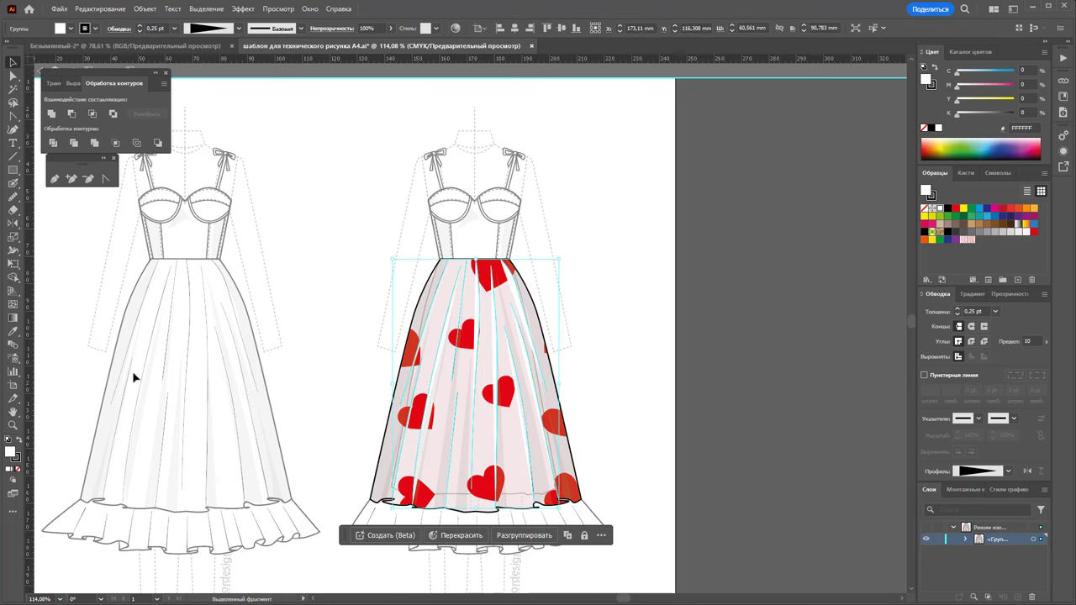
{"action": "left_click", "coordinate": [683, 386]}
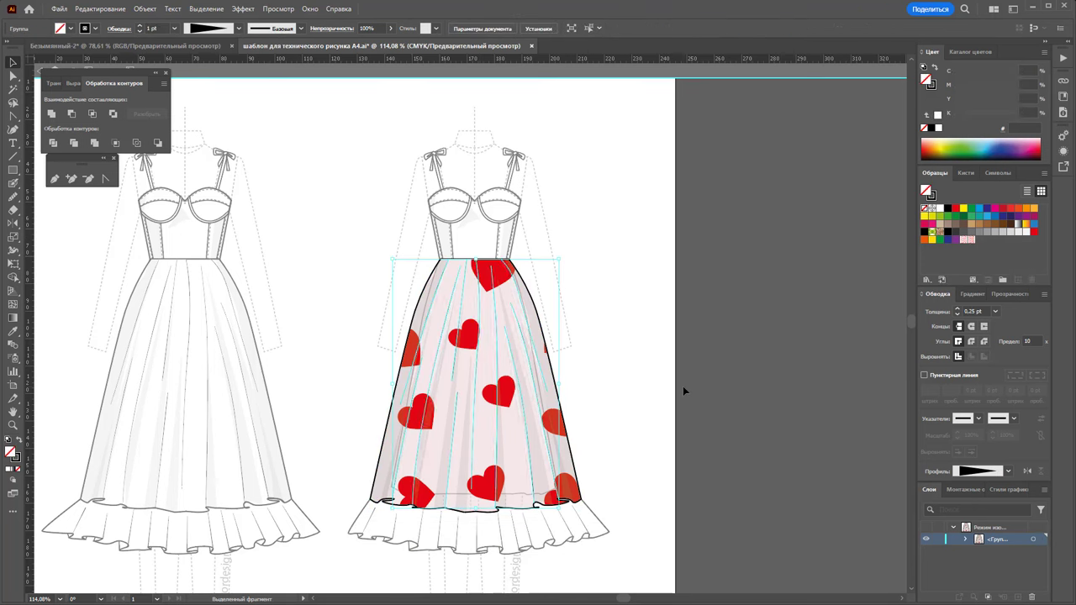
{"action": "left_click", "coordinate": [538, 464]}
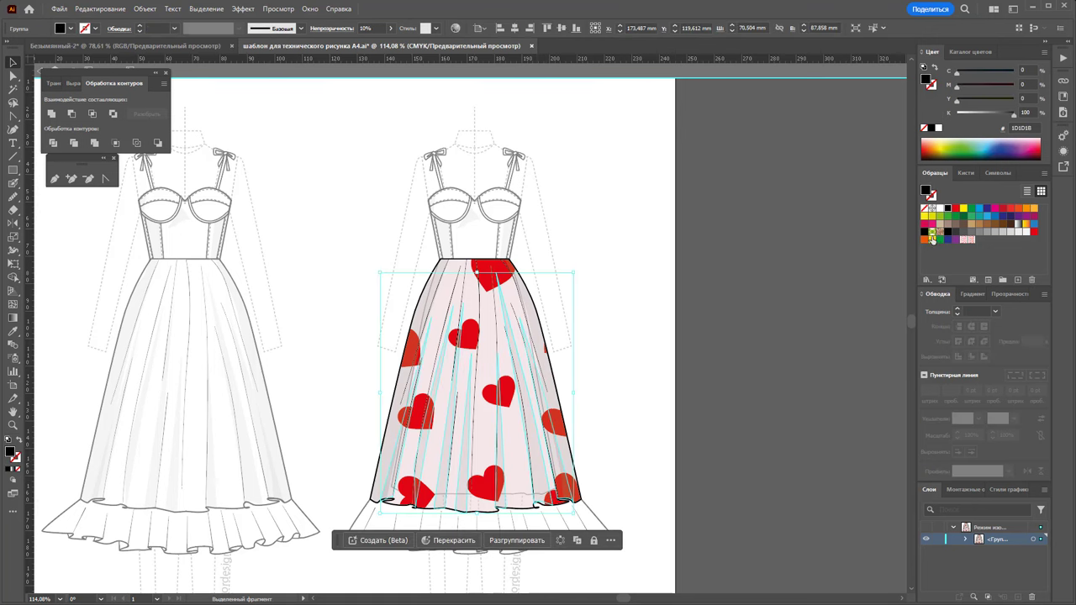
{"action": "left_click", "coordinate": [969, 241]}
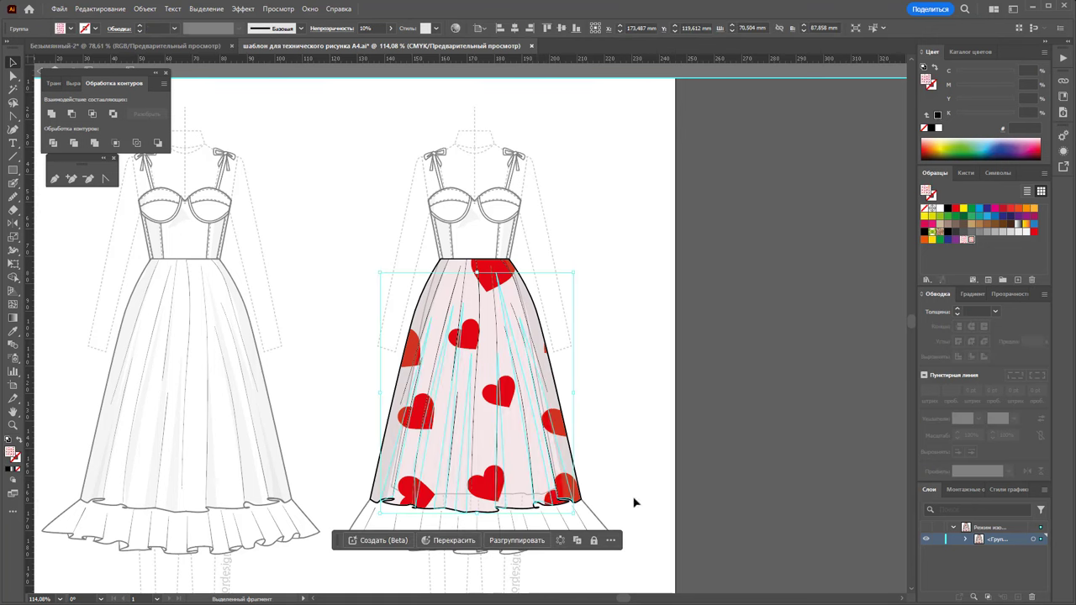
{"action": "left_click", "coordinate": [681, 481]}
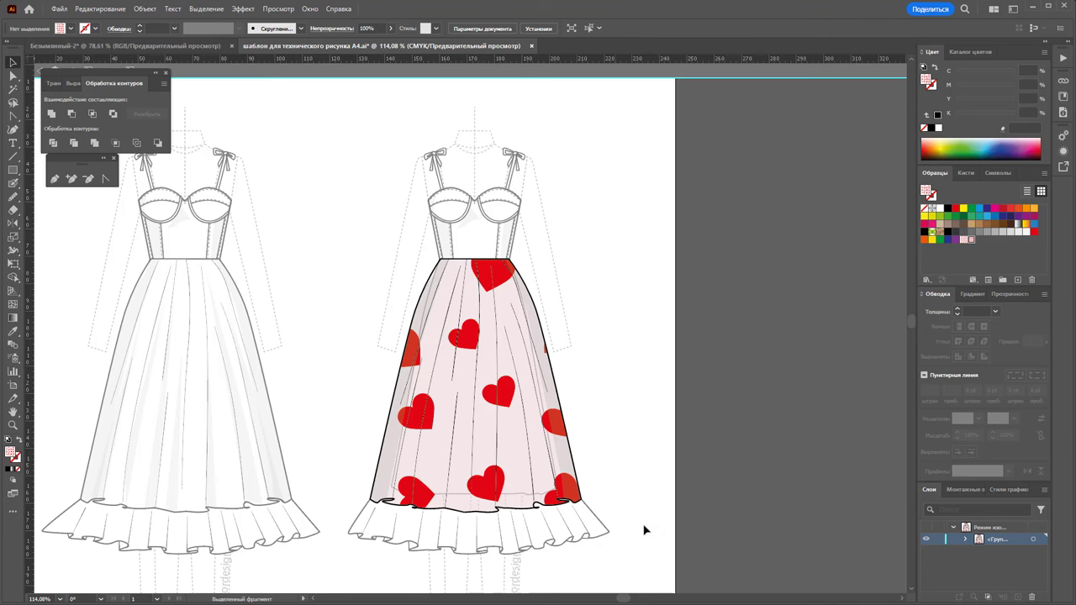
{"action": "double_click", "coordinate": [644, 523]}
Re-enter the right dress group and fill the ruffled hem with the heart pattern
{"action": "left_click", "coordinate": [574, 531]}
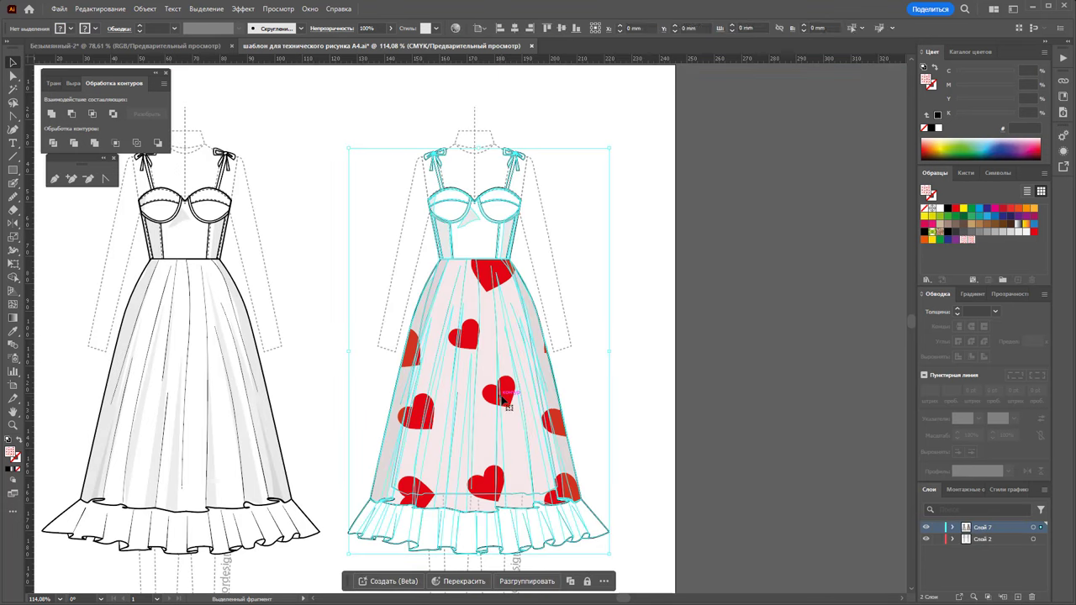
{"action": "left_click", "coordinate": [620, 552]}
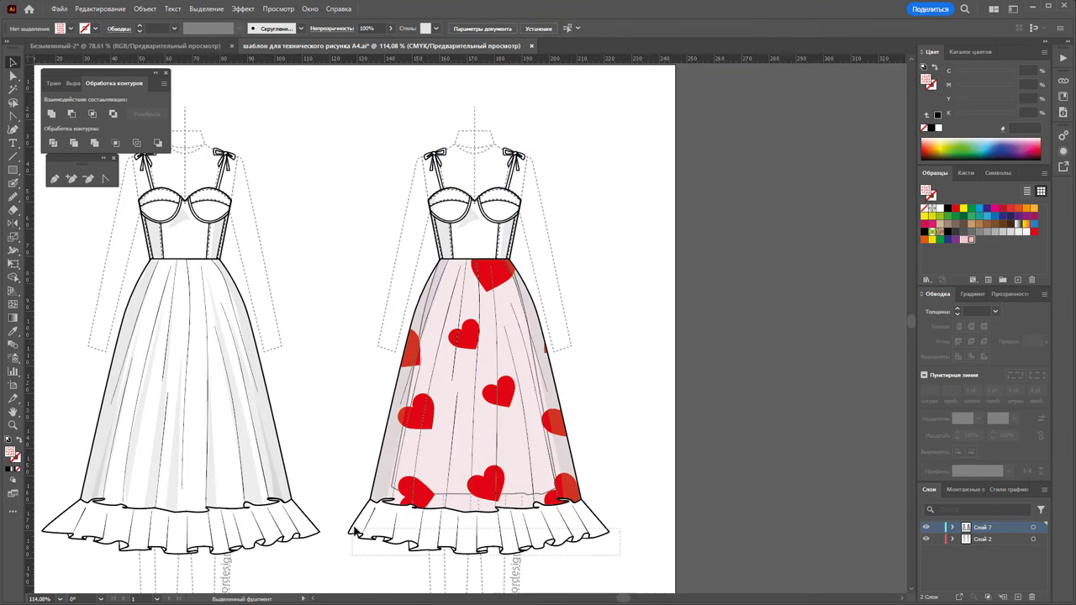
{"action": "left_click", "coordinate": [429, 538]}
{"action": "double_click", "coordinate": [504, 427]}
{"action": "left_click", "coordinate": [580, 526]}
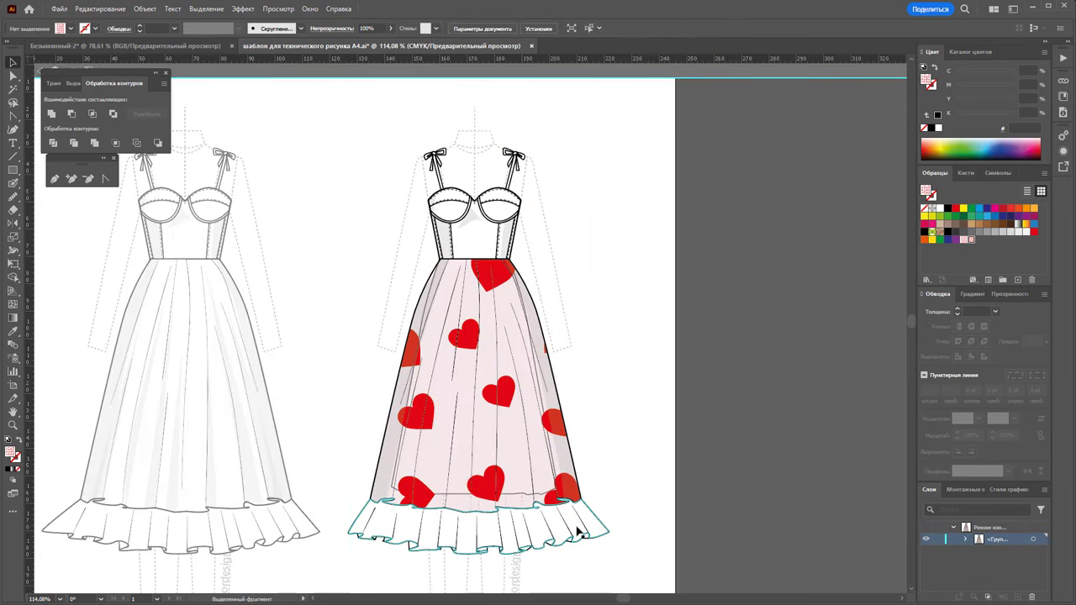
{"action": "left_click", "coordinate": [970, 240]}
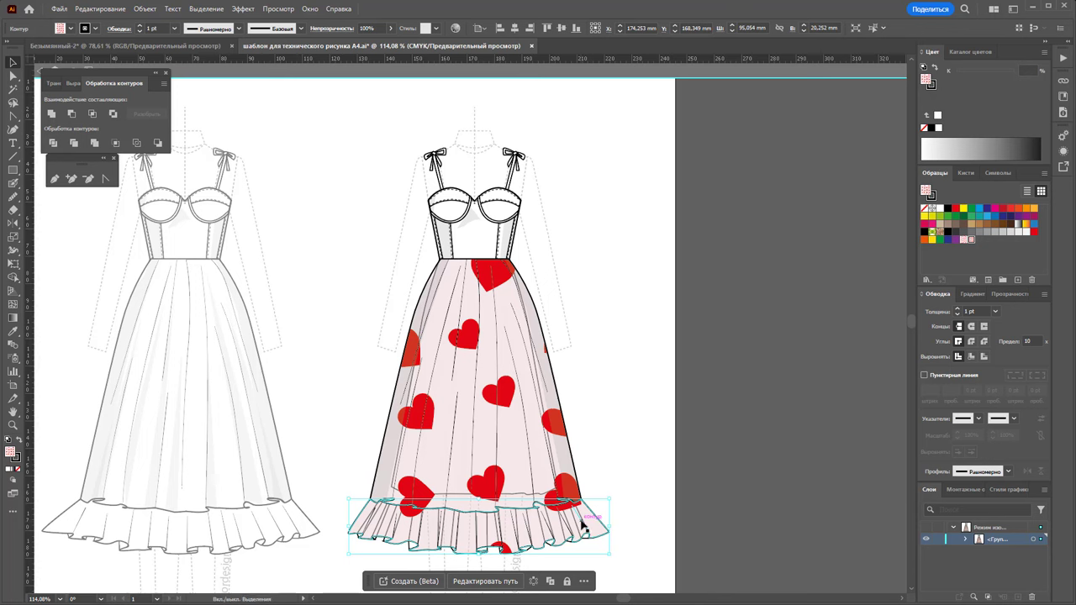
{"action": "left_click", "coordinate": [582, 542]}
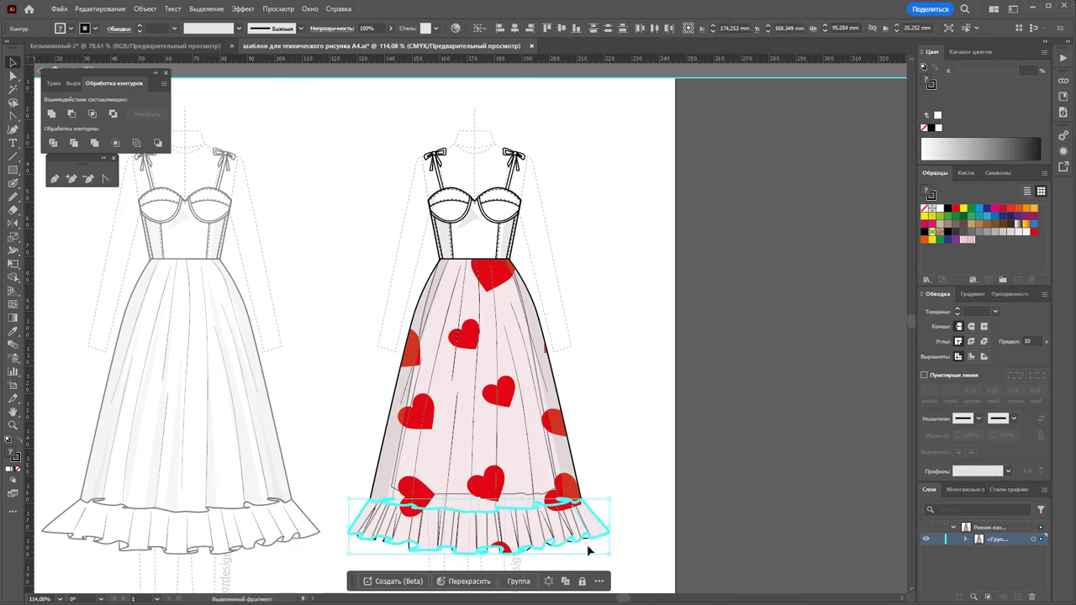
{"action": "left_click", "coordinate": [583, 531]}
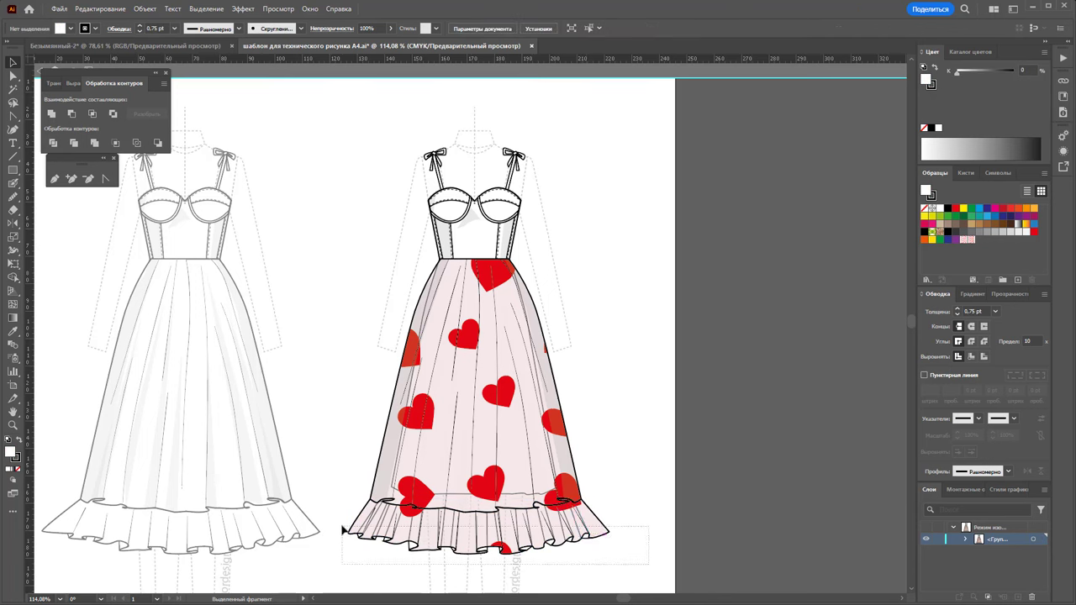
{"action": "left_click", "coordinate": [603, 530]}
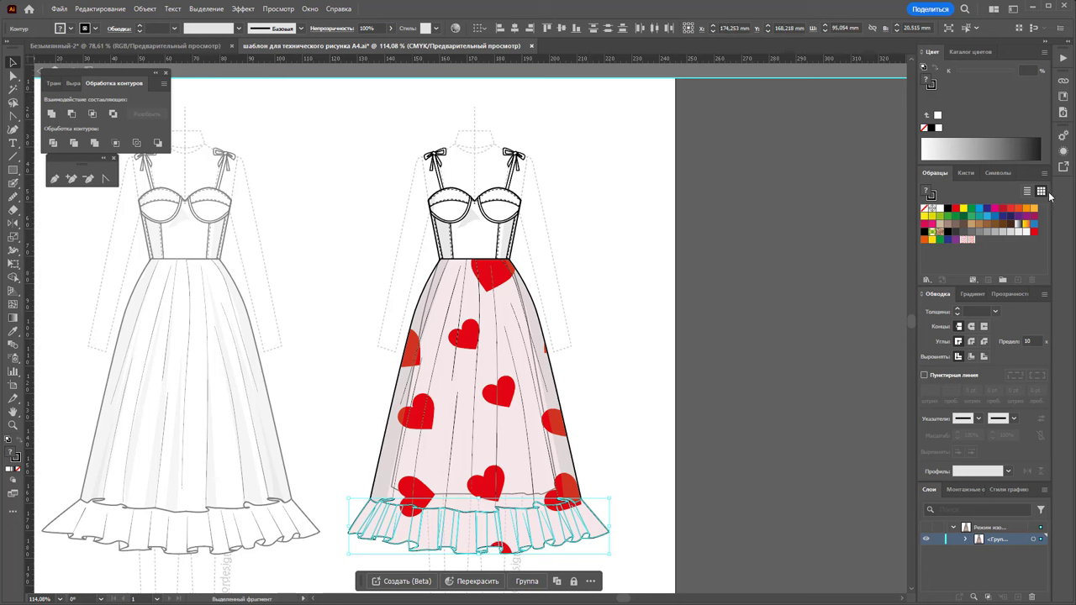
Fill the bodice and both bust cups with the heart pattern swatch, then deselect
{"action": "left_click", "coordinate": [518, 243]}
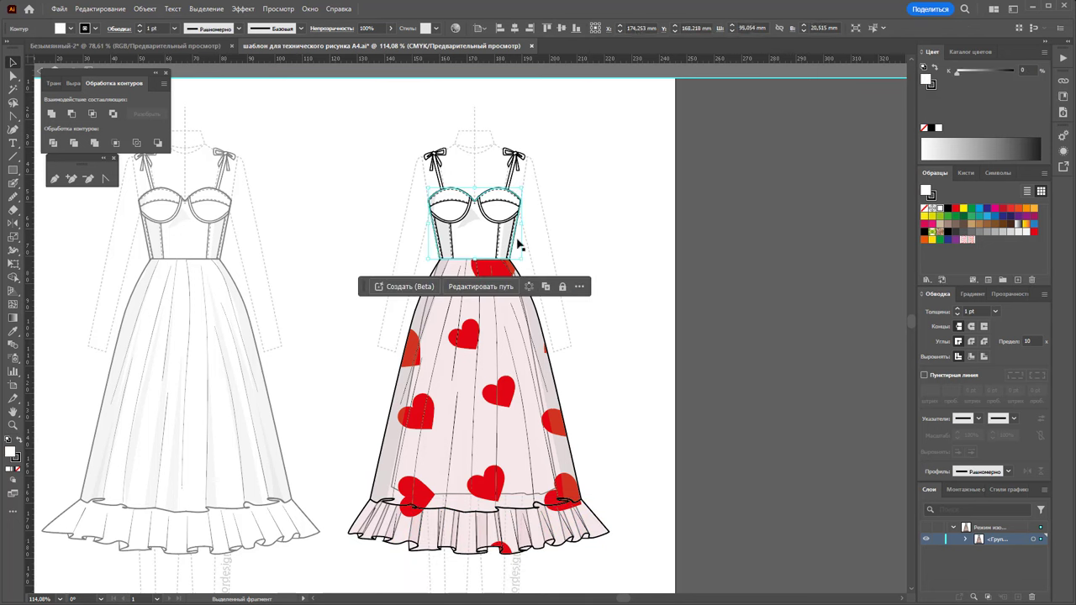
{"action": "left_click", "coordinate": [971, 239]}
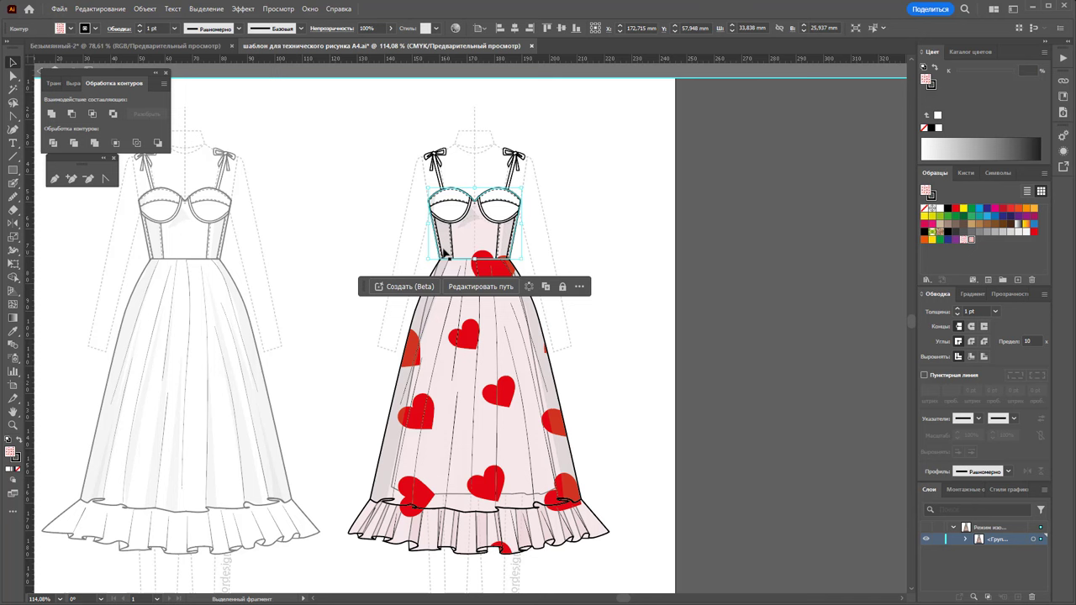
{"action": "left_click", "coordinate": [505, 216]}
{"action": "left_click", "coordinate": [447, 218]}
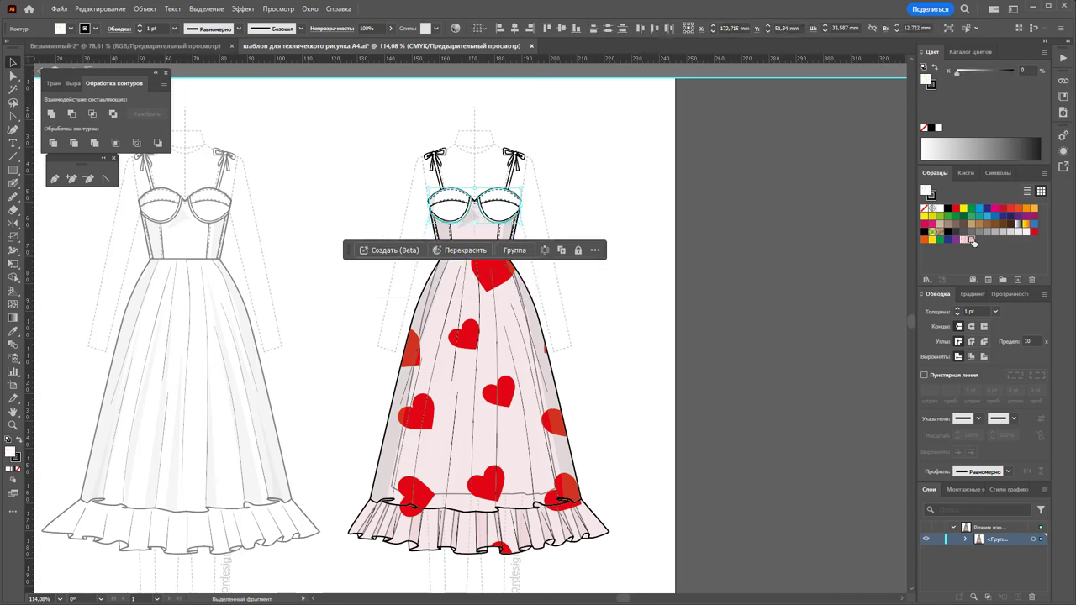
{"action": "left_click", "coordinate": [973, 240]}
{"action": "left_click", "coordinate": [504, 203]}
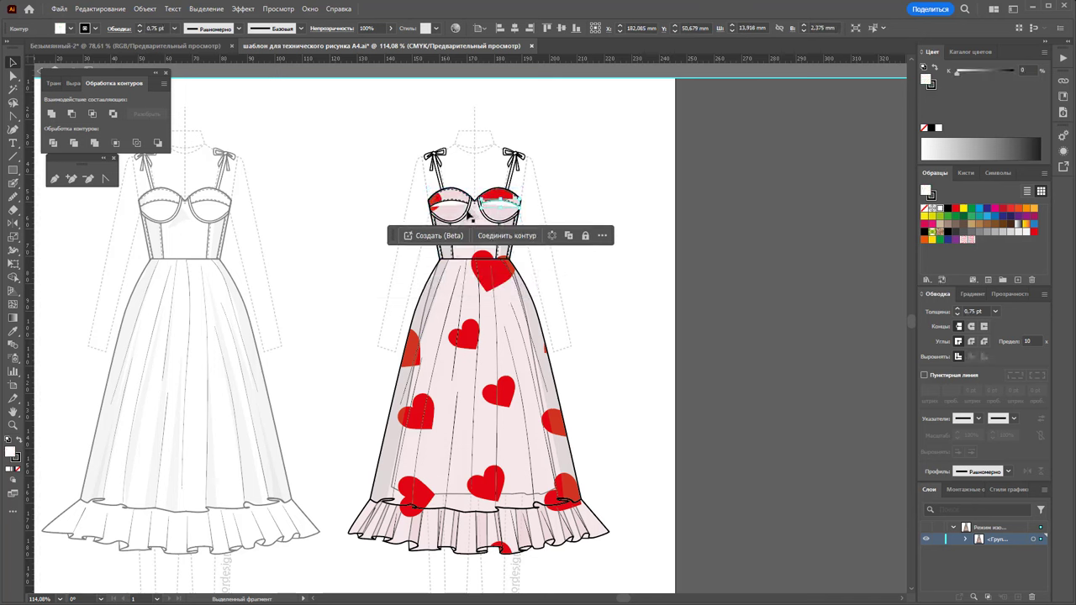
{"action": "left_click", "coordinate": [469, 216]}
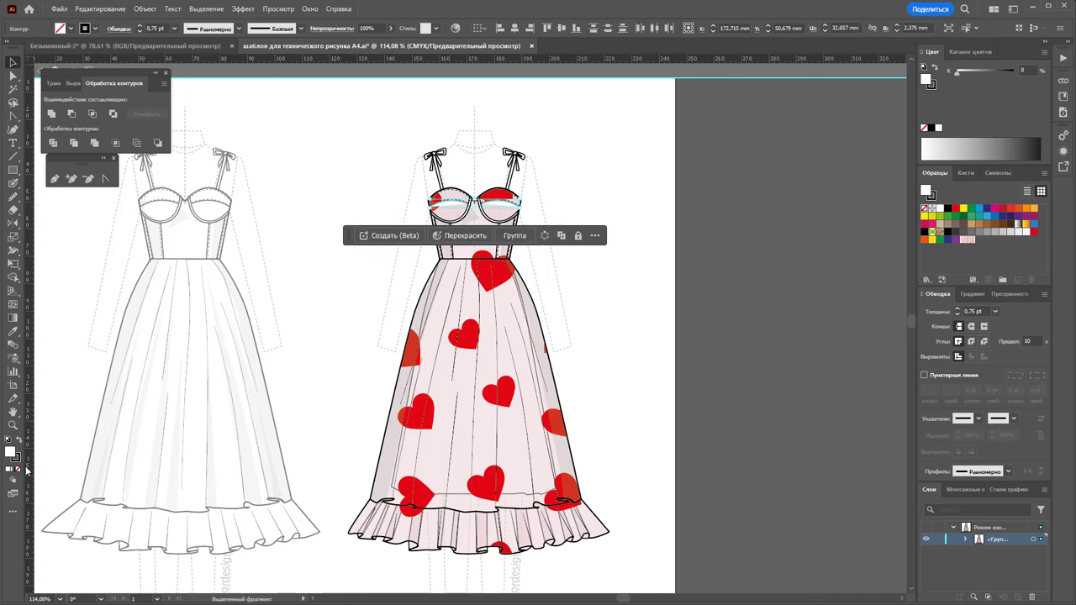
{"action": "left_click", "coordinate": [730, 316]}
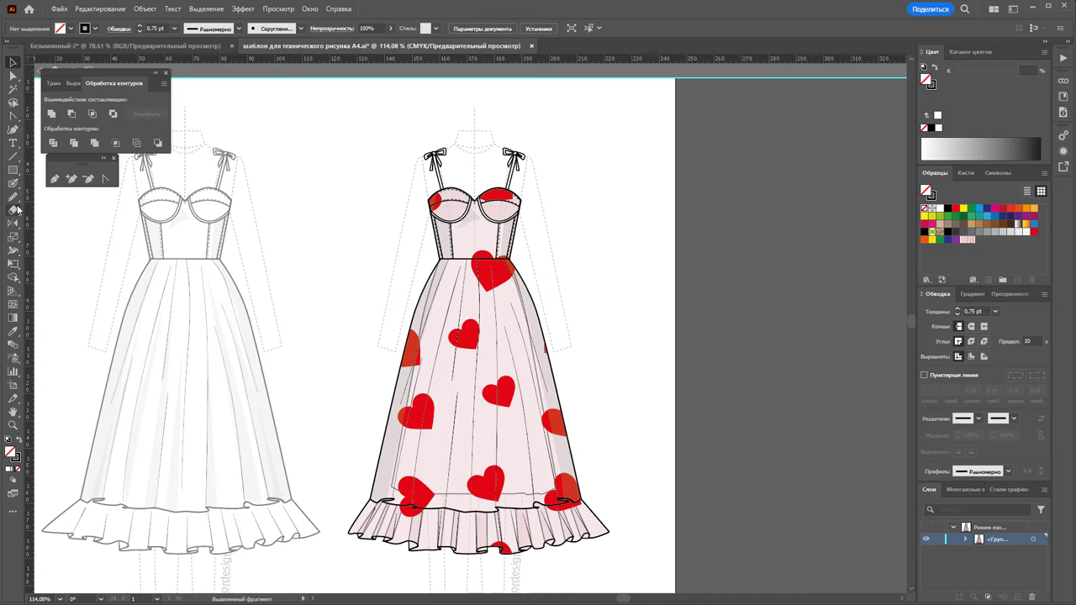
{"action": "left_click", "coordinate": [13, 89]}
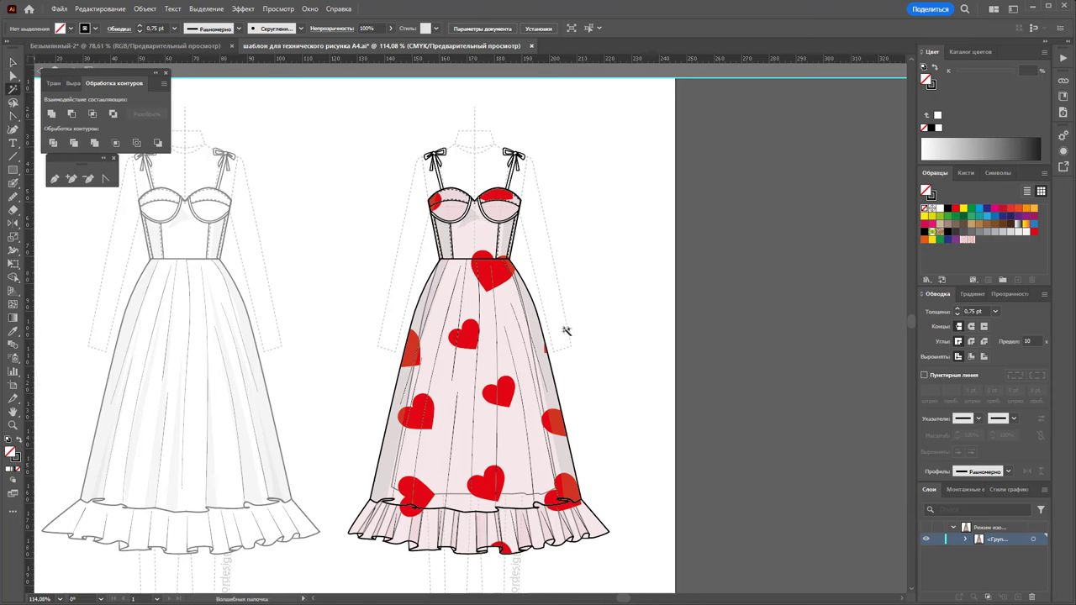
Select all pattern-filled pieces and preview scaling only the pattern to 50%
{"action": "left_click", "coordinate": [487, 310]}
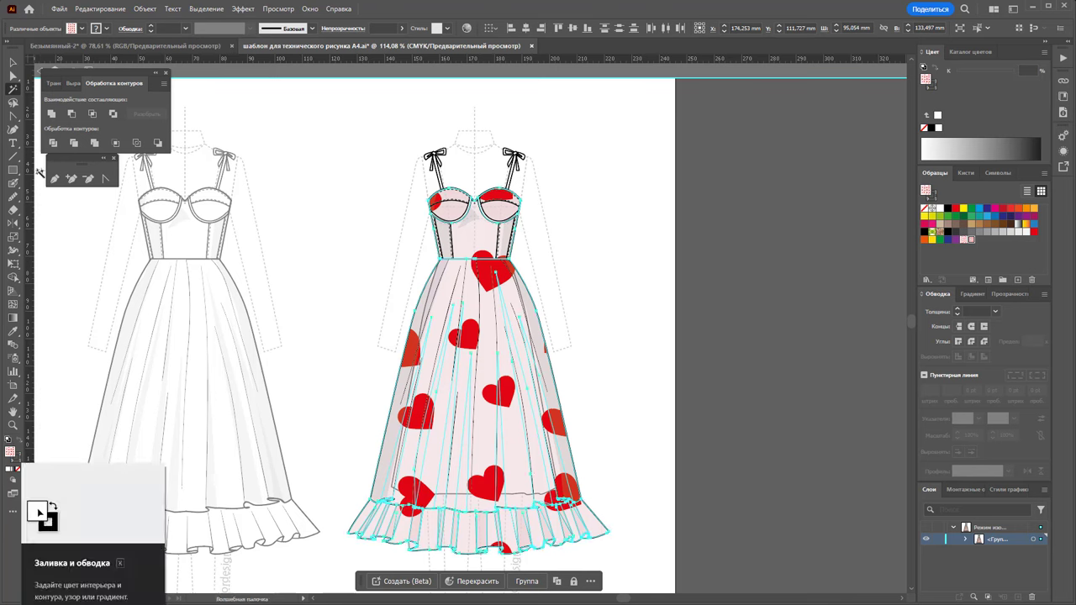
{"action": "double_click", "coordinate": [15, 240]}
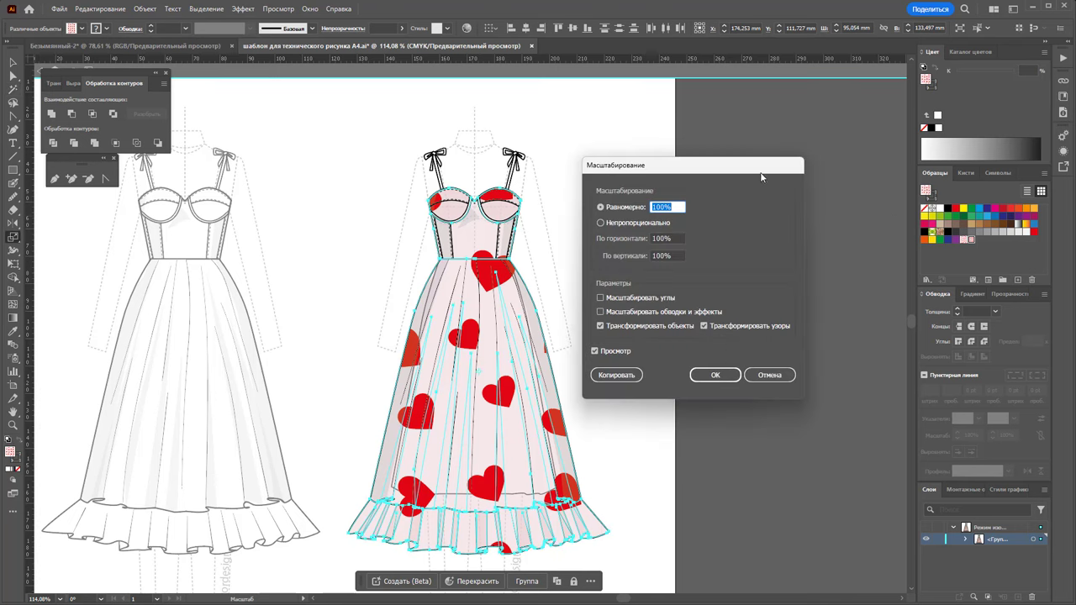
{"action": "left_click_drag", "start_coordinate": [743, 167], "coordinate": [830, 137]}
{"action": "left_click", "coordinate": [855, 347]}
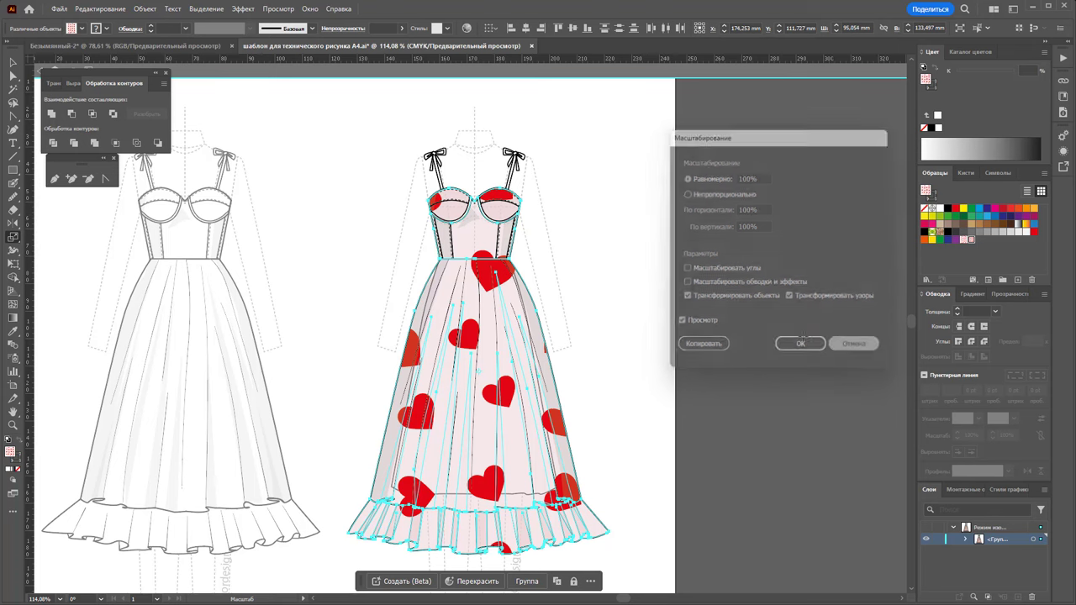
{"action": "double_click", "coordinate": [11, 239]}
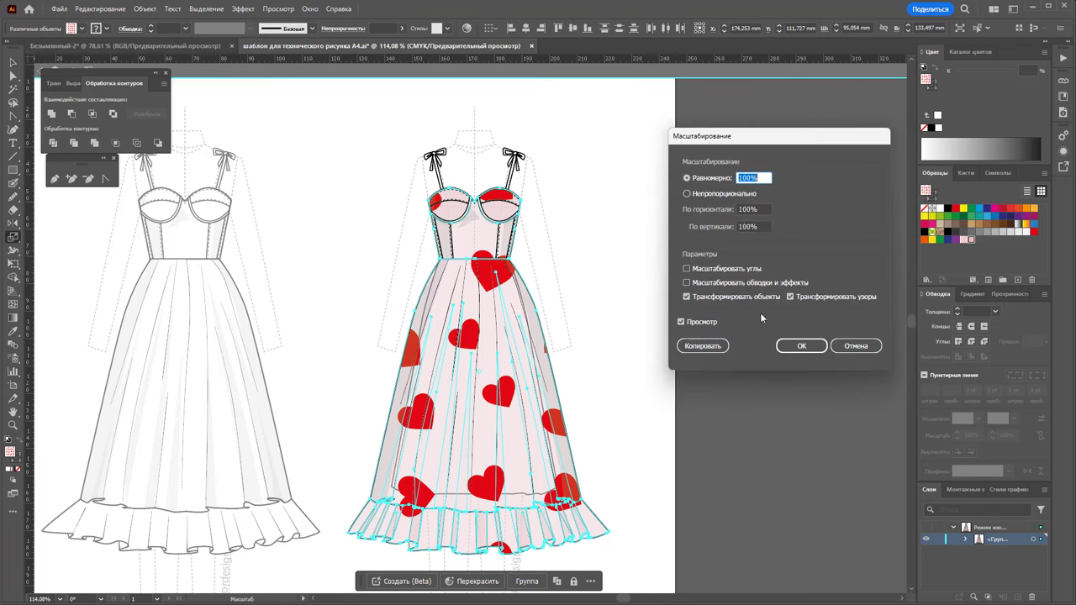
{"action": "left_click", "coordinate": [736, 297]}
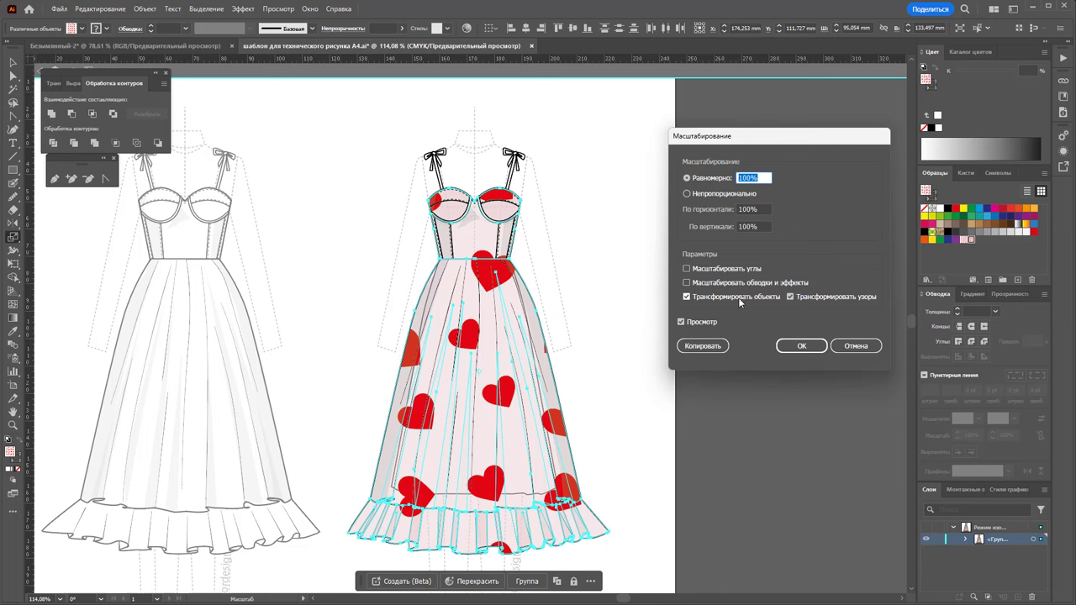
{"action": "double_click", "coordinate": [752, 179]}
{"action": "type", "text": "50"}
{"action": "left_click", "coordinate": [696, 323]}
{"action": "left_click", "coordinate": [696, 323]}
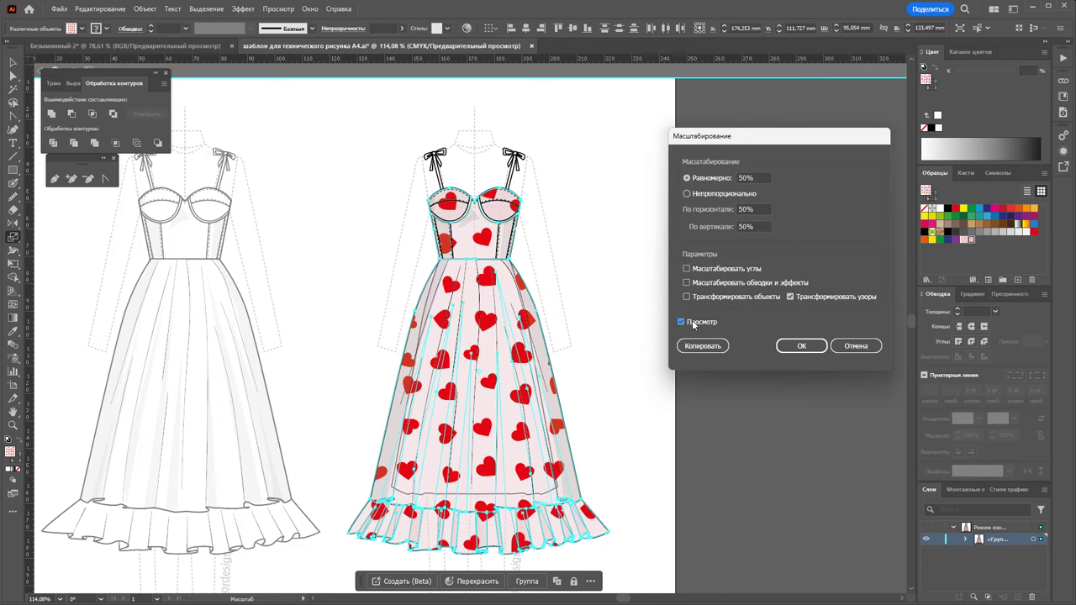
Preview 30%, then apply a 25% uniform pattern-only scale
{"action": "double_click", "coordinate": [759, 179]}
{"action": "type", "text": "30"}
{"action": "left_click", "coordinate": [698, 324]}
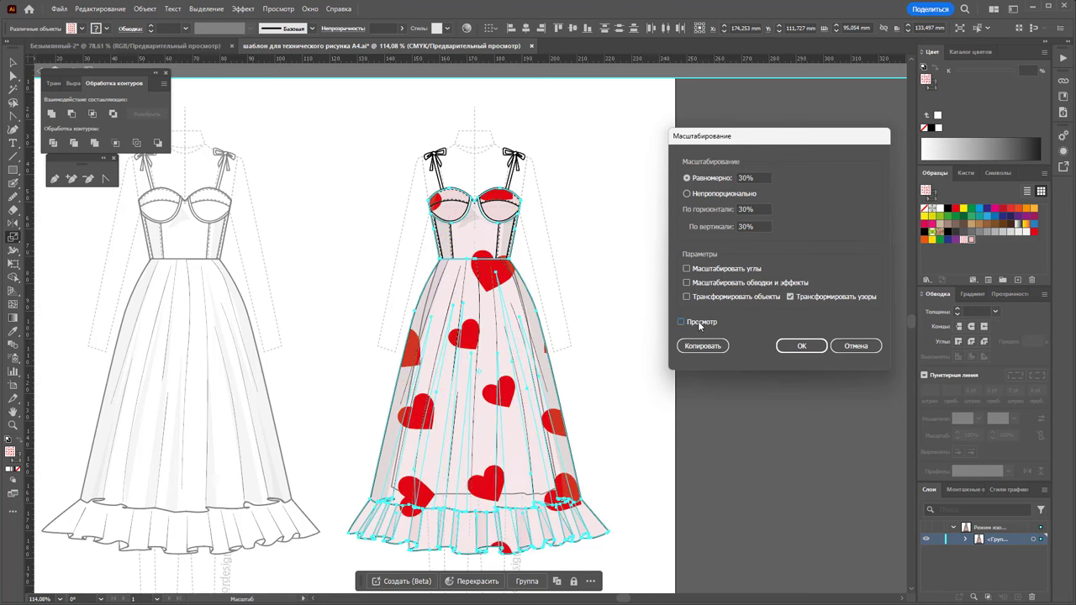
{"action": "double_click", "coordinate": [765, 178]}
{"action": "type", "text": "25"}
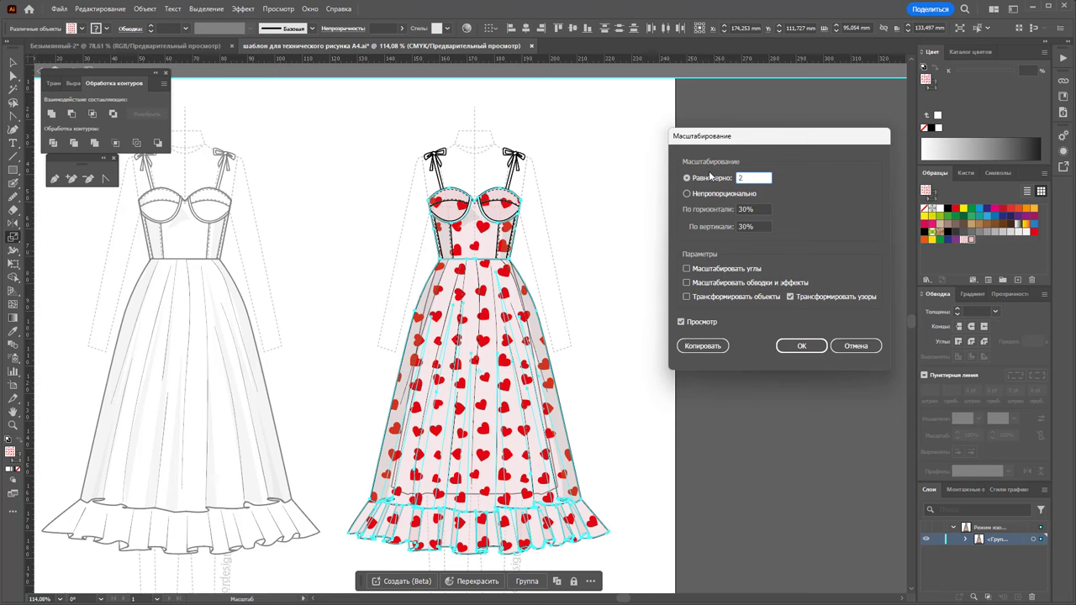
{"action": "left_click", "coordinate": [699, 324]}
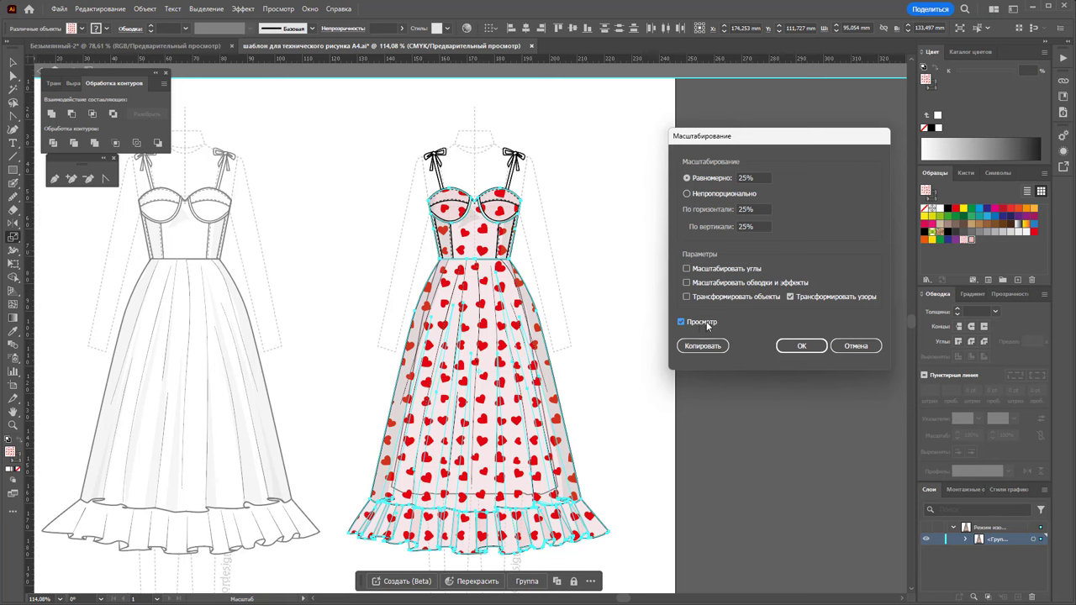
{"action": "left_click", "coordinate": [802, 347]}
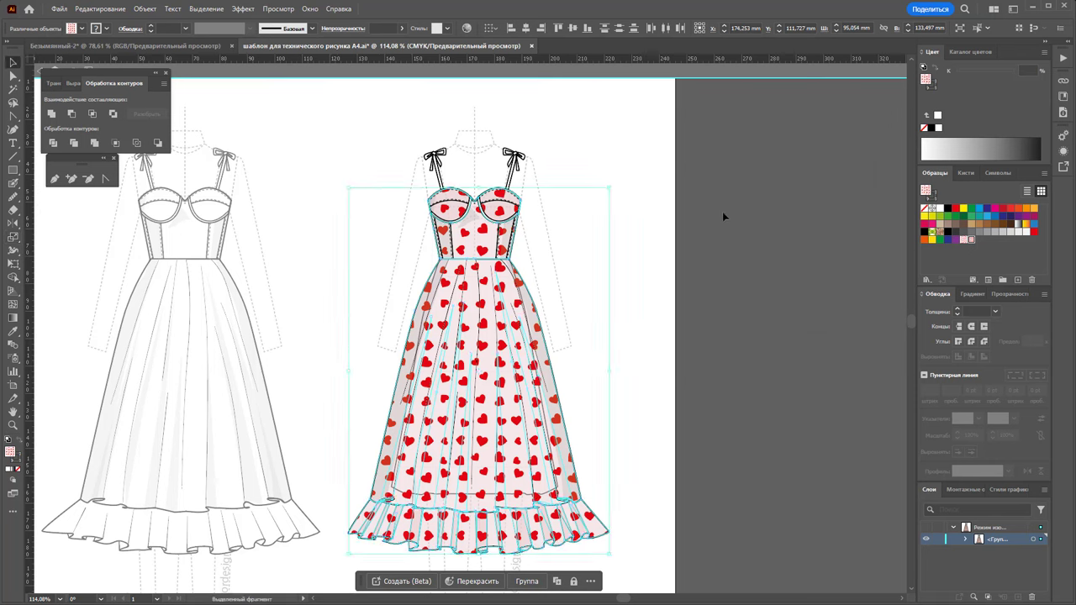
Rescale the heart pattern to 60% after previewing 75%, keeping shapes unchanged
{"action": "double_click", "coordinate": [14, 240]}
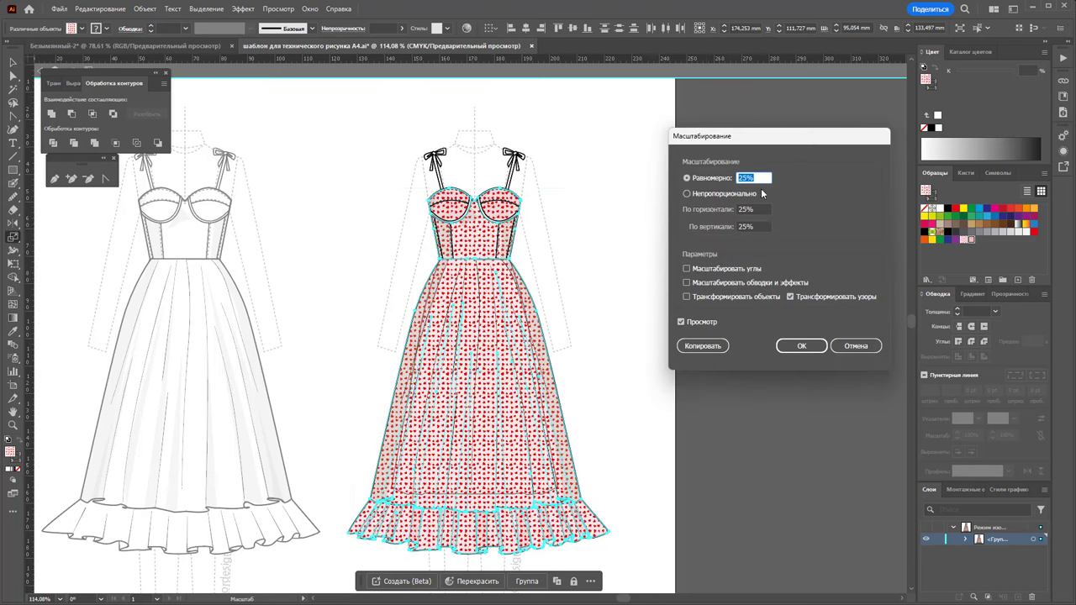
{"action": "type", "text": "75"}
{"action": "key", "text": "Tab"}
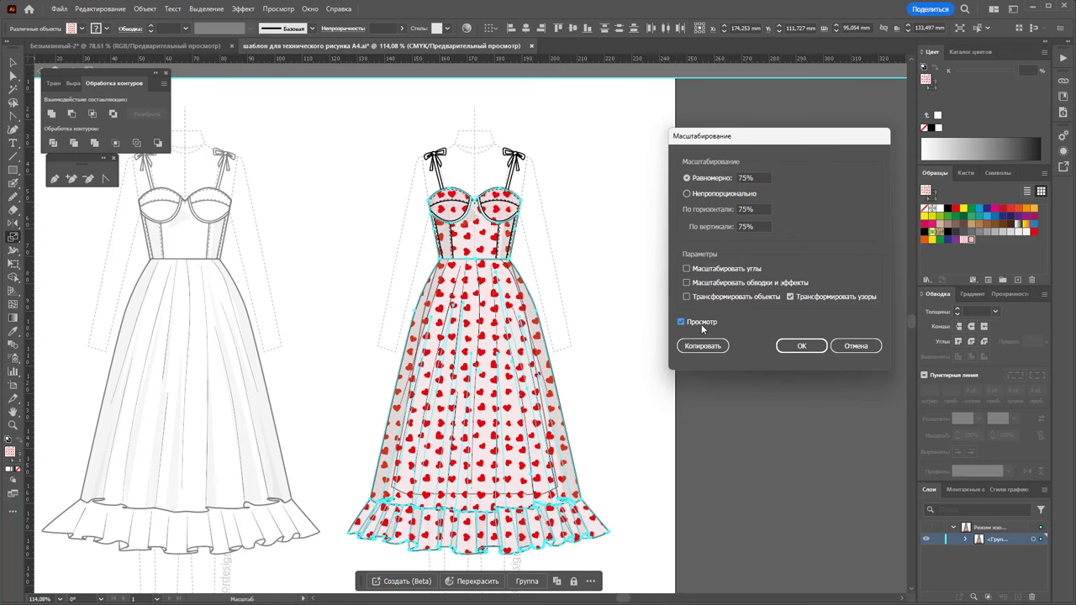
{"action": "double_click", "coordinate": [764, 177]}
{"action": "type", "text": "60"}
{"action": "key", "text": "Tab"}
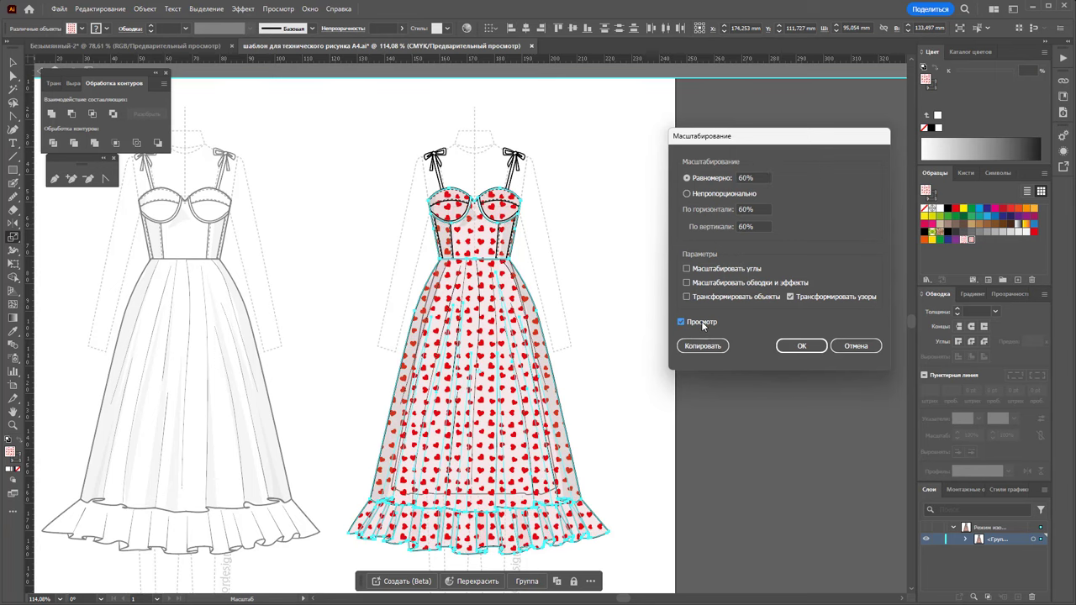
{"action": "left_click", "coordinate": [781, 347]}
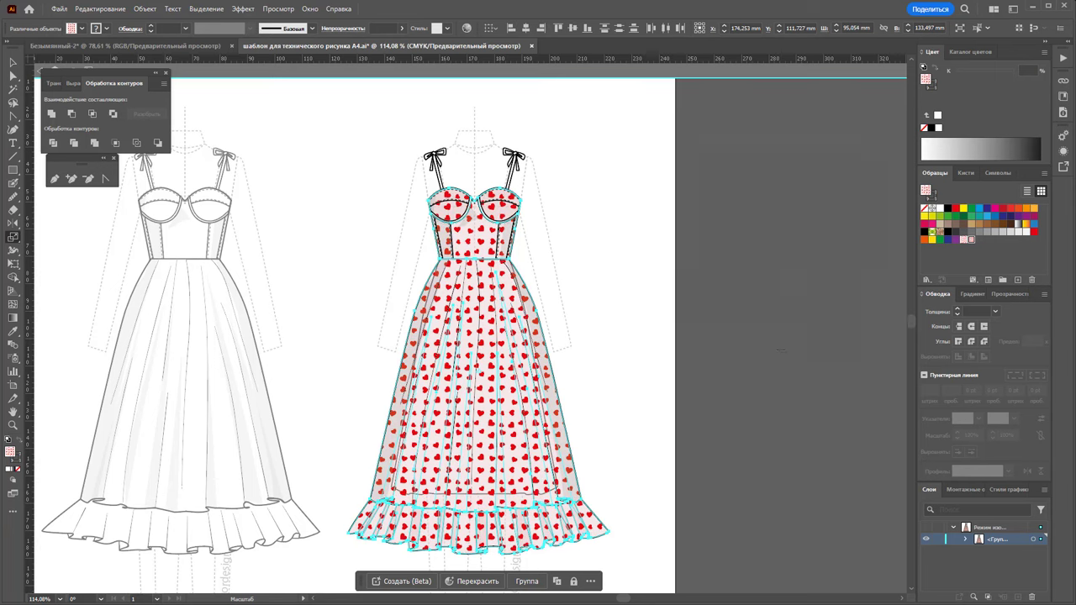
Magic-wand the dress shading shapes and recolour them deep wine red 7C1320
{"action": "key", "text": "v"}
{"action": "left_click", "coordinate": [628, 279]}
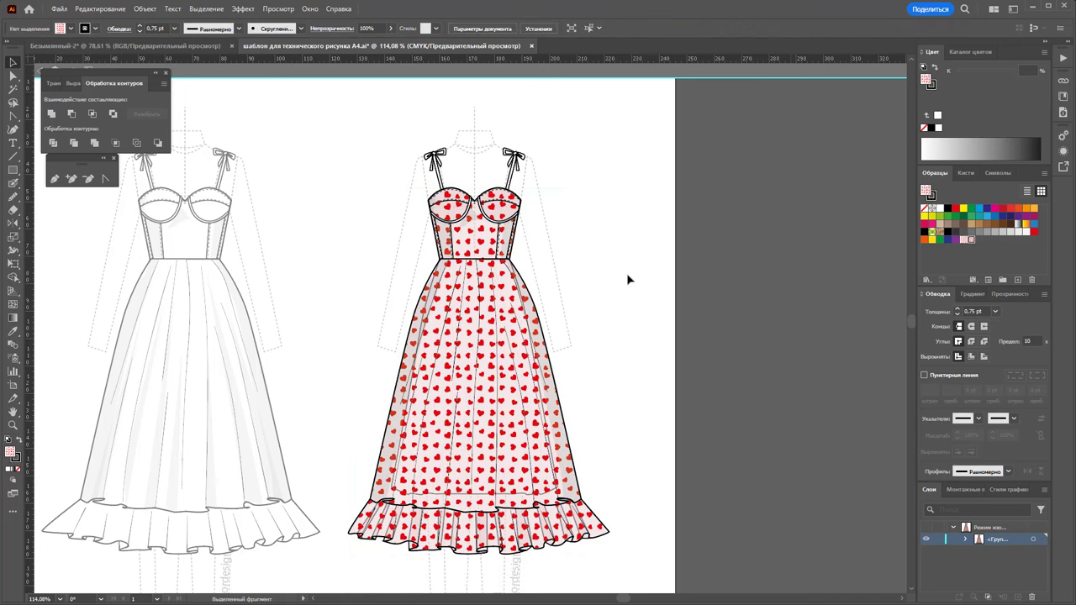
{"action": "left_click", "coordinate": [436, 242]}
{"action": "left_click", "coordinate": [679, 240]}
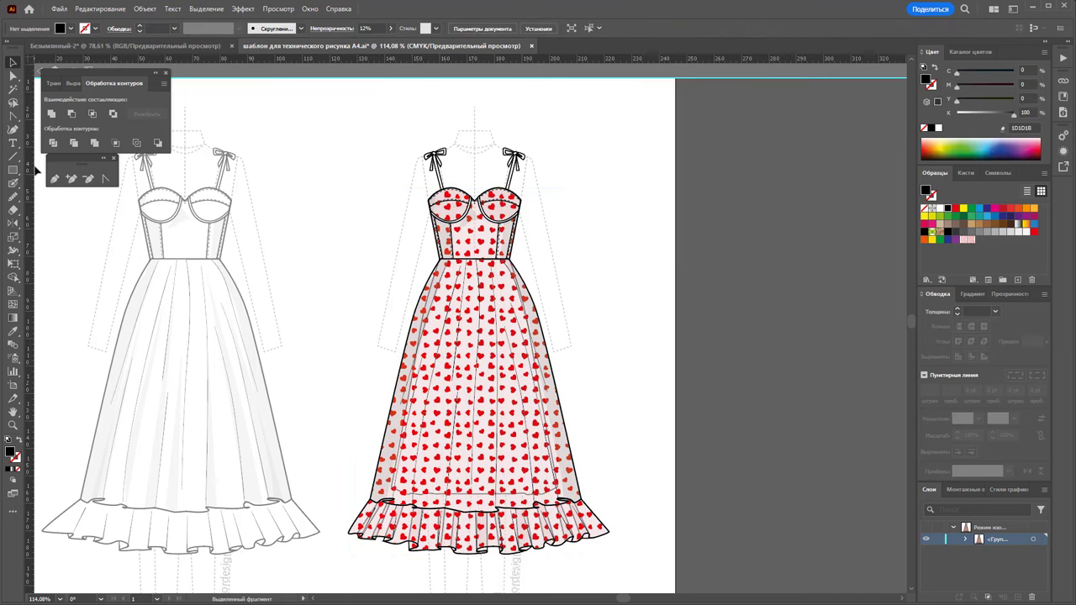
{"action": "left_click", "coordinate": [12, 88]}
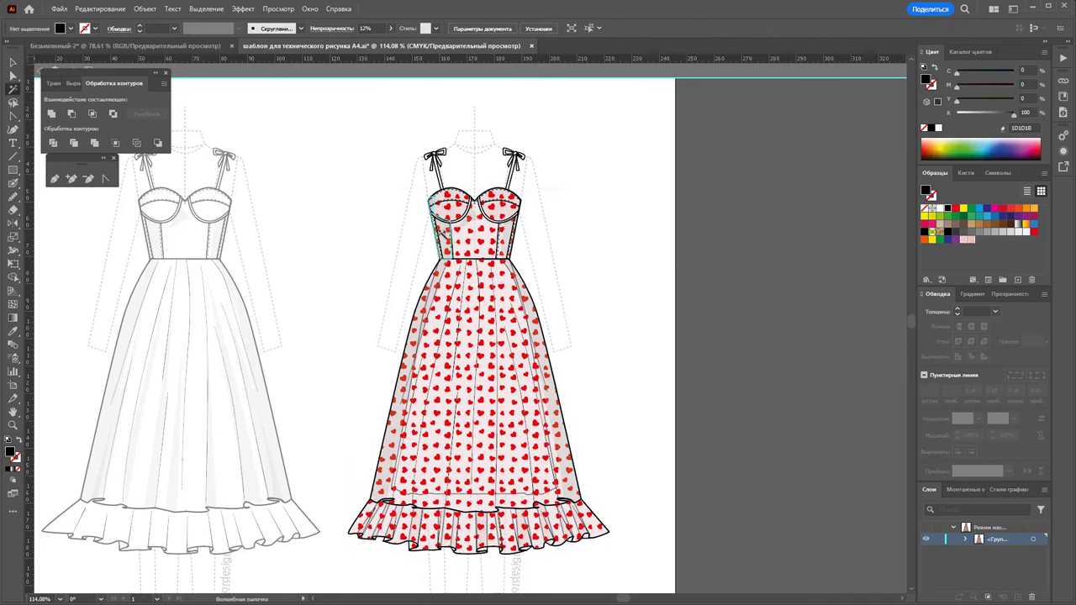
{"action": "left_click", "coordinate": [448, 236]}
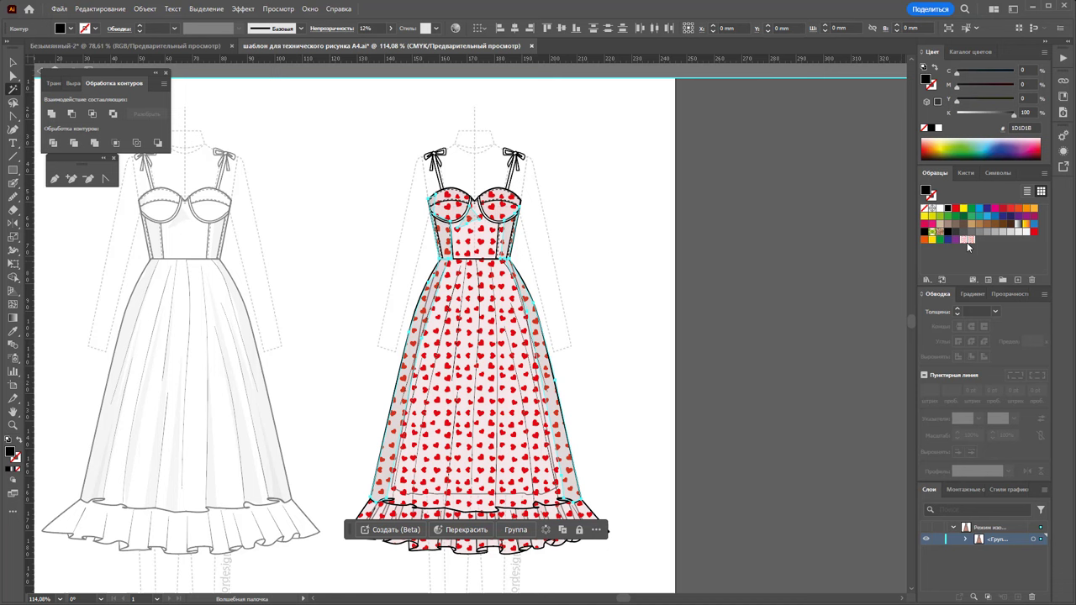
{"action": "left_click", "coordinate": [1001, 213]}
{"action": "double_click", "coordinate": [11, 453]}
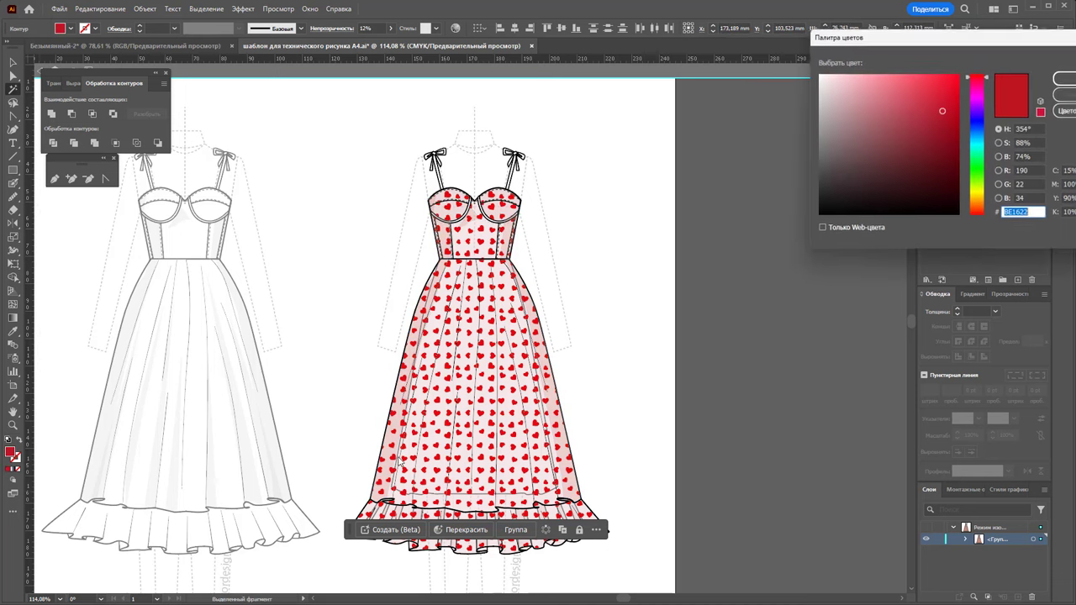
{"action": "left_click_drag", "start_coordinate": [941, 110], "coordinate": [939, 146]}
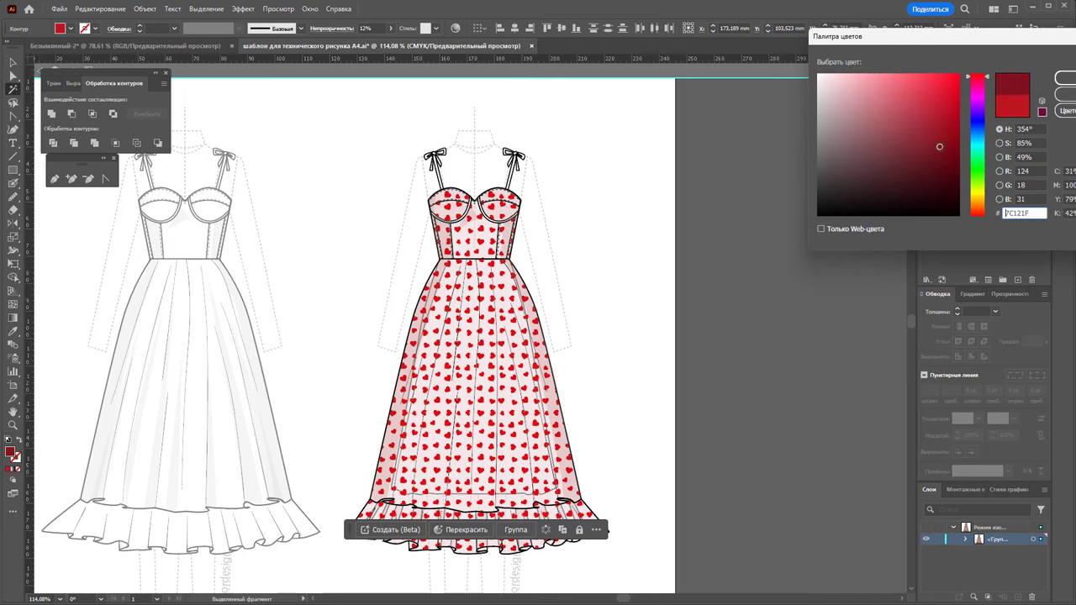
{"action": "left_click", "coordinate": [1063, 77]}
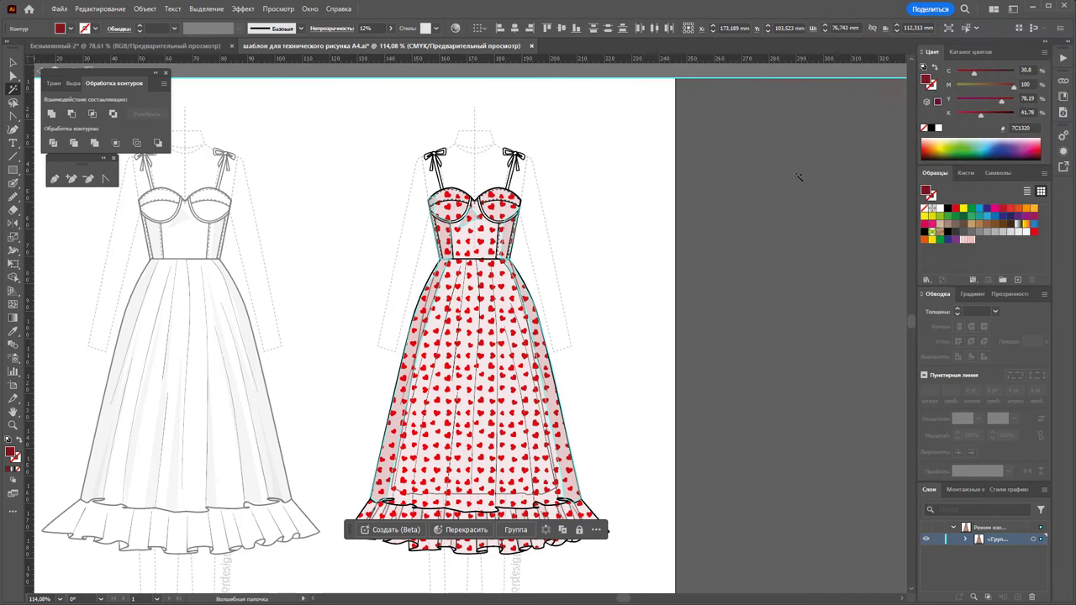
{"action": "left_click", "coordinate": [750, 386]}
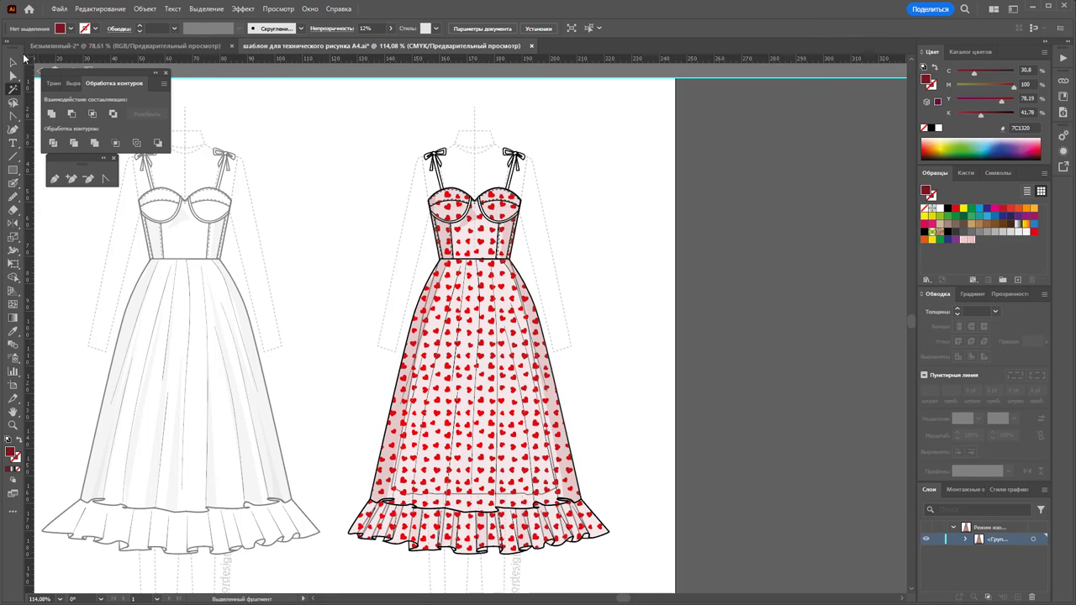
{"action": "left_click", "coordinate": [12, 63]}
Isolate the skirt, select its pieces, lower their opacity to 60%, and exit isolation
{"action": "left_click", "coordinate": [469, 370]}
{"action": "double_click", "coordinate": [469, 369]}
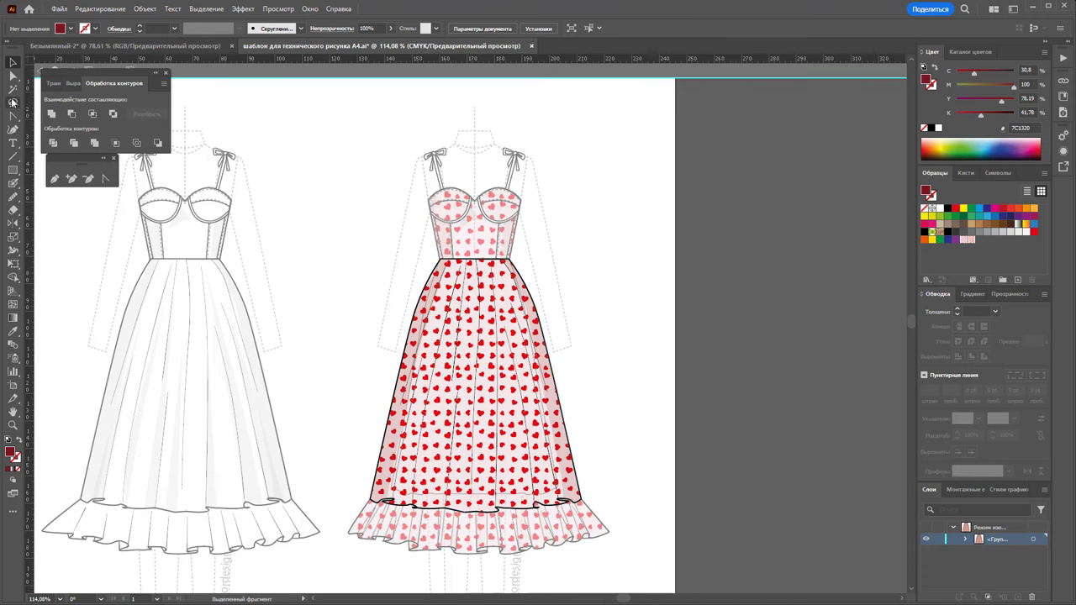
{"action": "key", "text": "y"}
{"action": "left_click", "coordinate": [469, 351]}
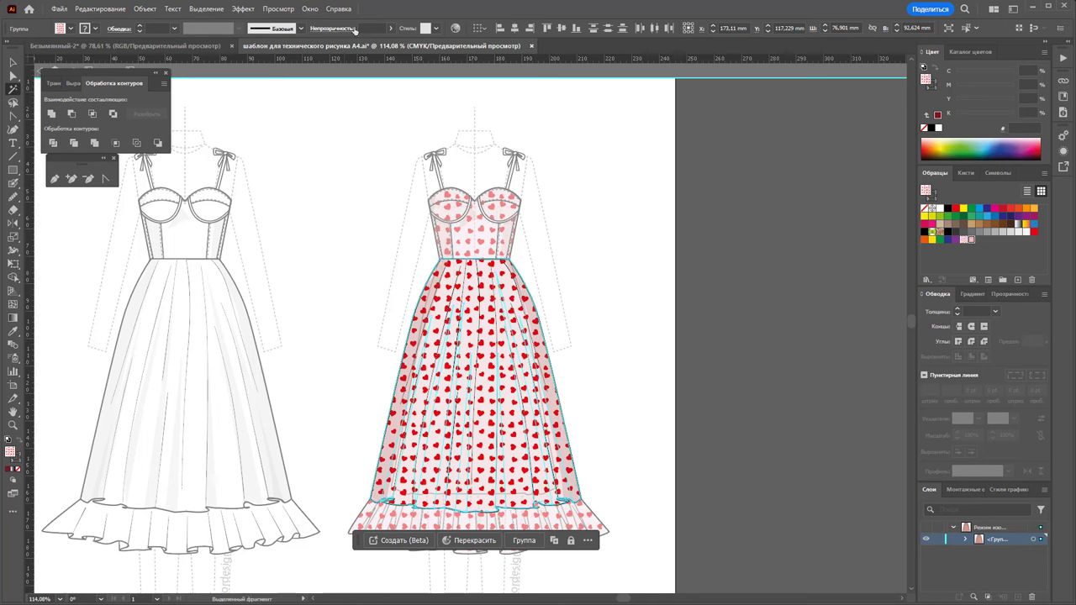
{"action": "left_click", "coordinate": [392, 29]}
{"action": "left_click_drag", "start_coordinate": [381, 42], "coordinate": [367, 43]}
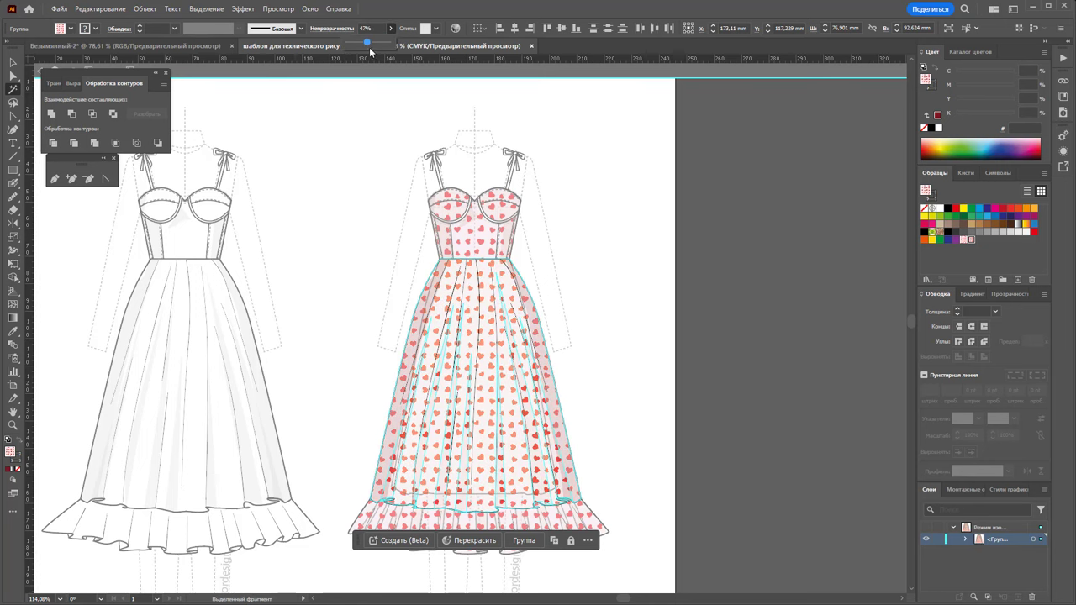
{"action": "left_click", "coordinate": [13, 62]}
{"action": "left_click", "coordinate": [668, 228]}
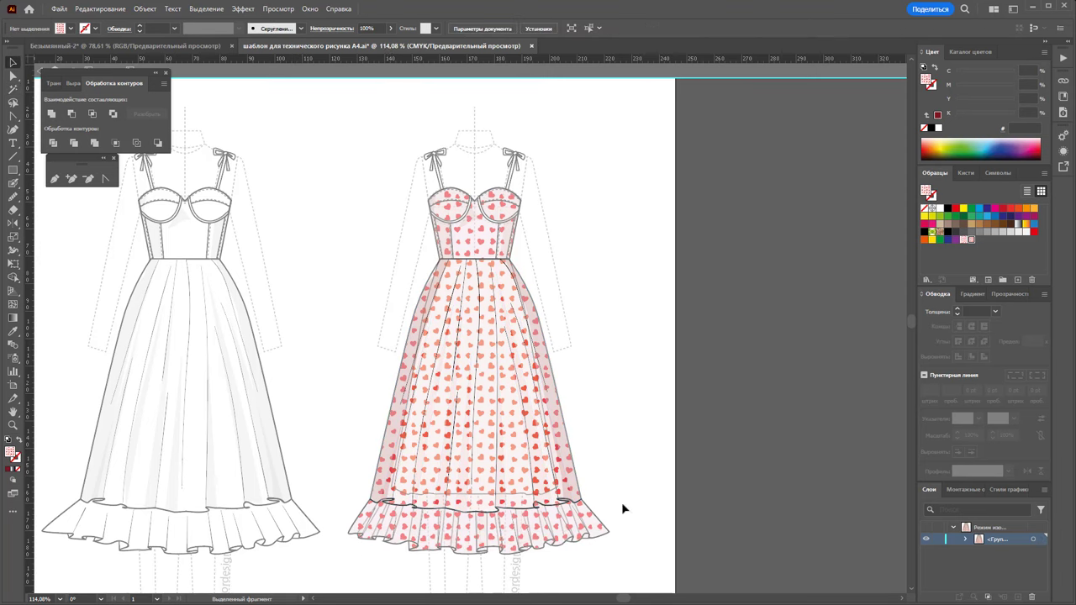
{"action": "double_click", "coordinate": [670, 350]}
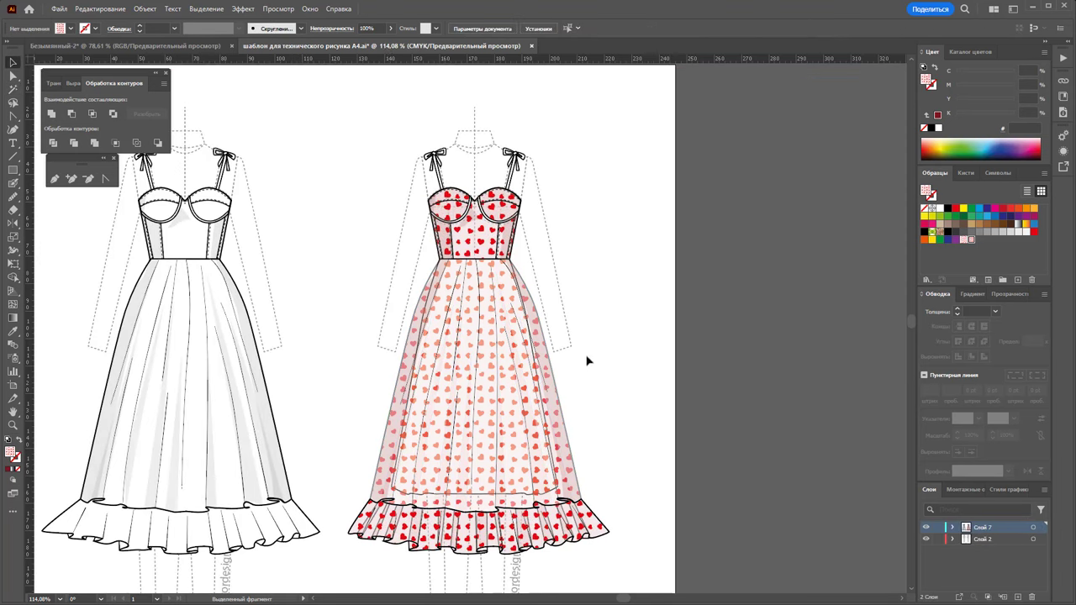
{"action": "key", "text": "ctrl+z"}
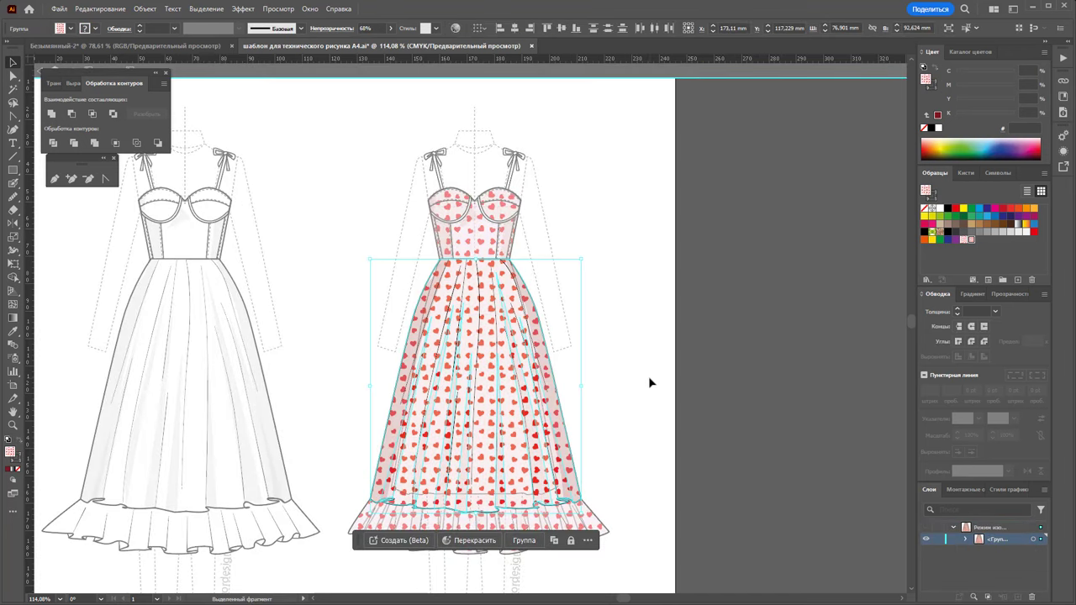
{"action": "double_click", "coordinate": [648, 377]}
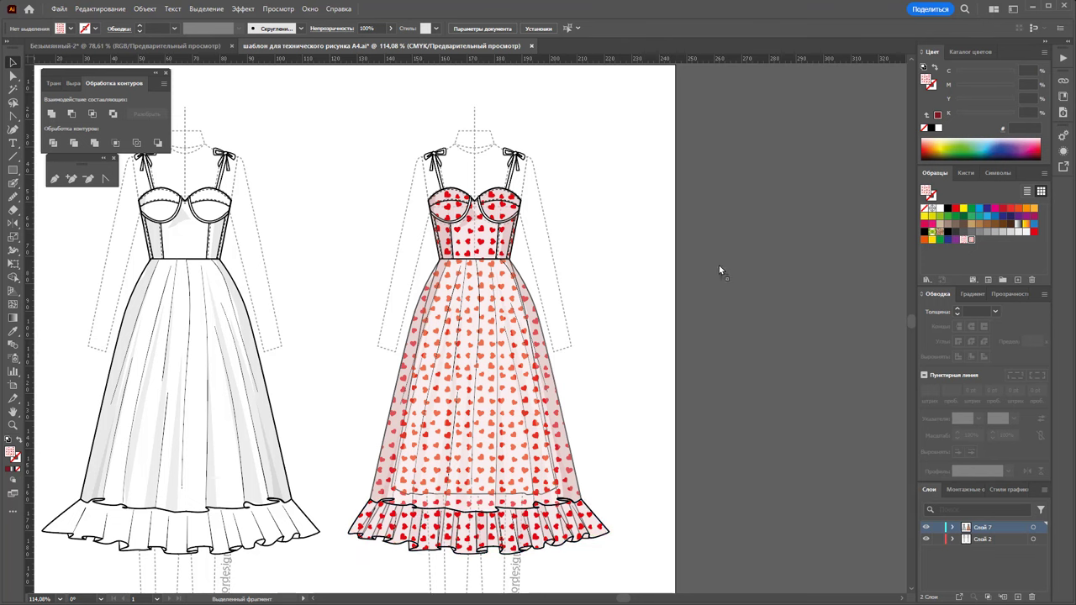
Place the heart tile beside the artboard and raise its background opacity to about 57%
{"action": "left_click_drag", "start_coordinate": [719, 269], "coordinate": [759, 318]}
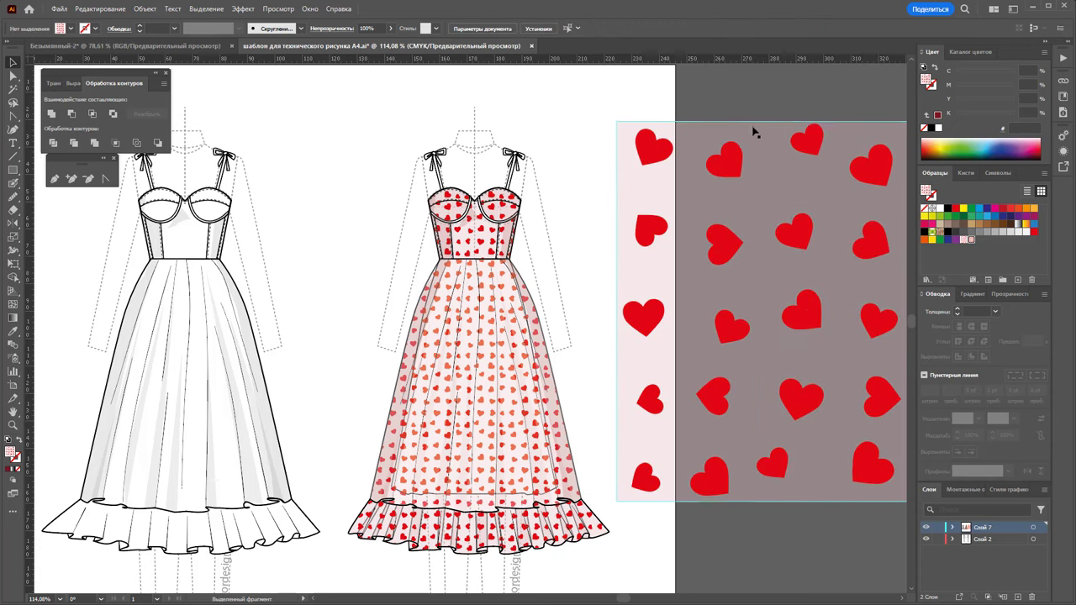
{"action": "left_click", "coordinate": [753, 130]}
{"action": "left_click", "coordinate": [768, 96]}
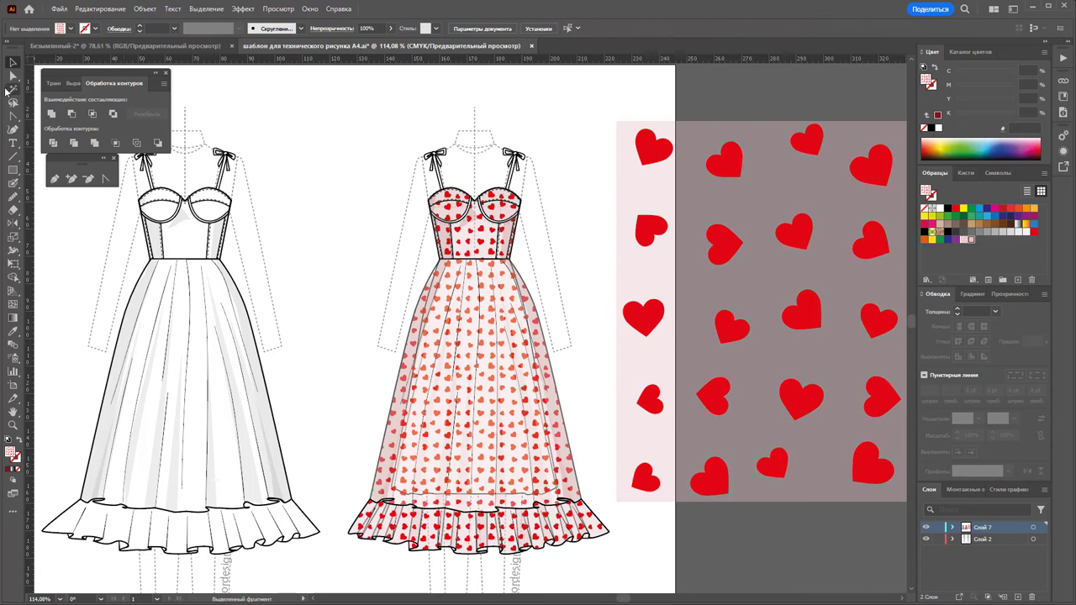
{"action": "left_click", "coordinate": [12, 74]}
{"action": "left_click", "coordinate": [706, 158]}
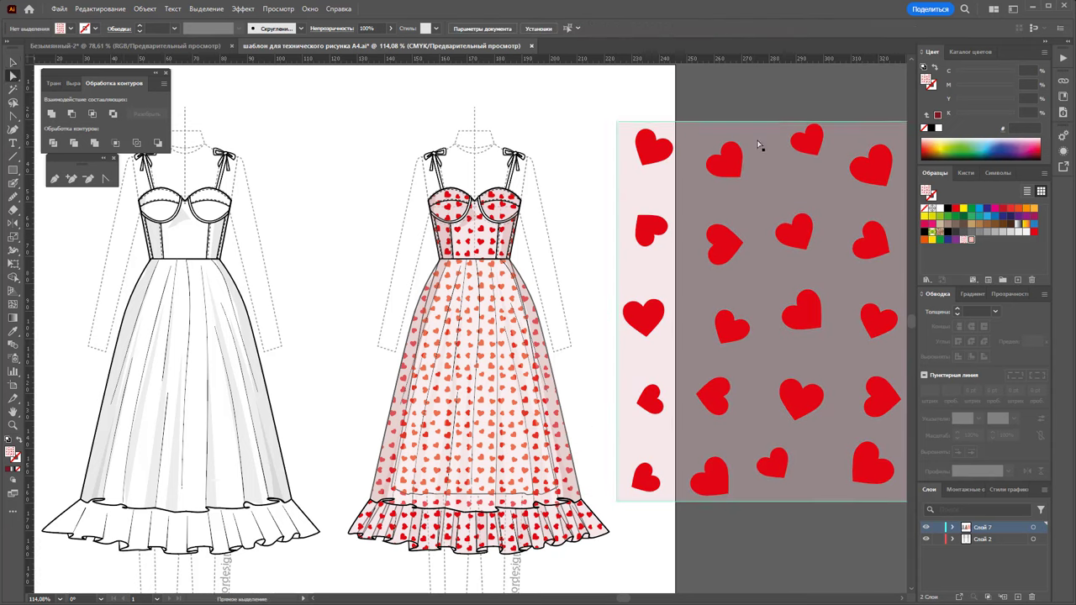
{"action": "left_click", "coordinate": [391, 29]}
{"action": "left_click_drag", "start_coordinate": [364, 44], "coordinate": [374, 45]}
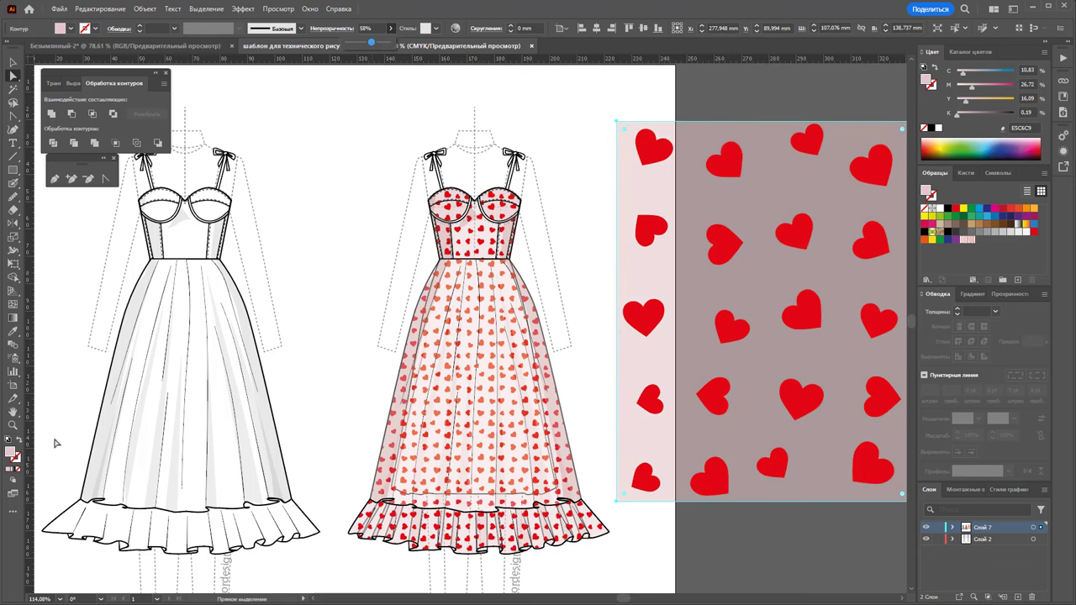
Recolour the tile background dusty pink C4A3A8
{"action": "double_click", "coordinate": [13, 454]}
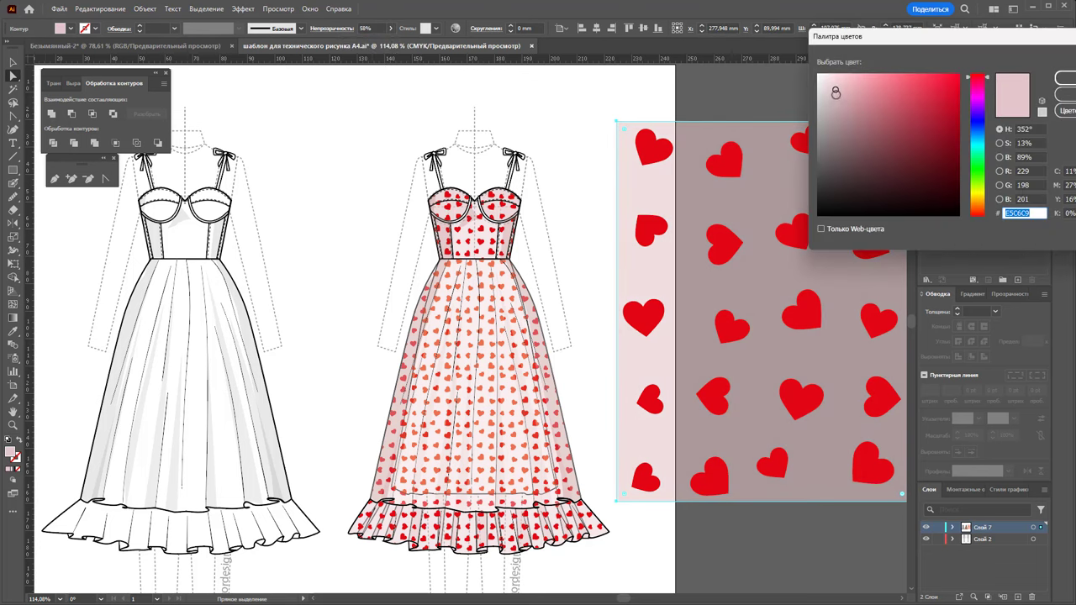
{"action": "left_click_drag", "start_coordinate": [836, 93], "coordinate": [840, 106]}
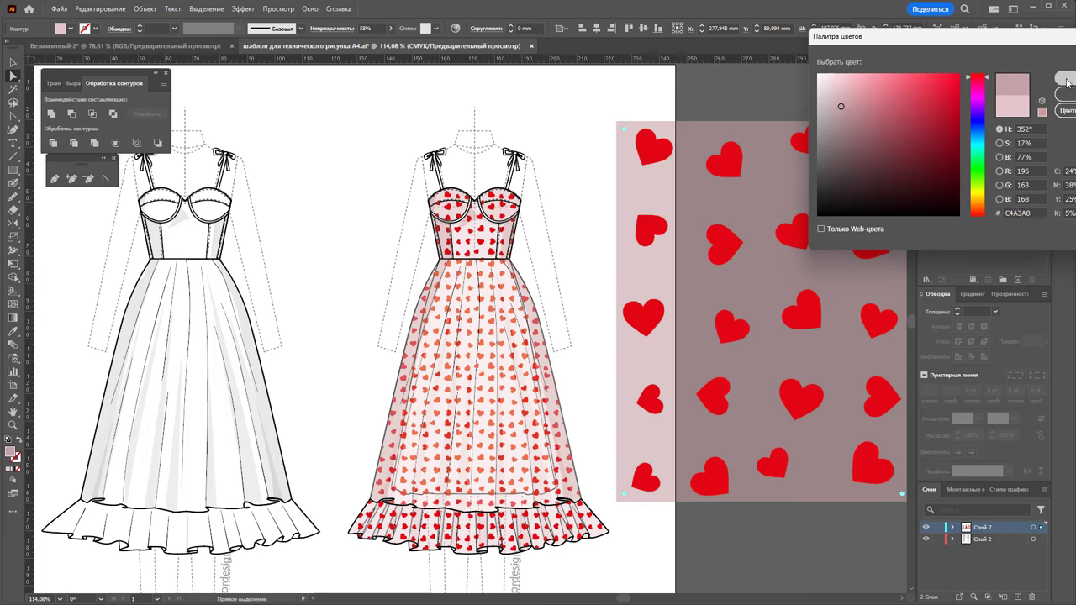
{"action": "left_click", "coordinate": [1065, 80]}
{"action": "left_click", "coordinate": [12, 62]}
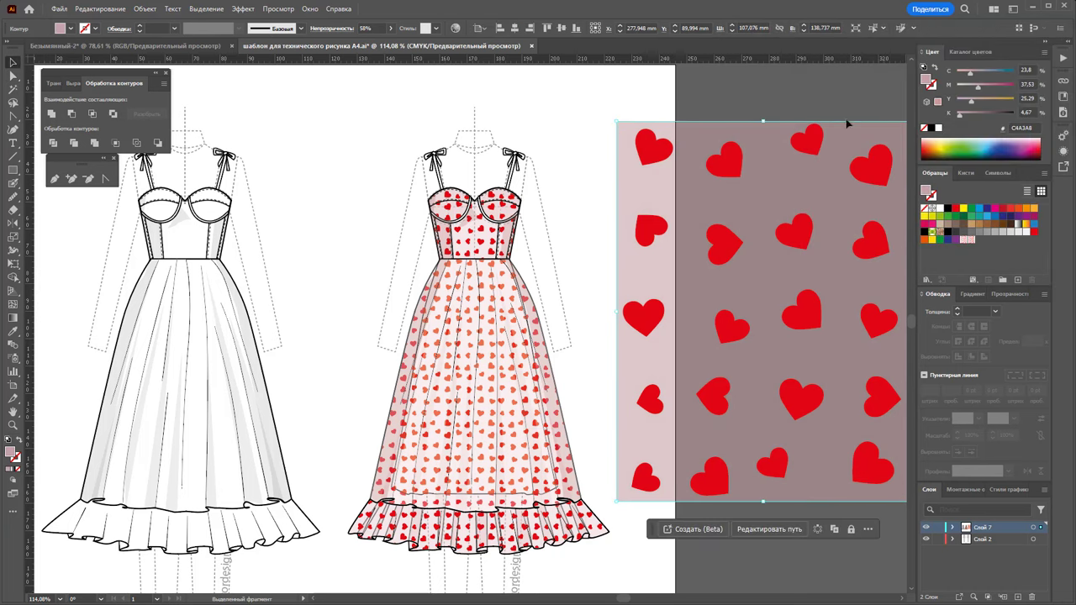
{"action": "left_click", "coordinate": [848, 123]}
Save the tile as a new pattern swatch, delete it, and isolate the dress group
{"action": "scroll", "coordinate": [622, 600], "scroll_direction": "right", "scroll_amount": 3}
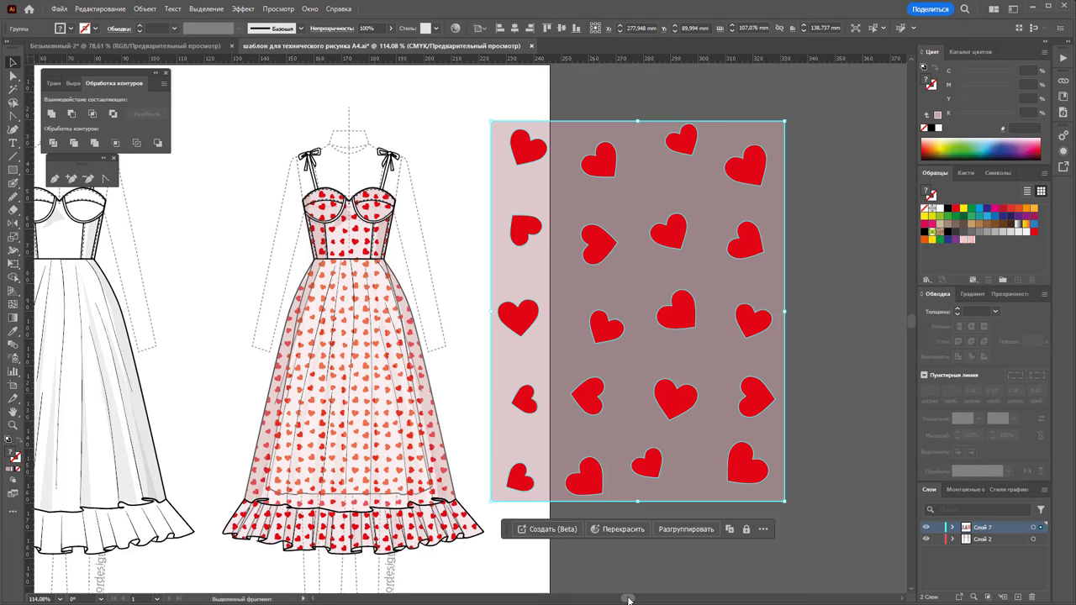
{"action": "left_click", "coordinate": [802, 531]}
{"action": "left_click", "coordinate": [549, 171]}
{"action": "left_click_drag", "start_coordinate": [549, 170], "coordinate": [944, 266]}
{"action": "left_click", "coordinate": [842, 204]}
{"action": "left_click", "coordinate": [504, 493]}
{"action": "key", "text": "Delete"}
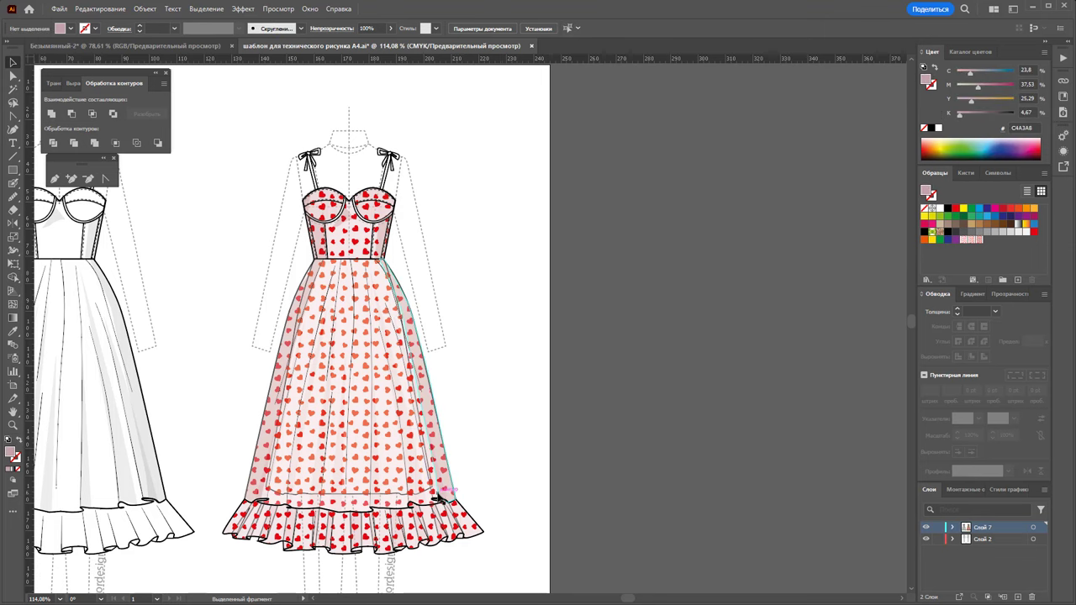
{"action": "left_click", "coordinate": [415, 478]}
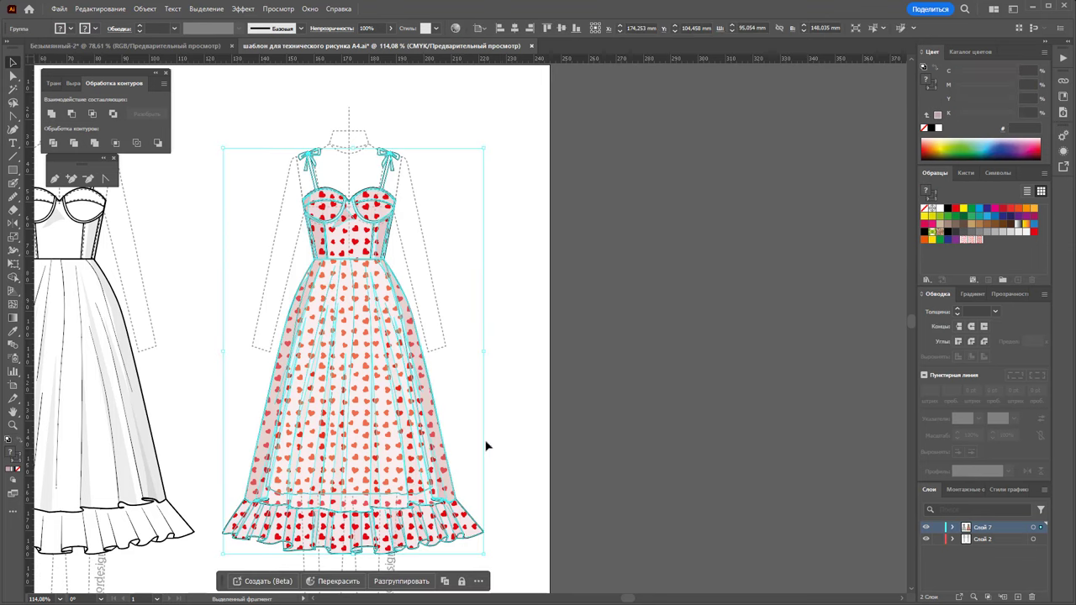
{"action": "double_click", "coordinate": [397, 451]}
Zoom in on the skirt and give its semi-transparent shading group a darker fill
{"action": "left_click", "coordinate": [15, 426]}
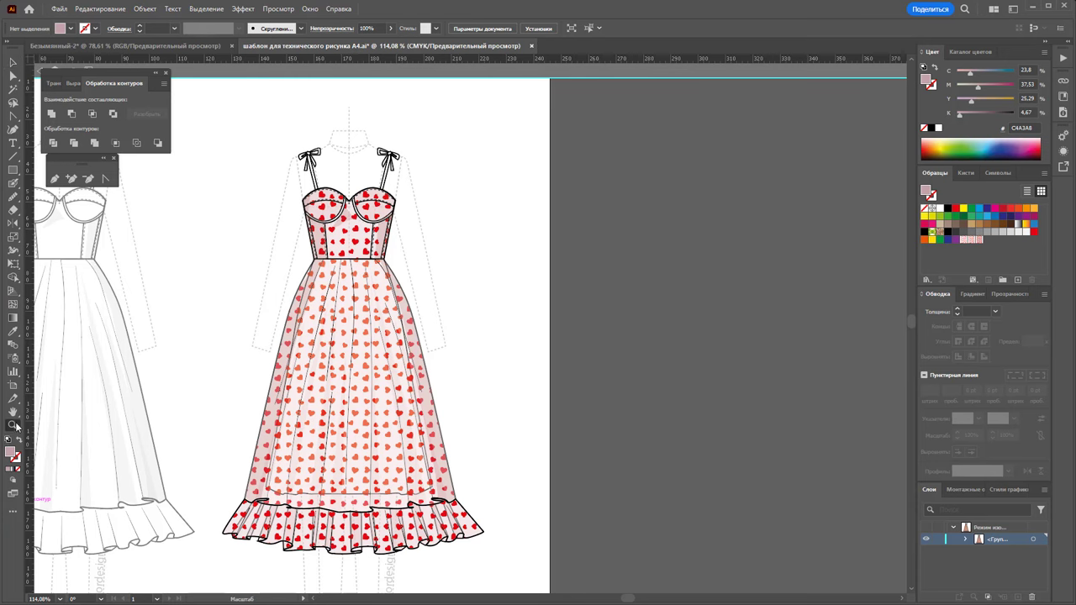
{"action": "left_click_drag", "start_coordinate": [329, 448], "coordinate": [430, 400]}
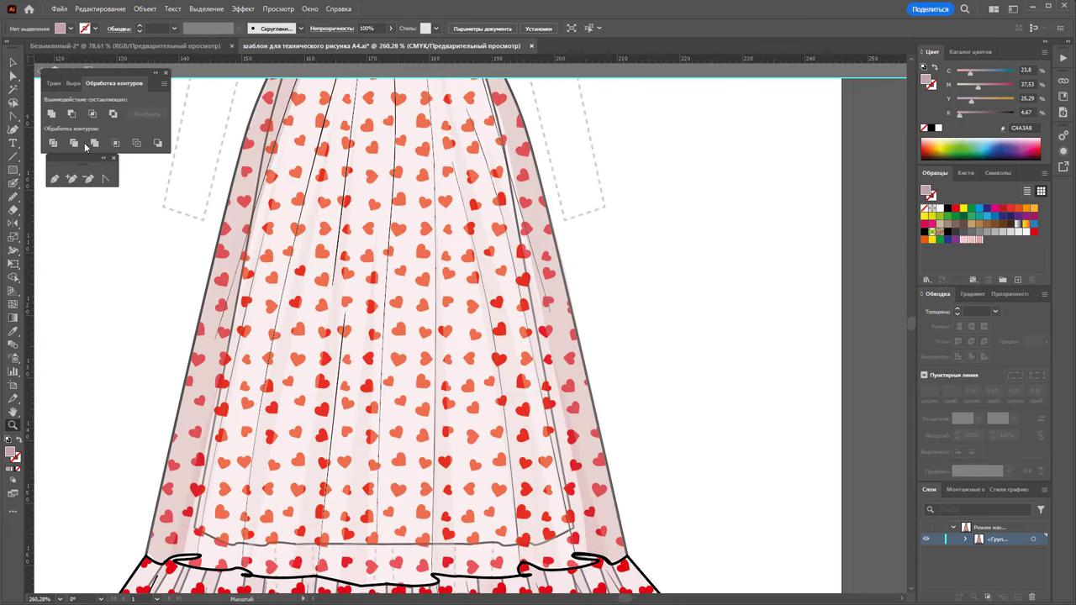
{"action": "left_click", "coordinate": [12, 74]}
{"action": "left_click", "coordinate": [323, 259]}
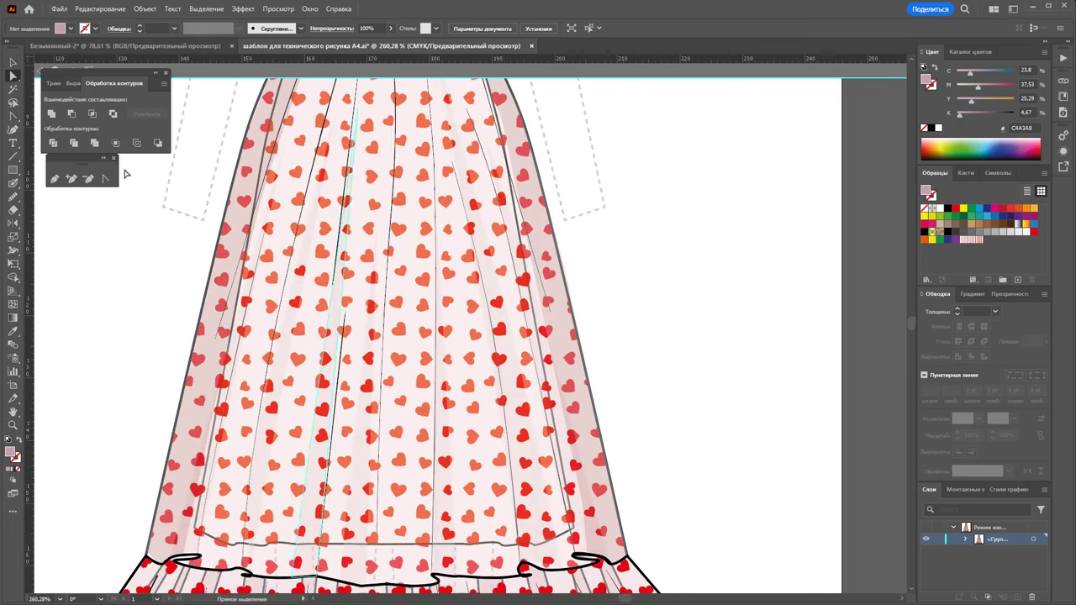
{"action": "left_click", "coordinate": [12, 63]}
{"action": "left_click", "coordinate": [322, 368]}
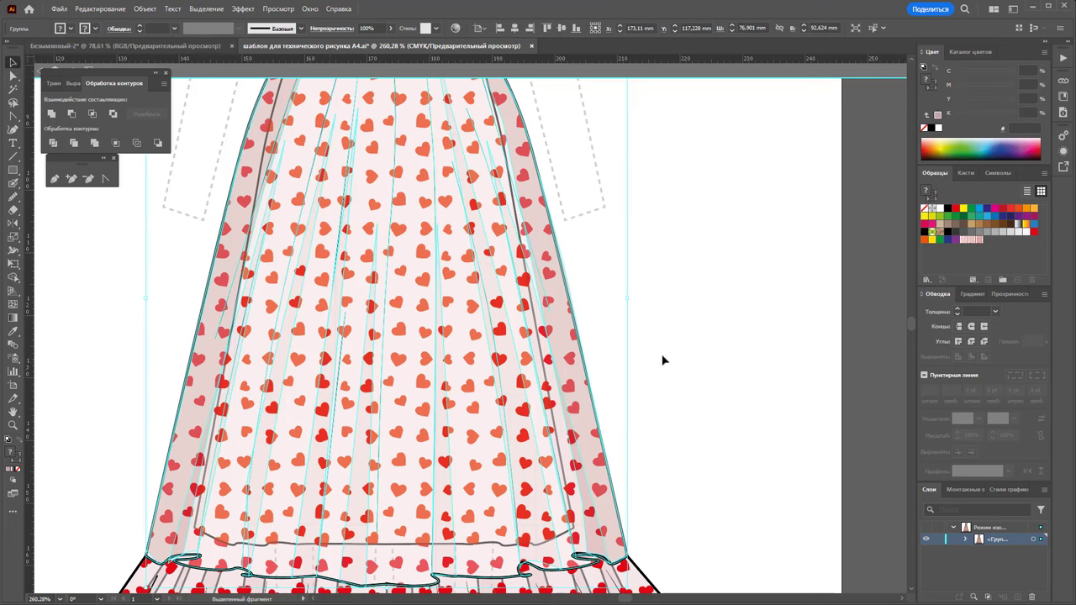
{"action": "left_click", "coordinate": [454, 377]}
{"action": "left_click", "coordinate": [505, 378]}
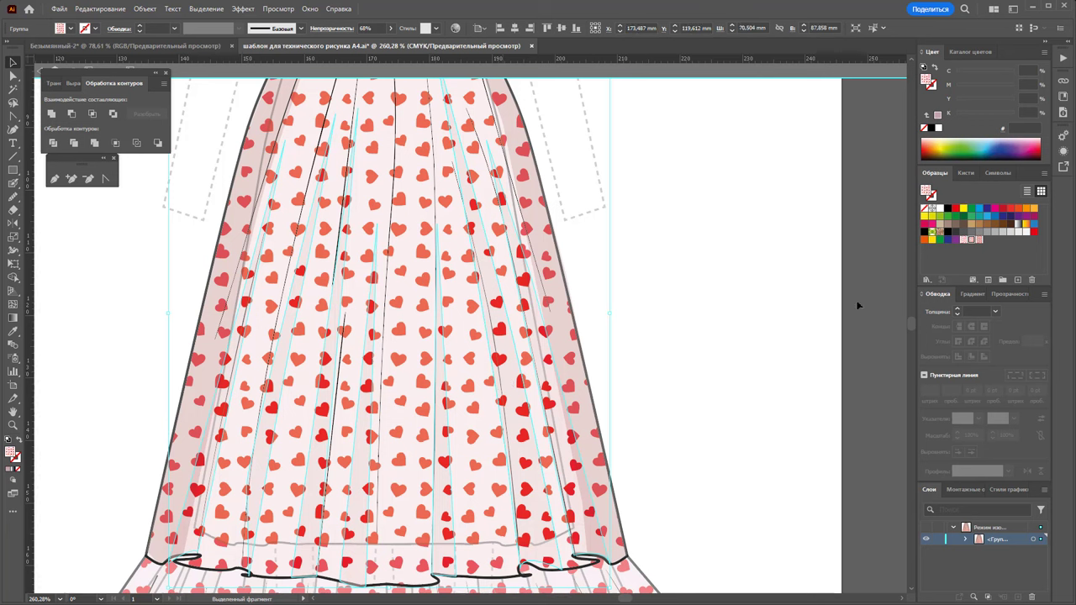
{"action": "left_click", "coordinate": [978, 240]}
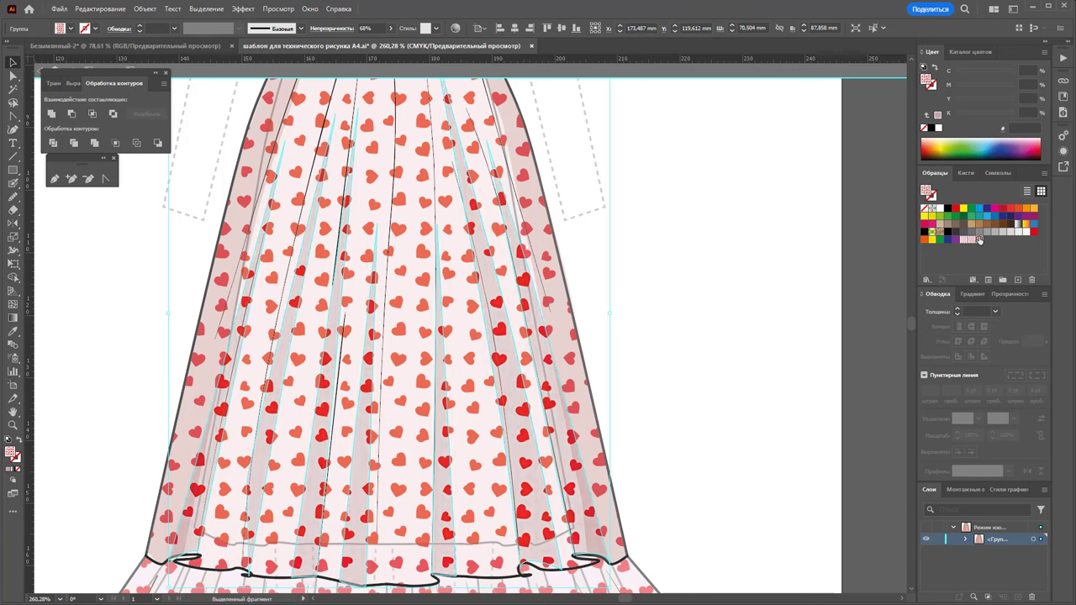
{"action": "left_click", "coordinate": [786, 346]}
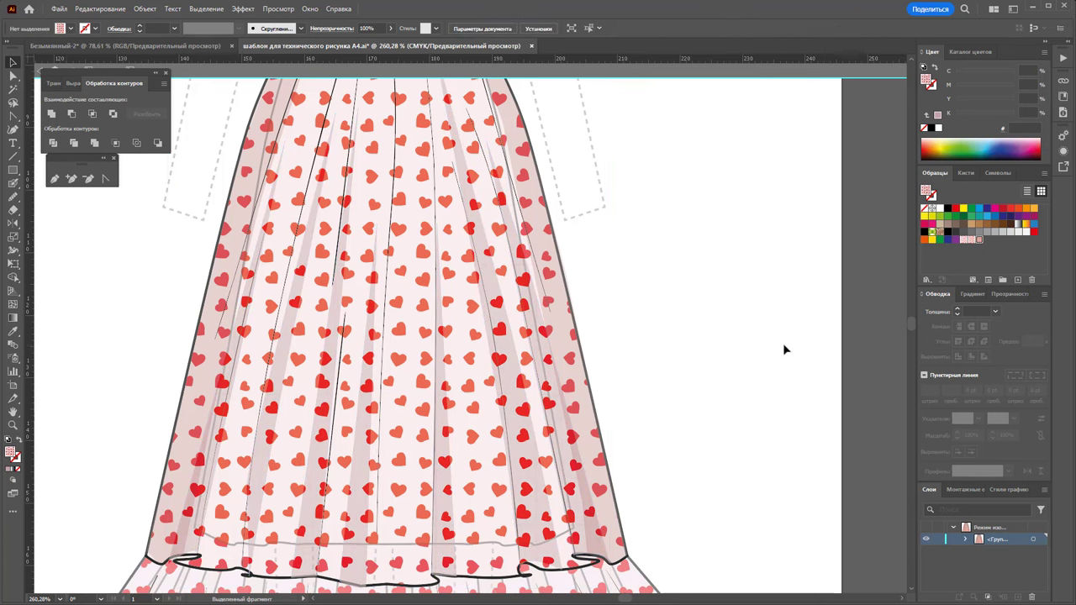
Isolate the skirt group and begin selecting the ruffle sections
{"action": "double_click", "coordinate": [676, 347]}
{"action": "scroll", "coordinate": [581, 343], "scroll_direction": "down", "scroll_amount": 2}
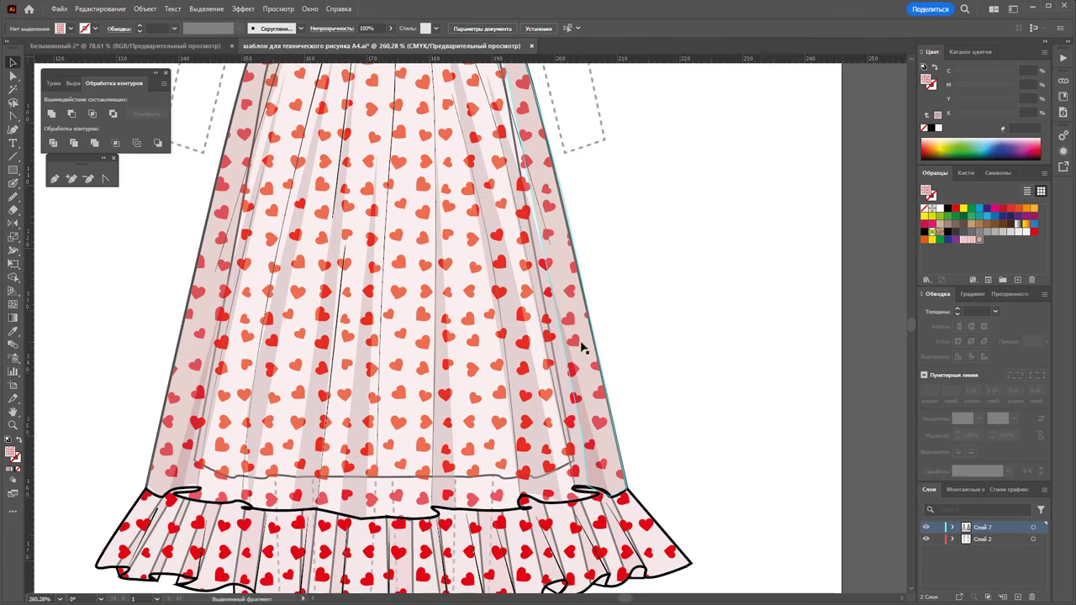
{"action": "scroll", "coordinate": [576, 336], "scroll_direction": "down", "scroll_amount": 3}
{"action": "left_click", "coordinate": [622, 503]}
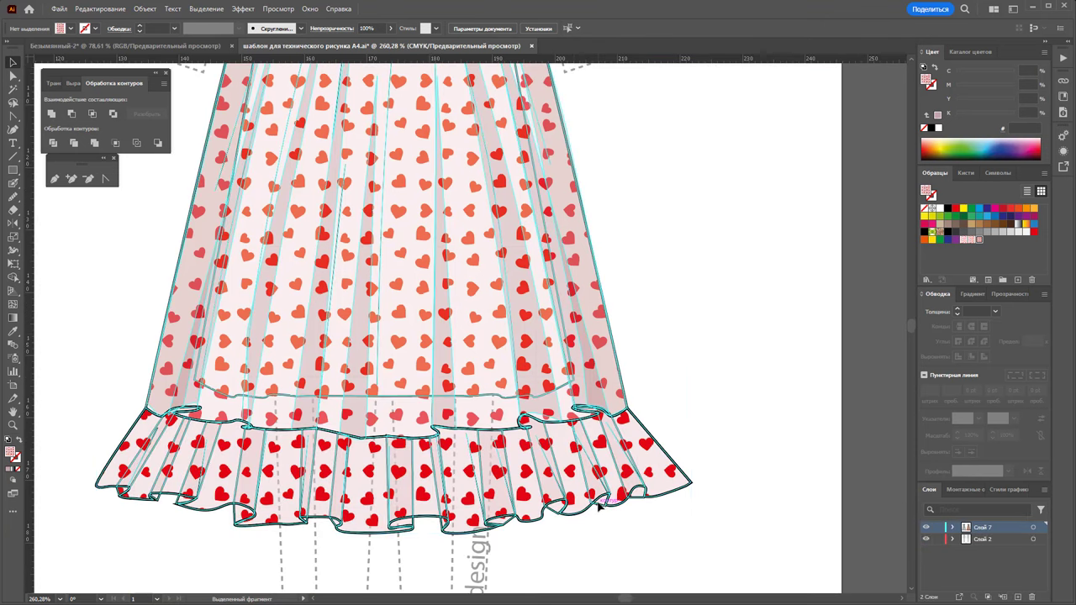
{"action": "double_click", "coordinate": [610, 499]}
{"action": "left_click", "coordinate": [610, 499]}
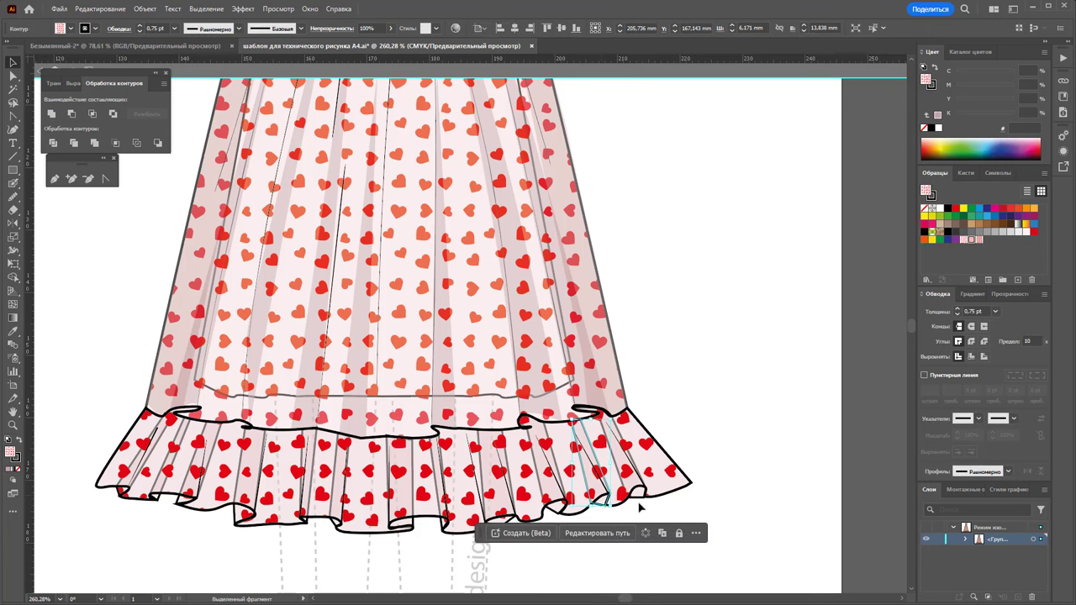
{"action": "left_click", "coordinate": [521, 514], "text": "shift"}
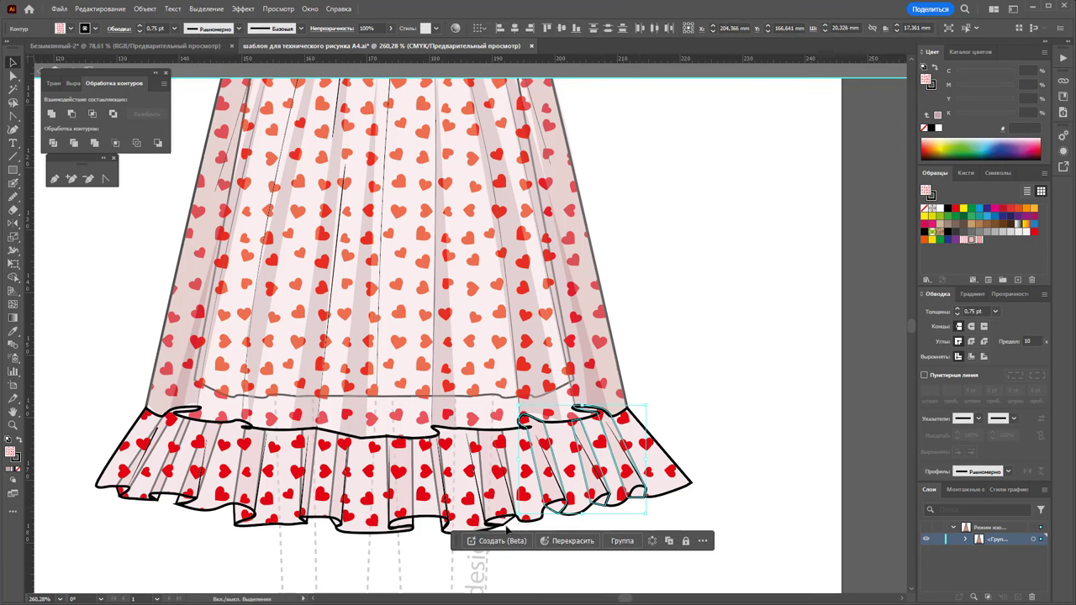
{"action": "left_click", "coordinate": [447, 518], "text": "shift"}
{"action": "left_click", "coordinate": [447, 518], "text": "shift"}
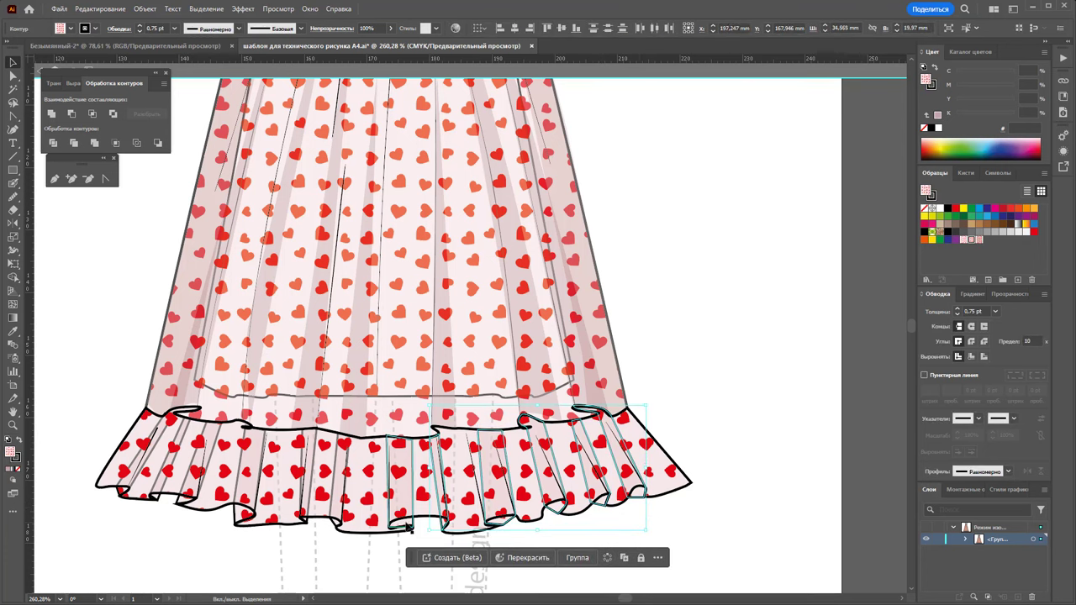
{"action": "left_click", "coordinate": [395, 524], "text": "shift"}
{"action": "left_click", "coordinate": [340, 519], "text": "shift"}
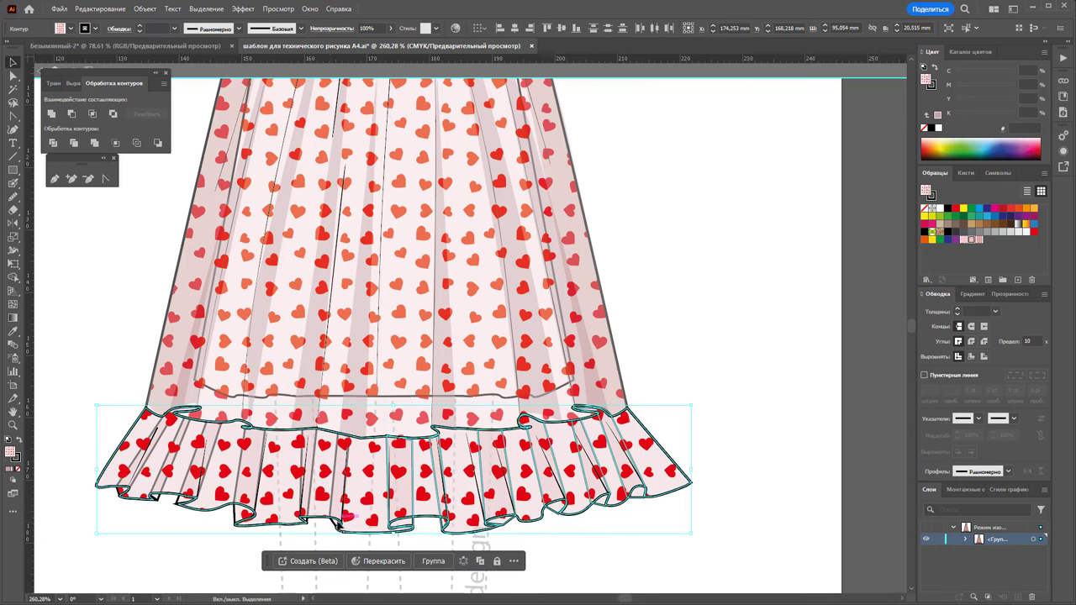
Select the inner ruffle pleats, set their stroke to None, then zoom out
{"action": "left_click", "coordinate": [334, 524], "text": "shift"}
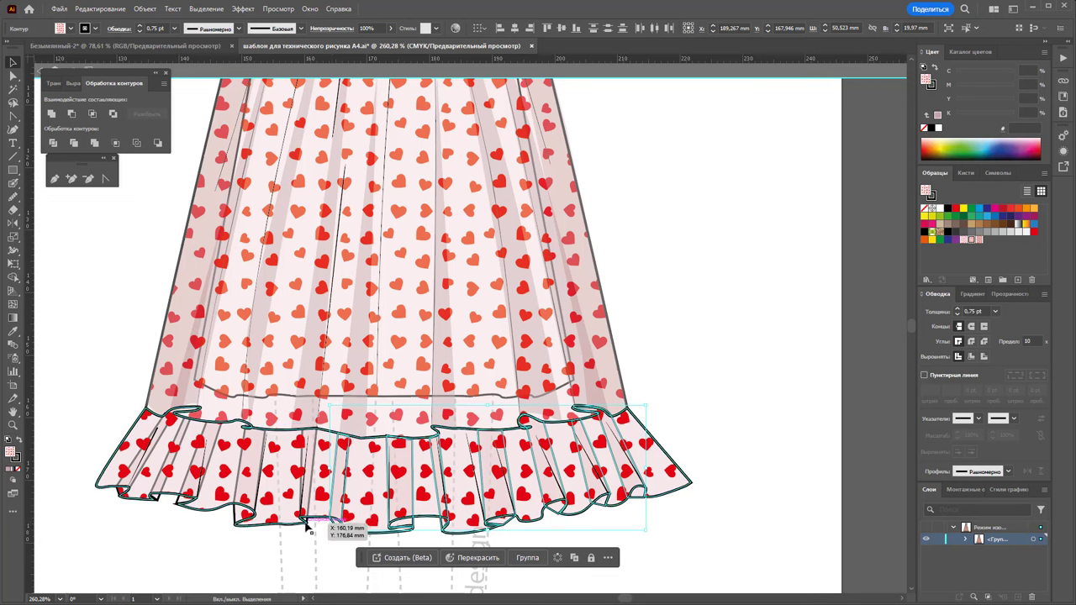
{"action": "left_click", "coordinate": [310, 524], "text": "shift"}
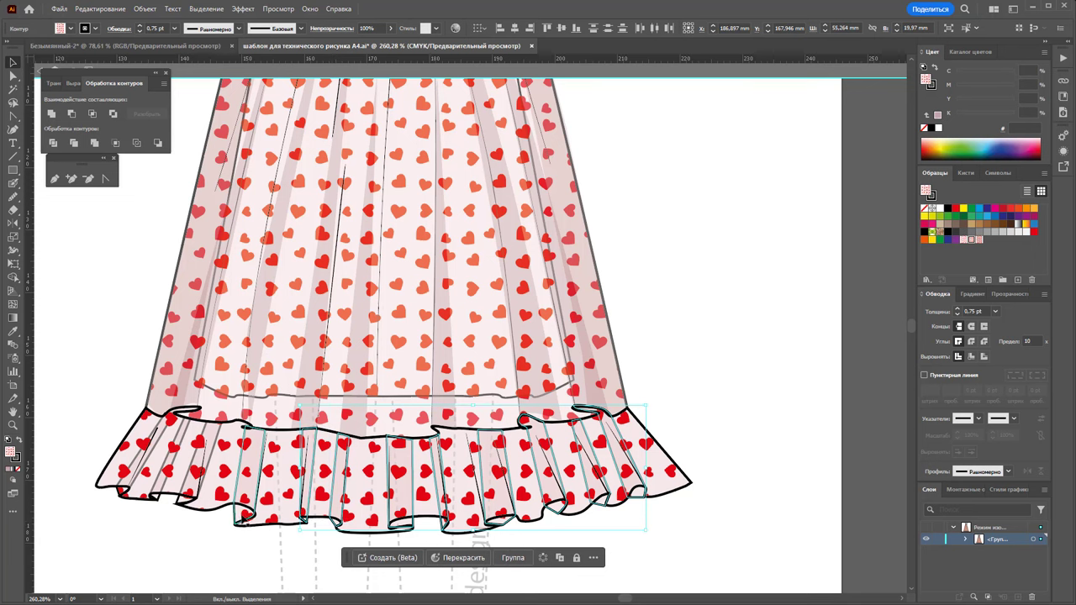
{"action": "left_click", "coordinate": [244, 520], "text": "shift"}
{"action": "left_click", "coordinate": [176, 502], "text": "shift"}
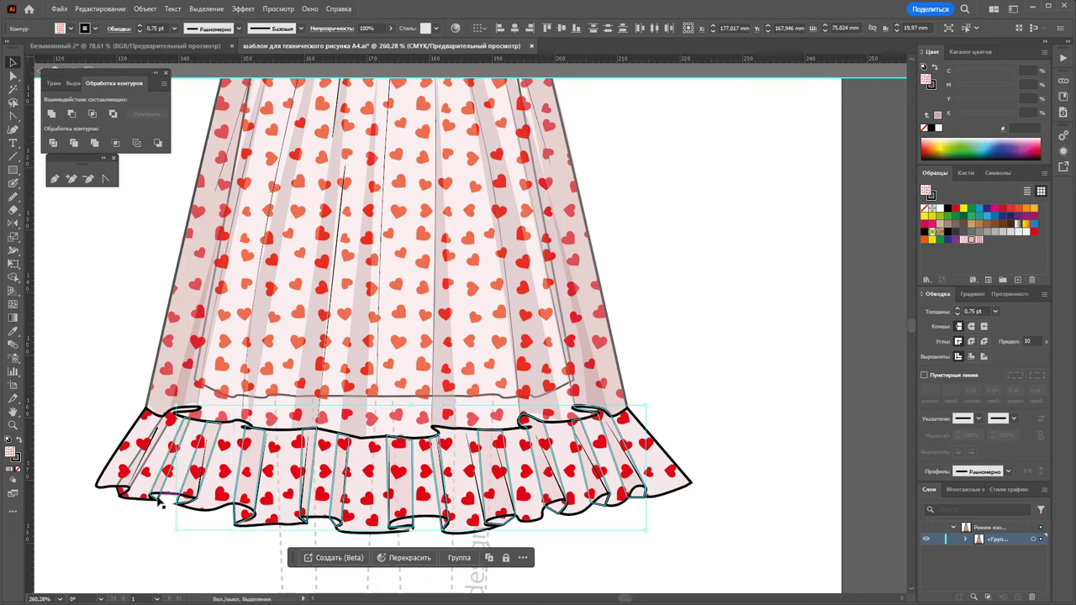
{"action": "left_click", "coordinate": [139, 491], "text": "shift"}
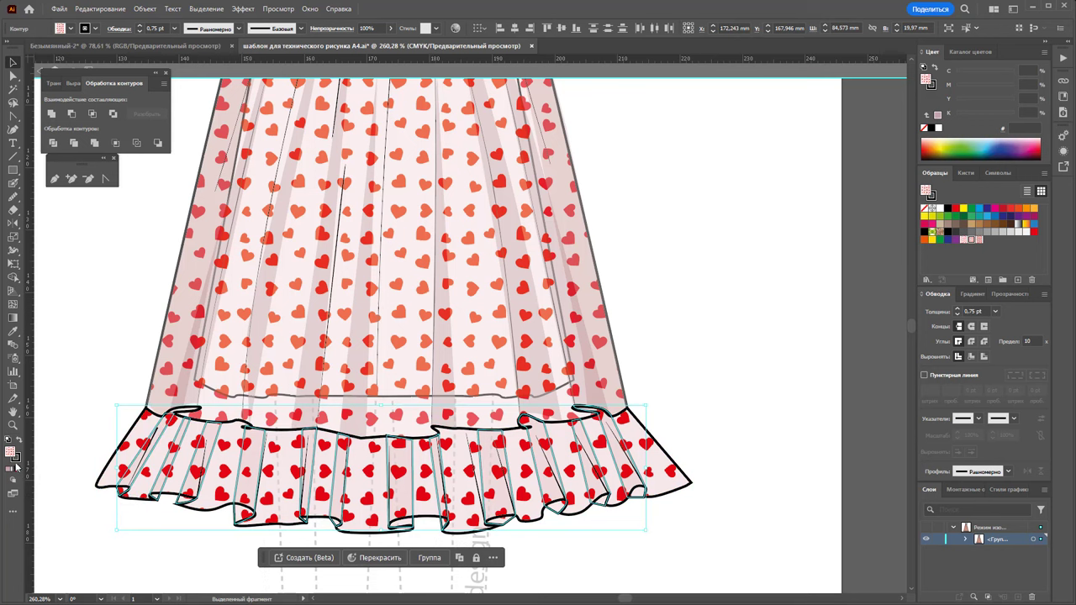
{"action": "left_click", "coordinate": [15, 466]}
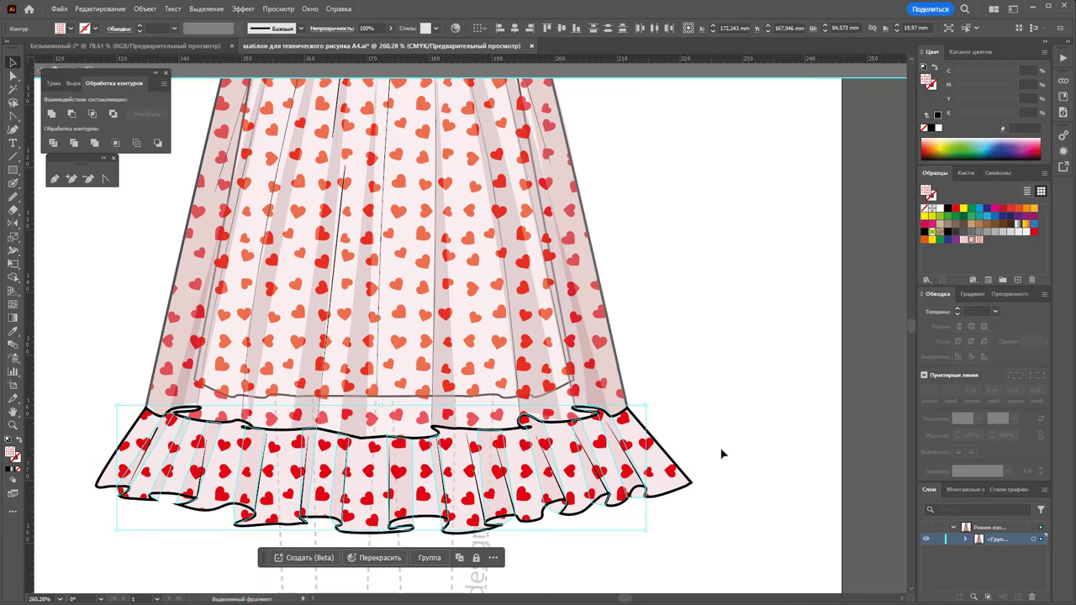
{"action": "left_click", "coordinate": [686, 371]}
{"action": "key", "text": "z"}
{"action": "key", "text": "ctrl+minus"}
Isolate the heart-patterned dress and move its sheer skirt off to the right
{"action": "key", "text": "ctrl+minus"}
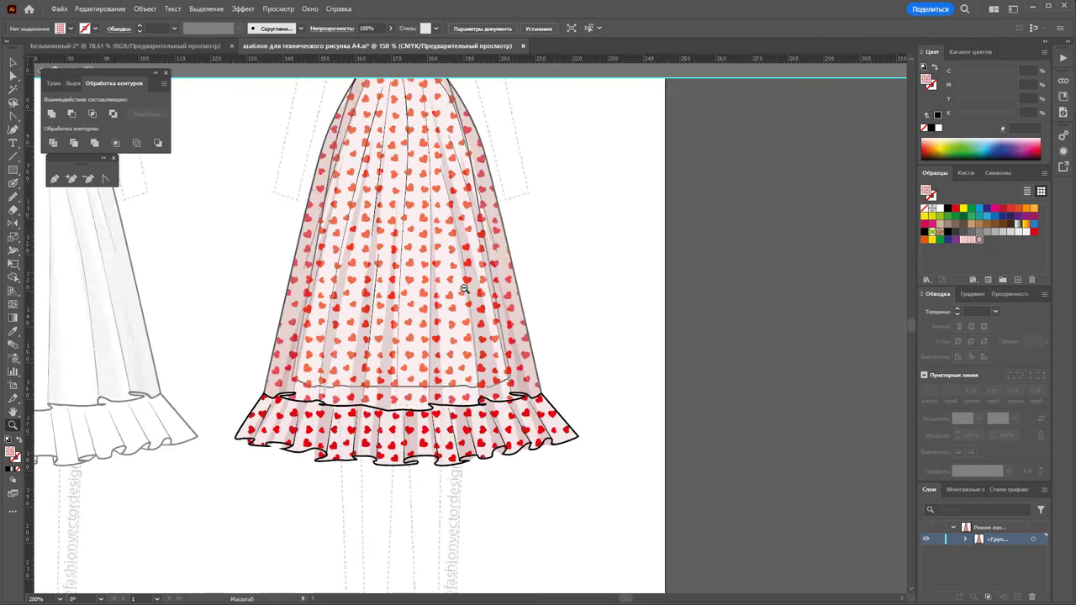
{"action": "key", "text": "ctrl+minus"}
{"action": "left_click", "coordinate": [12, 63]}
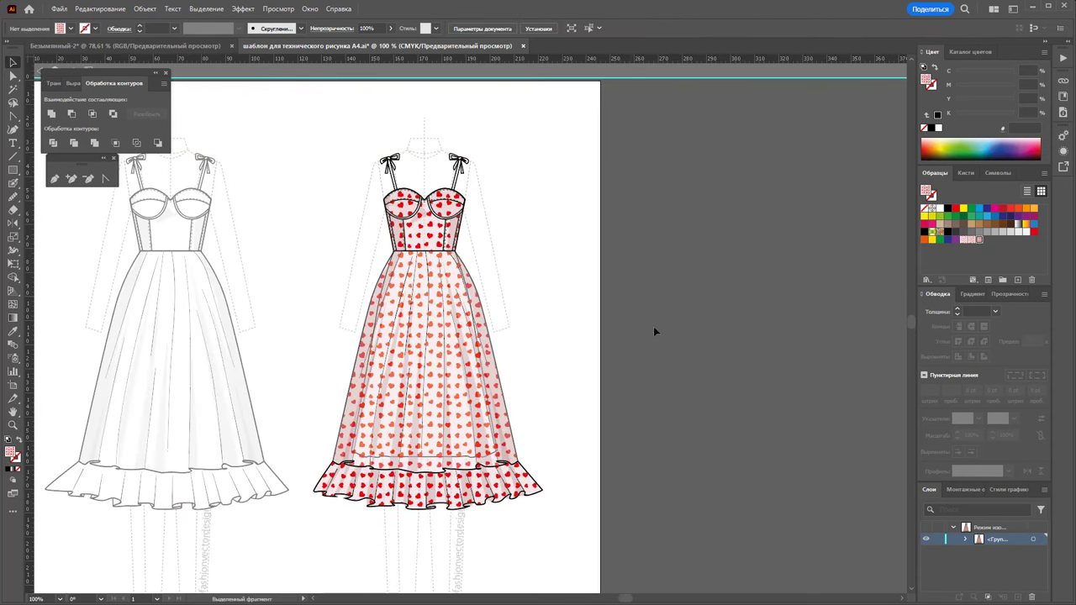
{"action": "double_click", "coordinate": [552, 286]}
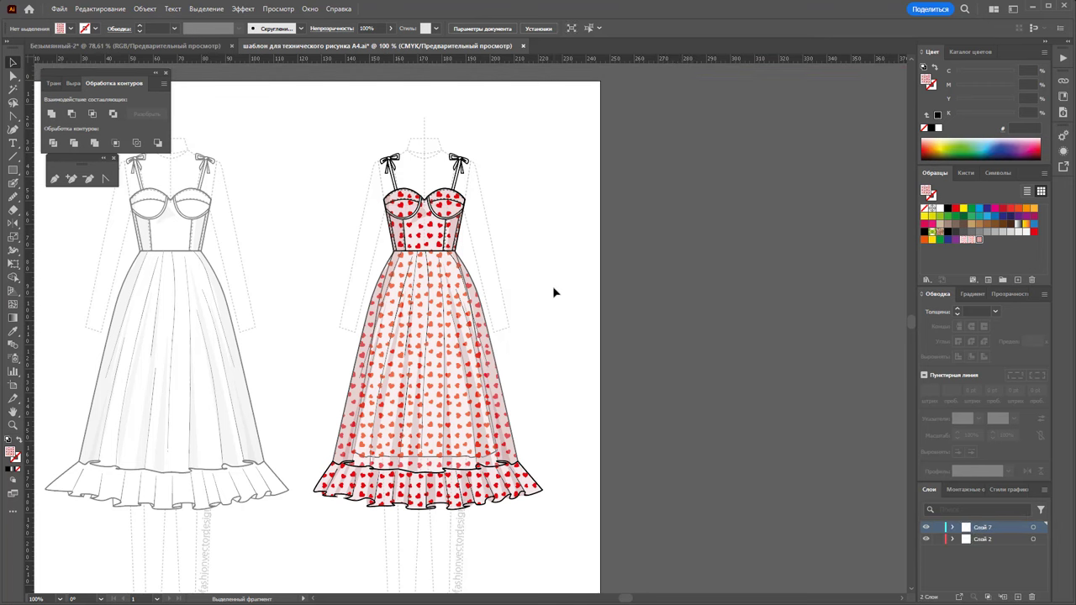
{"action": "left_click", "coordinate": [458, 364]}
{"action": "double_click", "coordinate": [451, 359]}
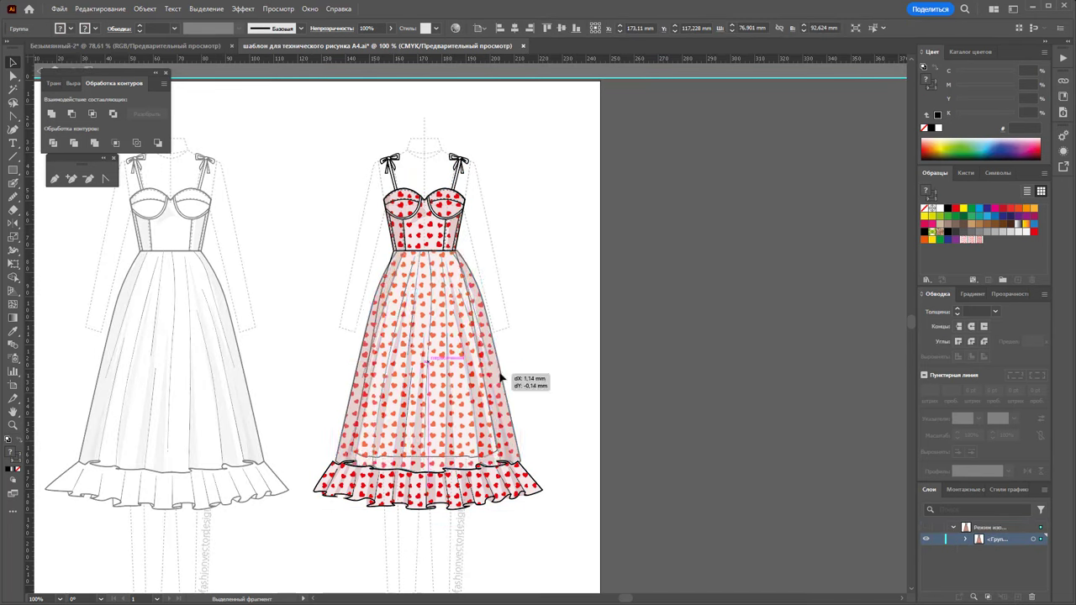
{"action": "left_click_drag", "start_coordinate": [511, 373], "coordinate": [715, 368]}
Fill the underlying dress shape with a lighter pale beige
{"action": "left_click", "coordinate": [460, 407]}
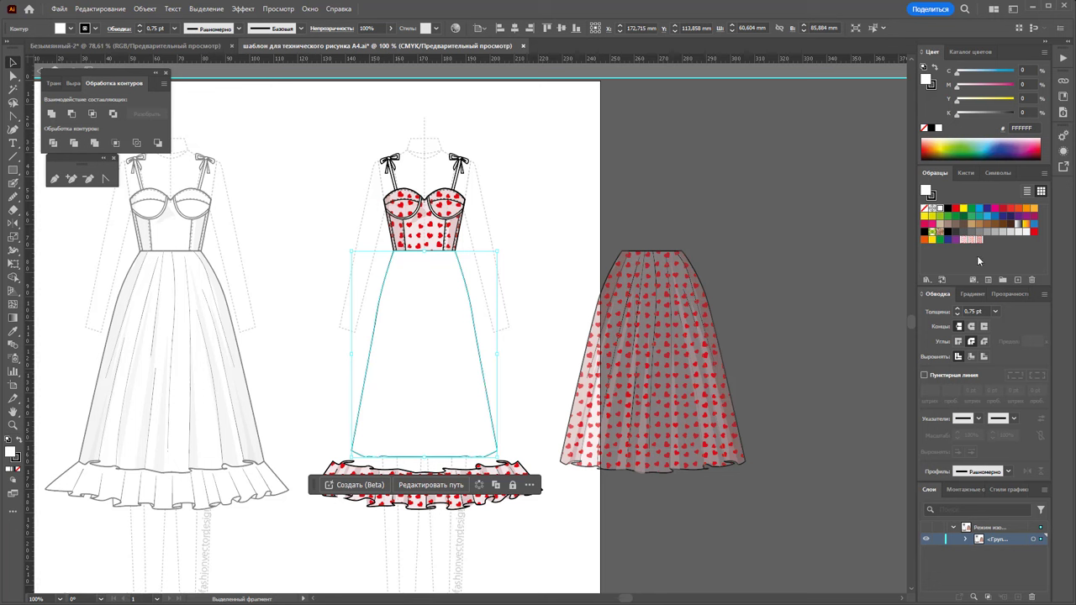
{"action": "left_click", "coordinate": [938, 222]}
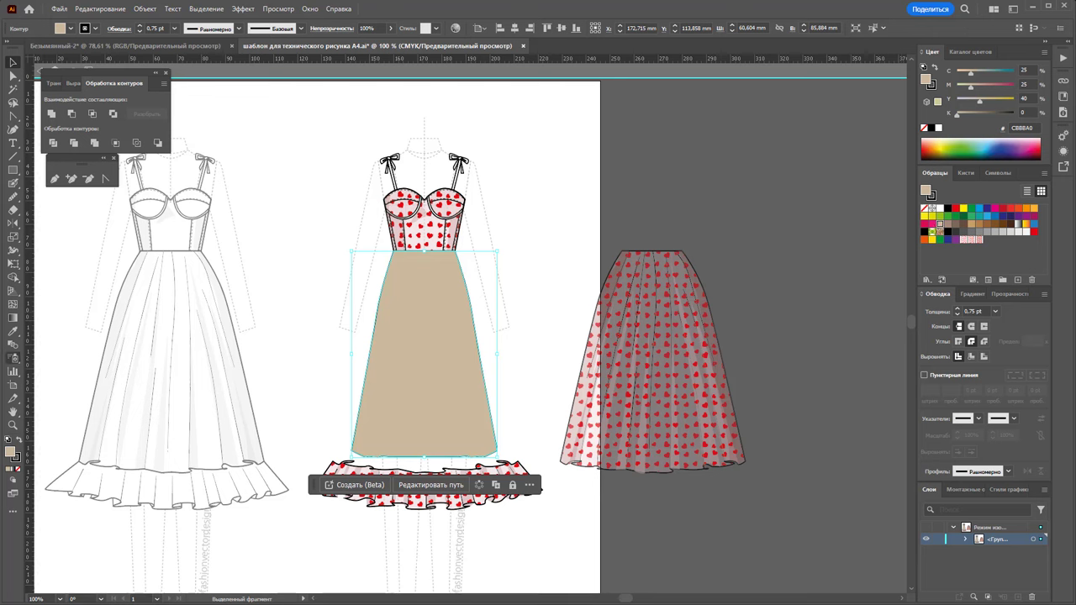
{"action": "double_click", "coordinate": [13, 454]}
{"action": "left_click", "coordinate": [825, 88]}
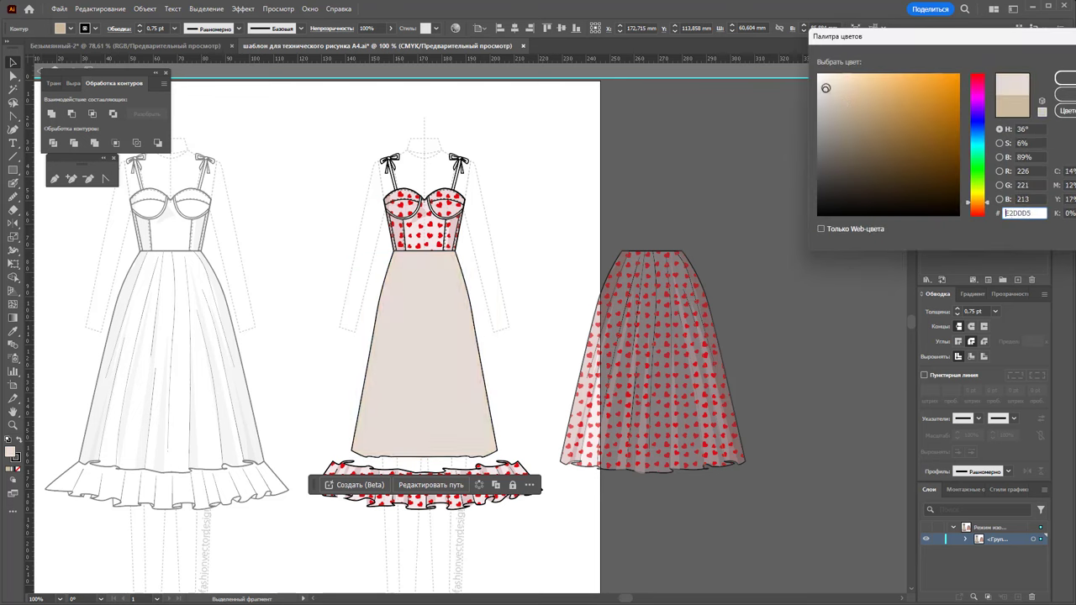
{"action": "left_click", "coordinate": [1064, 77]}
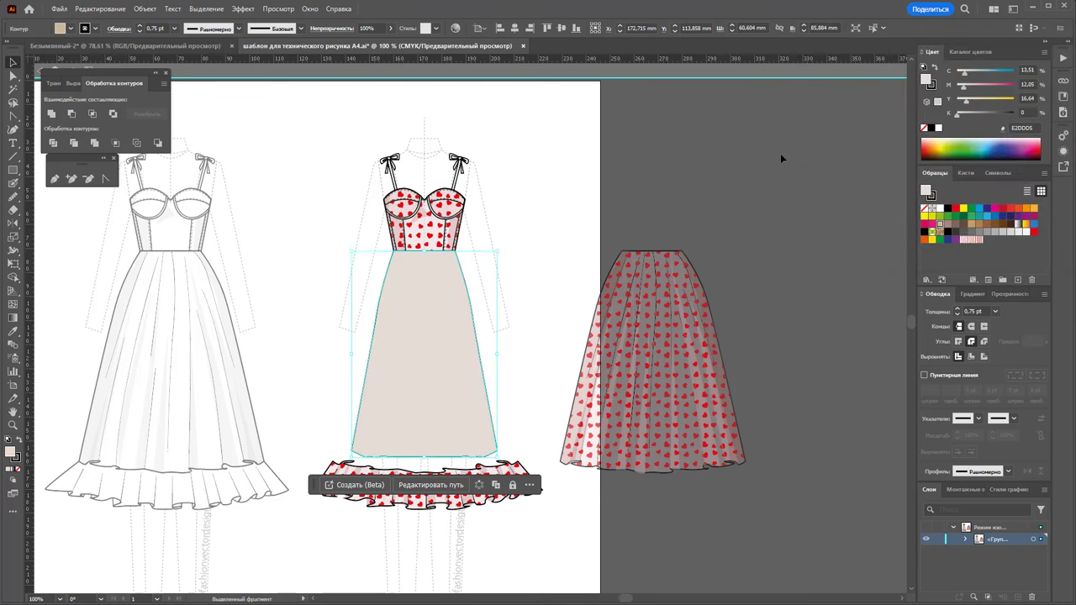
{"action": "left_click", "coordinate": [781, 151]}
{"action": "left_click_drag", "start_coordinate": [690, 384], "coordinate": [457, 384]}
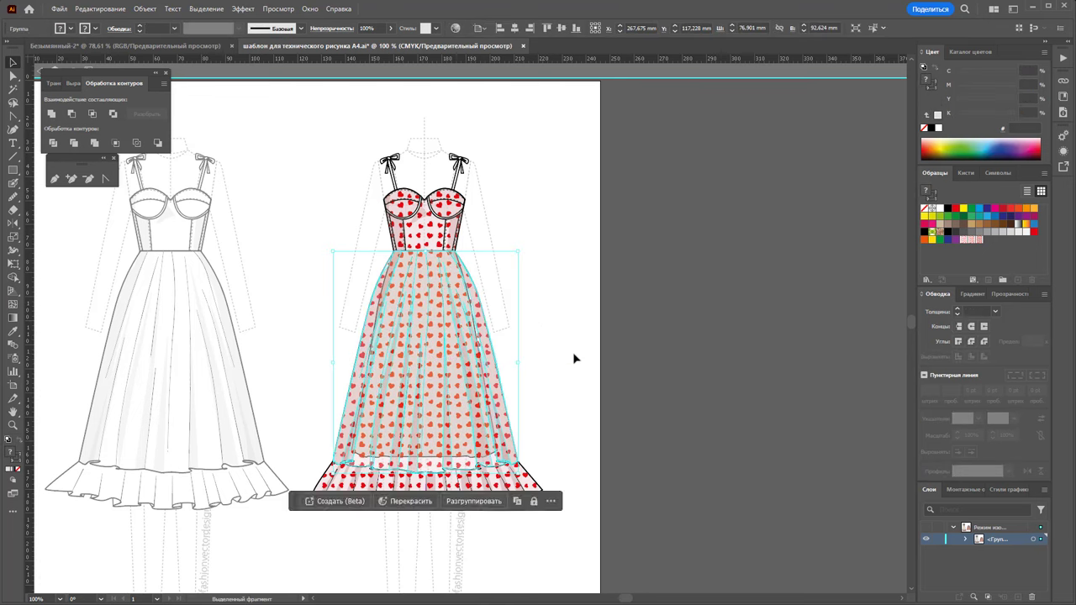
{"action": "left_click", "coordinate": [574, 358]}
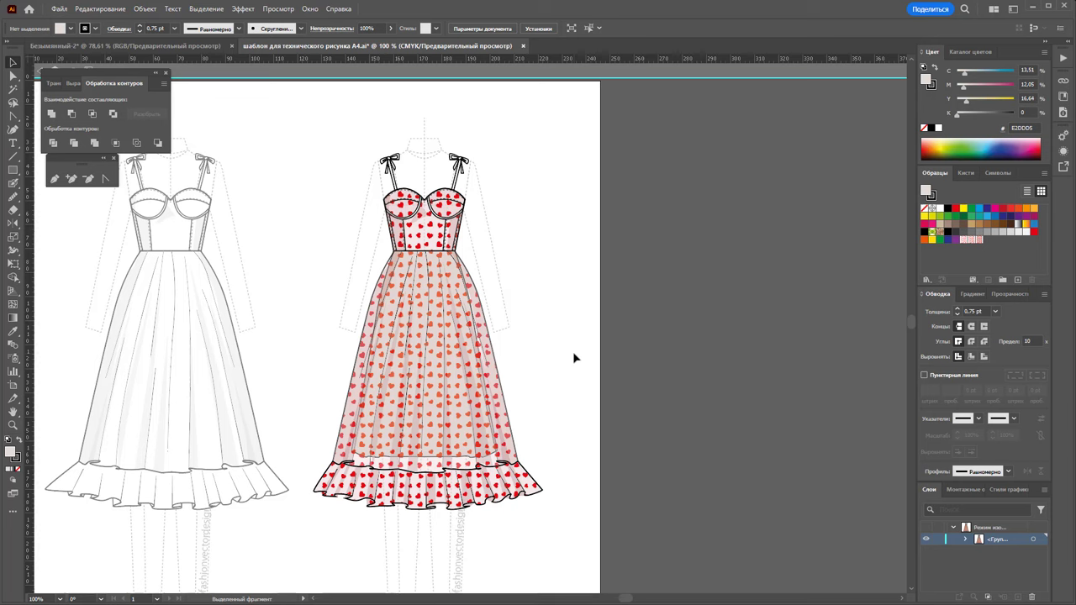
{"action": "key", "text": "ctrl+z"}
Place a heart pattern tile on the canvas beside the dress
{"action": "left_click", "coordinate": [459, 323]}
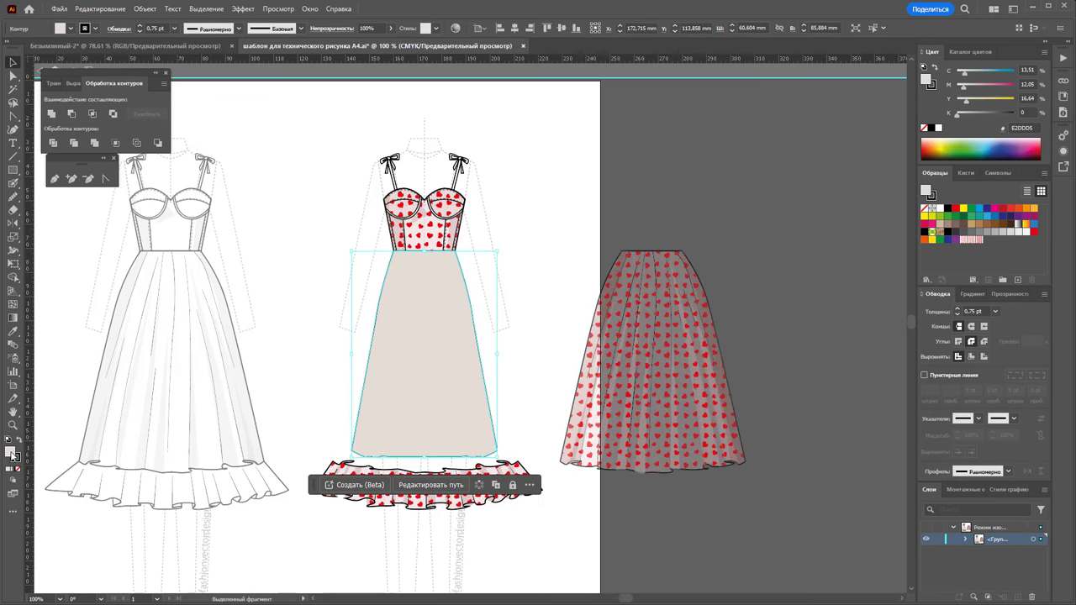
{"action": "double_click", "coordinate": [12, 454]}
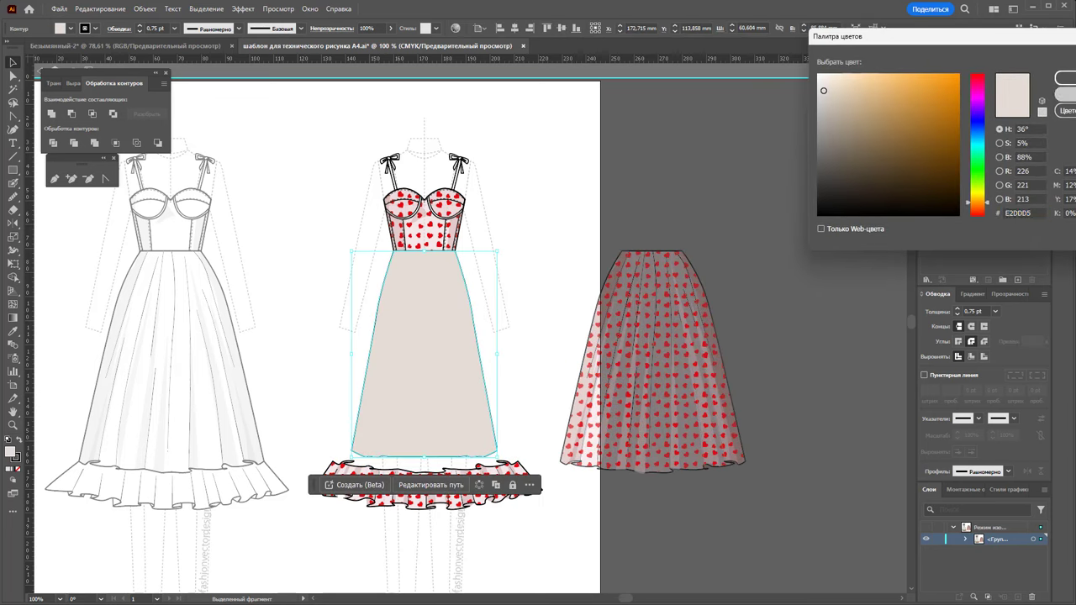
{"action": "left_click", "coordinate": [1066, 93]}
{"action": "left_click", "coordinate": [841, 206]}
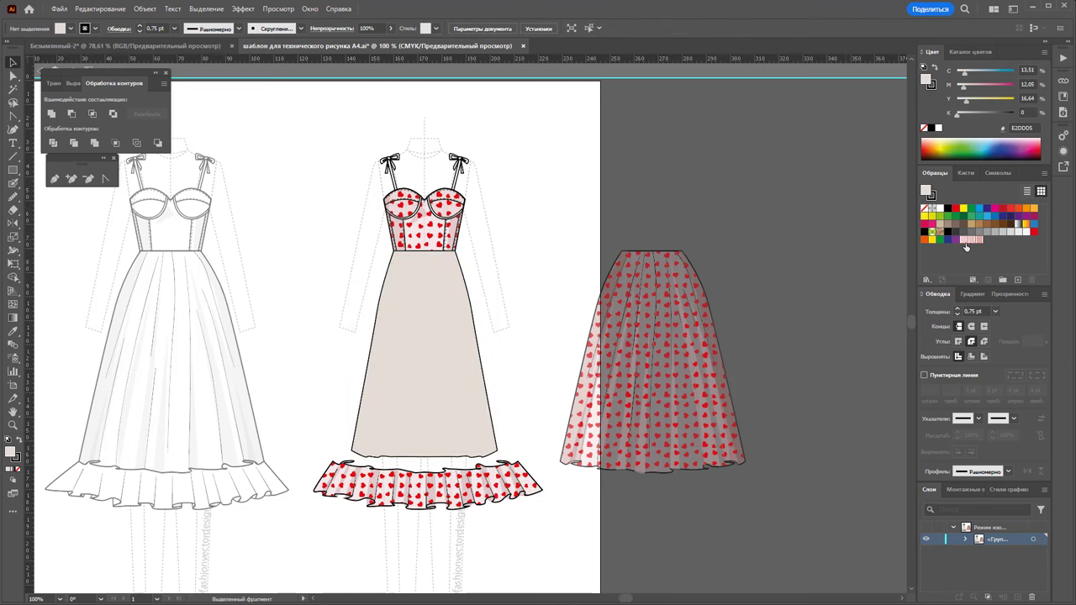
{"action": "left_click", "coordinate": [463, 290]}
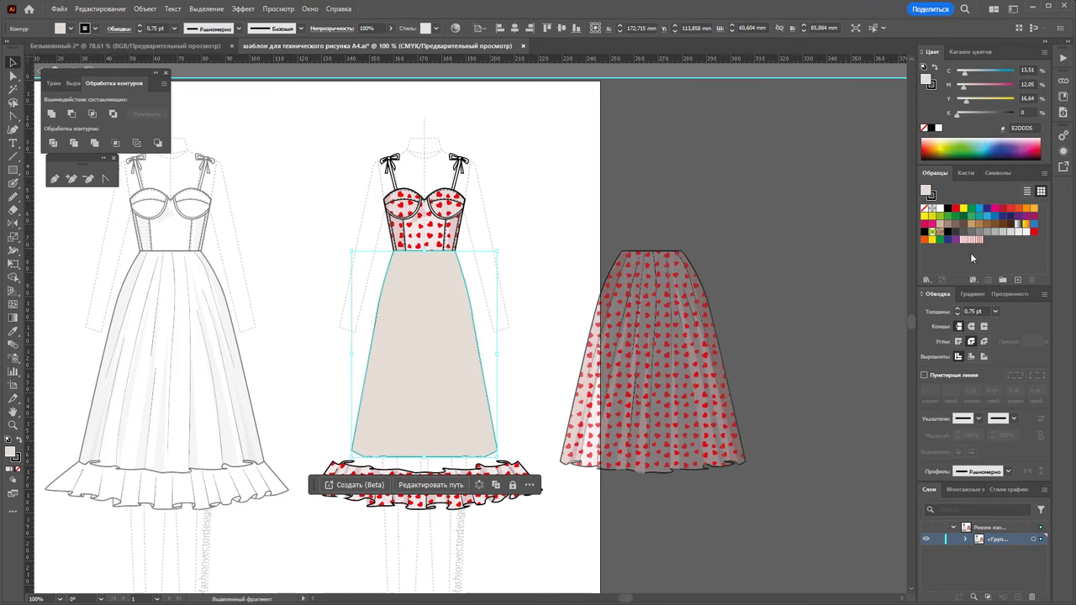
{"action": "key", "text": "ctrl+shift+a"}
{"action": "left_click_drag", "start_coordinate": [970, 243], "coordinate": [792, 222]}
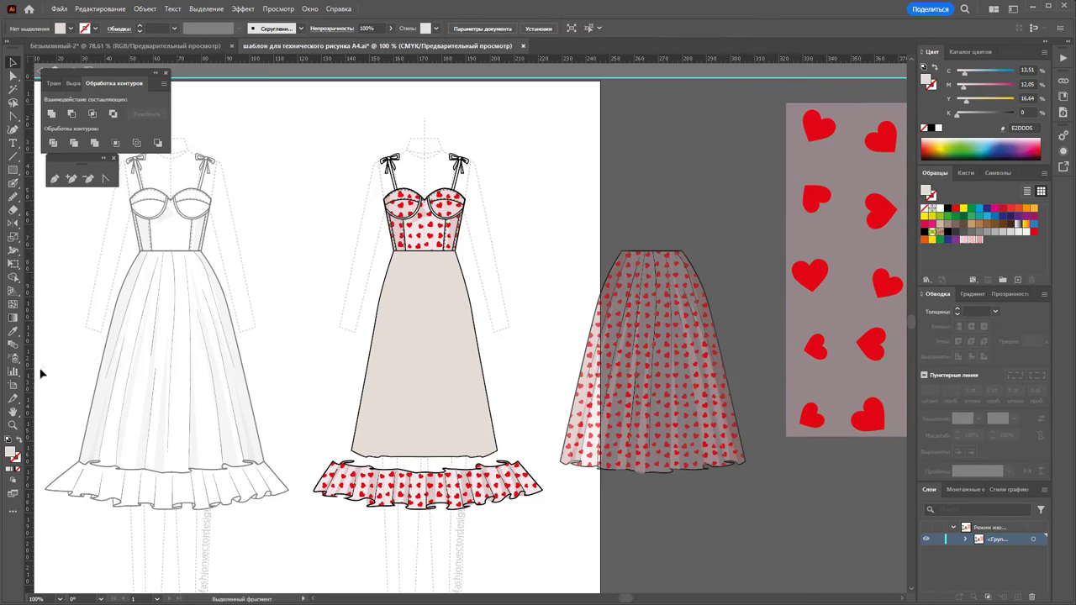
Sample the heart tile's pink onto the underskirt and lighten it to F4DCE0
{"action": "left_click", "coordinate": [403, 343]}
{"action": "key", "text": "i"}
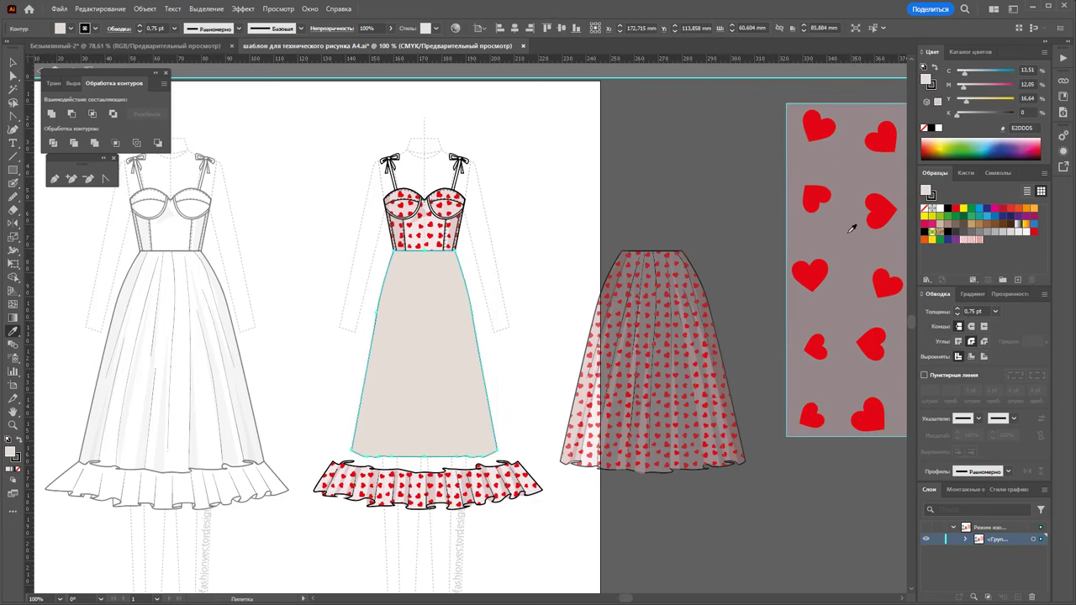
{"action": "left_click", "coordinate": [851, 228]}
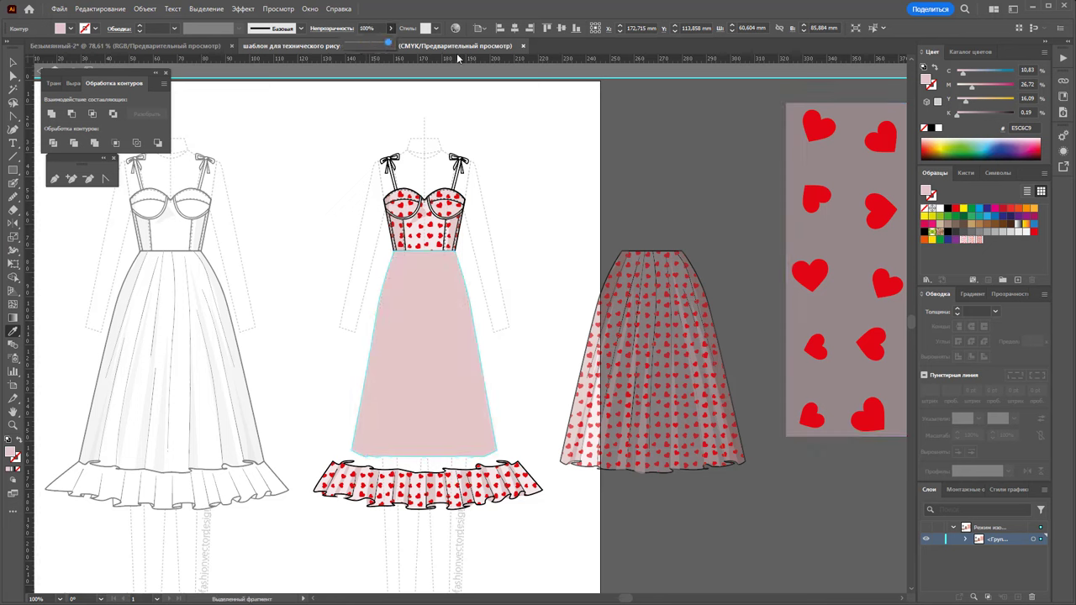
{"action": "left_click", "coordinate": [12, 63]}
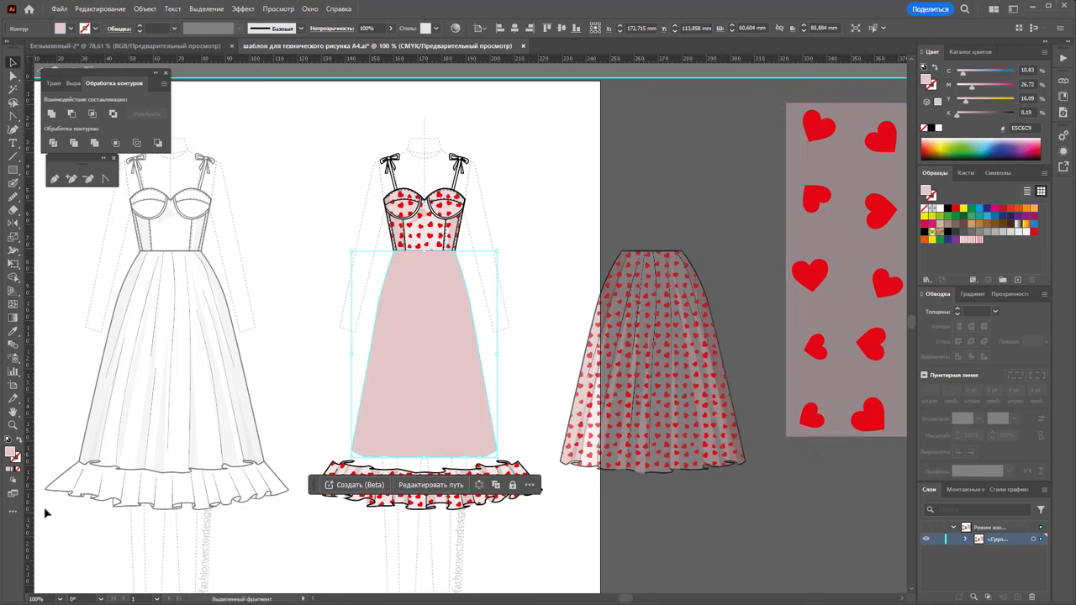
{"action": "double_click", "coordinate": [9, 453]}
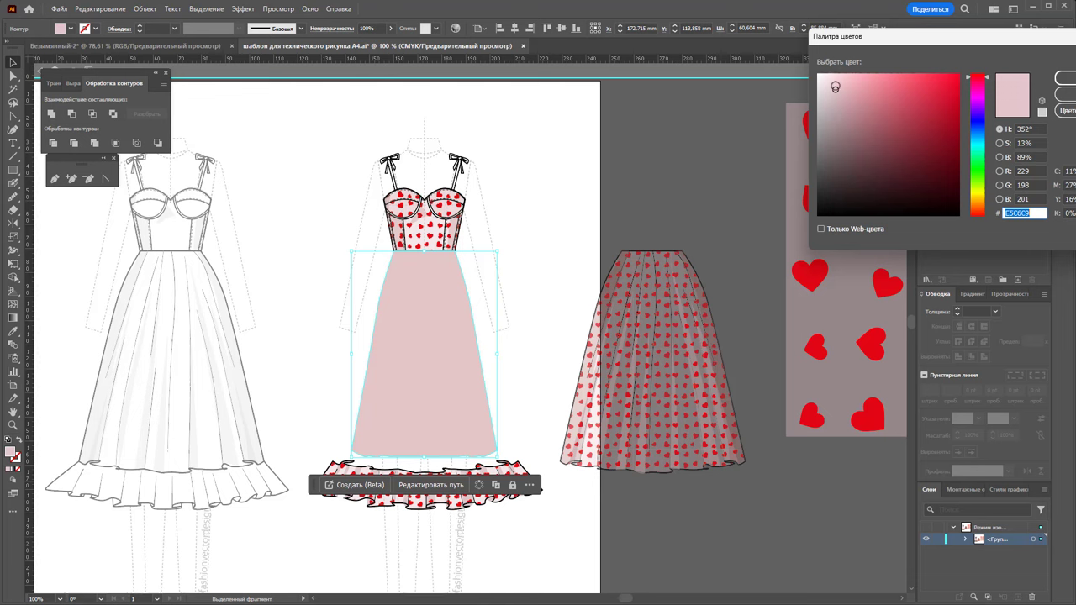
{"action": "left_click_drag", "start_coordinate": [834, 87], "coordinate": [832, 79]}
{"action": "left_click", "coordinate": [1064, 77]}
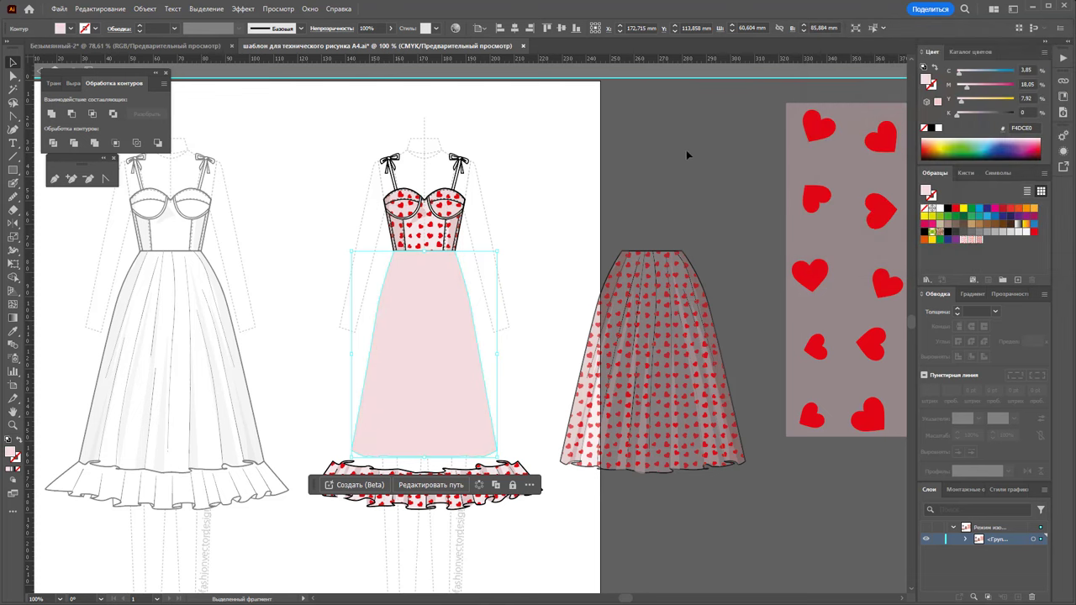
{"action": "left_click", "coordinate": [688, 149]}
Give the underskirt a black outline and lay the sheer hearts skirt over it
{"action": "left_click", "coordinate": [415, 356]}
{"action": "left_click", "coordinate": [15, 459]}
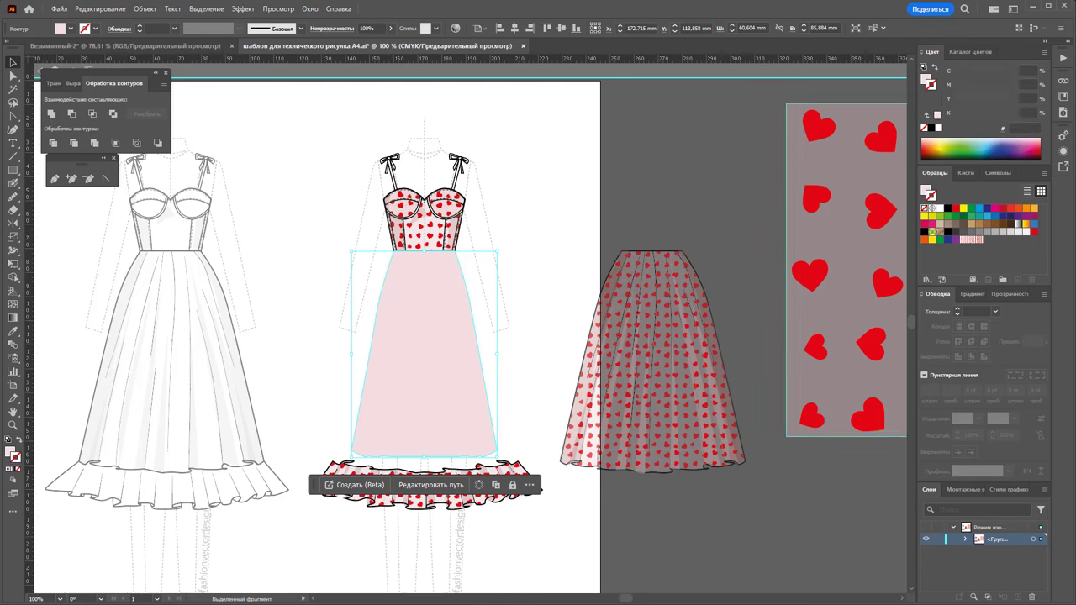
{"action": "left_click", "coordinate": [947, 209]}
{"action": "left_click", "coordinate": [674, 240]}
{"action": "left_click_drag", "start_coordinate": [652, 429], "coordinate": [427, 429]}
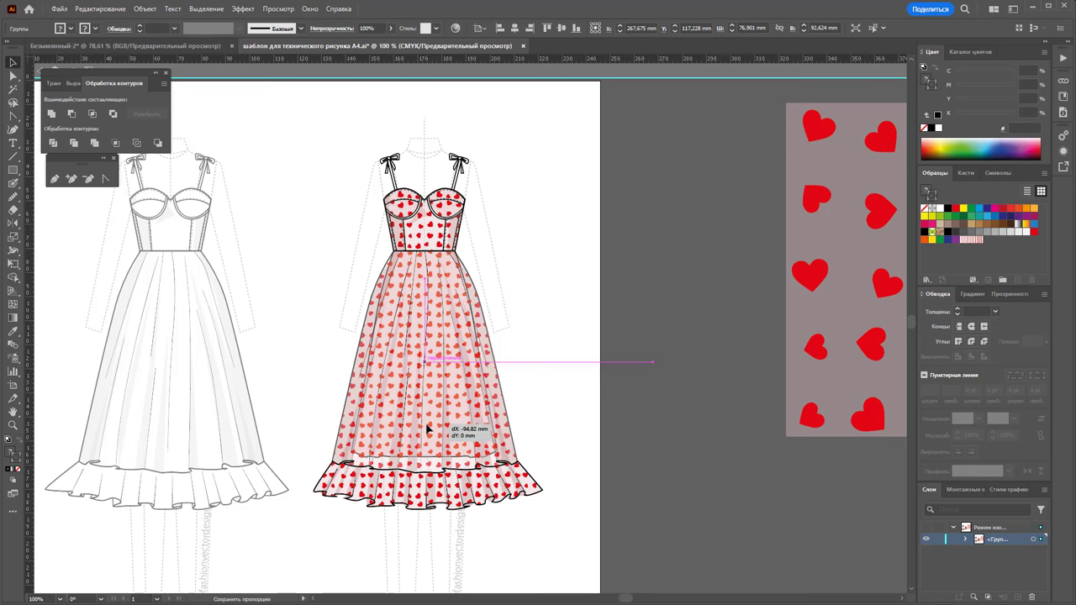
Settle the hearts skirt in place and delete the heart-pattern tile
{"action": "left_click_drag", "start_coordinate": [427, 429], "coordinate": [427, 429]}
{"action": "left_click", "coordinate": [654, 391]}
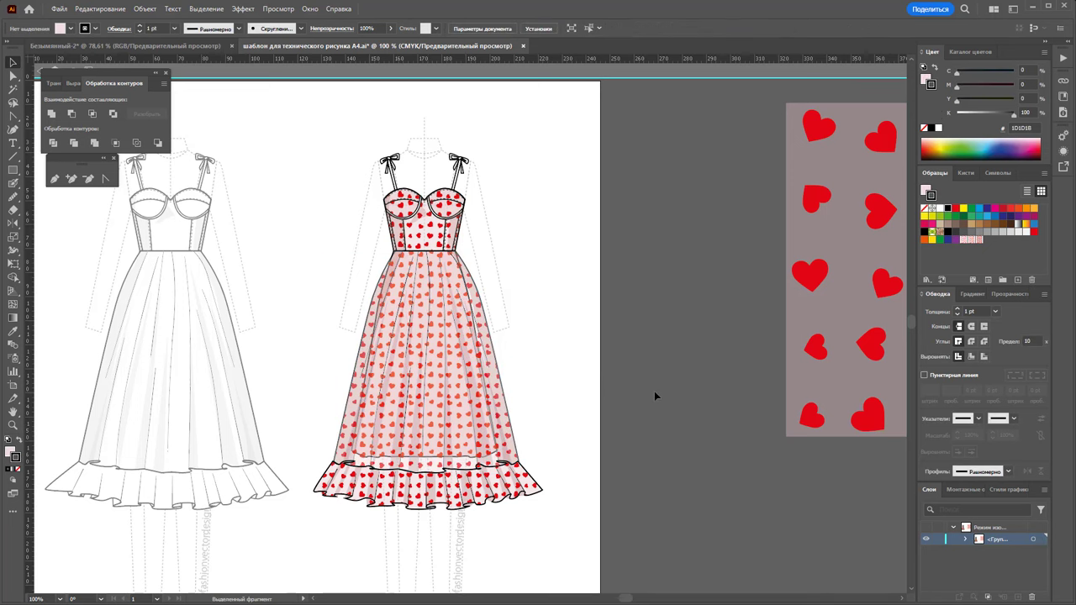
{"action": "left_click", "coordinate": [850, 292]}
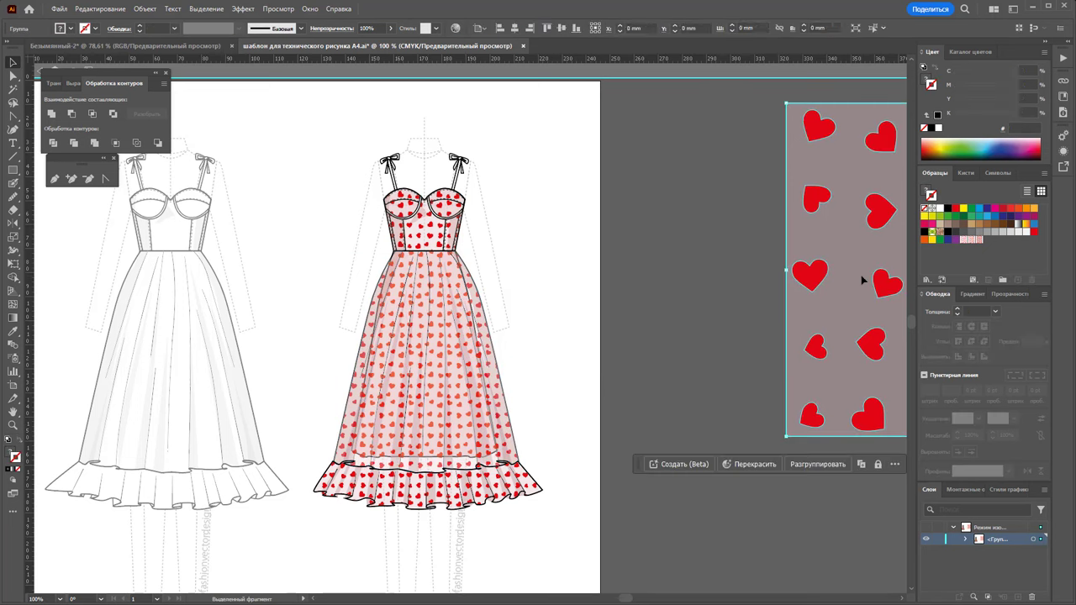
{"action": "key", "text": "Delete"}
{"action": "key", "text": "Escape"}
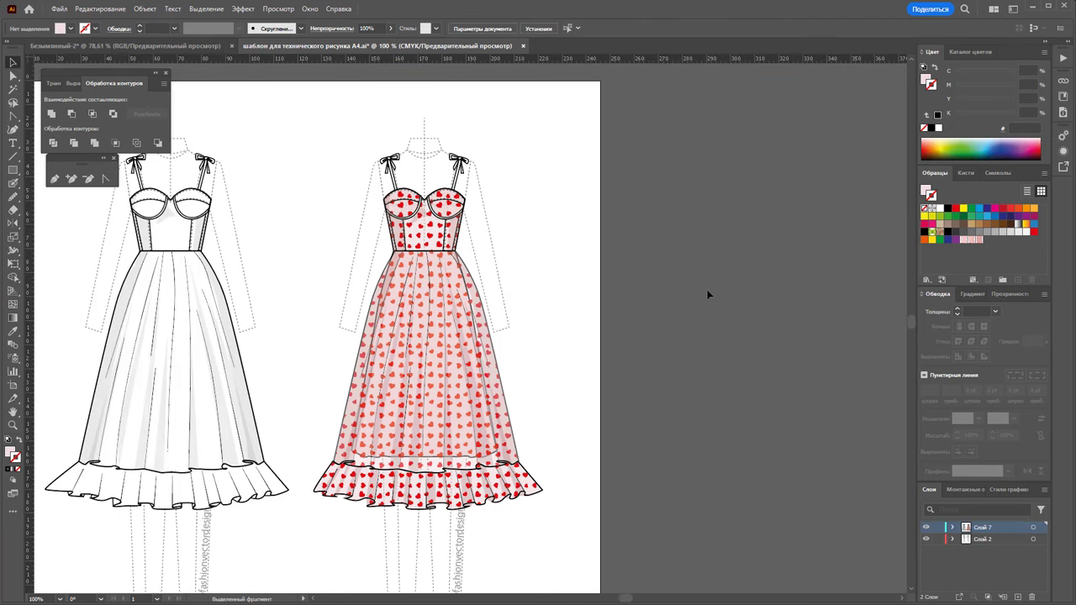
Zoom in on the bodice and select both cup underwire bands
{"action": "left_click", "coordinate": [15, 426]}
{"action": "left_click_drag", "start_coordinate": [433, 195], "coordinate": [600, 289]}
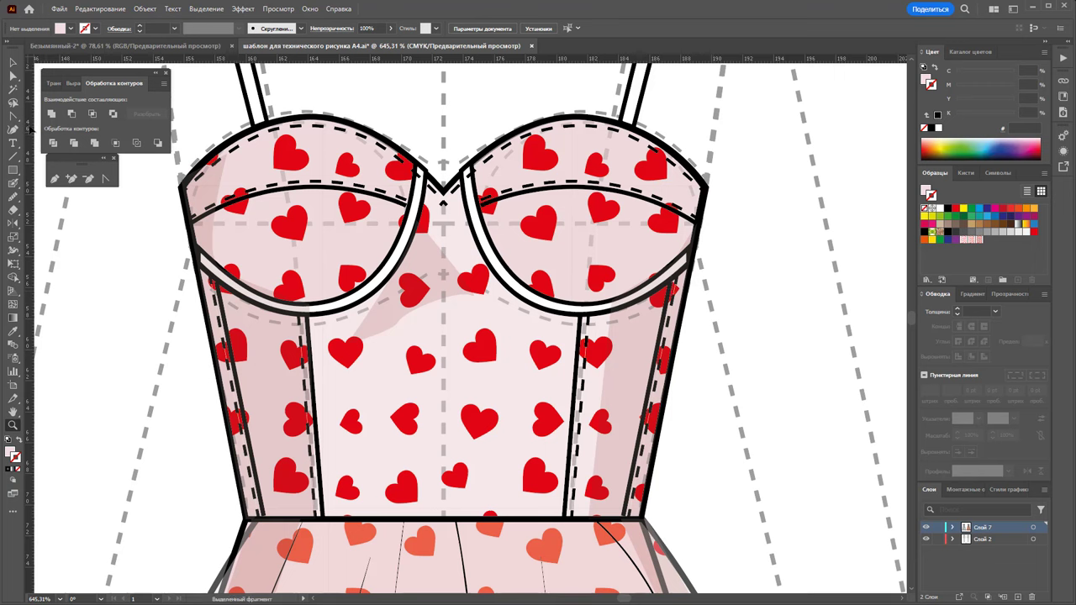
{"action": "left_click", "coordinate": [12, 62]}
{"action": "left_click", "coordinate": [370, 288]}
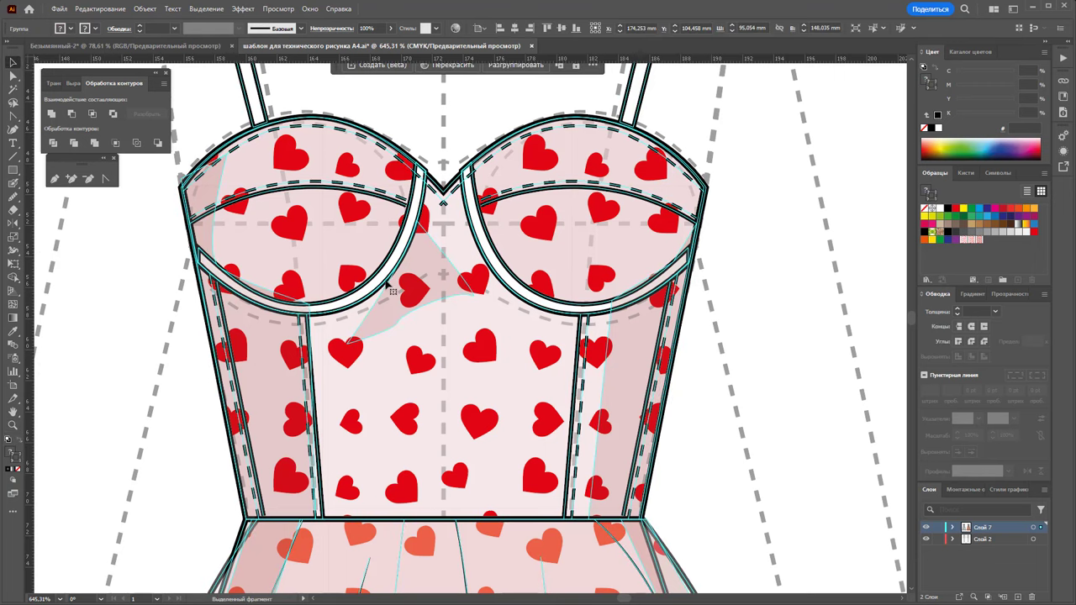
{"action": "double_click", "coordinate": [390, 288]}
{"action": "left_click", "coordinate": [381, 275]}
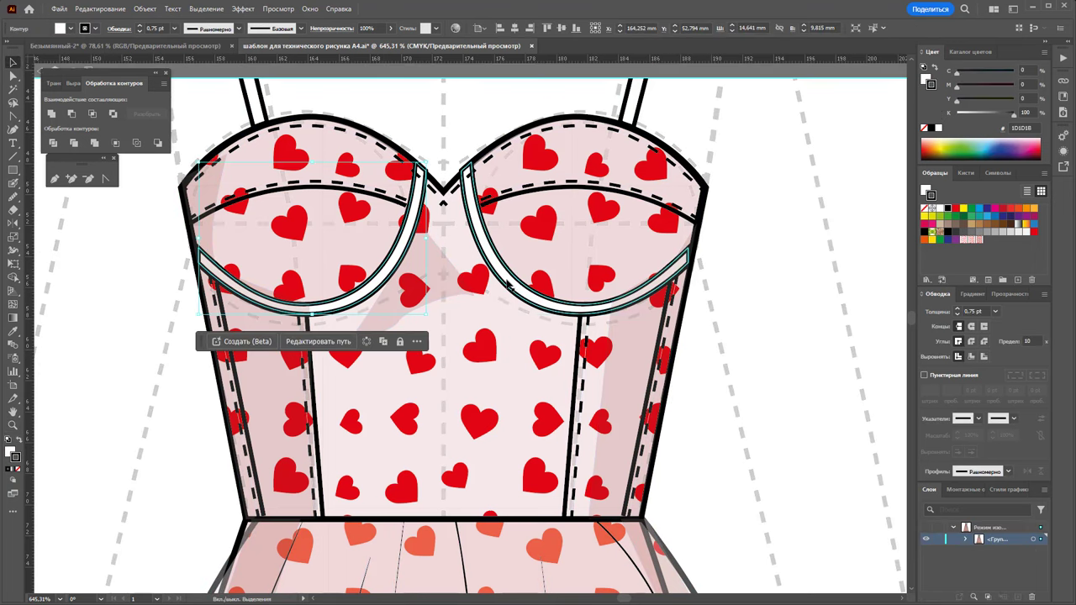
{"action": "left_click", "coordinate": [511, 284], "text": "shift"}
Sample the bodice's pink fill onto both bands and give them light translucent pink outlines
{"action": "left_click", "coordinate": [13, 331]}
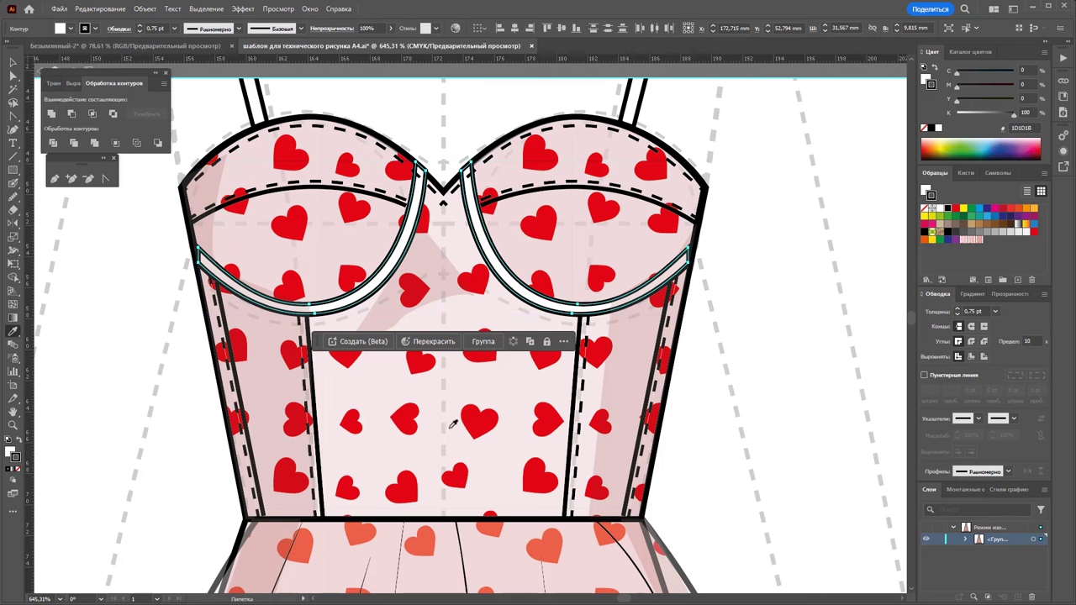
{"action": "left_click", "coordinate": [490, 416]}
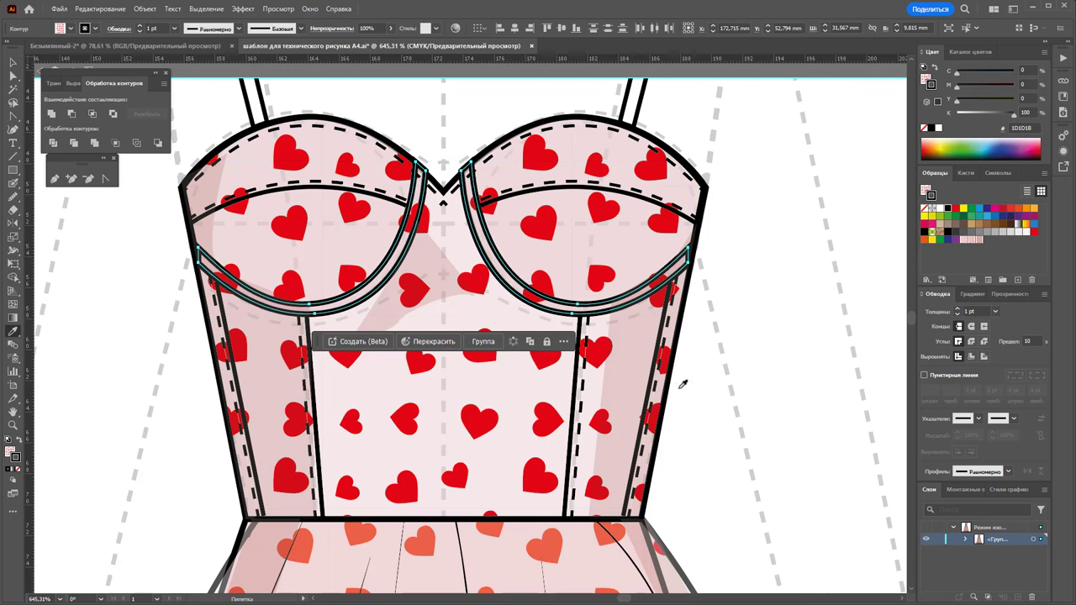
{"action": "left_click", "coordinate": [968, 241]}
{"action": "key", "text": "ctrl+z"}
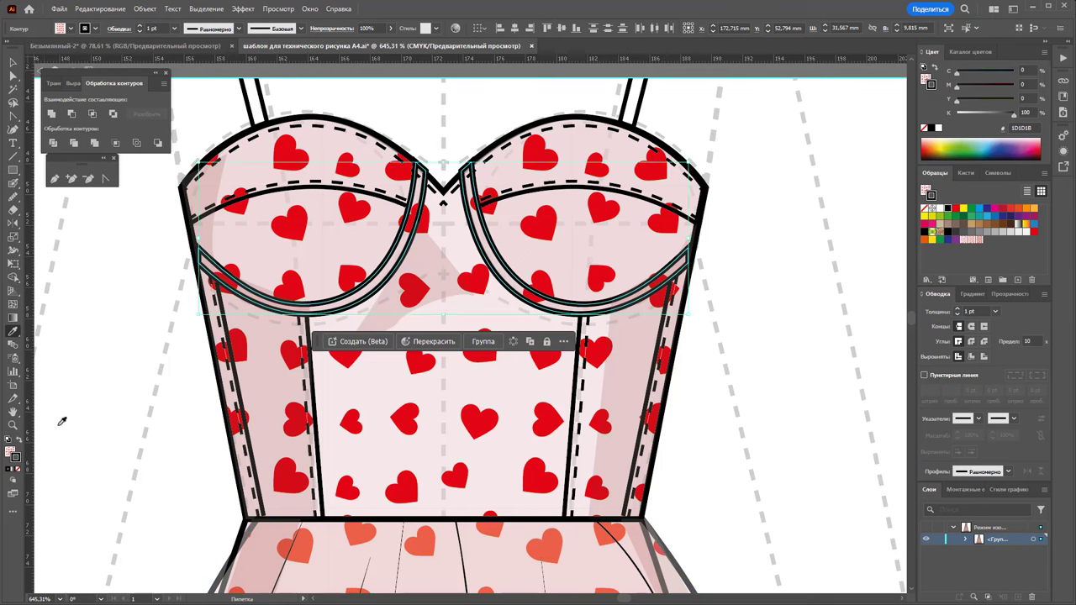
{"action": "left_click", "coordinate": [975, 241]}
{"action": "key", "text": "v"}
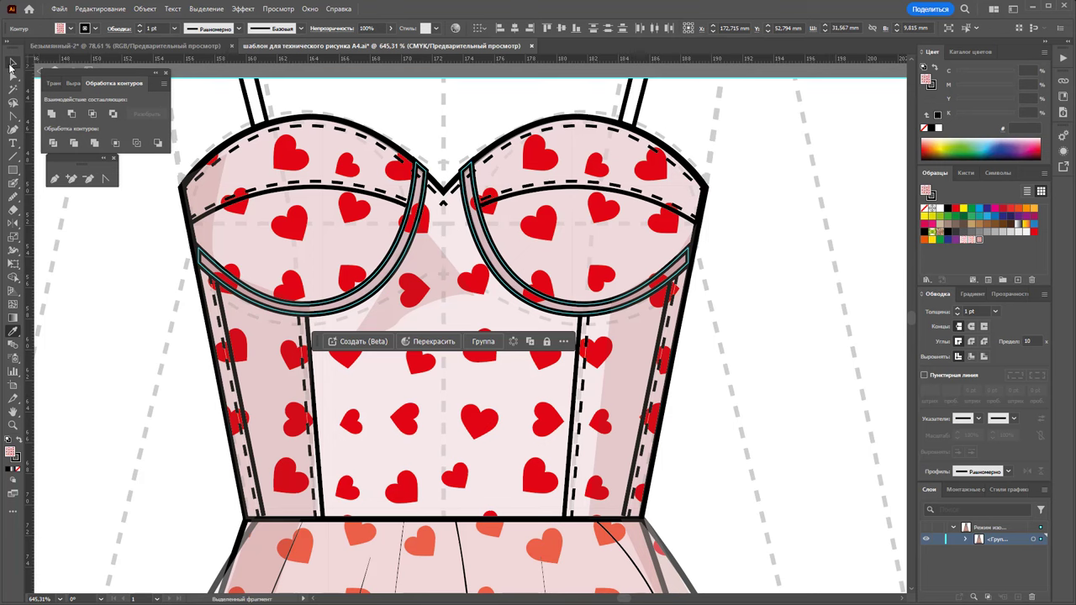
{"action": "scroll", "coordinate": [305, 252], "scroll_direction": "up", "scroll_amount": 3}
{"action": "scroll", "coordinate": [305, 258], "scroll_direction": "up", "scroll_amount": 2}
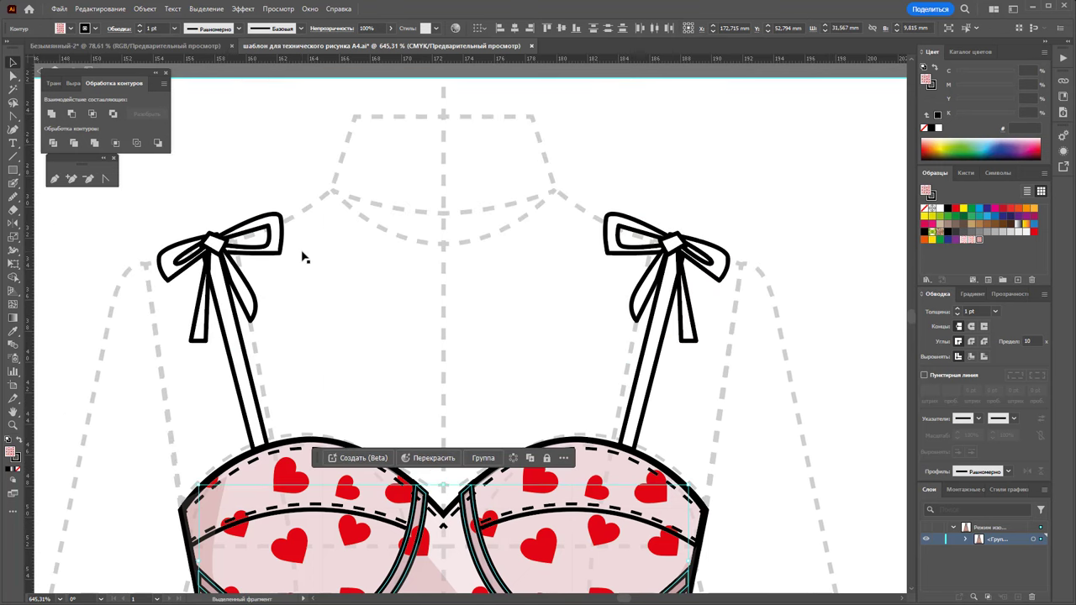
Fill both shoulder straps and bows with the red swatch
{"action": "left_click", "coordinate": [216, 241]}
{"action": "left_click_drag", "start_coordinate": [152, 197], "coordinate": [726, 368]}
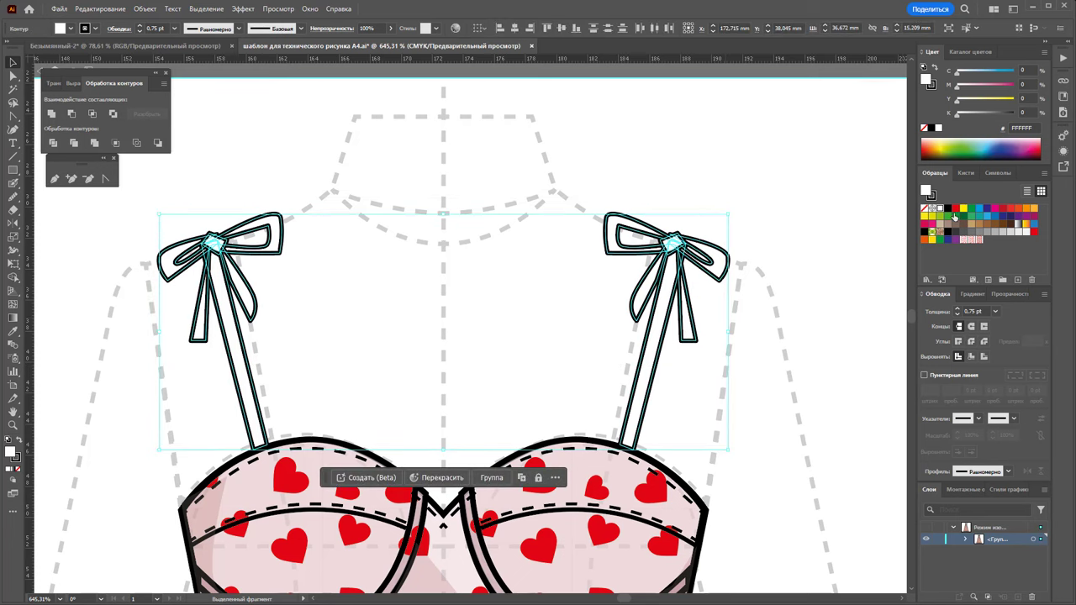
{"action": "left_click", "coordinate": [995, 209]}
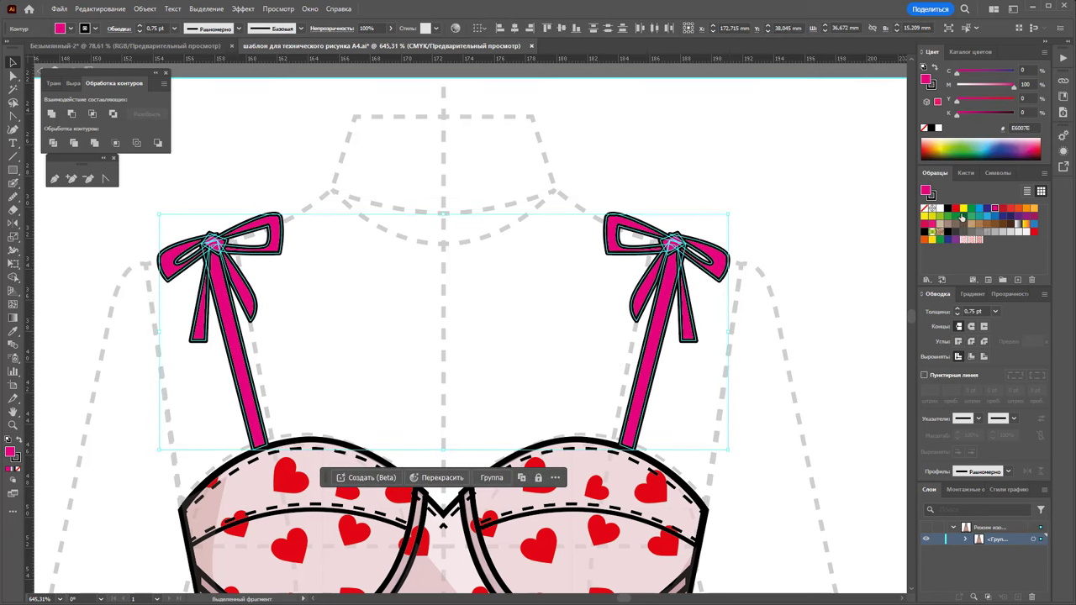
{"action": "left_click", "coordinate": [955, 207]}
{"action": "left_click", "coordinate": [834, 208]}
Zoom out to show both dresses and leave the group's isolation mode
{"action": "key", "text": "z"}
{"action": "left_click", "coordinate": [526, 440], "text": "alt"}
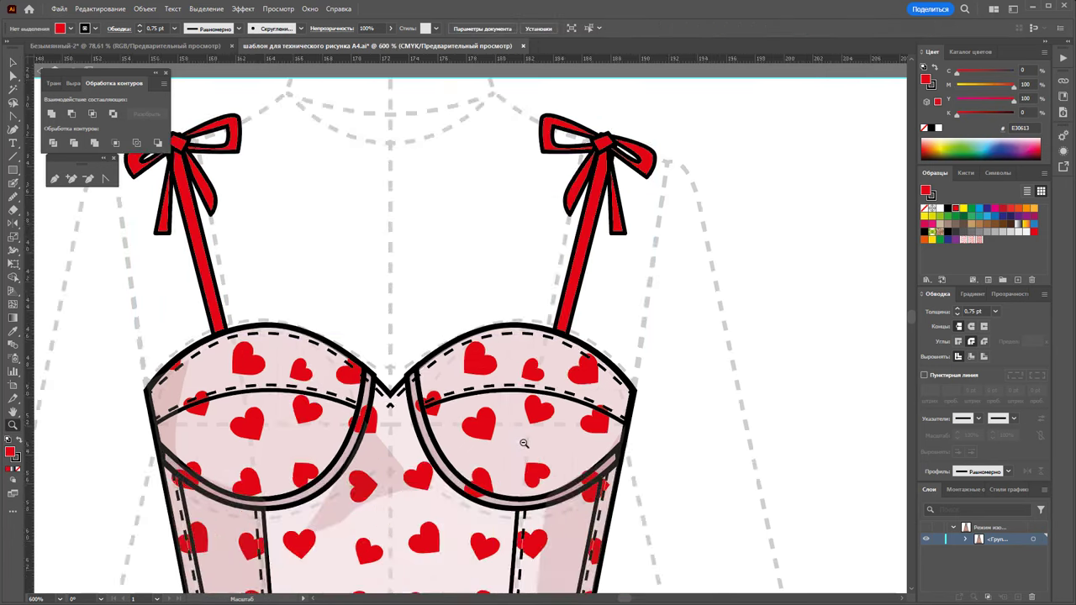
{"action": "left_click", "coordinate": [392, 359], "text": "alt"}
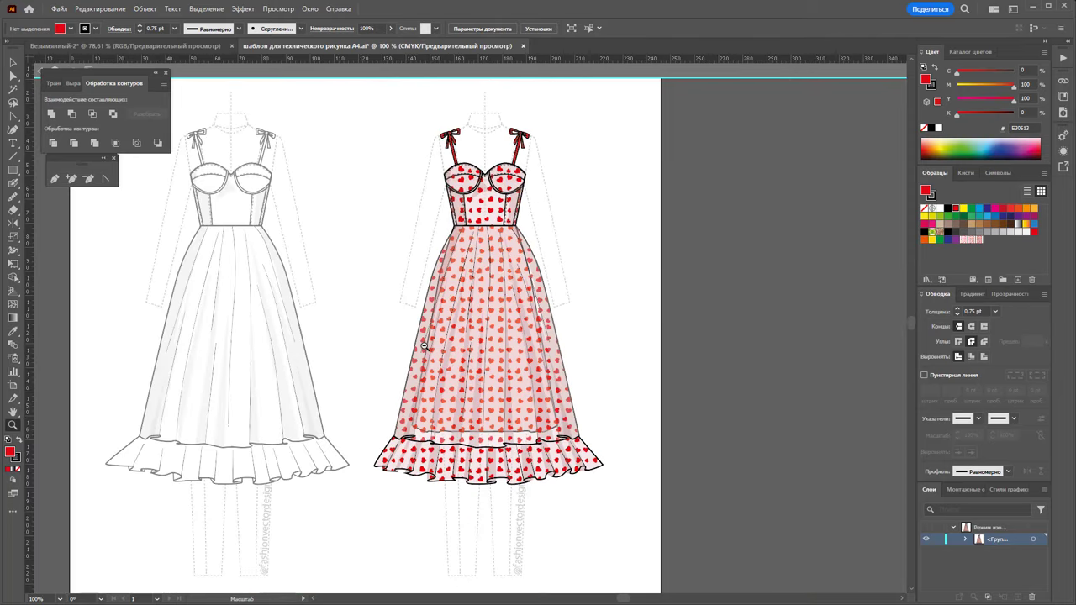
{"action": "left_click", "coordinate": [12, 64]}
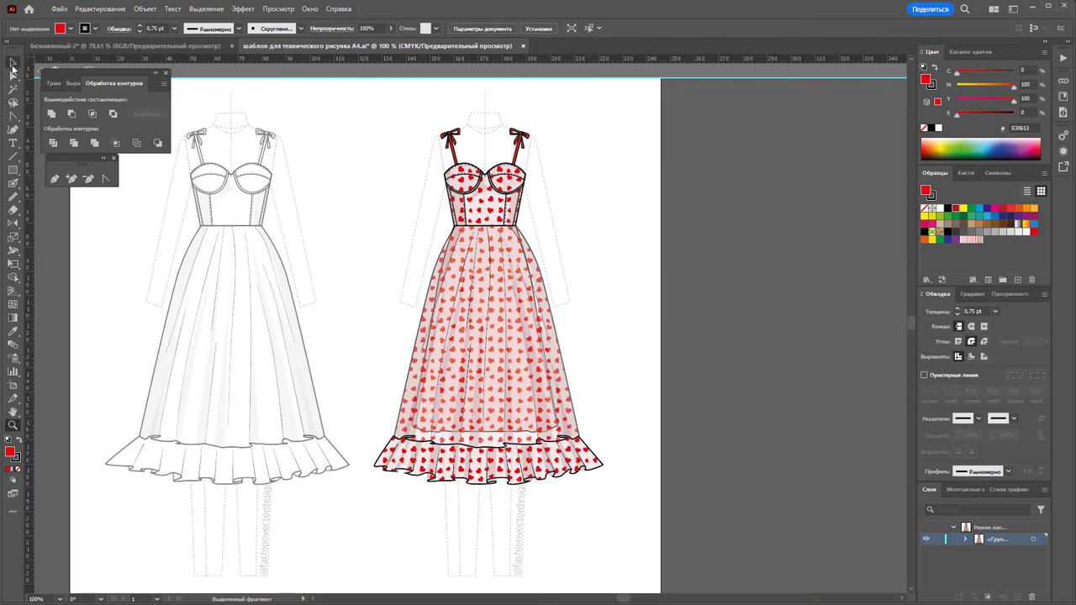
{"action": "double_click", "coordinate": [632, 237]}
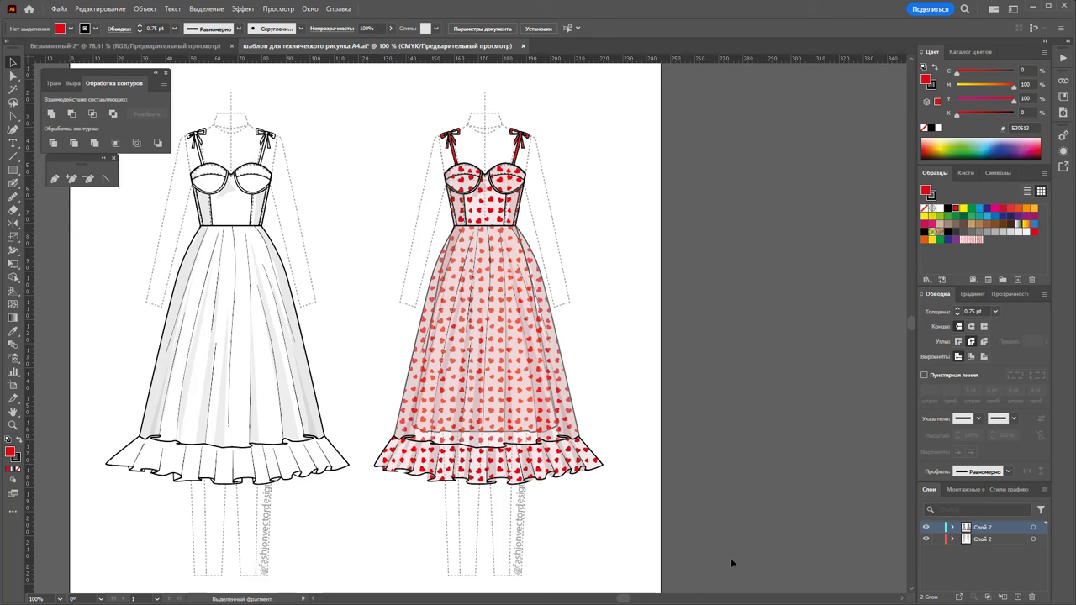
{"action": "scroll", "coordinate": [620, 598], "scroll_direction": "left", "scroll_amount": 3}
{"action": "scroll", "coordinate": [617, 597], "scroll_direction": "left", "scroll_amount": 3}
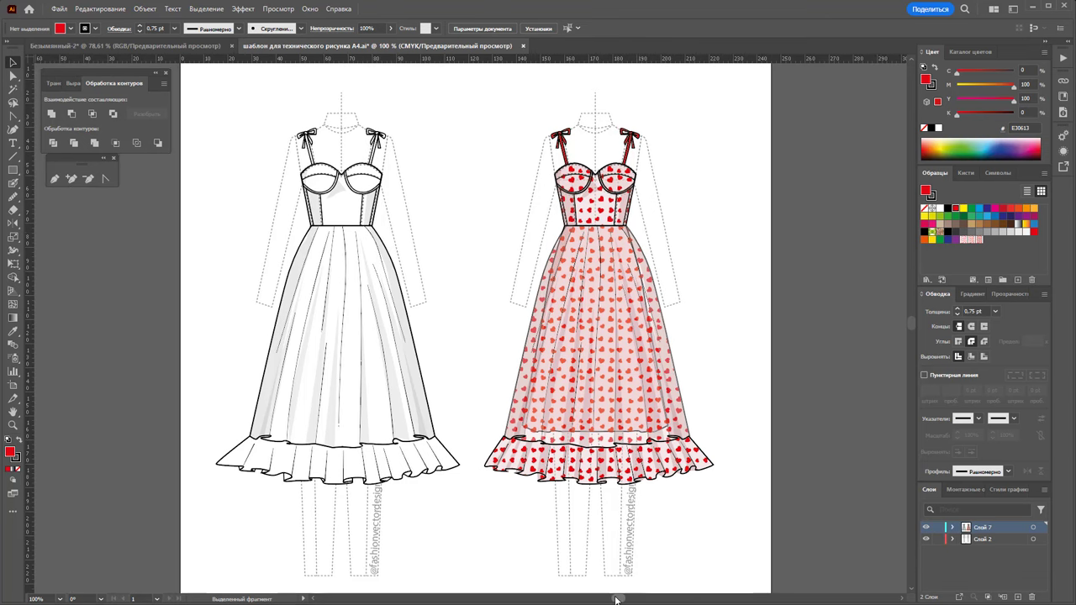
{"action": "scroll", "coordinate": [693, 538], "scroll_direction": "up", "scroll_amount": 1}
{"action": "scroll", "coordinate": [768, 501], "scroll_direction": "down", "scroll_amount": 1}
{"action": "scroll", "coordinate": [771, 496], "scroll_direction": "down", "scroll_amount": 1}
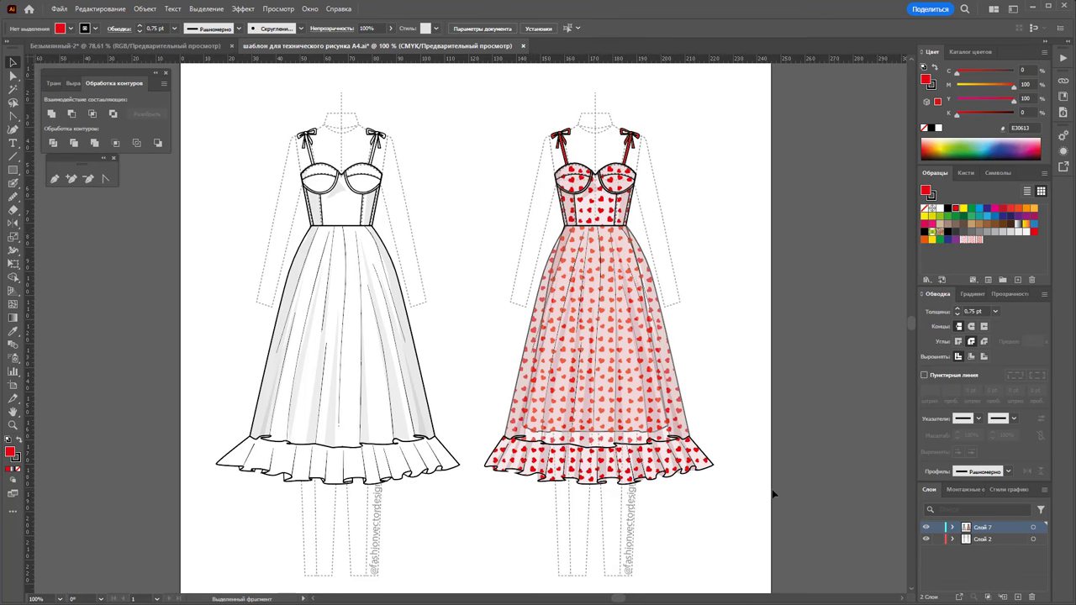